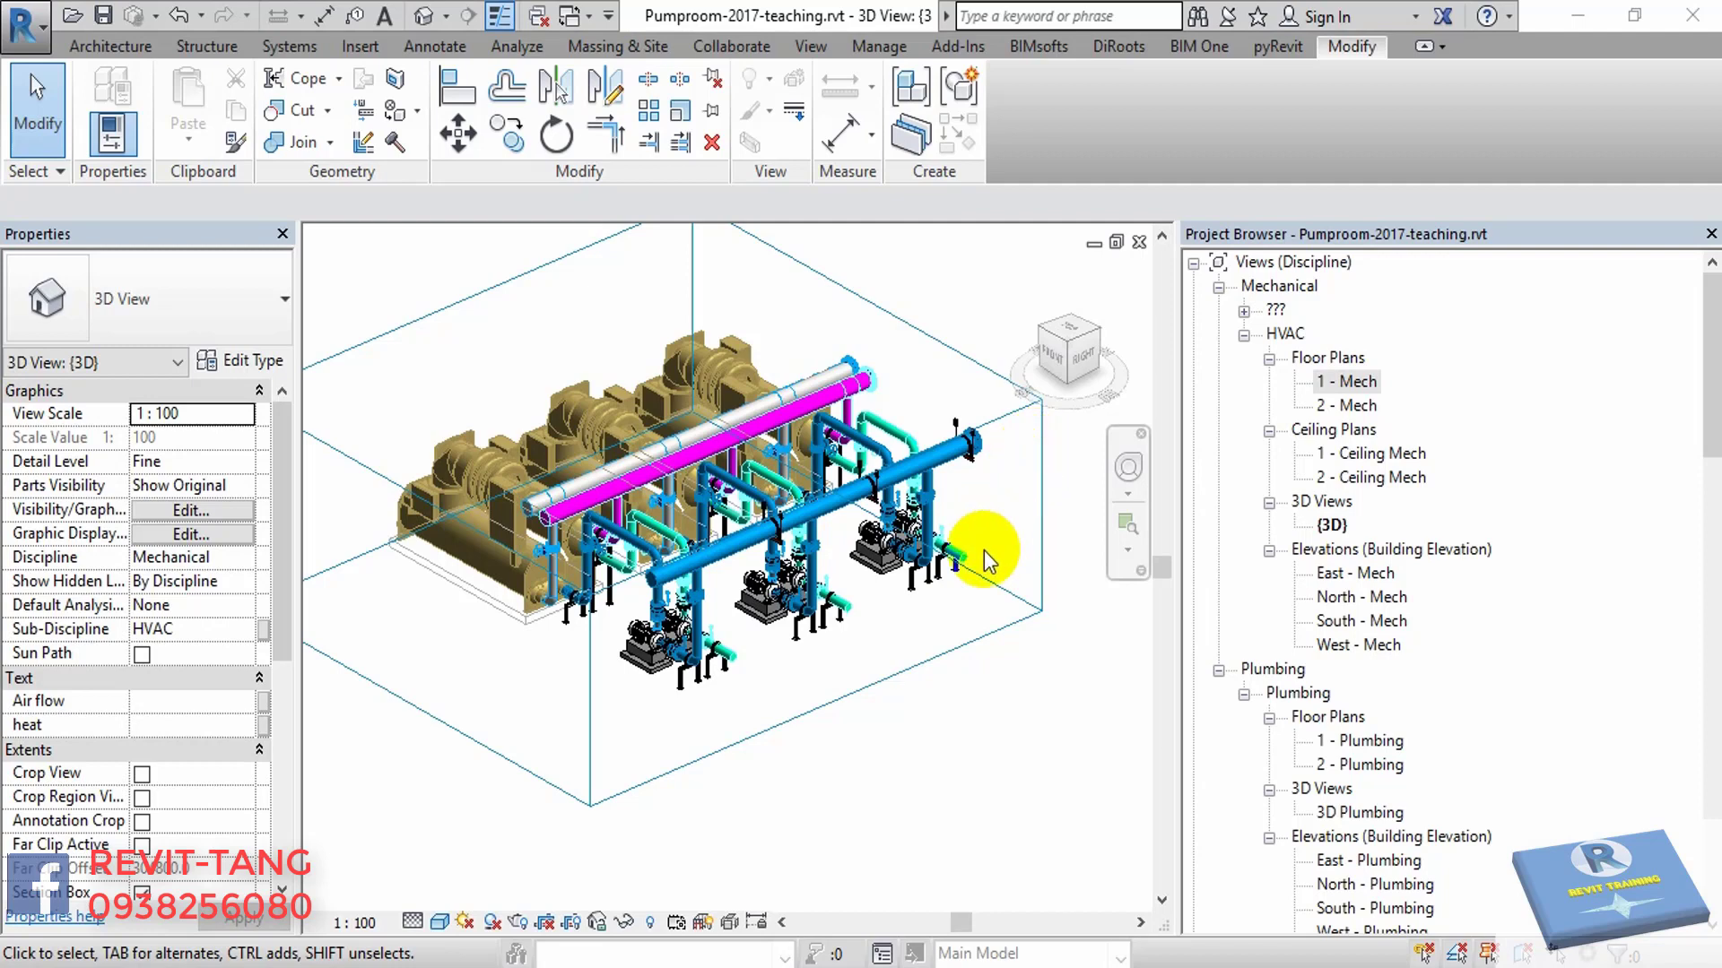
- Recentre the 3D model and shrink its section box around the equipment
{"action": "middle_click_drag", "start_coordinate": [983, 557], "coordinate": [1029, 635]}
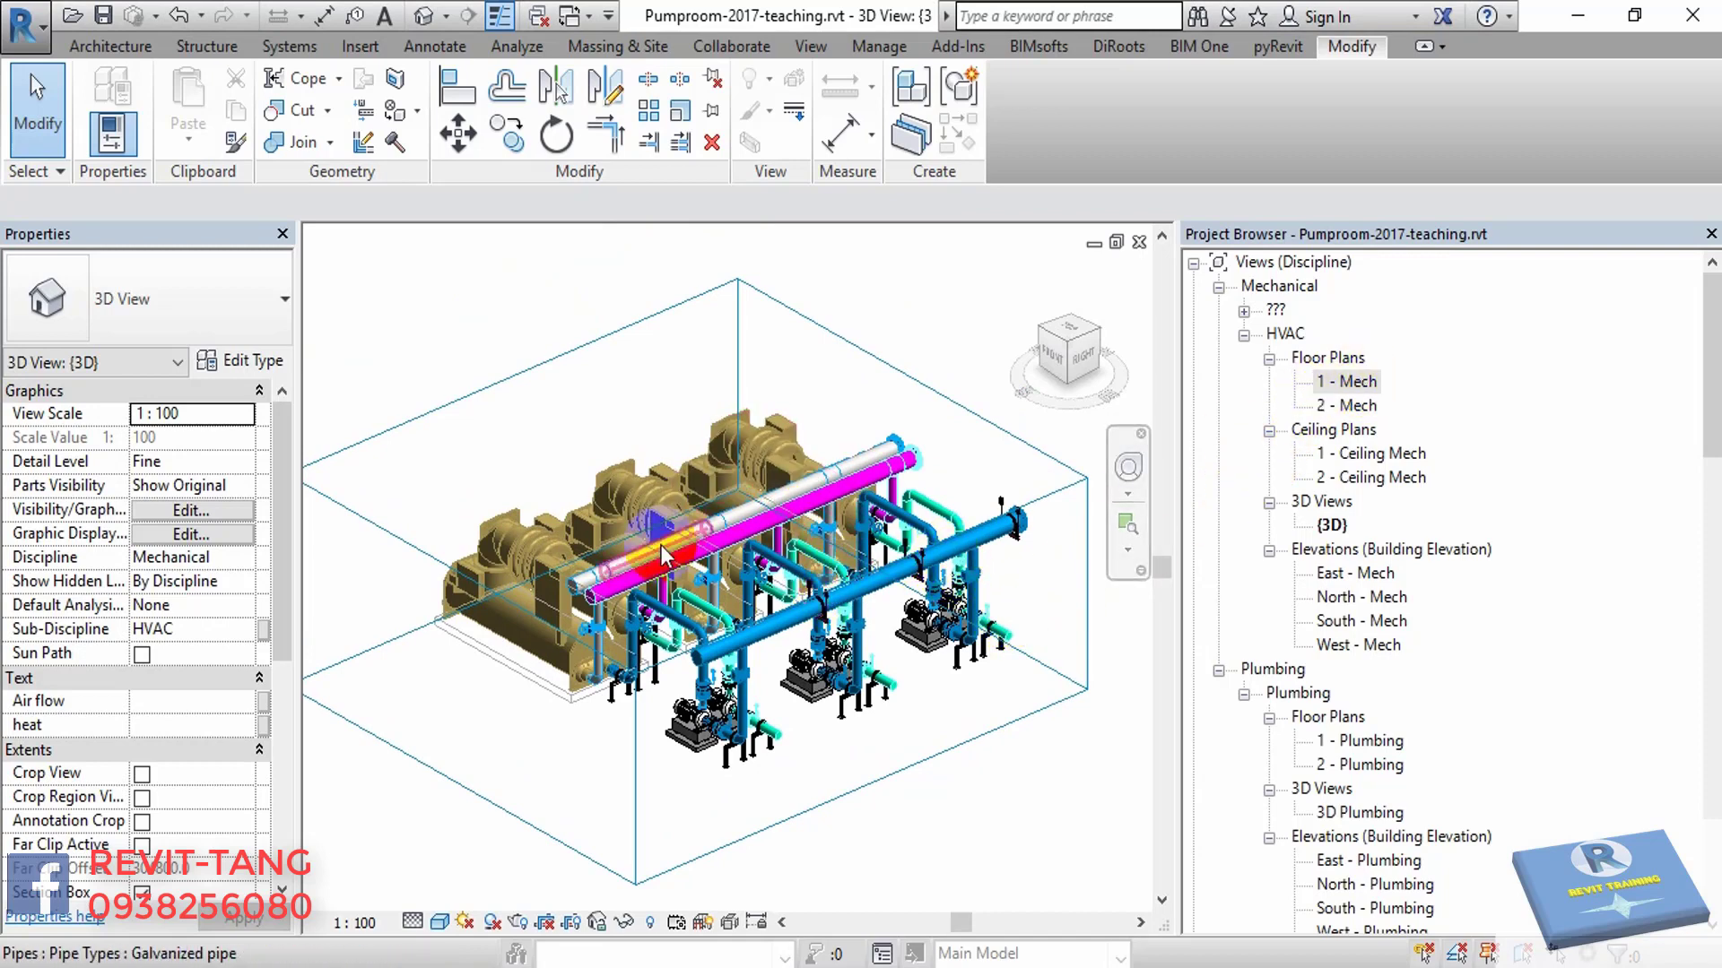
{"action": "left_click", "coordinate": [470, 408]}
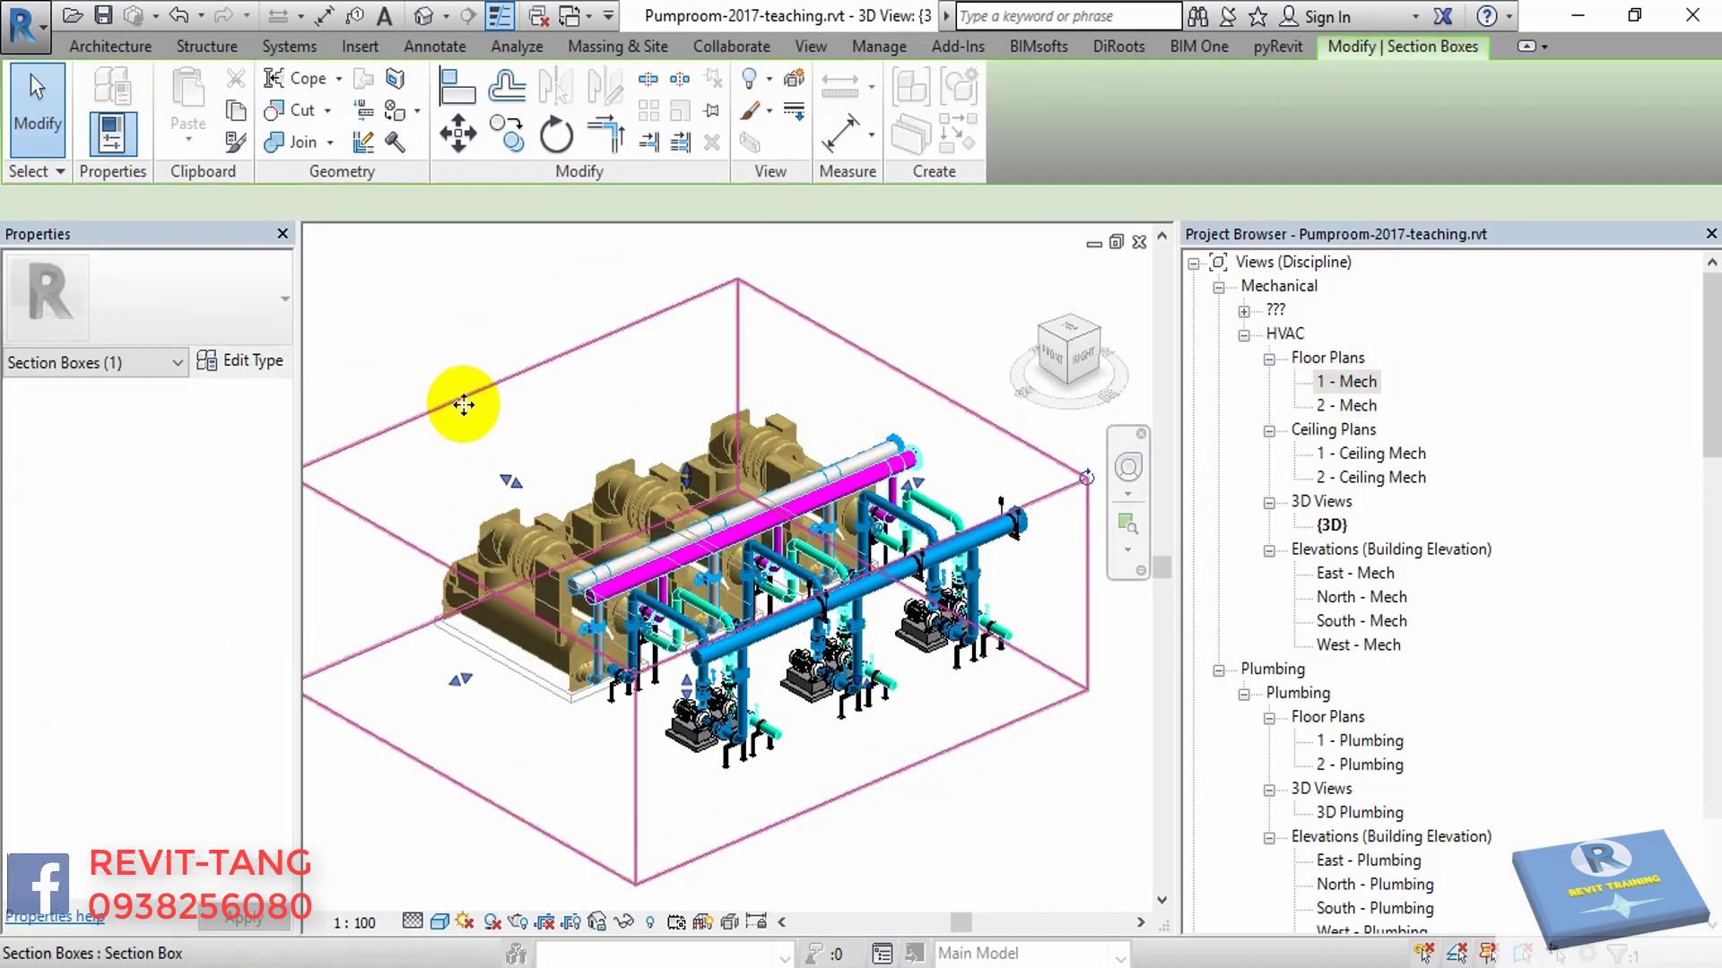
{"action": "left_click_drag", "start_coordinate": [511, 483], "coordinate": [486, 464]}
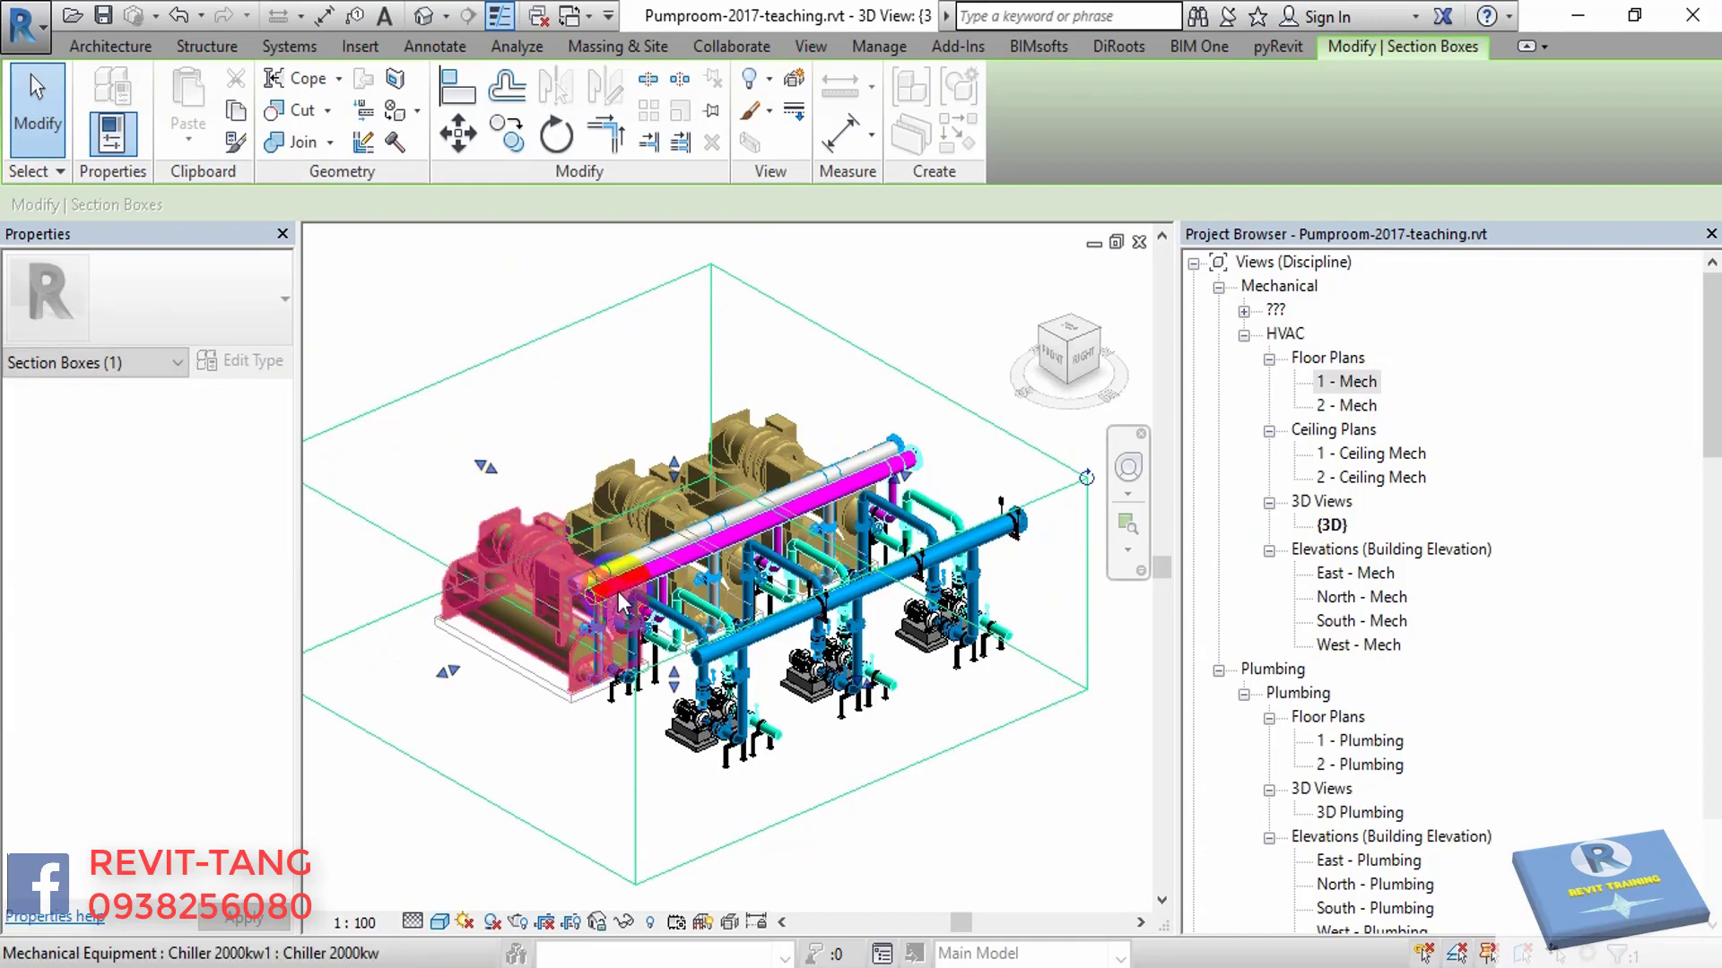
{"action": "scroll", "coordinate": [964, 618], "scroll_direction": "up", "scroll_amount": 3}
{"action": "scroll", "coordinate": [1048, 702], "scroll_direction": "up", "scroll_amount": 2}
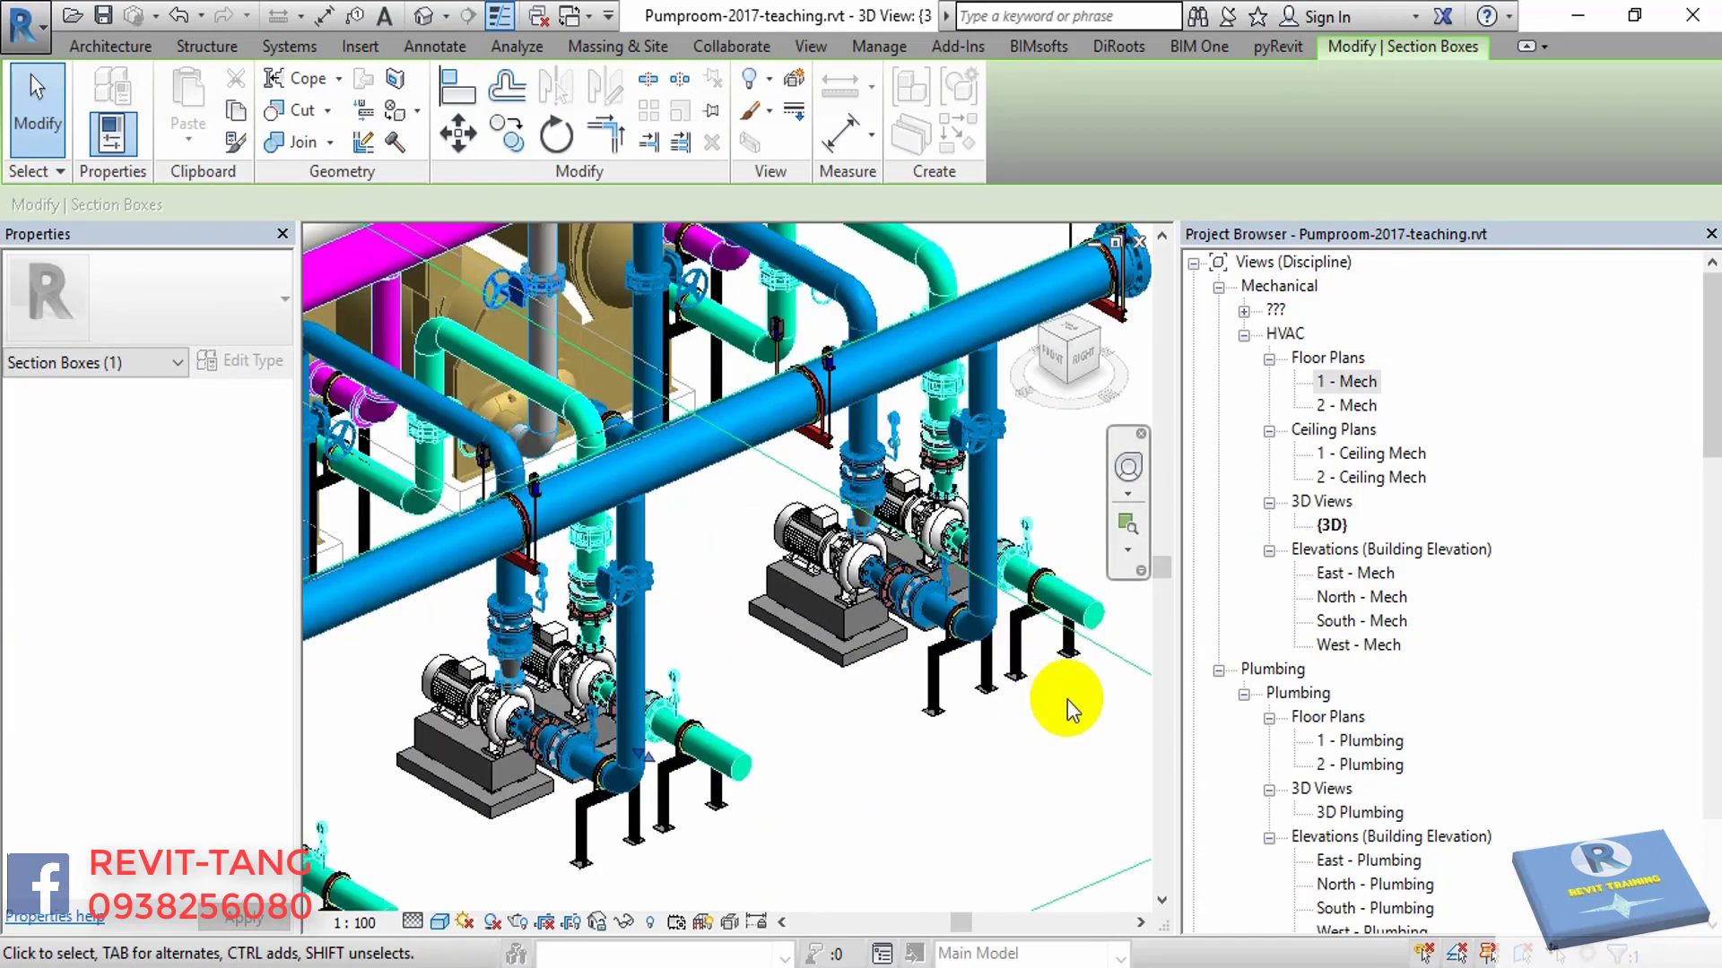
- In the 1 - Mech floor plan, delete the old Section 1 line and its view
{"action": "double_click", "coordinate": [1346, 381]}
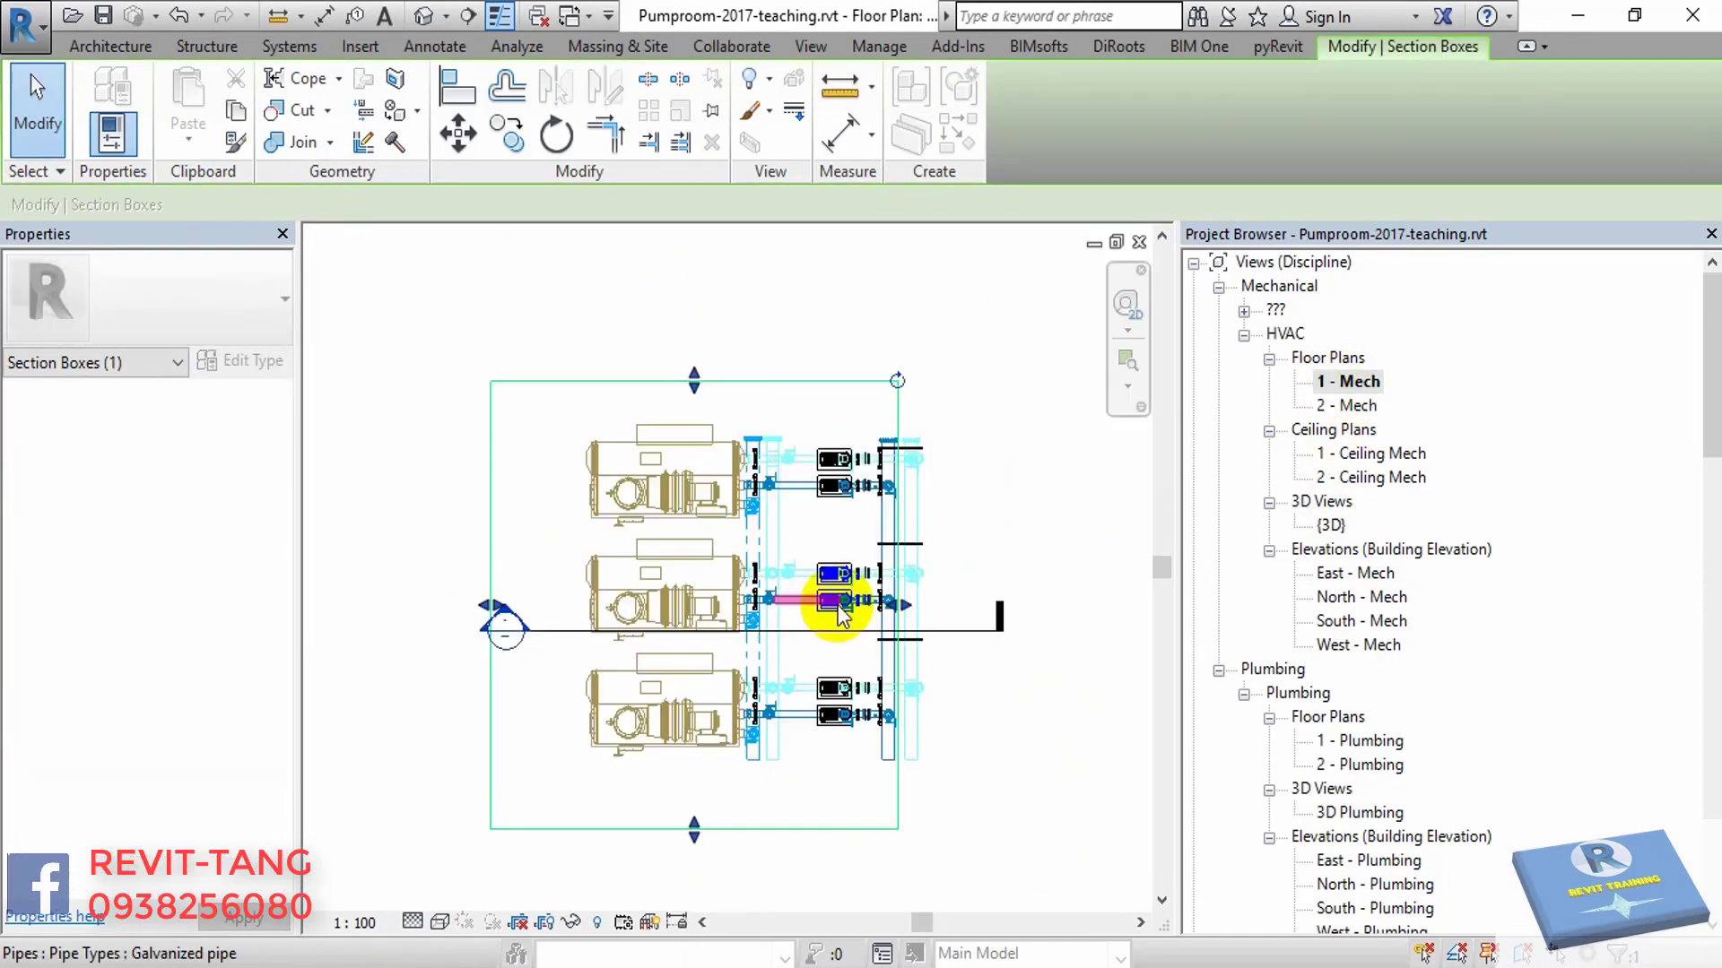
{"action": "key", "text": "Escape"}
{"action": "scroll", "coordinate": [763, 667], "scroll_direction": "up", "scroll_amount": 2}
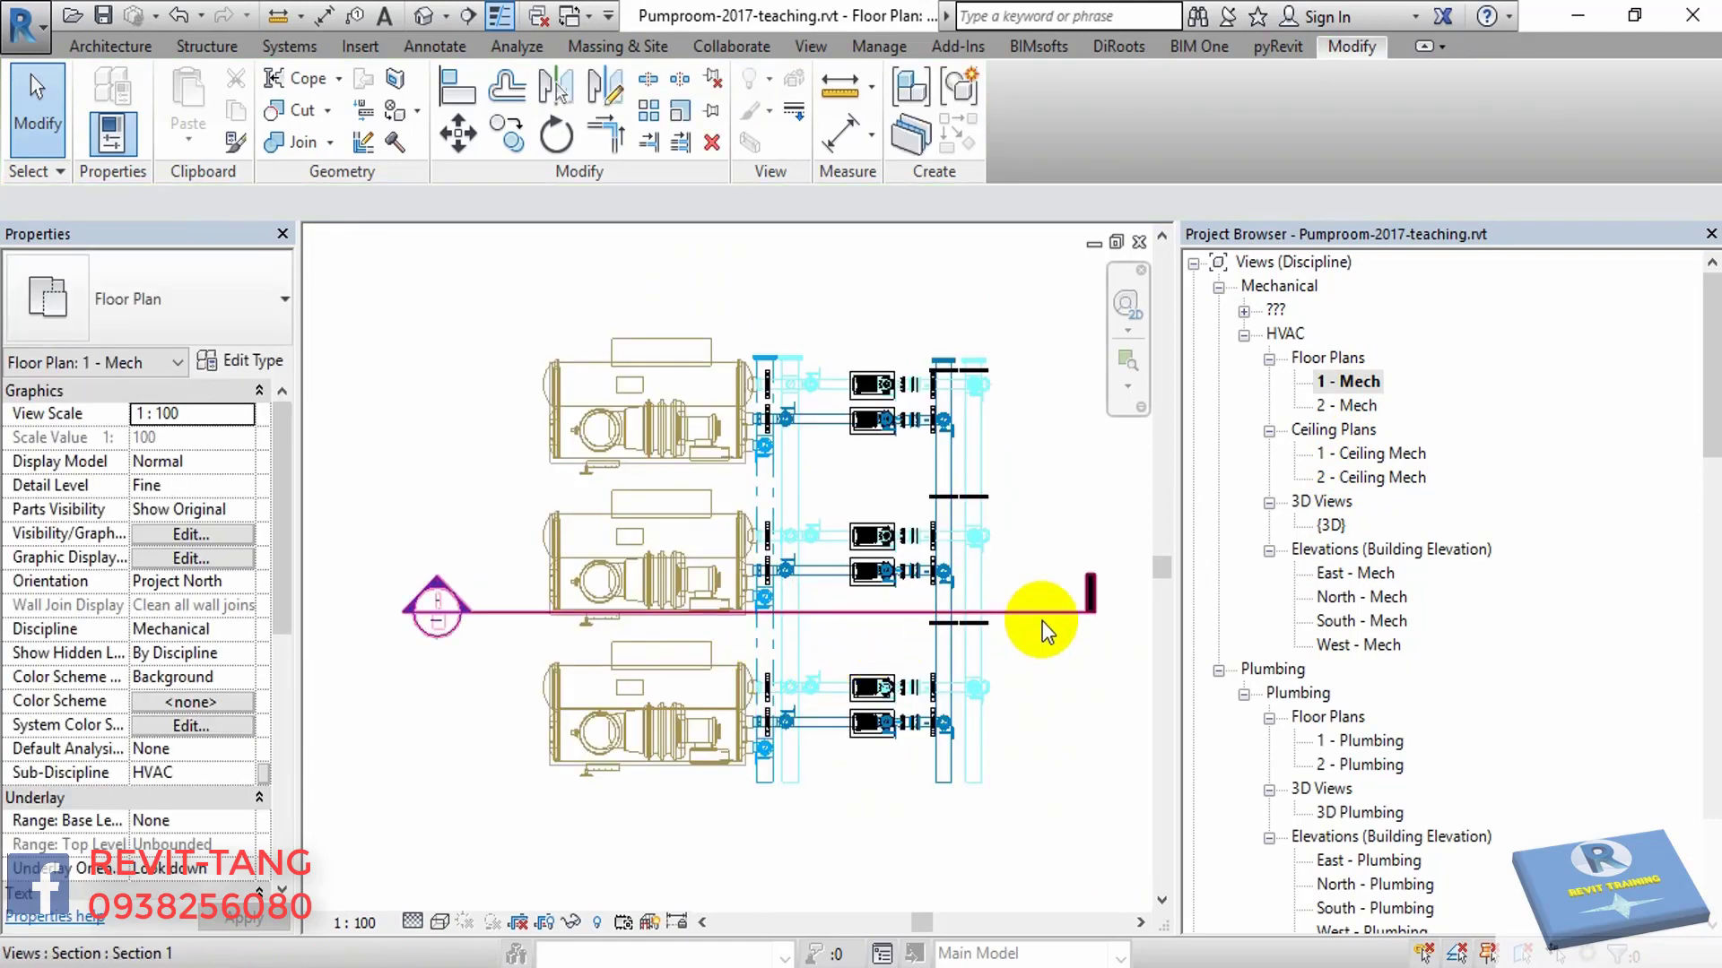
{"action": "left_click", "coordinate": [1037, 619]}
{"action": "key", "text": "Delete"}
{"action": "left_click", "coordinate": [923, 585]}
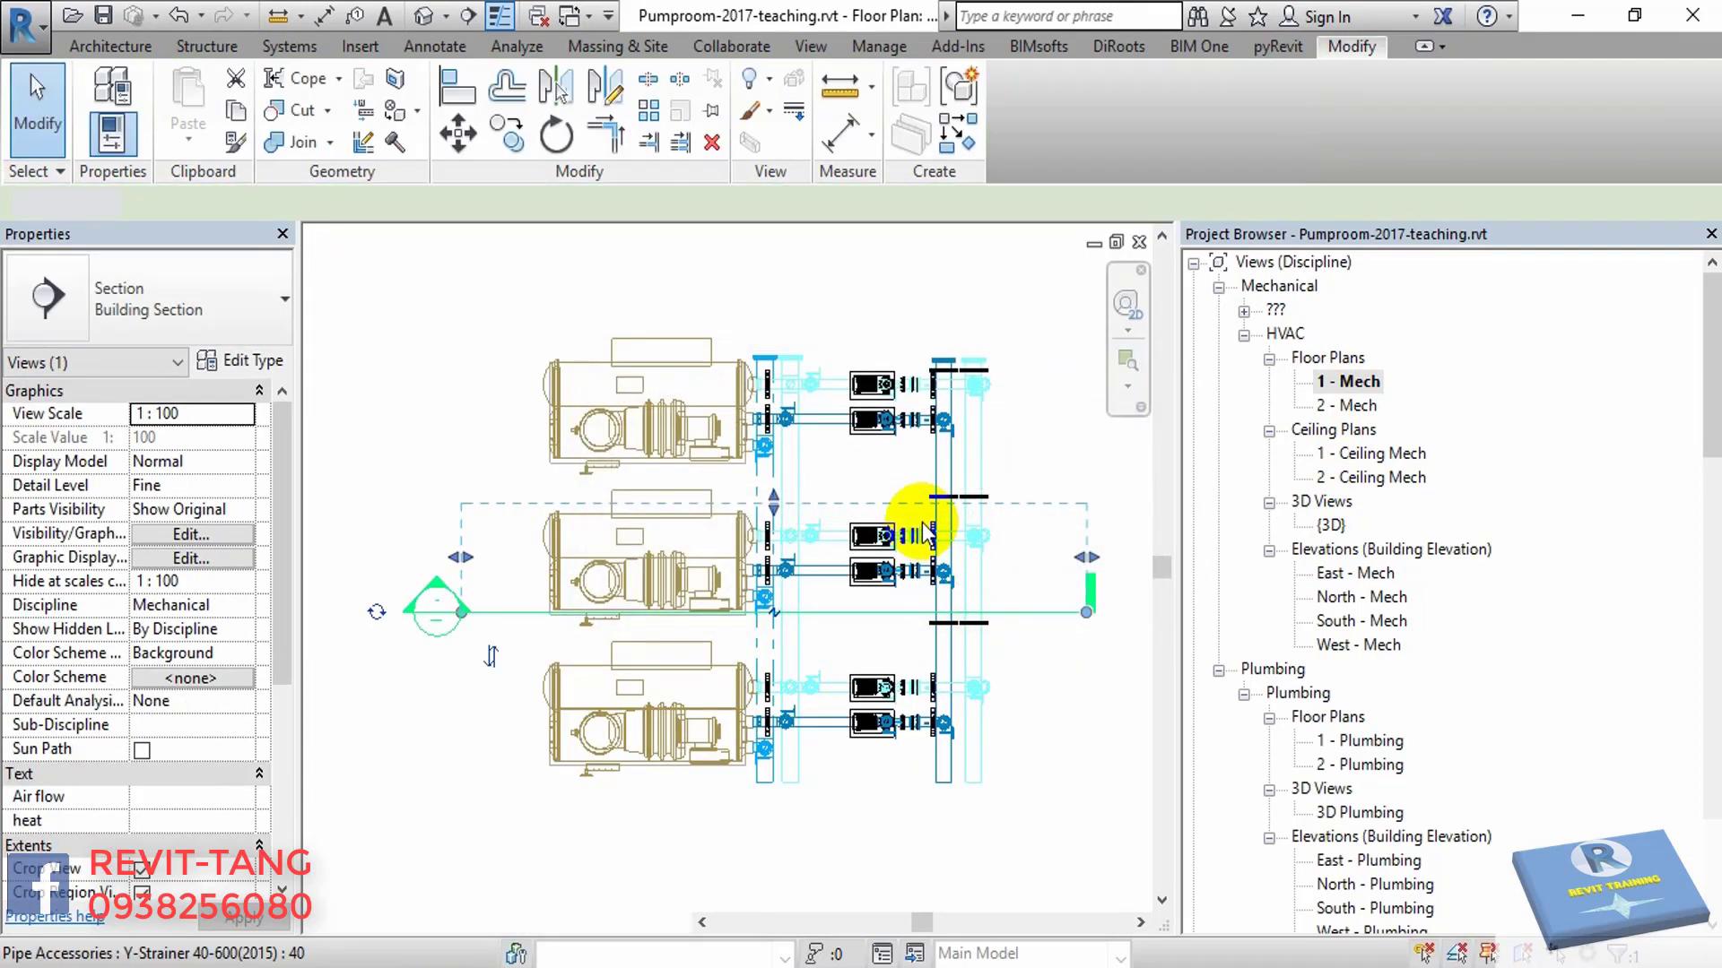
{"action": "scroll", "coordinate": [910, 537], "scroll_direction": "down", "scroll_amount": 3}
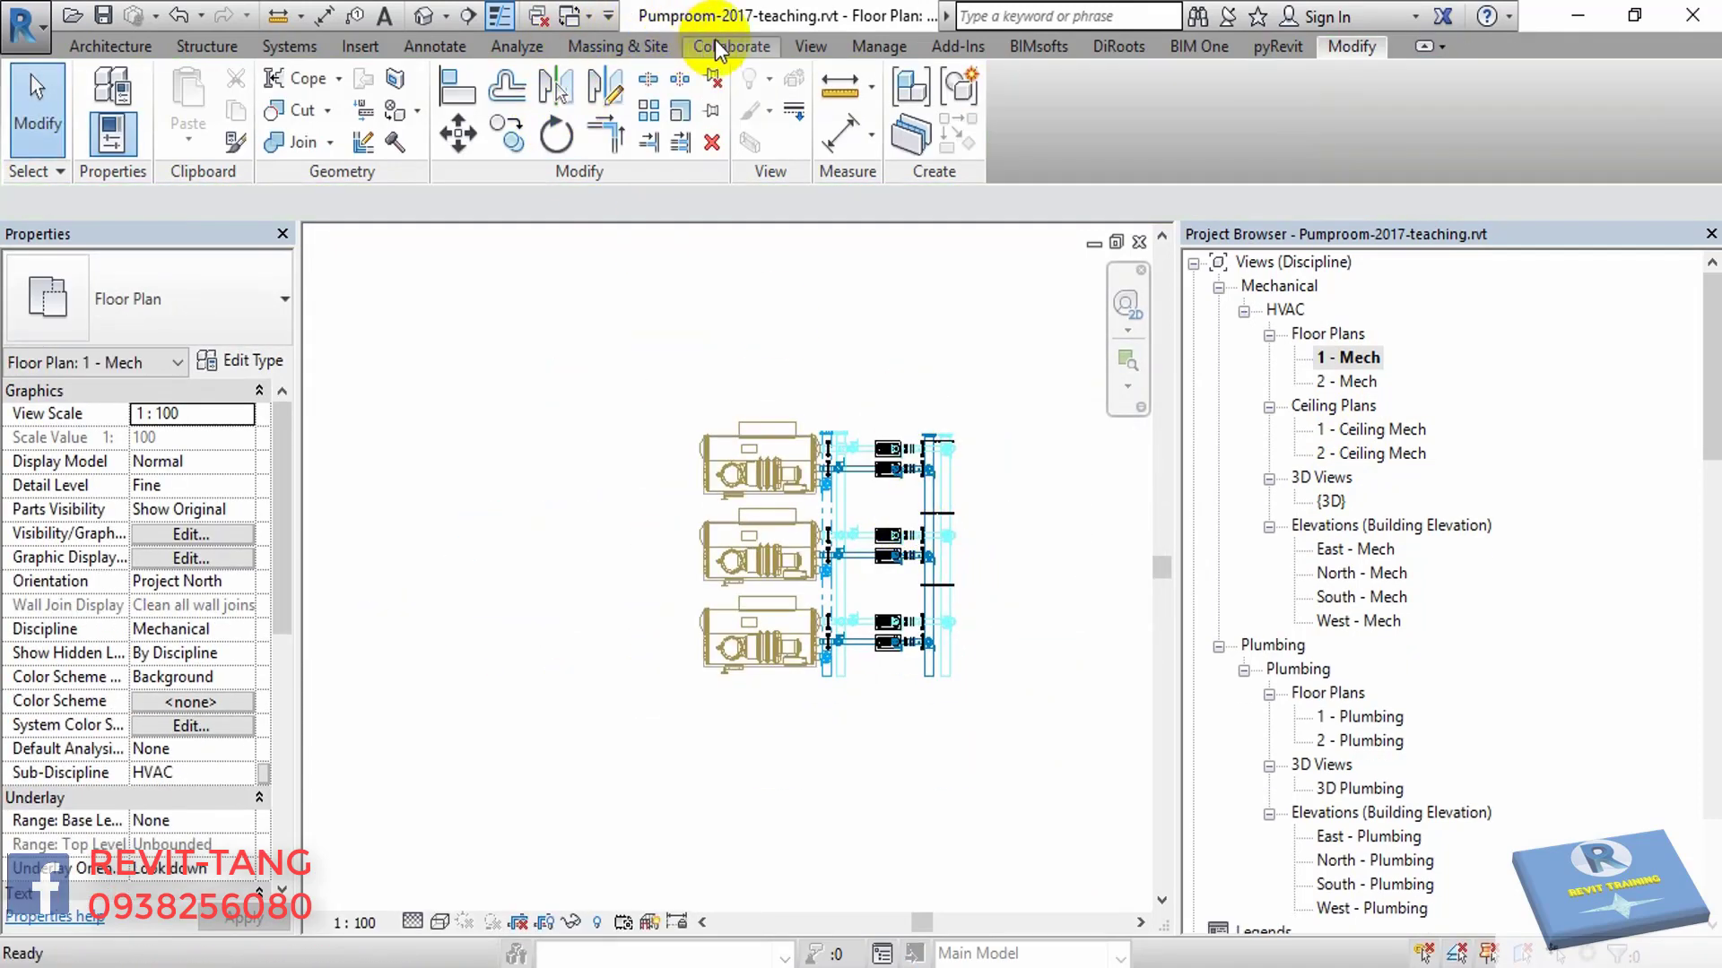
- Draw a horizontal section line across the three pumps and pull its far clip toward the cut
{"action": "left_click", "coordinate": [812, 47]}
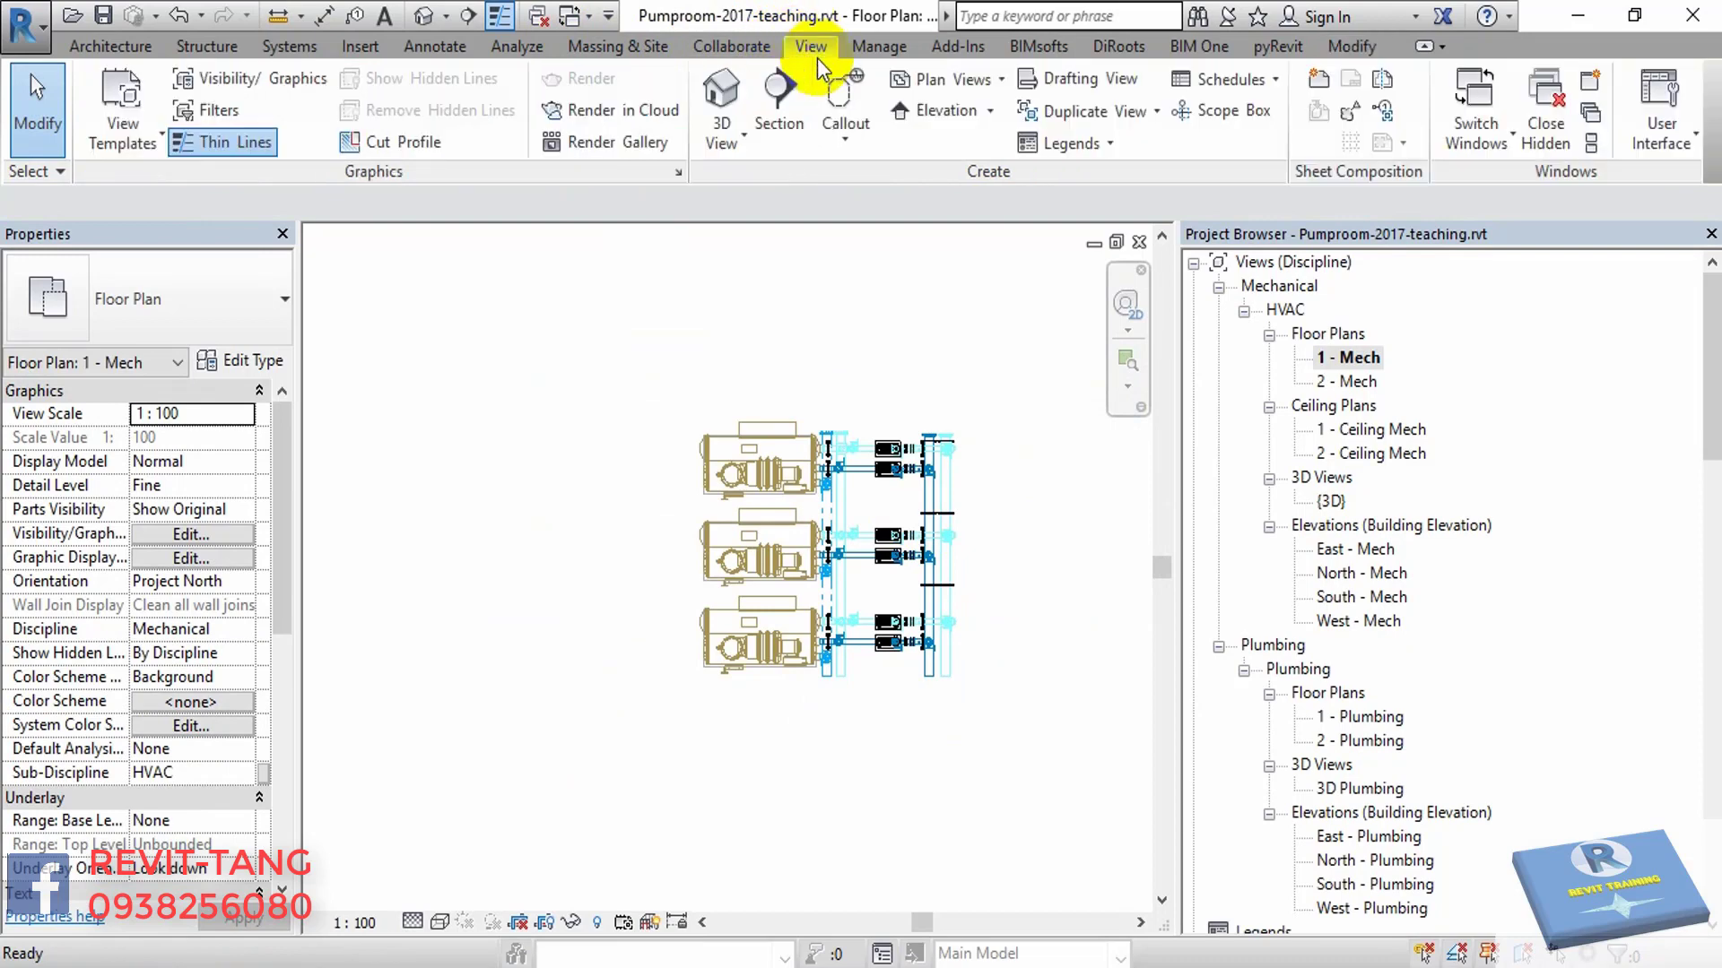
{"action": "left_click", "coordinate": [779, 89]}
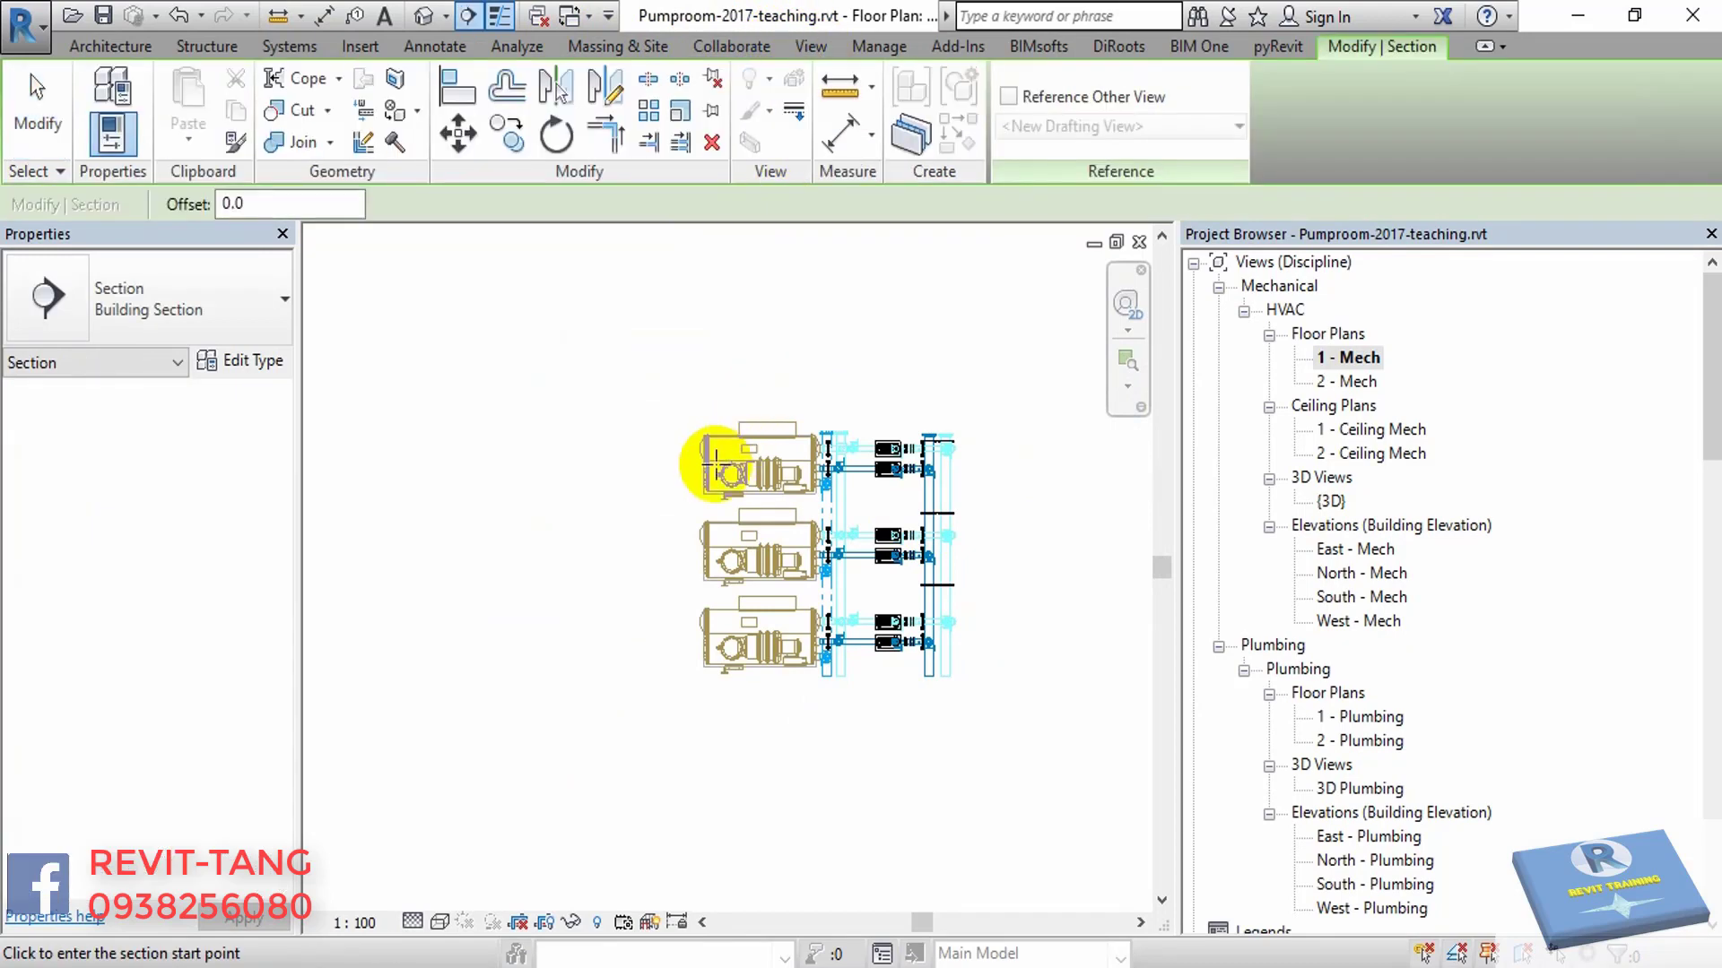
{"action": "scroll", "coordinate": [569, 577], "scroll_direction": "up", "scroll_amount": 2}
{"action": "left_click", "coordinate": [542, 577]}
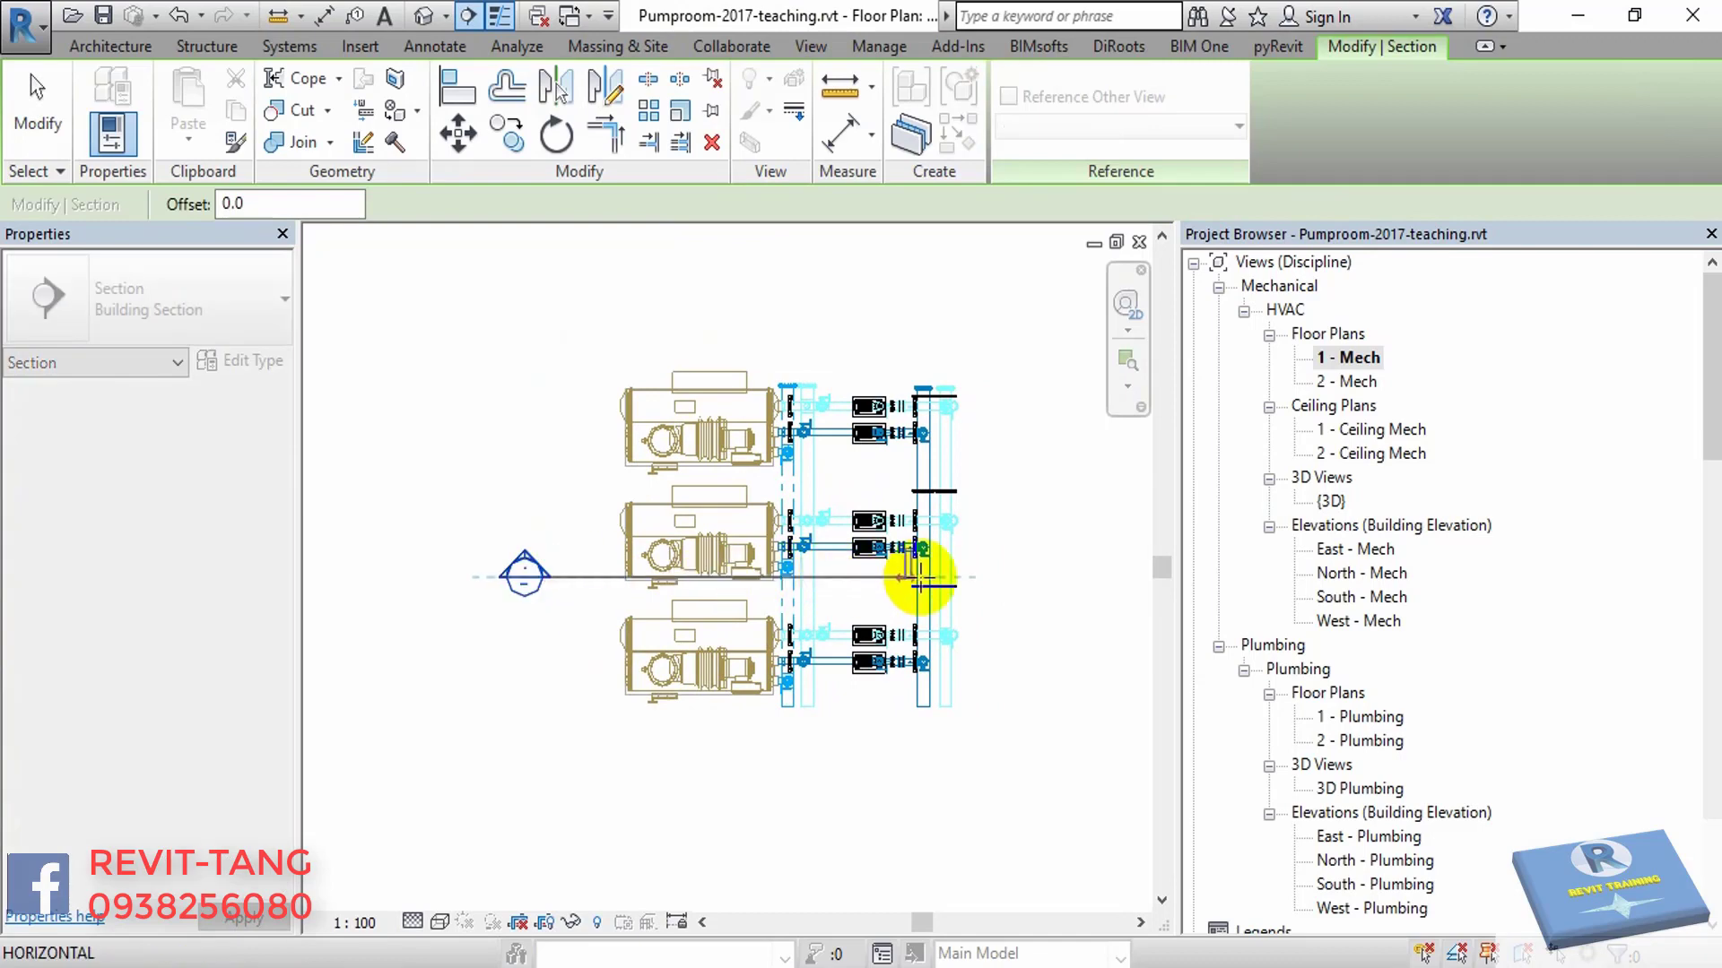
{"action": "left_click", "coordinate": [1014, 576]}
{"action": "key", "text": "Escape"}
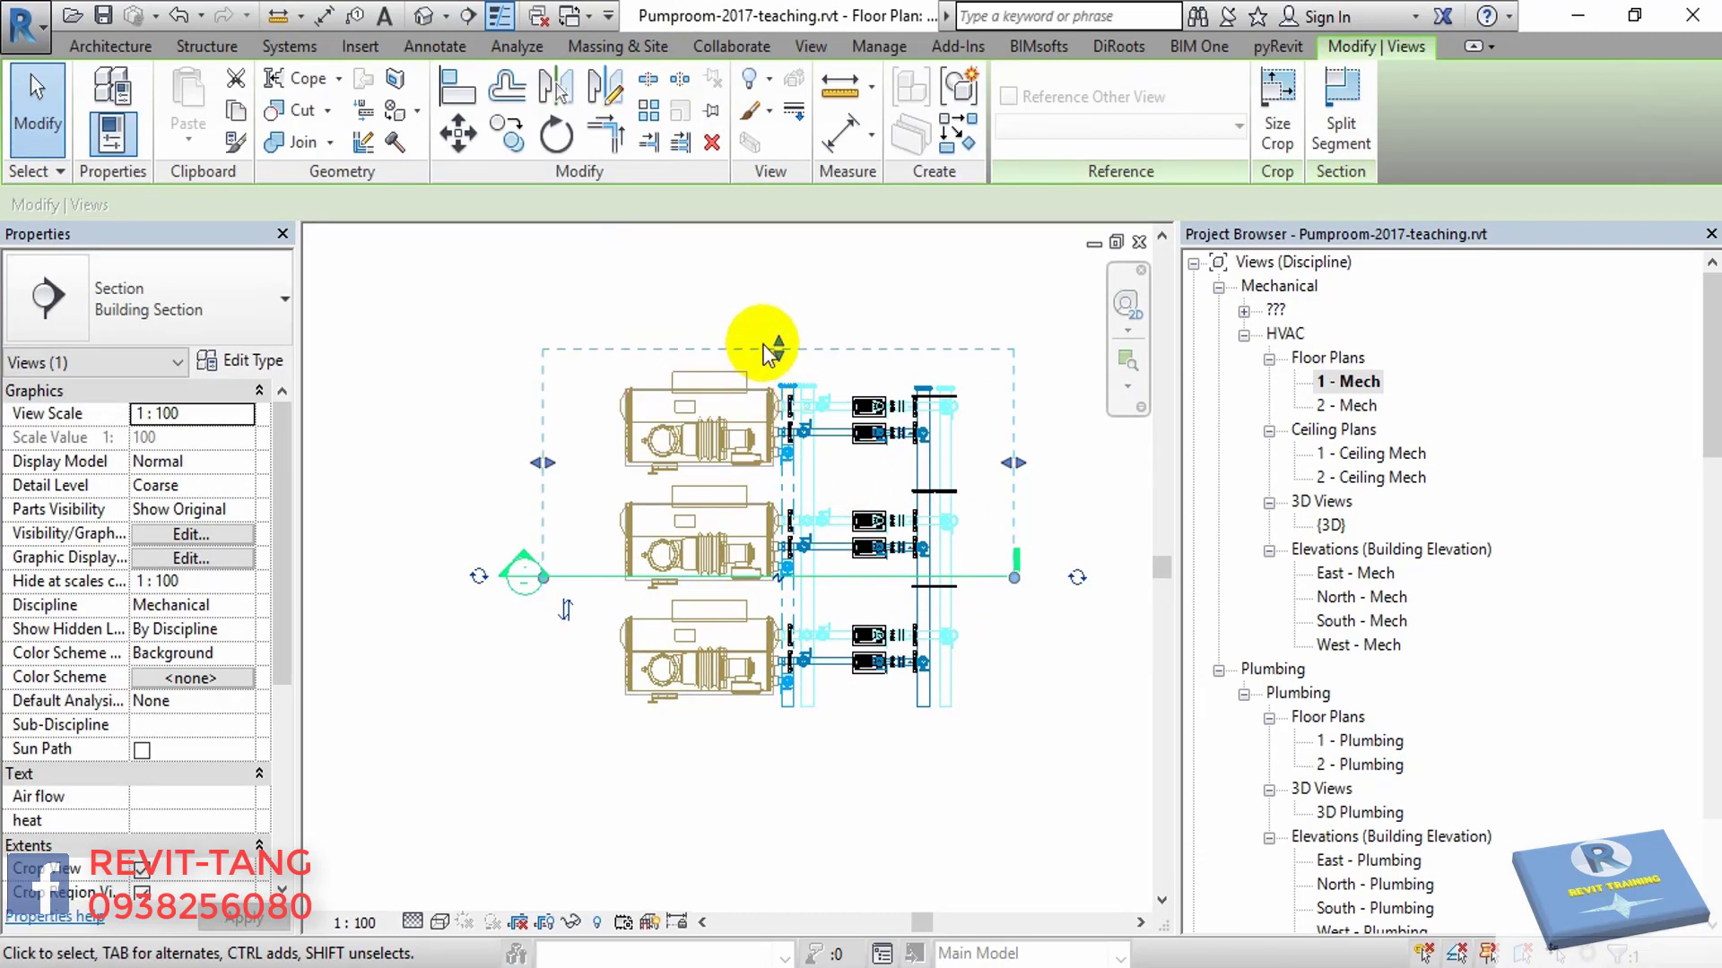
{"action": "left_click_drag", "start_coordinate": [779, 349], "coordinate": [778, 498]}
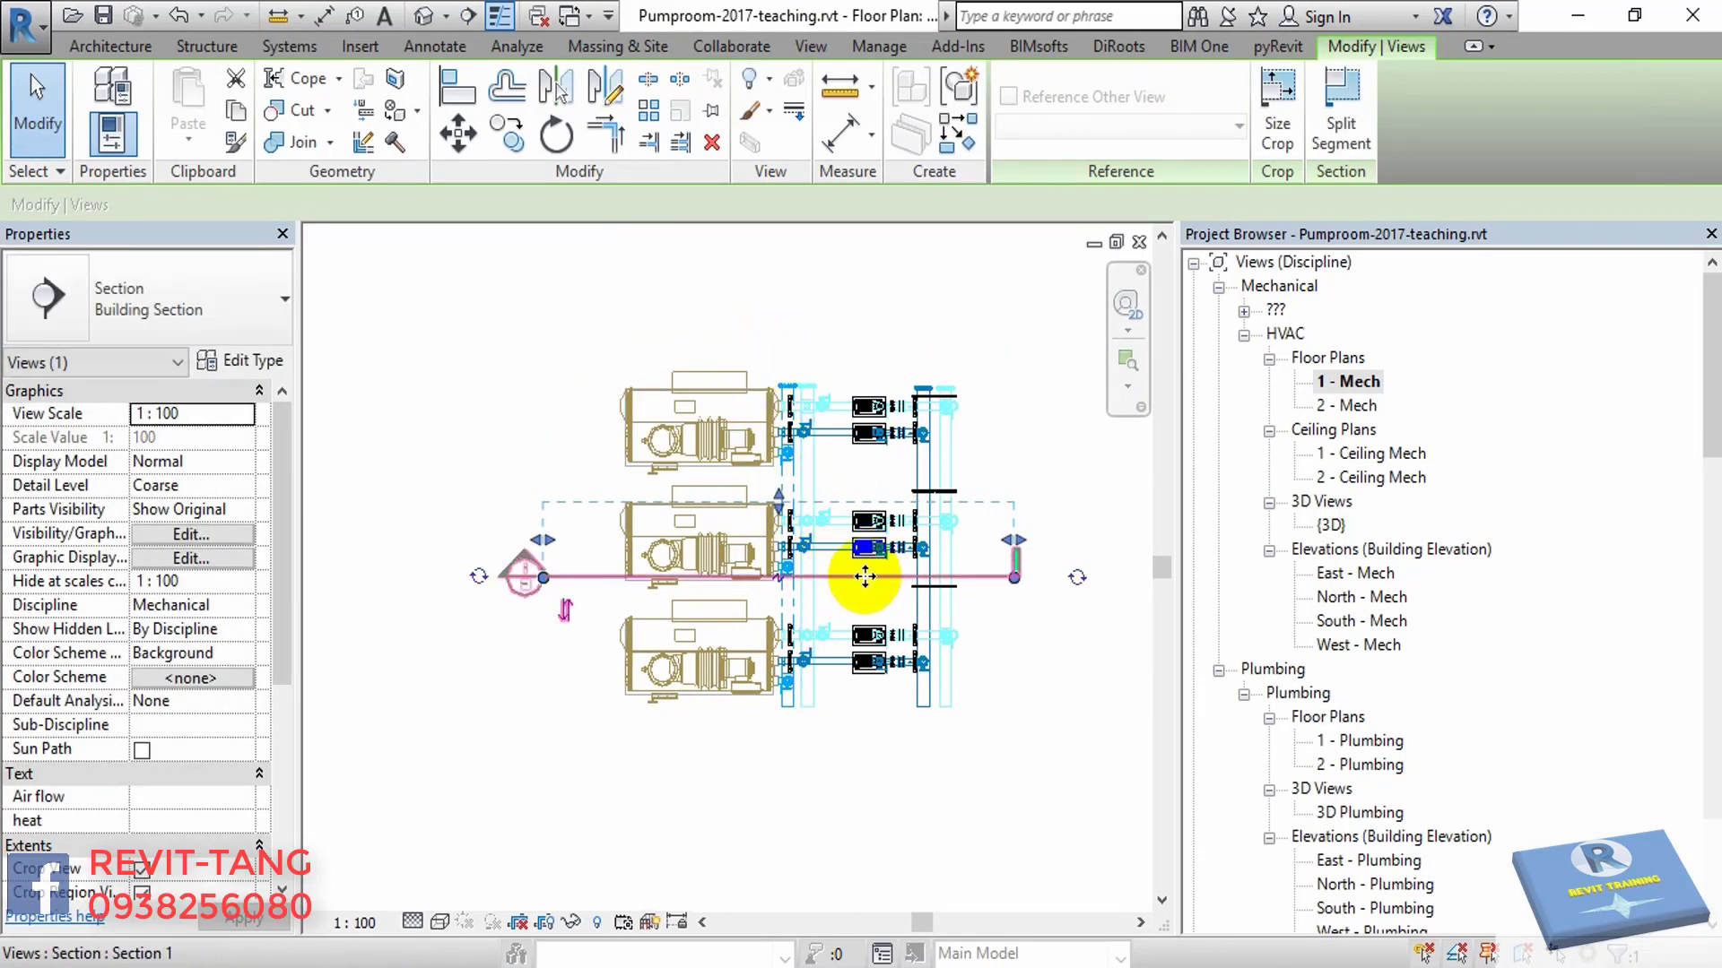
{"action": "scroll", "coordinate": [233, 639], "scroll_direction": "down", "scroll_amount": 5}
- Name the new section SECTION A - A and go to its view
{"action": "left_click", "coordinate": [233, 726]}
{"action": "type", "text": "SECTION A - A"}
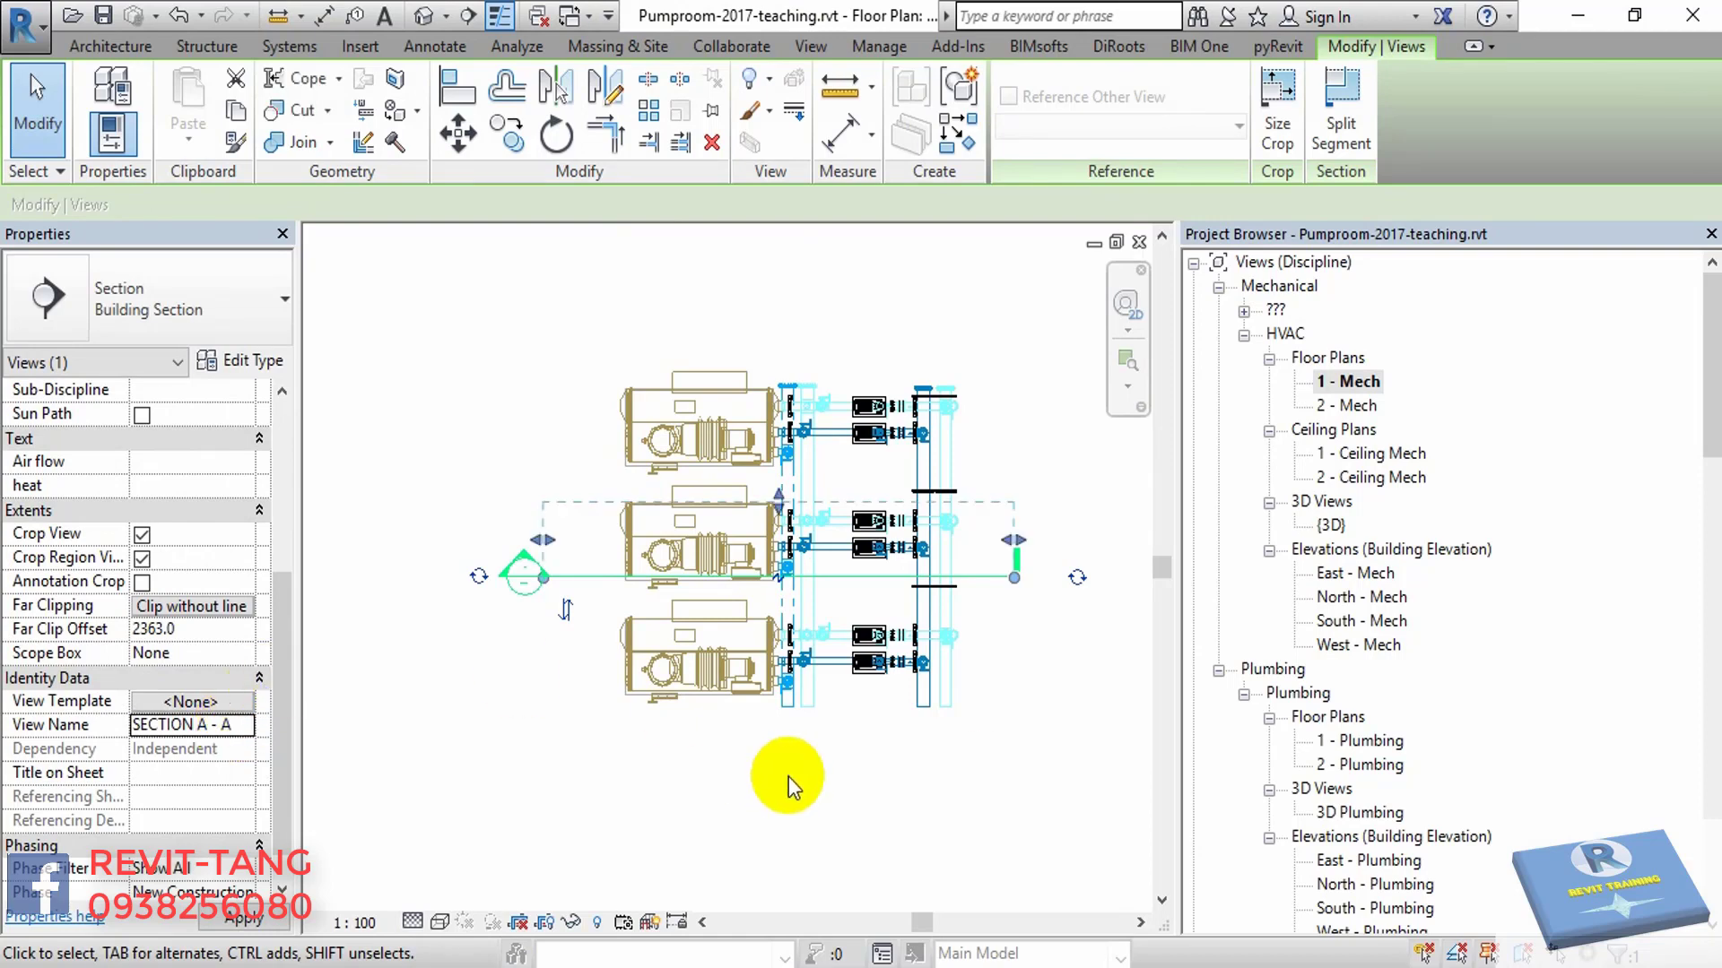
{"action": "left_click", "coordinate": [788, 776]}
{"action": "right_click", "coordinate": [873, 578]}
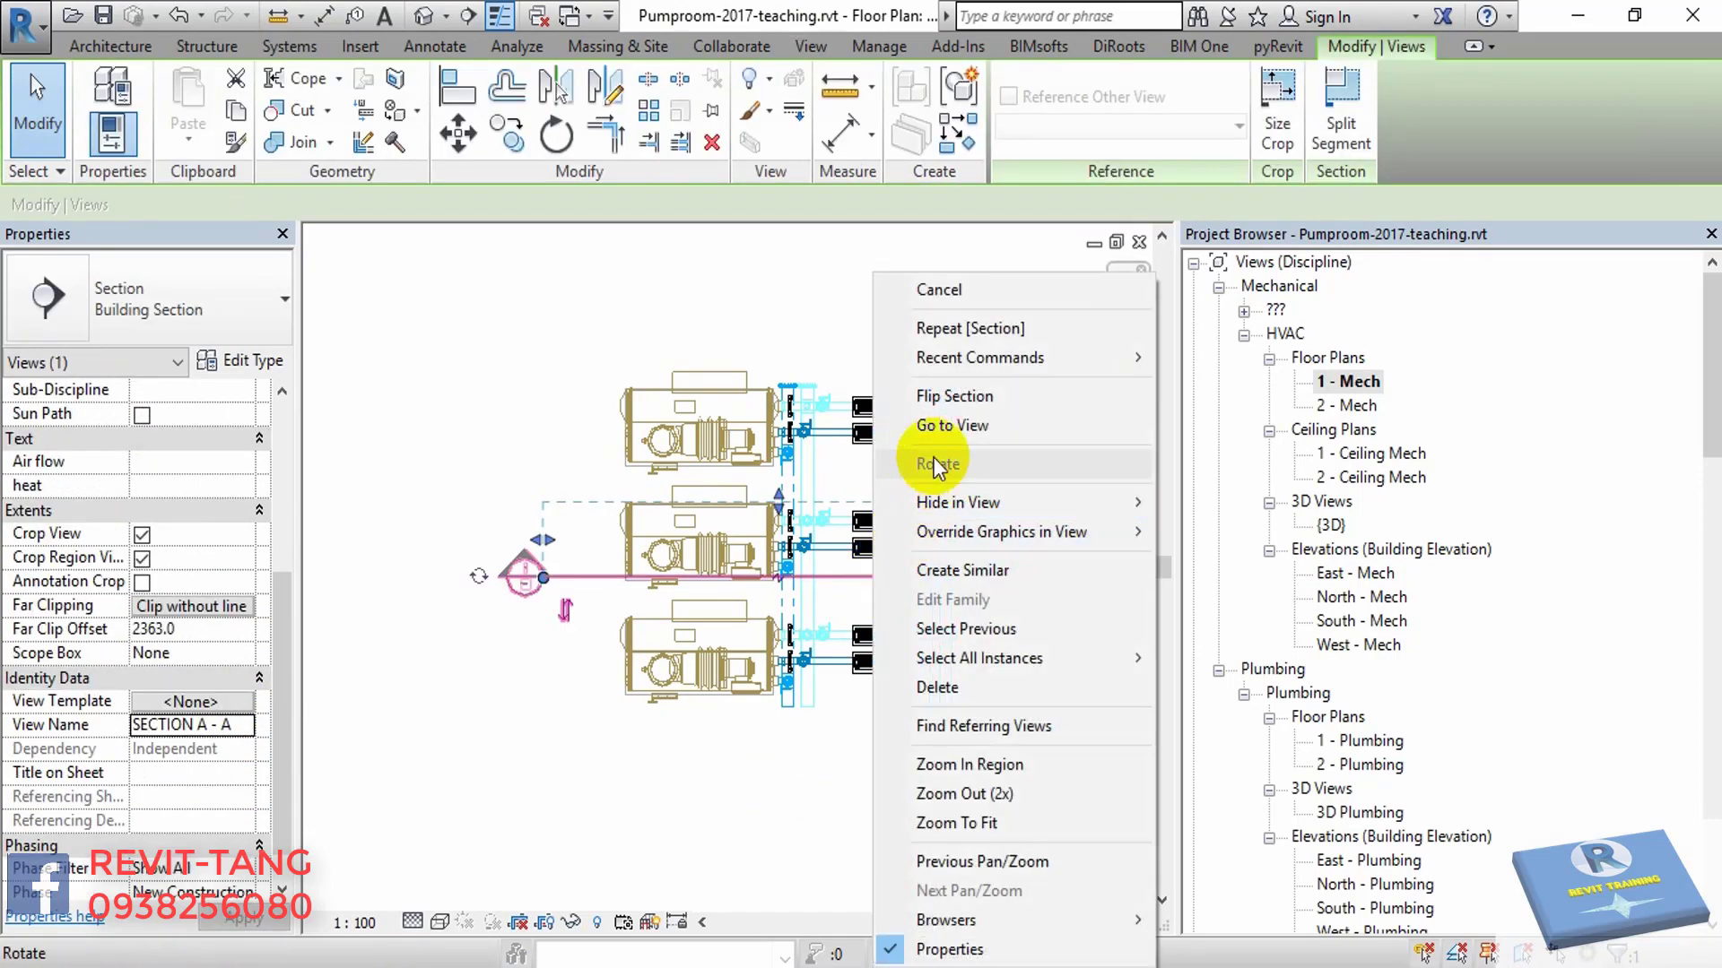
{"action": "left_click", "coordinate": [947, 427]}
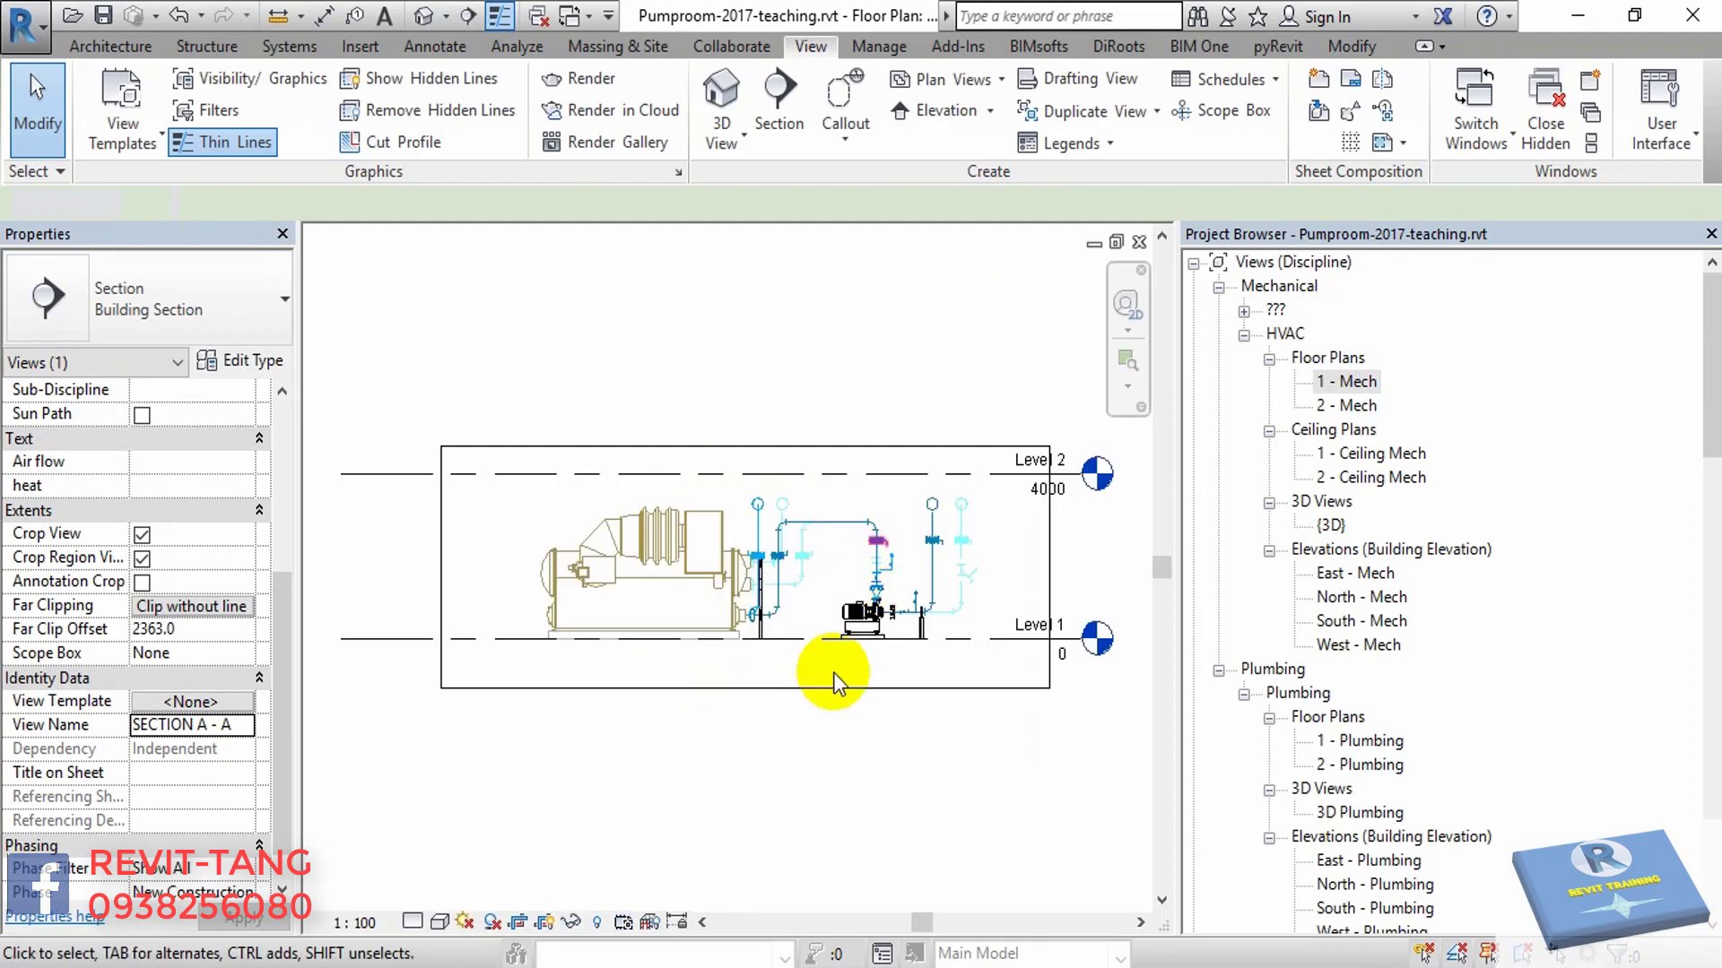
- Set the section view to Fine detail level and Shaded visual style
{"action": "scroll", "coordinate": [814, 592], "scroll_direction": "up", "scroll_amount": 2}
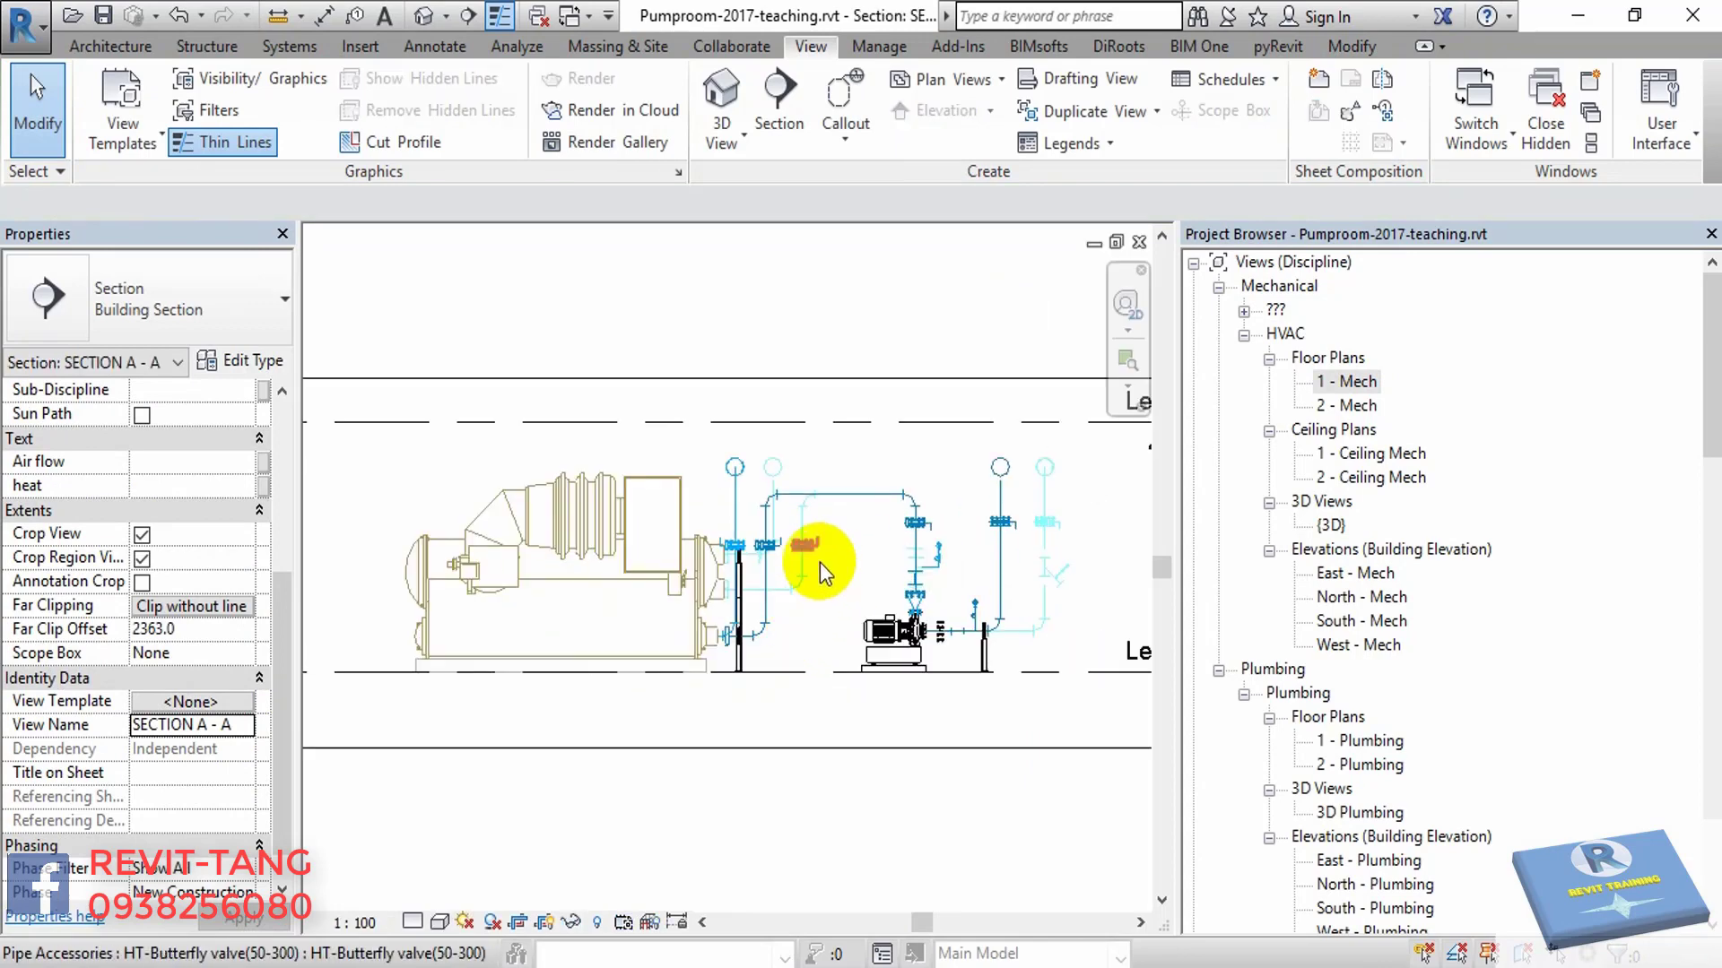
{"action": "left_click", "coordinate": [427, 923]}
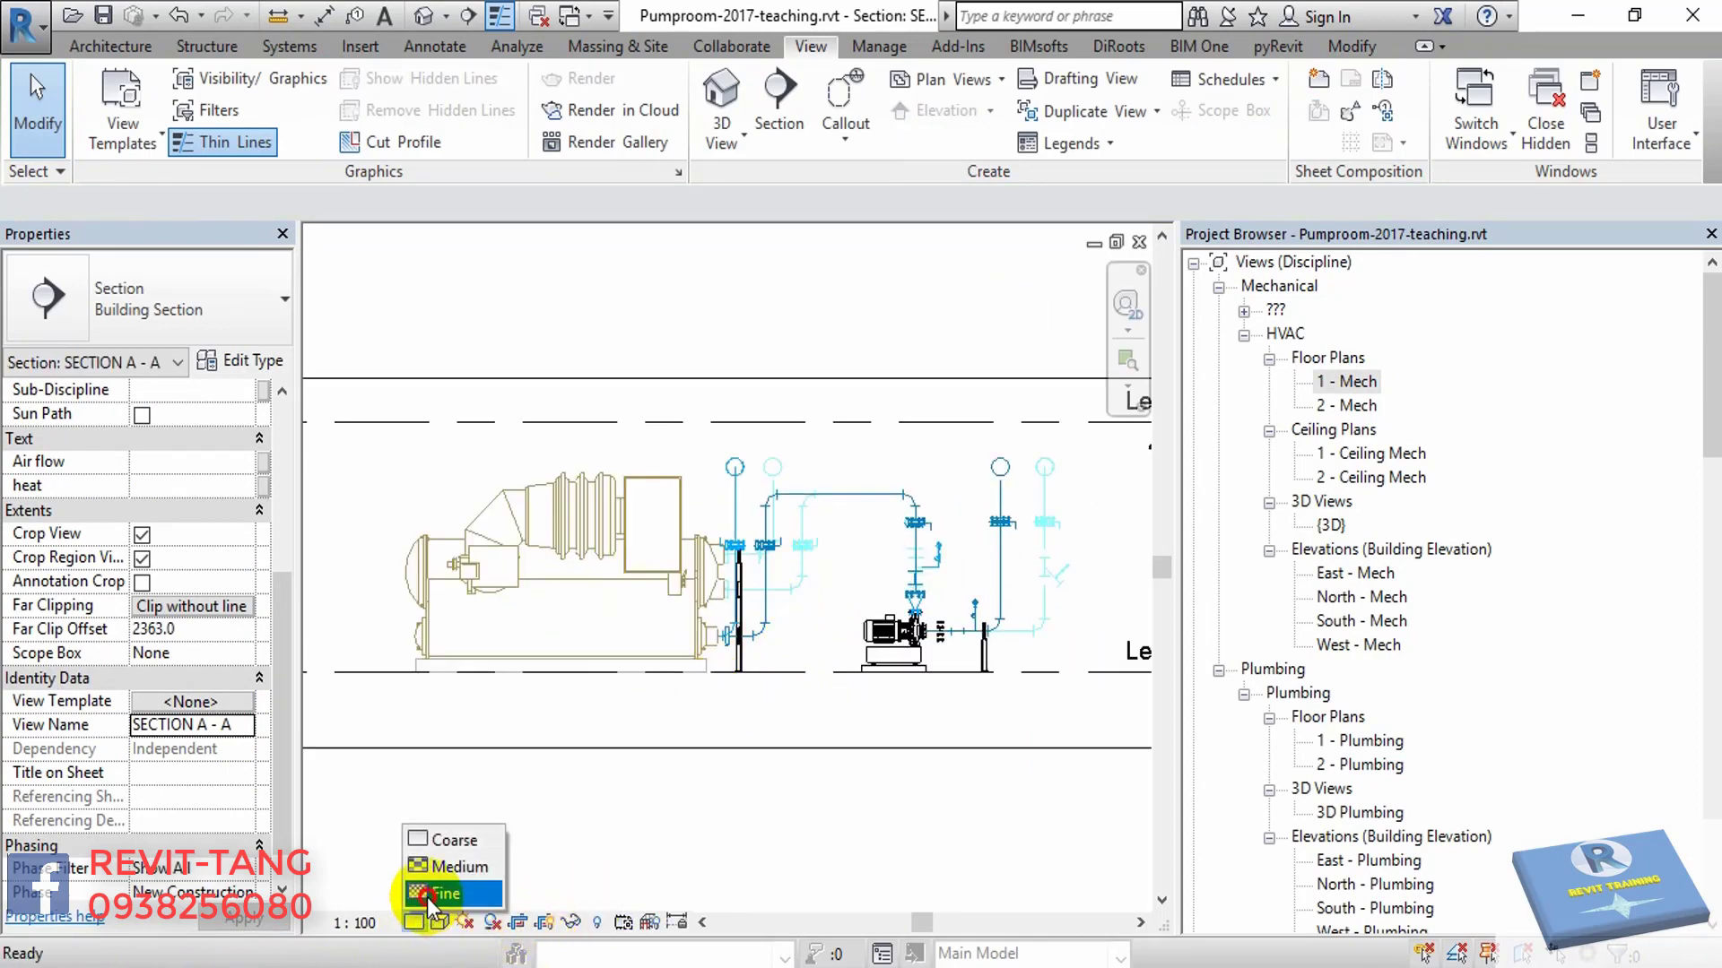
{"action": "left_click", "coordinate": [427, 896]}
{"action": "left_click", "coordinate": [441, 920]}
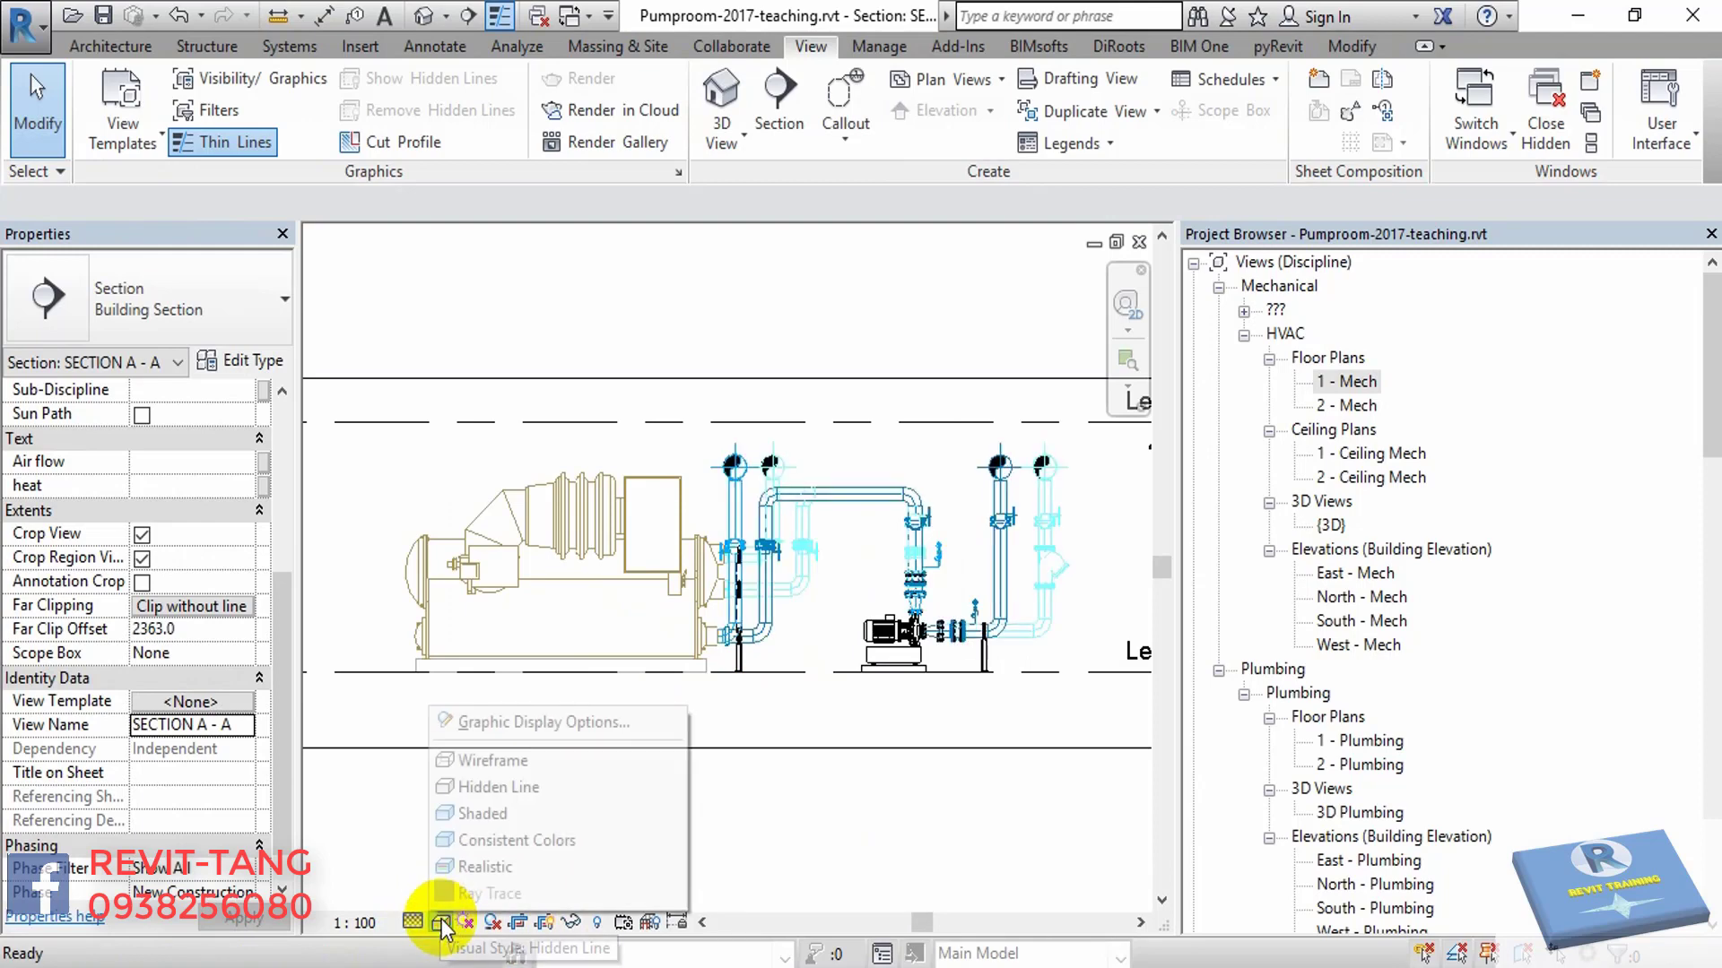
{"action": "left_click", "coordinate": [461, 816]}
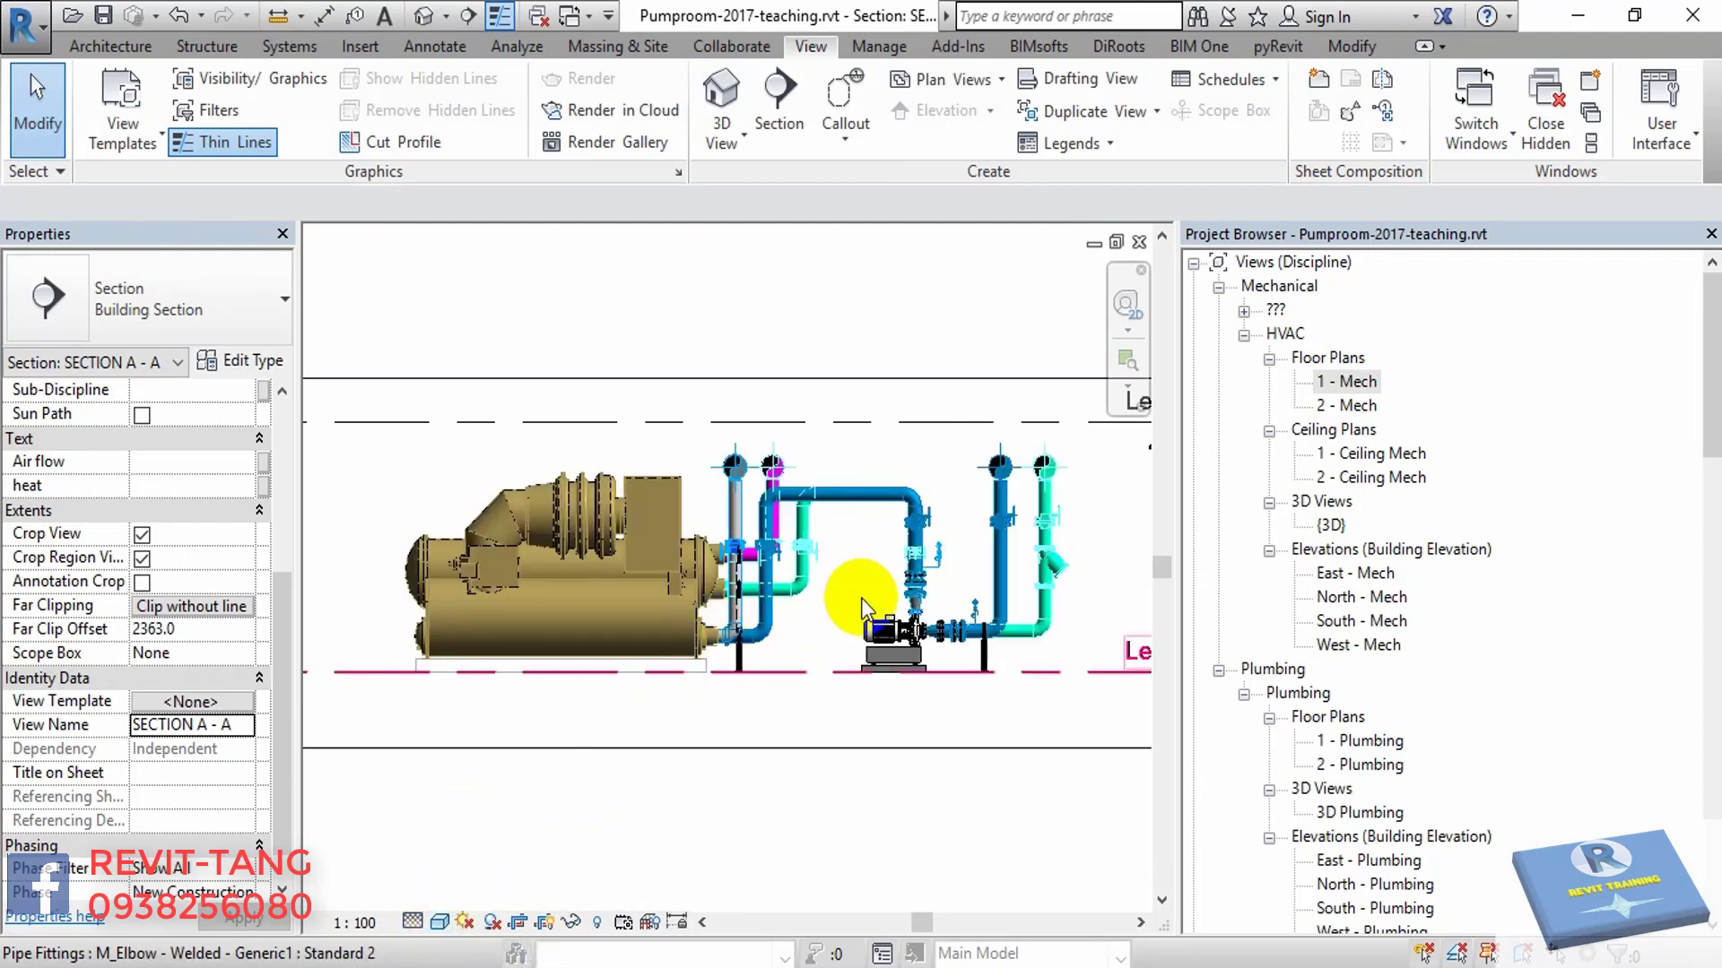
- Tighten the section's crop region top and bottom to Level 2 and Level 1
{"action": "scroll", "coordinate": [882, 610], "scroll_direction": "down", "scroll_amount": 2}
{"action": "left_click", "coordinate": [769, 710]}
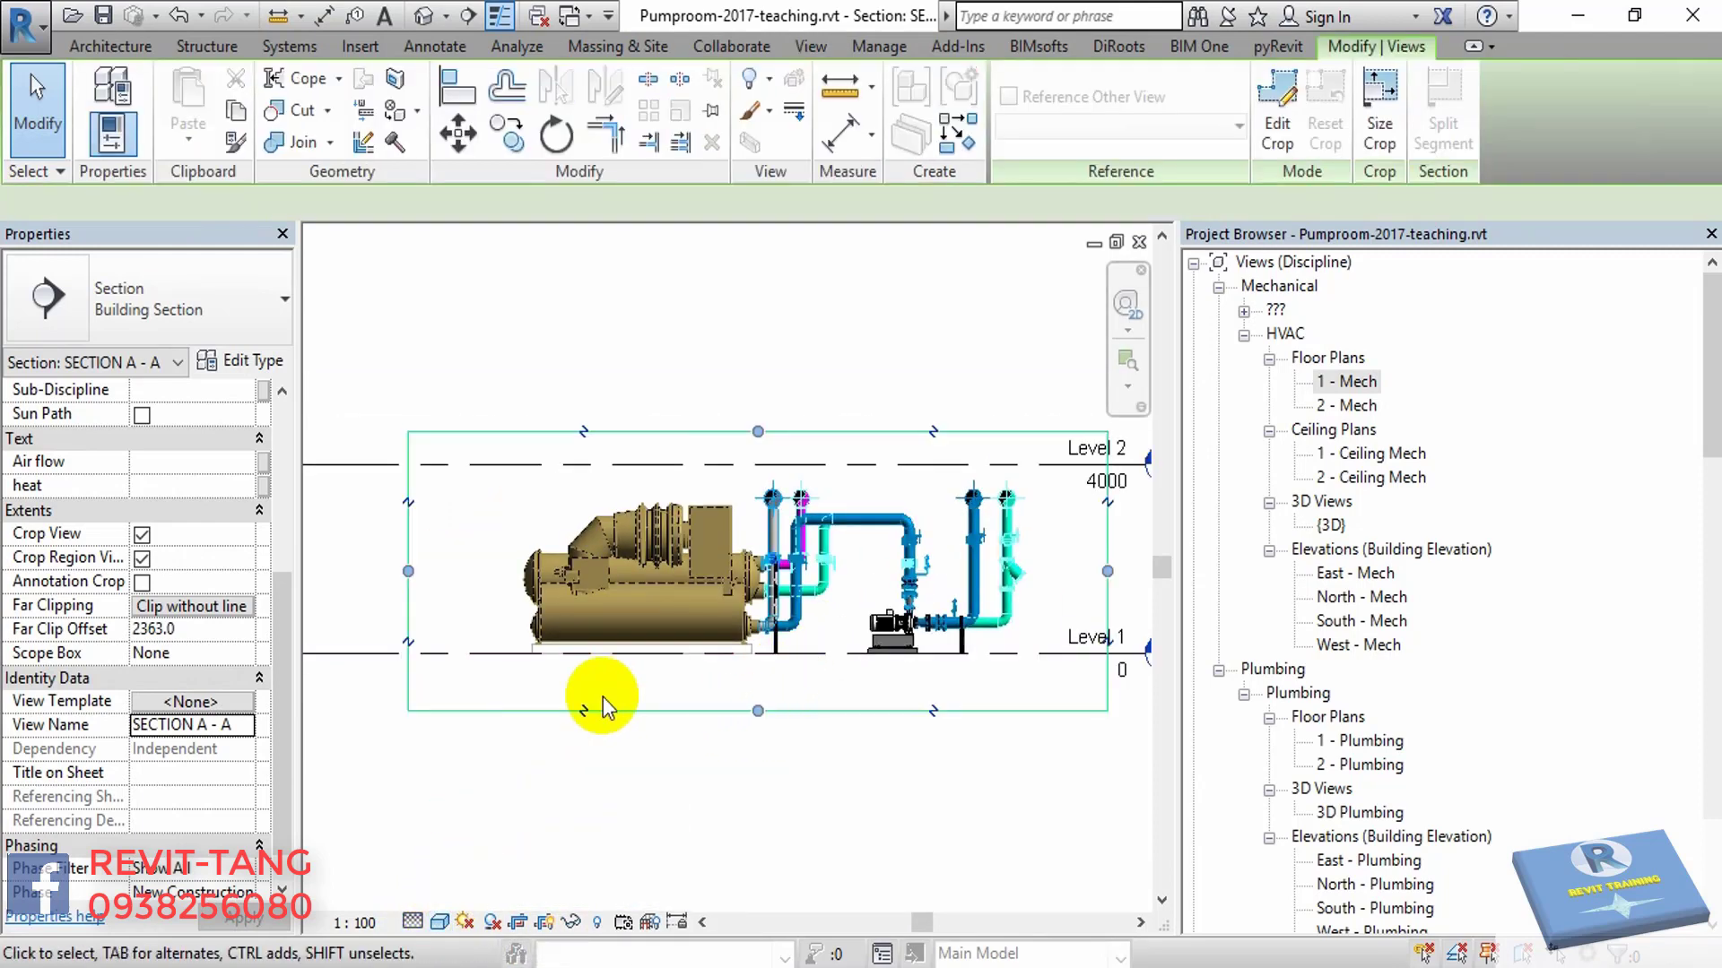
{"action": "middle_click_drag", "start_coordinate": [596, 700], "coordinate": [569, 607]}
{"action": "left_click_drag", "start_coordinate": [854, 436], "coordinate": [855, 467]}
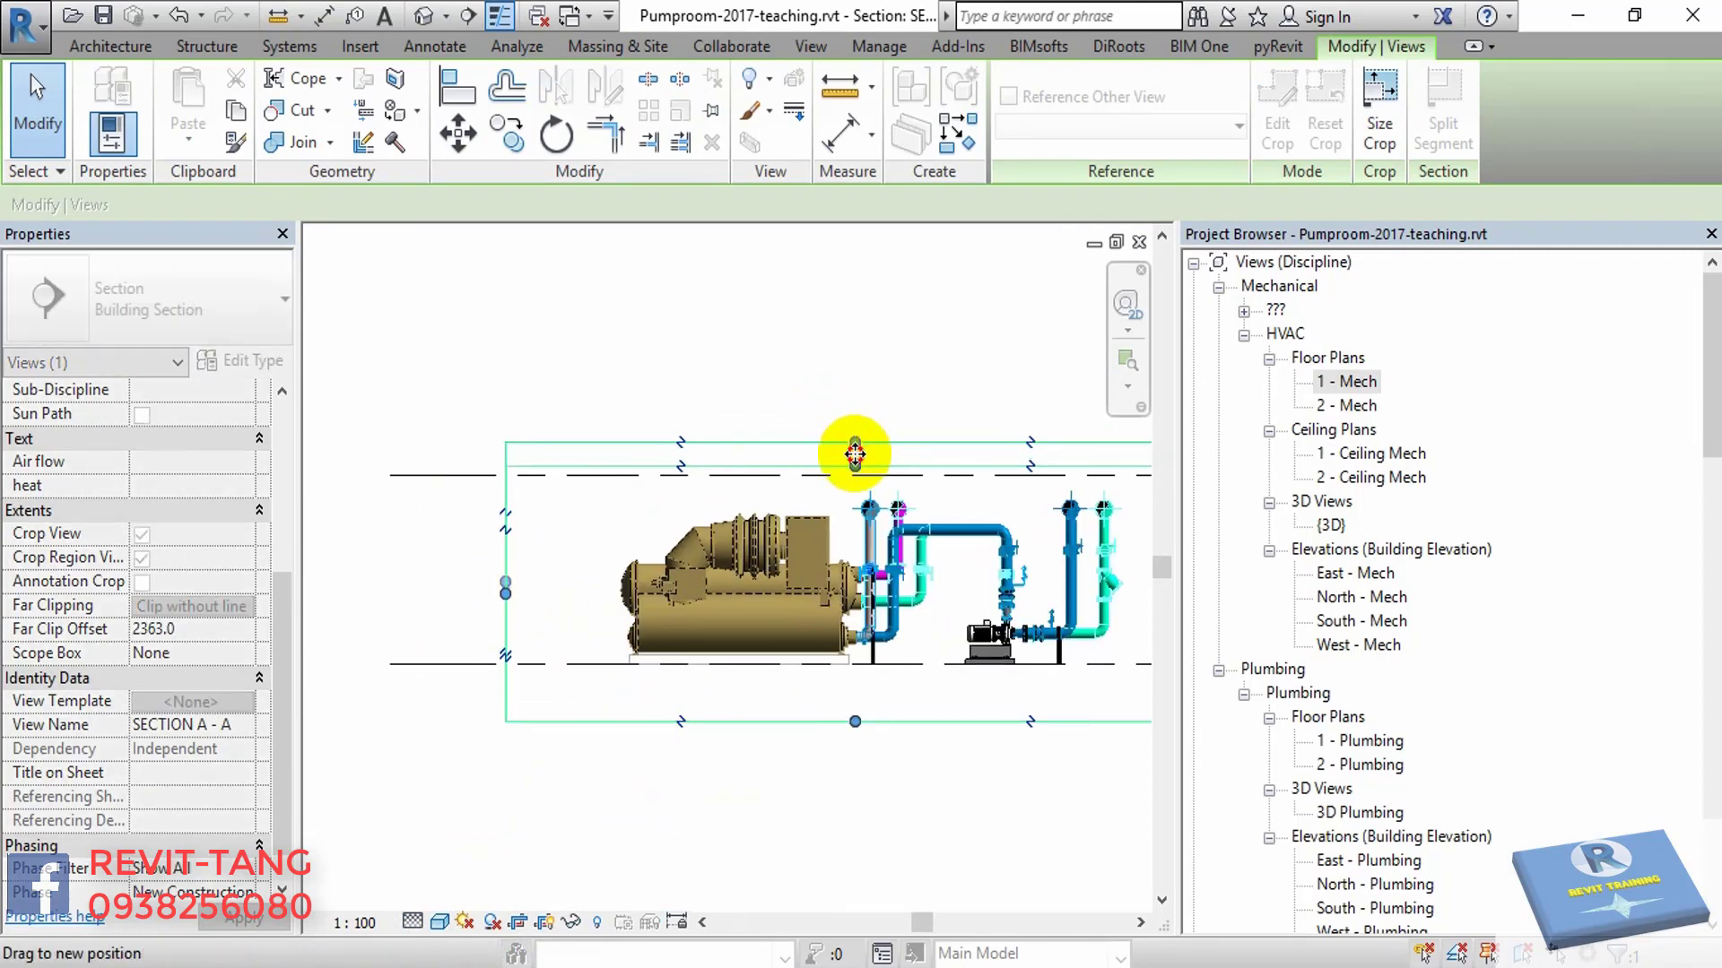
{"action": "mouse_move", "coordinate": [855, 722]}
{"action": "left_mouse_down"}
{"action": "mouse_move", "coordinate": [855, 680]}
{"action": "mouse_move", "coordinate": [941, 662]}
{"action": "left_mouse_up"}
{"action": "middle_click_drag", "start_coordinate": [942, 661], "coordinate": [854, 654]}
{"action": "scroll", "coordinate": [973, 653], "scroll_direction": "up", "scroll_amount": 5}
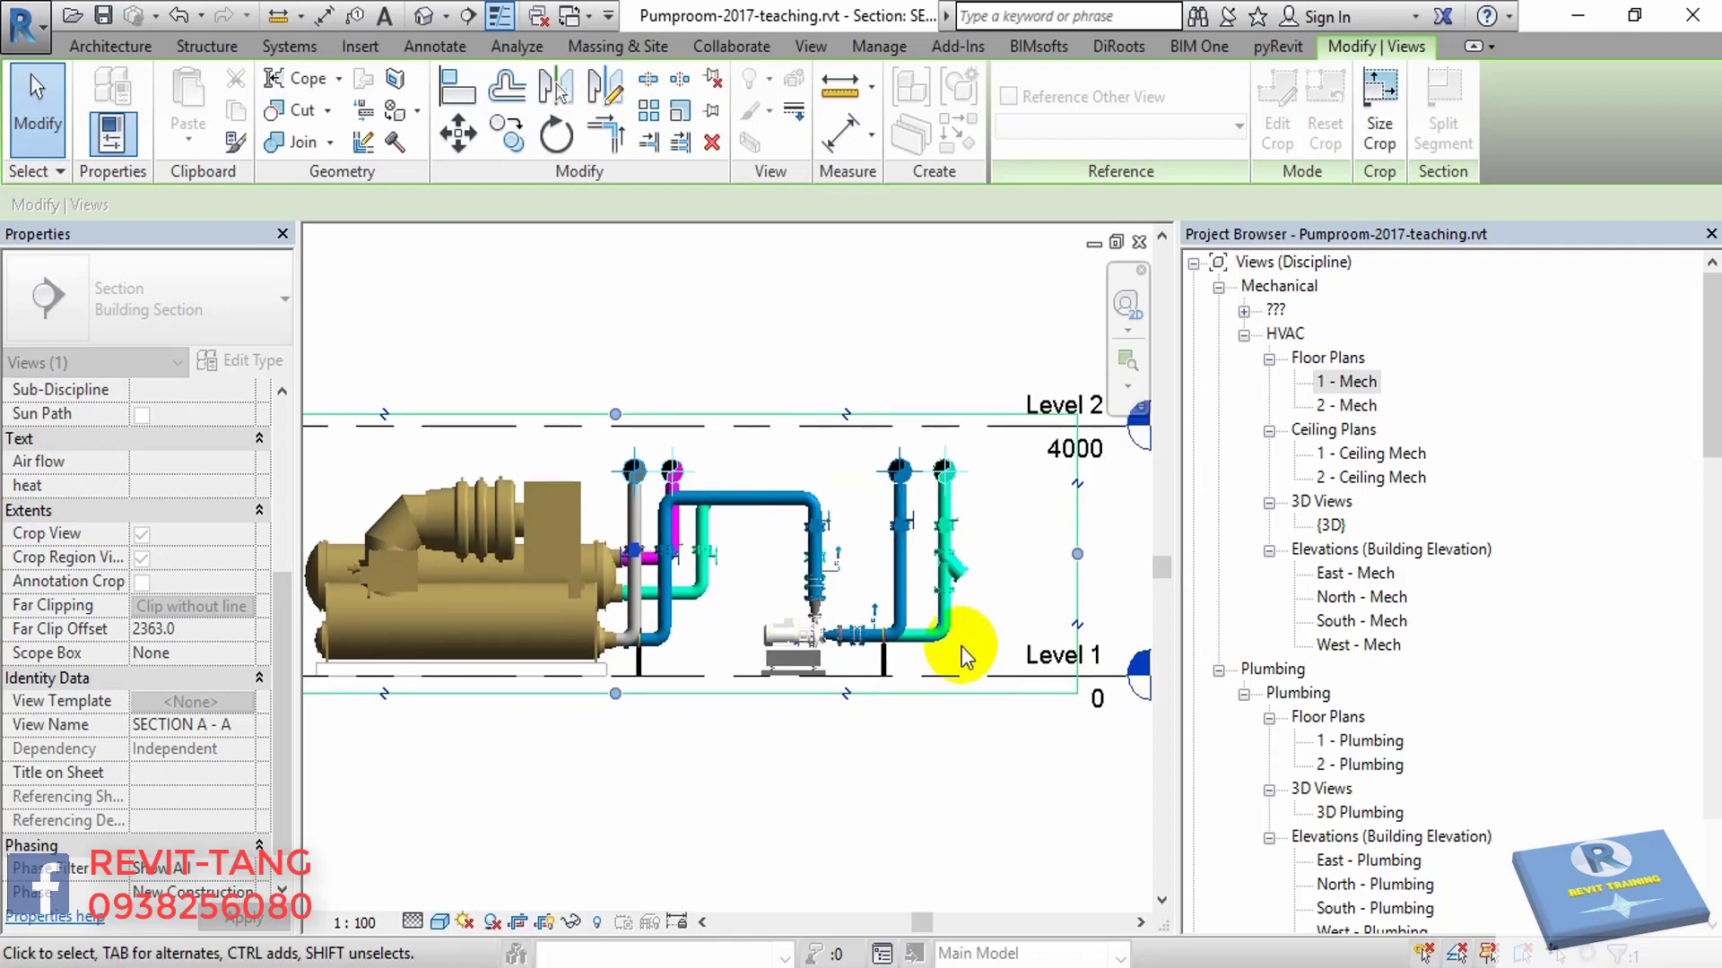
{"action": "left_click", "coordinate": [977, 606]}
- Place an aligned 1677 / 723 dimension chain from the strainer and upper valve beside the pipe
{"action": "key", "text": "d"}
{"action": "key", "text": "i"}
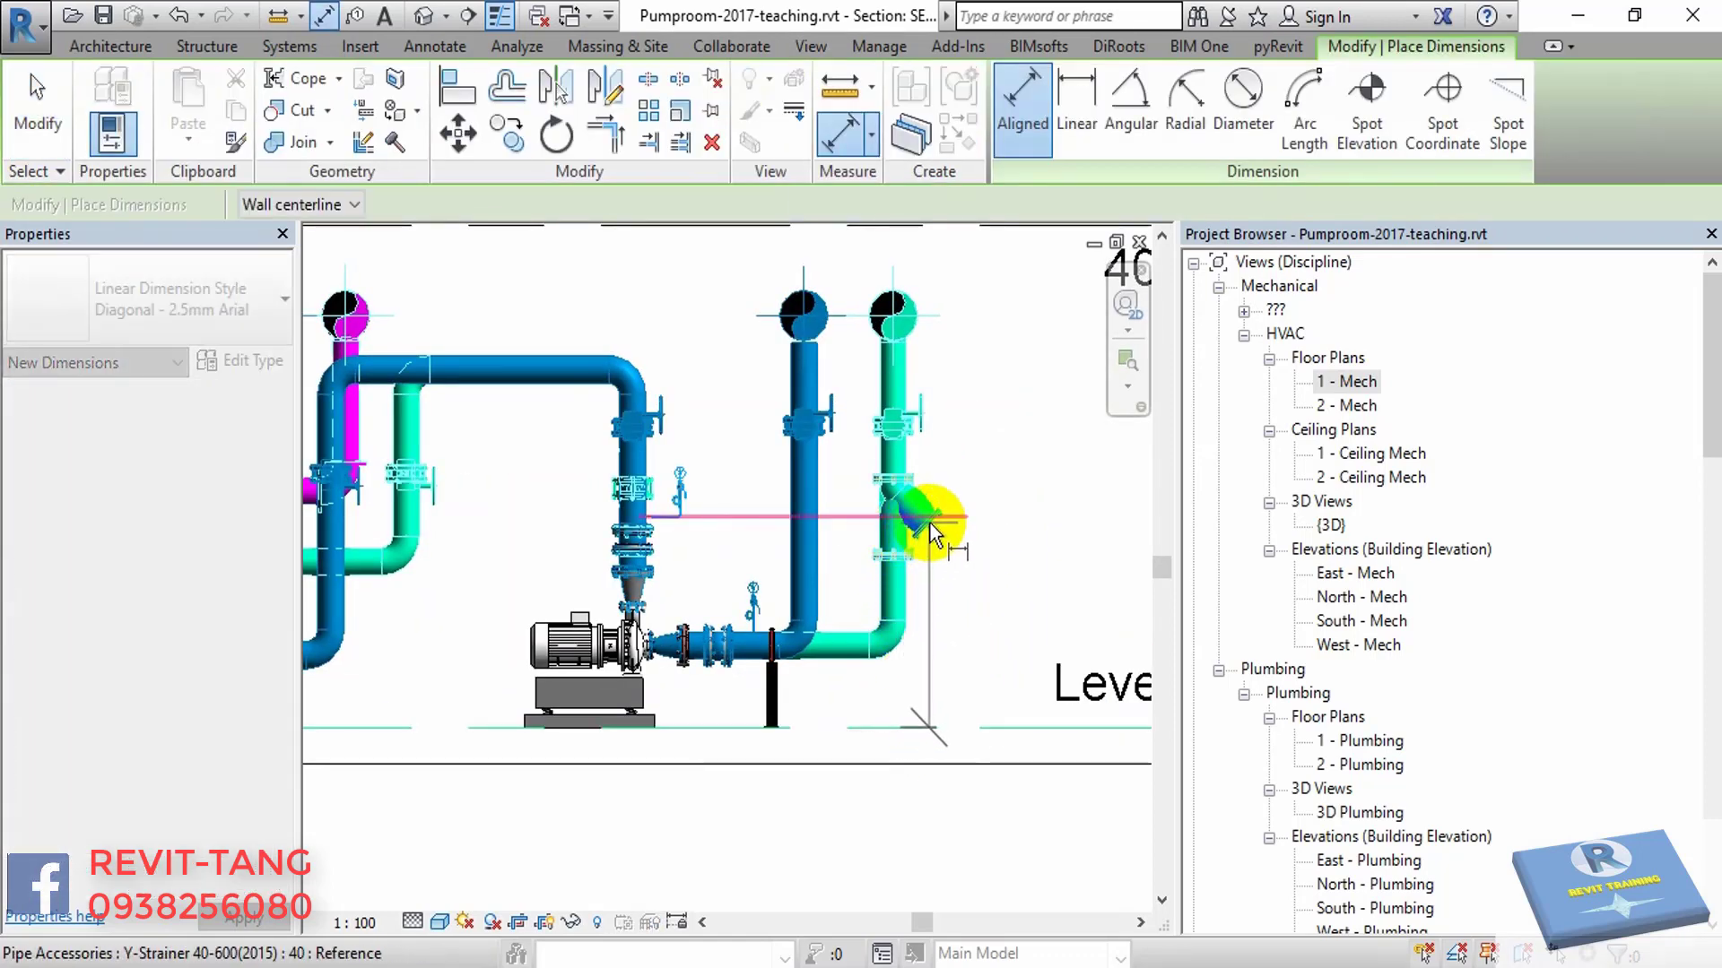
{"action": "left_click", "coordinate": [918, 467]}
{"action": "left_click", "coordinate": [901, 422]}
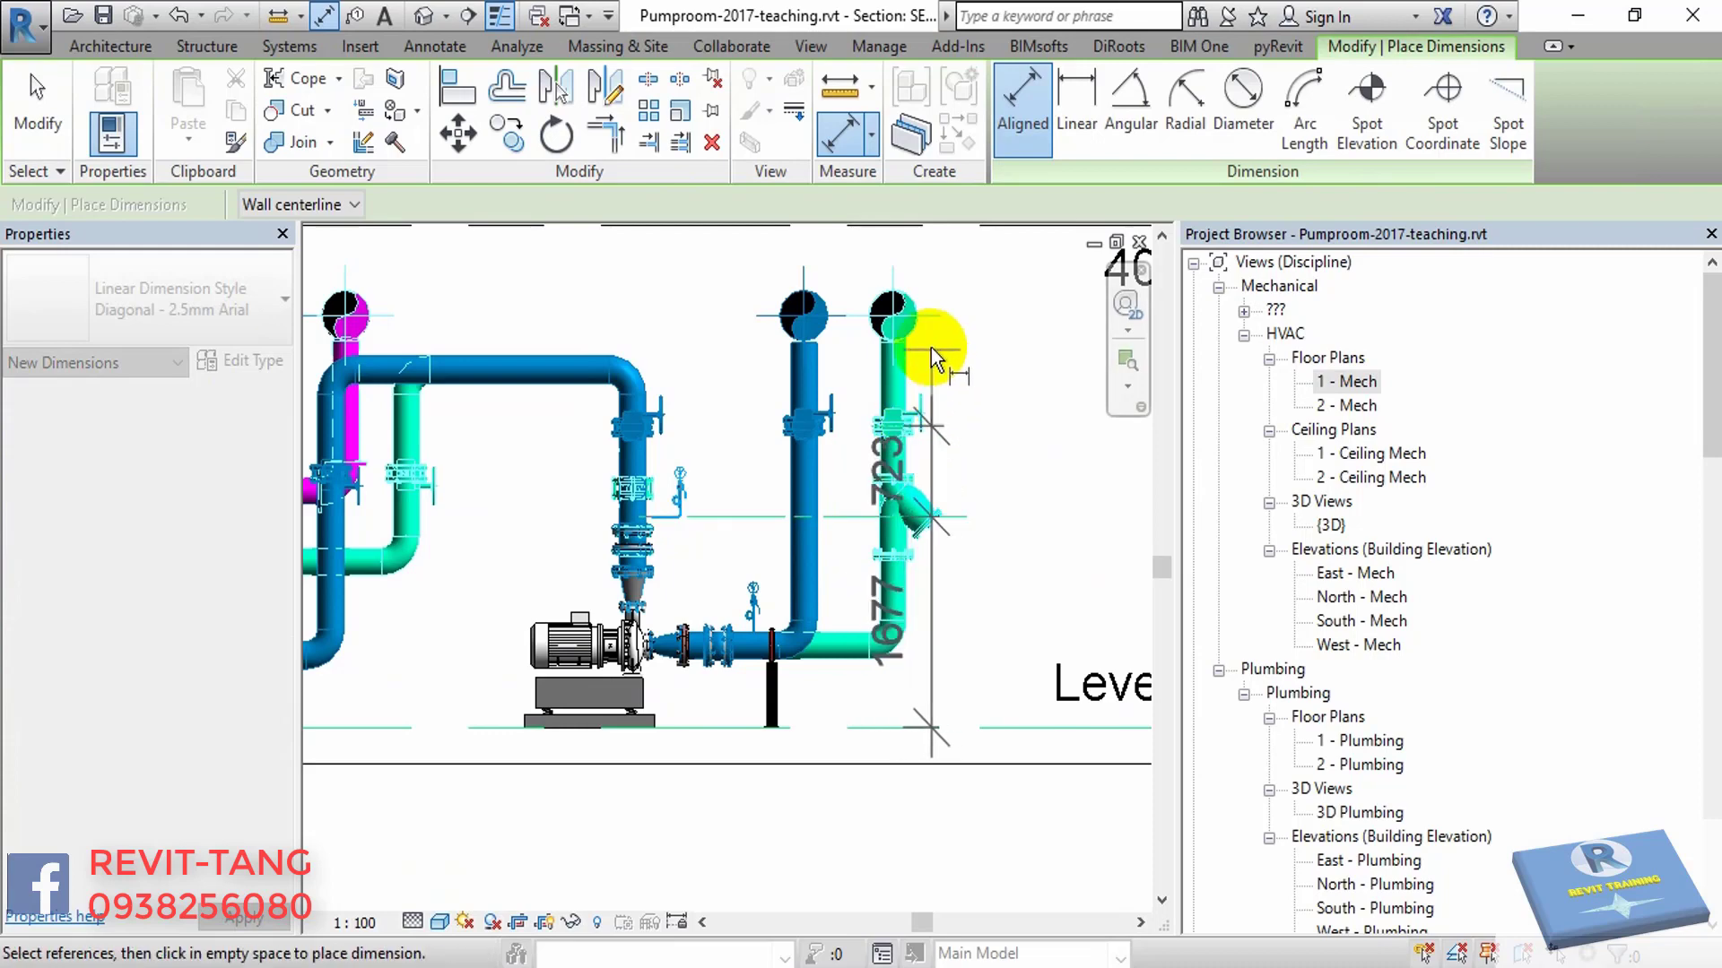
{"action": "left_click", "coordinate": [1037, 444]}
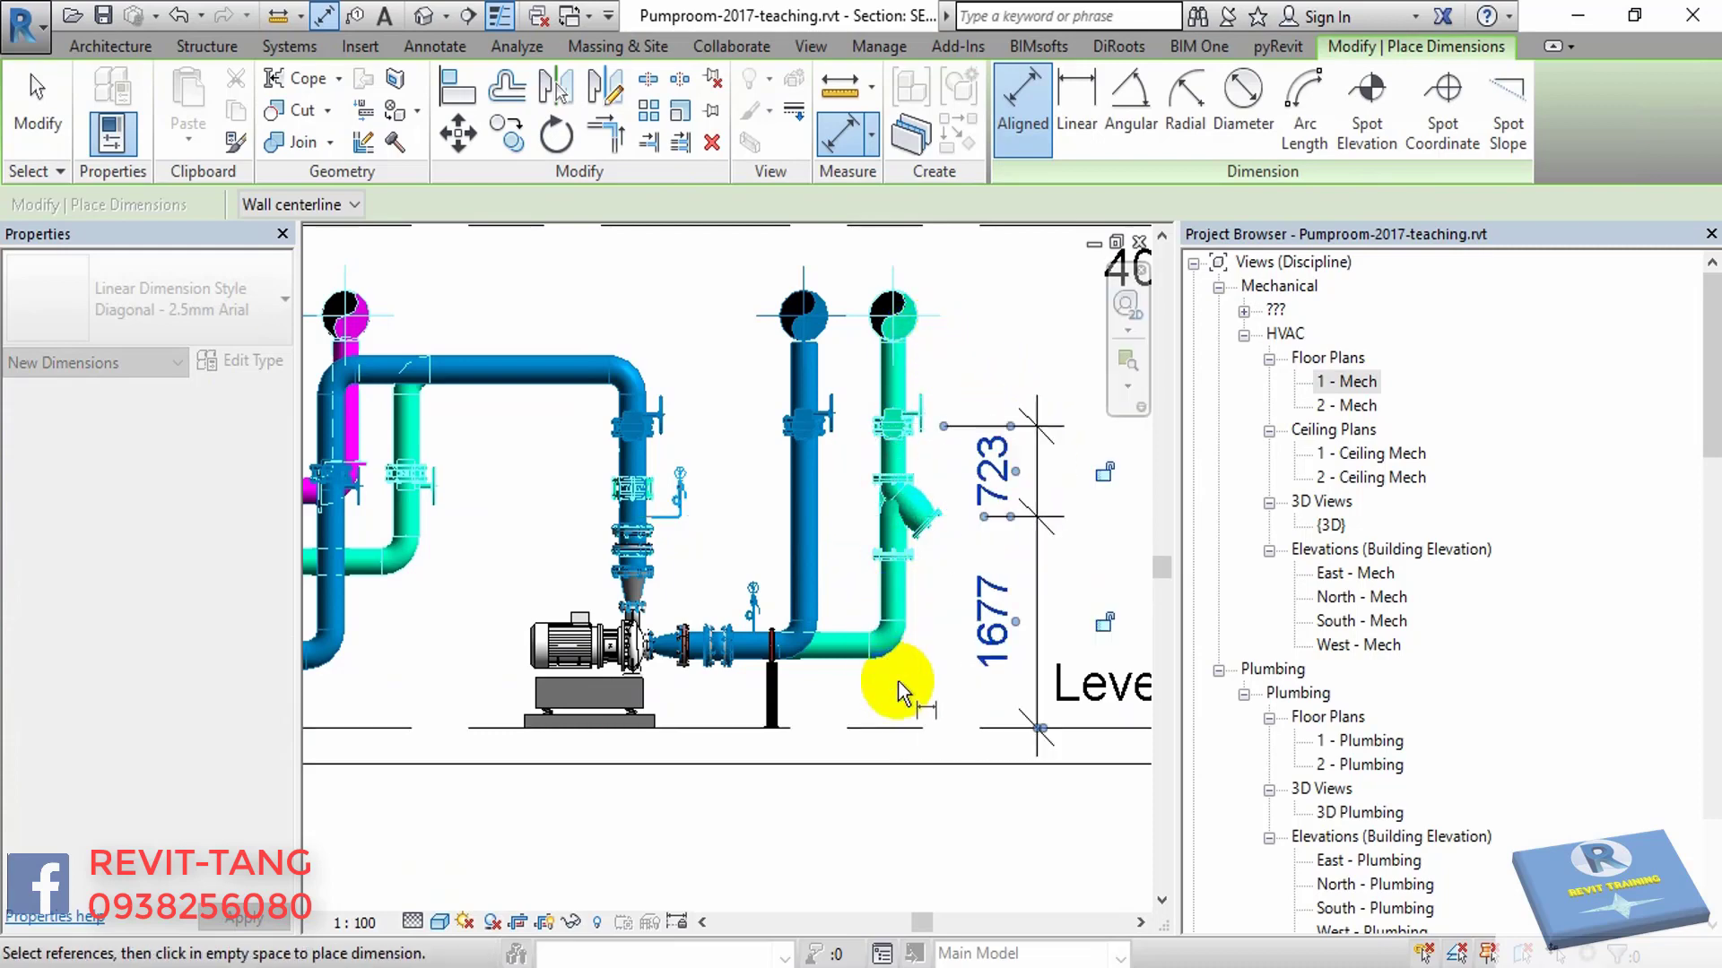
{"action": "left_click", "coordinate": [839, 651]}
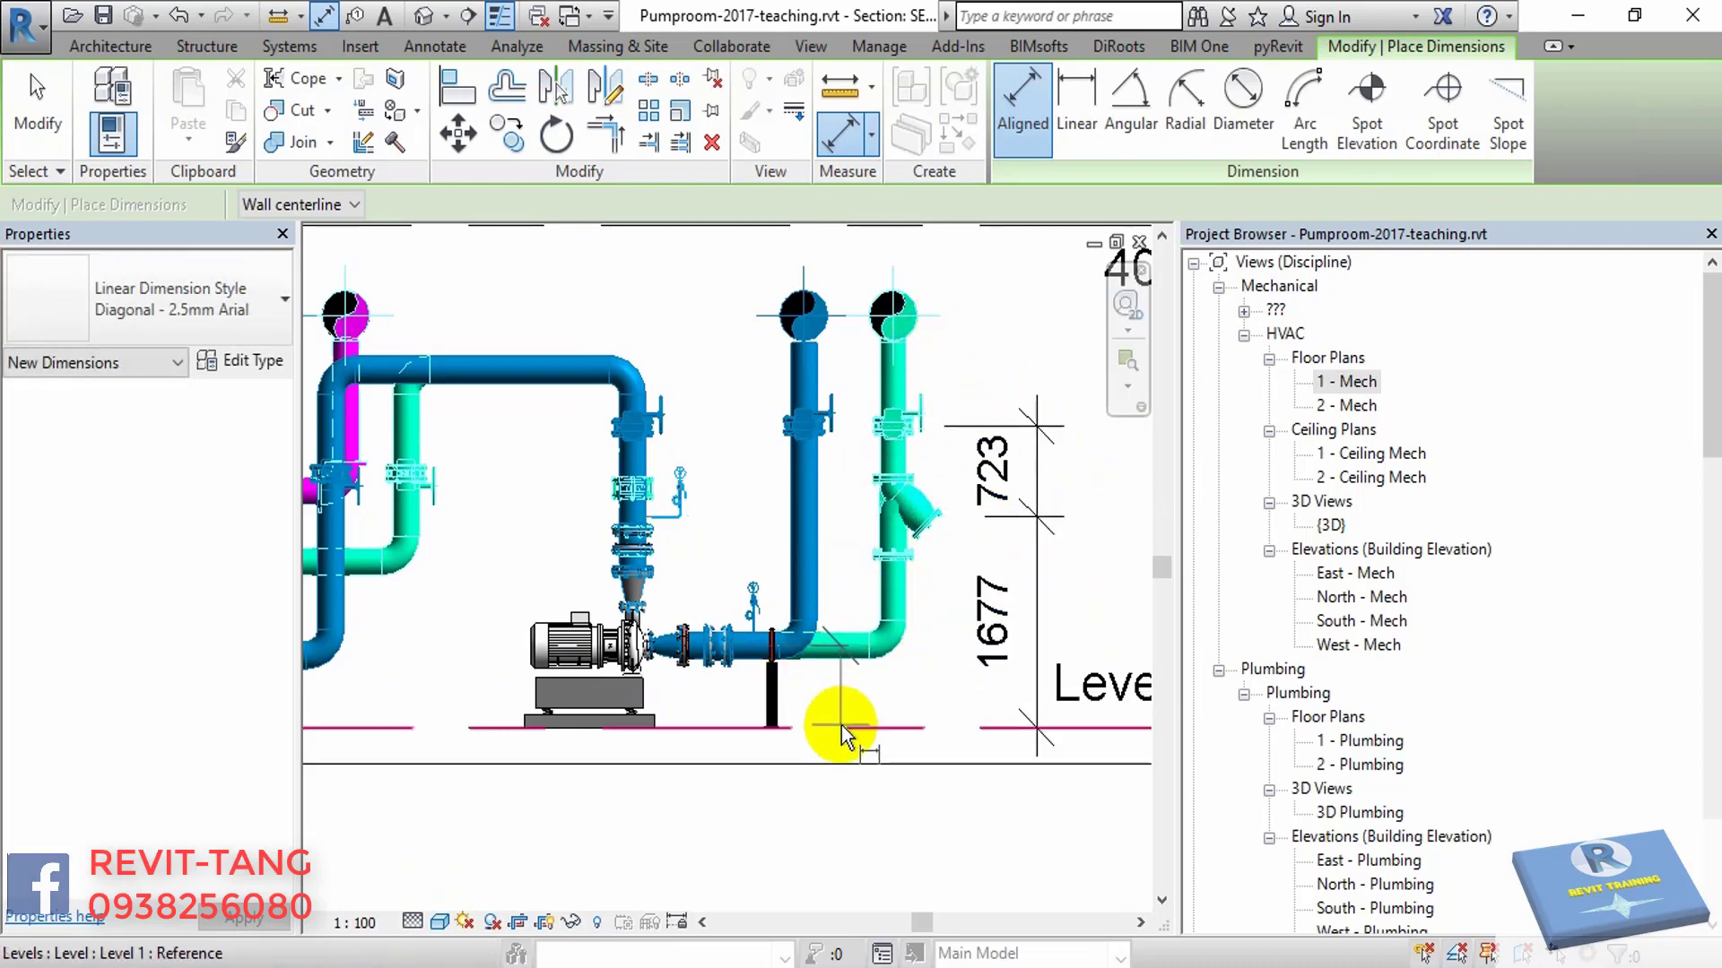
{"action": "left_click", "coordinate": [842, 727]}
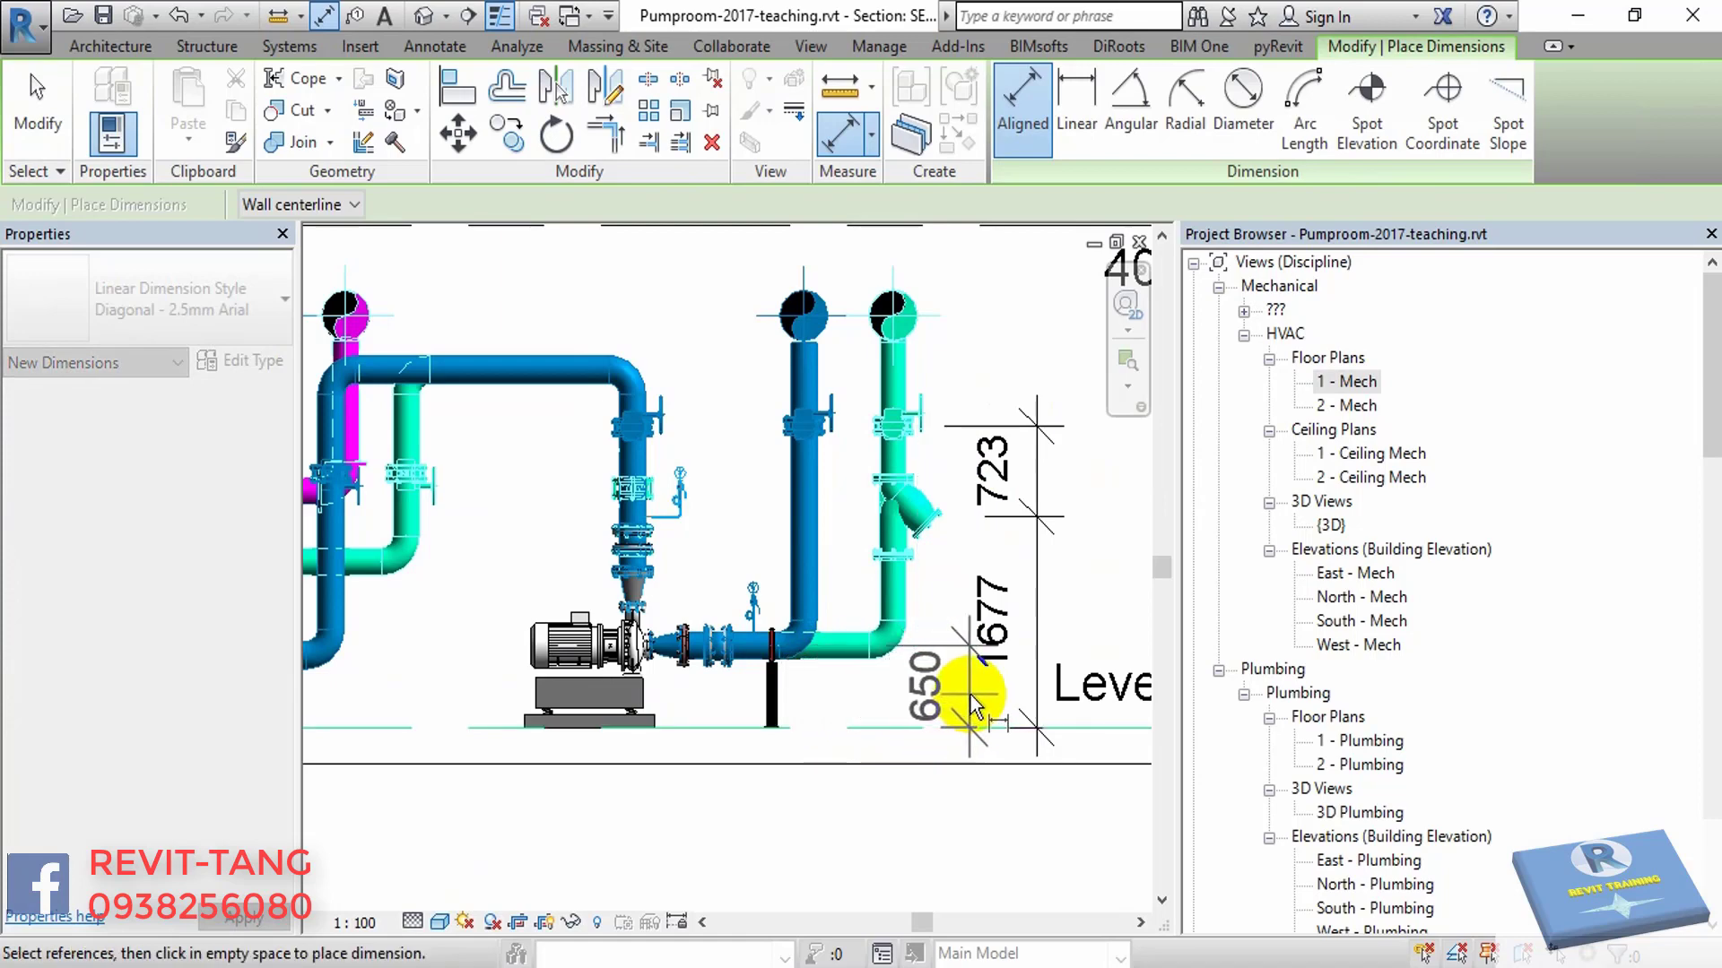
{"action": "key", "text": "Escape"}
{"action": "key", "text": "Escape"}
- Add the horizontal pipe to the chain, splitting 1677 into 1027 and 650
{"action": "left_click", "coordinate": [1038, 682]}
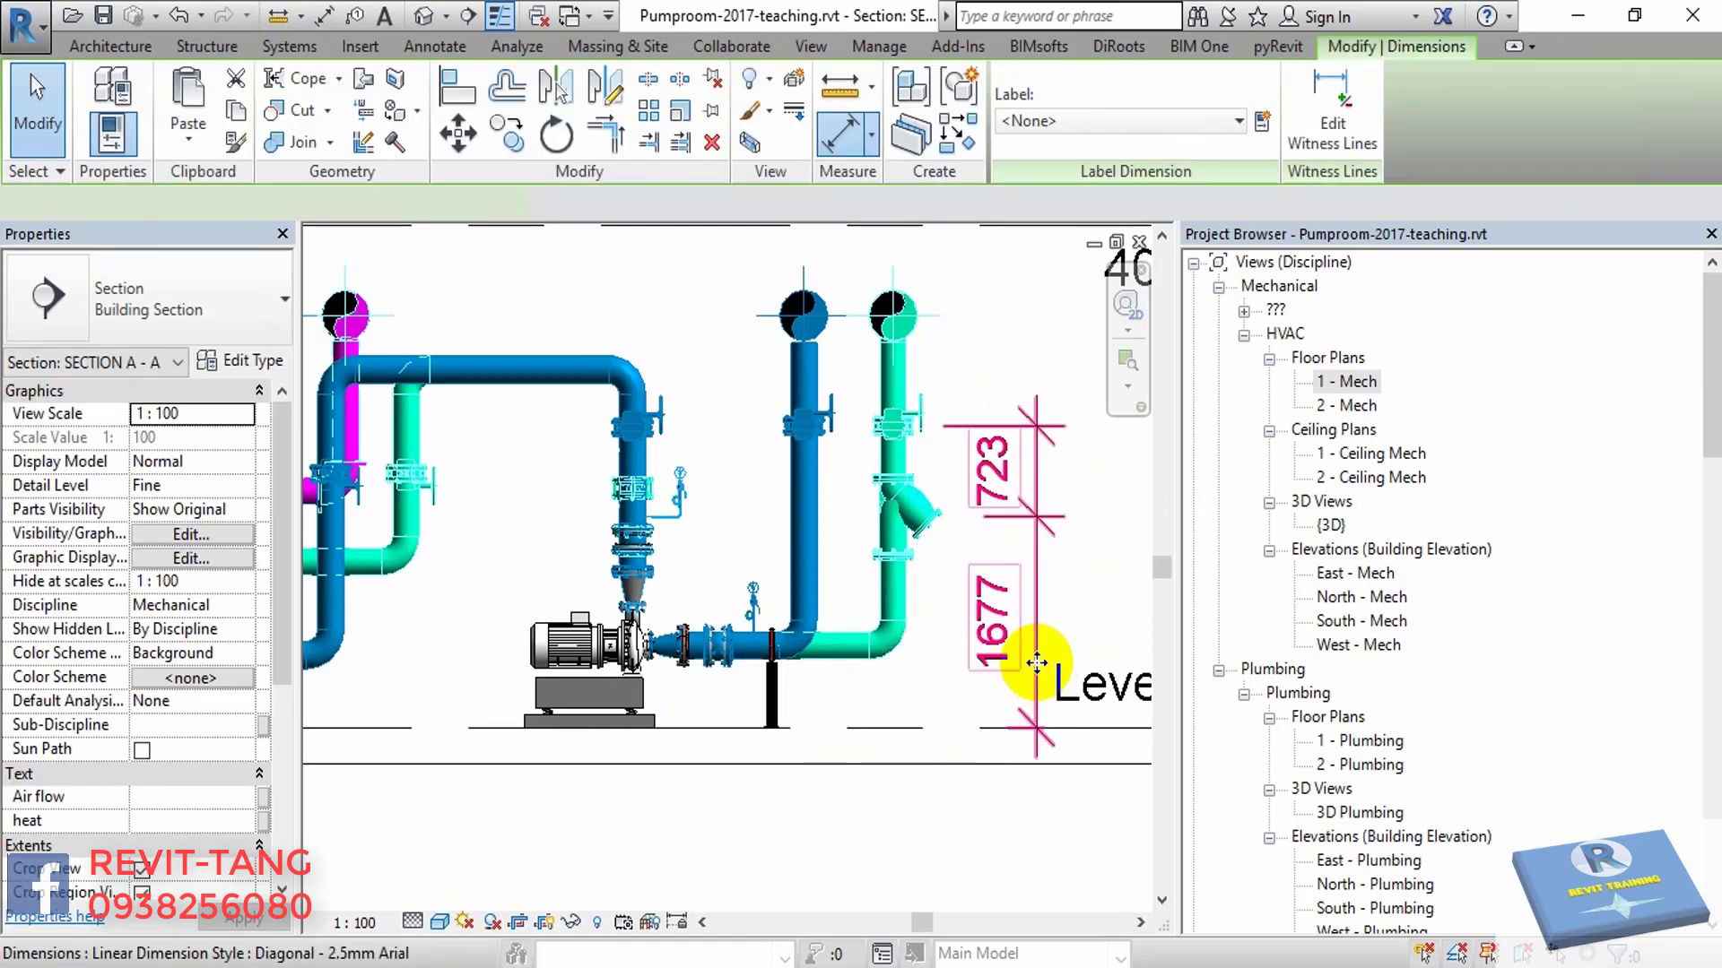
{"action": "left_click", "coordinate": [1332, 116]}
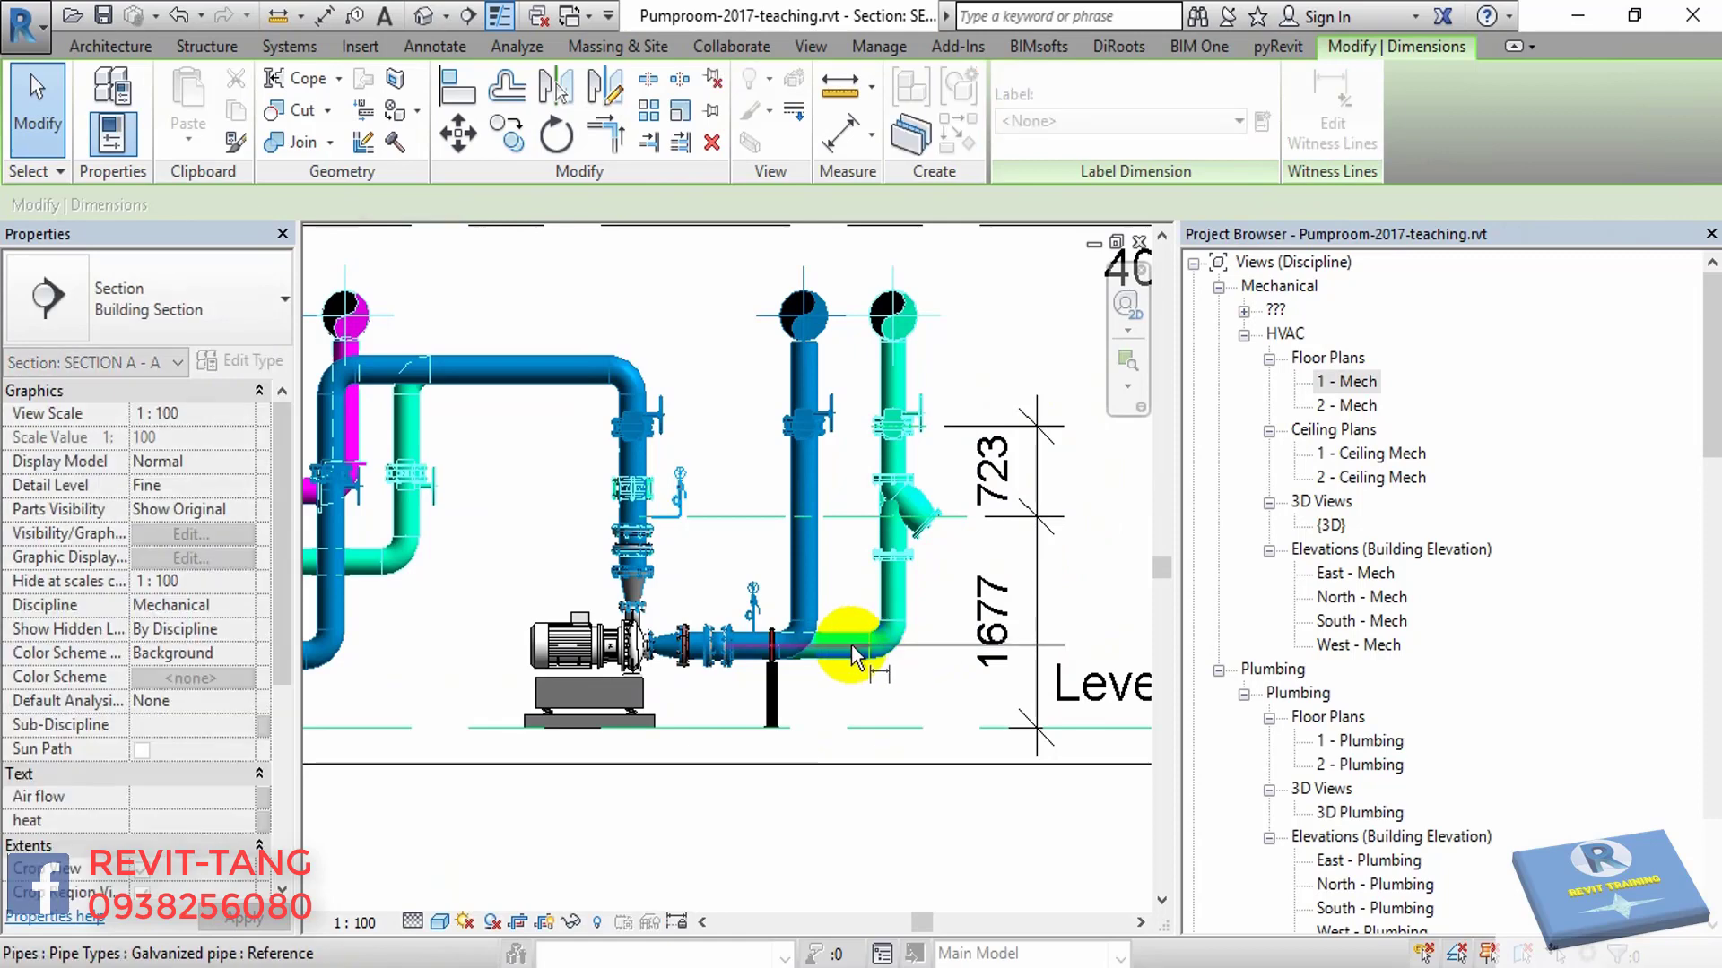
{"action": "left_click", "coordinate": [903, 638]}
{"action": "left_click", "coordinate": [1098, 618]}
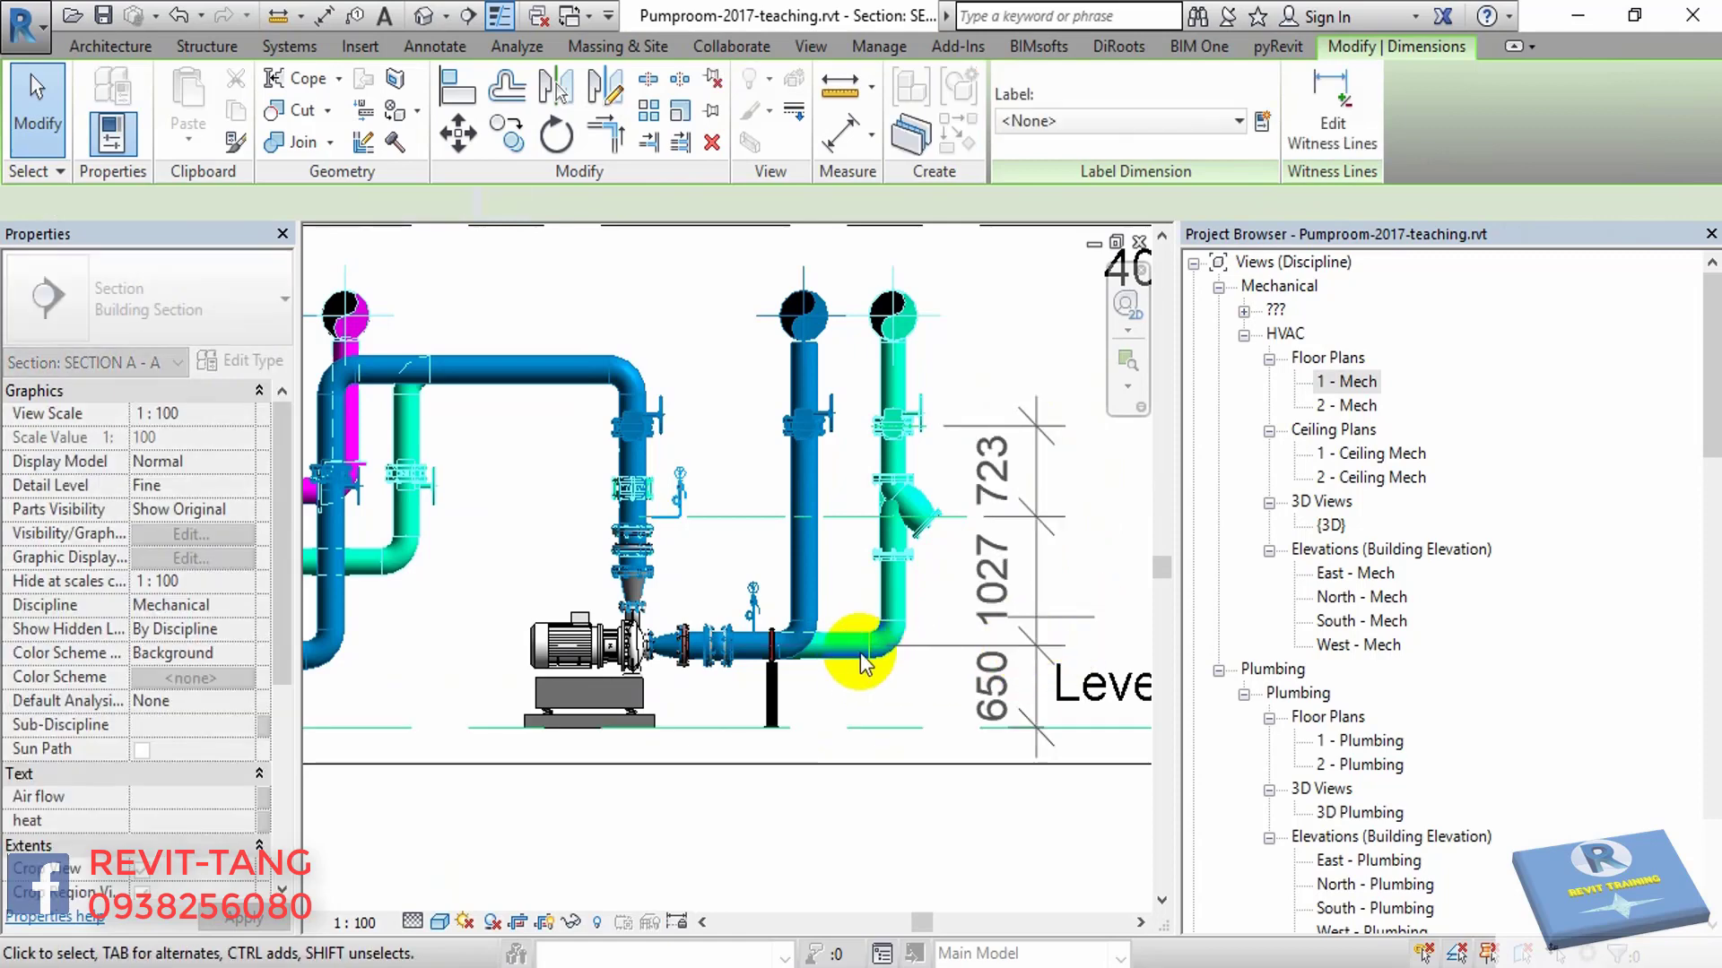
{"action": "middle_click_drag", "start_coordinate": [570, 589], "coordinate": [798, 602]}
- Add a vertical 2022 dimension beside another pipe, then zoom out to the whole section
{"action": "key", "text": "d"}
{"action": "key", "text": "i"}
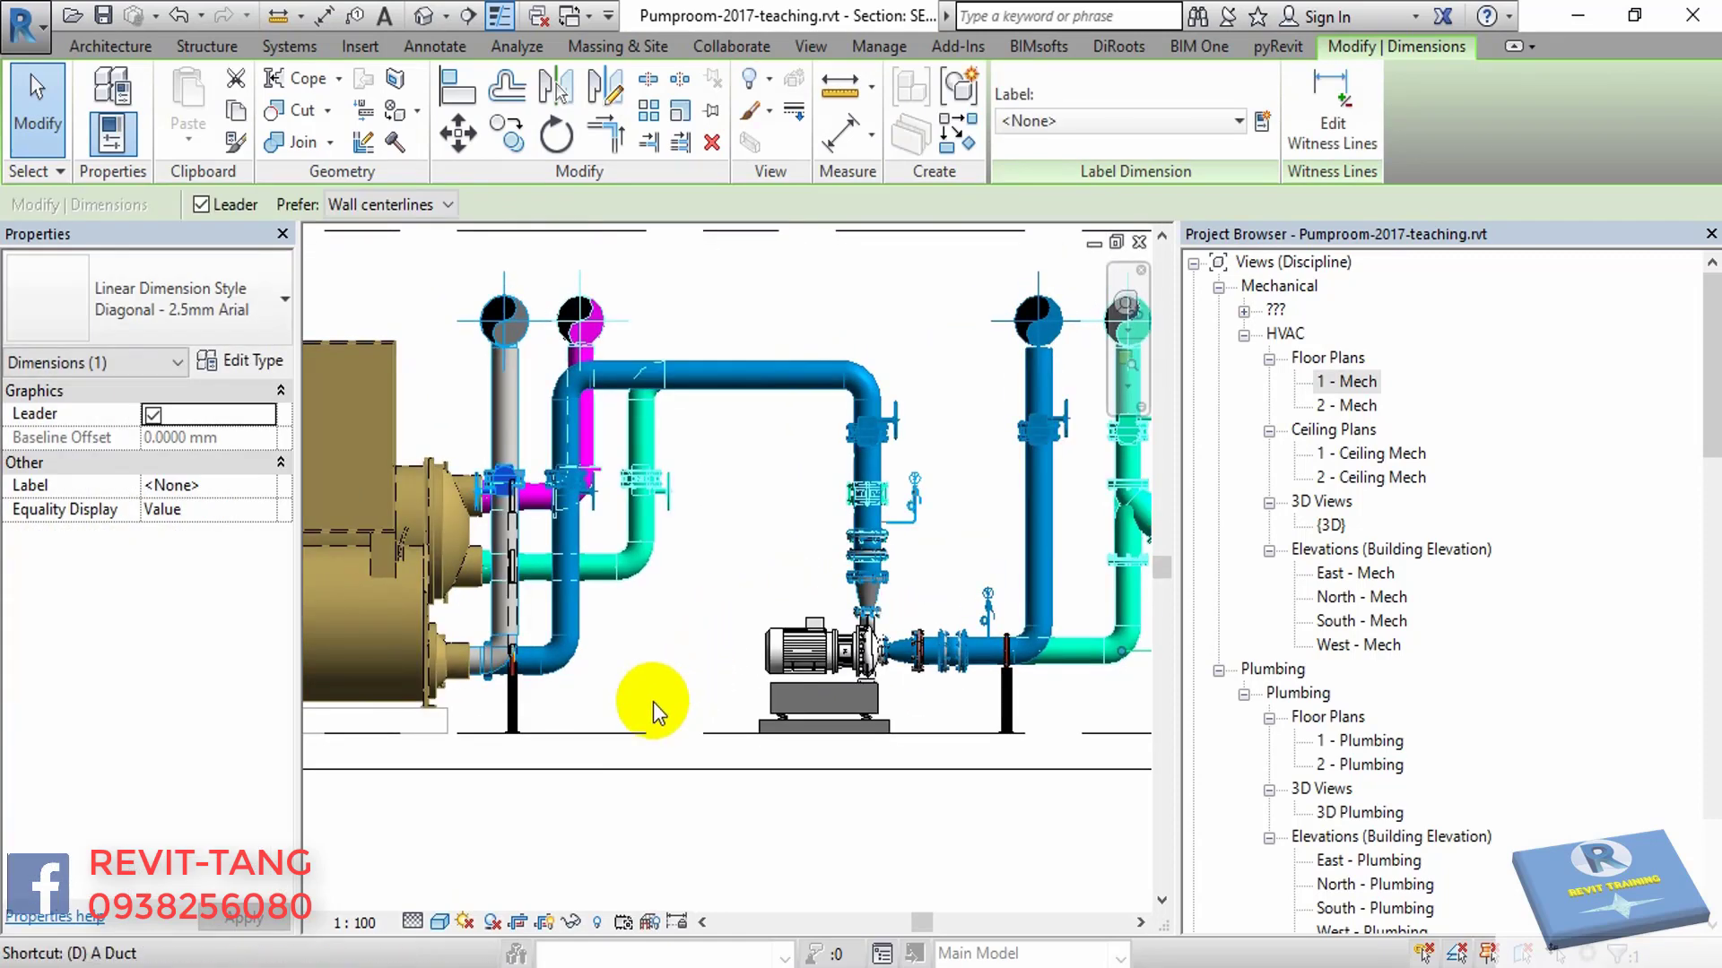
{"action": "left_click", "coordinate": [658, 476]}
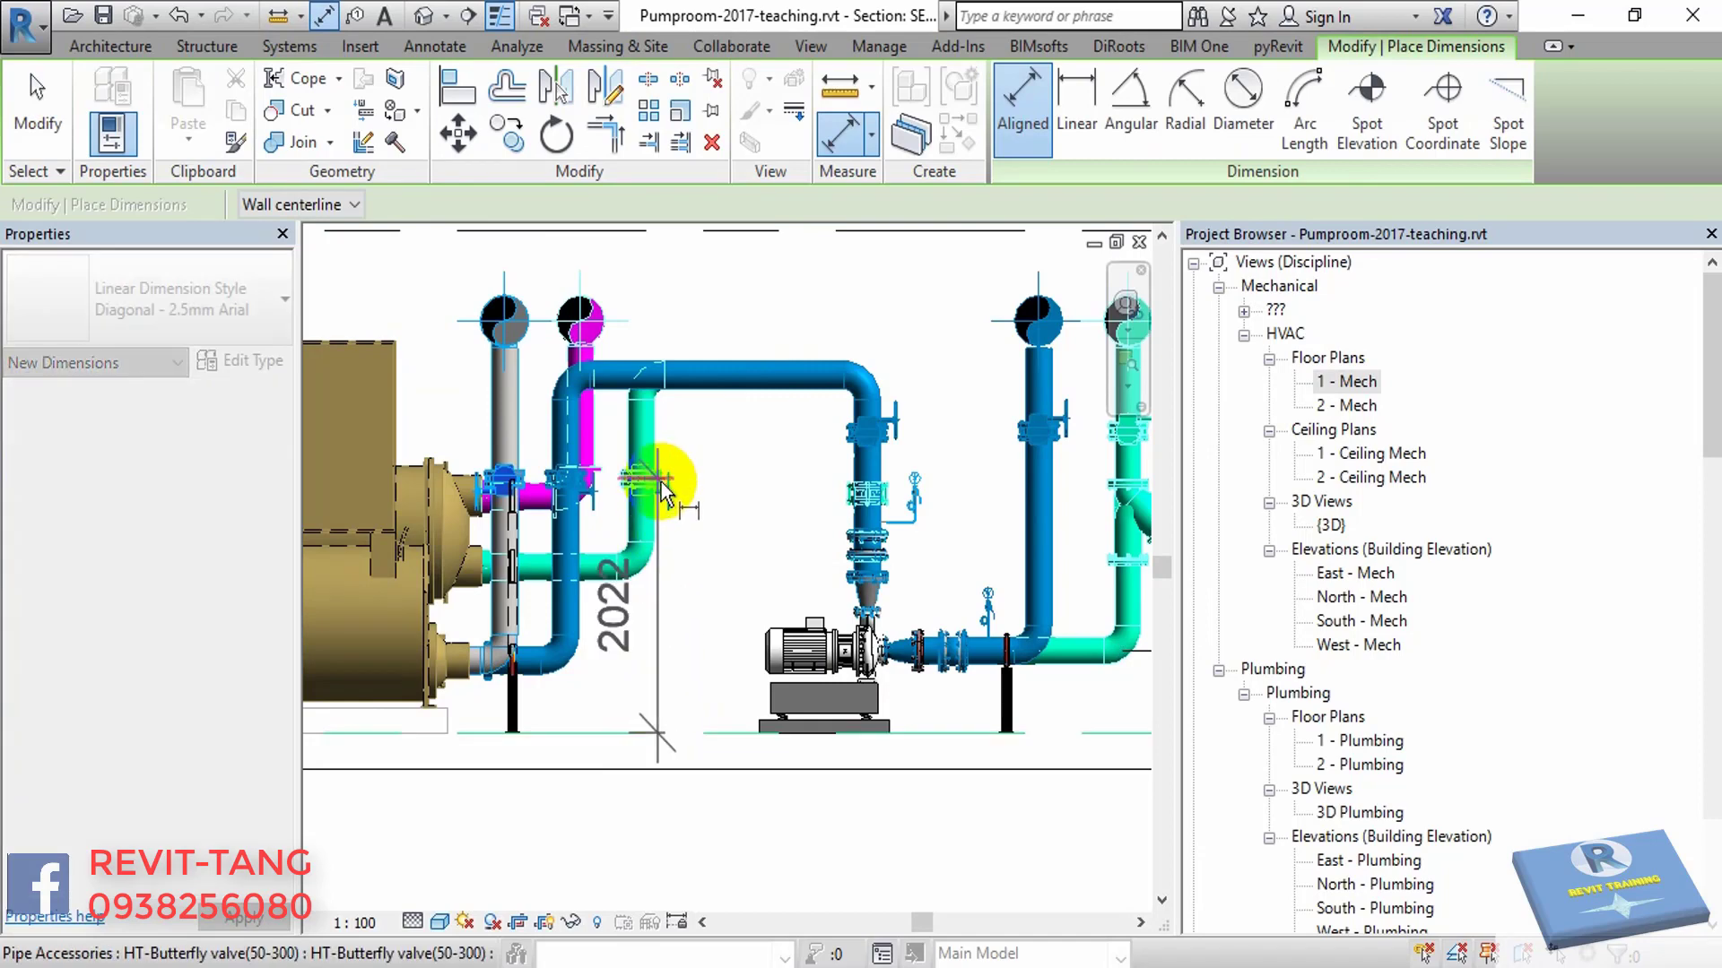
{"action": "left_click", "coordinate": [724, 589]}
{"action": "key", "text": "Escape"}
{"action": "key", "text": "Escape"}
{"action": "scroll", "coordinate": [730, 610], "scroll_direction": "down", "scroll_amount": 2}
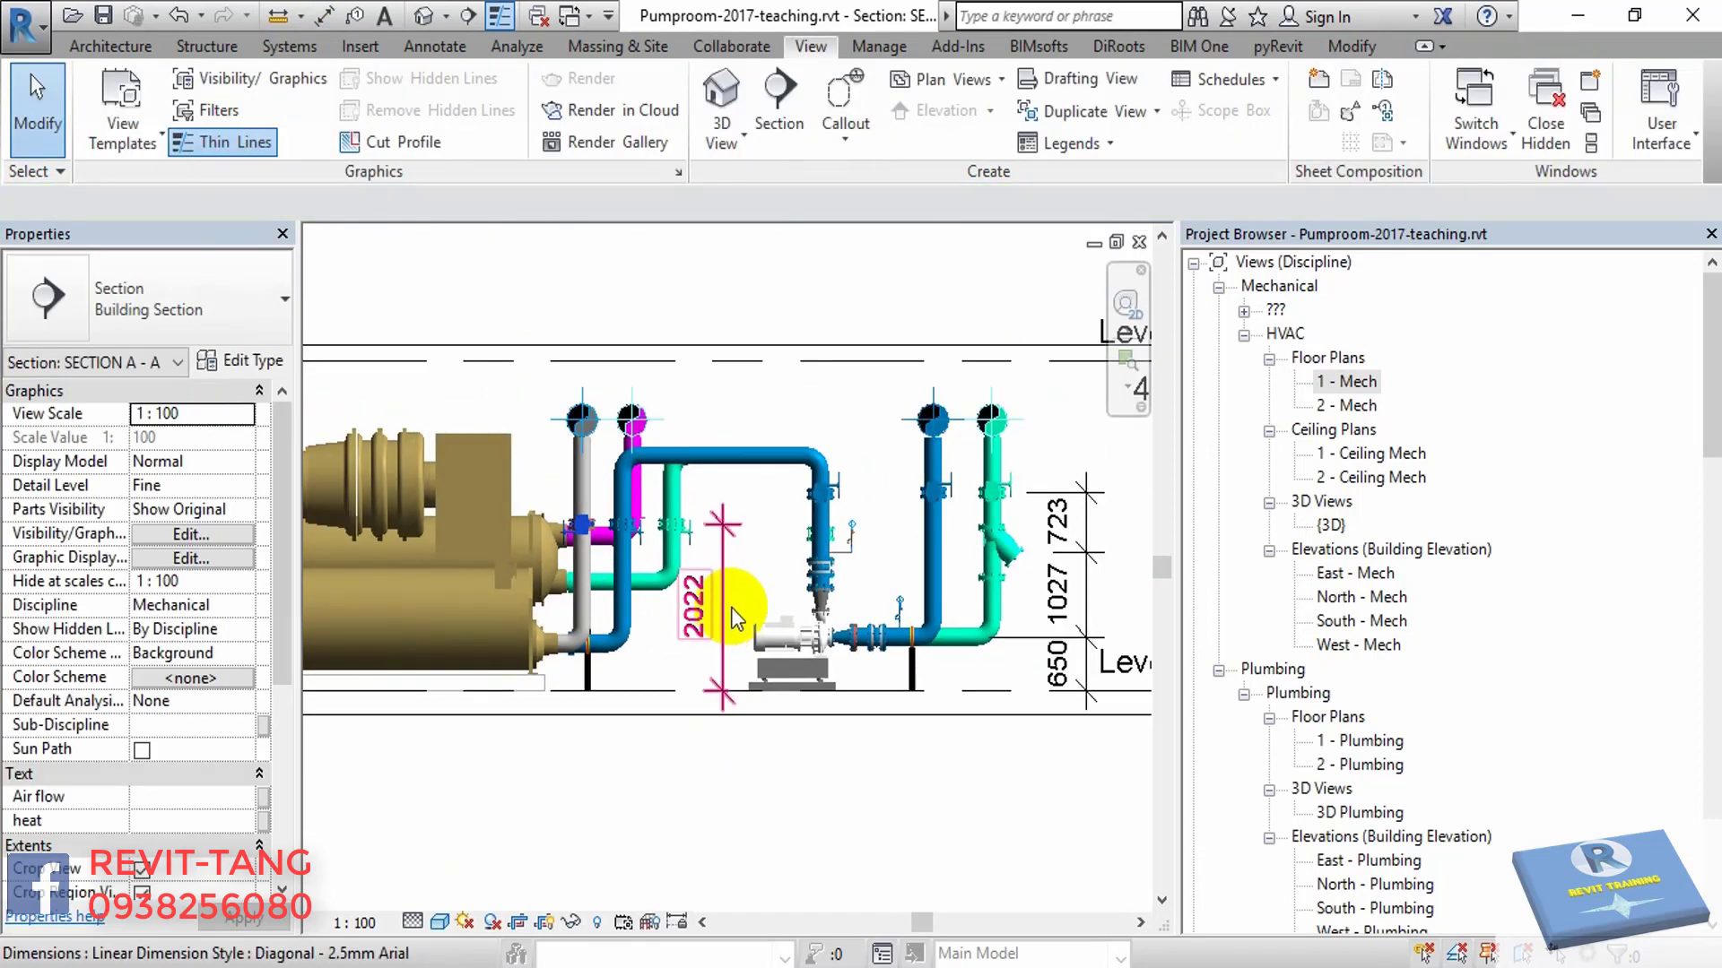
{"action": "scroll", "coordinate": [730, 606], "scroll_direction": "down", "scroll_amount": 2}
{"action": "scroll", "coordinate": [761, 654], "scroll_direction": "down", "scroll_amount": 1}
{"action": "mouse_move", "coordinate": [819, 634]}
{"action": "middle_mouse_down"}
{"action": "mouse_move", "coordinate": [816, 703]}
{"action": "mouse_move", "coordinate": [857, 687]}
{"action": "middle_mouse_up"}
{"action": "scroll", "coordinate": [804, 671], "scroll_direction": "down", "scroll_amount": 2}
{"action": "scroll", "coordinate": [803, 669], "scroll_direction": "down", "scroll_amount": 1}
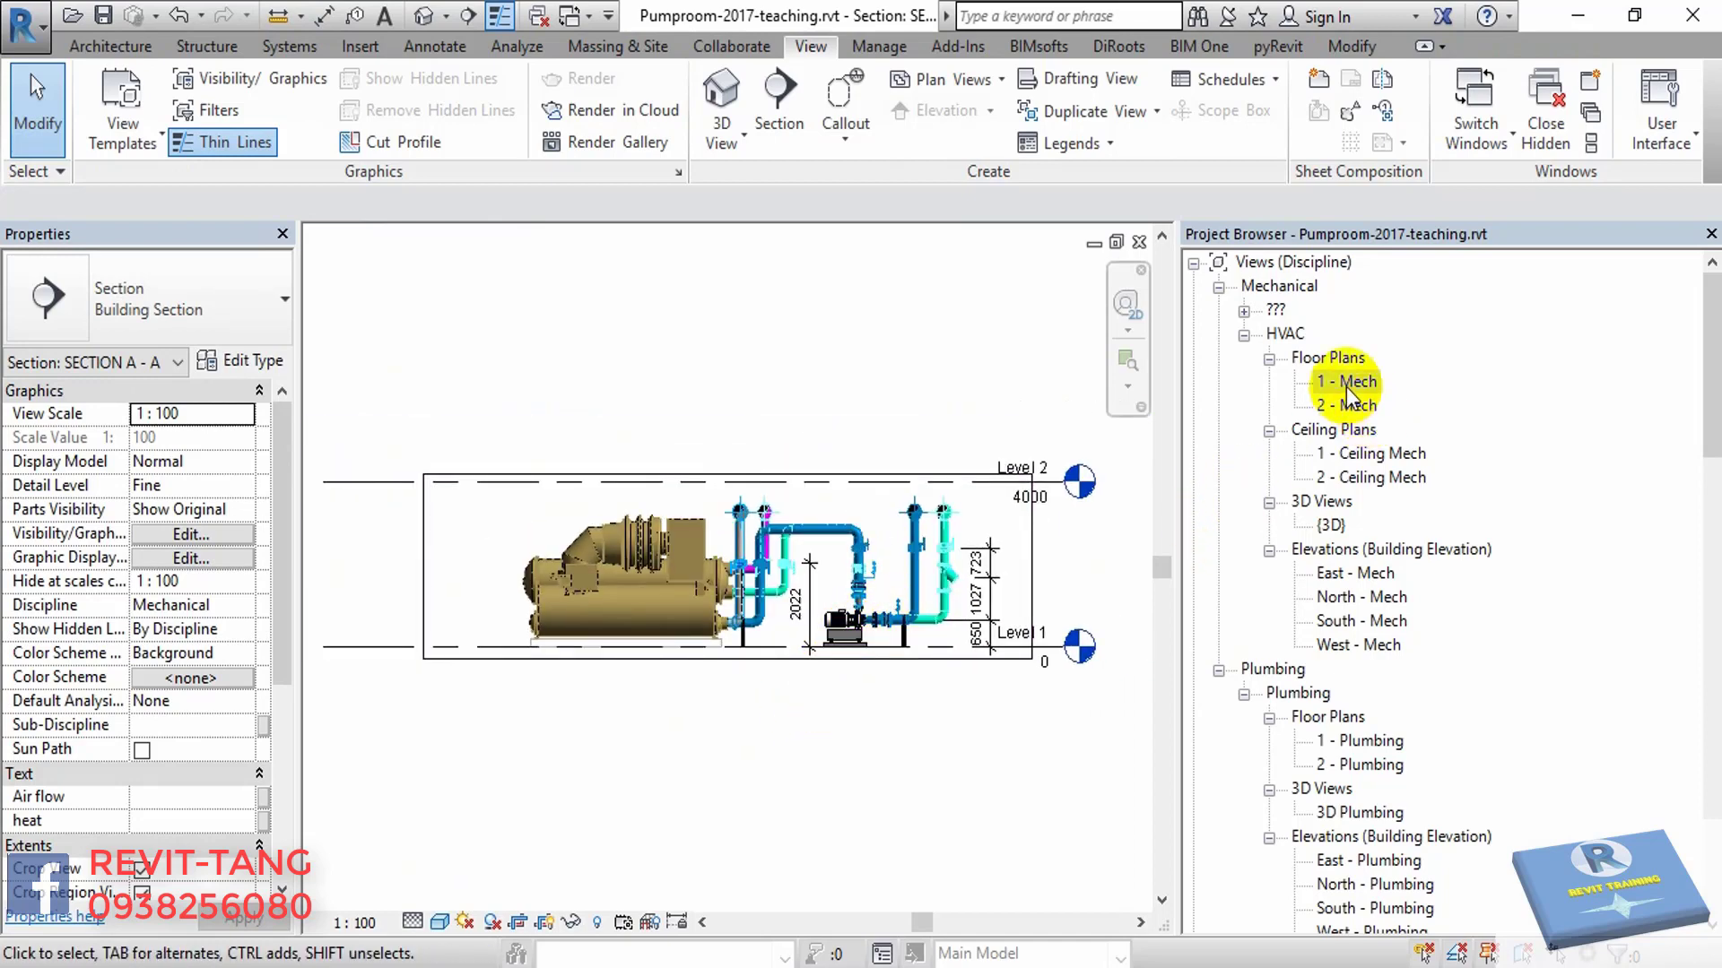
- In floor plan 1 - Mech, place a copy of the section line higher up the plan
{"action": "double_click", "coordinate": [1352, 384]}
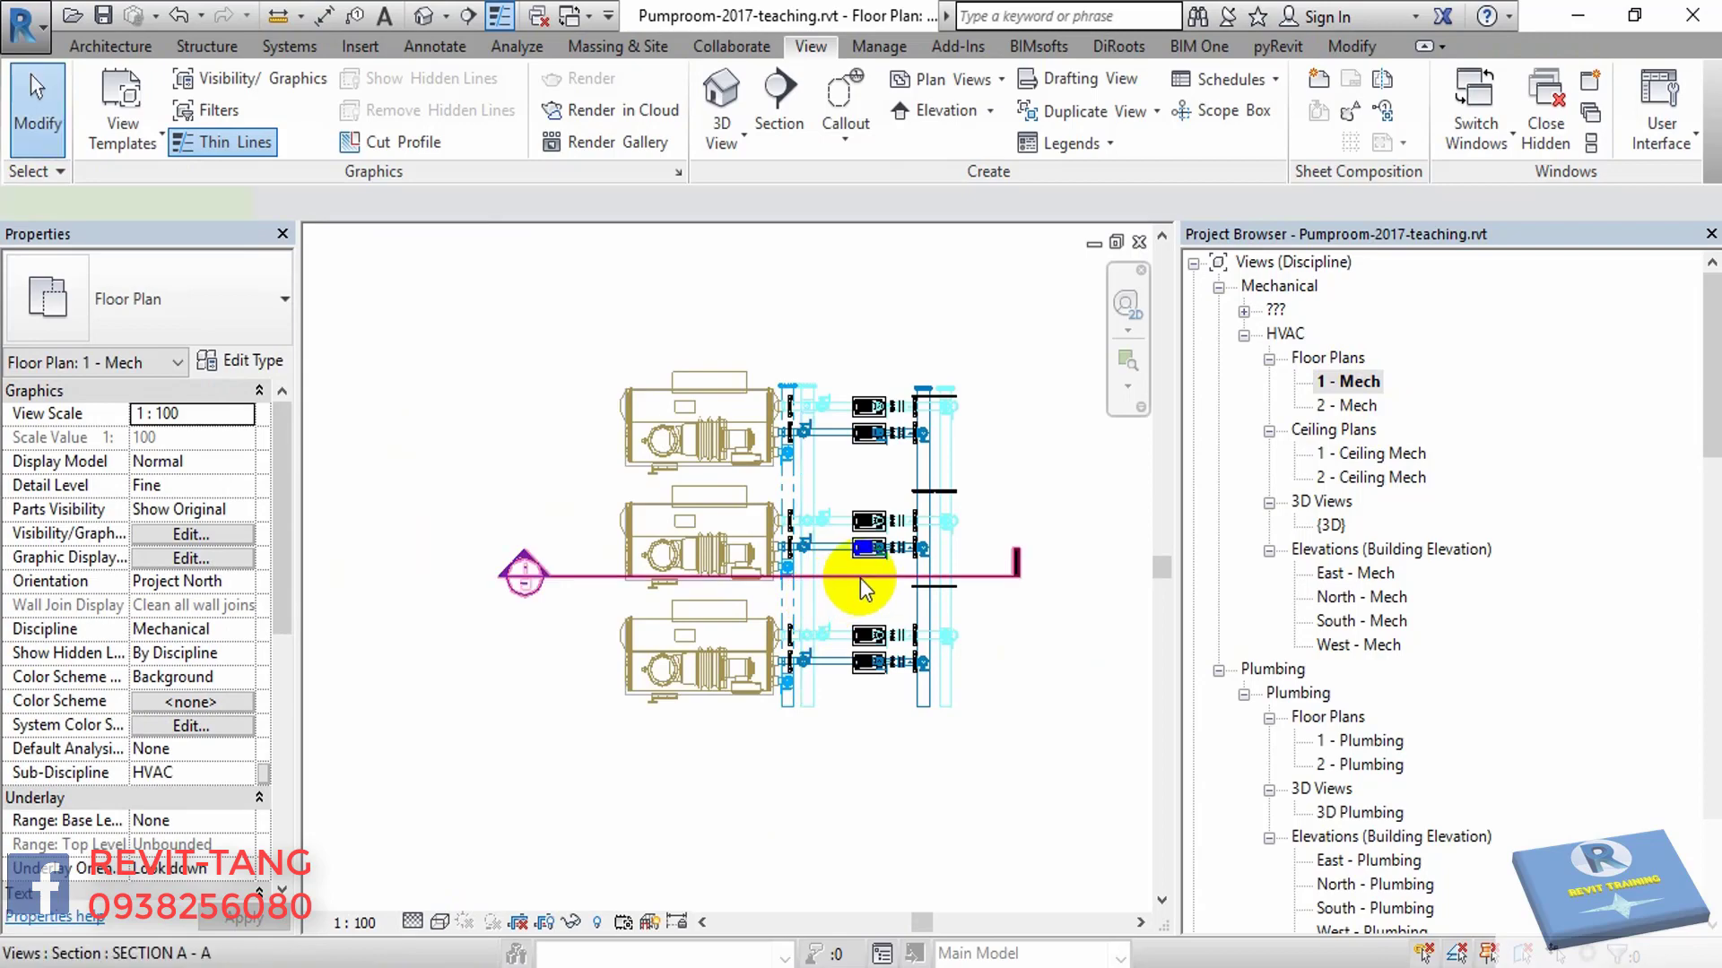
{"action": "left_click", "coordinate": [859, 578]}
{"action": "mouse_move", "coordinate": [853, 516]}
{"action": "left_mouse_down"}
{"action": "mouse_move", "coordinate": [854, 491]}
{"action": "mouse_move", "coordinate": [945, 488]}
{"action": "left_mouse_up"}
{"action": "left_click", "coordinate": [1045, 385]}
{"action": "scroll", "coordinate": [943, 498], "scroll_direction": "up", "scroll_amount": 1}
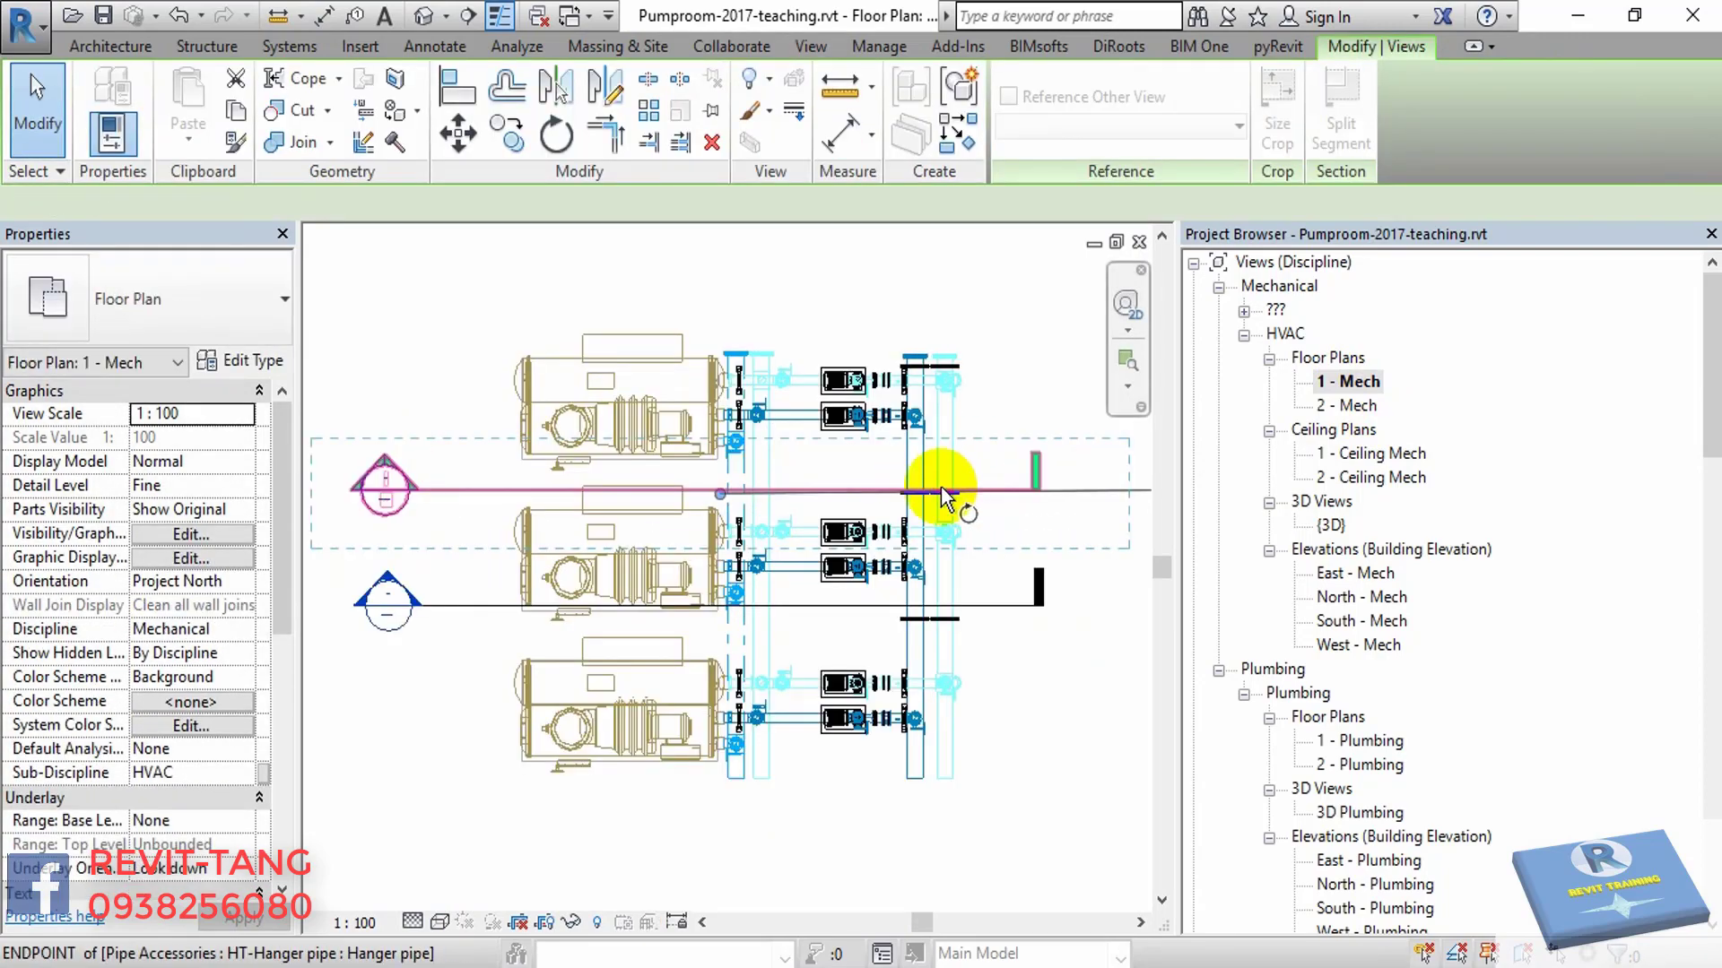
{"action": "scroll", "coordinate": [943, 498], "scroll_direction": "up", "scroll_amount": 2}
- Rotate the copied section 90°, move it across the chillers, extend its depth past the pumps, and open its view
{"action": "key", "text": "r"}
{"action": "key", "text": "o"}
{"action": "left_click", "coordinate": [836, 451]}
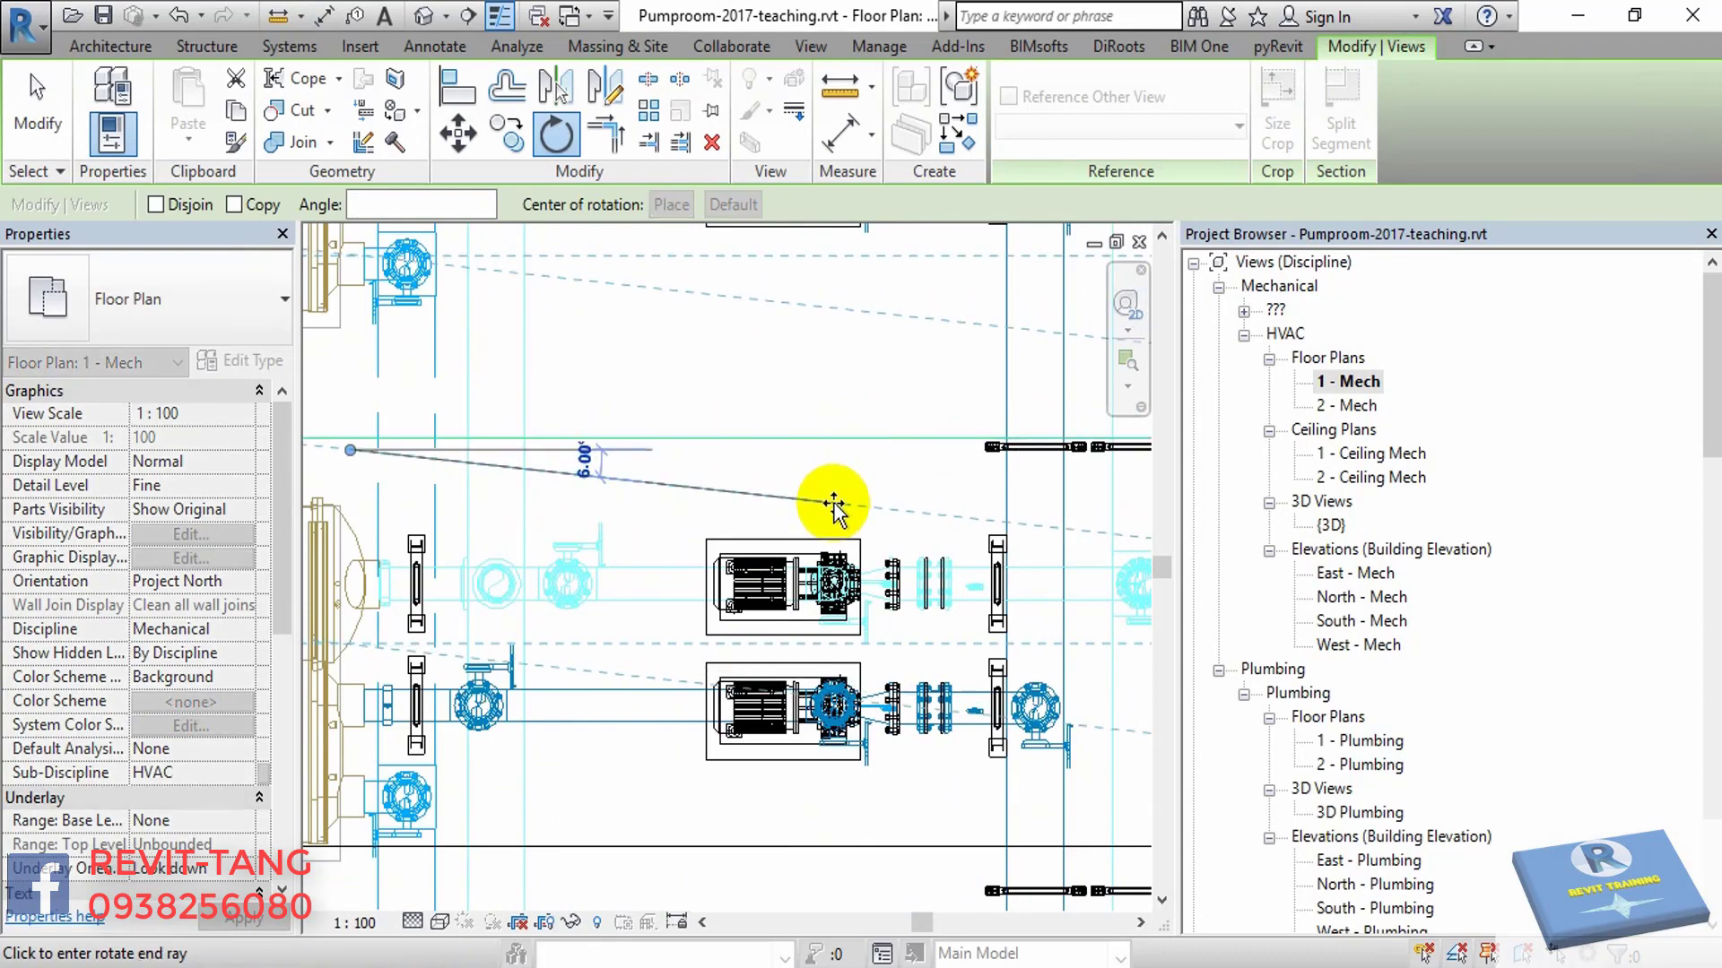
{"action": "type", "text": "90"}
{"action": "key", "text": "Return"}
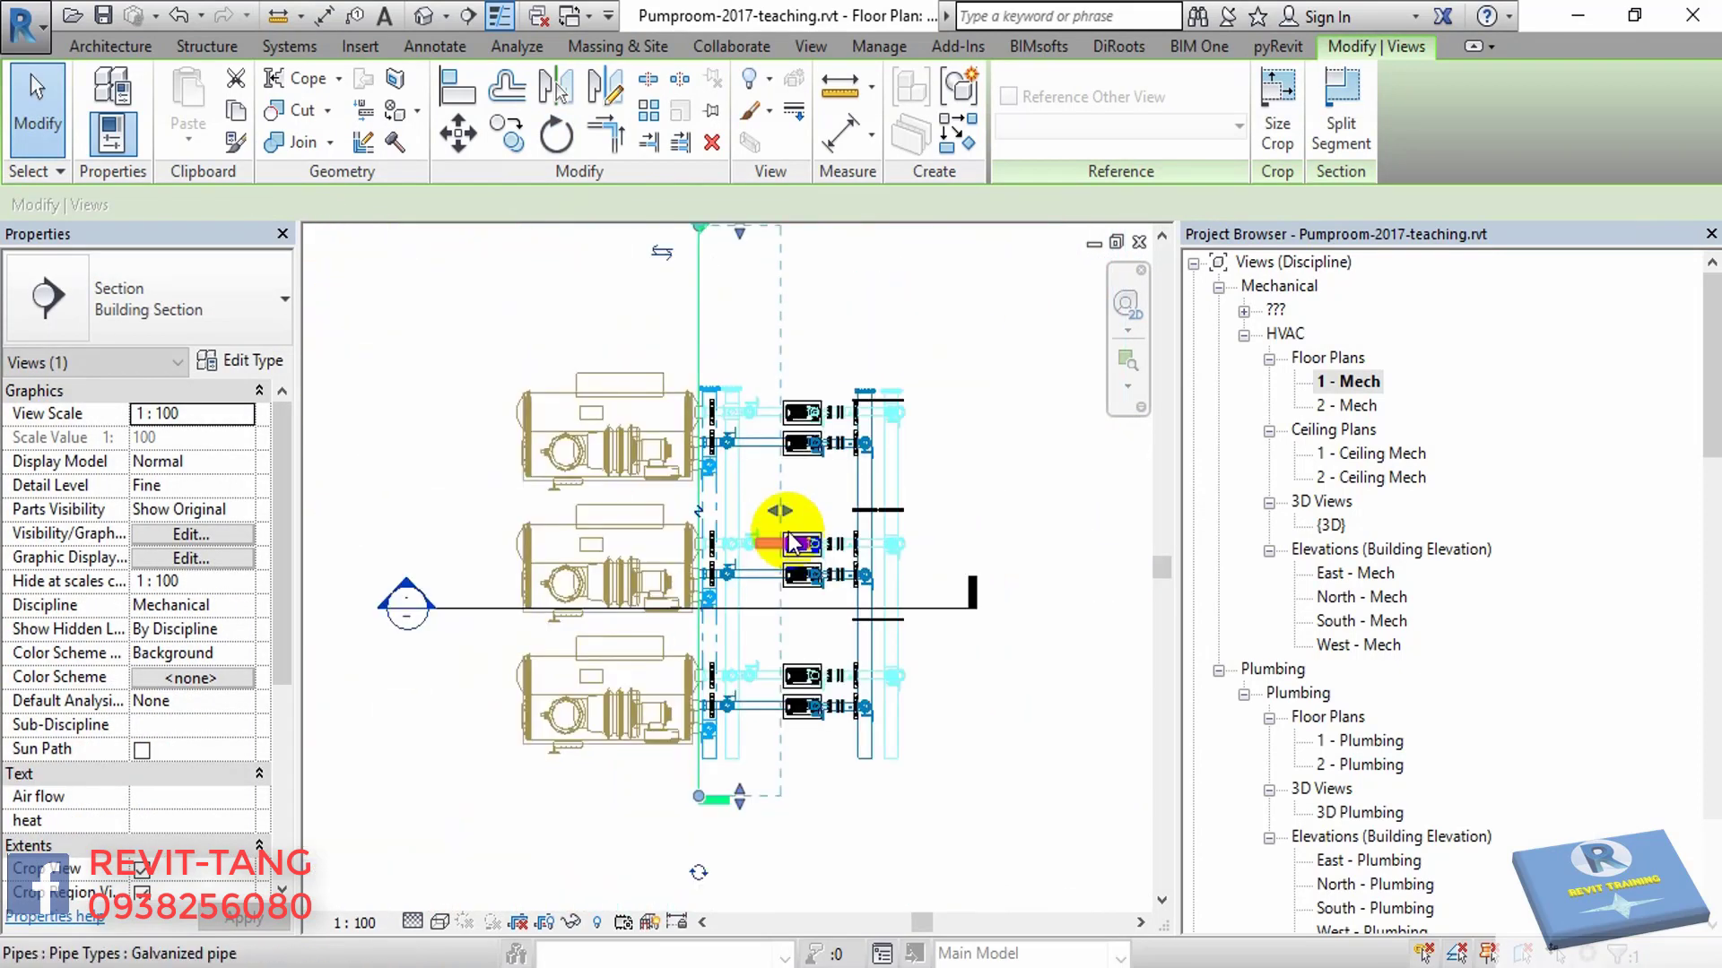
{"action": "left_click_drag", "start_coordinate": [703, 331], "coordinate": [606, 401]}
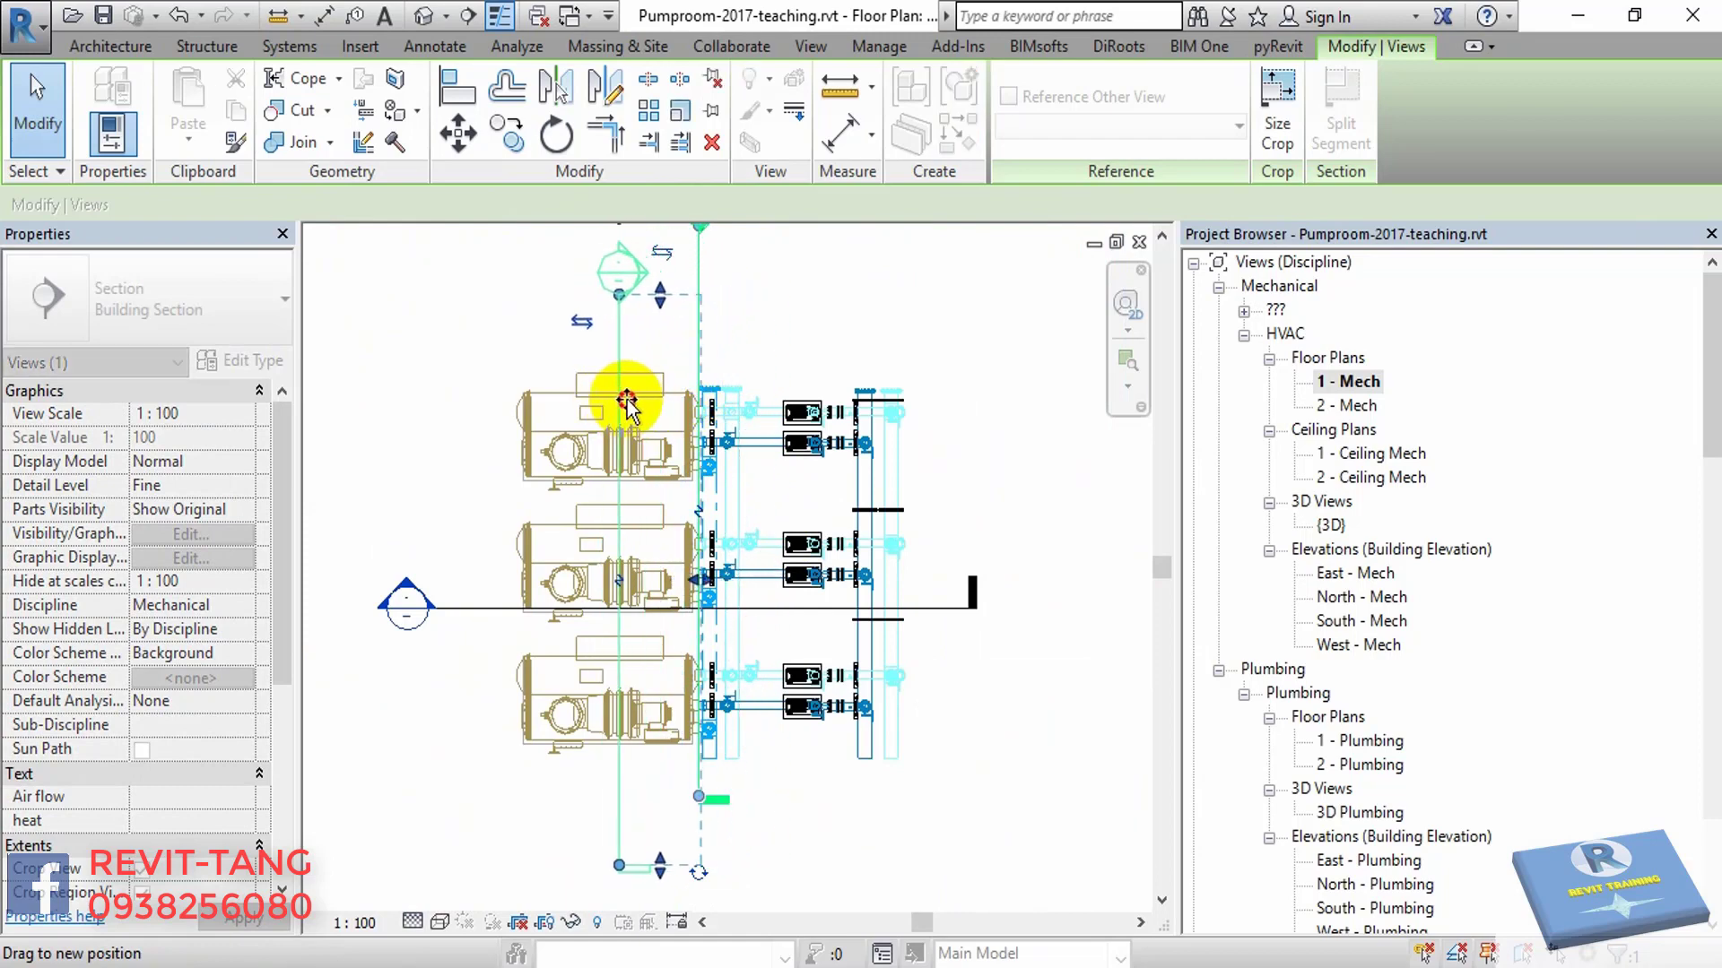
{"action": "left_click_drag", "start_coordinate": [606, 401], "coordinate": [660, 394]}
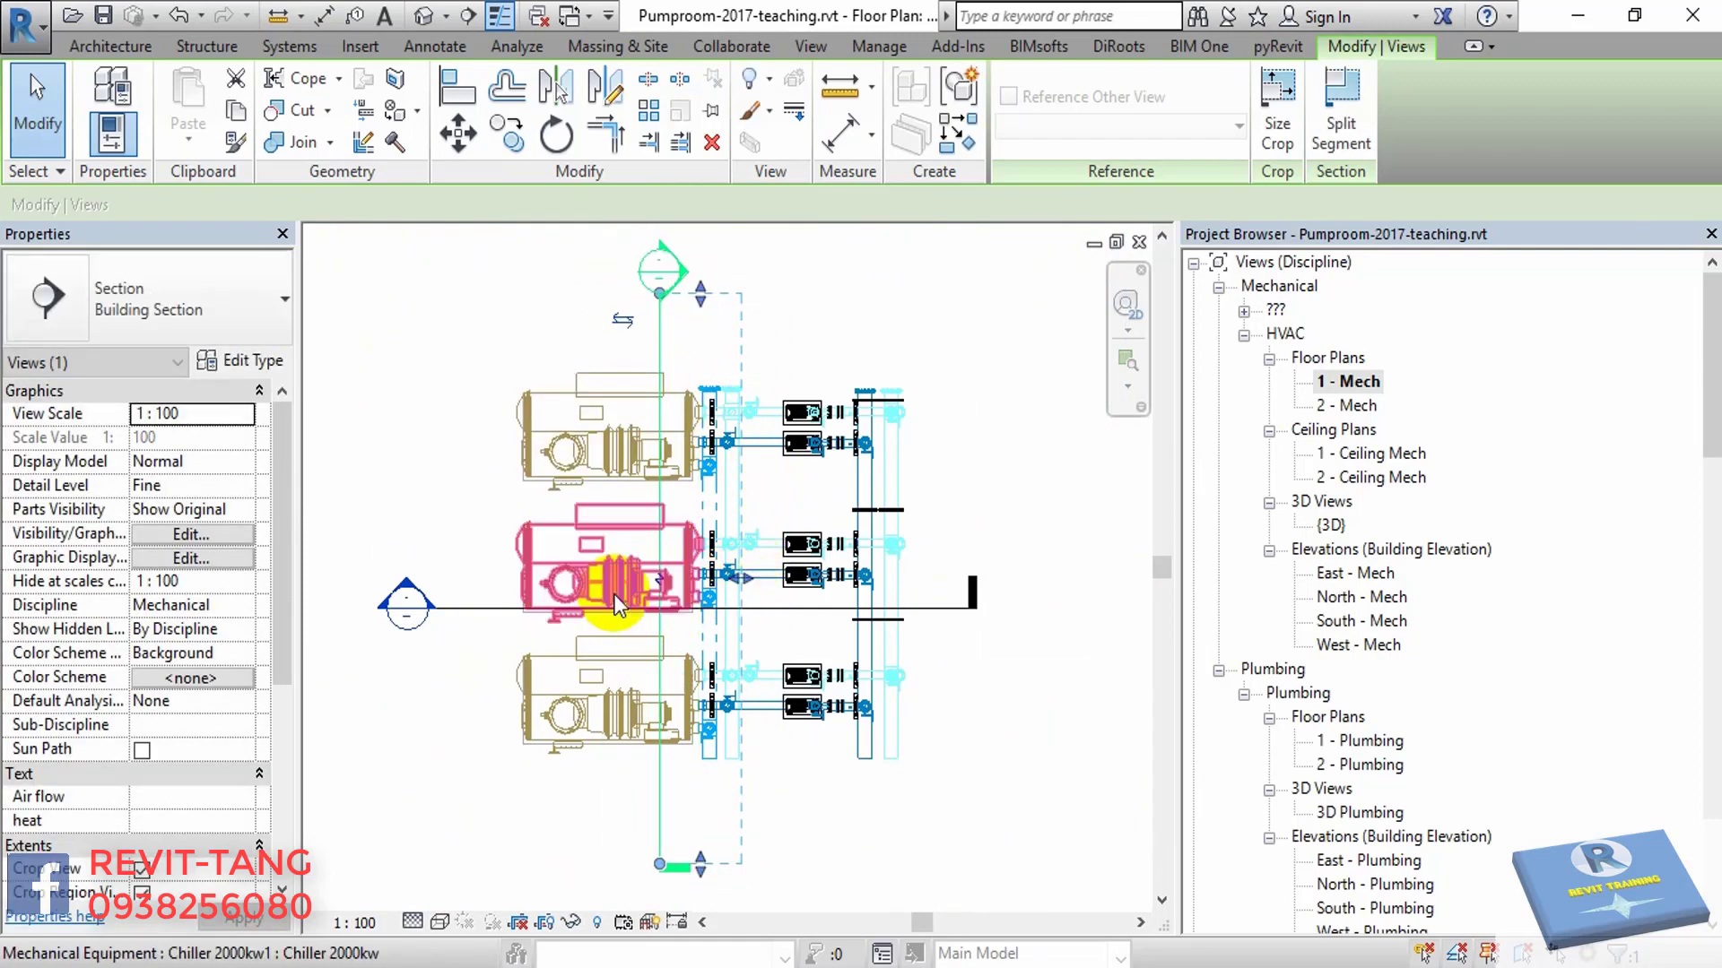
{"action": "left_click_drag", "start_coordinate": [755, 584], "coordinate": [931, 574]}
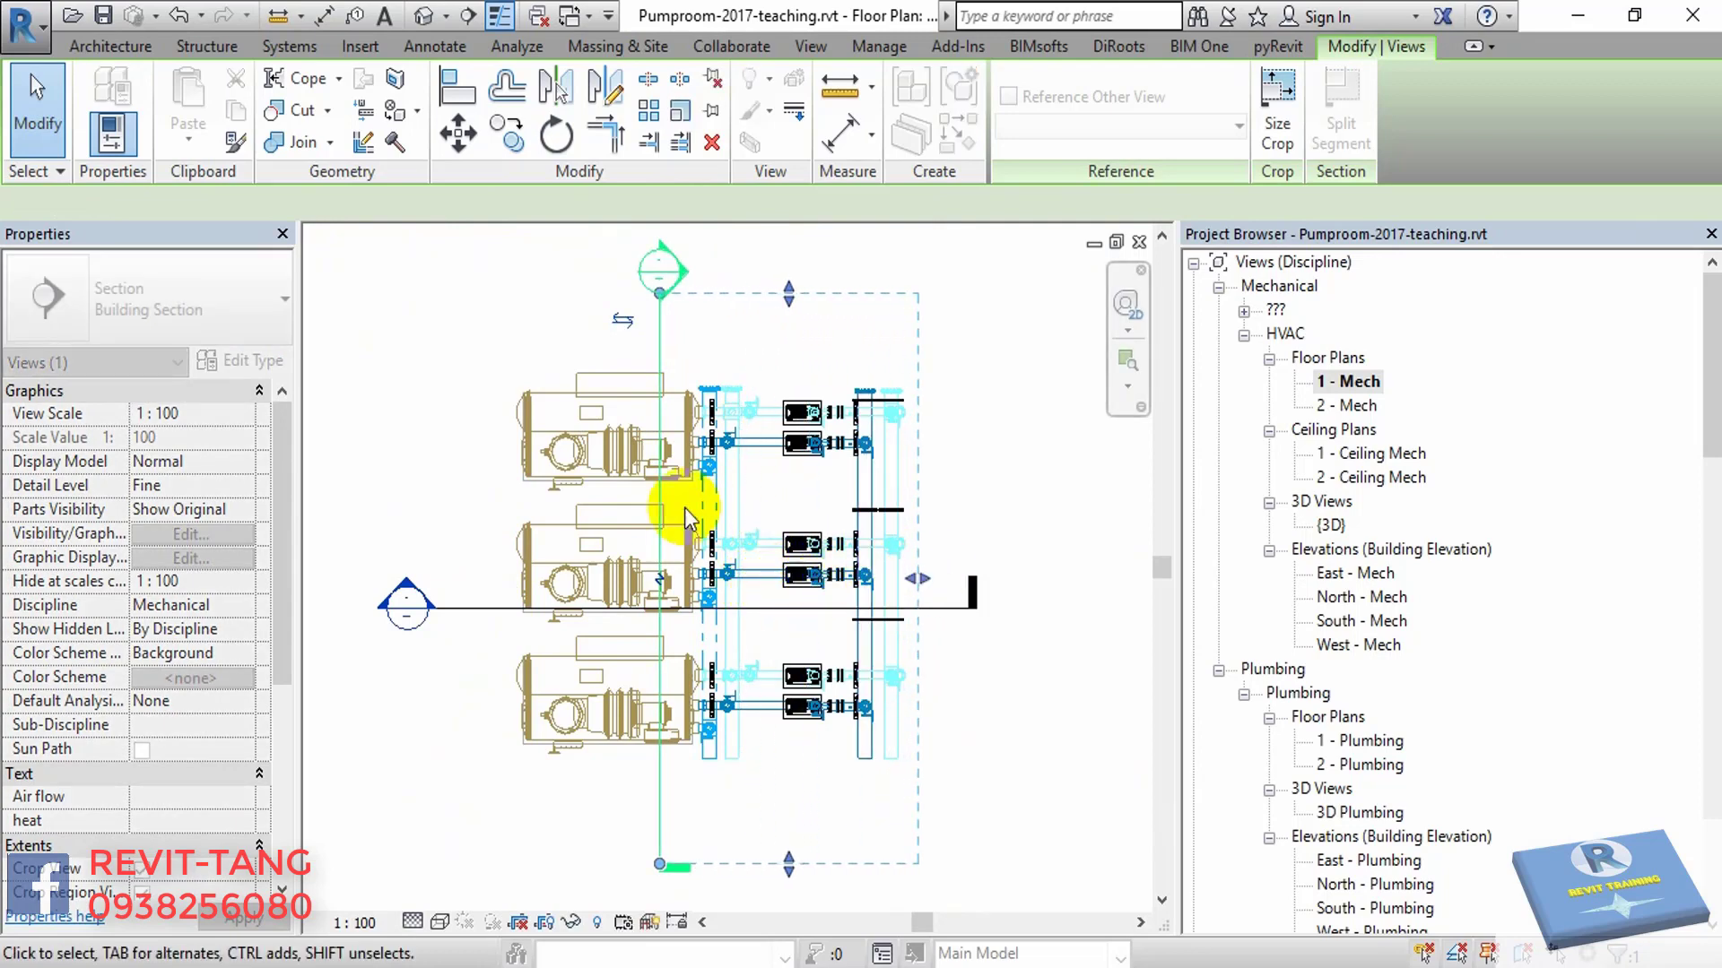
{"action": "right_click", "coordinate": [668, 499]}
{"action": "left_click", "coordinate": [761, 427]}
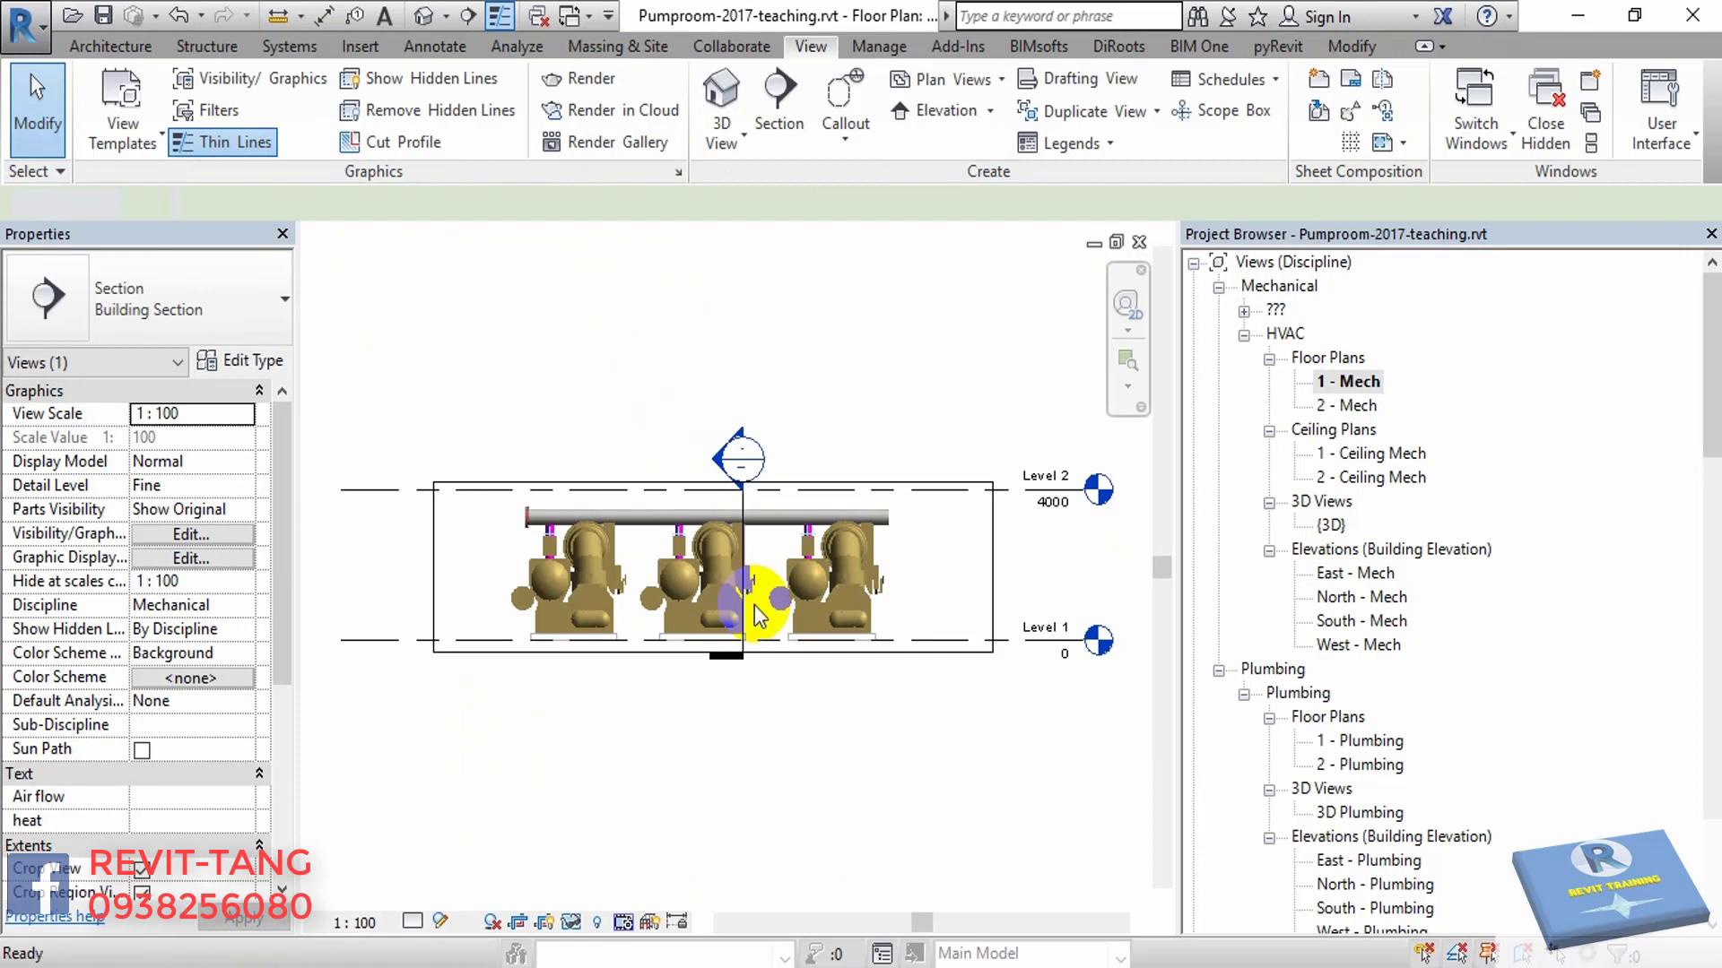
- Move the vertical section line past the chillers onto the pipe headers and reopen its view
{"action": "scroll", "coordinate": [753, 604], "scroll_direction": "up", "scroll_amount": 3}
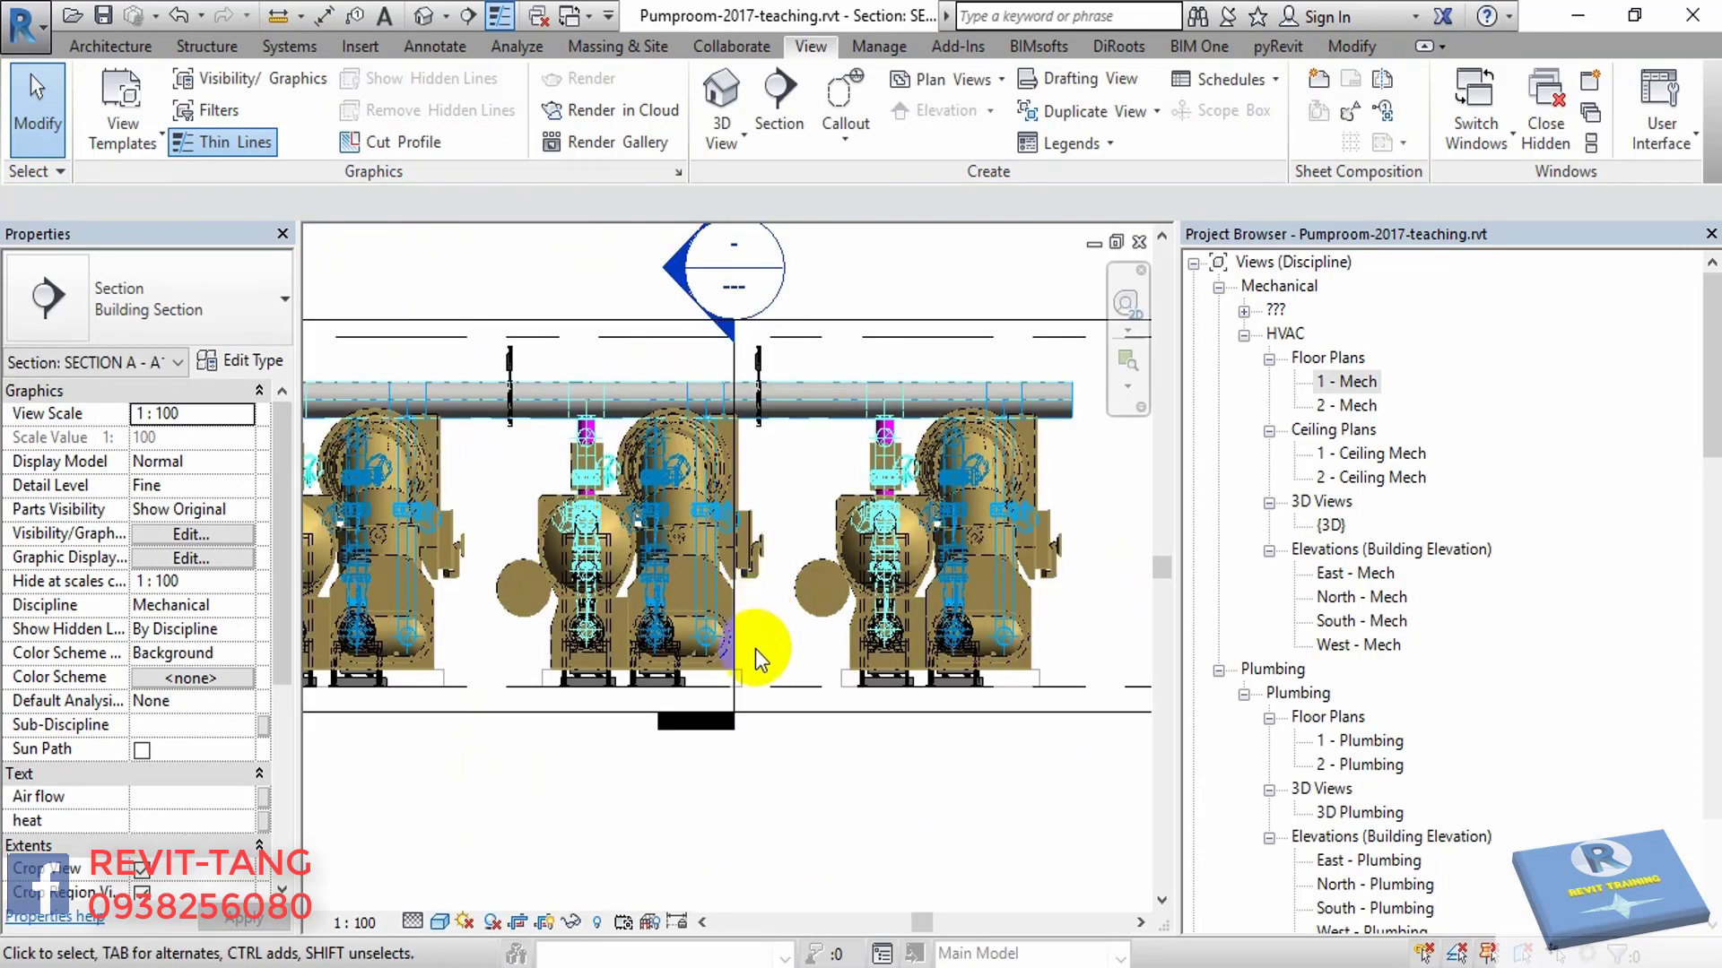
{"action": "key", "text": "ctrl+Tab"}
{"action": "scroll", "coordinate": [668, 489], "scroll_direction": "up", "scroll_amount": 3}
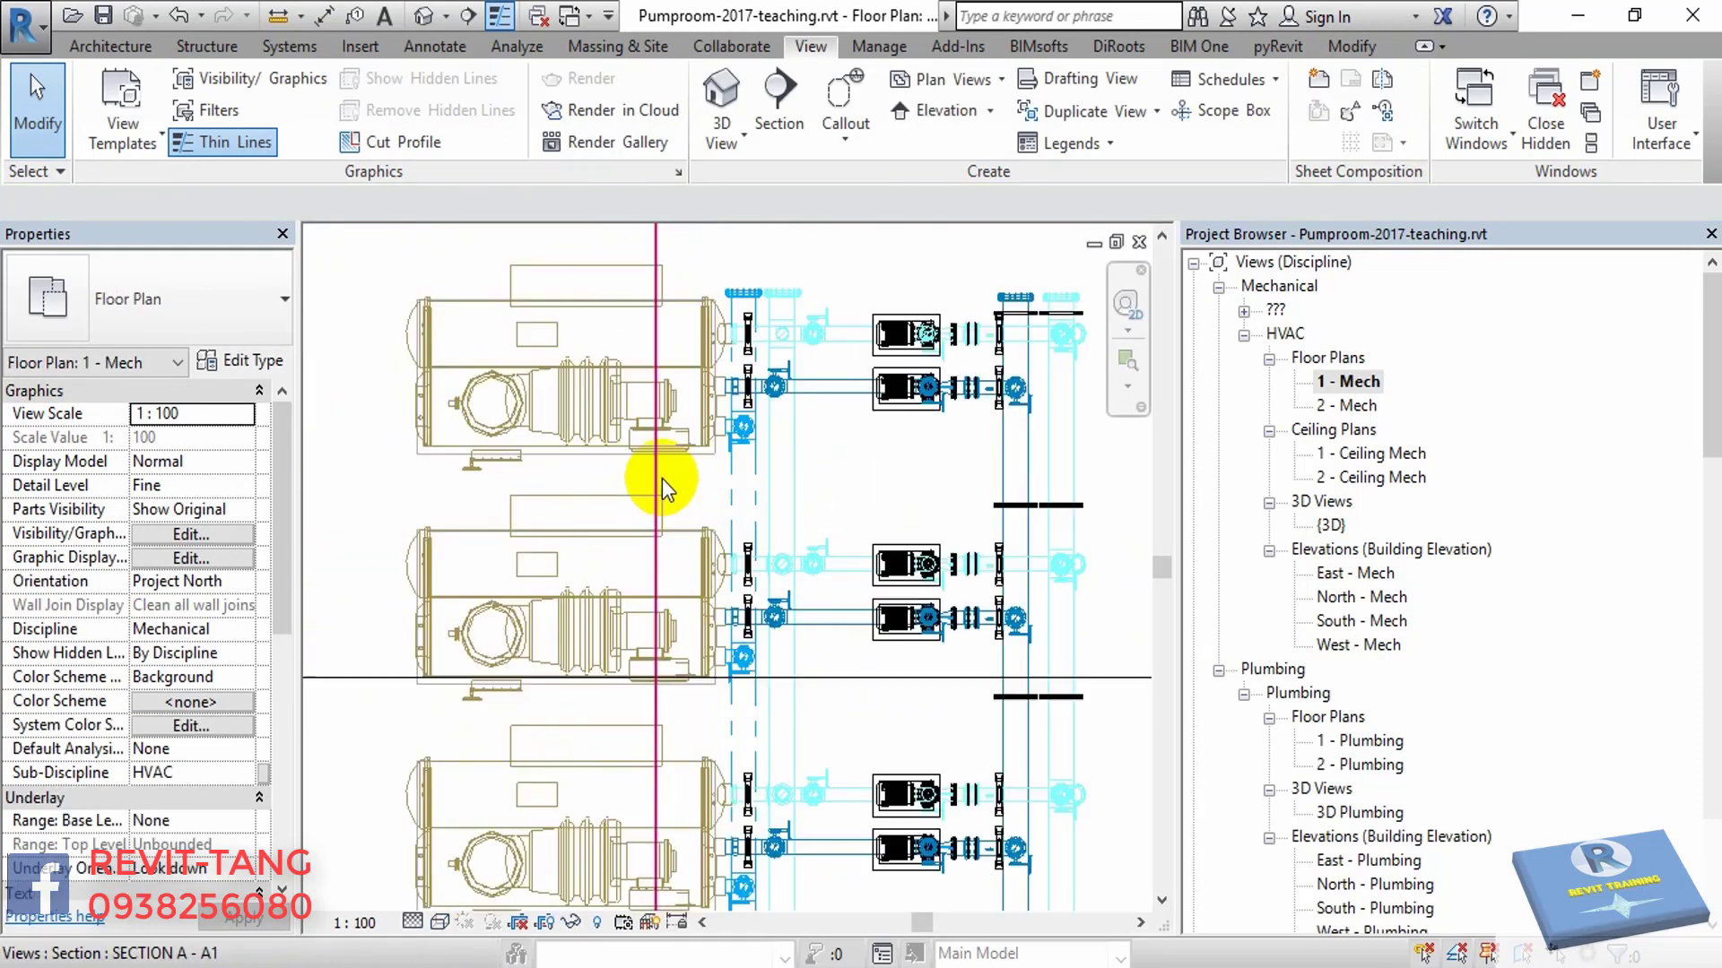
{"action": "left_click", "coordinate": [655, 473]}
{"action": "left_click_drag", "start_coordinate": [654, 473], "coordinate": [759, 491]}
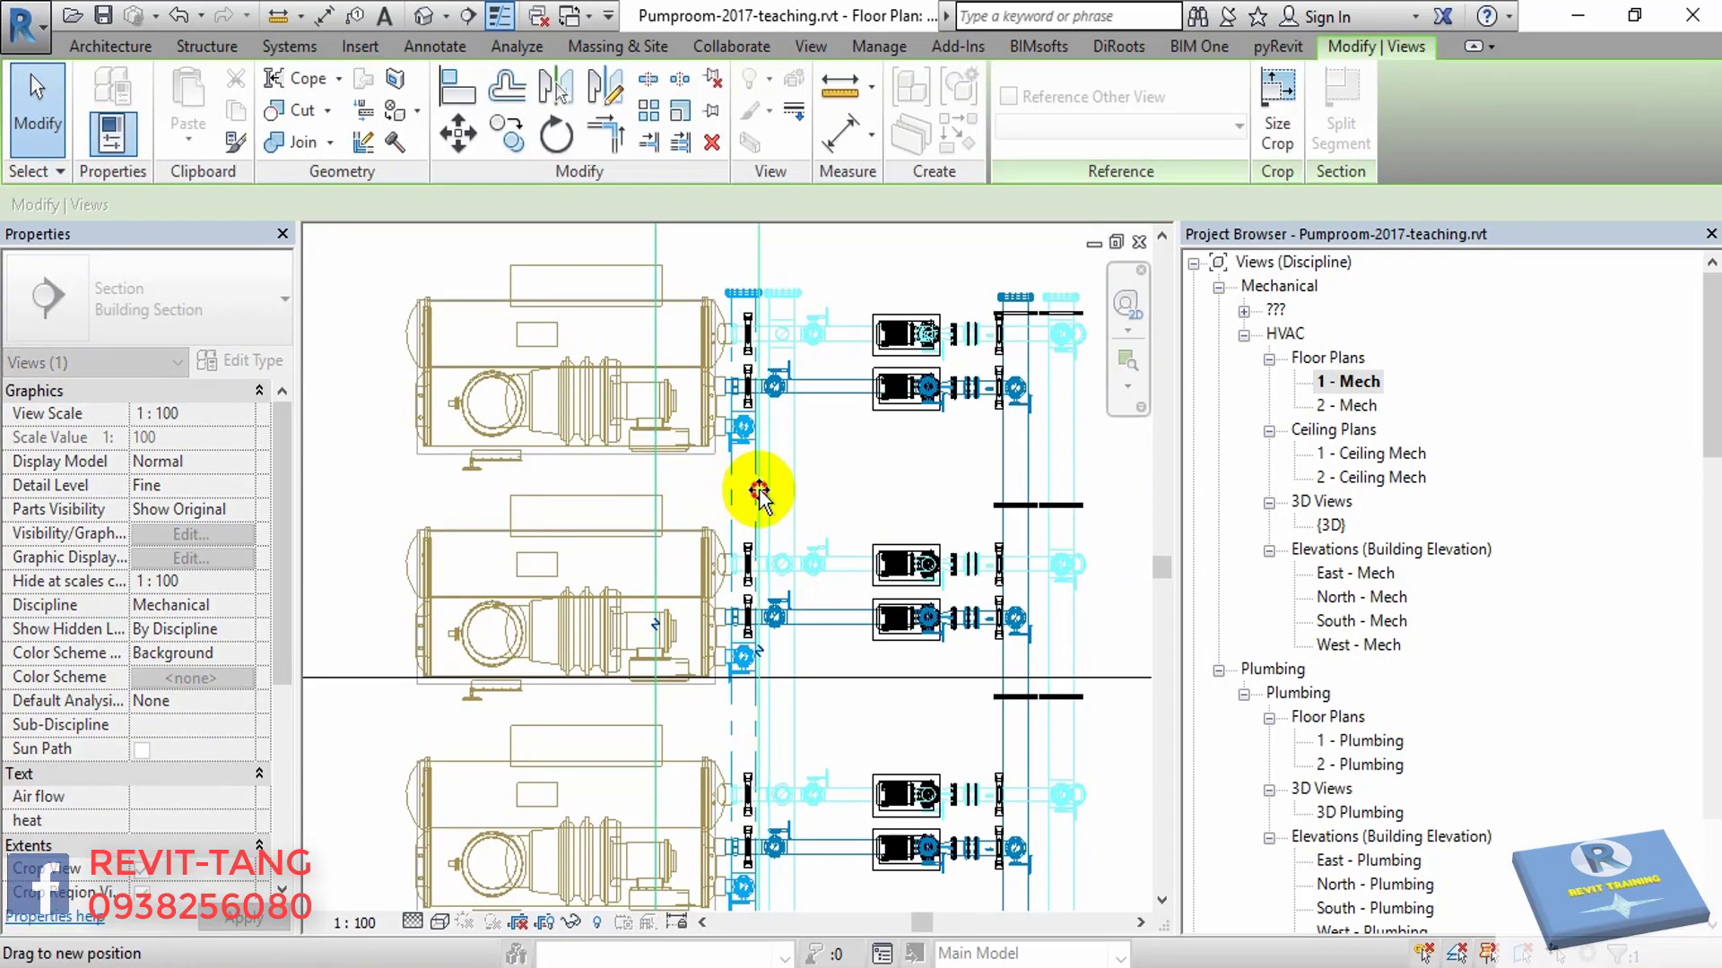
{"action": "key", "text": "z"}
{"action": "key", "text": "f"}
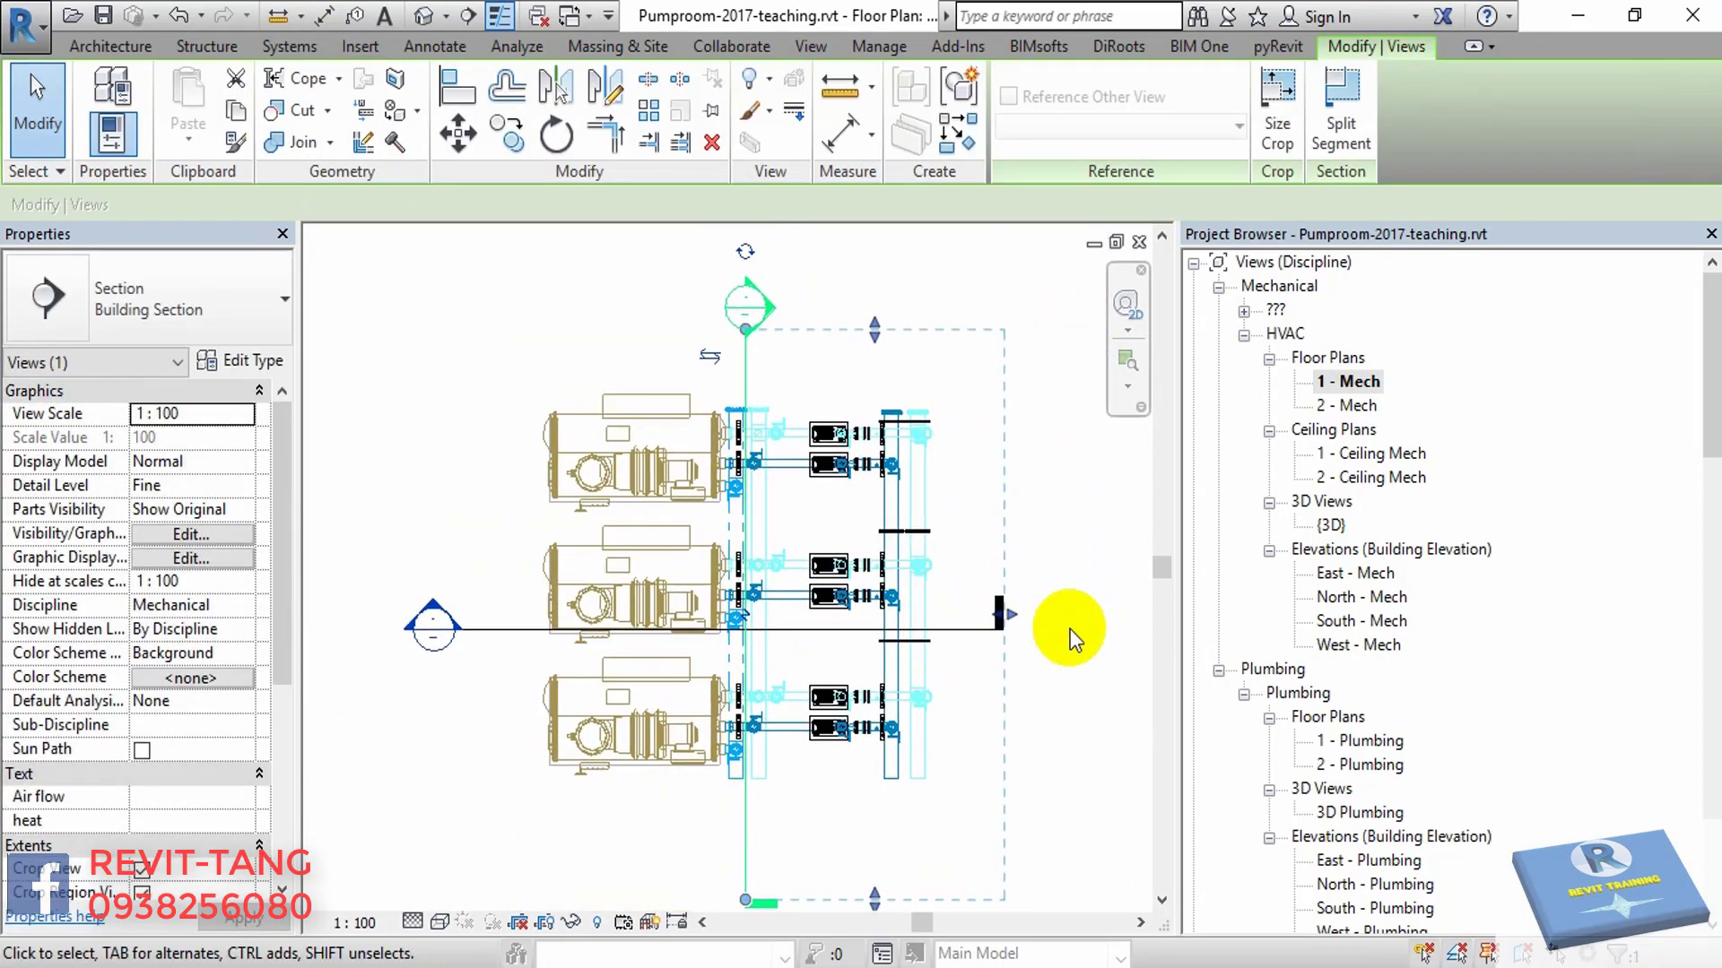
{"action": "right_click", "coordinate": [739, 384]}
{"action": "left_click", "coordinate": [826, 427]}
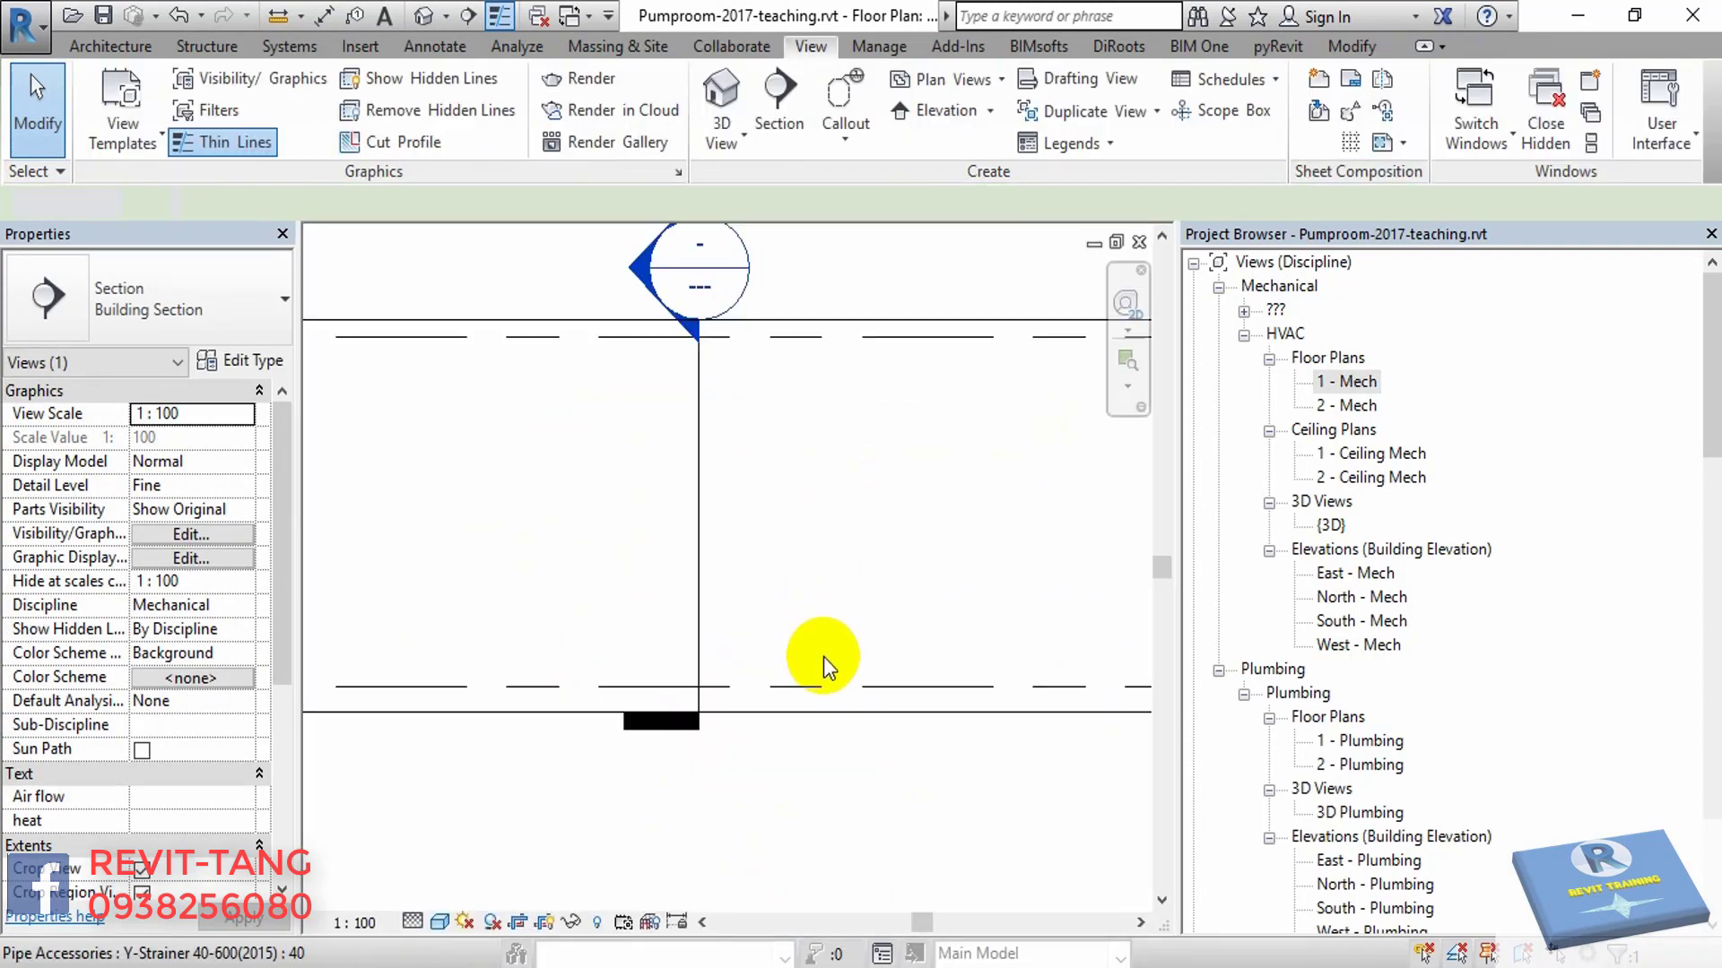
- Centre the pipe assembly in the section and select its crop region, cancelling a crop split
{"action": "scroll", "coordinate": [699, 605], "scroll_direction": "down", "scroll_amount": 4}
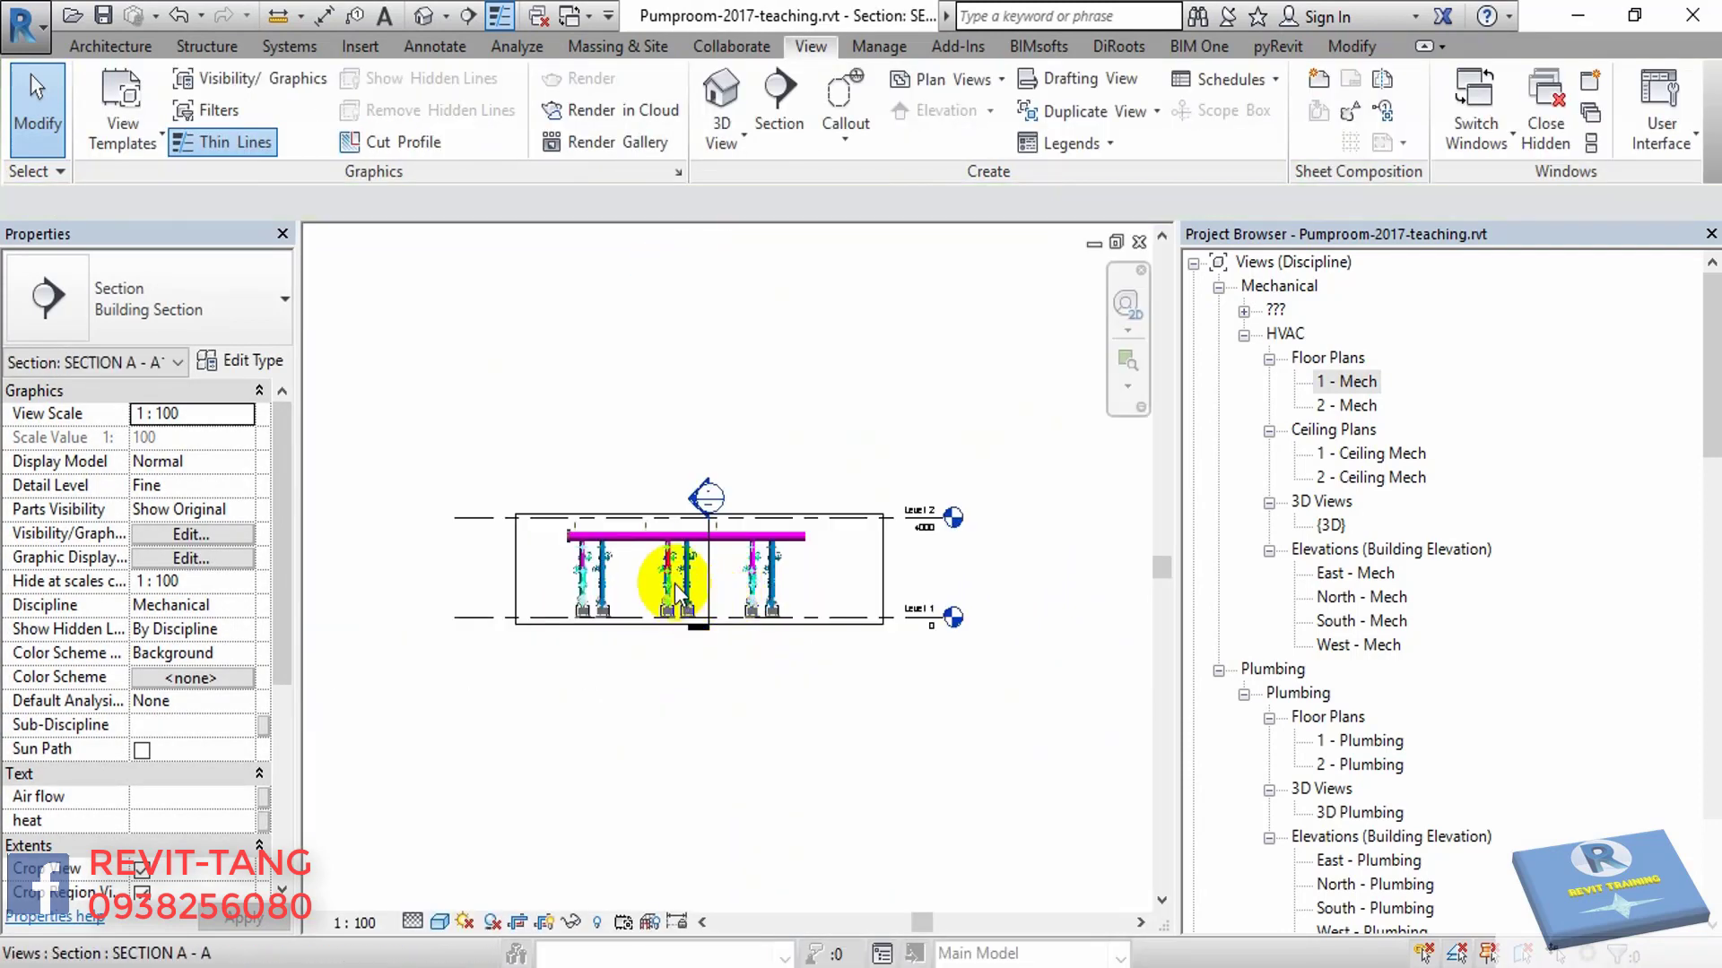
{"action": "scroll", "coordinate": [677, 595], "scroll_direction": "up", "scroll_amount": 5}
{"action": "scroll", "coordinate": [785, 599], "scroll_direction": "down", "scroll_amount": 2}
{"action": "middle_click_drag", "start_coordinate": [781, 637], "coordinate": [851, 669]}
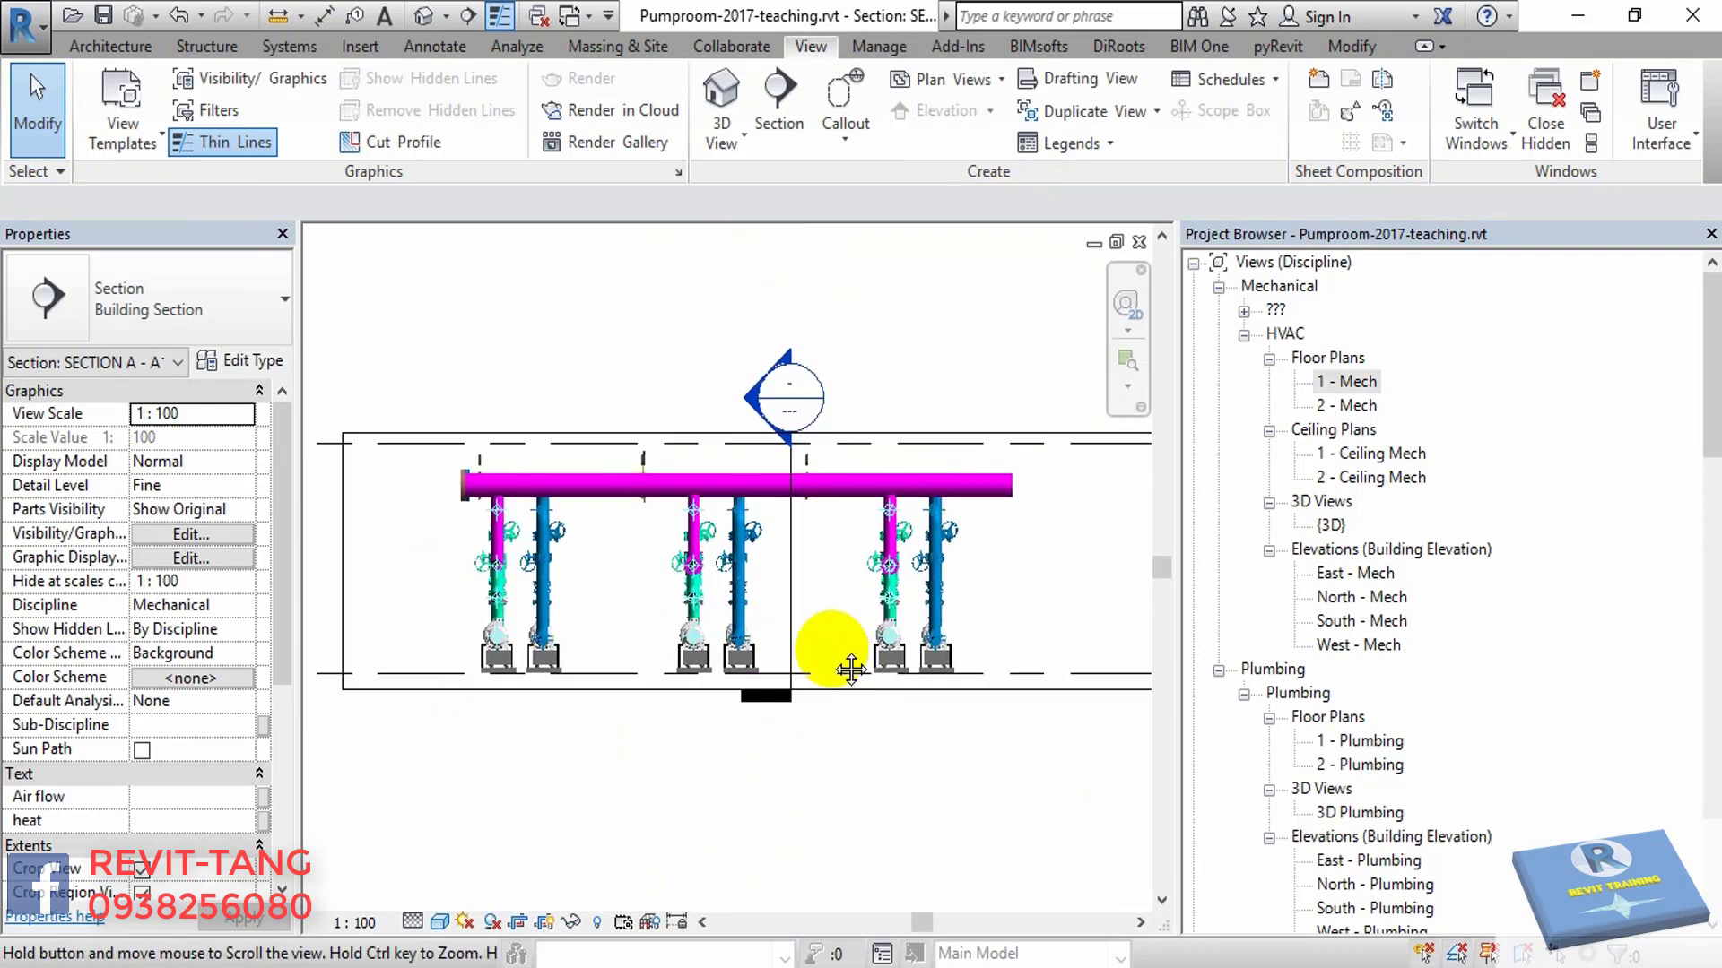
{"action": "scroll", "coordinate": [910, 690], "scroll_direction": "down", "scroll_amount": 2}
{"action": "left_click", "coordinate": [904, 678]}
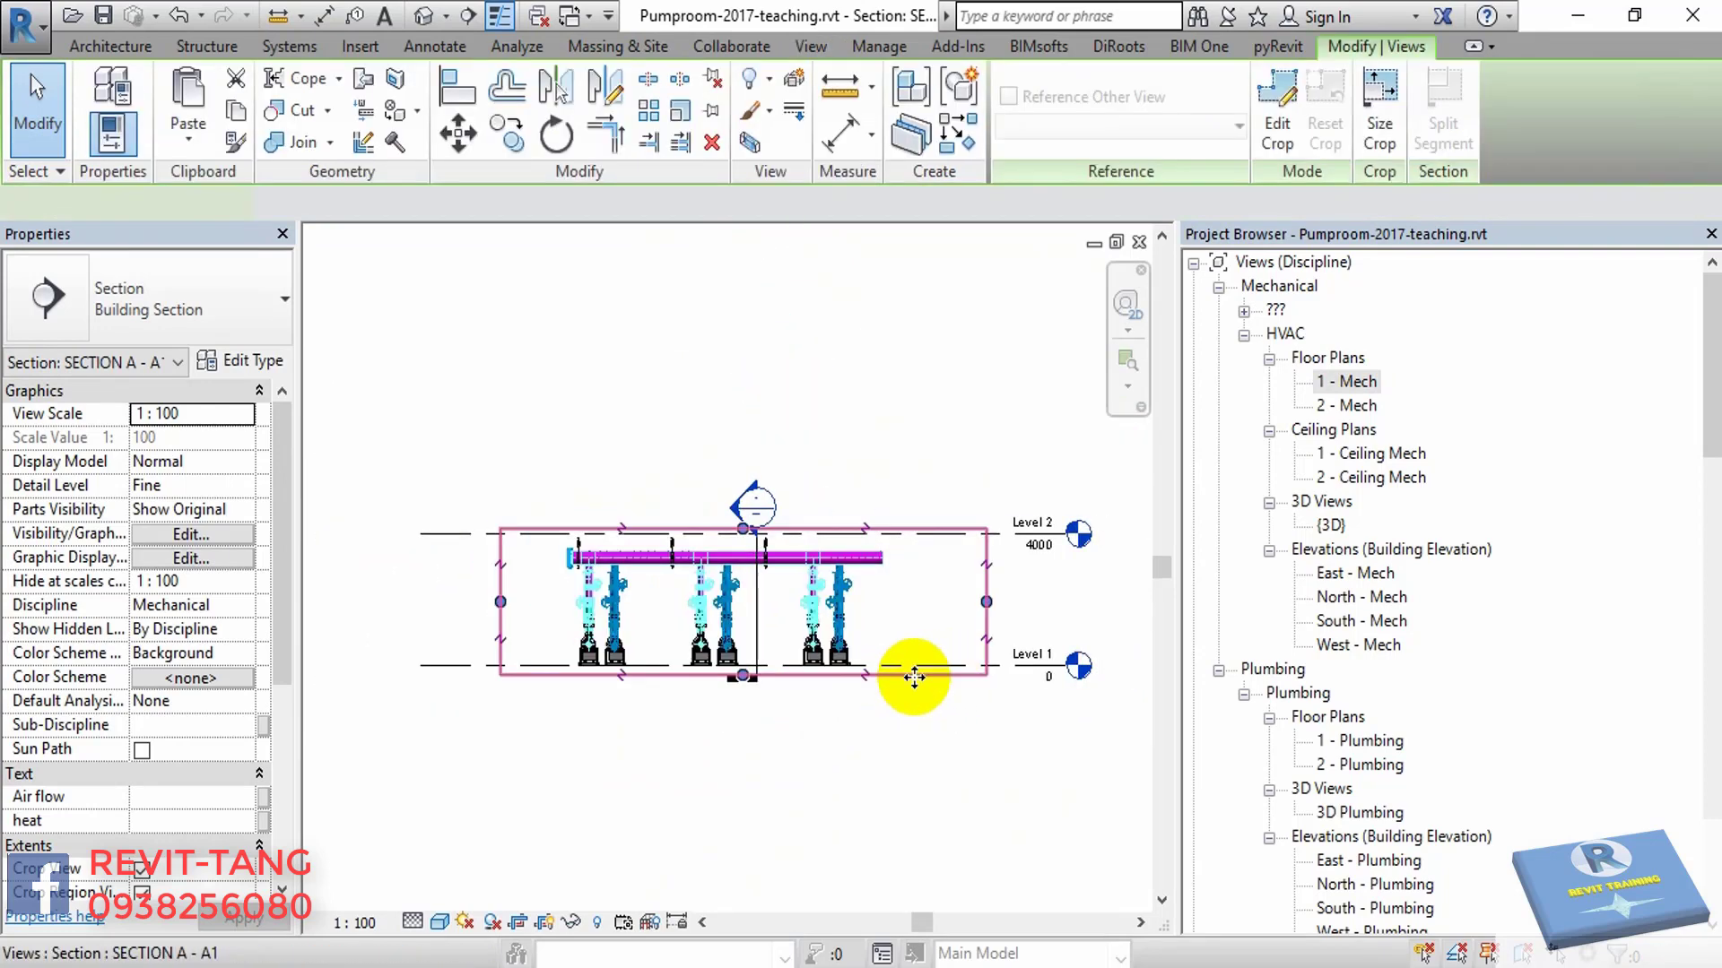
{"action": "left_click", "coordinate": [986, 632]}
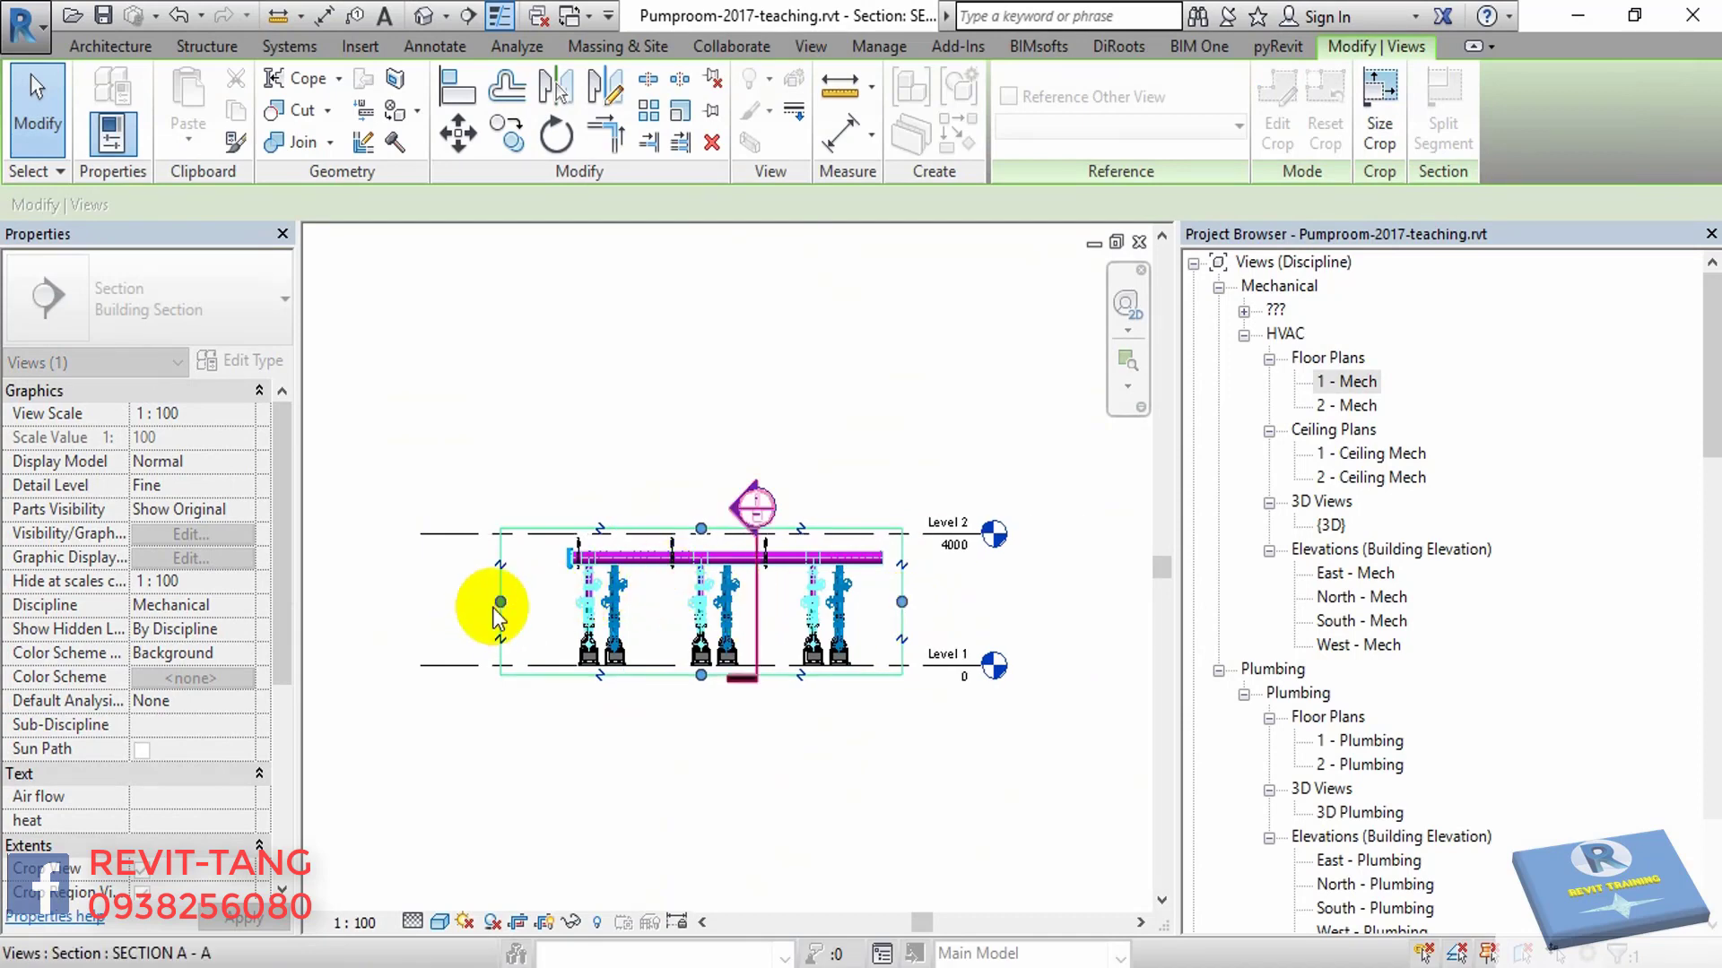
{"action": "key", "text": "Escape"}
- Pull the crop boundary in around the pumps and headers, then return to floor plan 1 - Mech
{"action": "left_click_drag", "start_coordinate": [419, 612], "coordinate": [485, 619]}
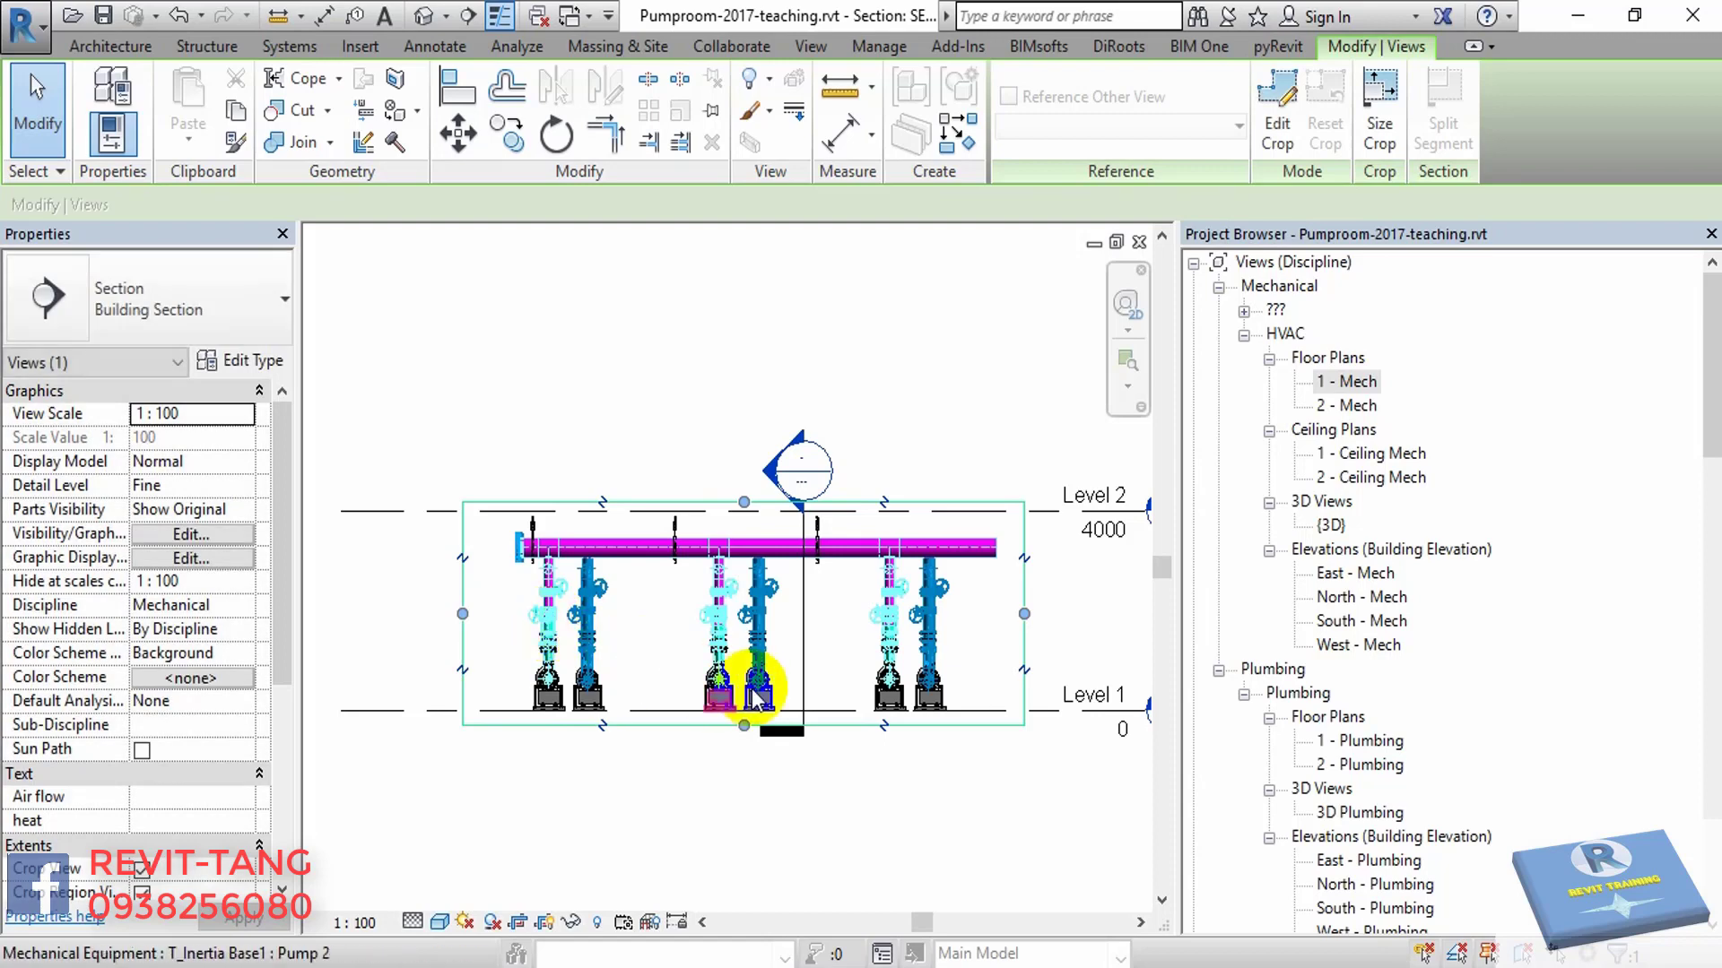
{"action": "middle_click_drag", "start_coordinate": [745, 687], "coordinate": [669, 668]}
{"action": "key", "text": "Escape"}
{"action": "left_click", "coordinate": [706, 623]}
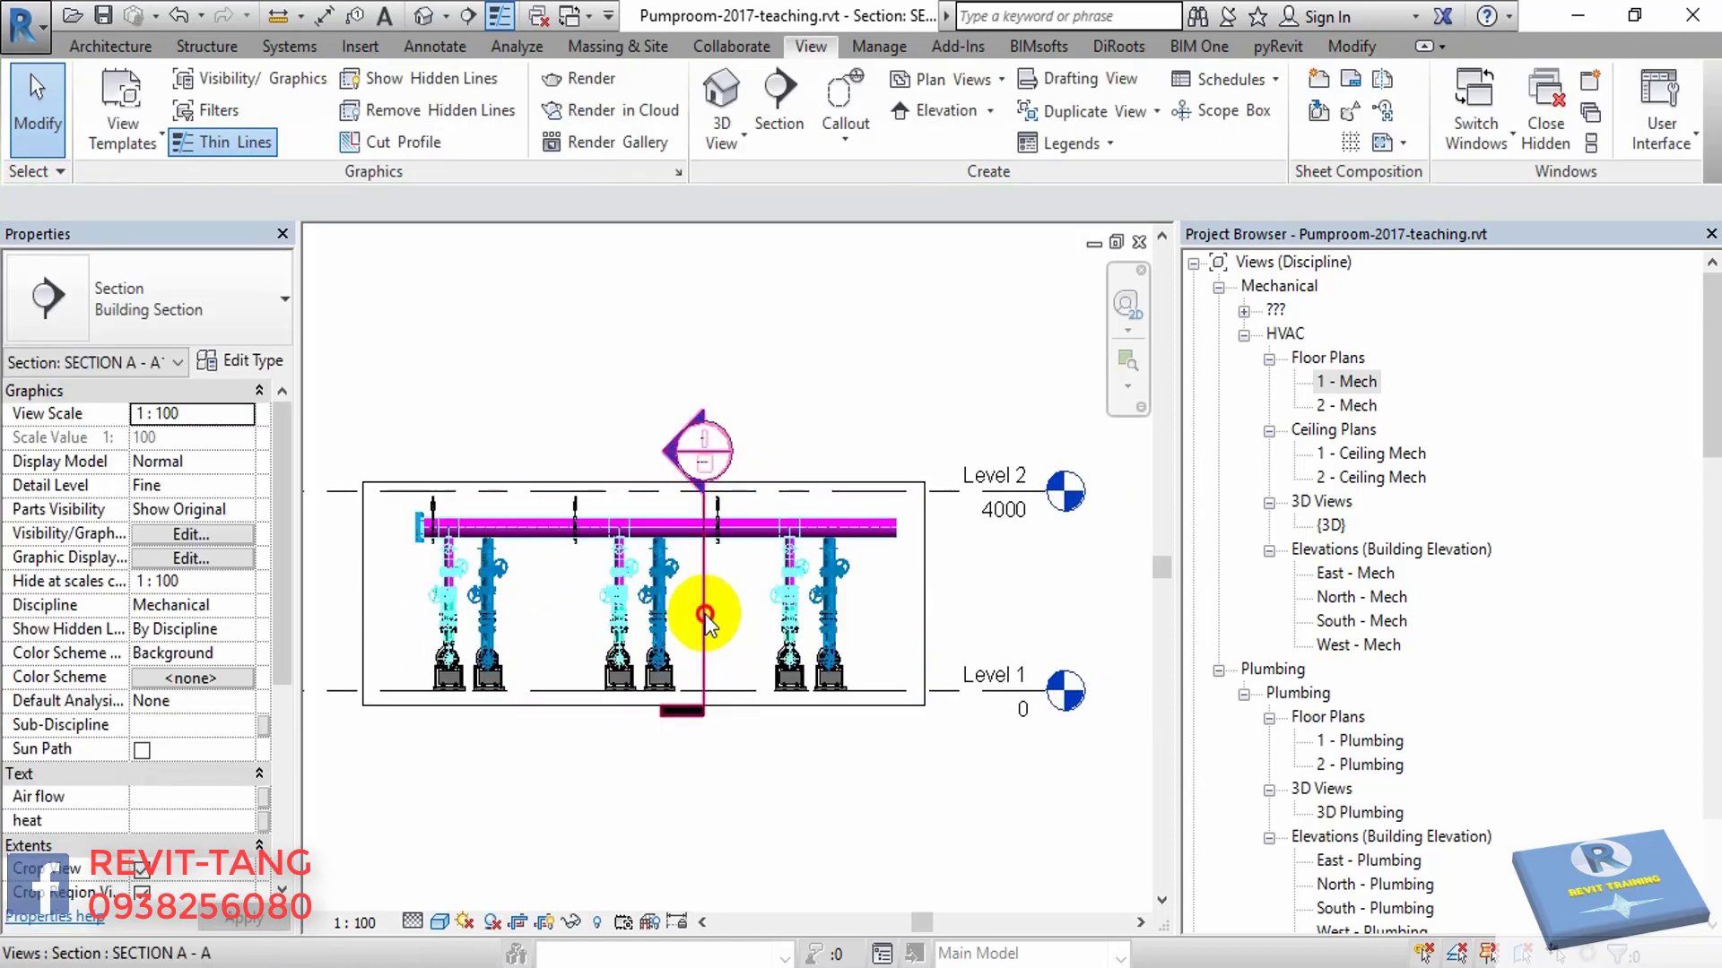
{"action": "key", "text": "Escape"}
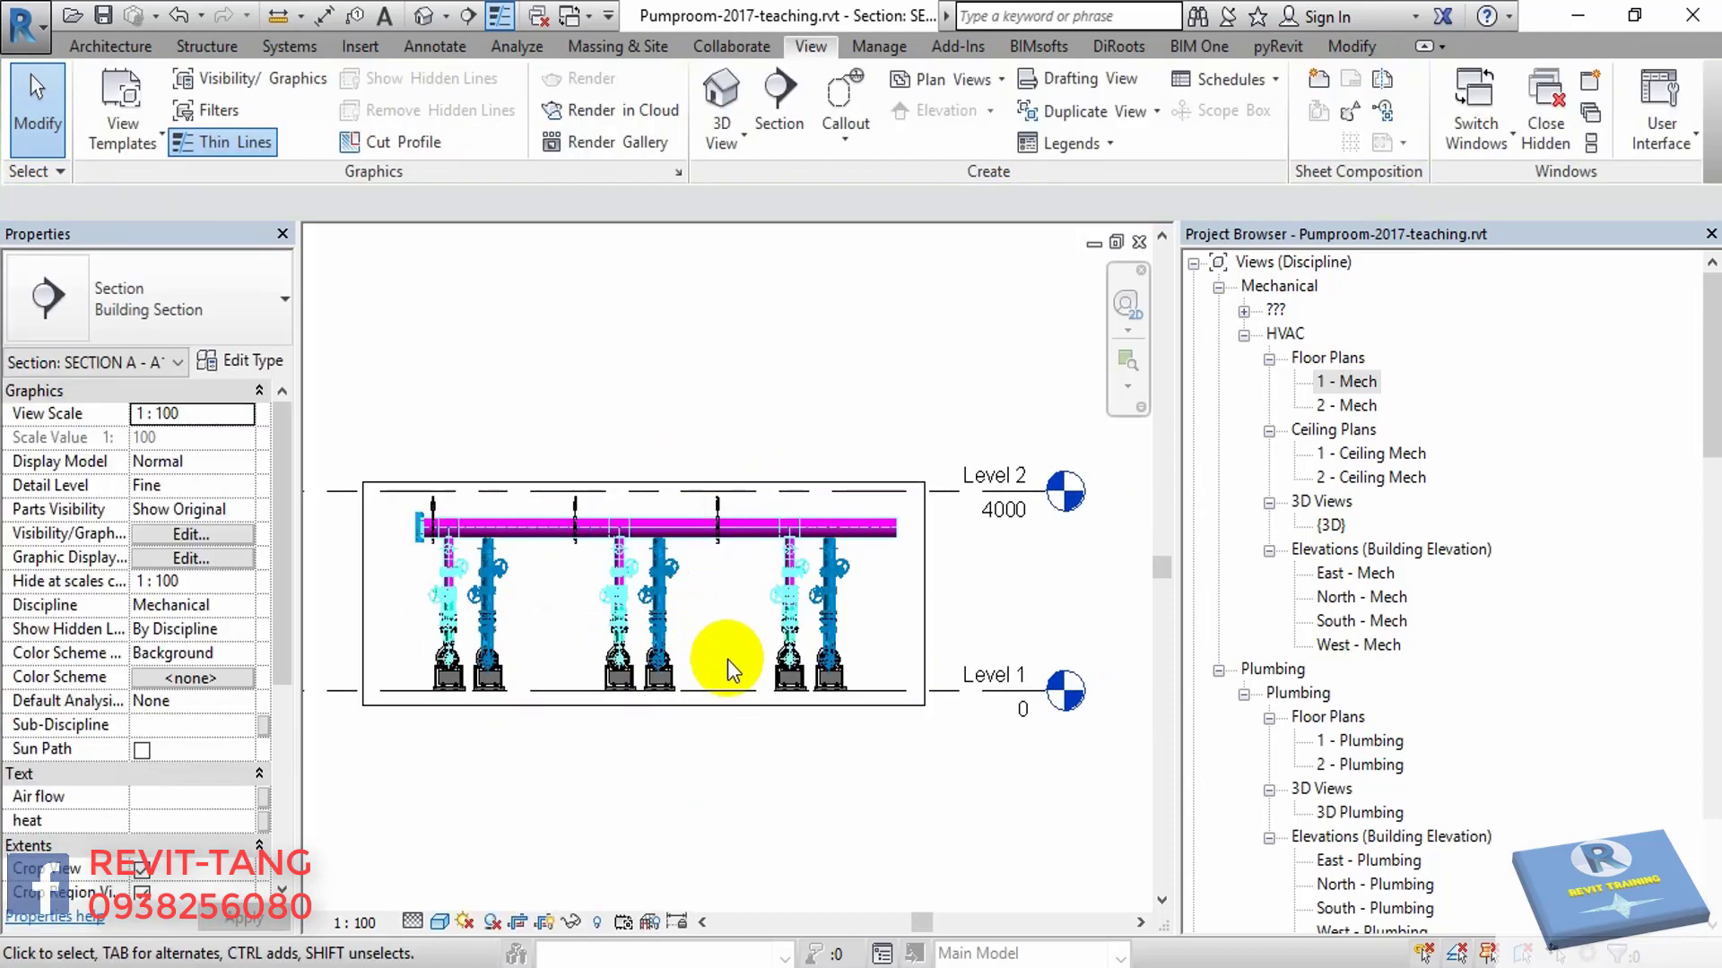
{"action": "scroll", "coordinate": [729, 659], "scroll_direction": "down", "scroll_amount": 3}
{"action": "key", "text": "ctrl+Tab"}
- Give the vertical section the View Name SECTION B and recentre the chillers in the plan
{"action": "left_click", "coordinate": [788, 599]}
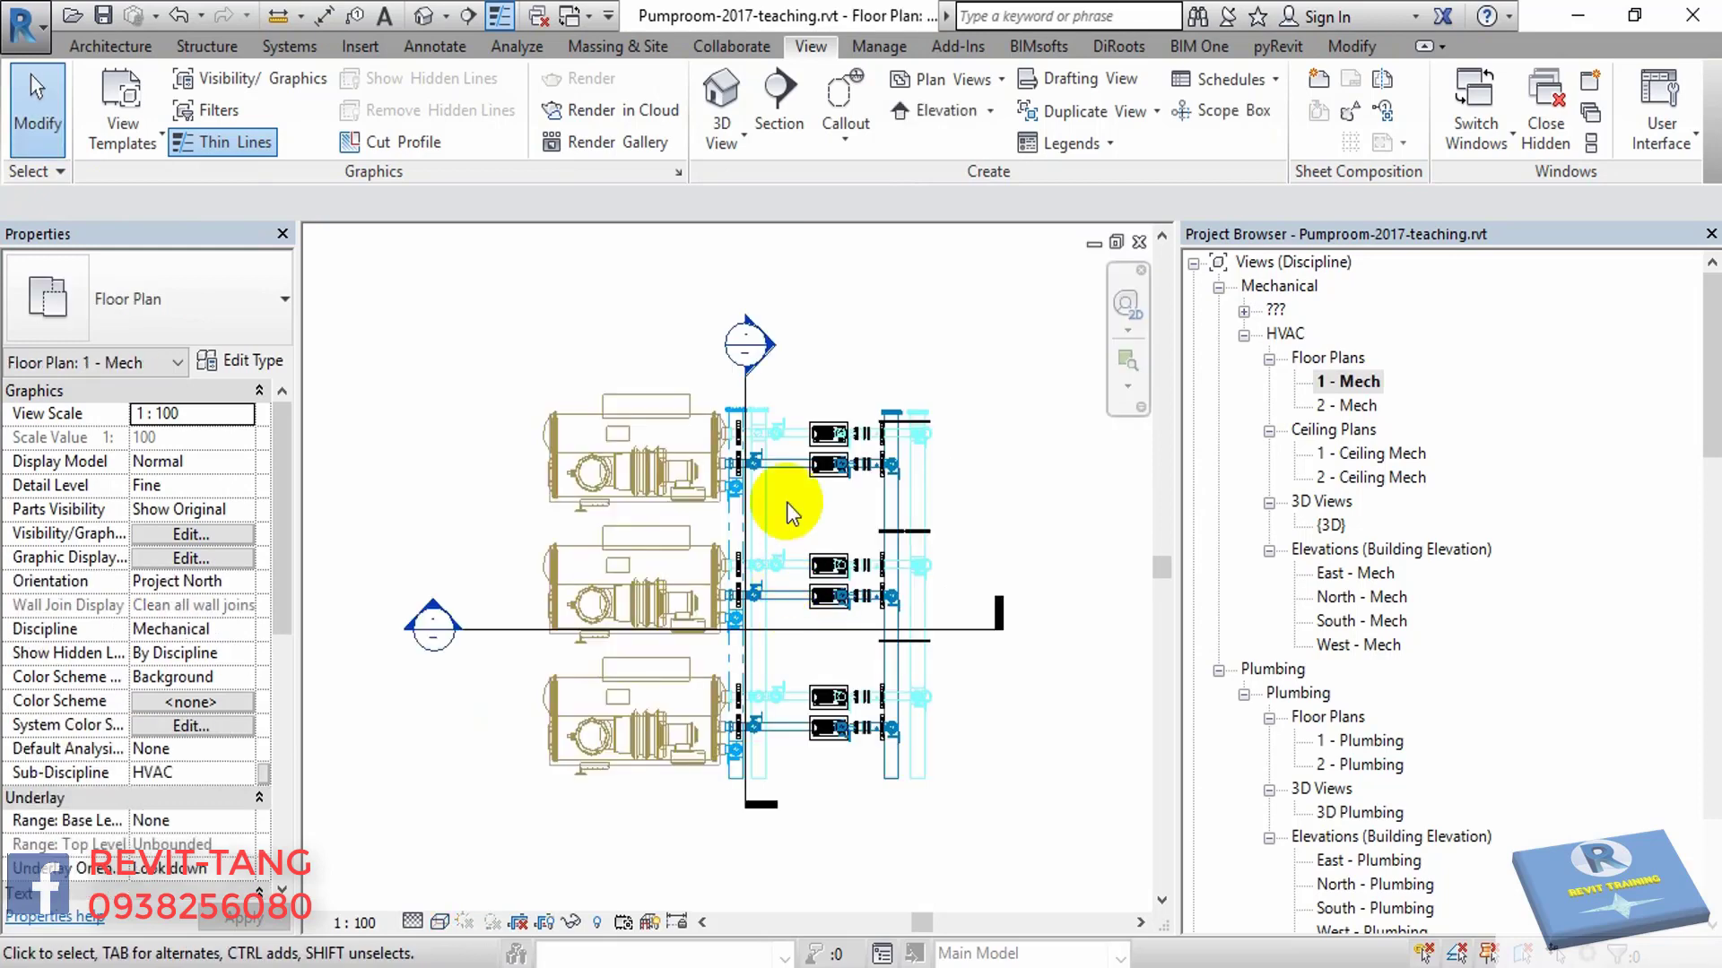
{"action": "left_click", "coordinate": [748, 405]}
{"action": "scroll", "coordinate": [222, 673], "scroll_direction": "down", "scroll_amount": 4}
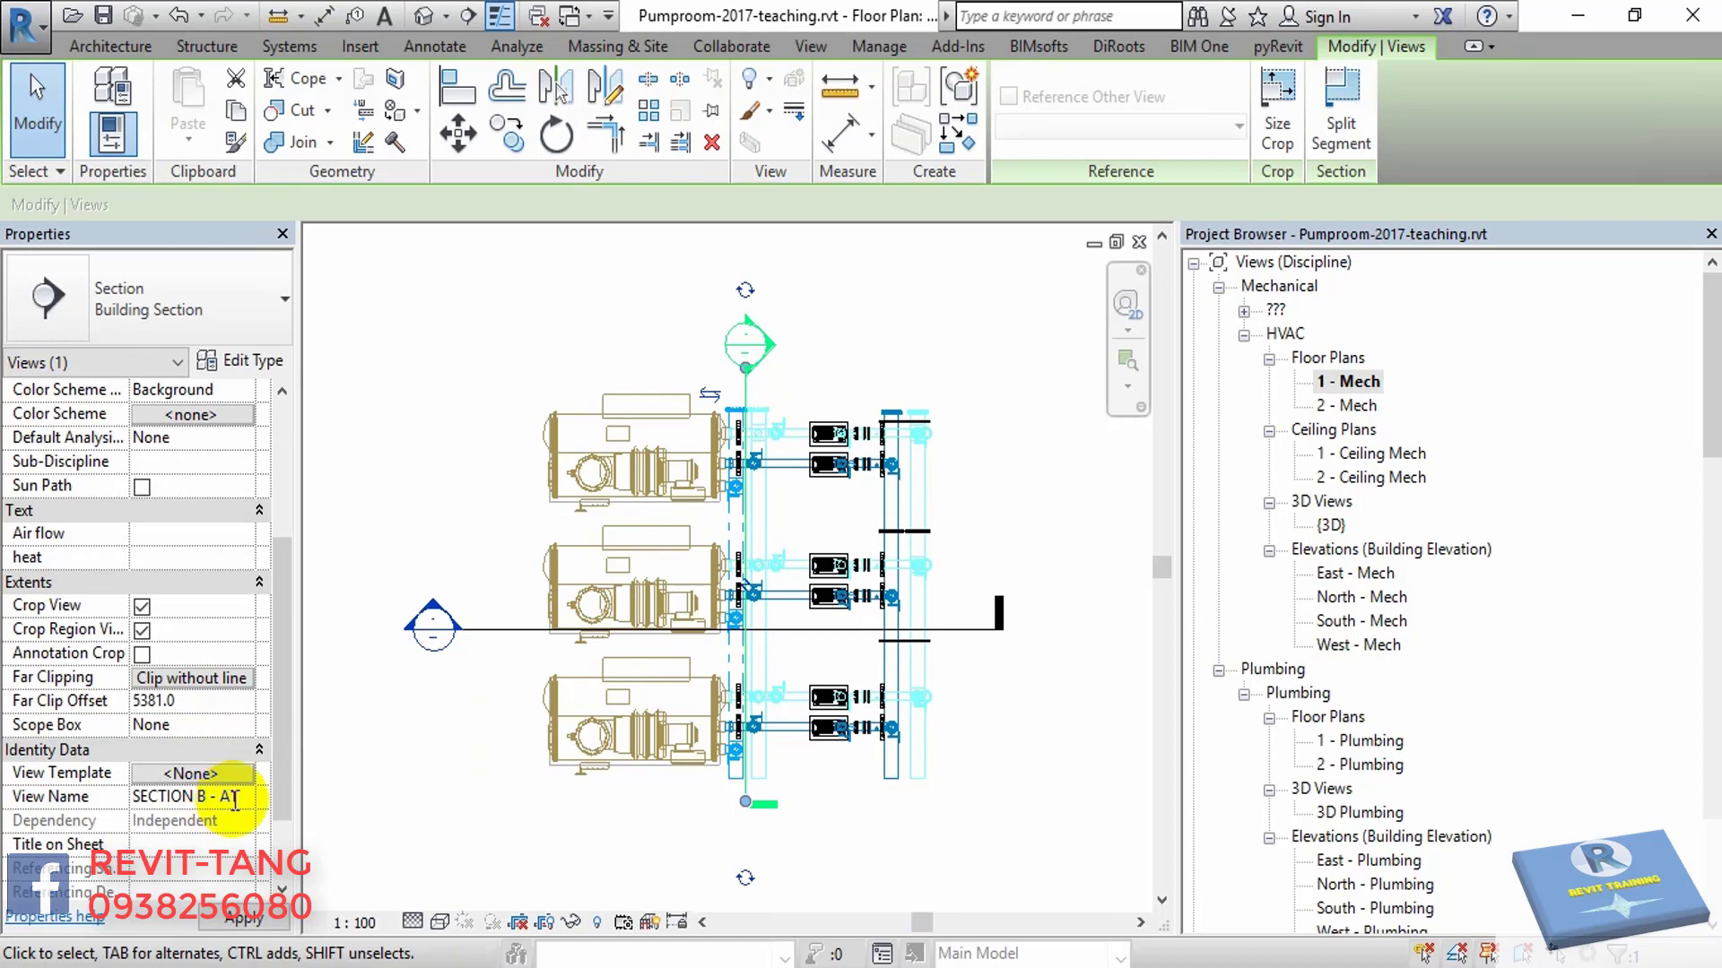
{"action": "left_click", "coordinate": [457, 753]}
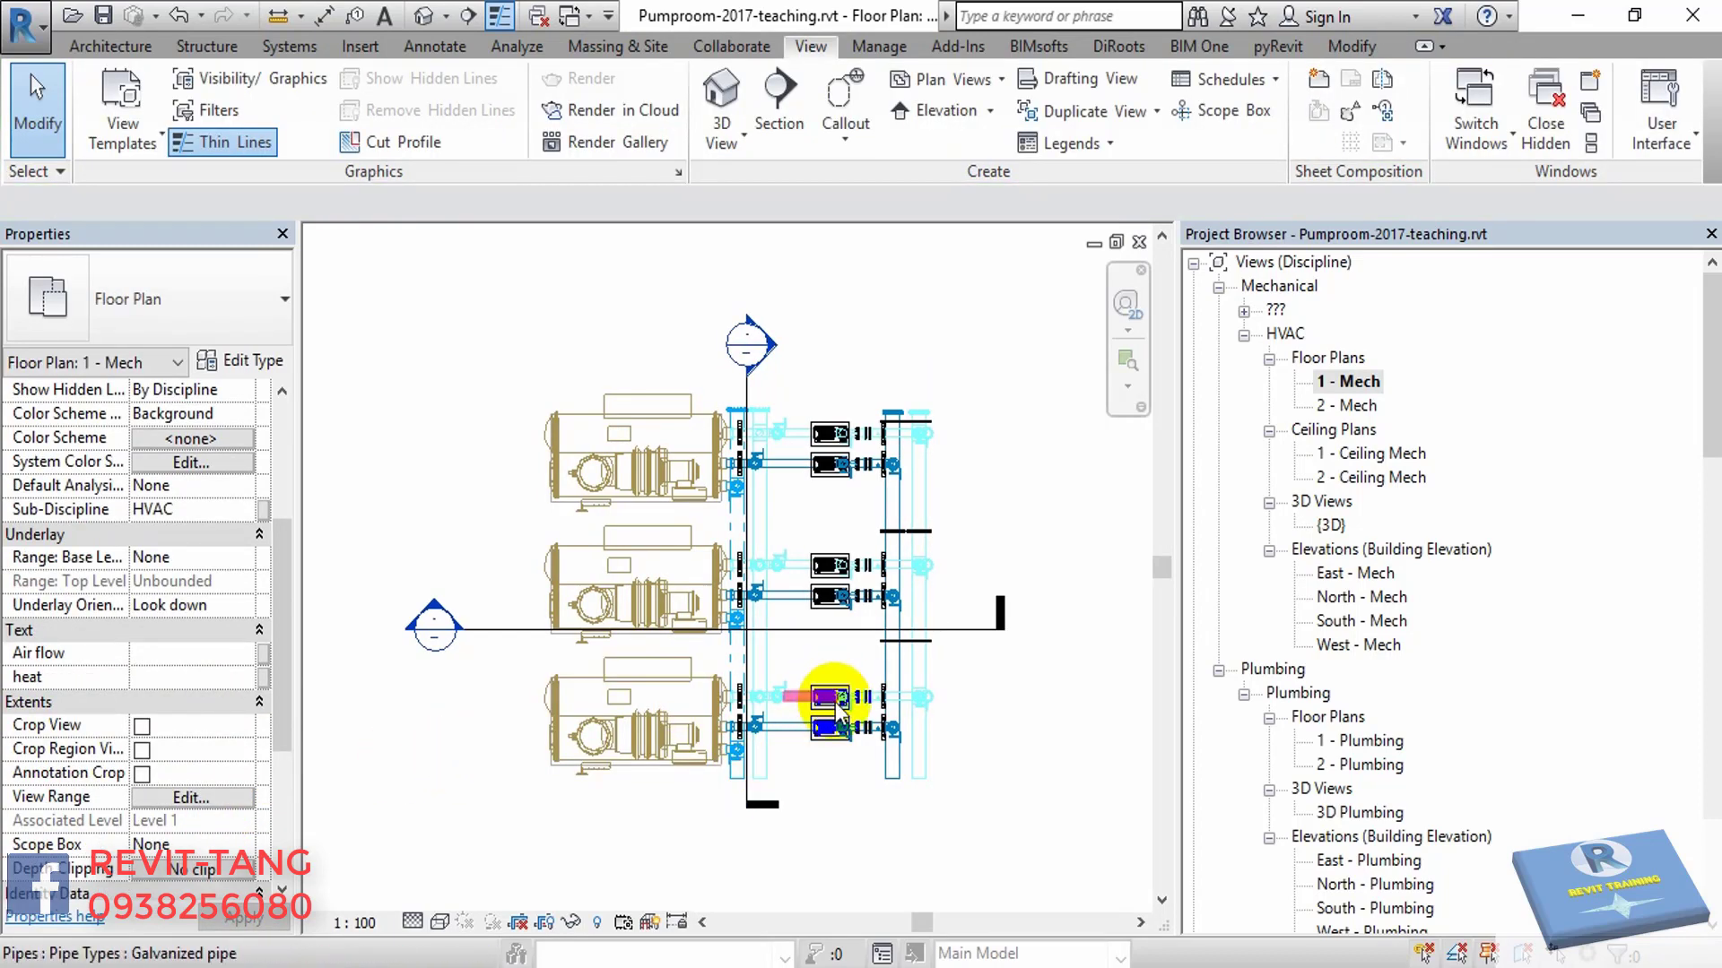
{"action": "middle_click_drag", "start_coordinate": [836, 702], "coordinate": [841, 625]}
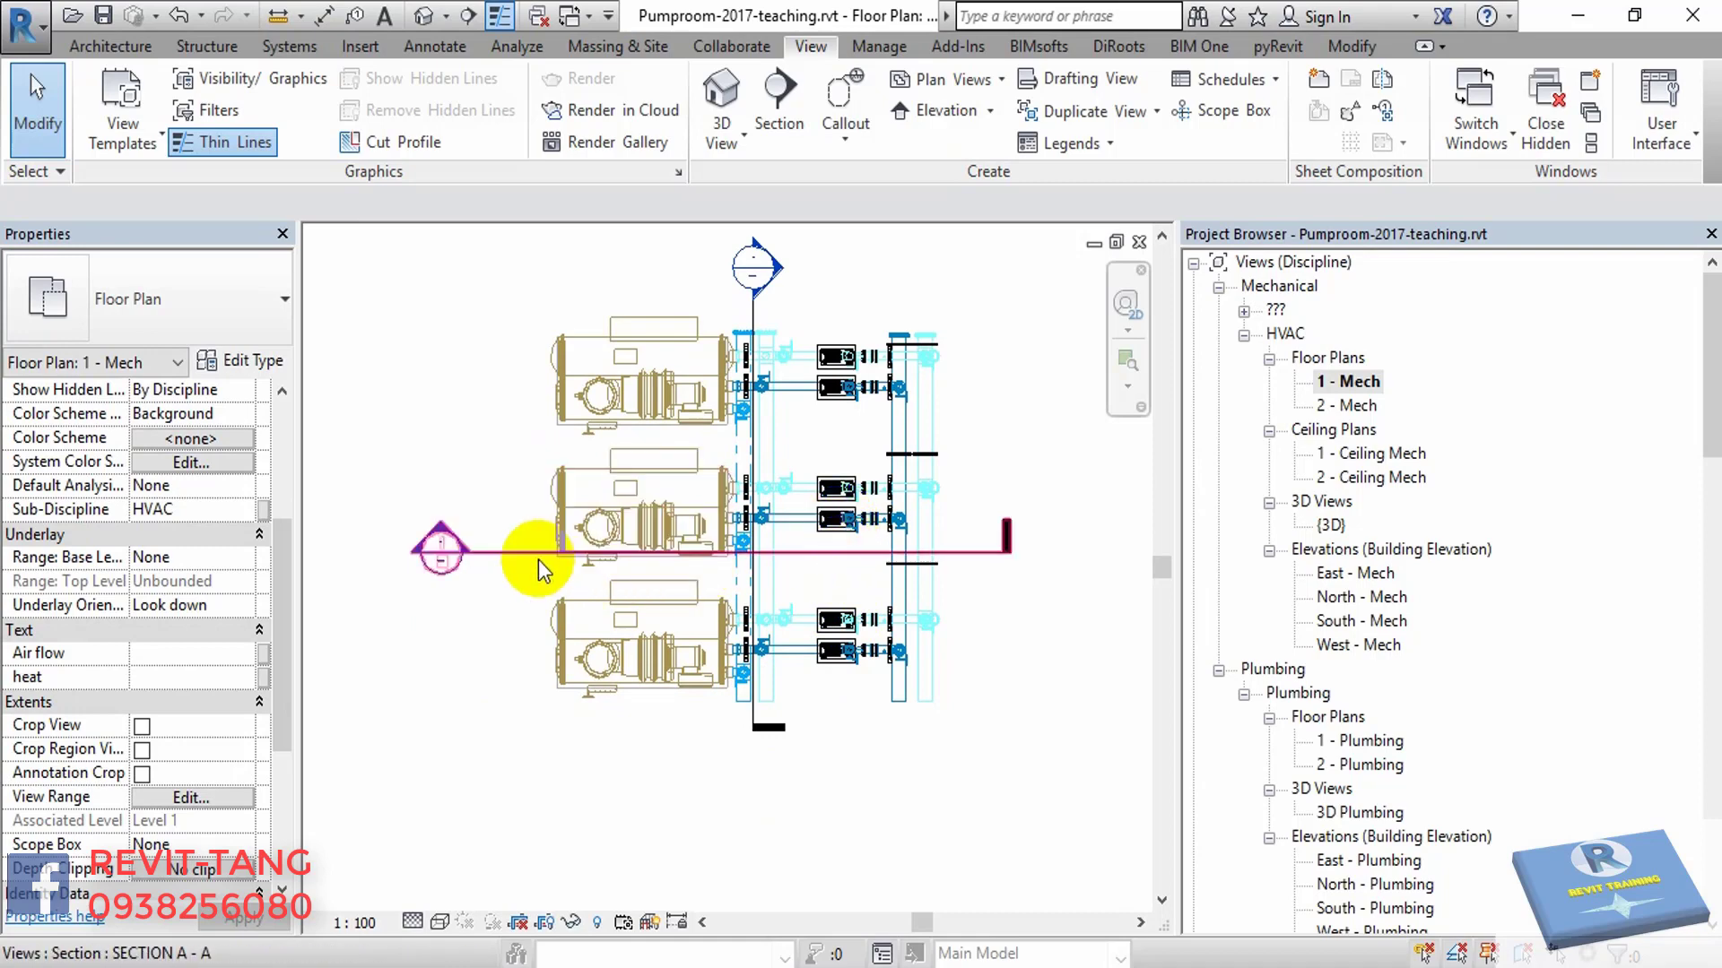
{"action": "middle_click_drag", "start_coordinate": [612, 408], "coordinate": [624, 497]}
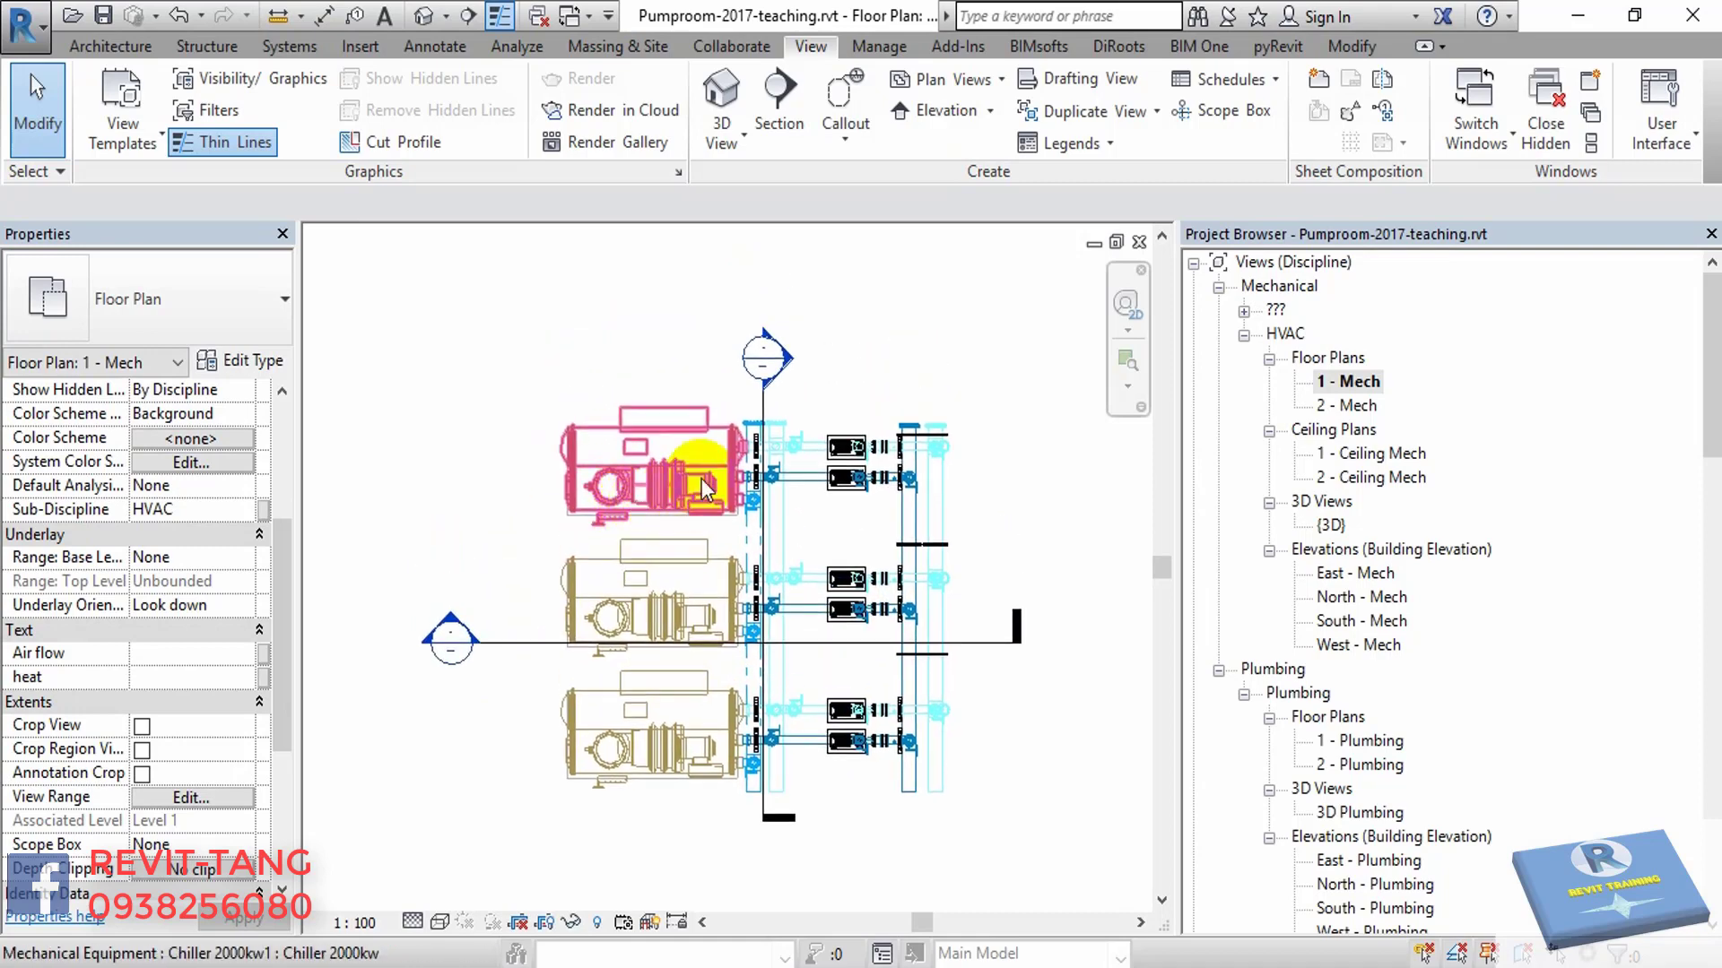
{"action": "scroll", "coordinate": [702, 497], "scroll_direction": "down", "scroll_amount": 2}
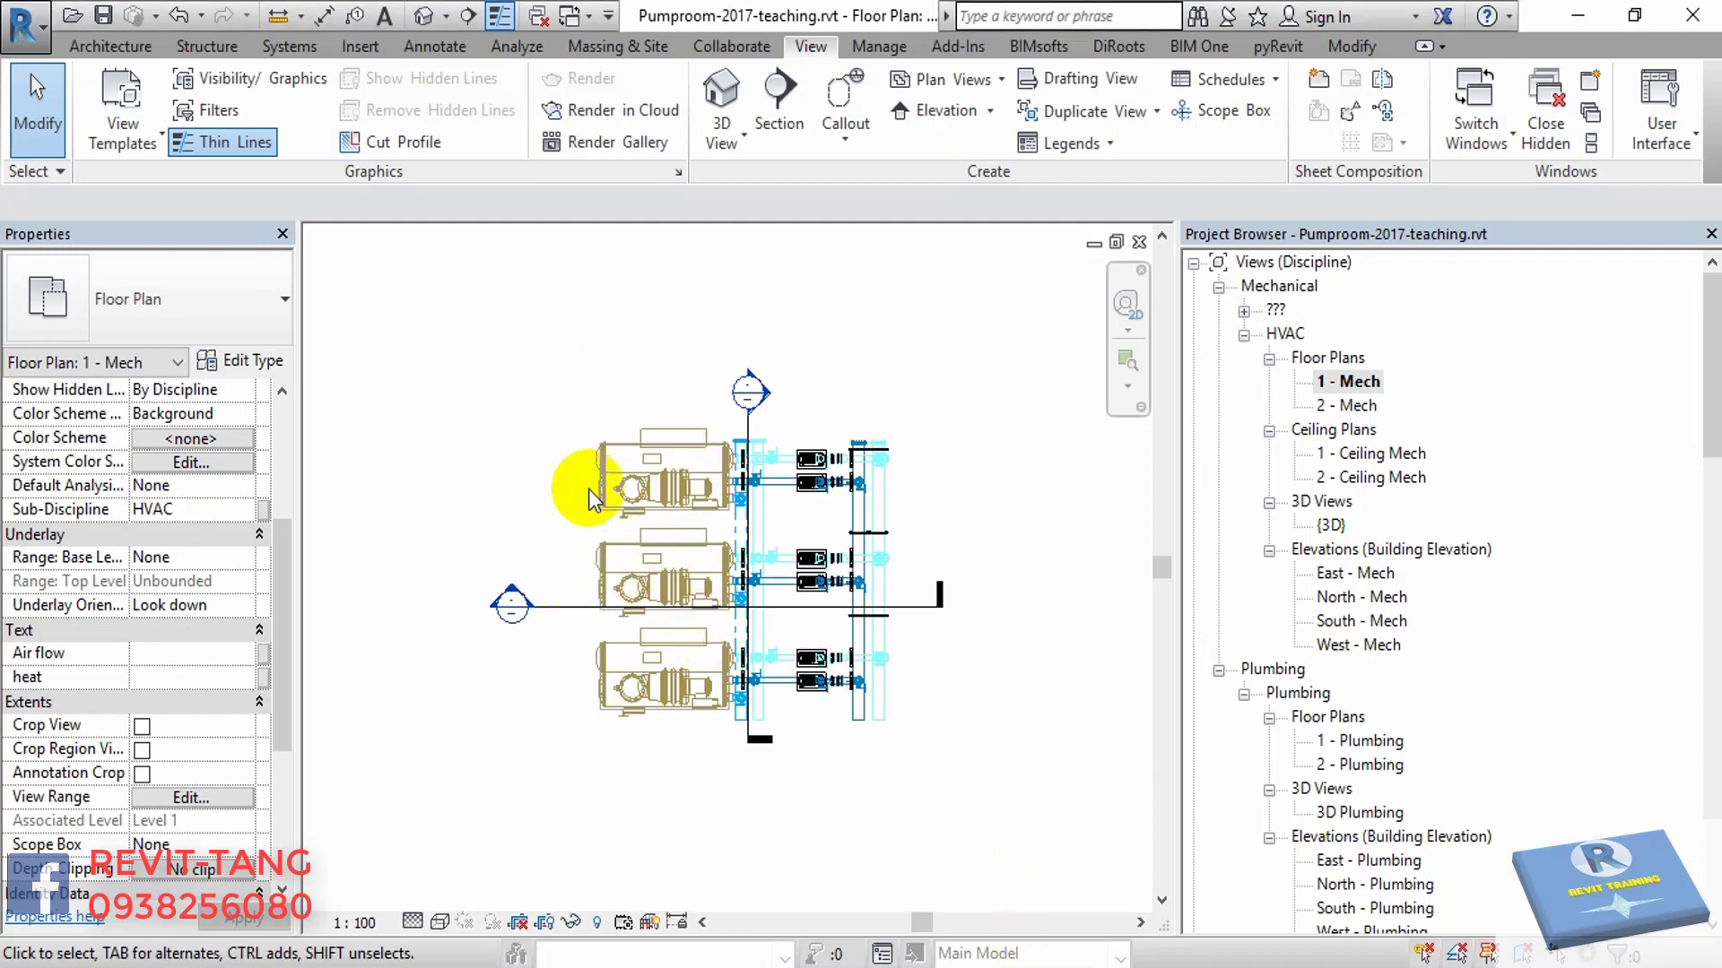
{"action": "left_click", "coordinate": [119, 45]}
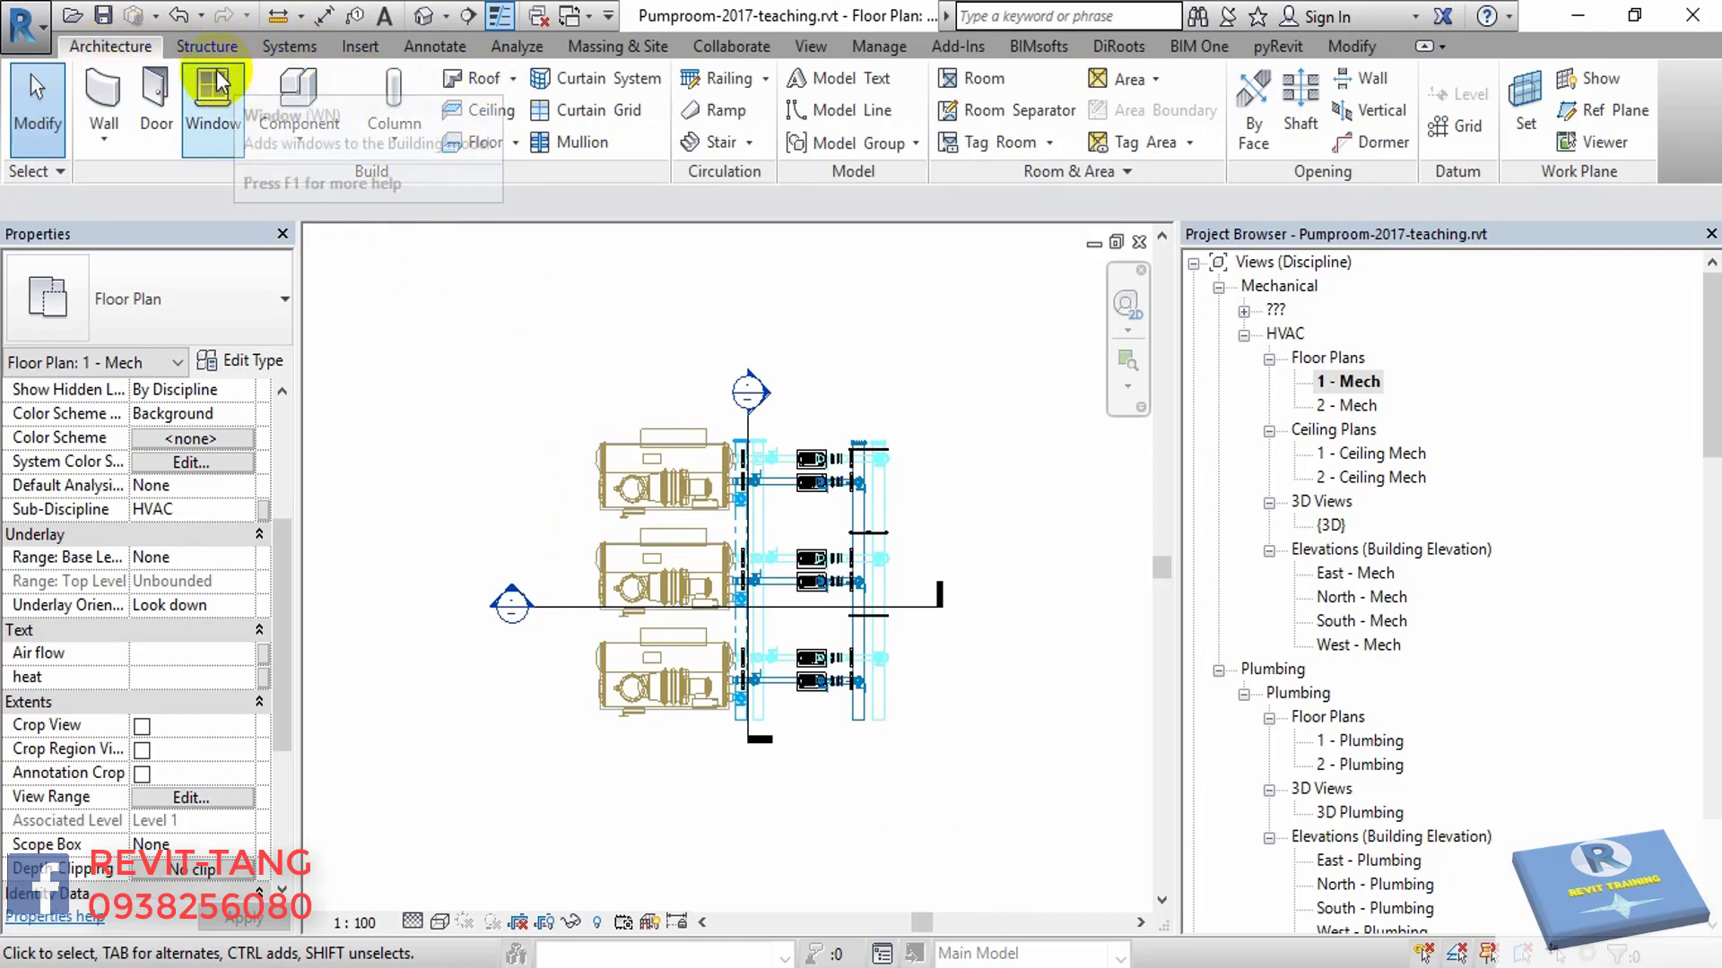
- Draw horizontal grid 1 below the pumps and vertical grid 2 to their left
{"action": "left_click", "coordinate": [1462, 126]}
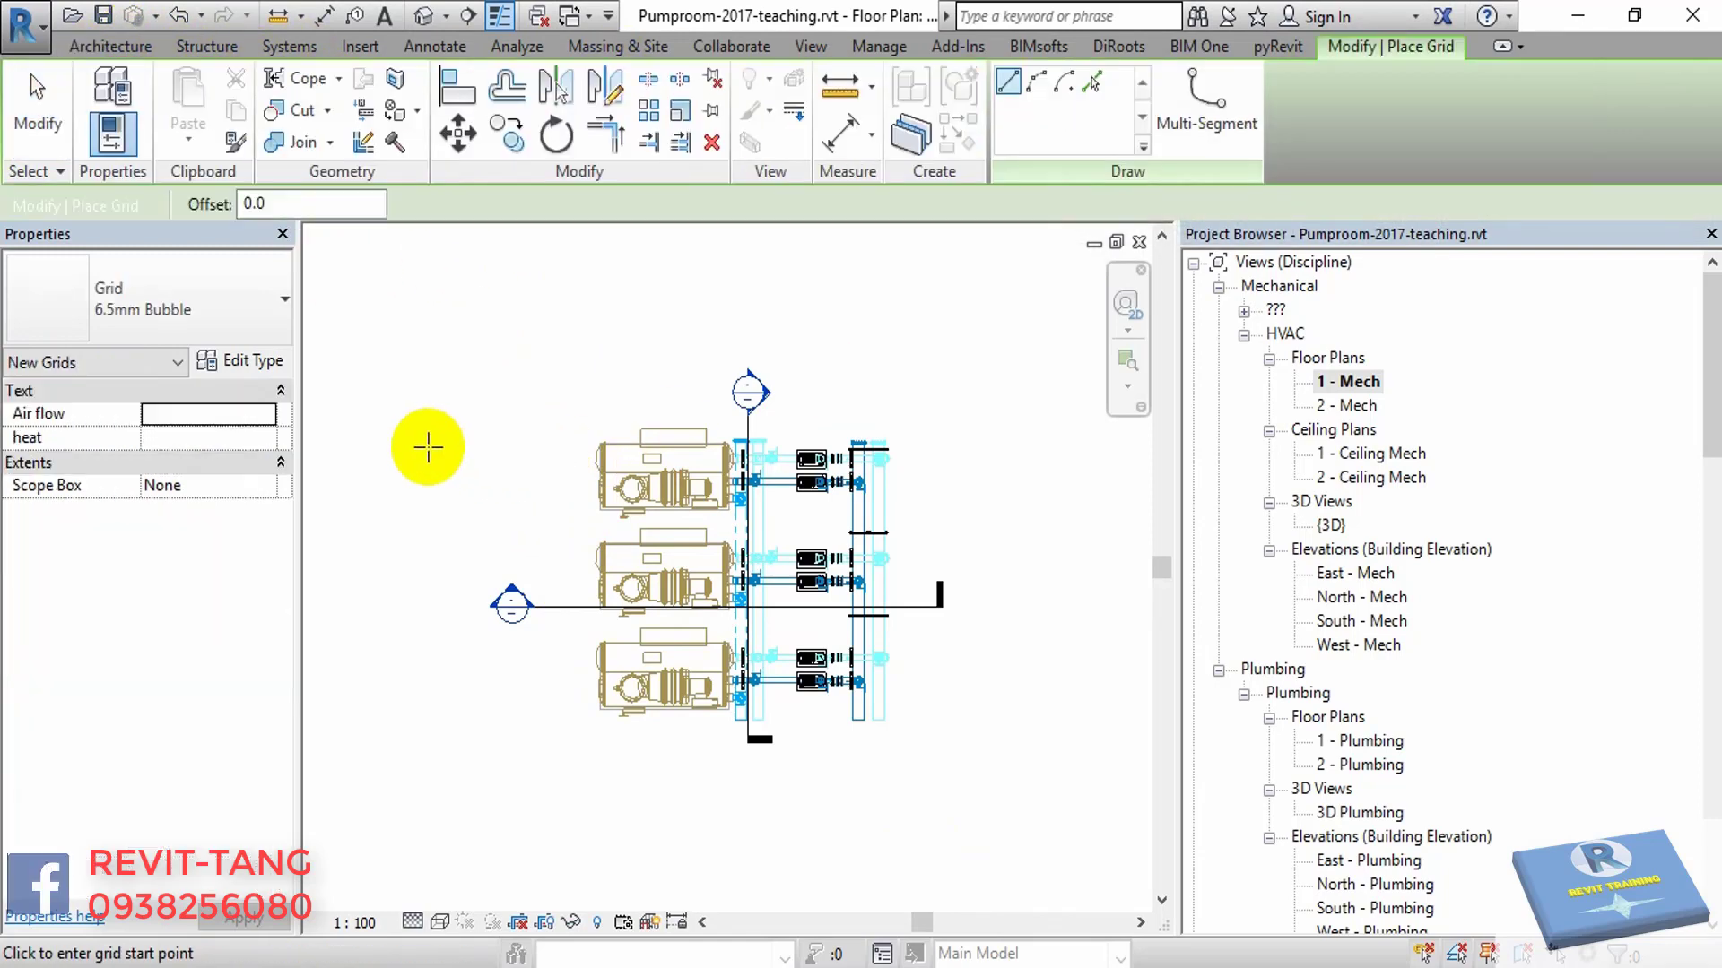
{"action": "scroll", "coordinate": [444, 341], "scroll_direction": "down", "scroll_amount": 2}
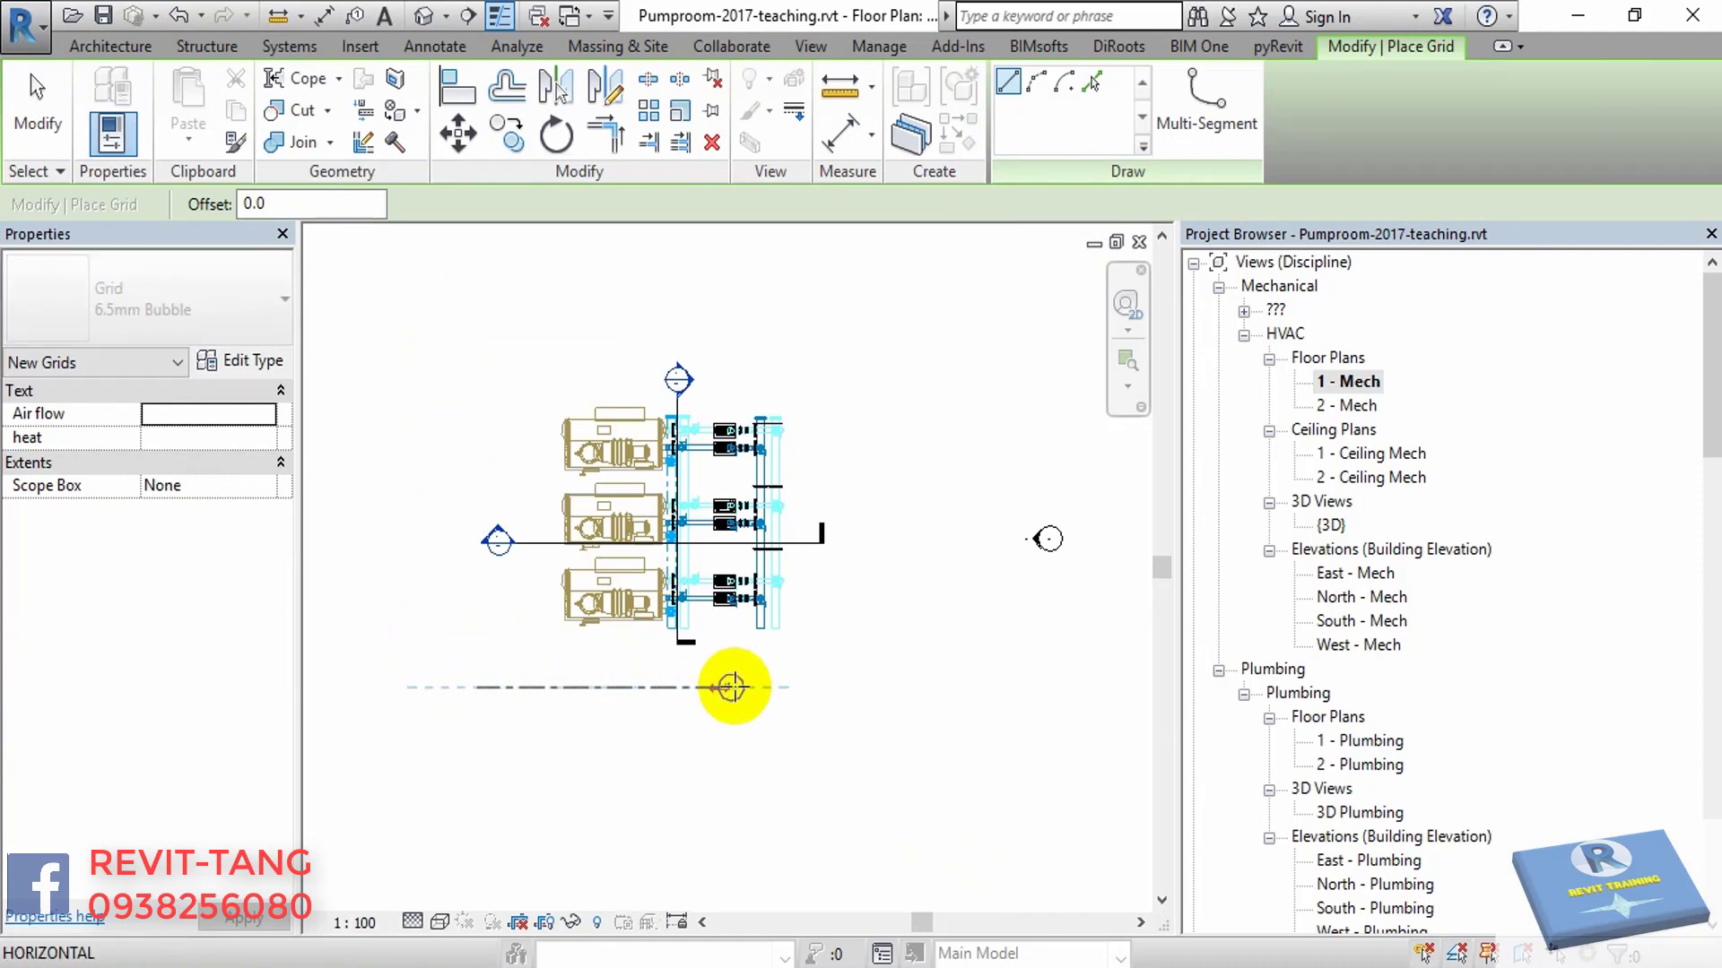
{"action": "key", "text": "Escape"}
{"action": "left_click", "coordinate": [519, 686]}
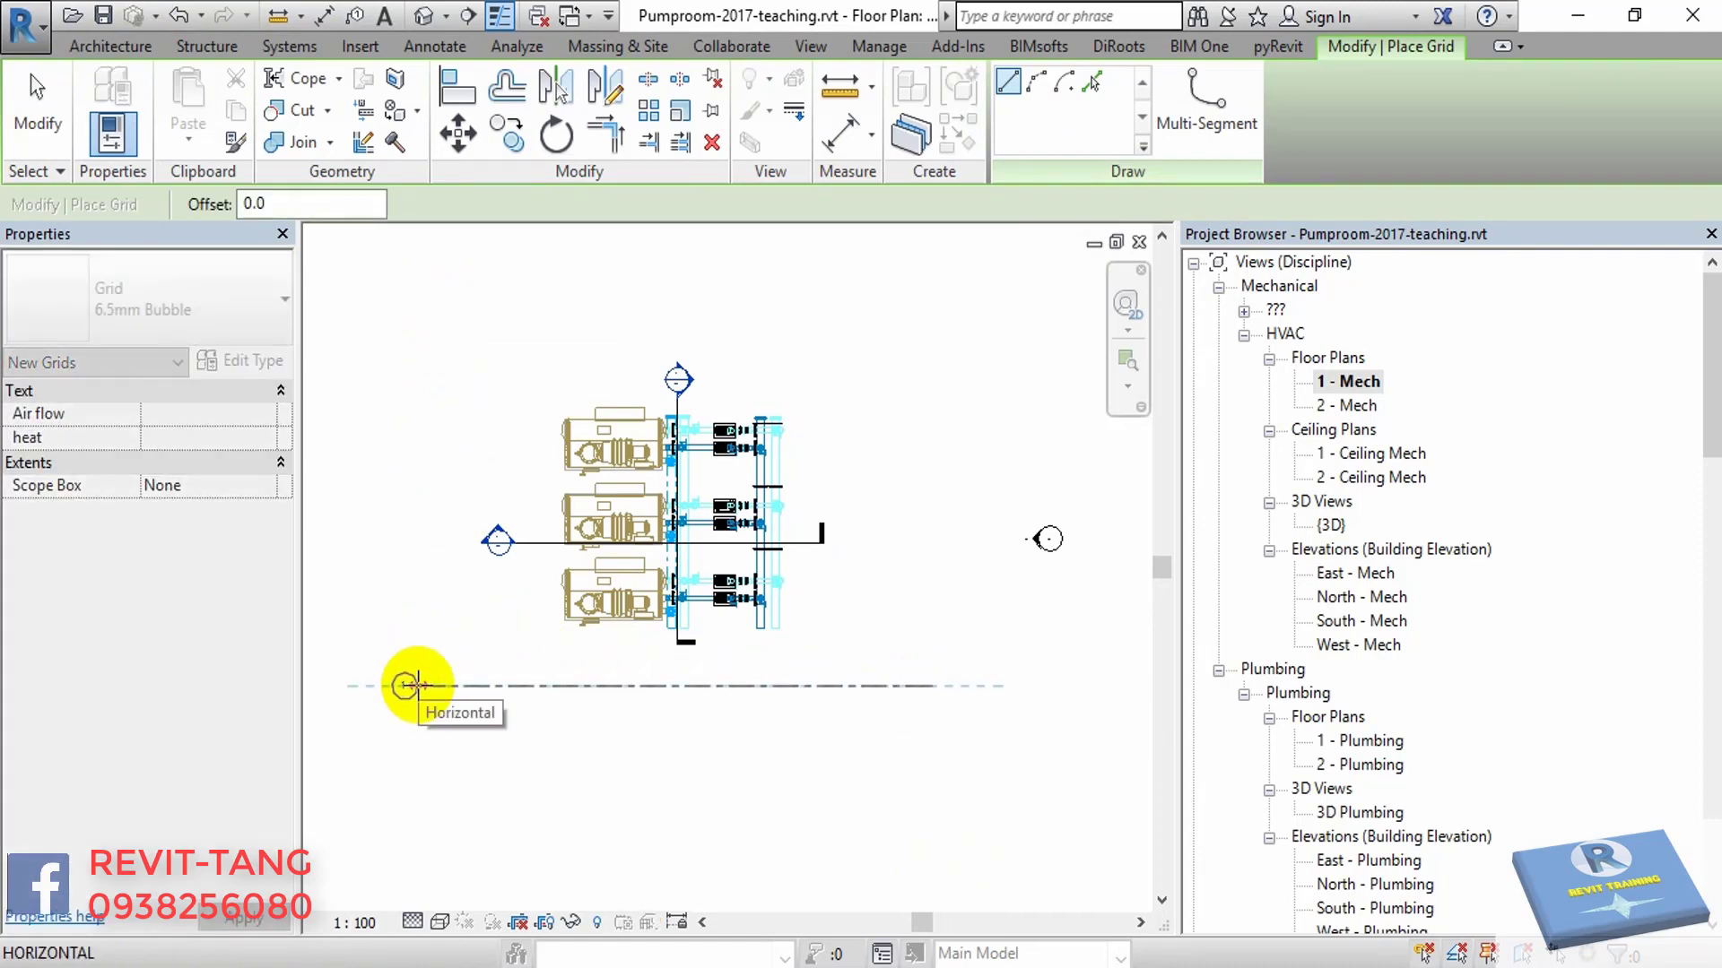
{"action": "left_click", "coordinate": [386, 686]}
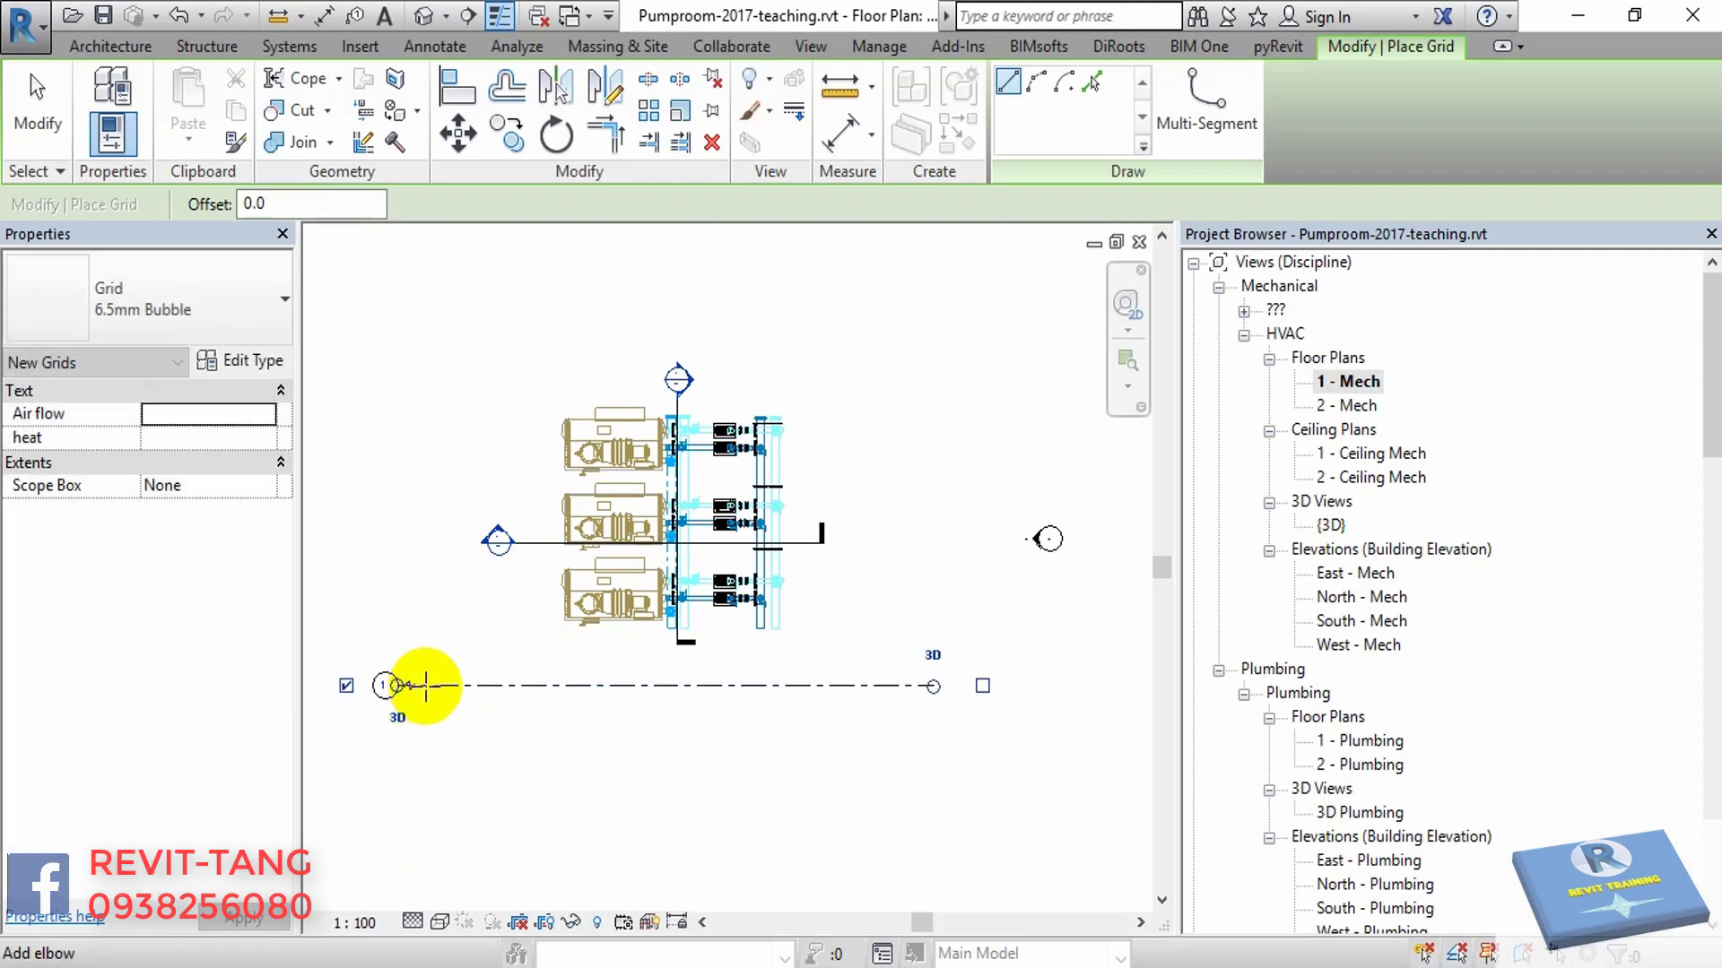
{"action": "left_click", "coordinate": [447, 769]}
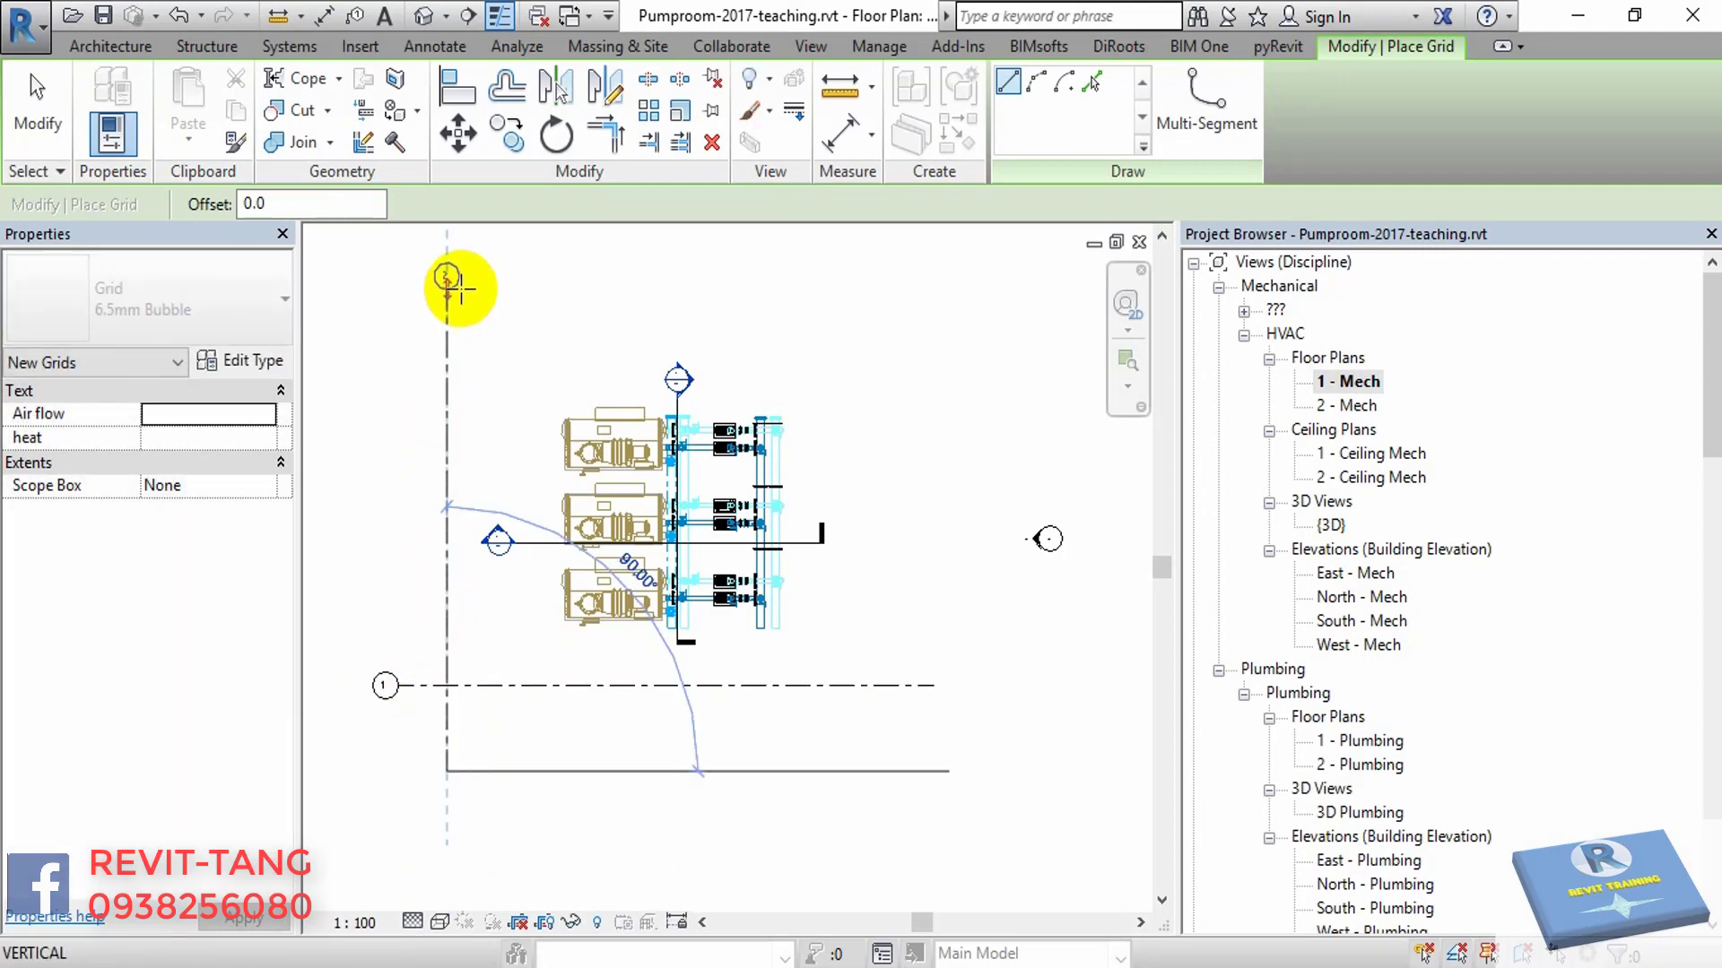
{"action": "left_click", "coordinate": [460, 288]}
{"action": "left_click", "coordinate": [460, 287]}
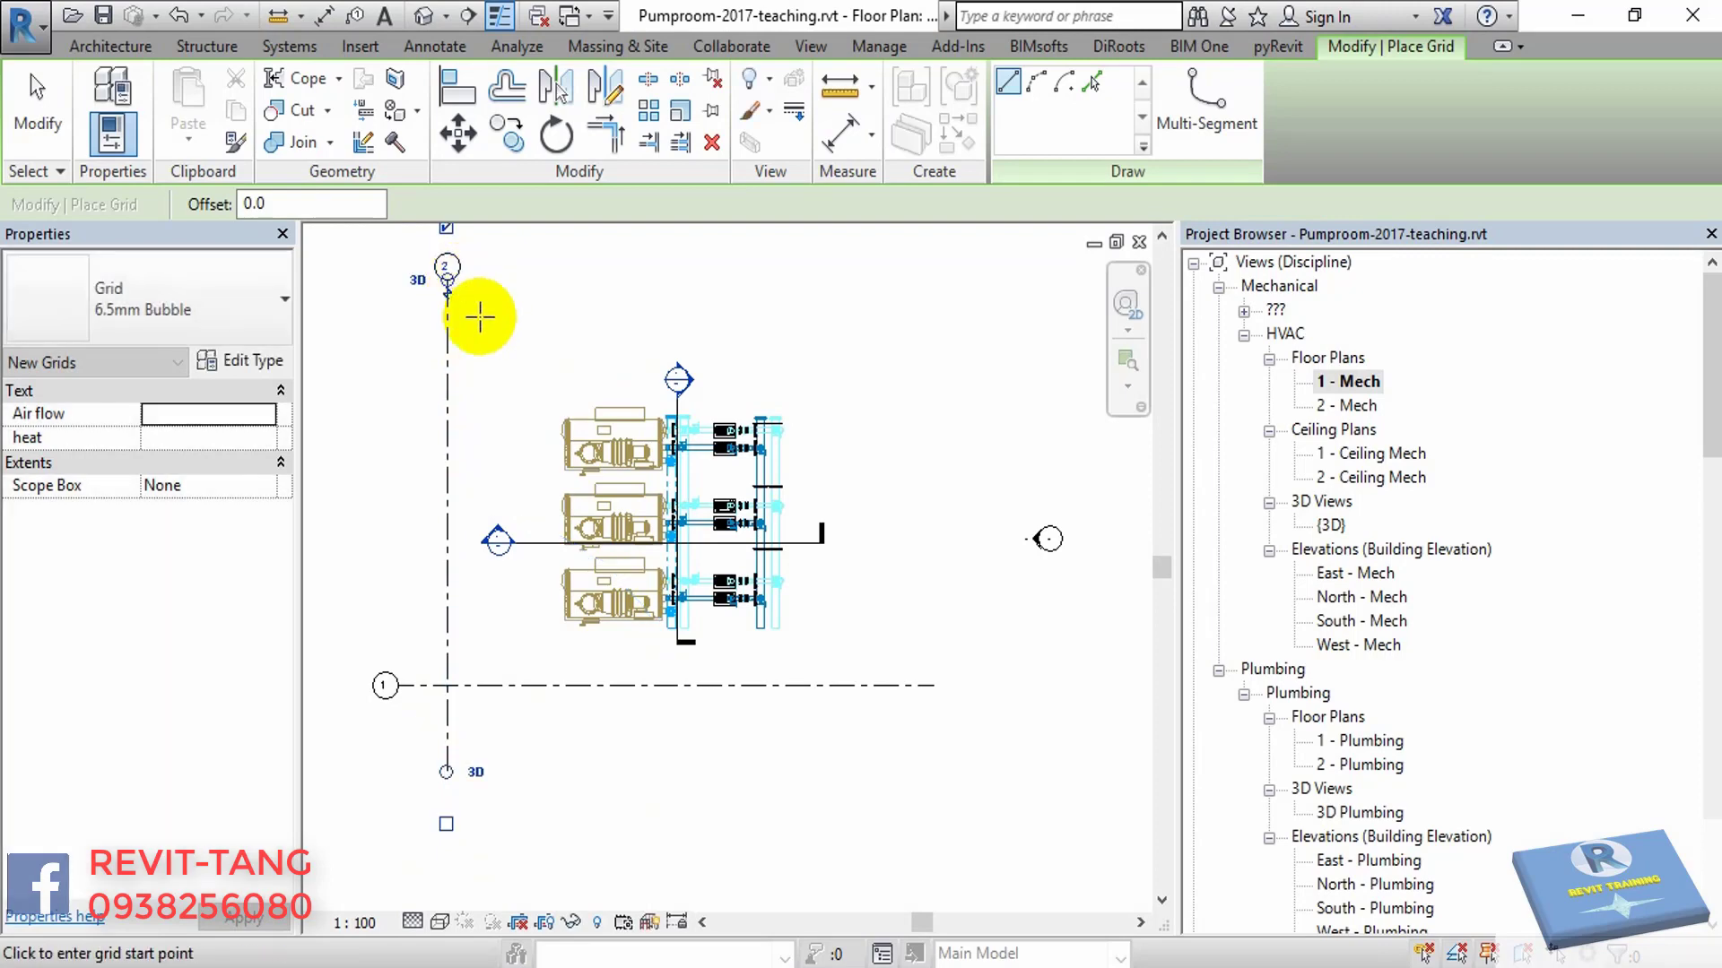
{"action": "key", "text": "Escape"}
{"action": "key", "text": "Escape"}
- Hide grid 2's top bubble so it shows only at the bottom
{"action": "left_click", "coordinate": [448, 642]}
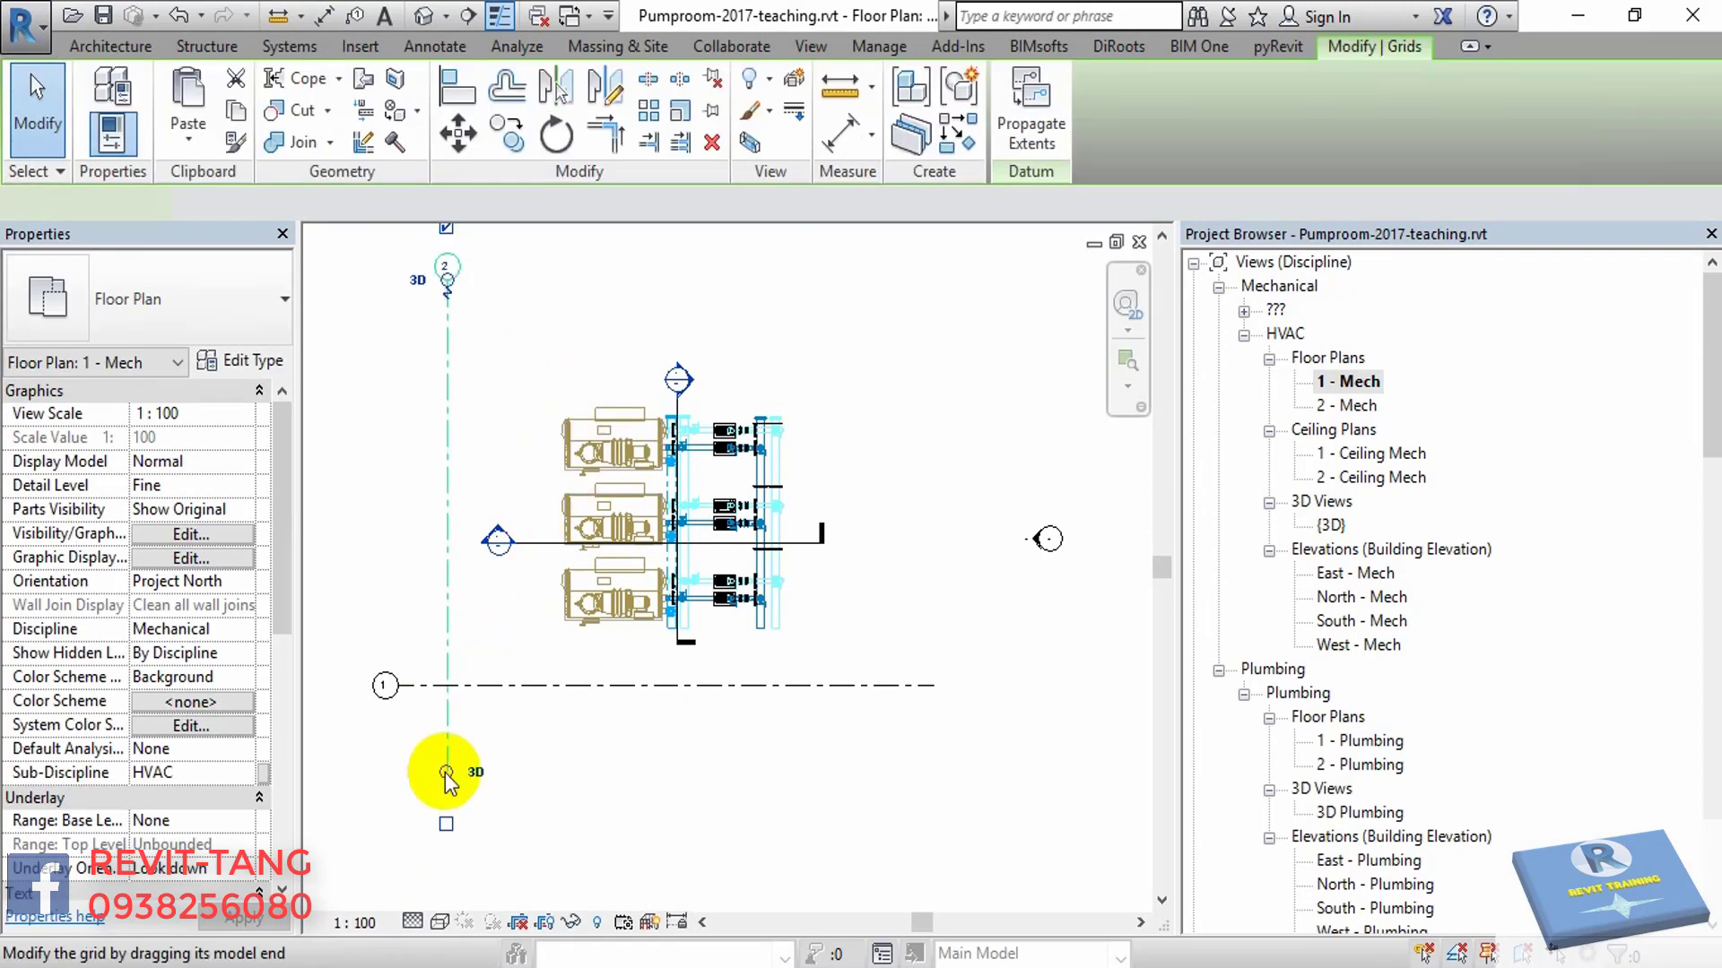
{"action": "left_click", "coordinate": [446, 228]}
{"action": "middle_click_drag", "start_coordinate": [442, 214], "coordinate": [443, 288]}
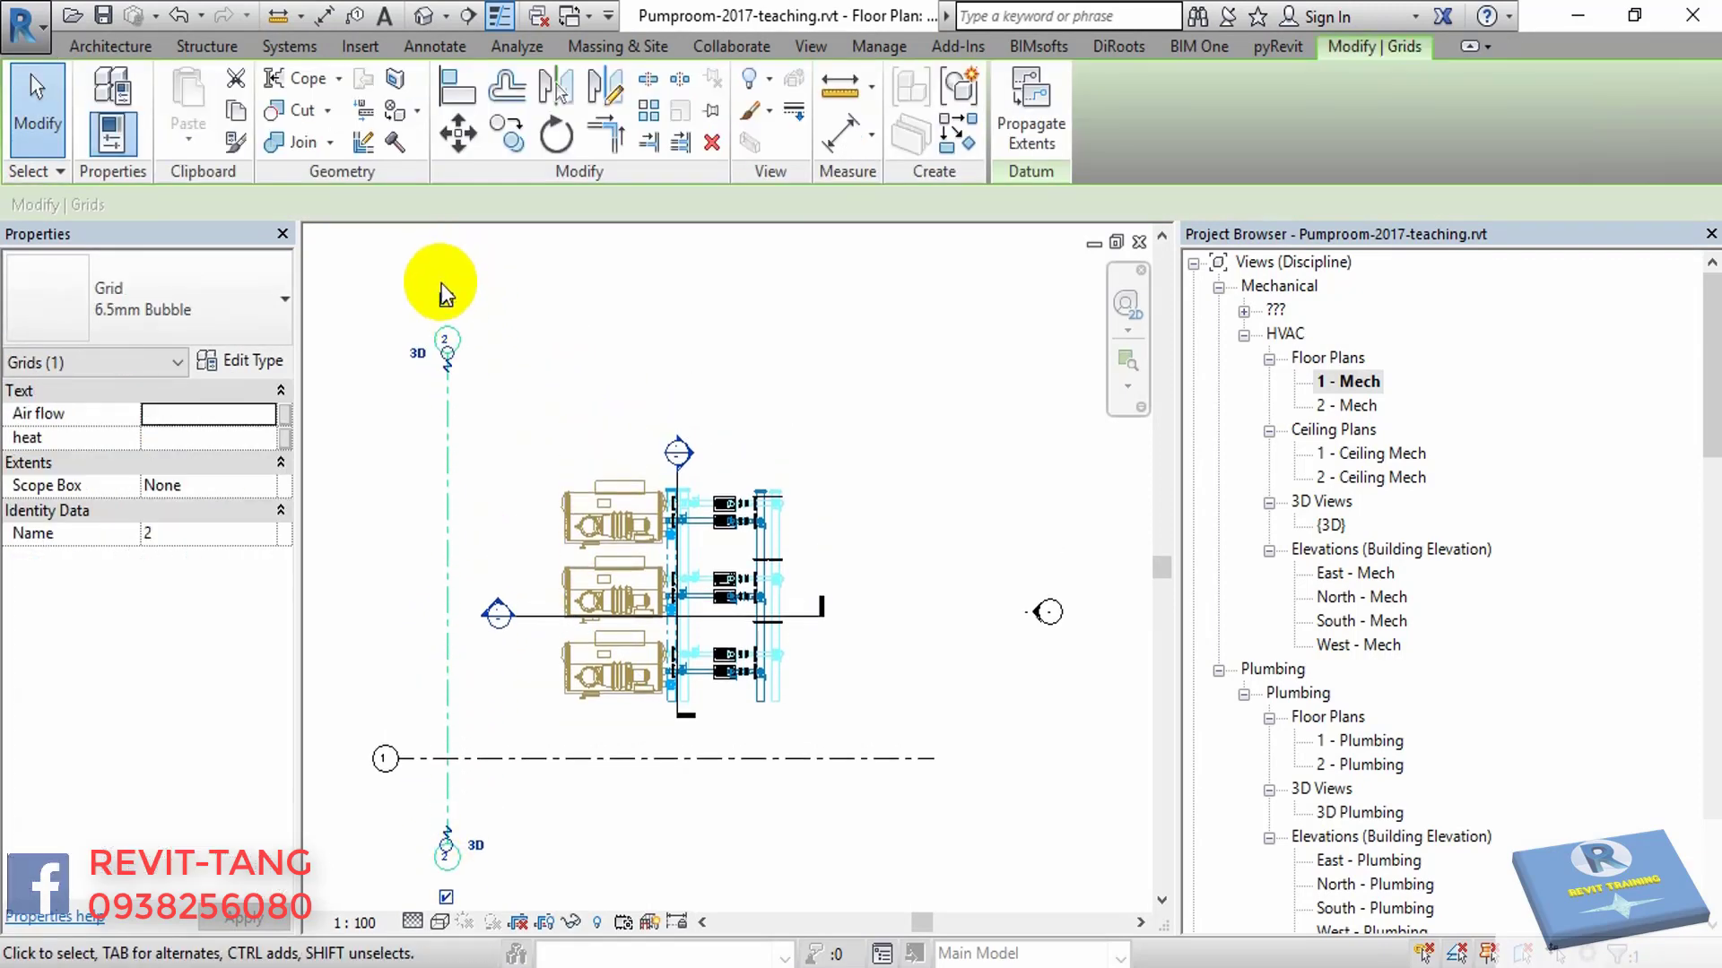
{"action": "key", "text": "Escape"}
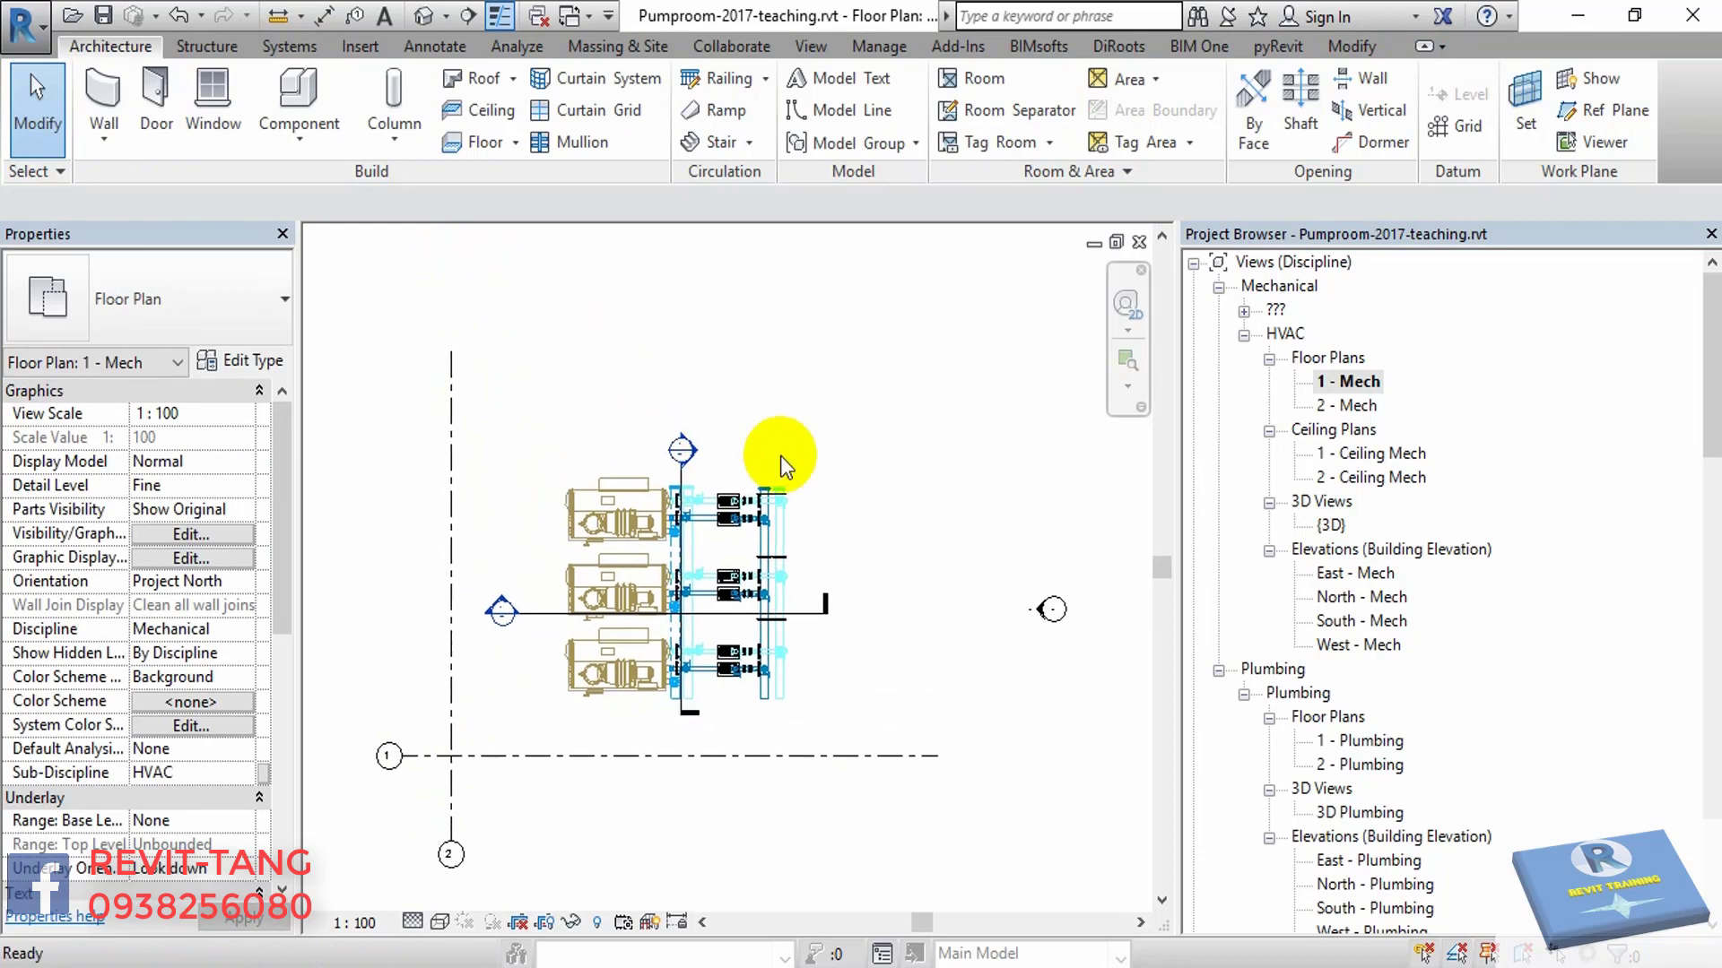
{"action": "middle_click_drag", "start_coordinate": [663, 453], "coordinate": [815, 573]}
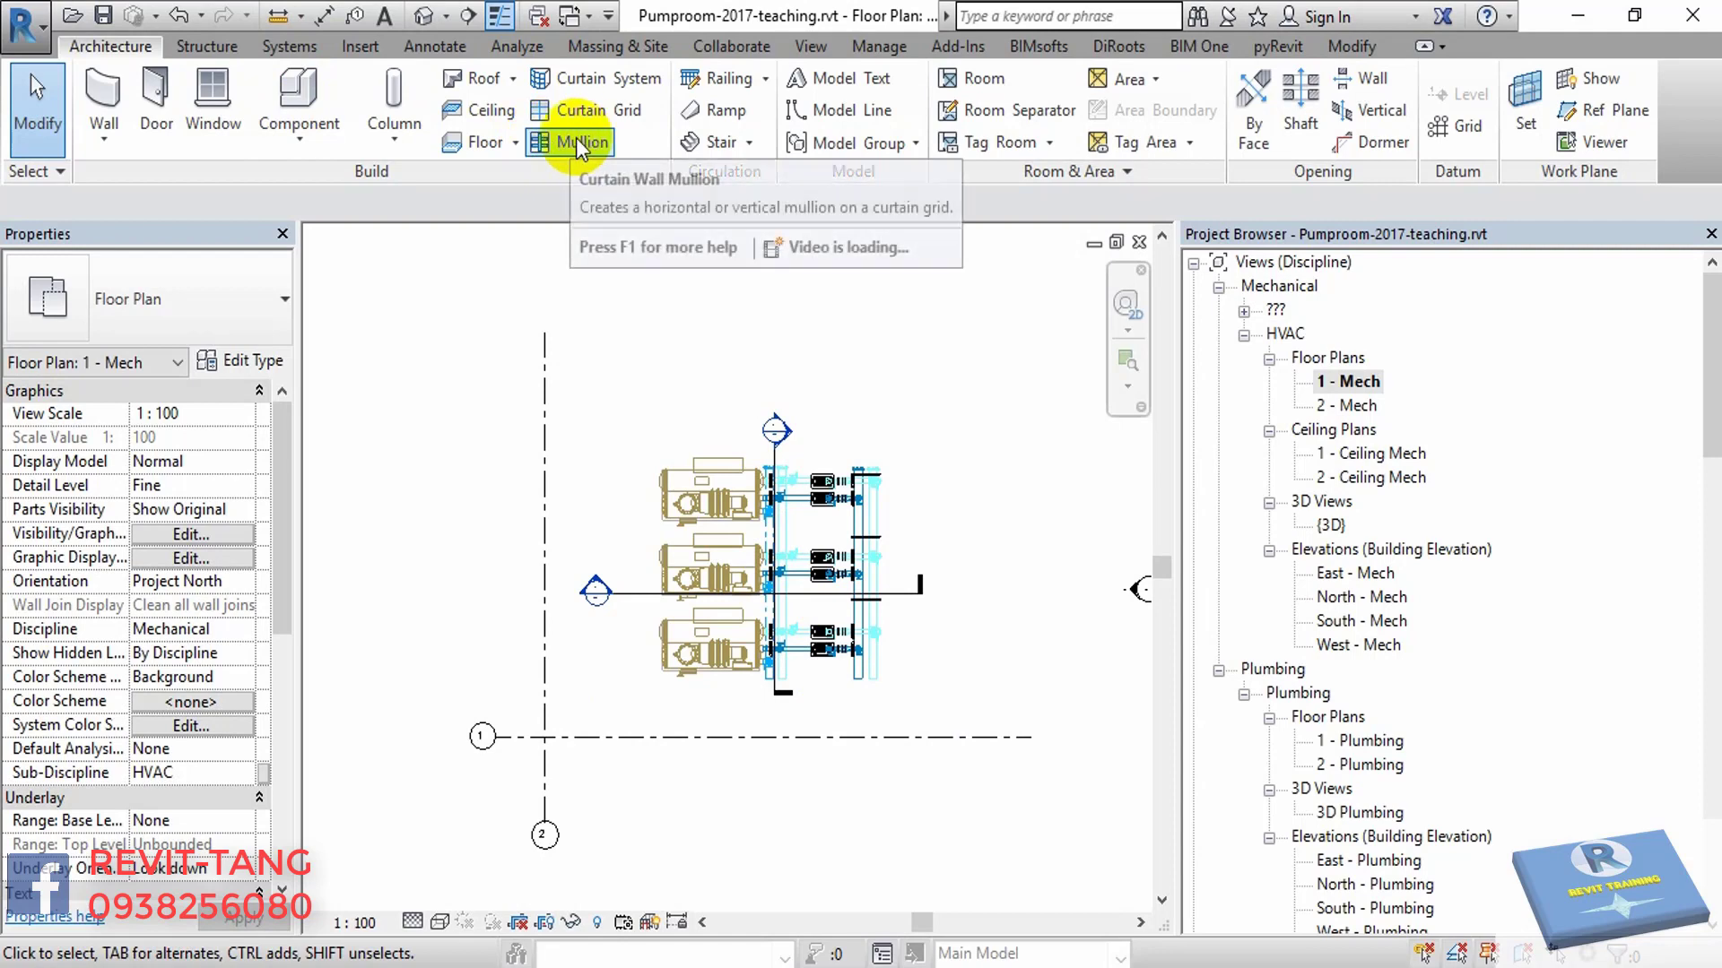
- Create a Generic 100 floor type from Generic 300mm with a 100 mm structure layer
{"action": "left_click", "coordinate": [483, 144]}
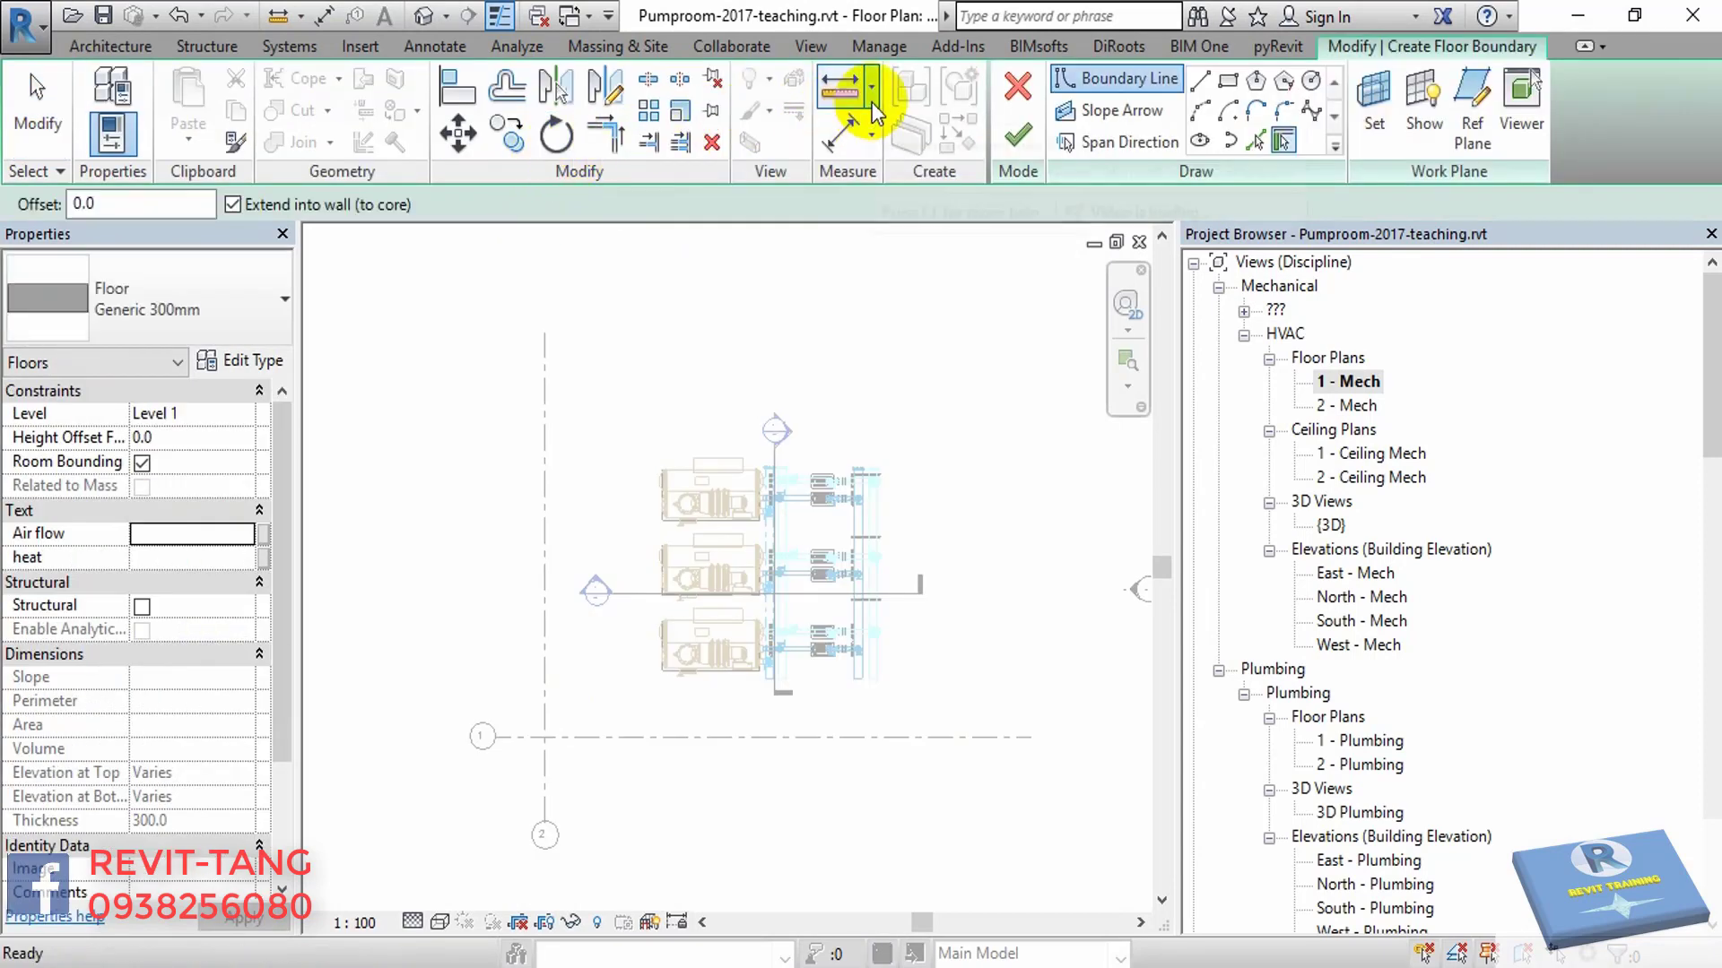
{"action": "left_click", "coordinate": [183, 319]}
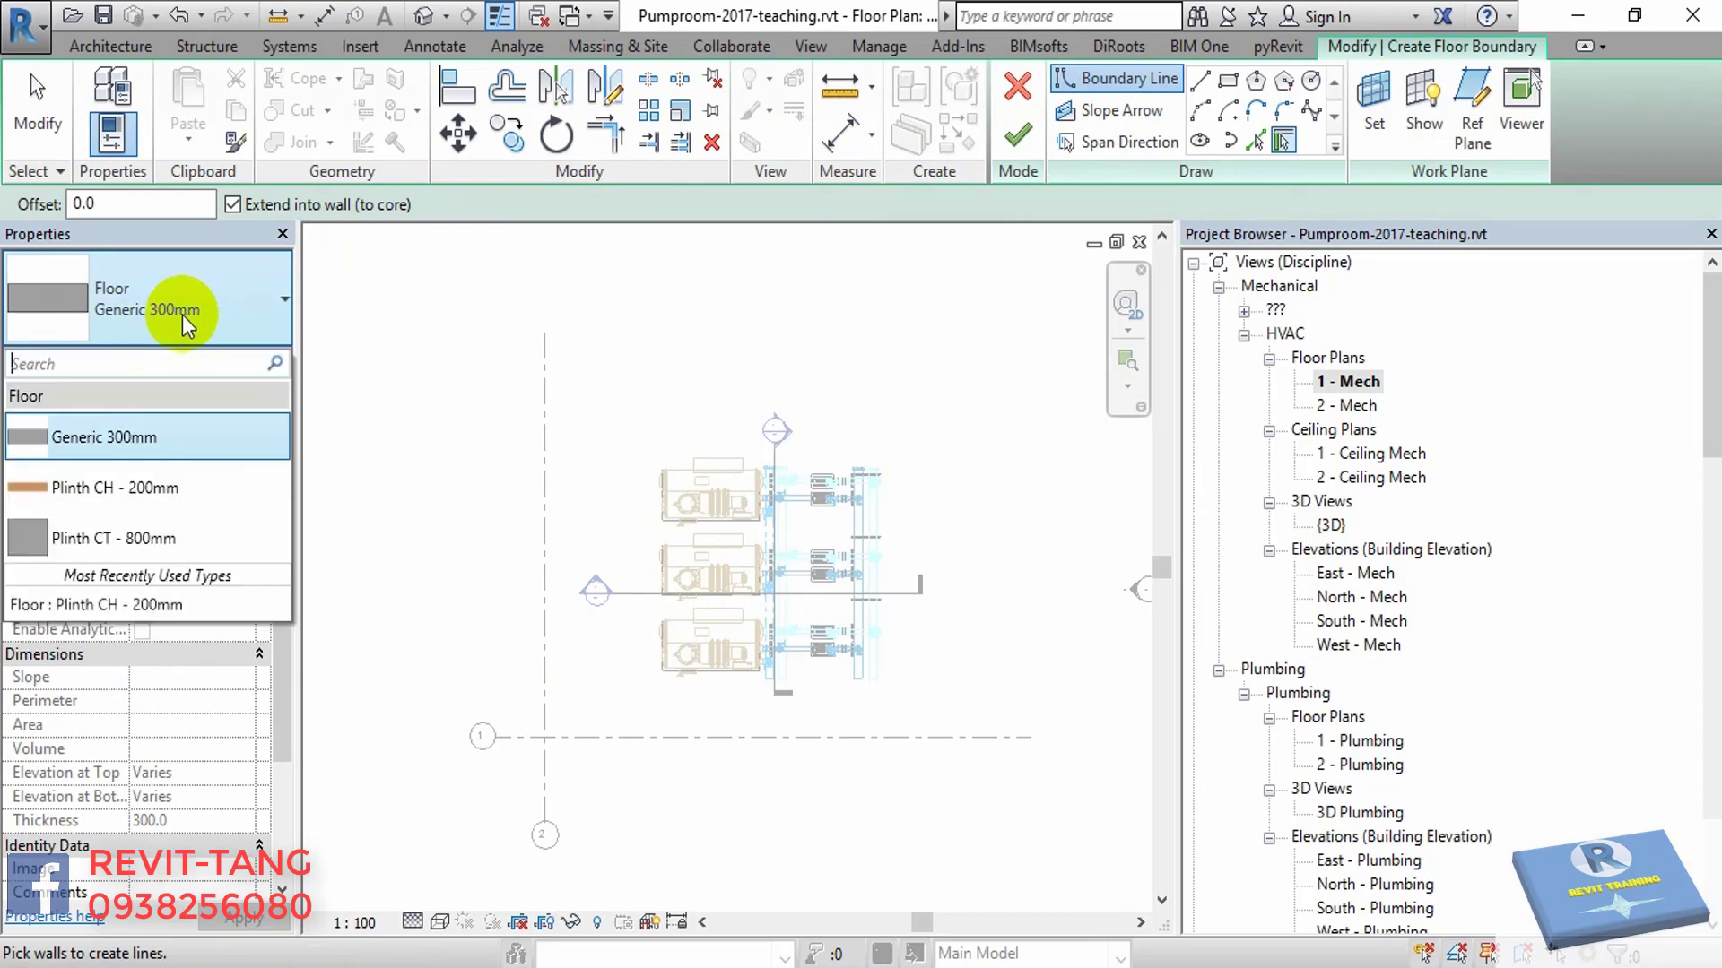
{"action": "left_click", "coordinate": [125, 434]}
{"action": "left_click", "coordinate": [206, 366]}
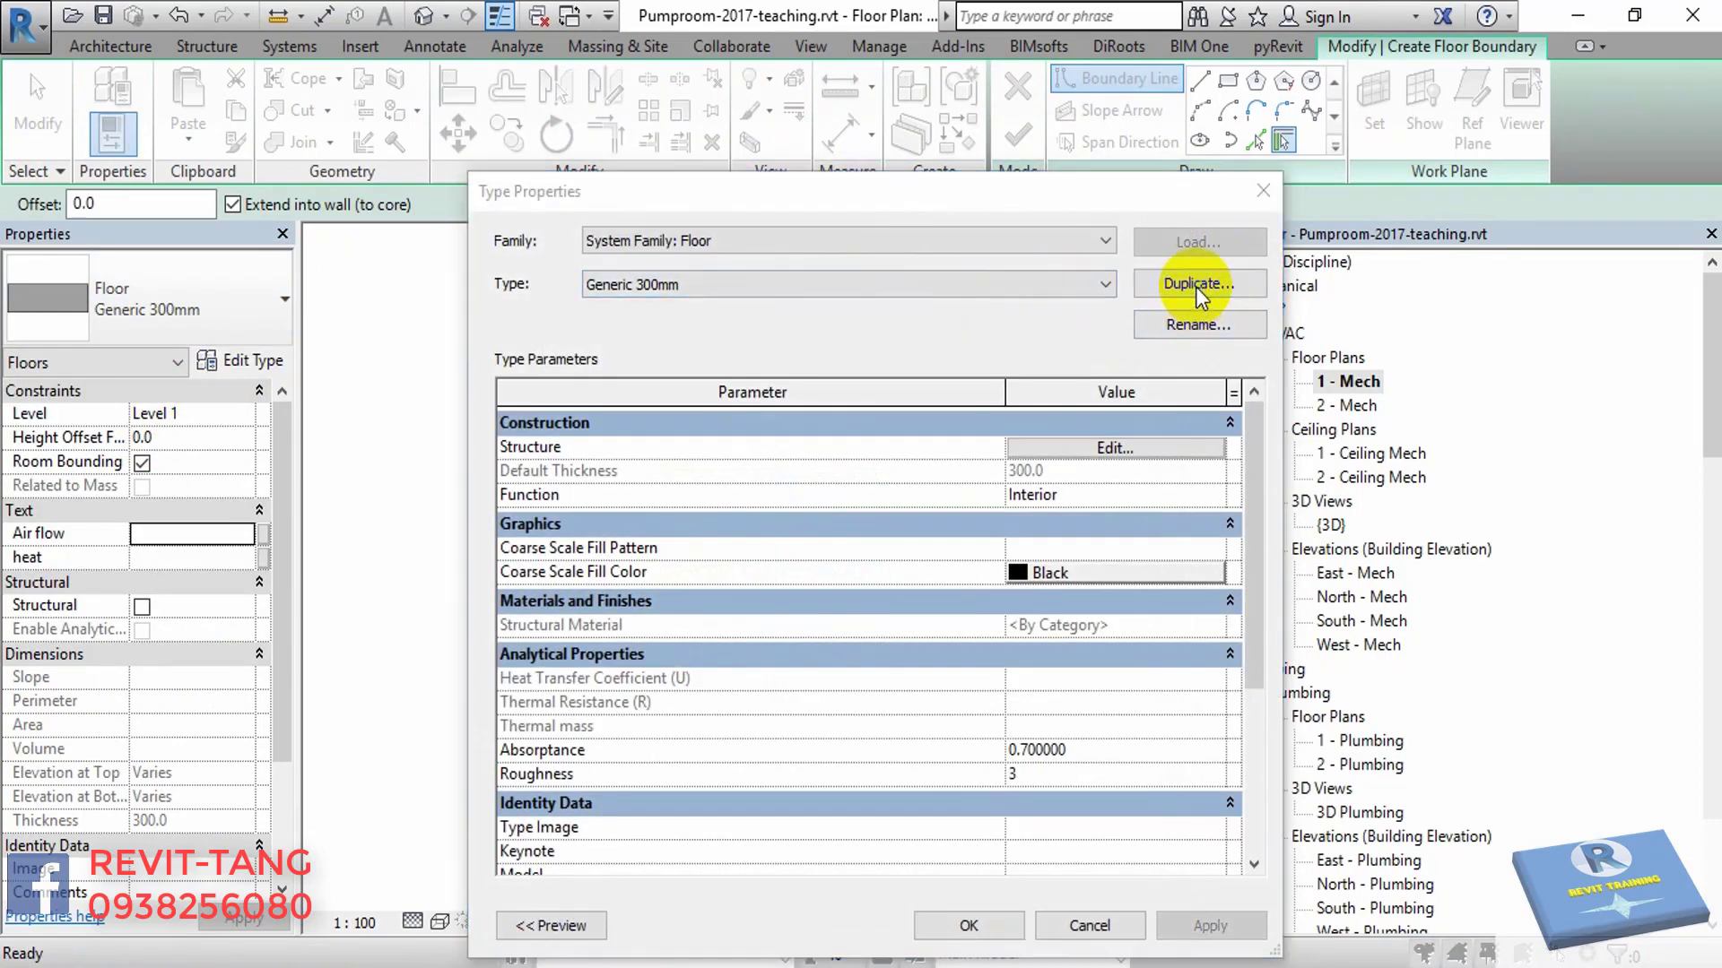
{"action": "left_click", "coordinate": [1198, 285]}
{"action": "left_click_drag", "start_coordinate": [881, 255], "coordinate": [809, 254]}
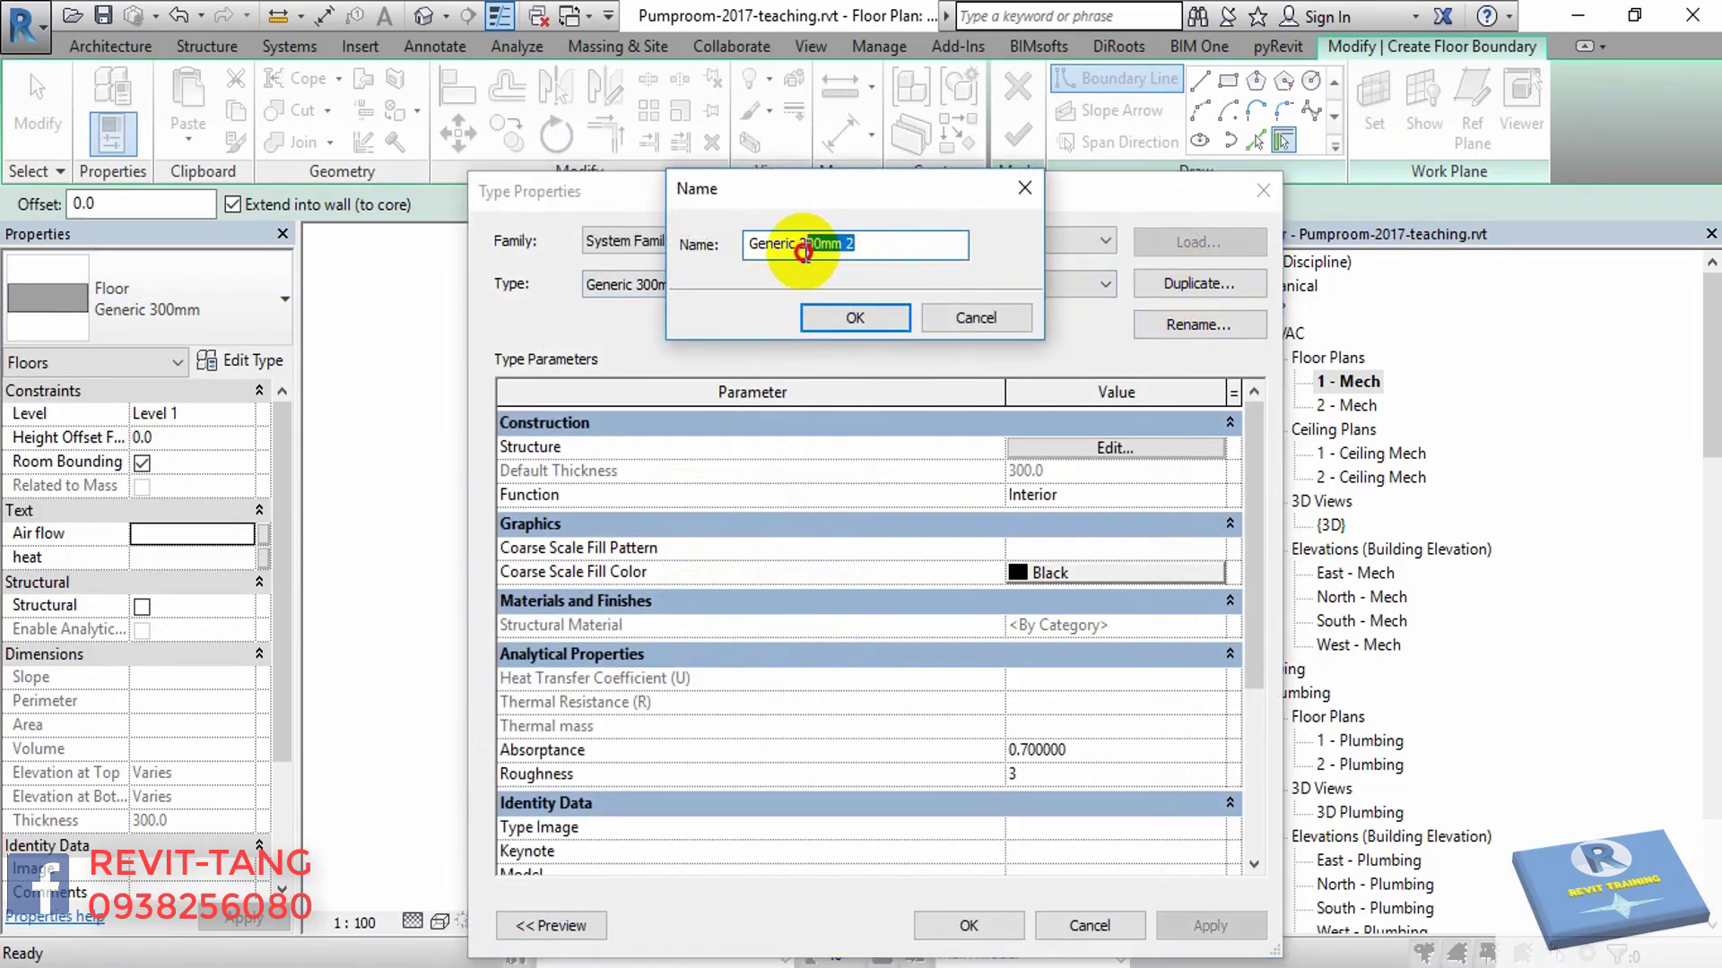
{"action": "left_click", "coordinate": [836, 309]}
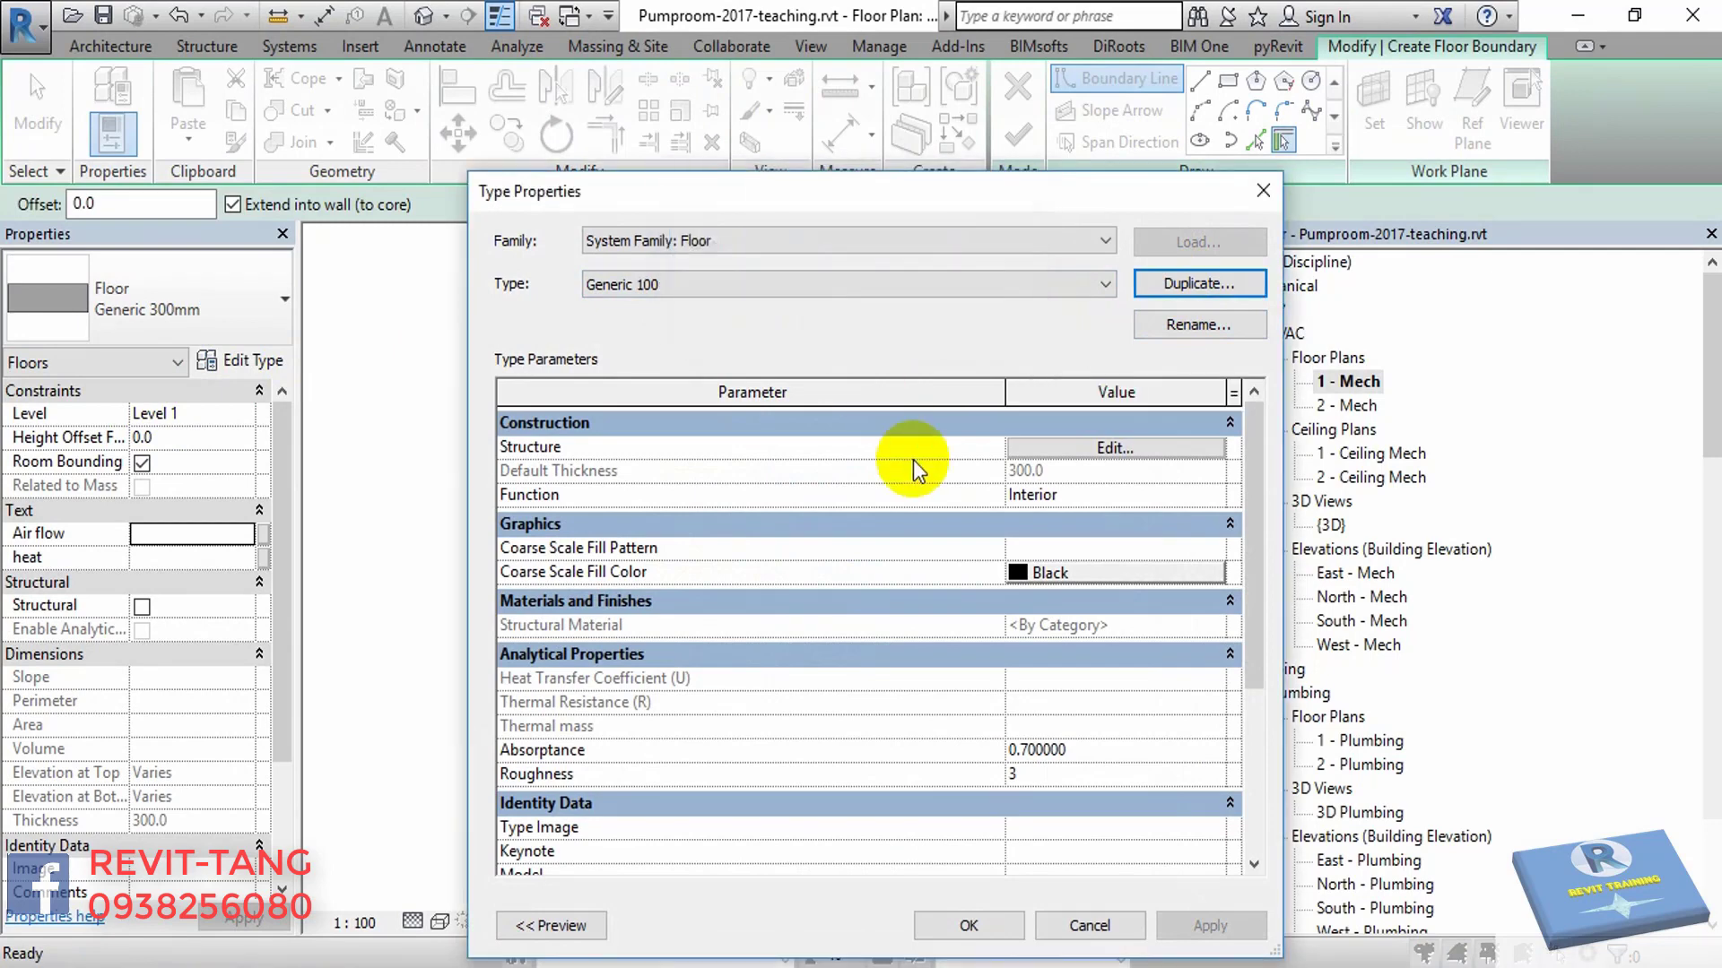
{"action": "left_click", "coordinate": [1075, 453]}
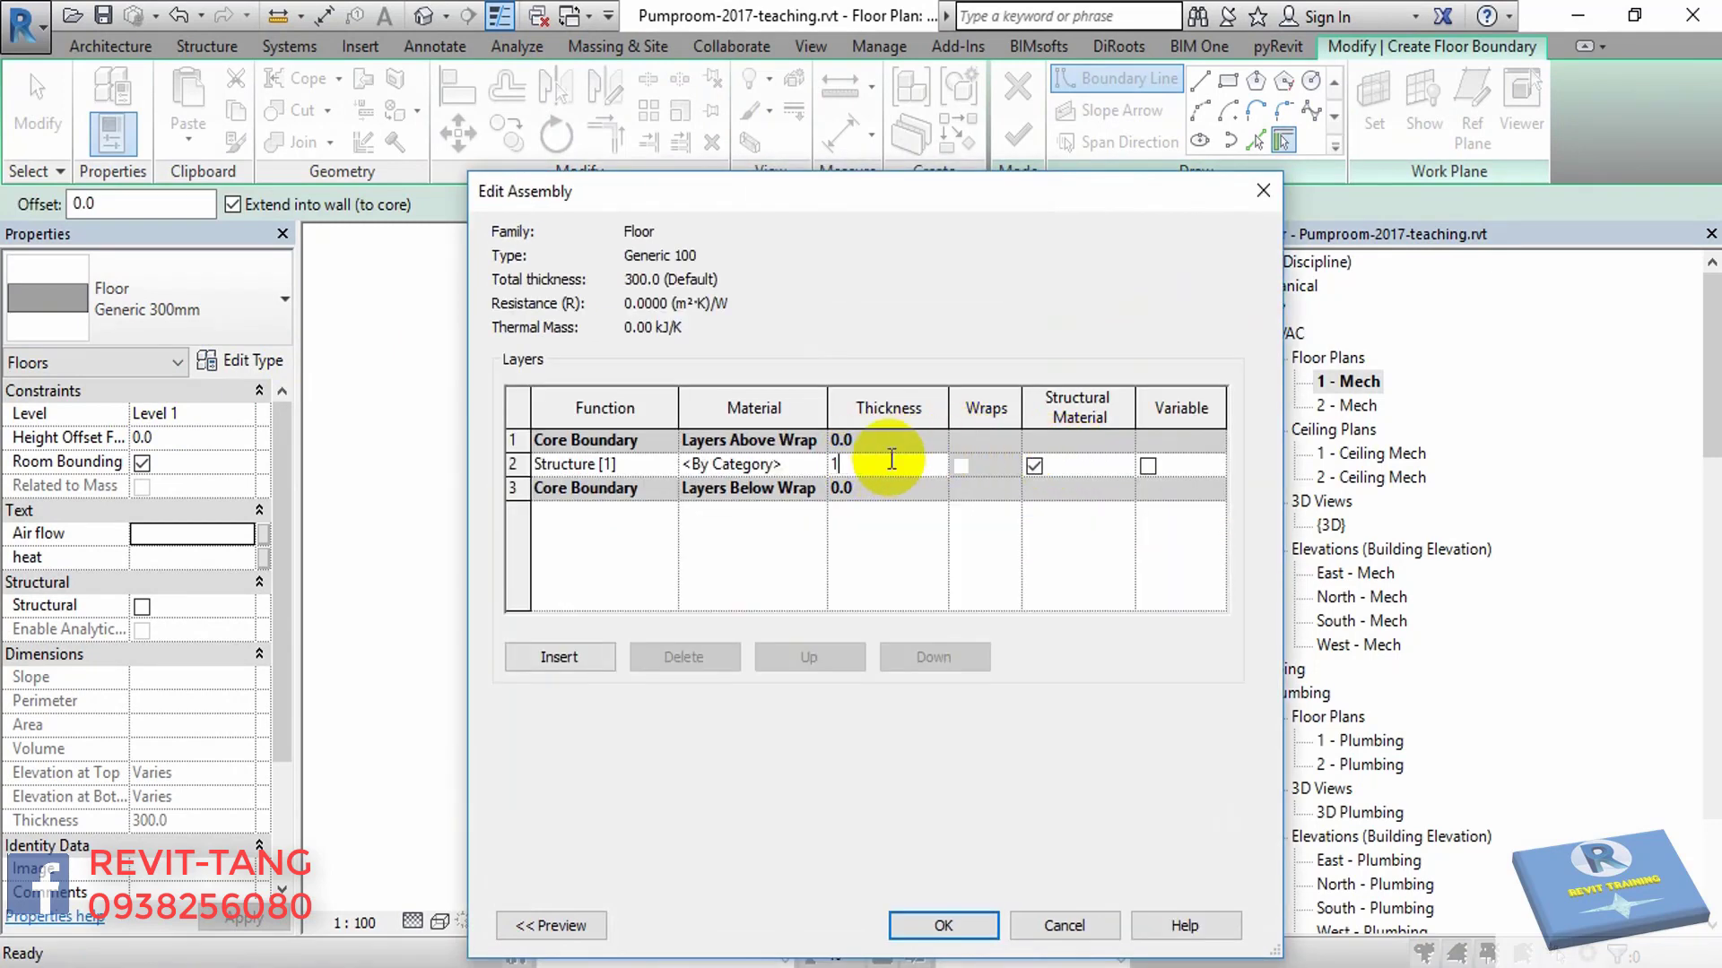
{"action": "left_click", "coordinate": [938, 923]}
{"action": "left_click", "coordinate": [964, 928]}
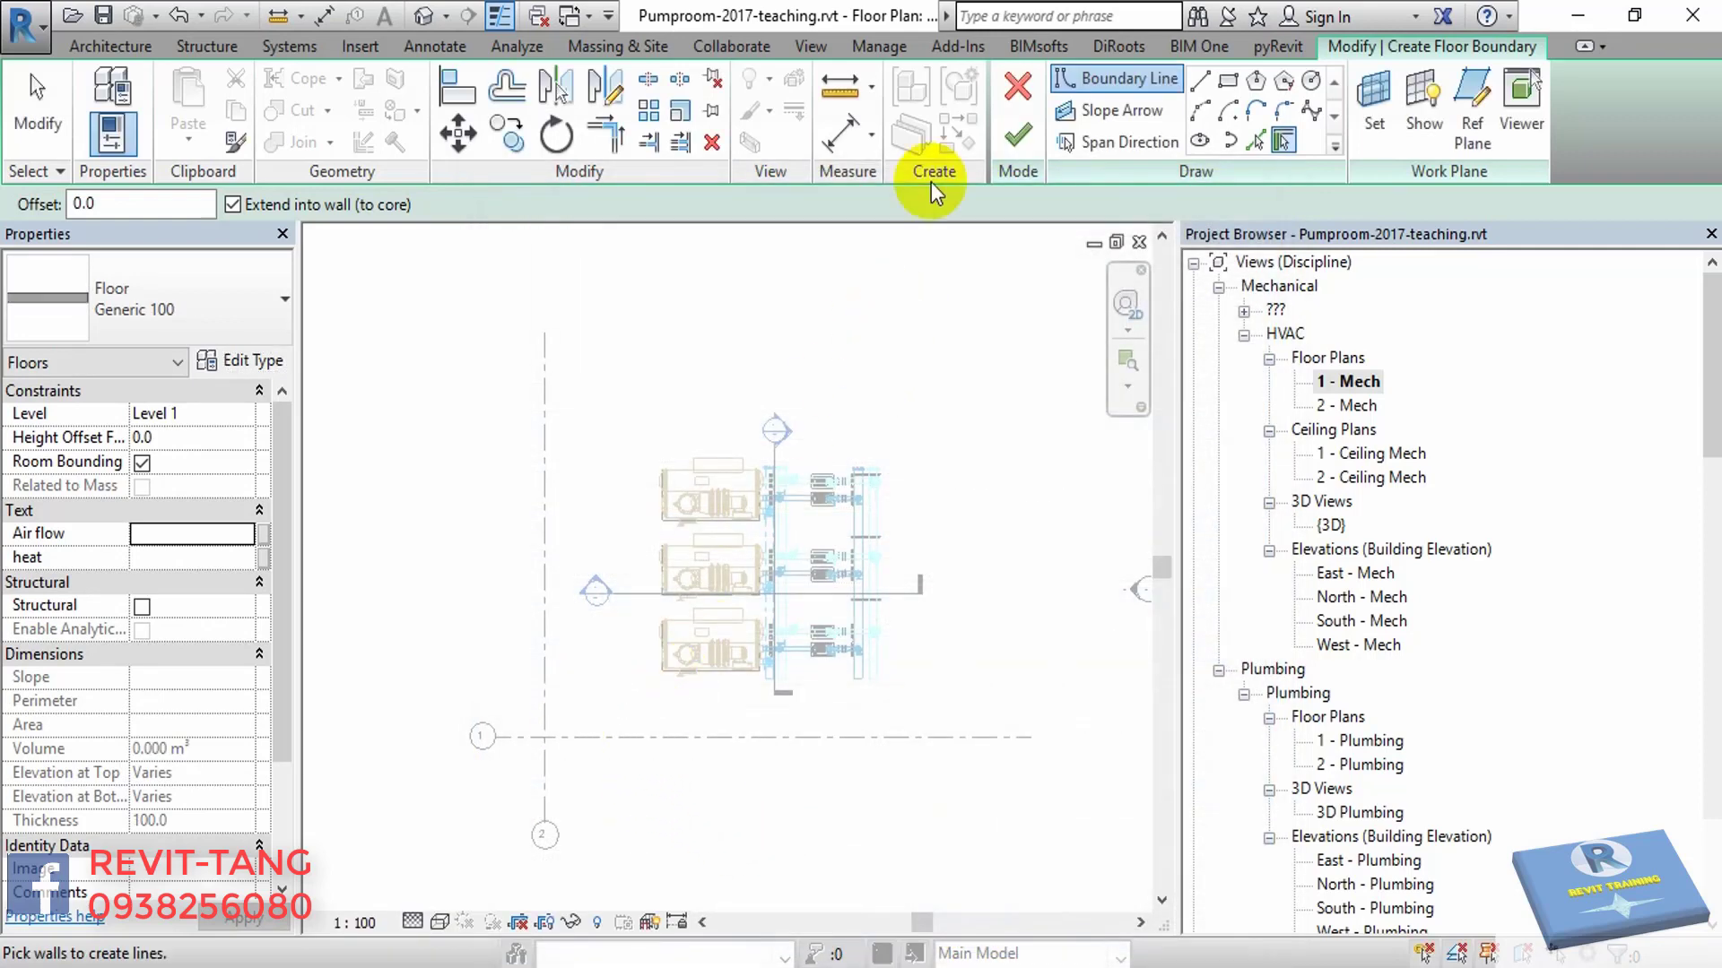
- Draw a 24000 × 20000 rectangular floor from the grid 1/2 intersection and finish it
{"action": "left_click", "coordinate": [1227, 80]}
{"action": "left_click", "coordinate": [544, 737]}
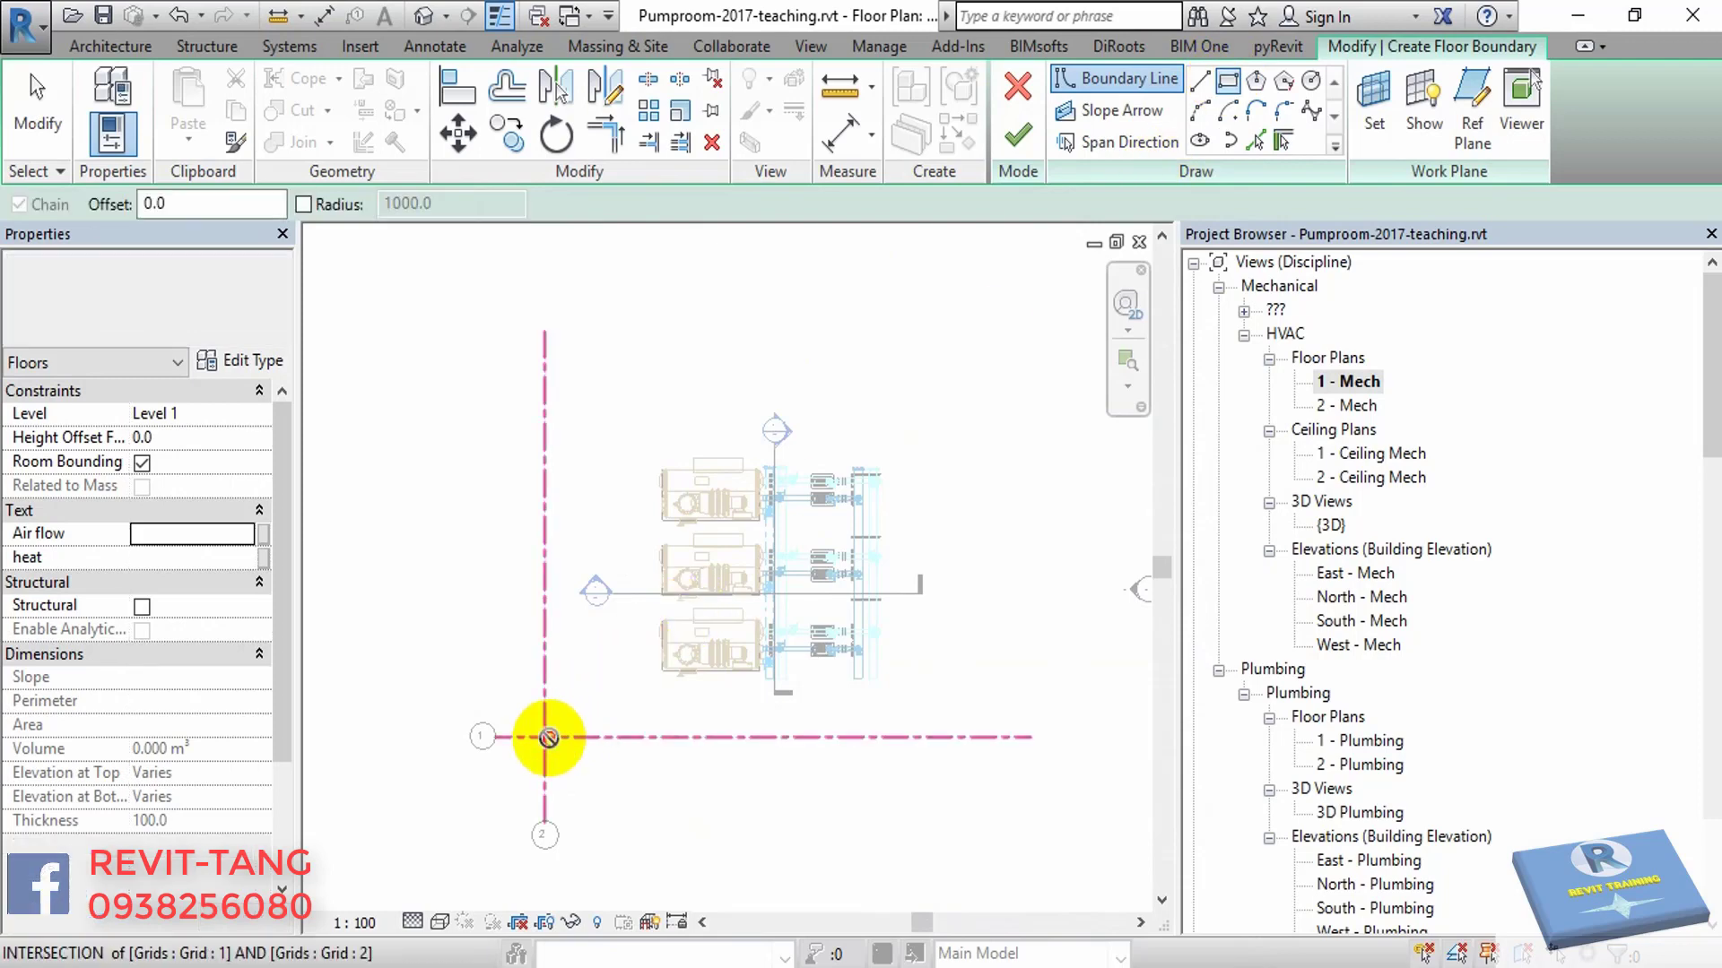
{"action": "left_click", "coordinate": [1010, 328]}
{"action": "left_click", "coordinate": [1017, 136]}
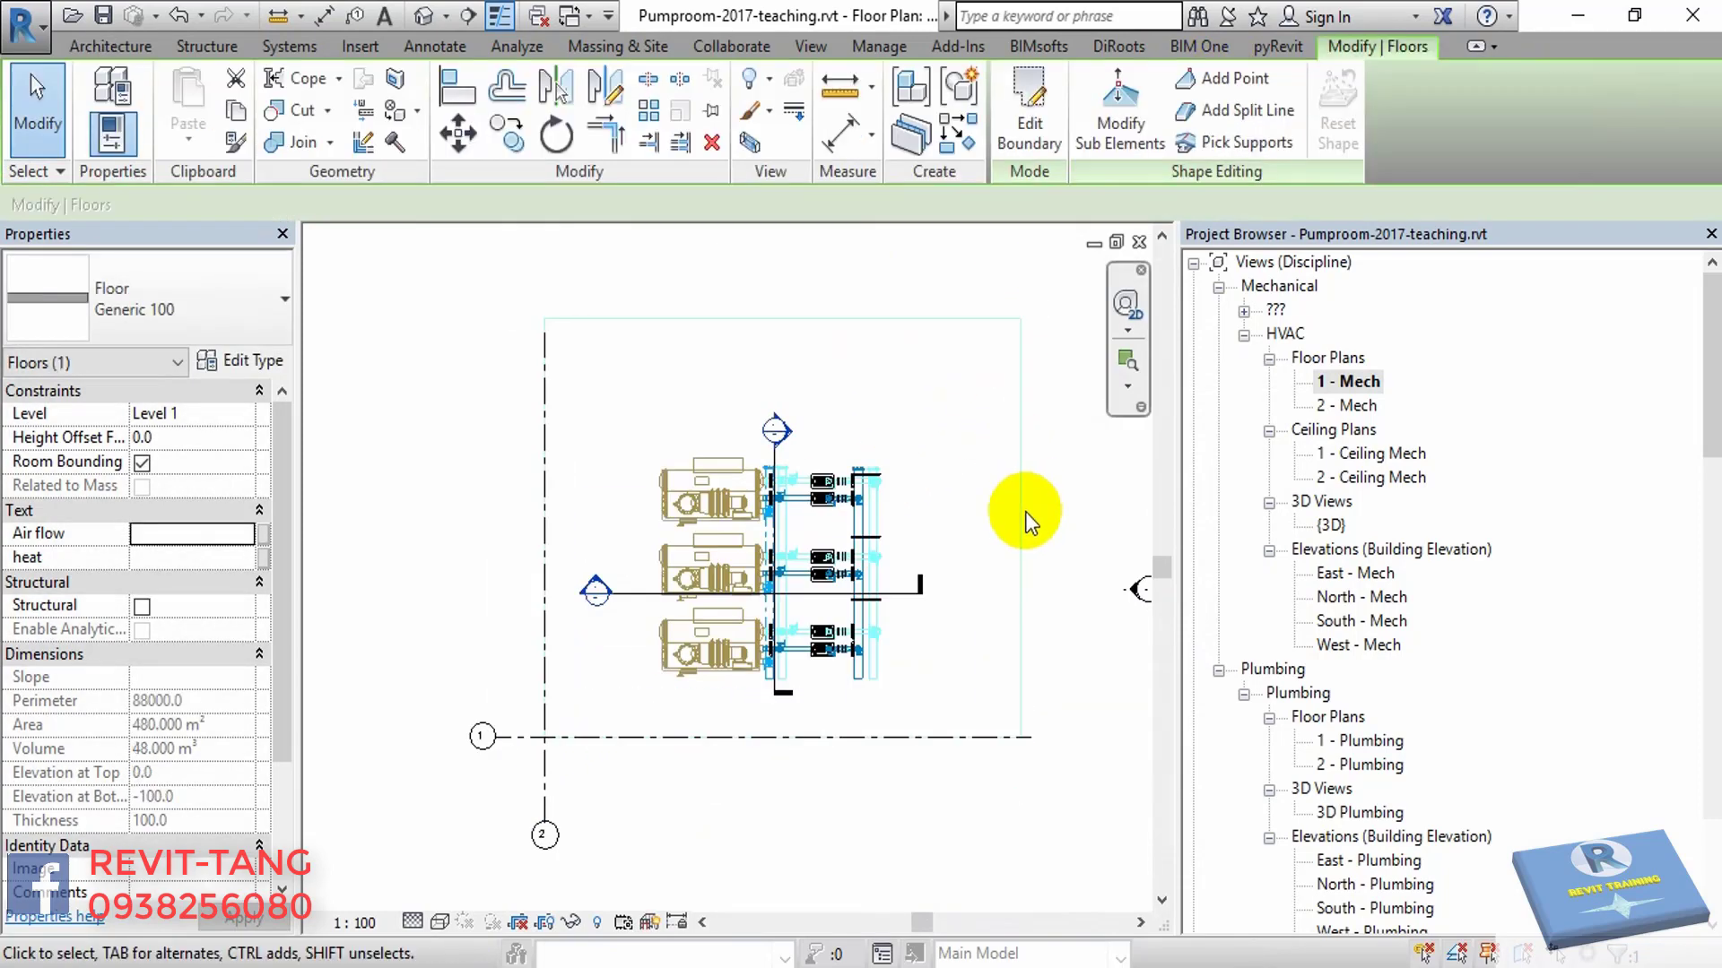
{"action": "left_click", "coordinate": [1025, 511]}
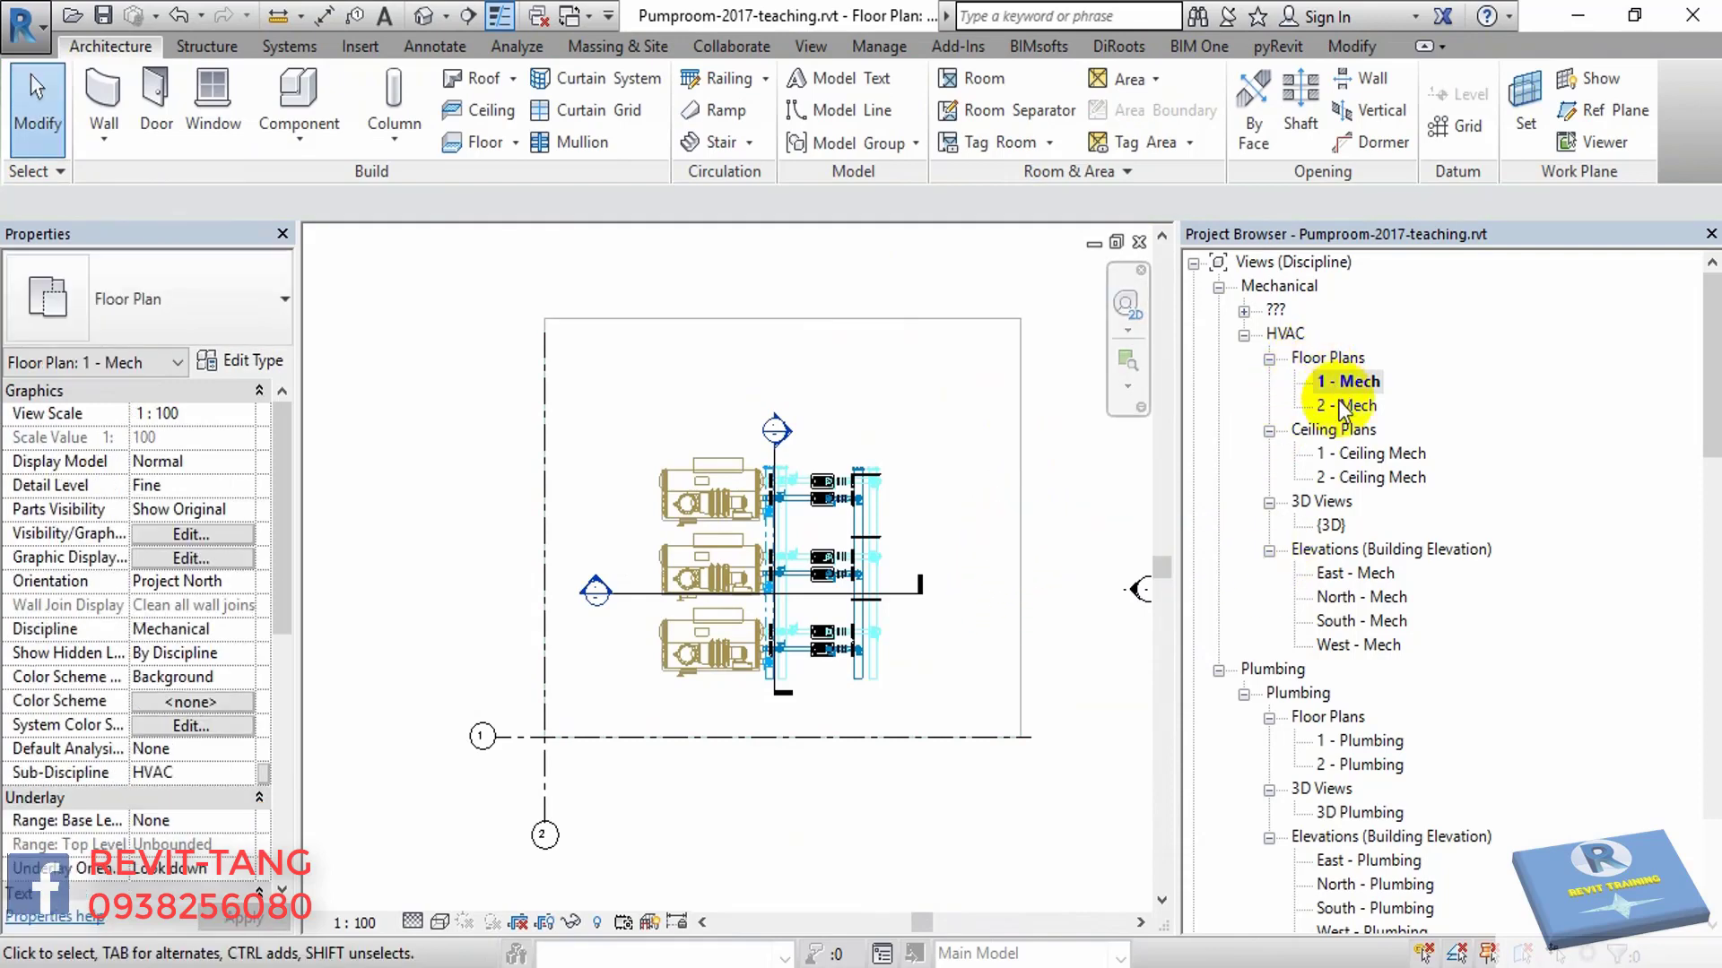
- Open the North - Mech elevation and select the Level 1 line
{"action": "double_click", "coordinate": [1353, 596]}
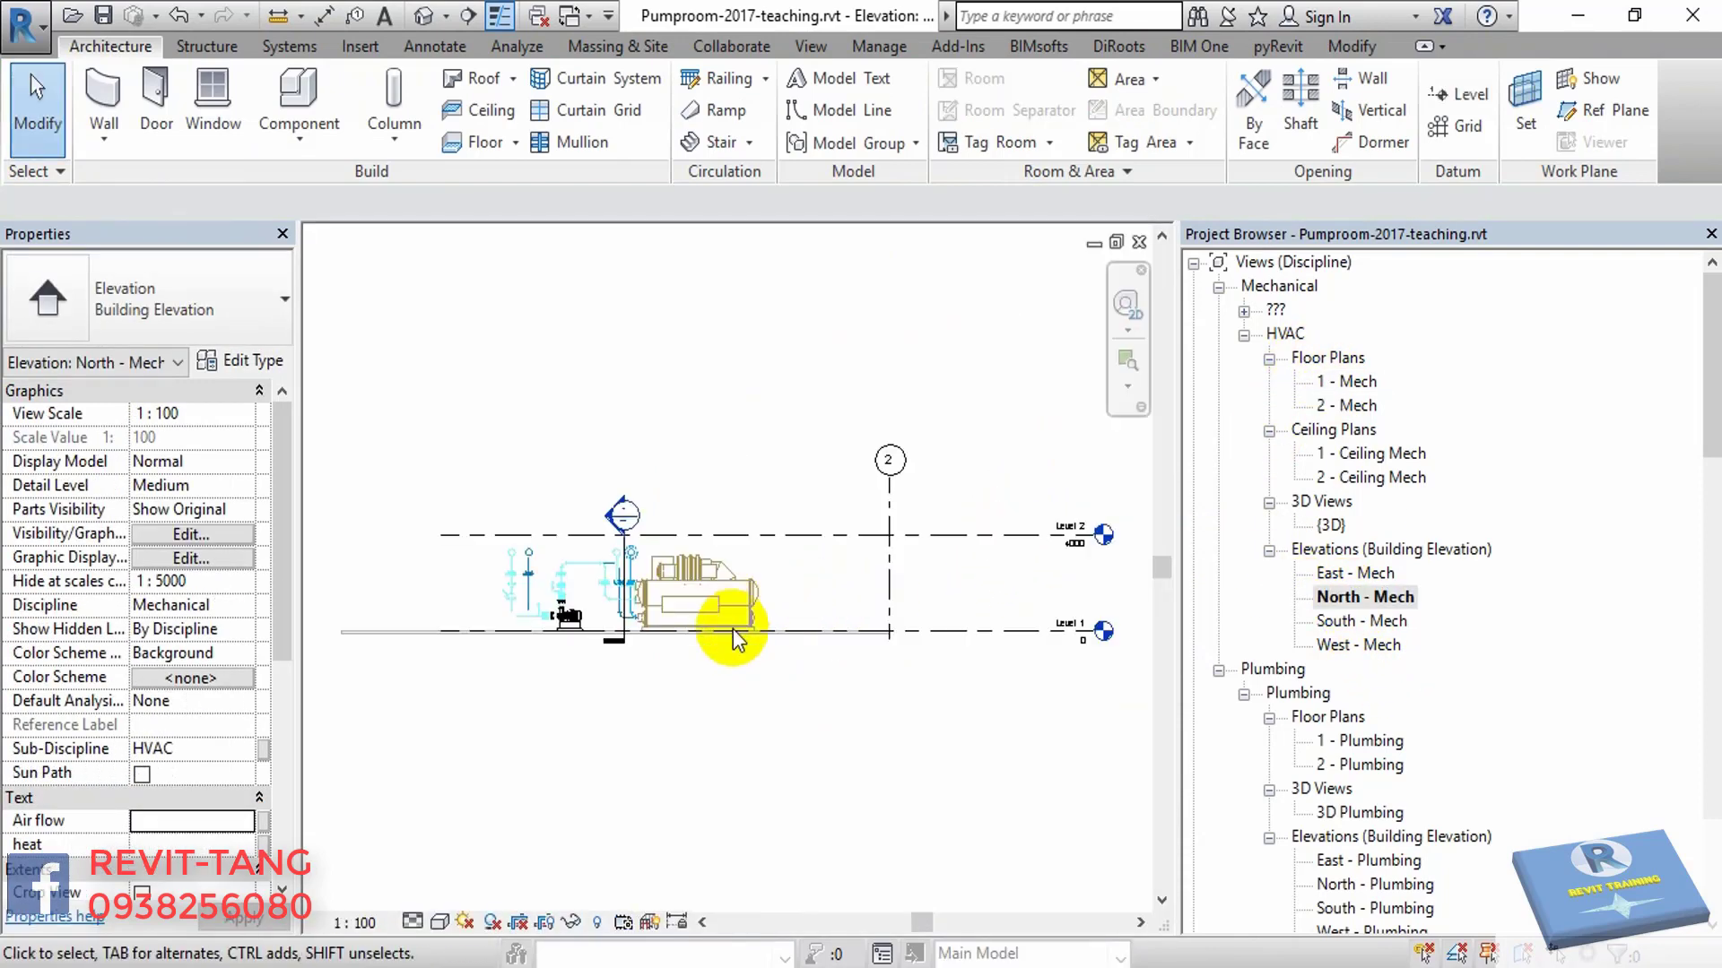
{"action": "middle_click_drag", "start_coordinate": [997, 626], "coordinate": [1007, 628]}
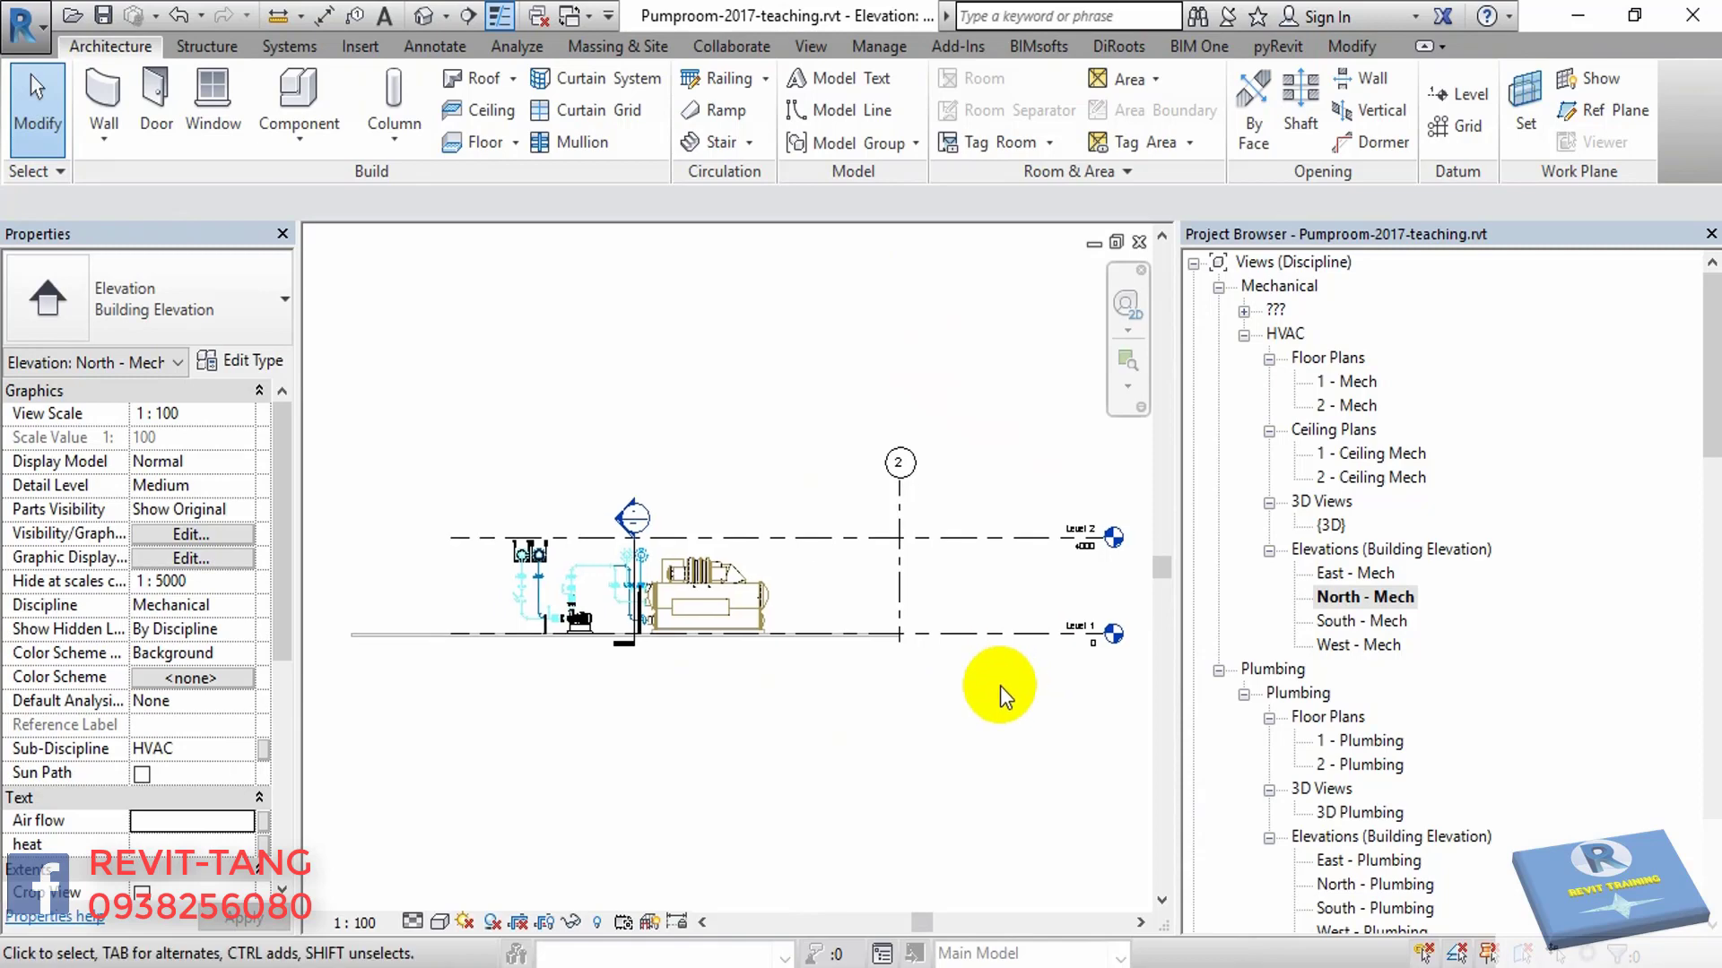
{"action": "left_click", "coordinate": [1014, 635]}
{"action": "scroll", "coordinate": [1007, 642], "scroll_direction": "up", "scroll_amount": 2}
{"action": "scroll", "coordinate": [879, 569], "scroll_direction": "down", "scroll_amount": 1}
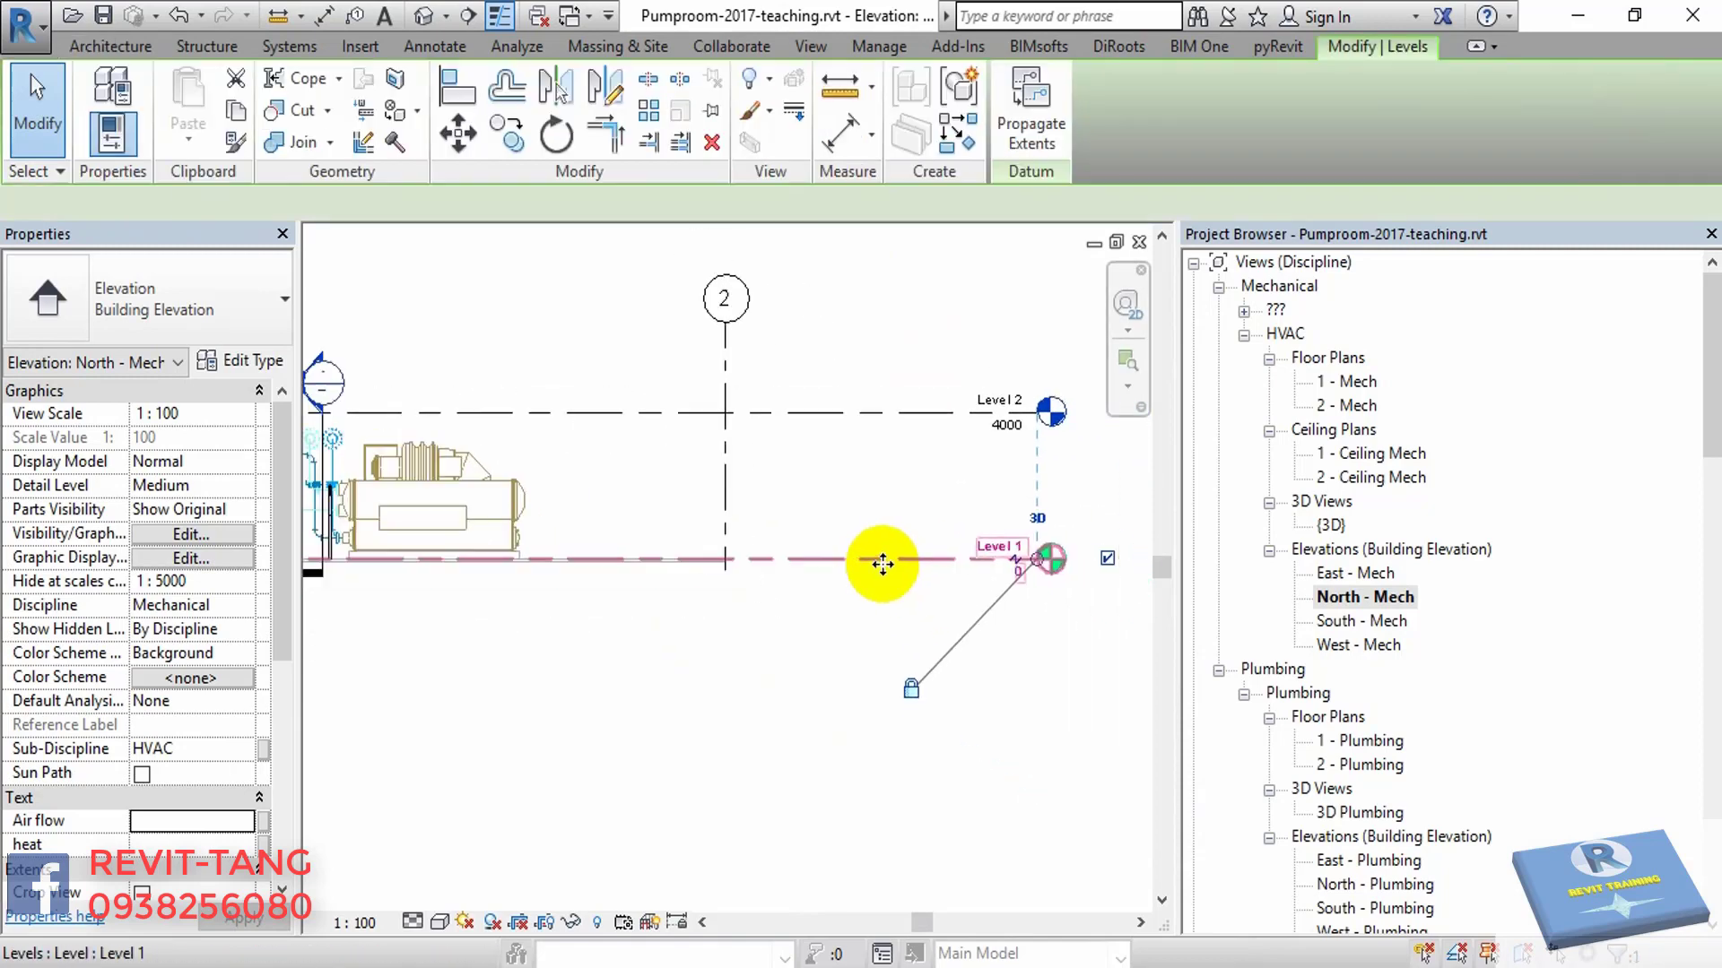
{"action": "middle_click_drag", "start_coordinate": [974, 648], "coordinate": [976, 642]}
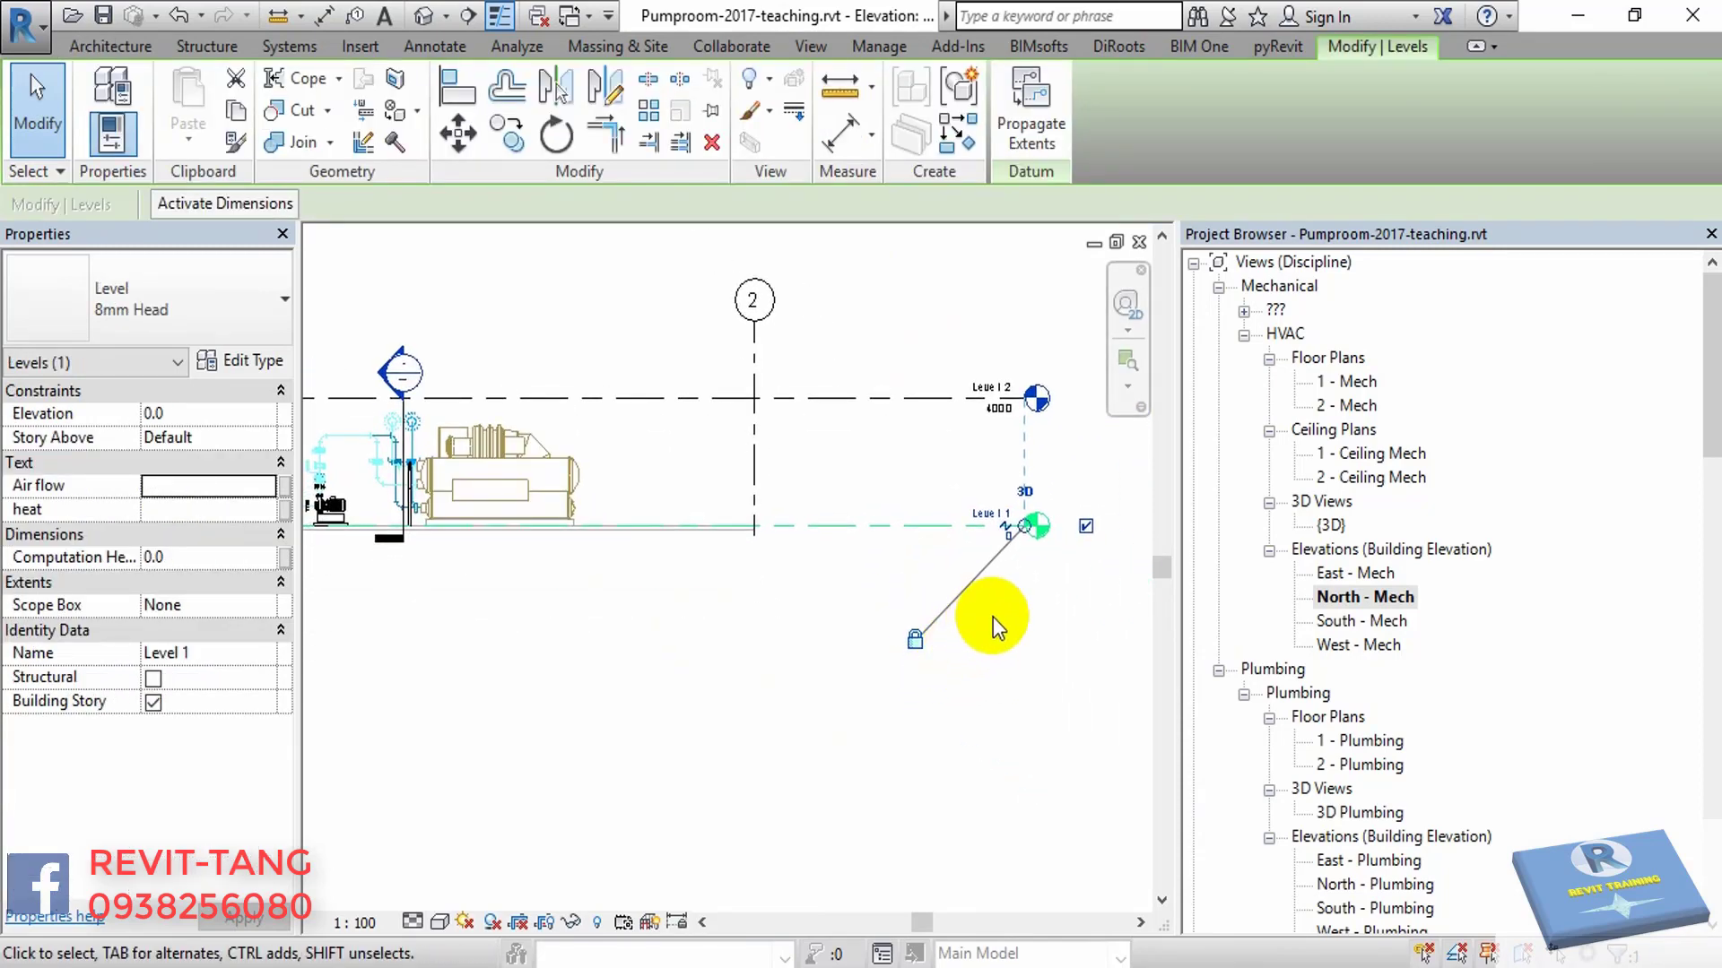
- Draw a new level, Level 3, below Level 1 in the North - Mech elevation
{"action": "key", "text": "l"}
{"action": "key", "text": "l"}
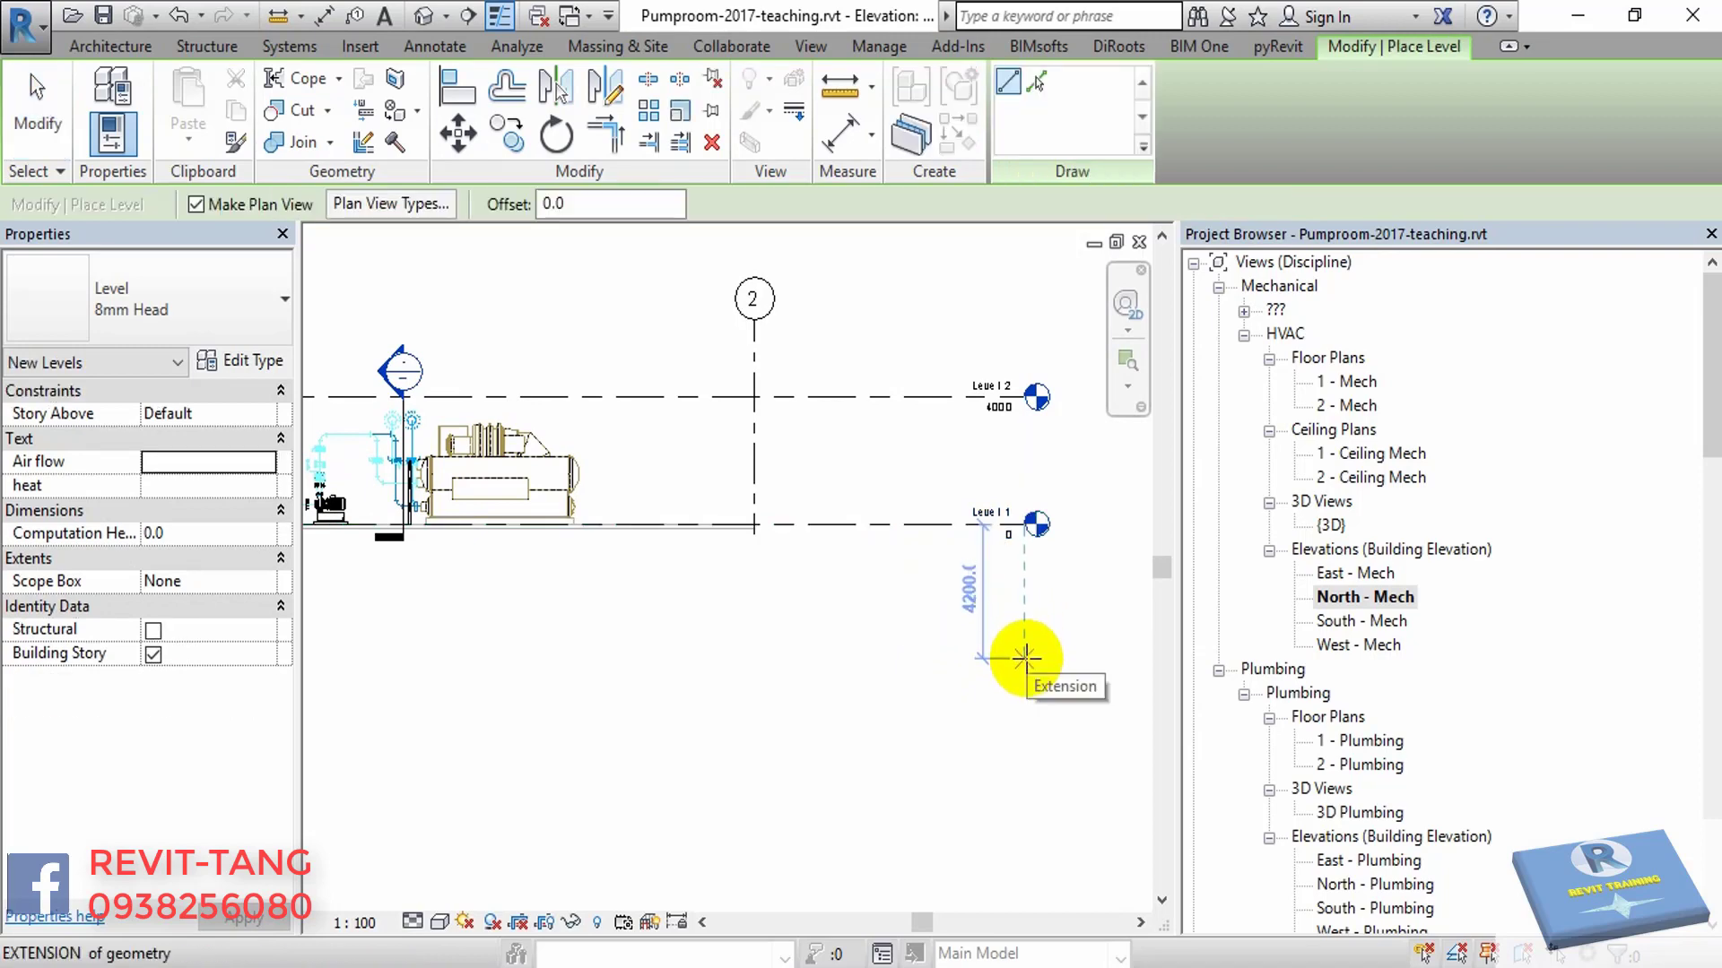
{"action": "left_click", "coordinate": [1024, 657]}
{"action": "middle_click_drag", "start_coordinate": [838, 674], "coordinate": [1106, 674]}
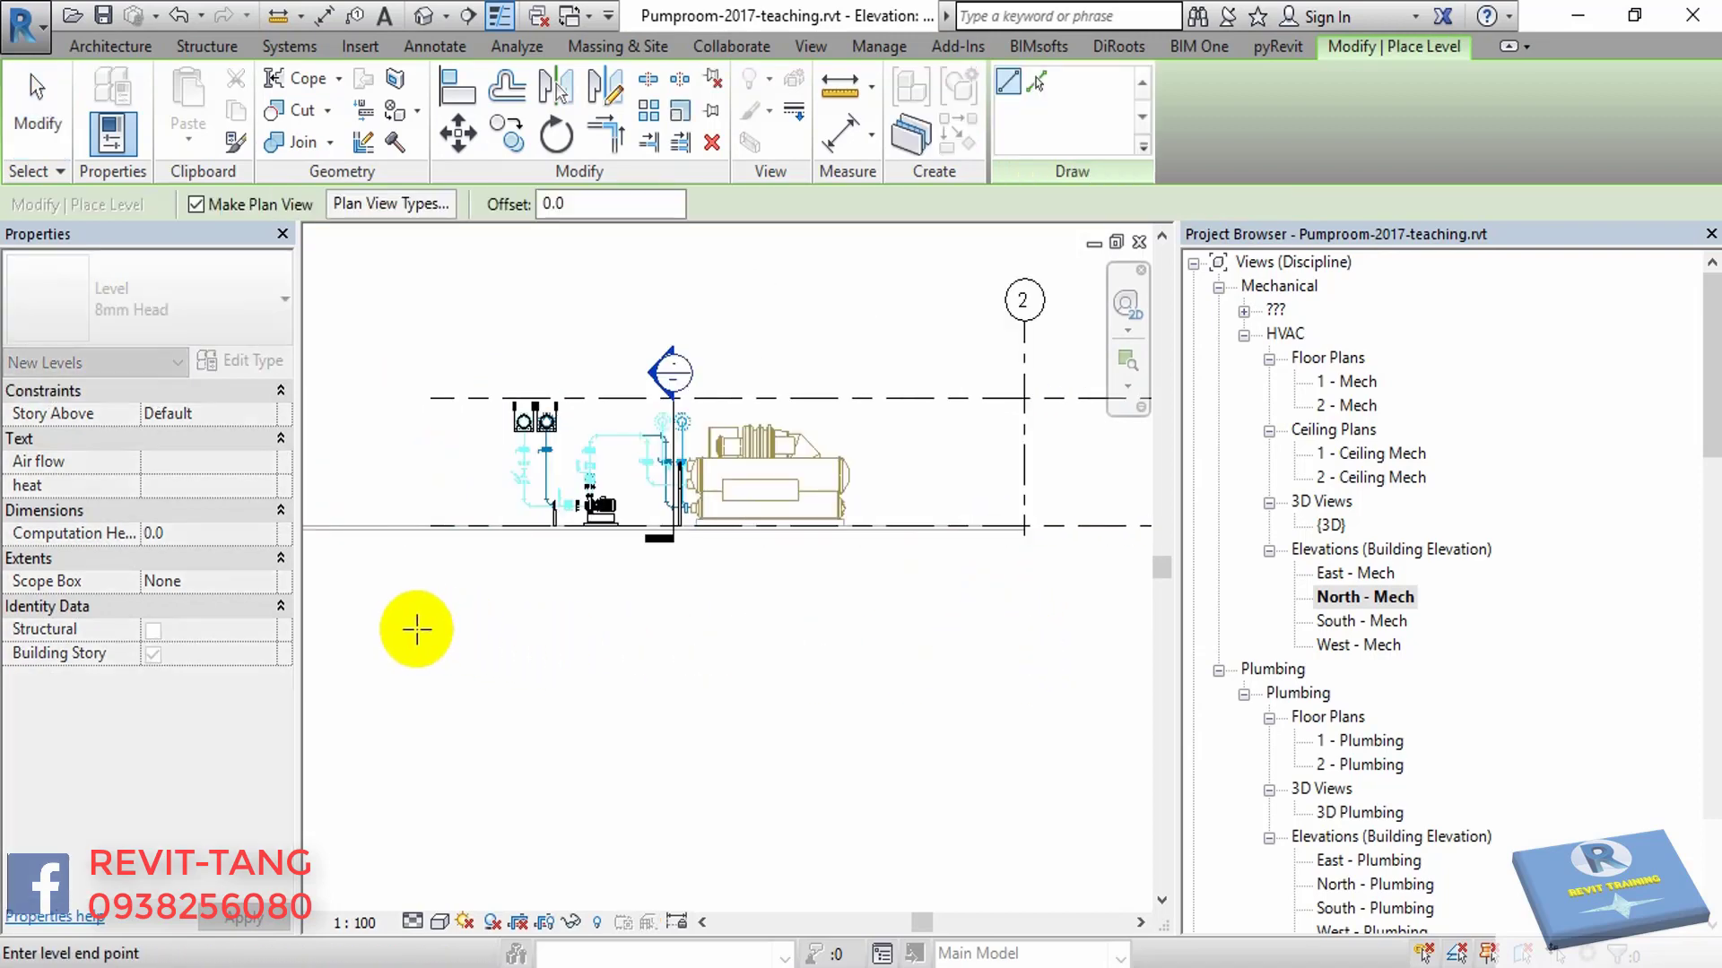
{"action": "scroll", "coordinate": [404, 647], "scroll_direction": "down", "scroll_amount": 2}
{"action": "middle_click_drag", "start_coordinate": [377, 653], "coordinate": [523, 668]}
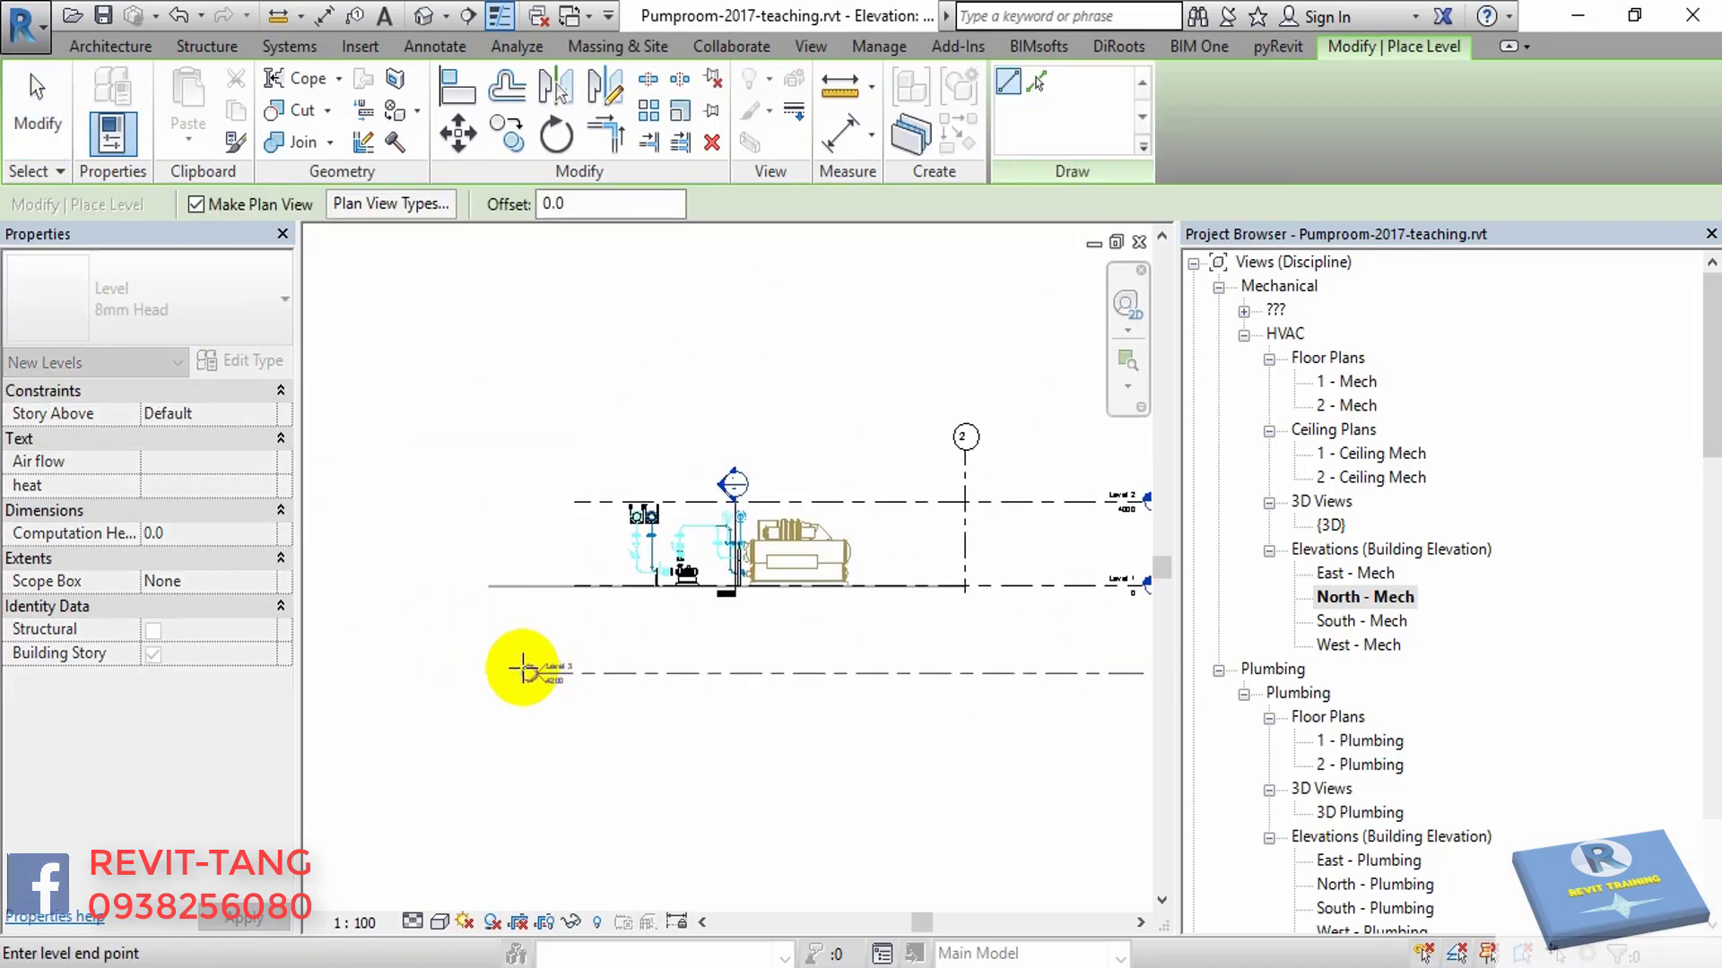
{"action": "left_click", "coordinate": [523, 668]}
{"action": "key", "text": "Escape"}
{"action": "key", "text": "Escape"}
- Set Level 3's elevation to -4000
{"action": "scroll", "coordinate": [807, 695], "scroll_direction": "up", "scroll_amount": 3}
{"action": "left_click", "coordinate": [843, 695]}
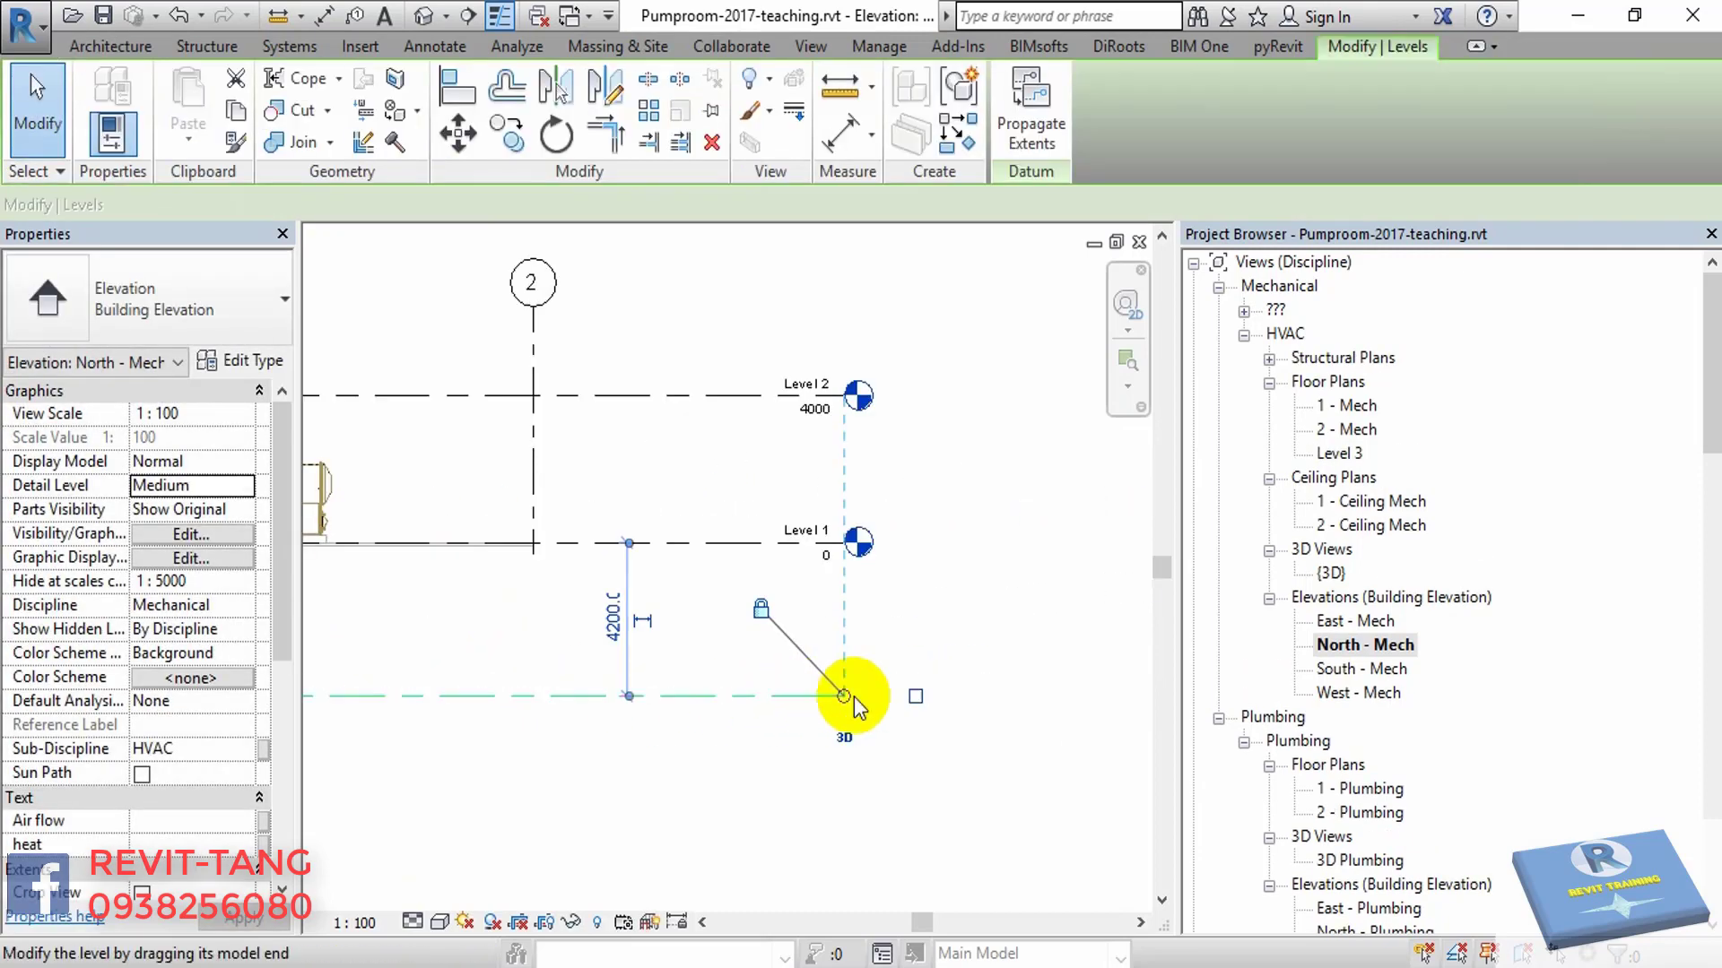
{"action": "left_click", "coordinate": [916, 696]}
{"action": "scroll", "coordinate": [866, 702], "scroll_direction": "up", "scroll_amount": 2}
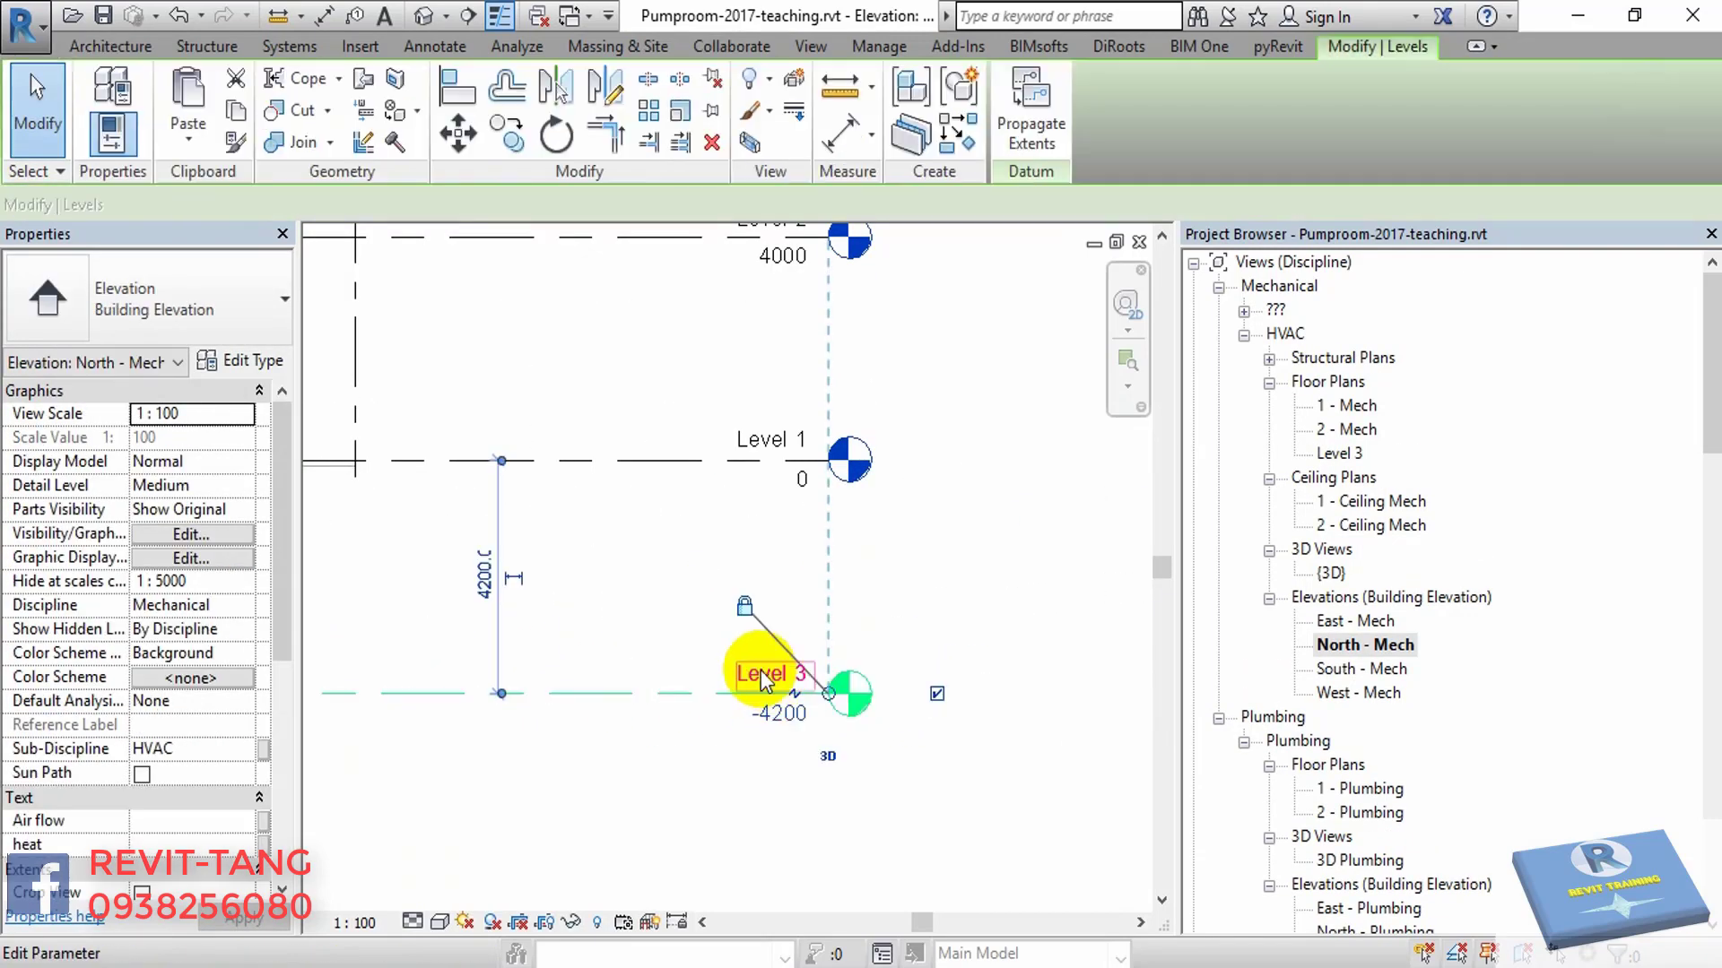
{"action": "left_click", "coordinate": [771, 714]}
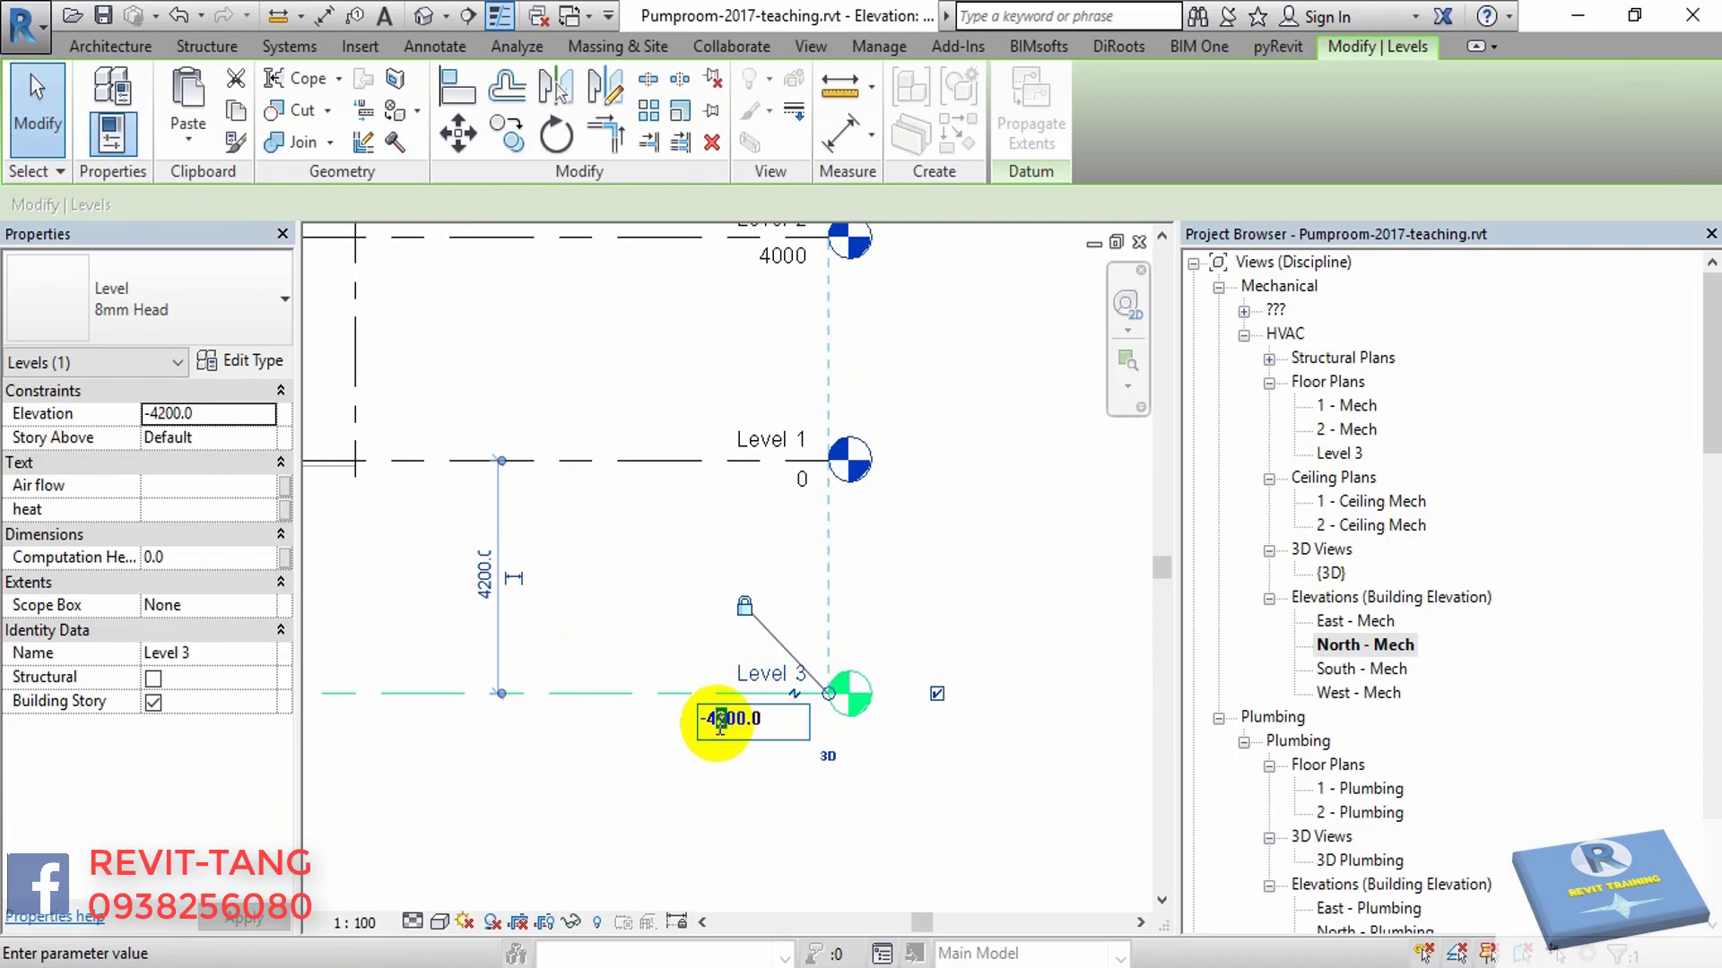
{"action": "key", "text": "Return"}
- Rename Level 3 to Floor plan, renaming its matching views too, then deselect it
{"action": "left_click", "coordinate": [807, 830]}
{"action": "left_click", "coordinate": [768, 663]}
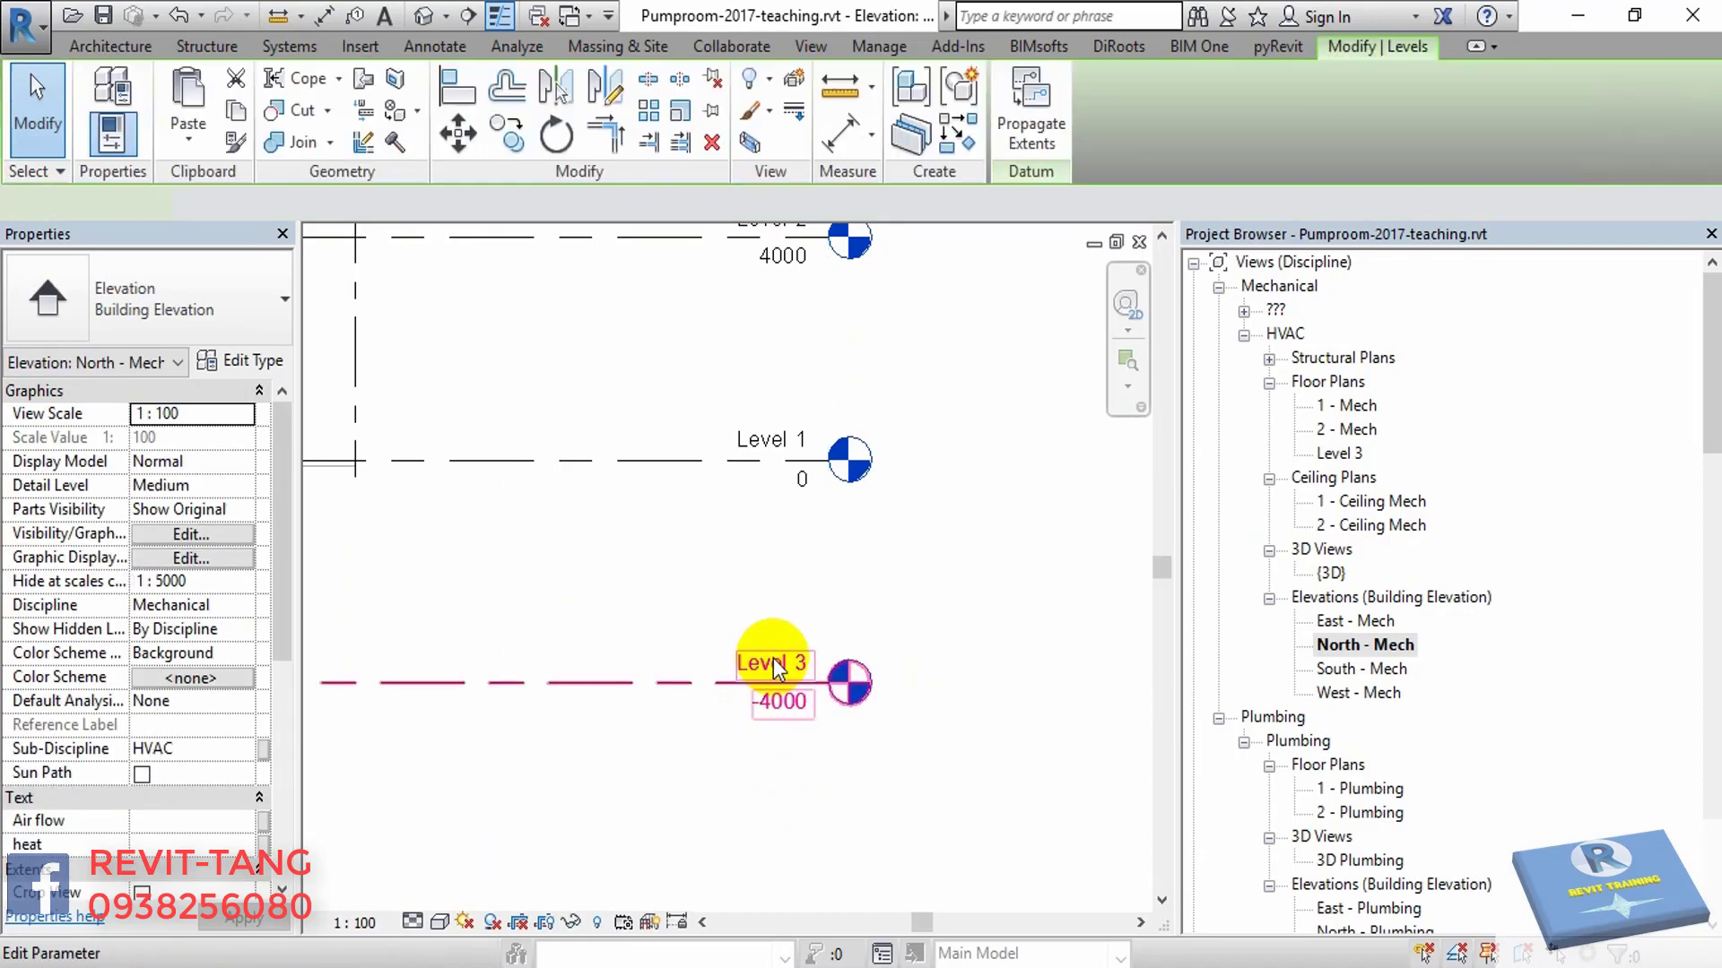
{"action": "type", "text": "f"}
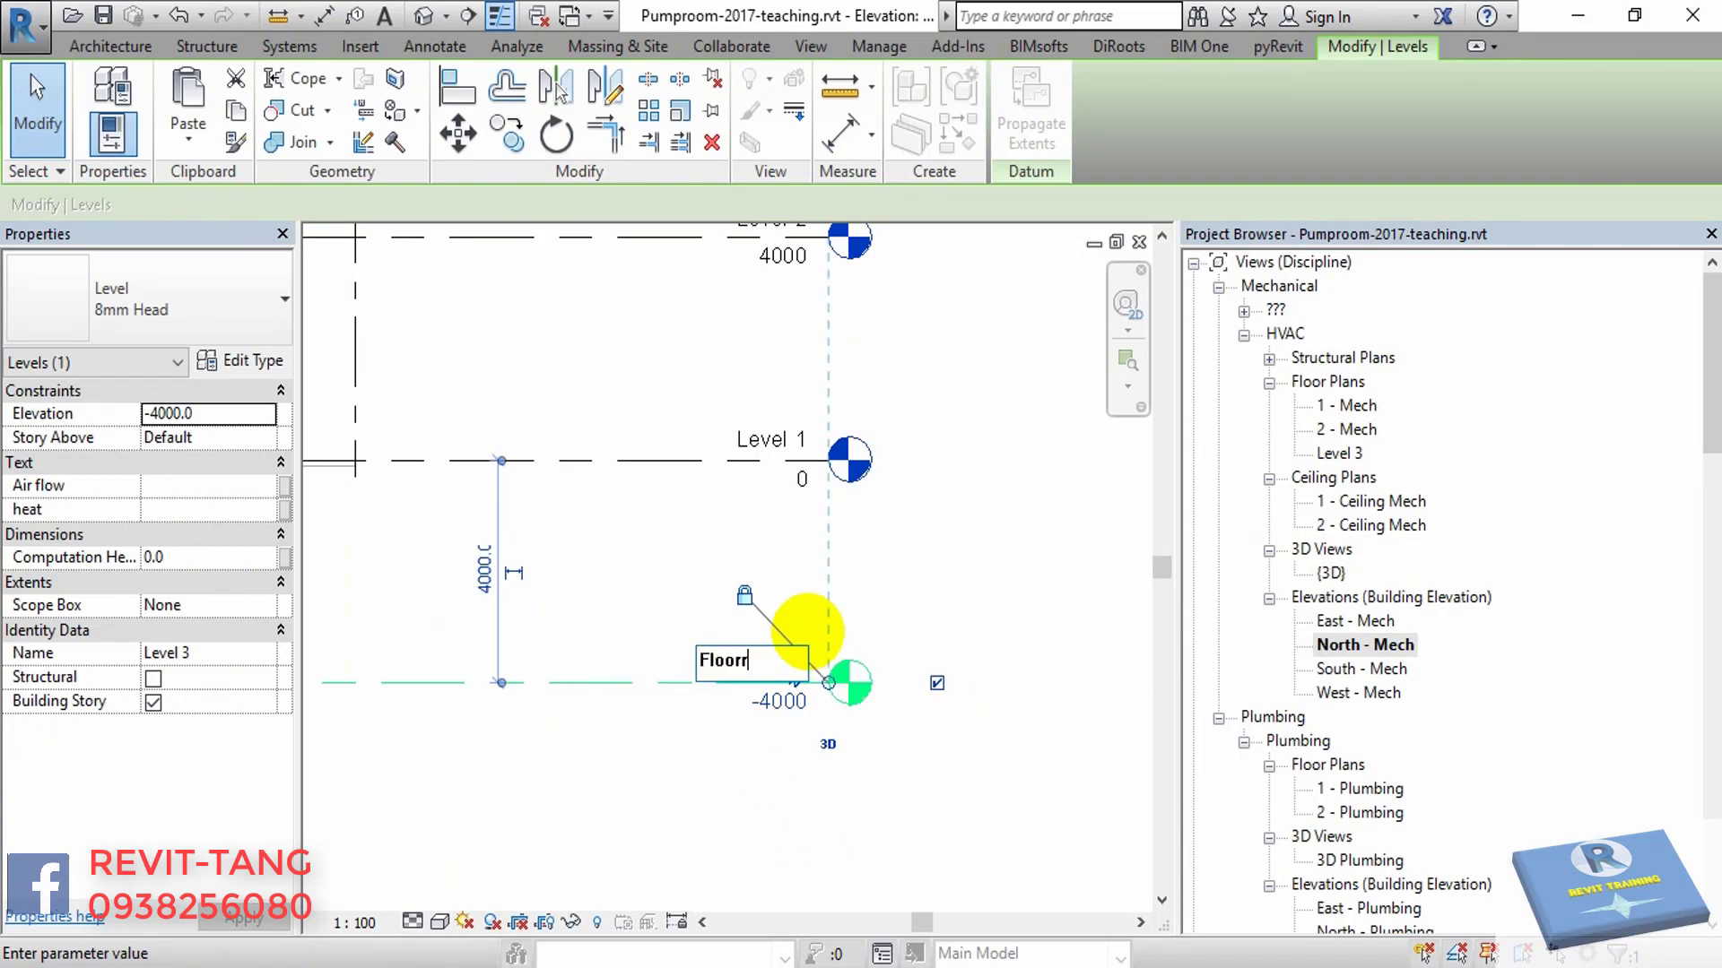
{"action": "type", "text": "plan"}
{"action": "key", "text": "Return"}
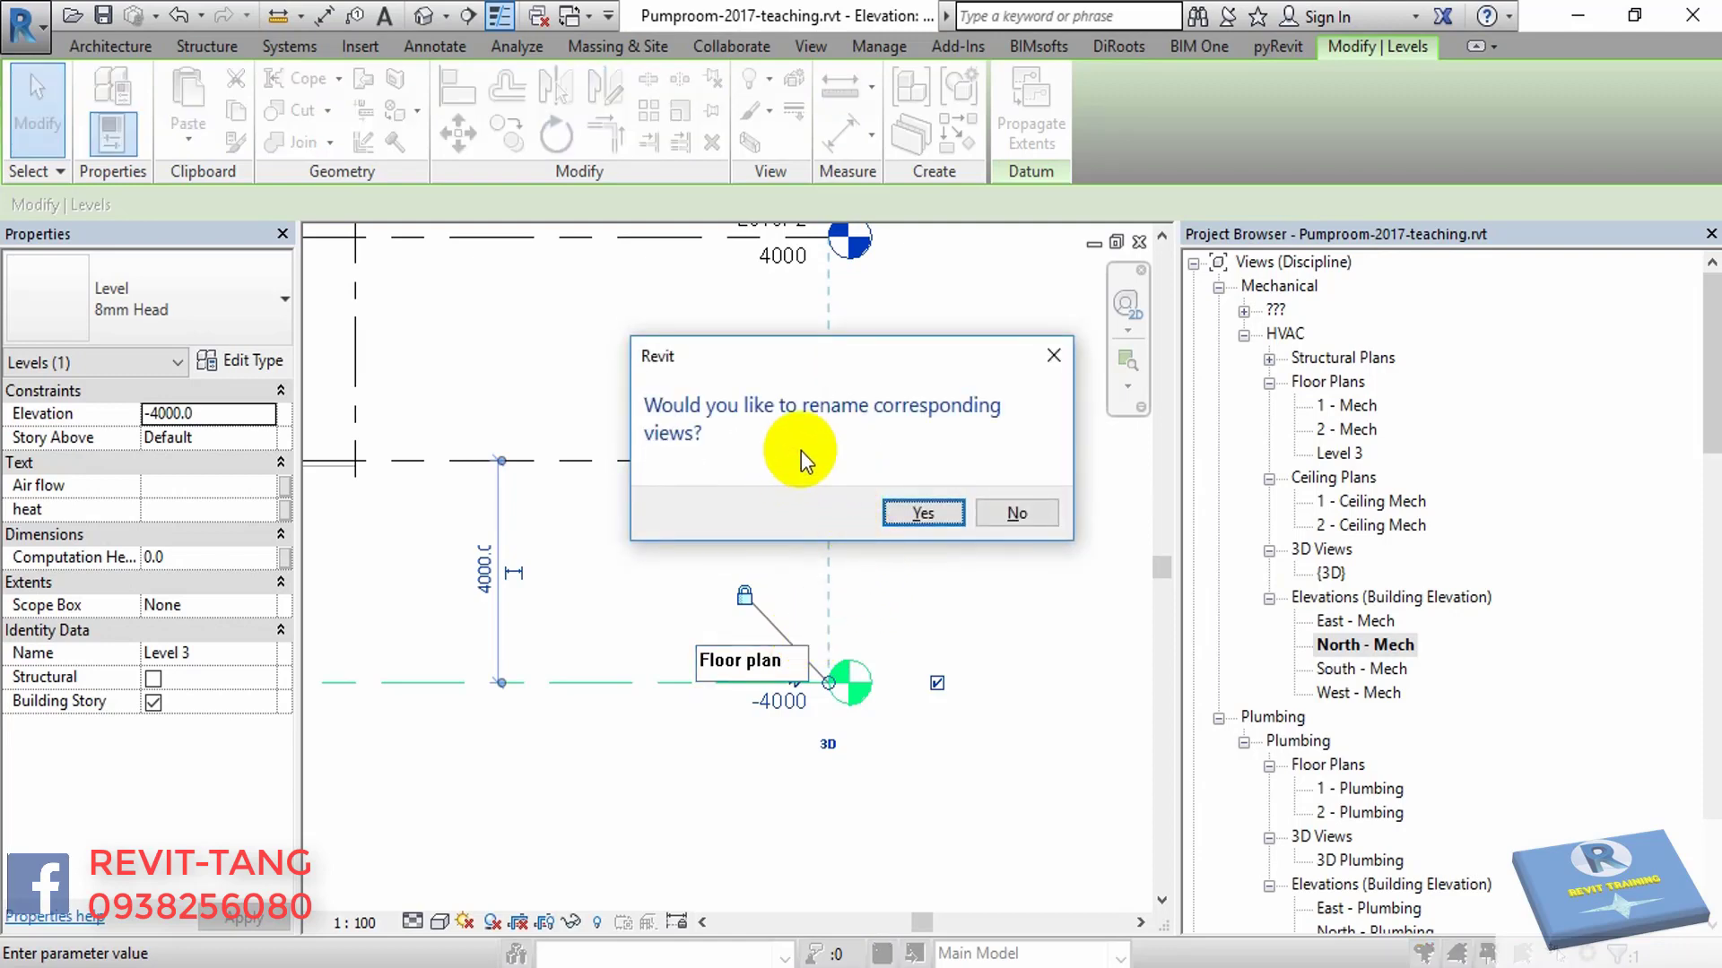
{"action": "left_click", "coordinate": [923, 511]}
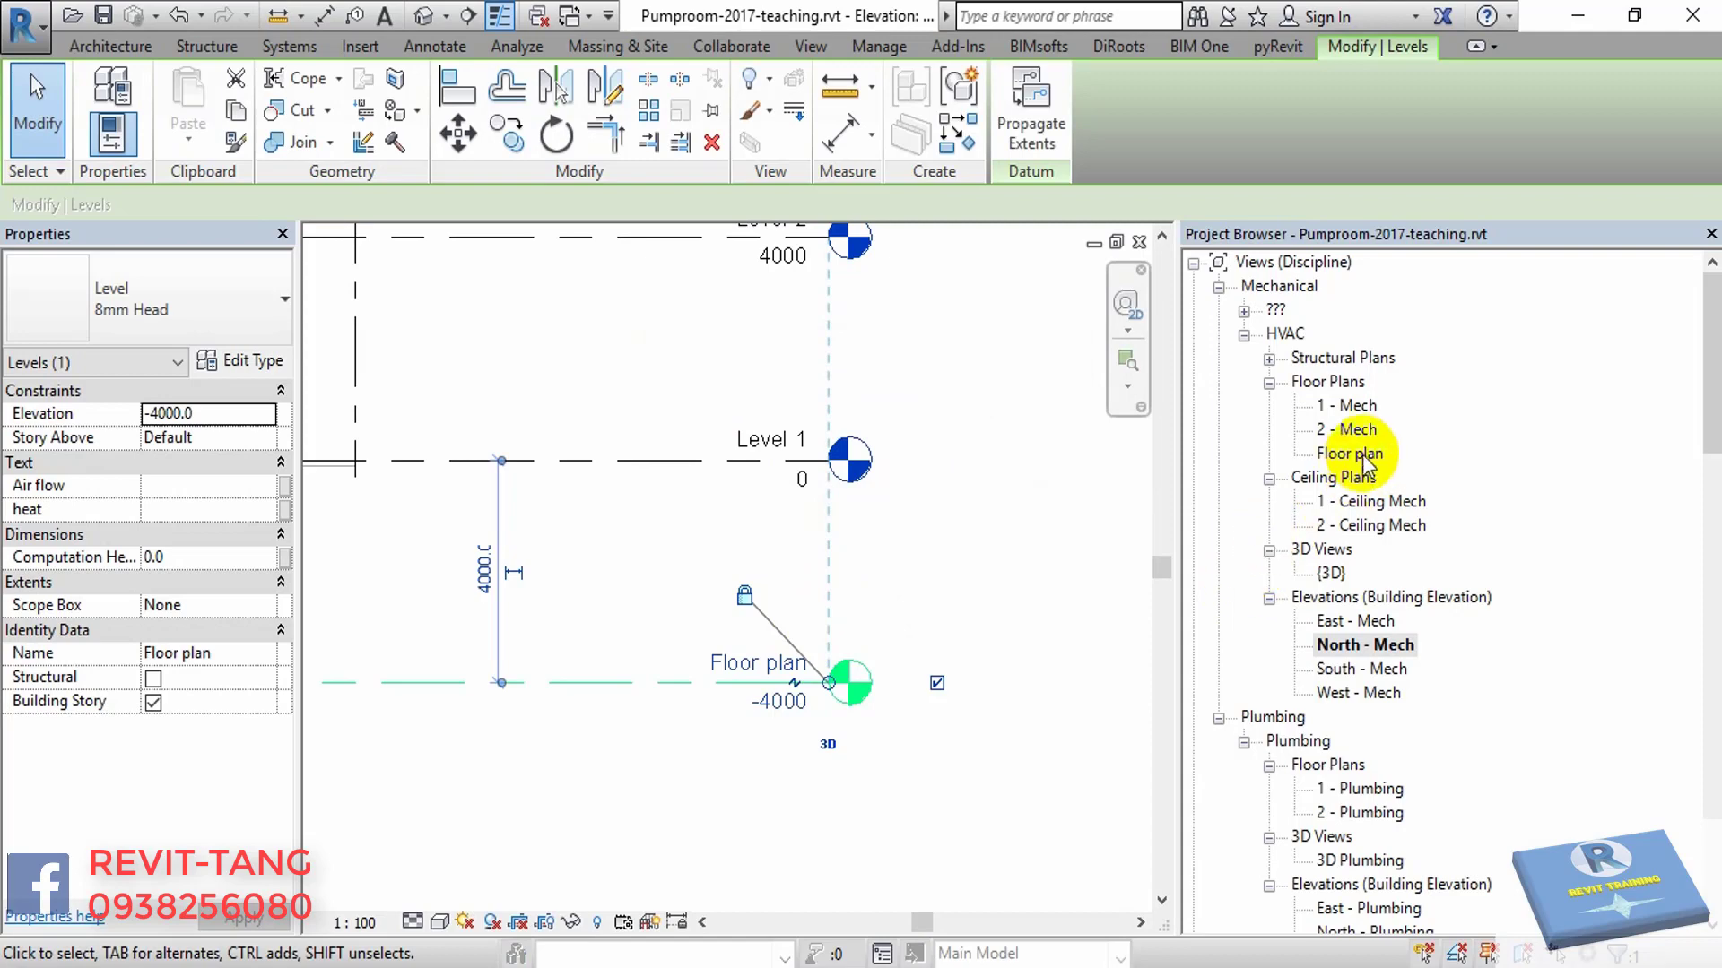
{"action": "left_click", "coordinate": [1042, 583]}
{"action": "scroll", "coordinate": [807, 672], "scroll_direction": "down", "scroll_amount": 3}
{"action": "scroll", "coordinate": [780, 677], "scroll_direction": "down", "scroll_amount": 2}
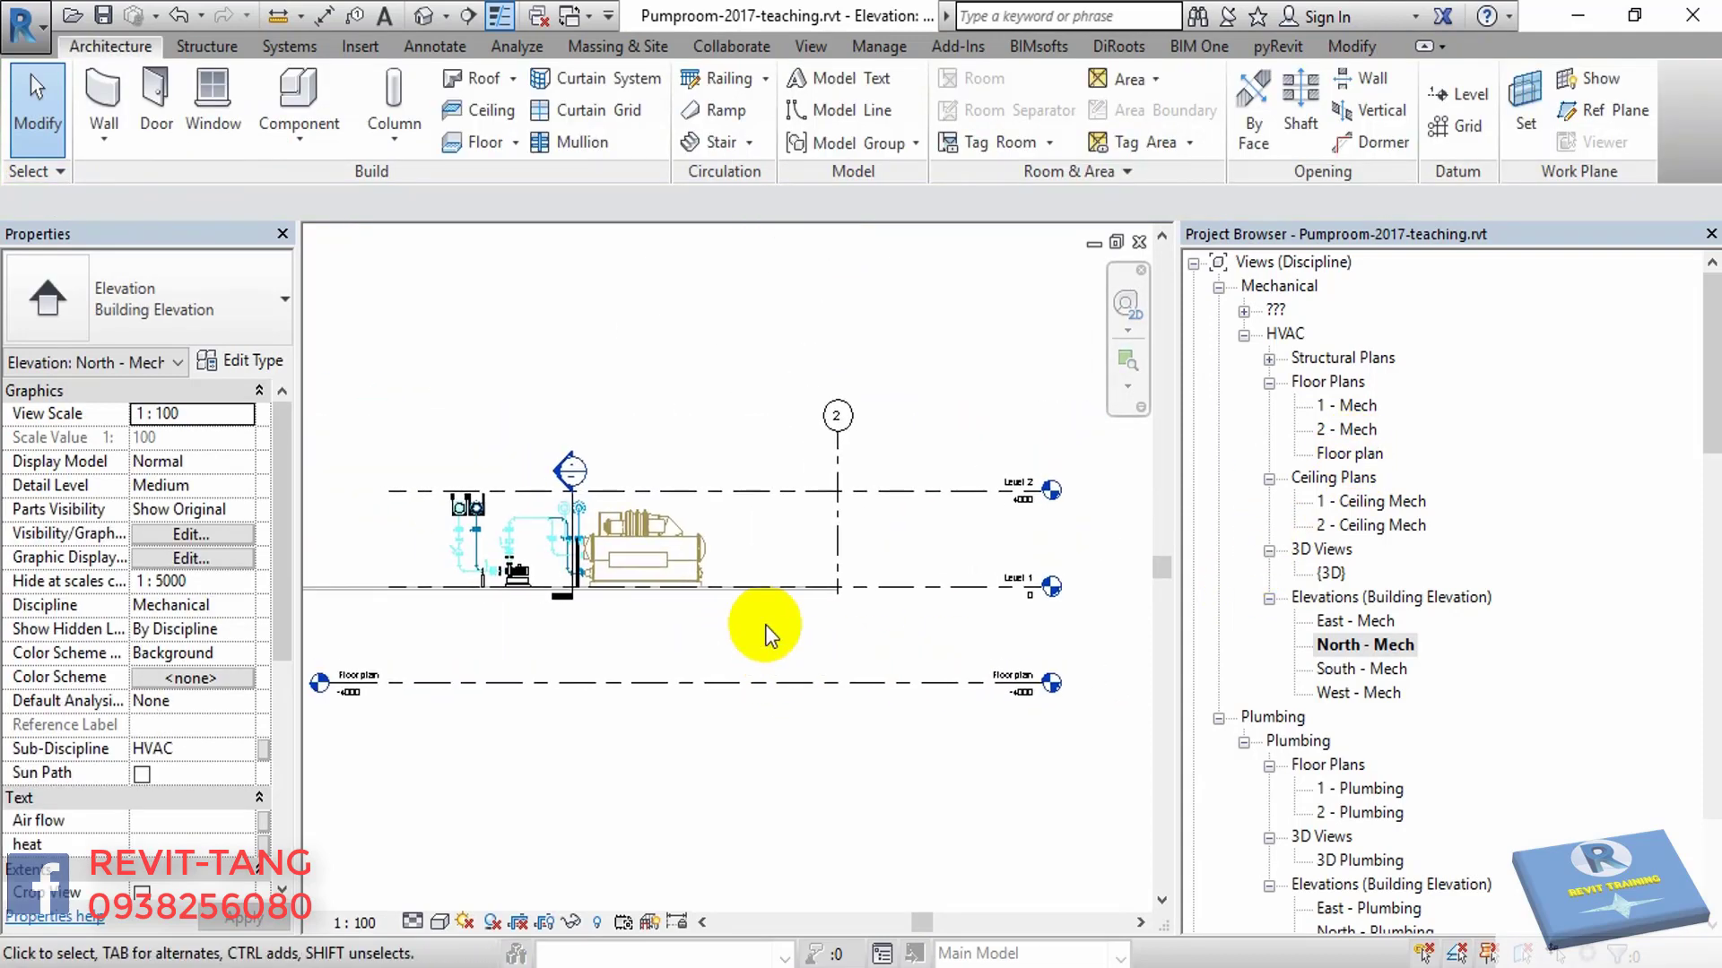
- Open the 1 - Mech floor plan and switch its visual style to Shaded
{"action": "scroll", "coordinate": [818, 599], "scroll_direction": "up", "scroll_amount": 2}
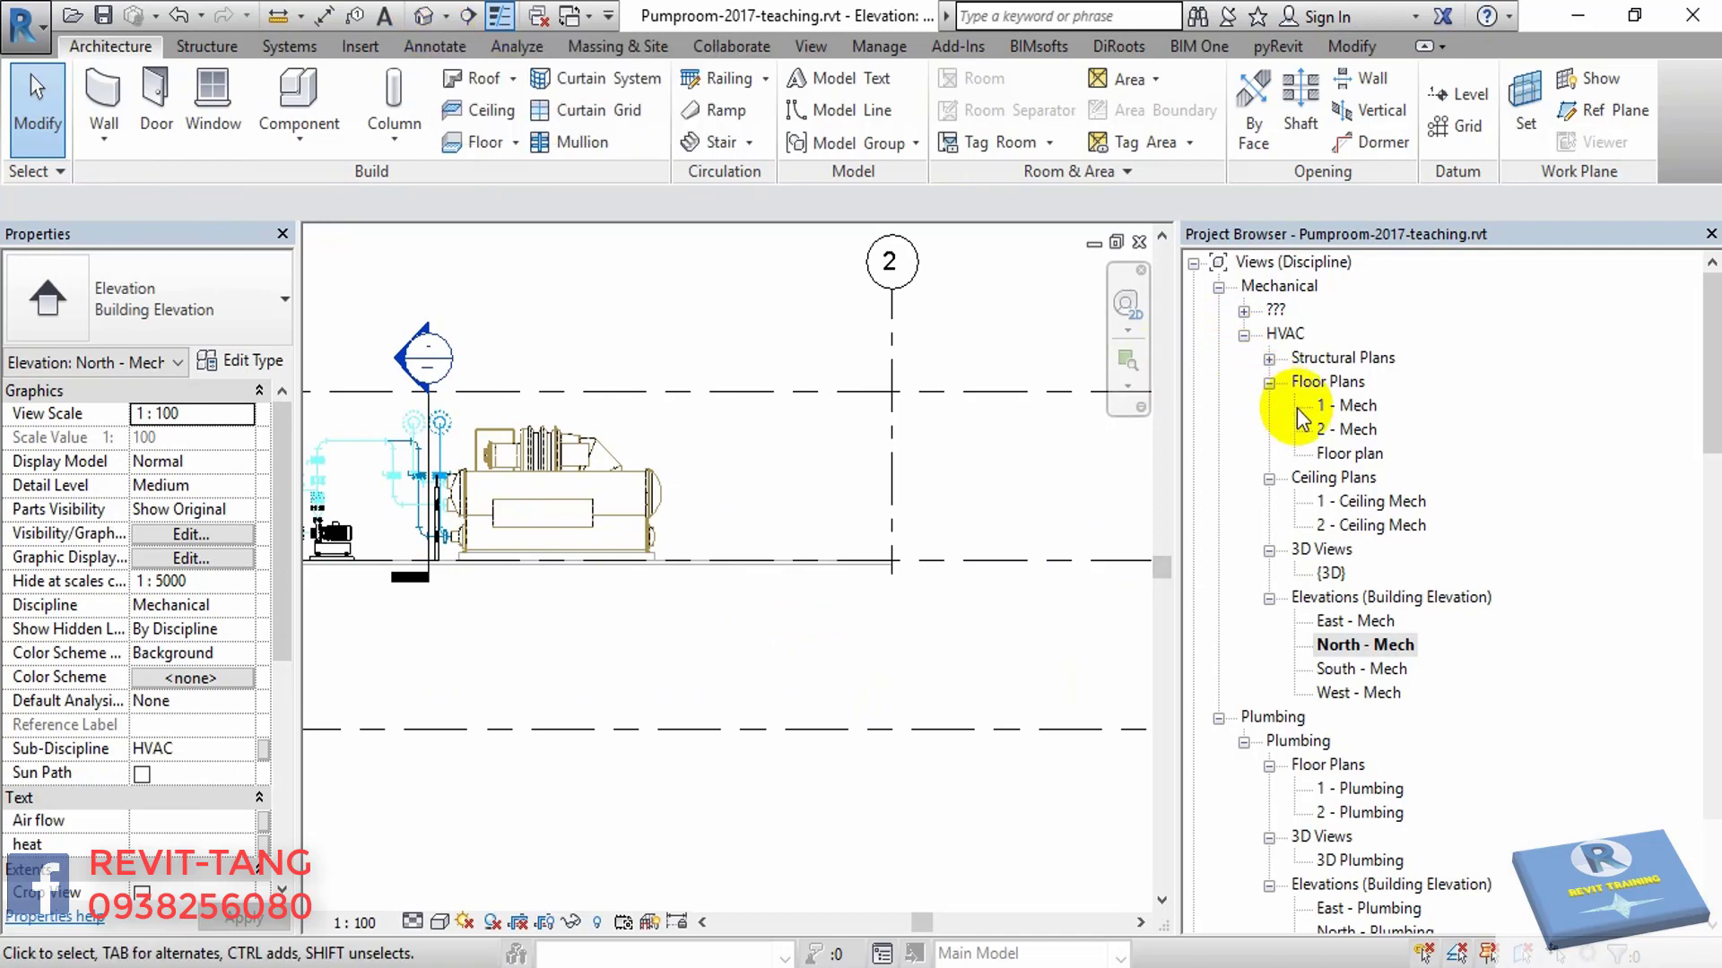
{"action": "double_click", "coordinate": [1353, 405]}
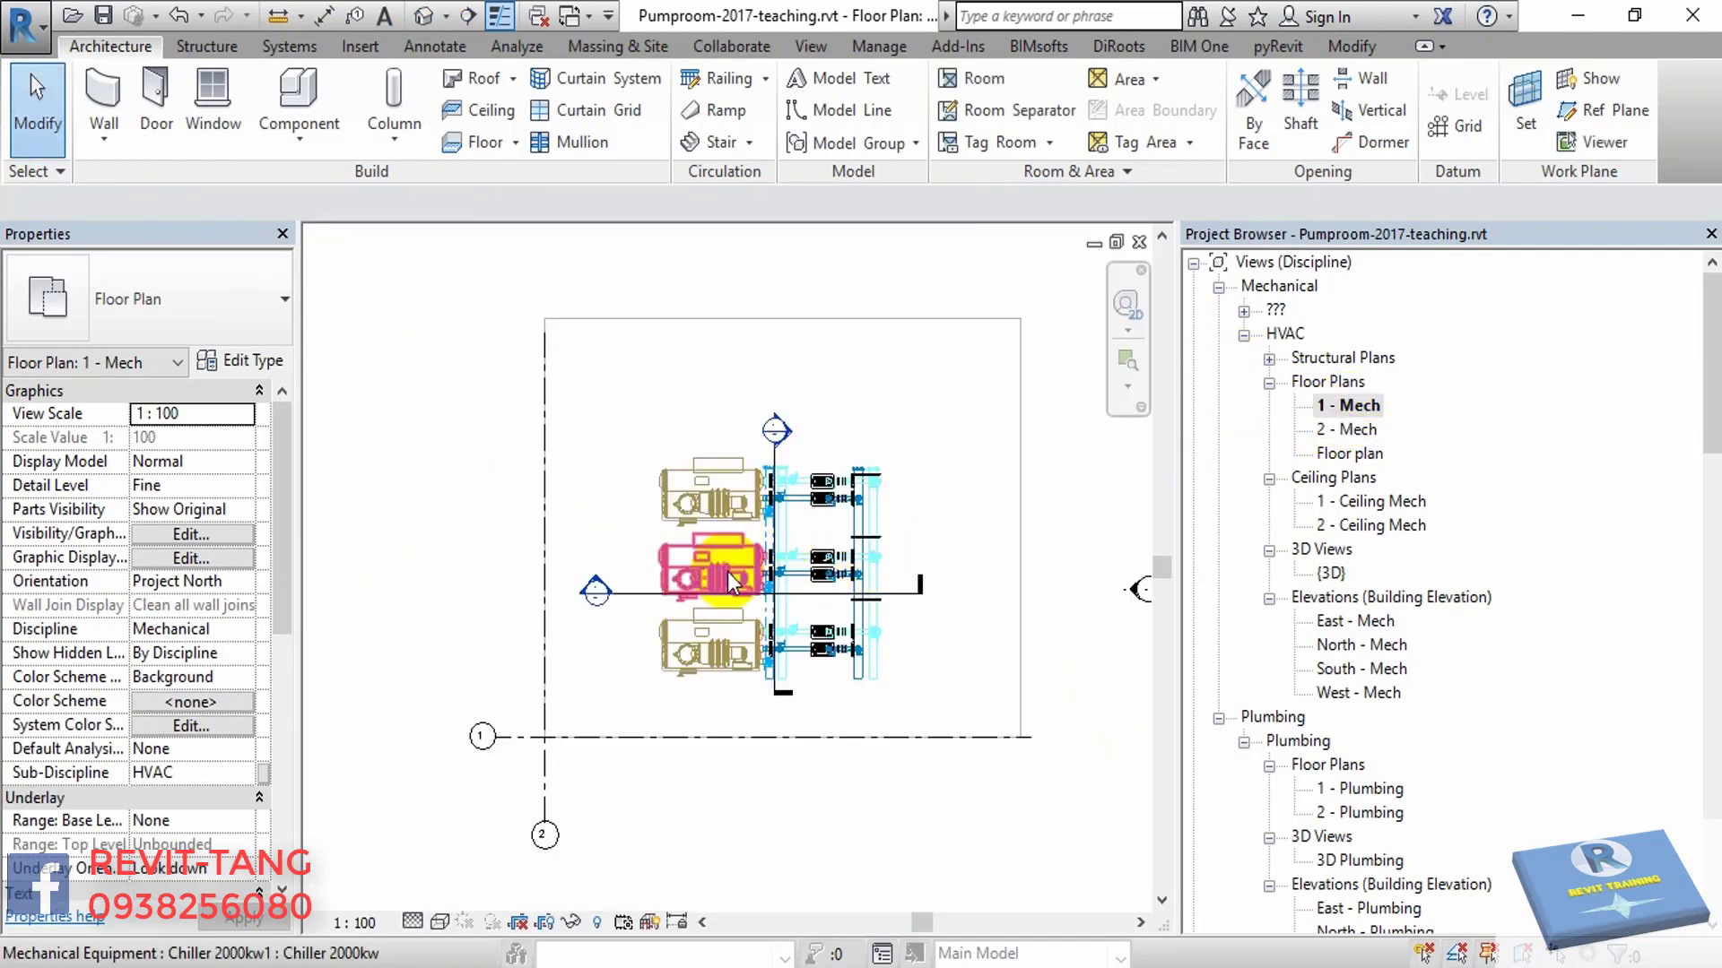
{"action": "scroll", "coordinate": [728, 572], "scroll_direction": "up", "scroll_amount": 3}
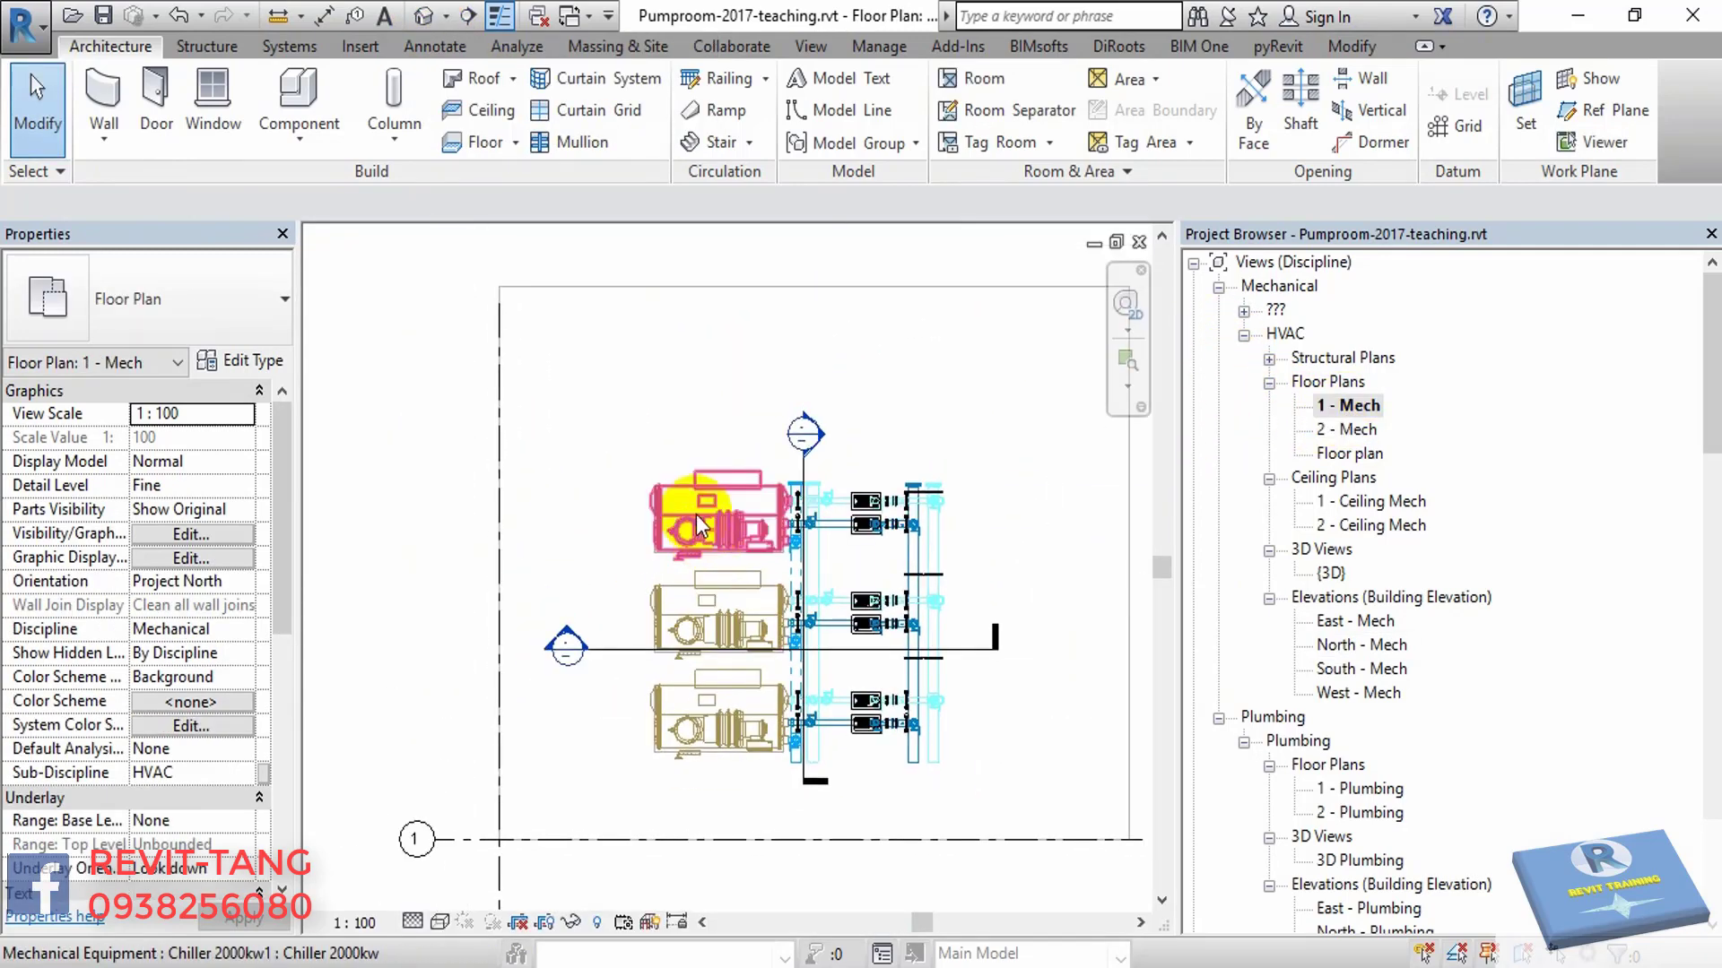
{"action": "scroll", "coordinate": [733, 594], "scroll_direction": "up", "scroll_amount": 1}
{"action": "scroll", "coordinate": [733, 594], "scroll_direction": "down", "scroll_amount": 1}
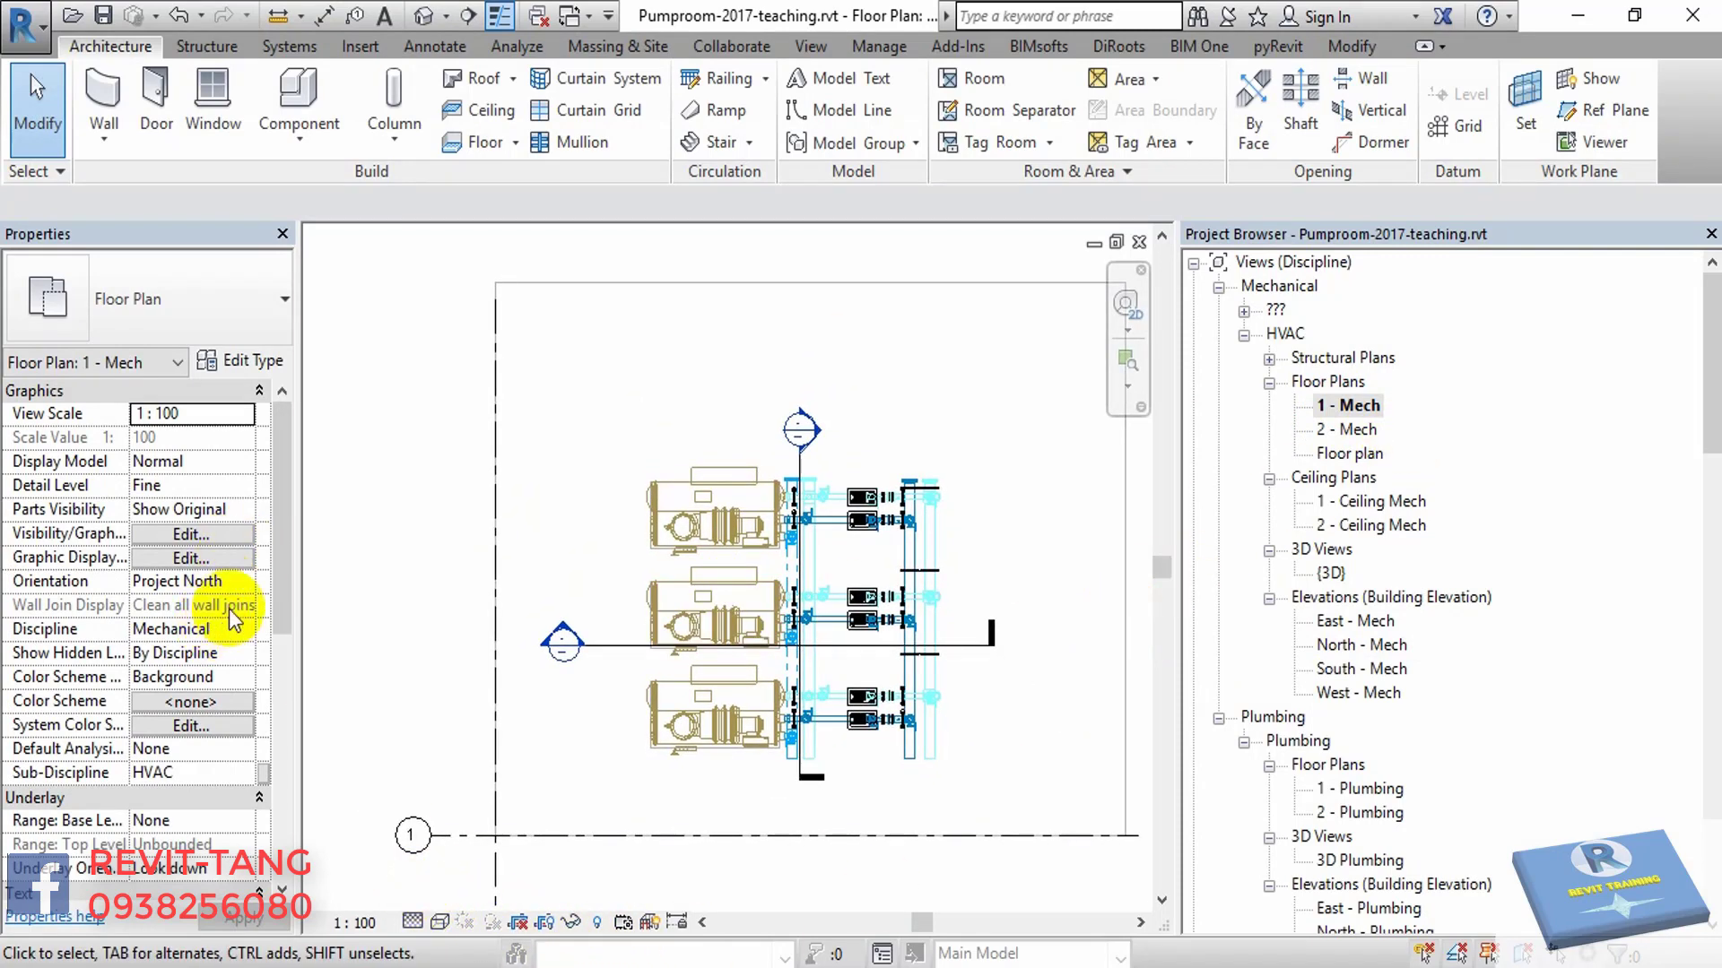
{"action": "left_click", "coordinate": [439, 928]}
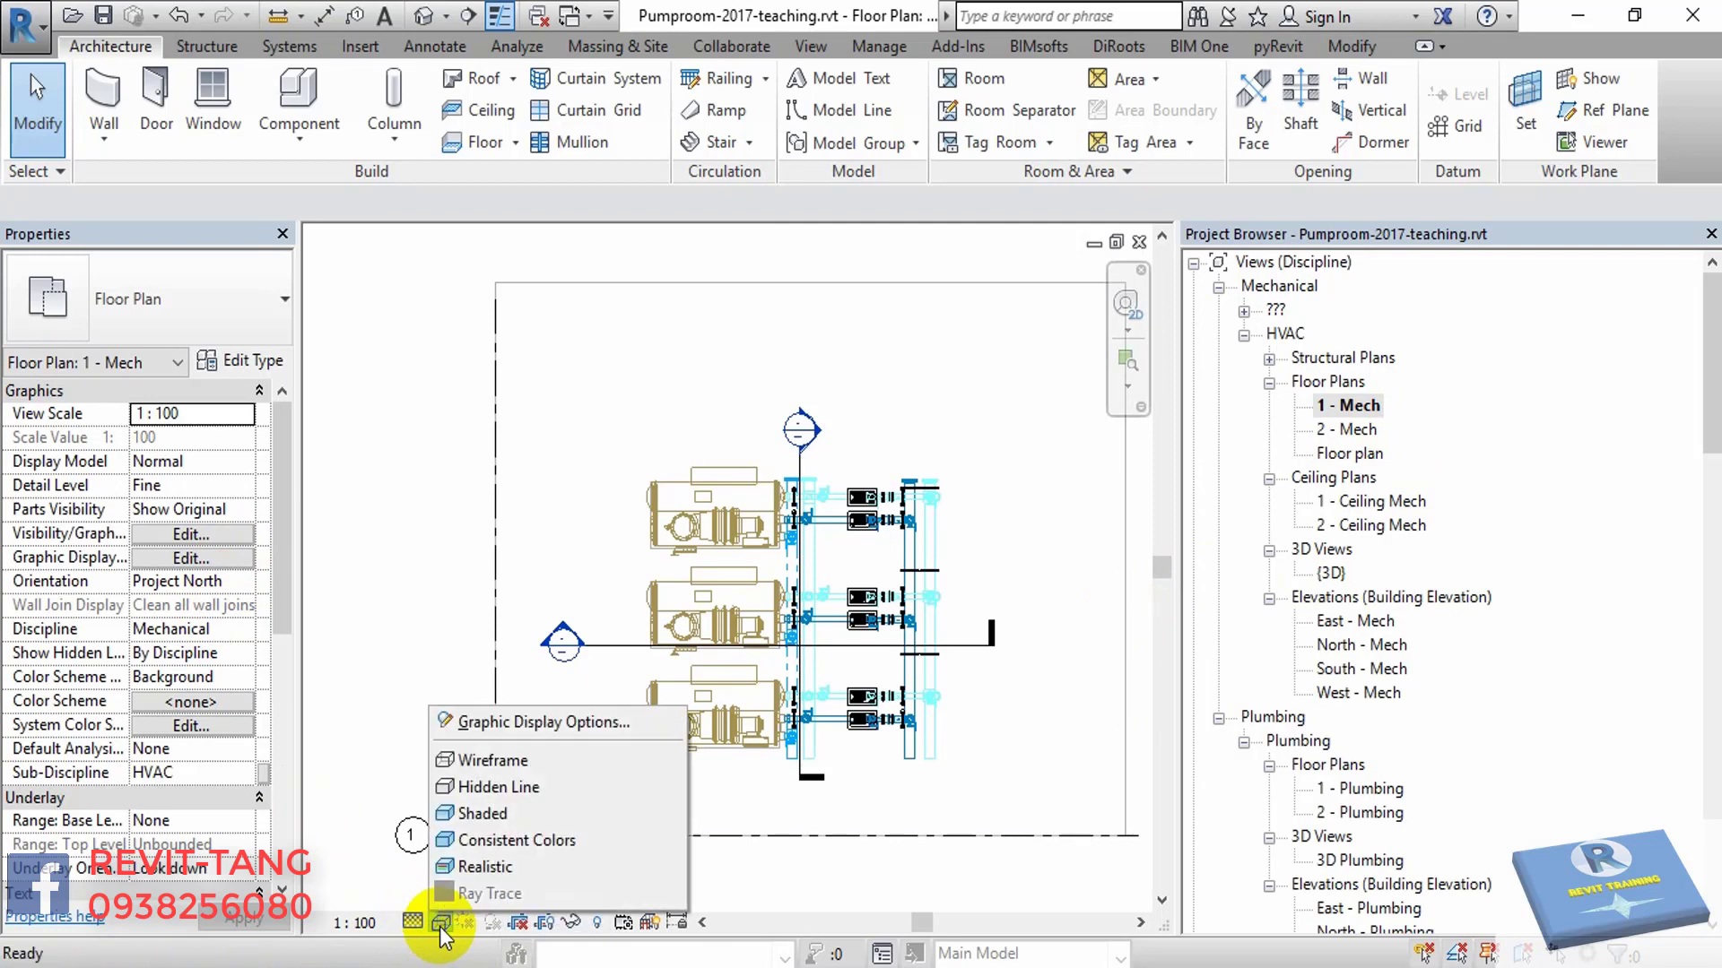
{"action": "left_click", "coordinate": [470, 814]}
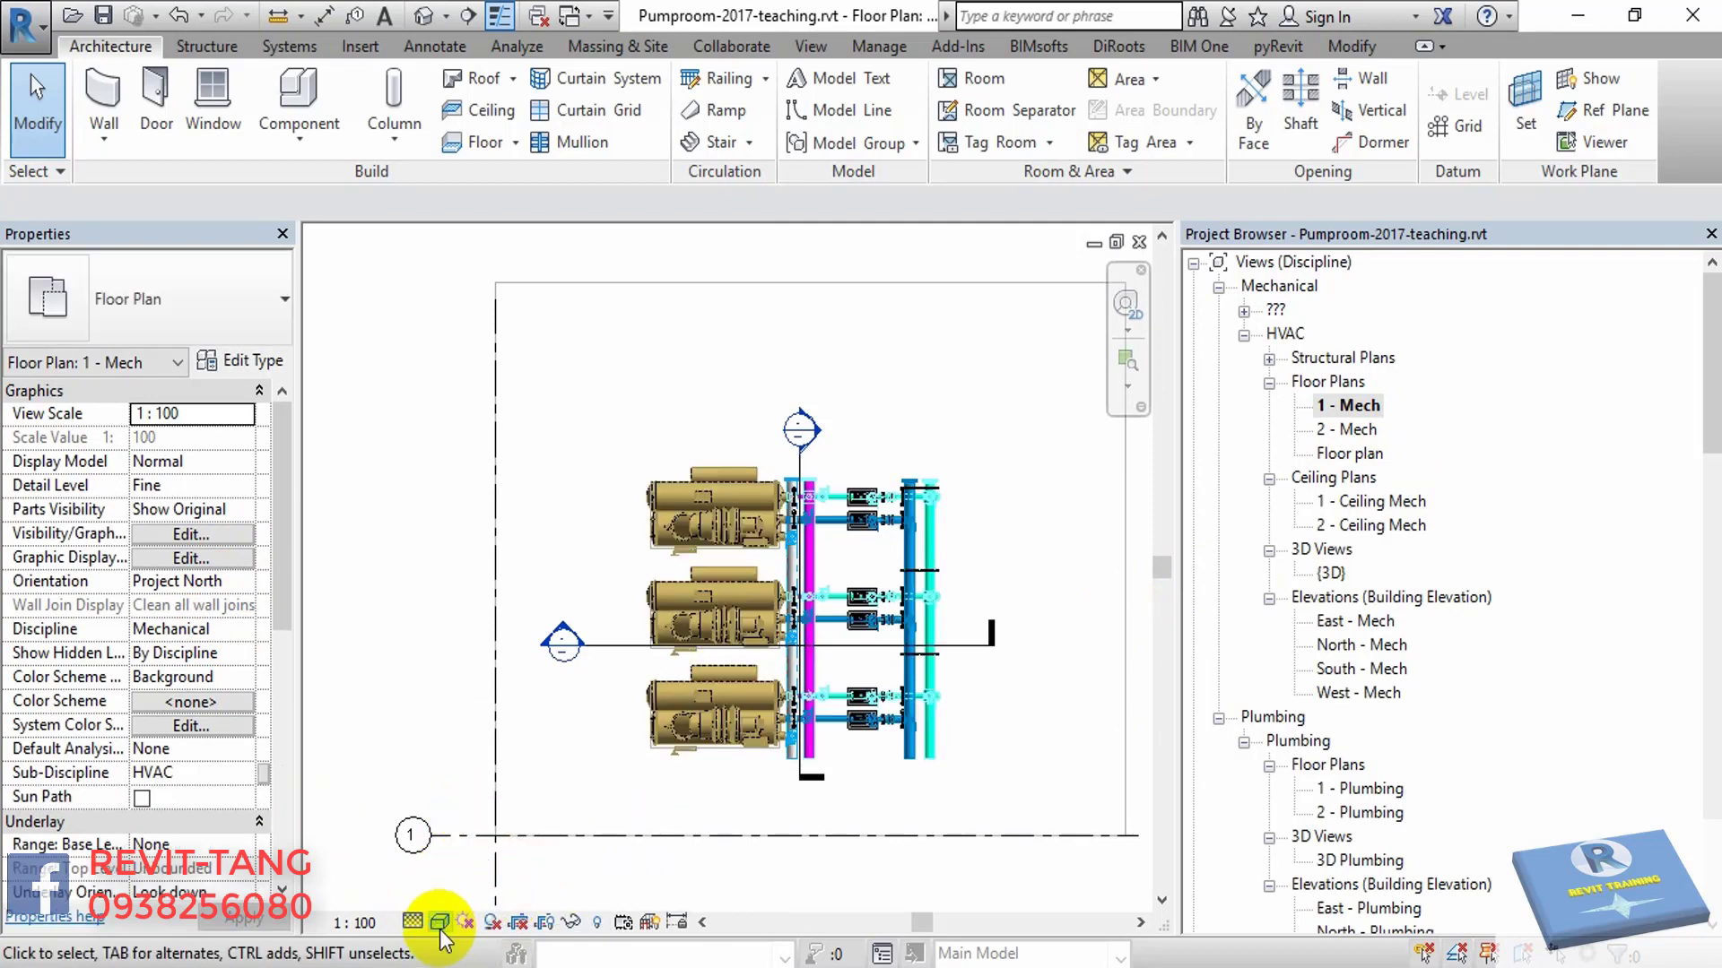
{"action": "middle_click_drag", "start_coordinate": [858, 706], "coordinate": [795, 683]}
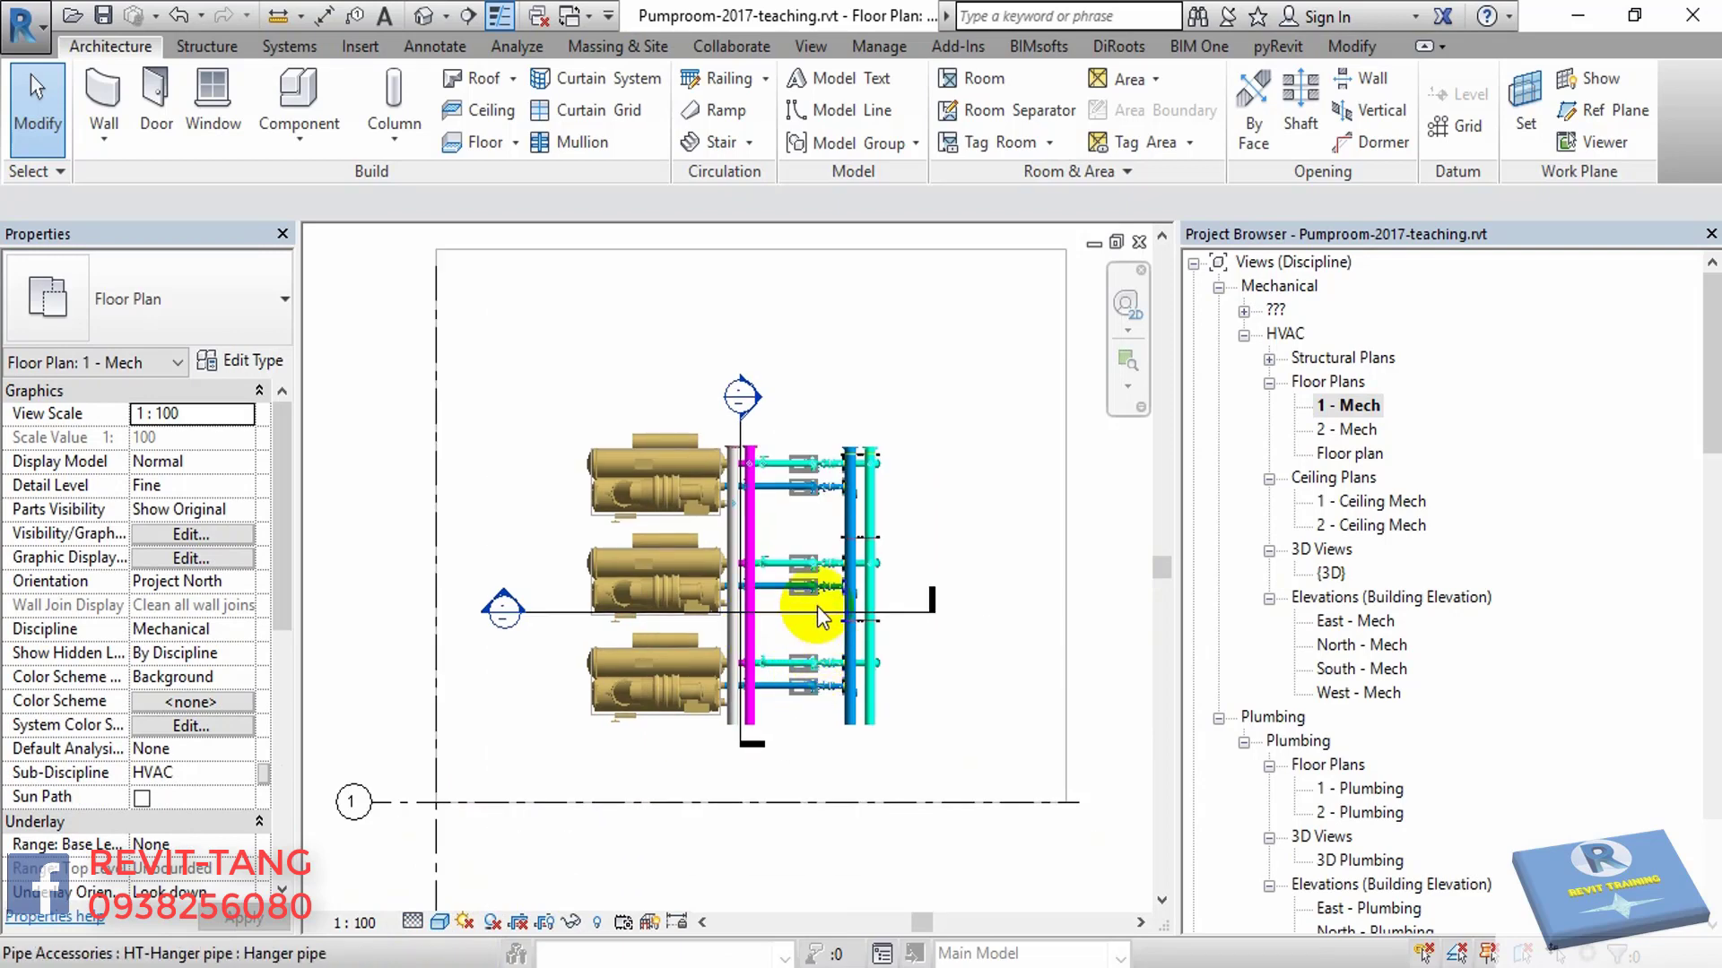
{"action": "middle_click_drag", "start_coordinate": [1037, 478], "coordinate": [1037, 582]}
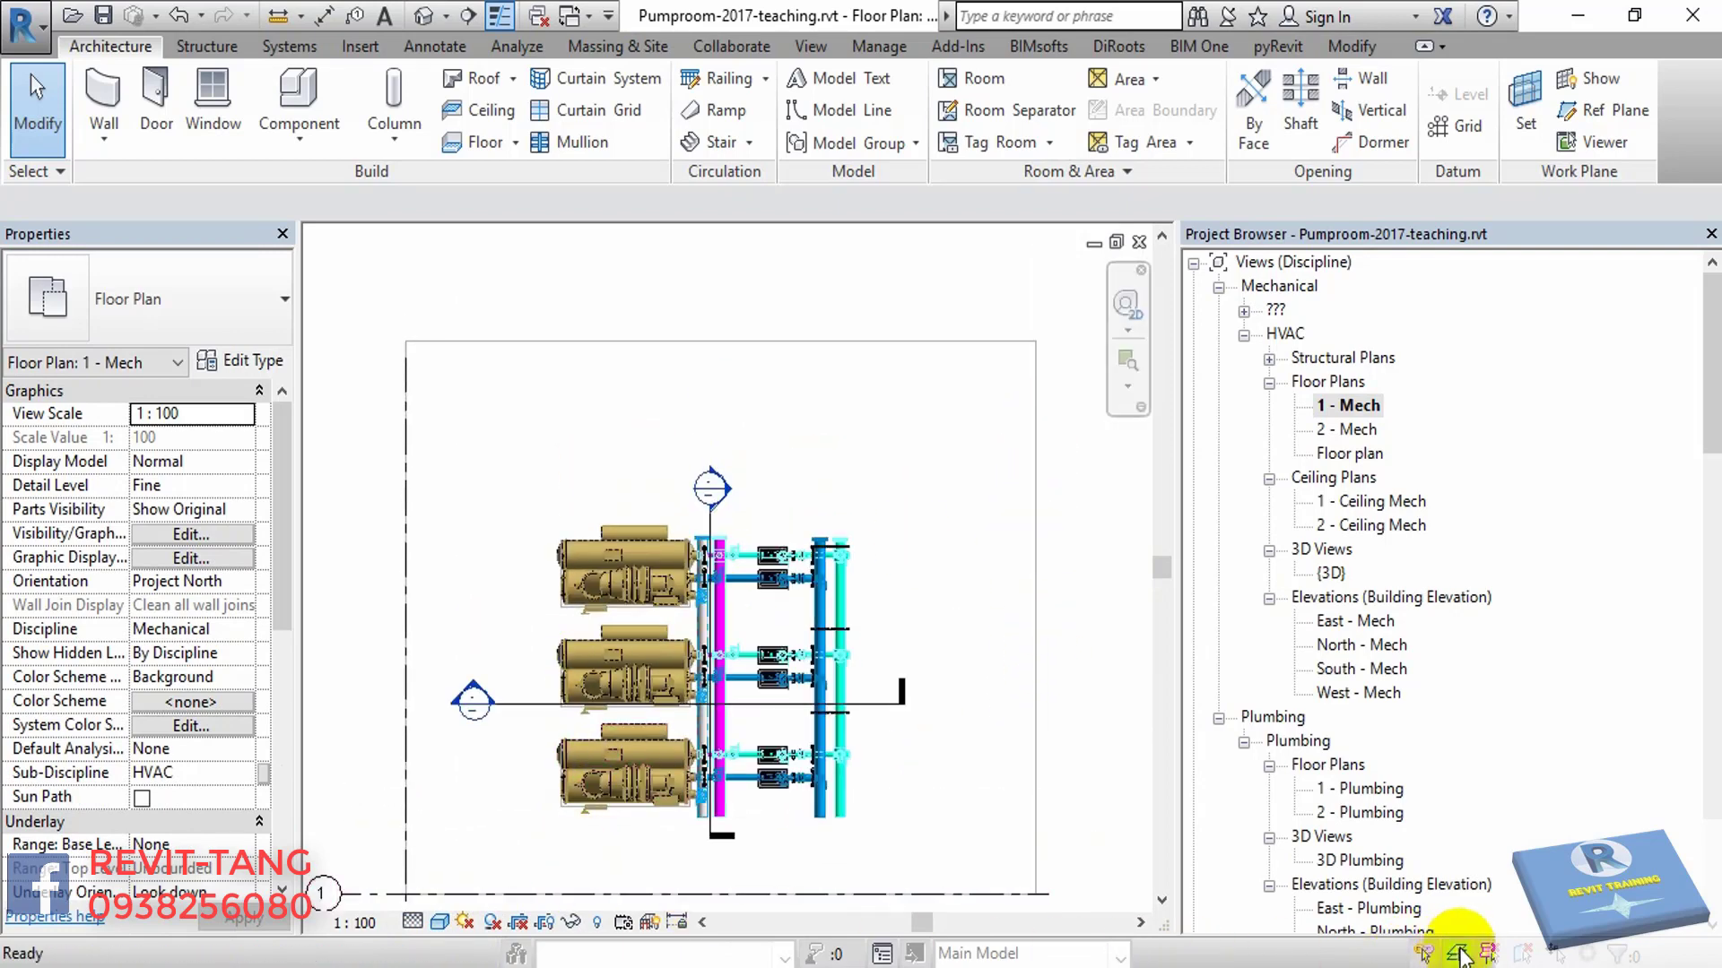
- Move the Generic 100 floor from Level 1 to the Floor plan level
{"action": "left_click", "coordinate": [990, 503]}
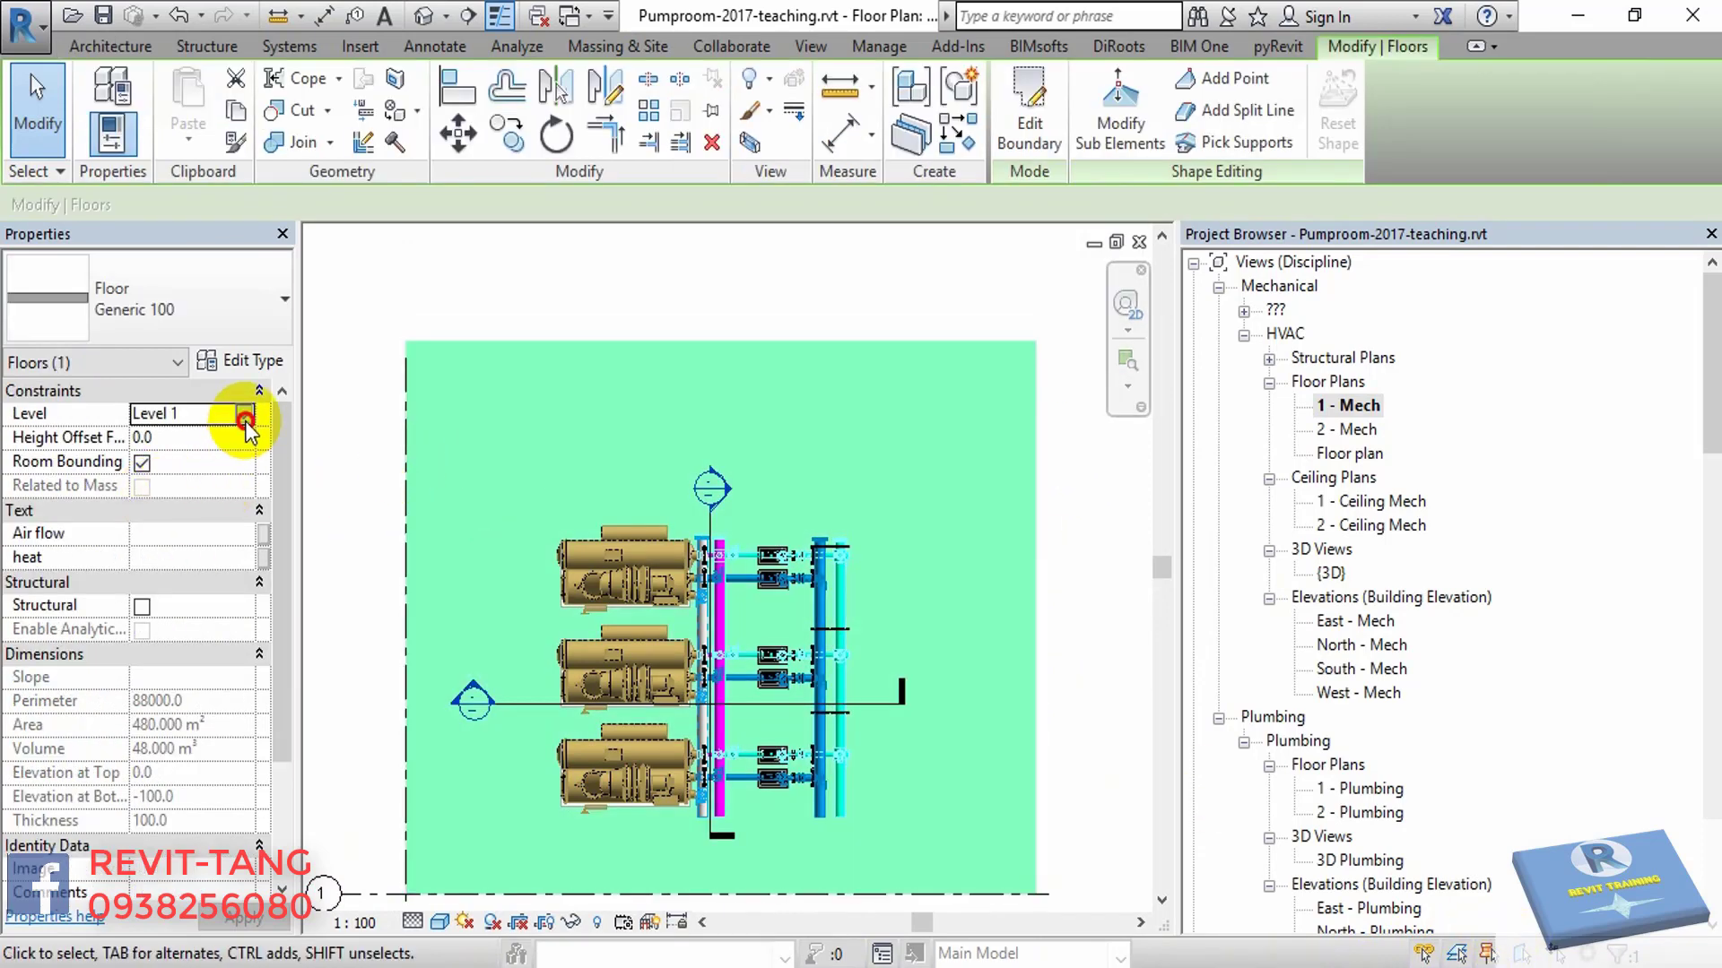
{"action": "left_click", "coordinate": [245, 420]}
{"action": "left_click", "coordinate": [211, 438]}
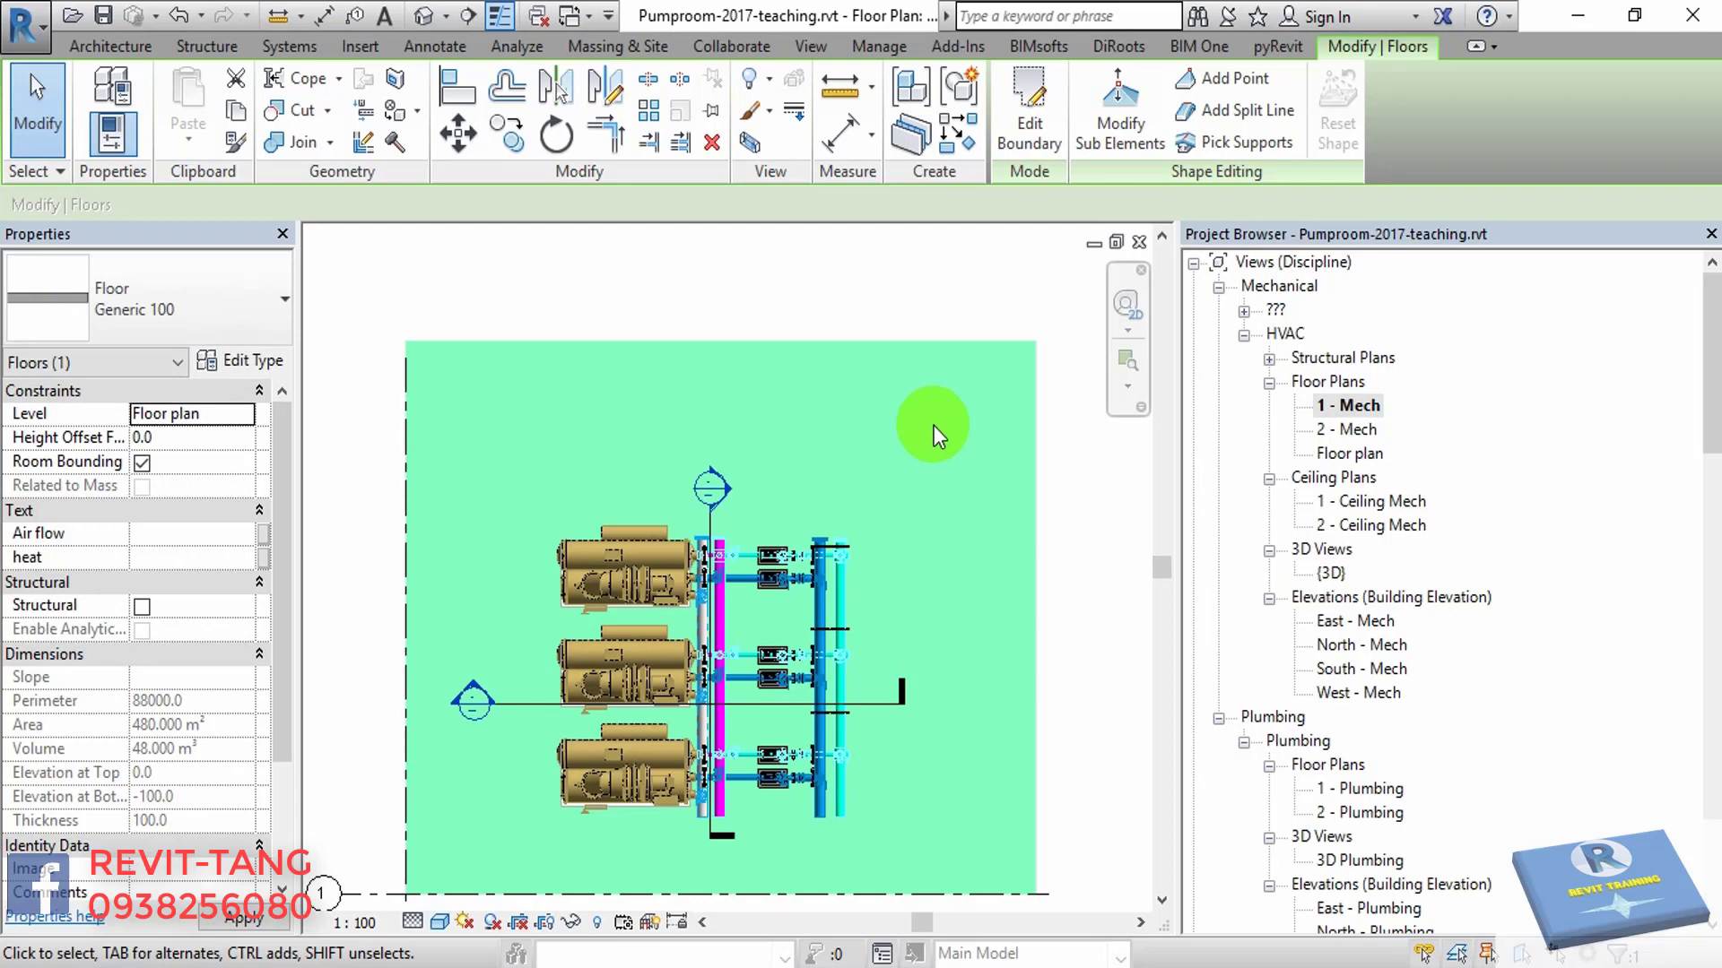
{"action": "left_click", "coordinate": [842, 267]}
- Re-centre the plan and check the section line through the chillers
{"action": "scroll", "coordinate": [834, 448], "scroll_direction": "down", "scroll_amount": 1}
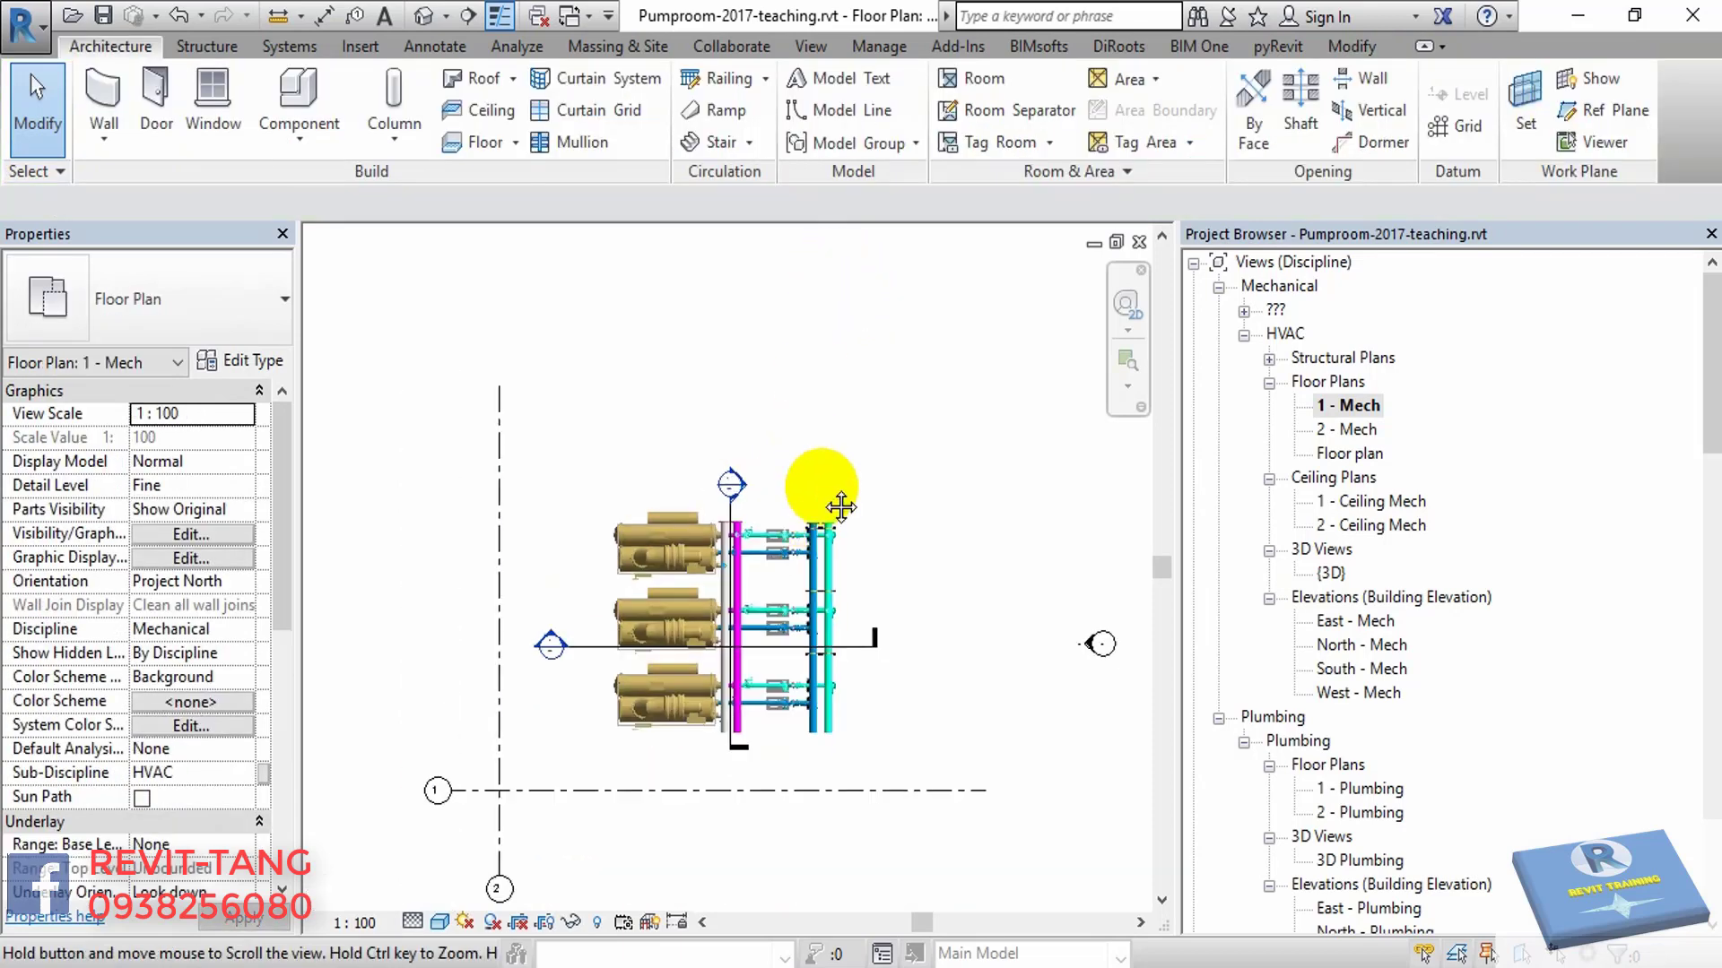
{"action": "middle_click_drag", "start_coordinate": [840, 507], "coordinate": [880, 407]}
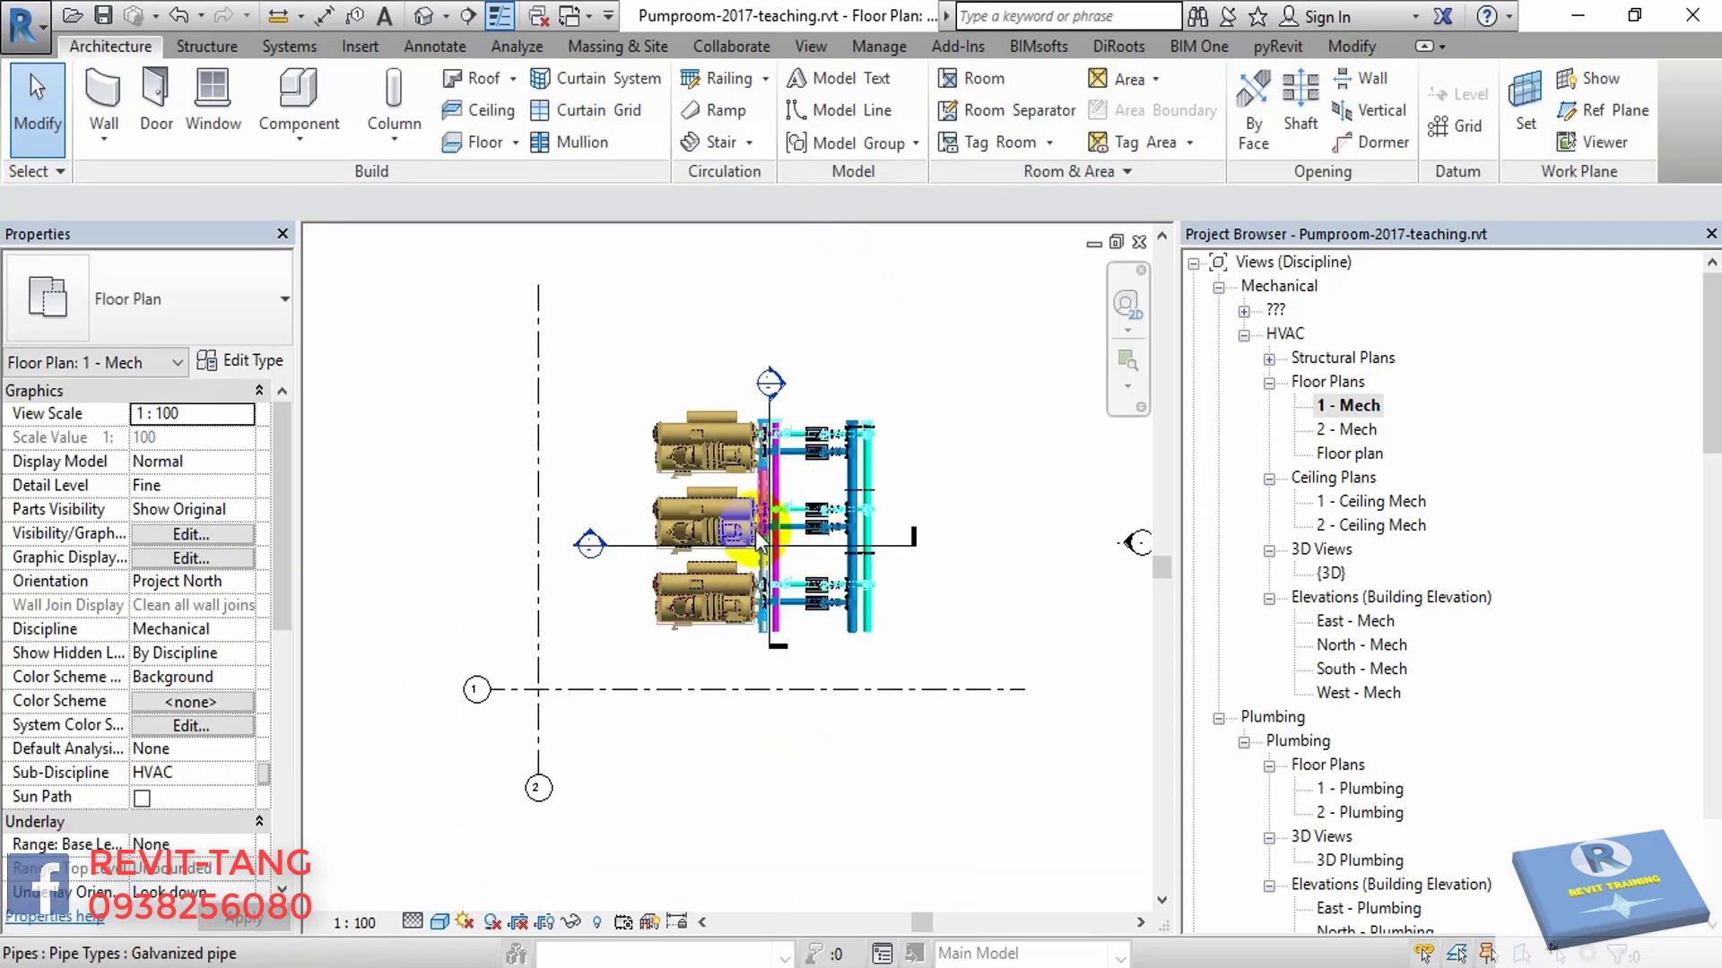
{"action": "scroll", "coordinate": [780, 535], "scroll_direction": "up", "scroll_amount": 1}
{"action": "scroll", "coordinate": [807, 545], "scroll_direction": "up", "scroll_amount": 1}
{"action": "left_click", "coordinate": [843, 551]}
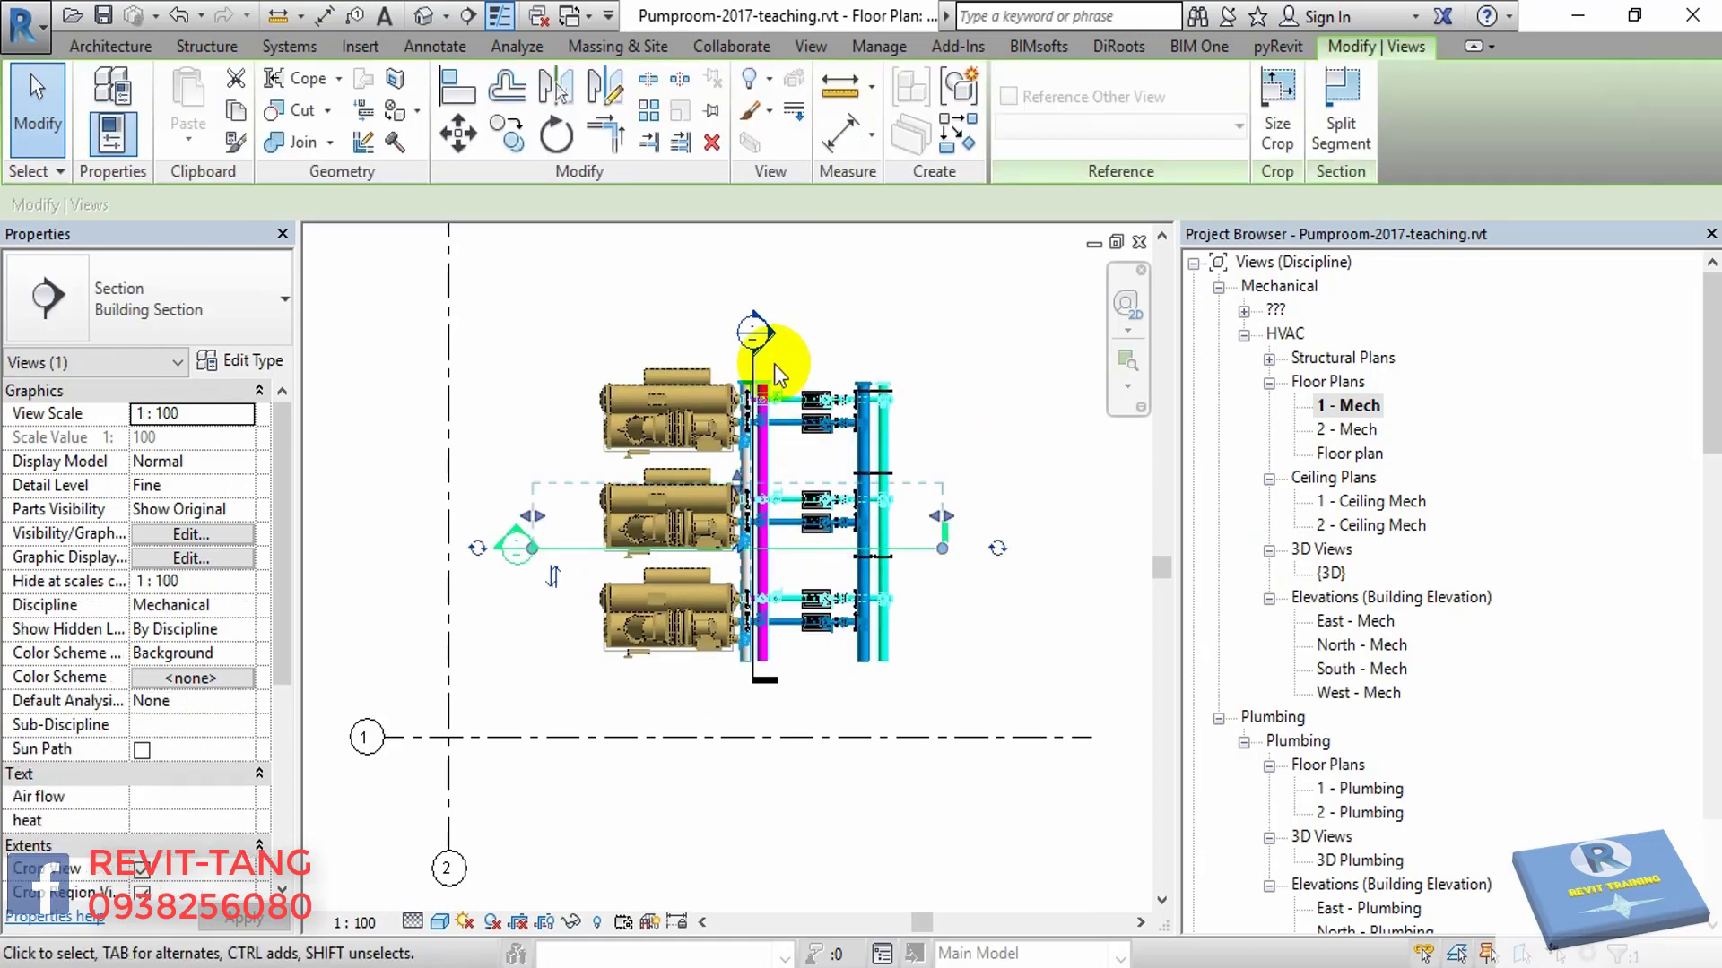
{"action": "scroll", "coordinate": [755, 364], "scroll_direction": "up", "scroll_amount": 1}
{"action": "scroll", "coordinate": [820, 513], "scroll_direction": "down", "scroll_amount": 1}
{"action": "key", "text": "Escape"}
{"action": "scroll", "coordinate": [820, 512], "scroll_direction": "down", "scroll_amount": 1}
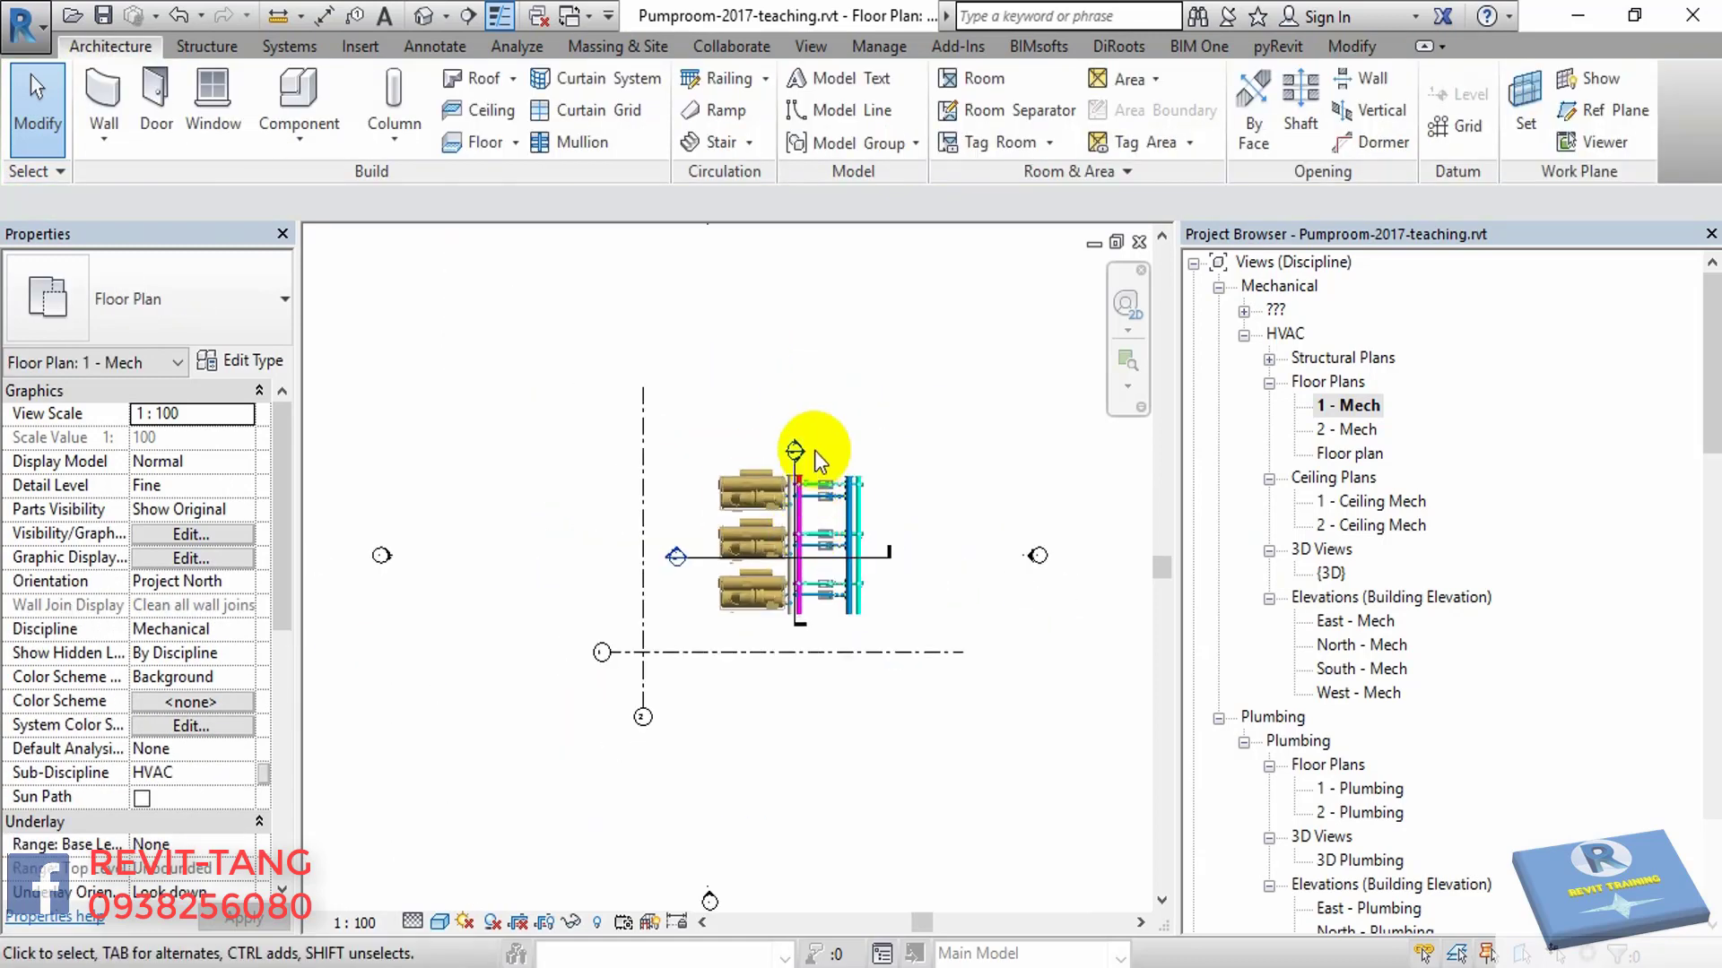
{"action": "scroll", "coordinate": [800, 454], "scroll_direction": "down", "scroll_amount": 1}
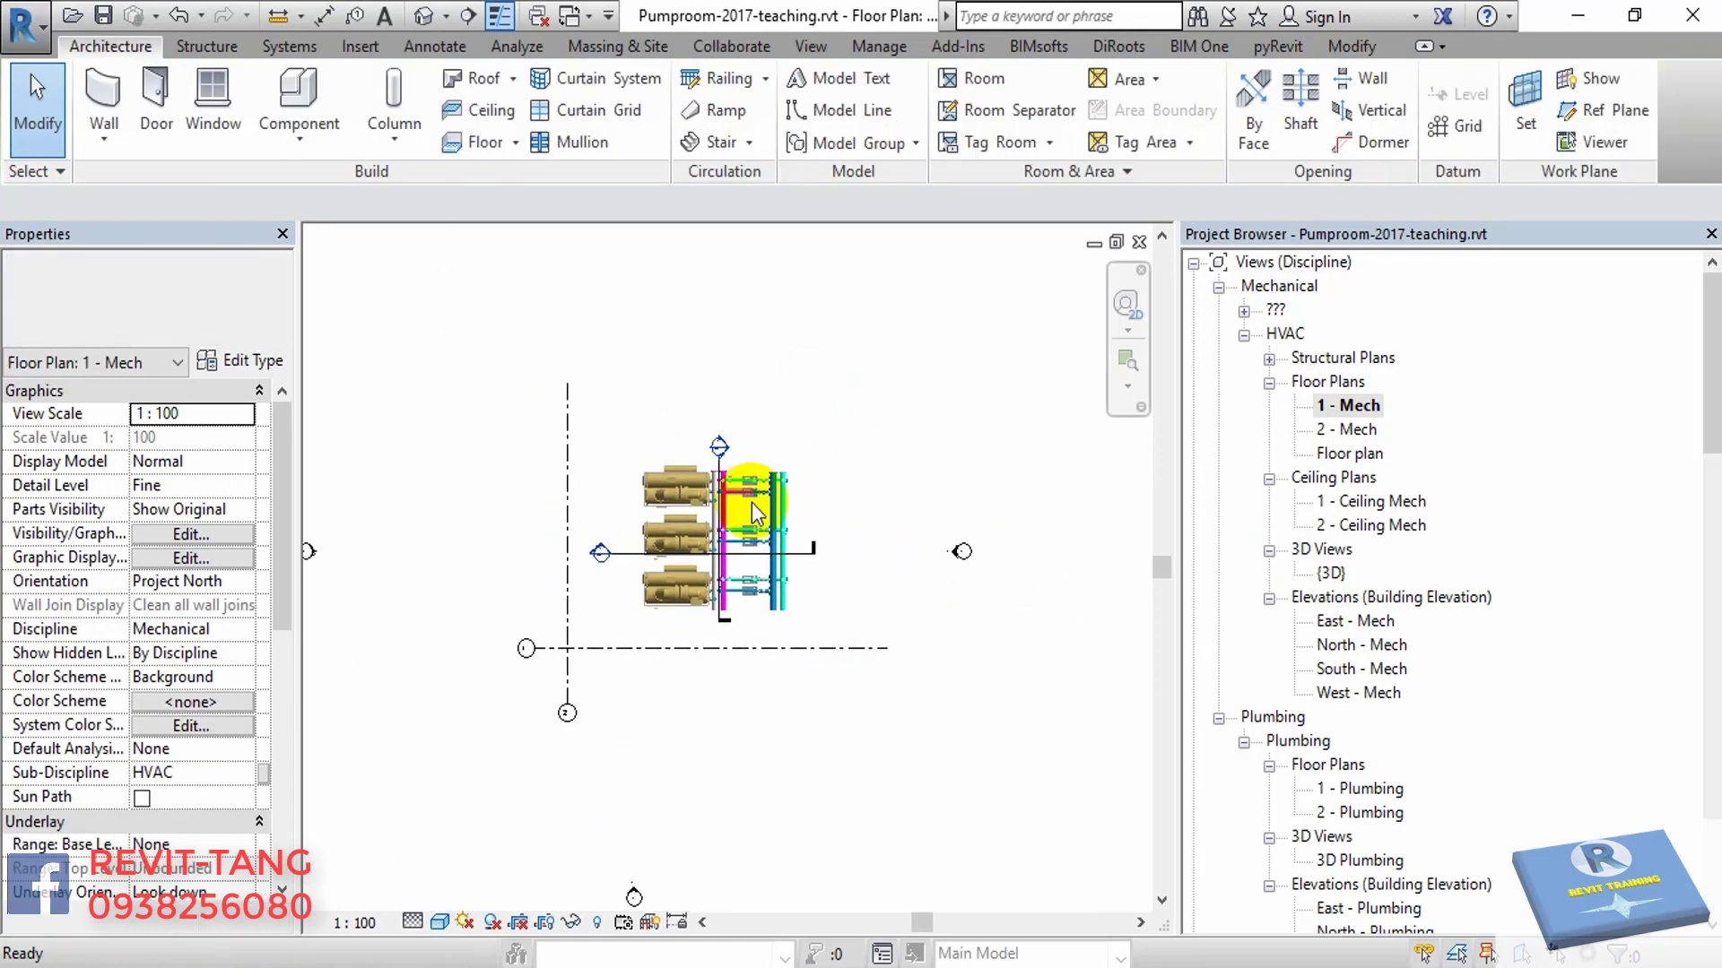
- Start a DWG export of 1 - Mech with sheet views not exported as xrefs
{"action": "left_click", "coordinate": [25, 26]}
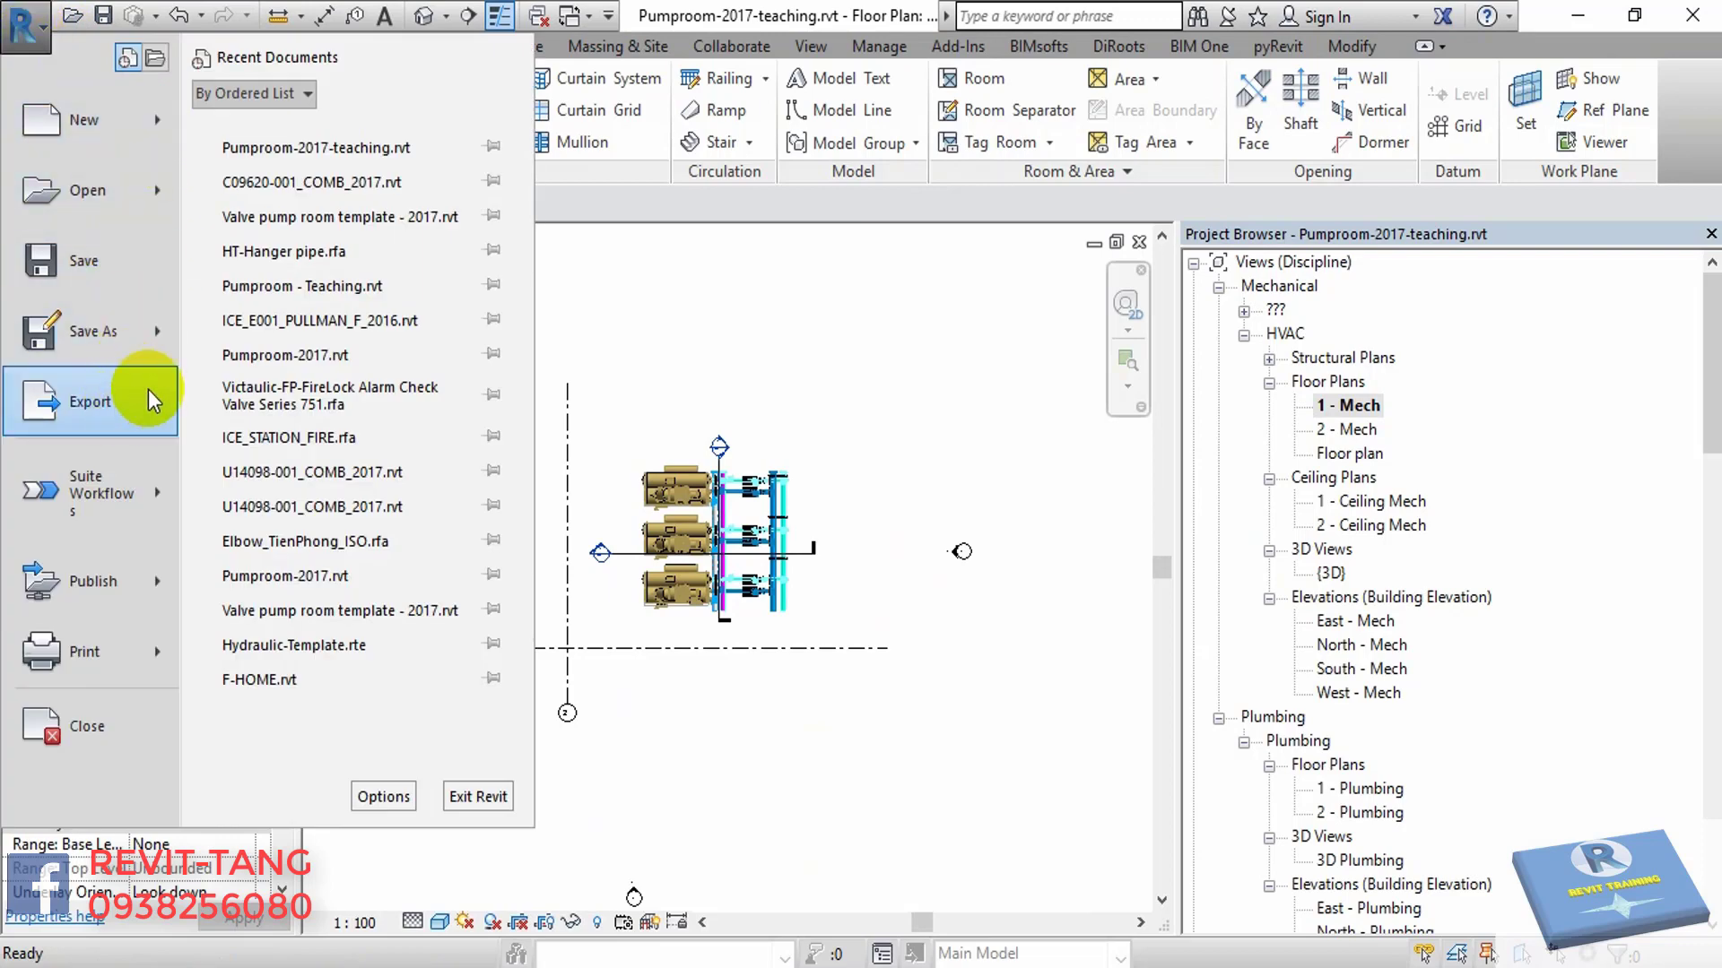
{"action": "left_click", "coordinate": [610, 122]}
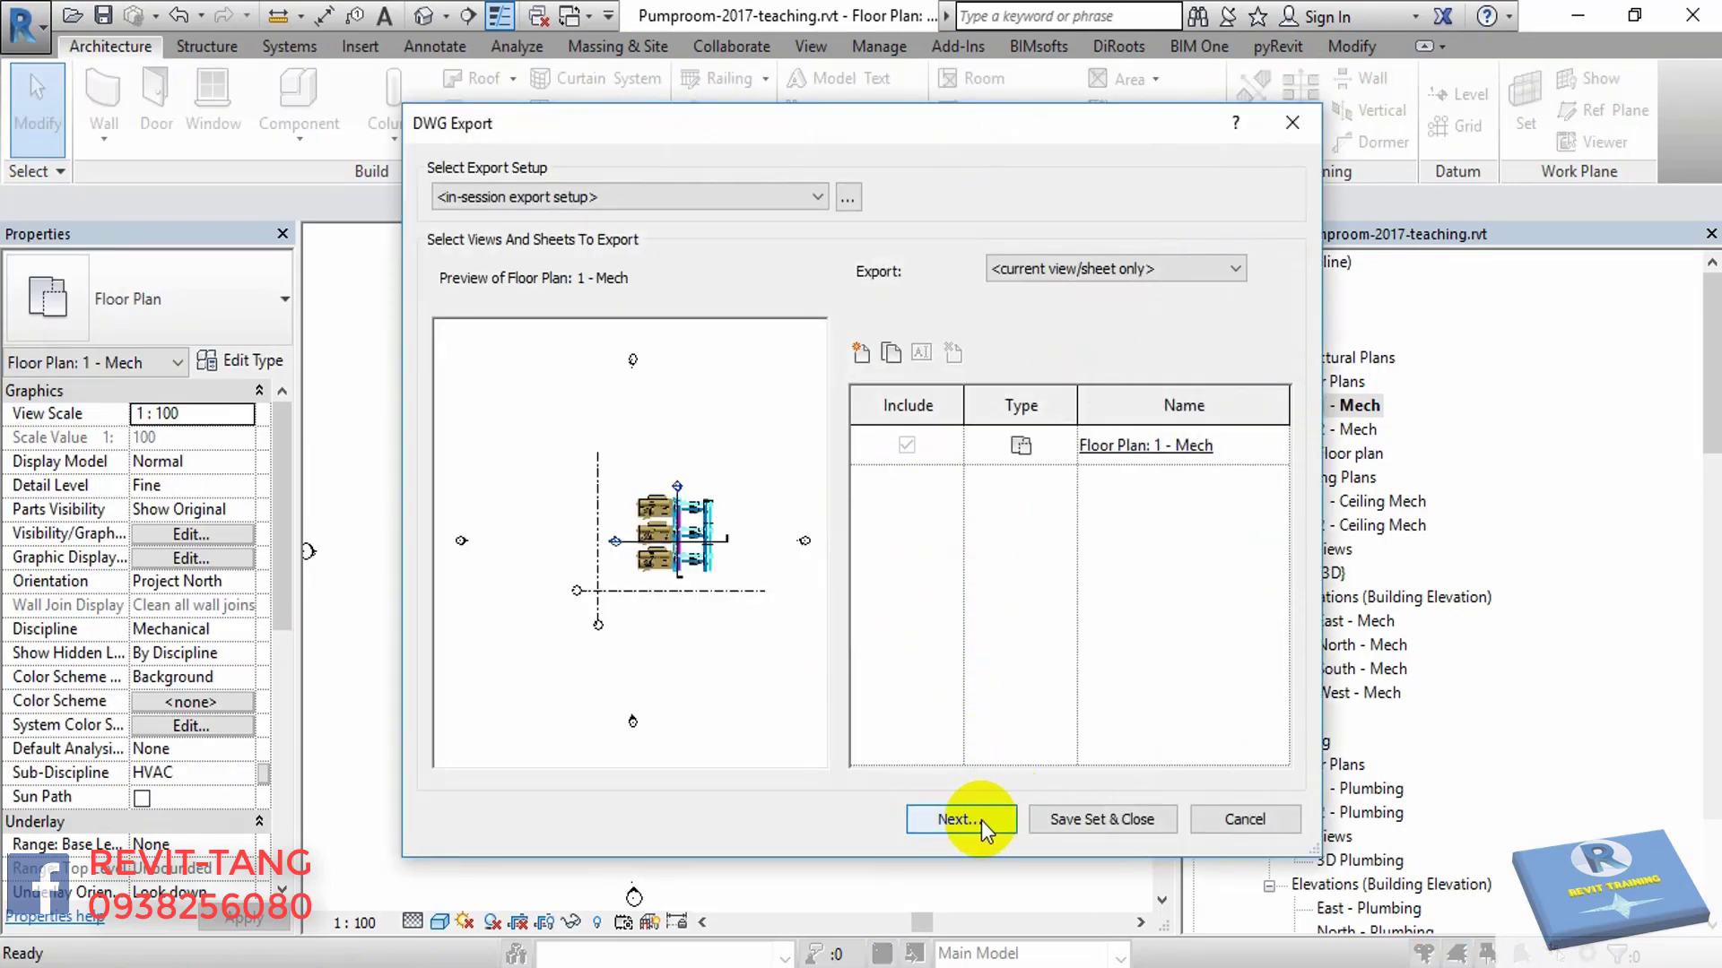
{"action": "left_click", "coordinate": [981, 820]}
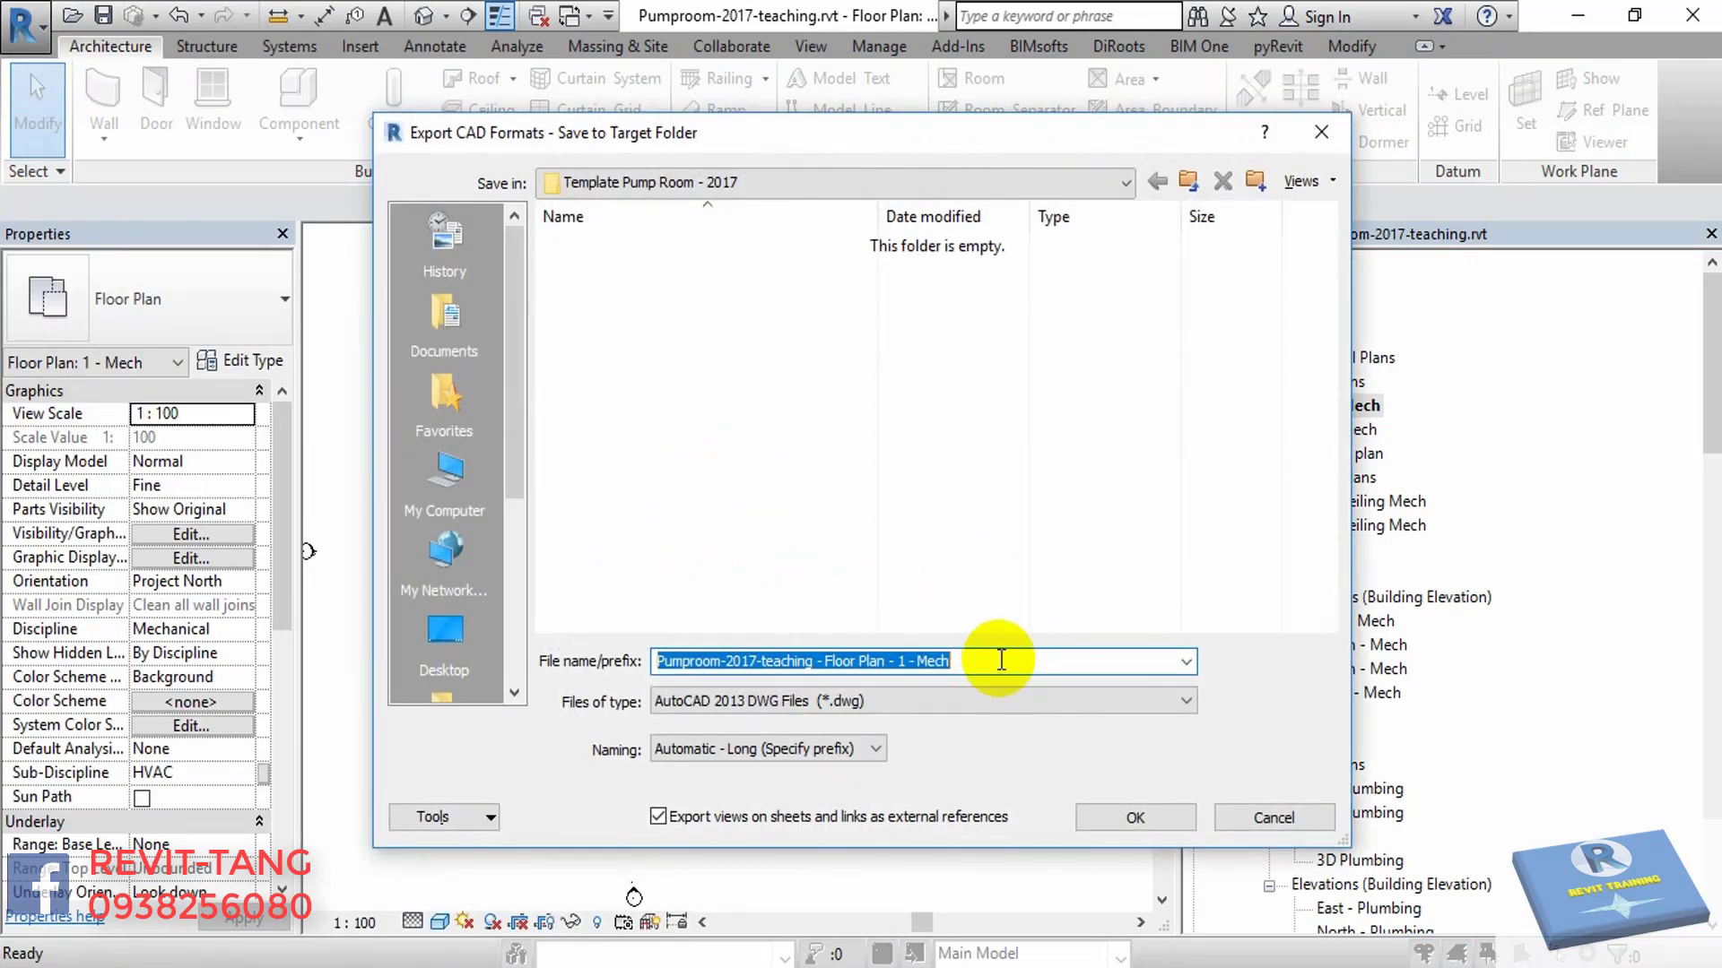
{"action": "type", "text": "F"}
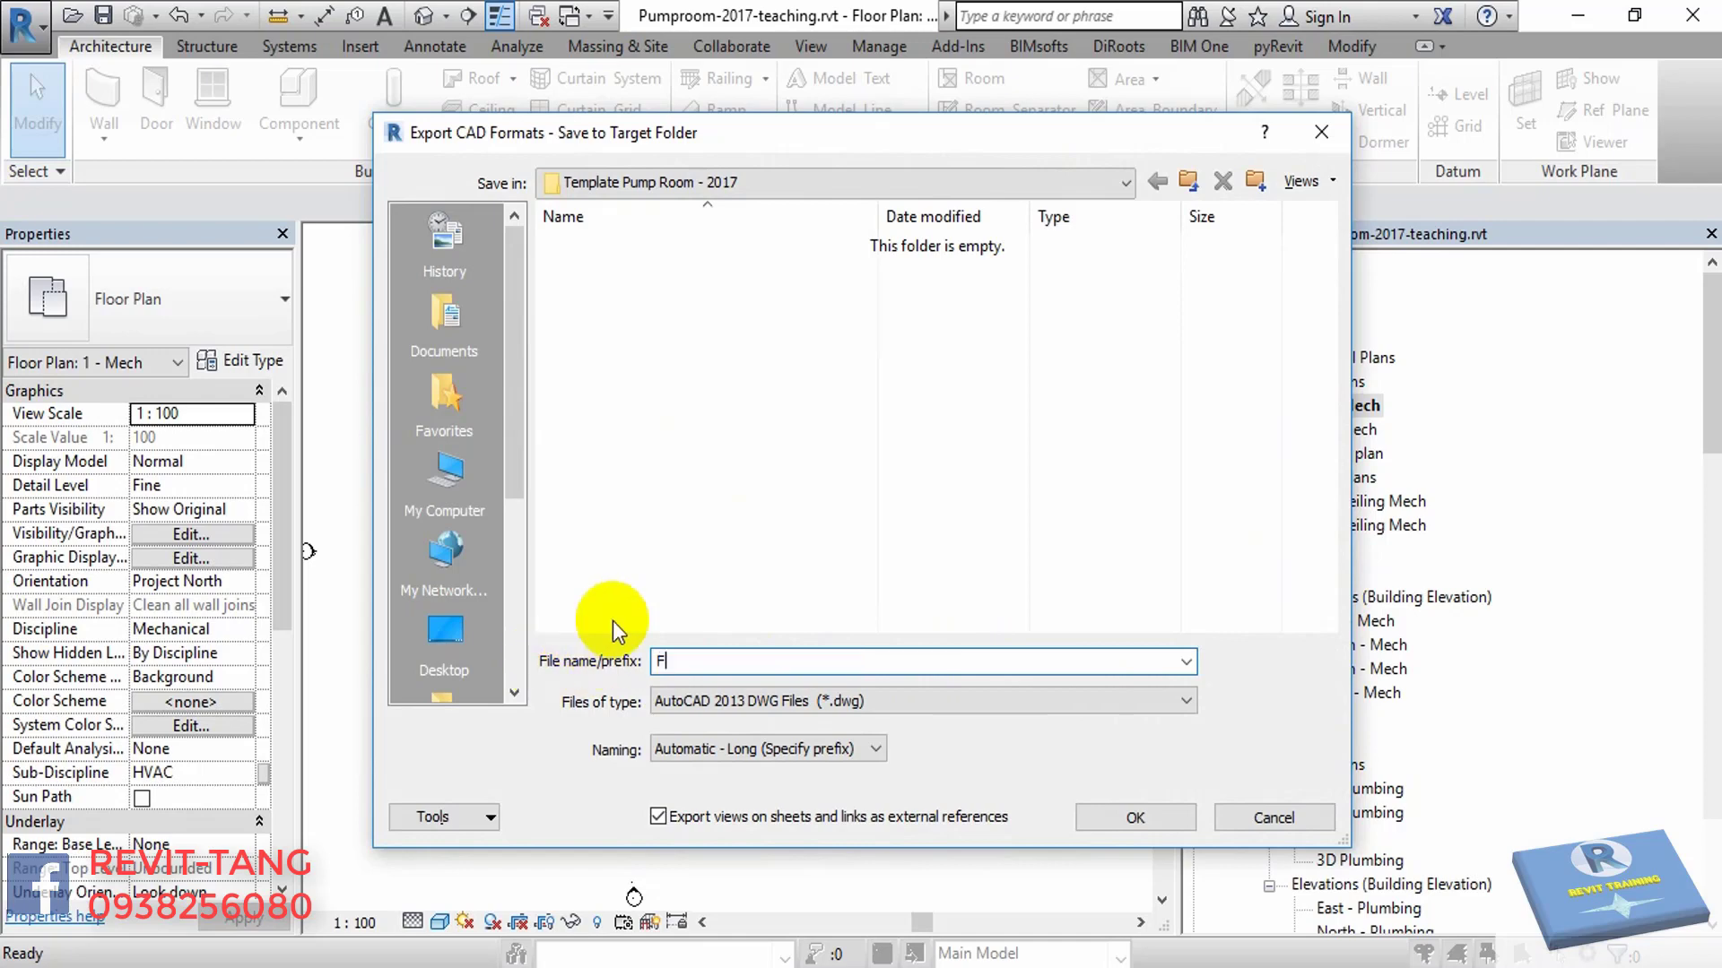
{"action": "type", "text": "lô"}
{"action": "type", "text": "p"}
{"action": "type", "text": "lan"}
{"action": "type", "text": " Pu"}
{"action": "type", "text": "mp Room"}
{"action": "left_click", "coordinate": [789, 748]}
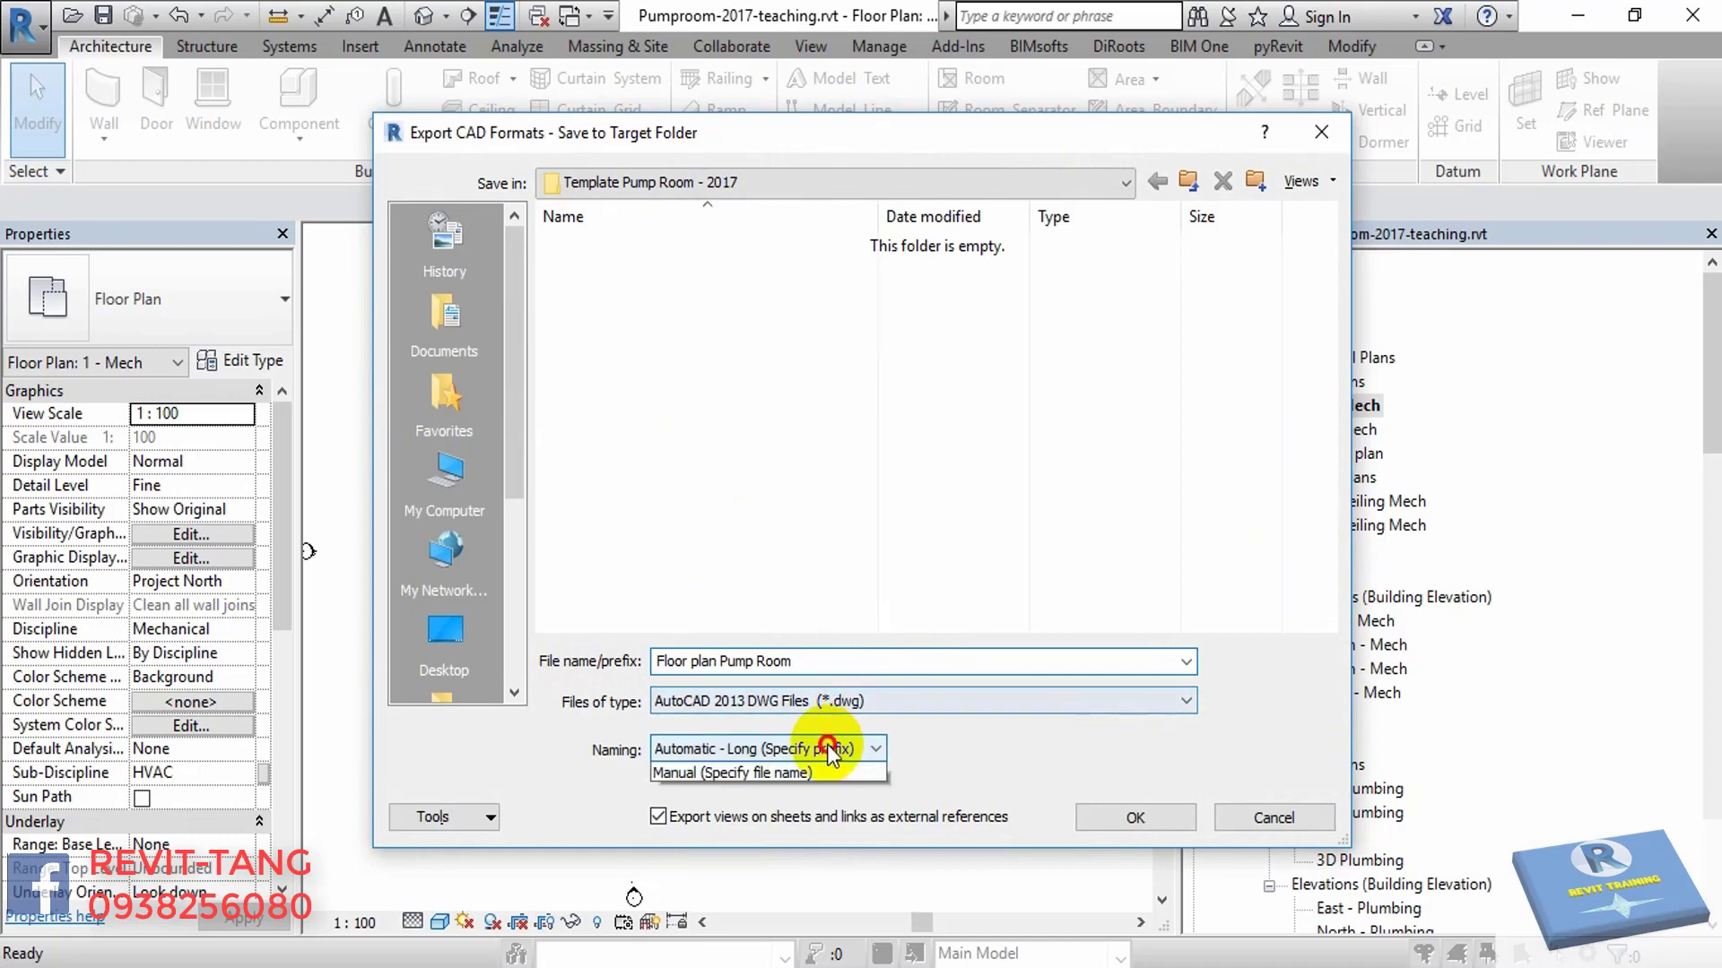
{"action": "left_click", "coordinate": [897, 811]}
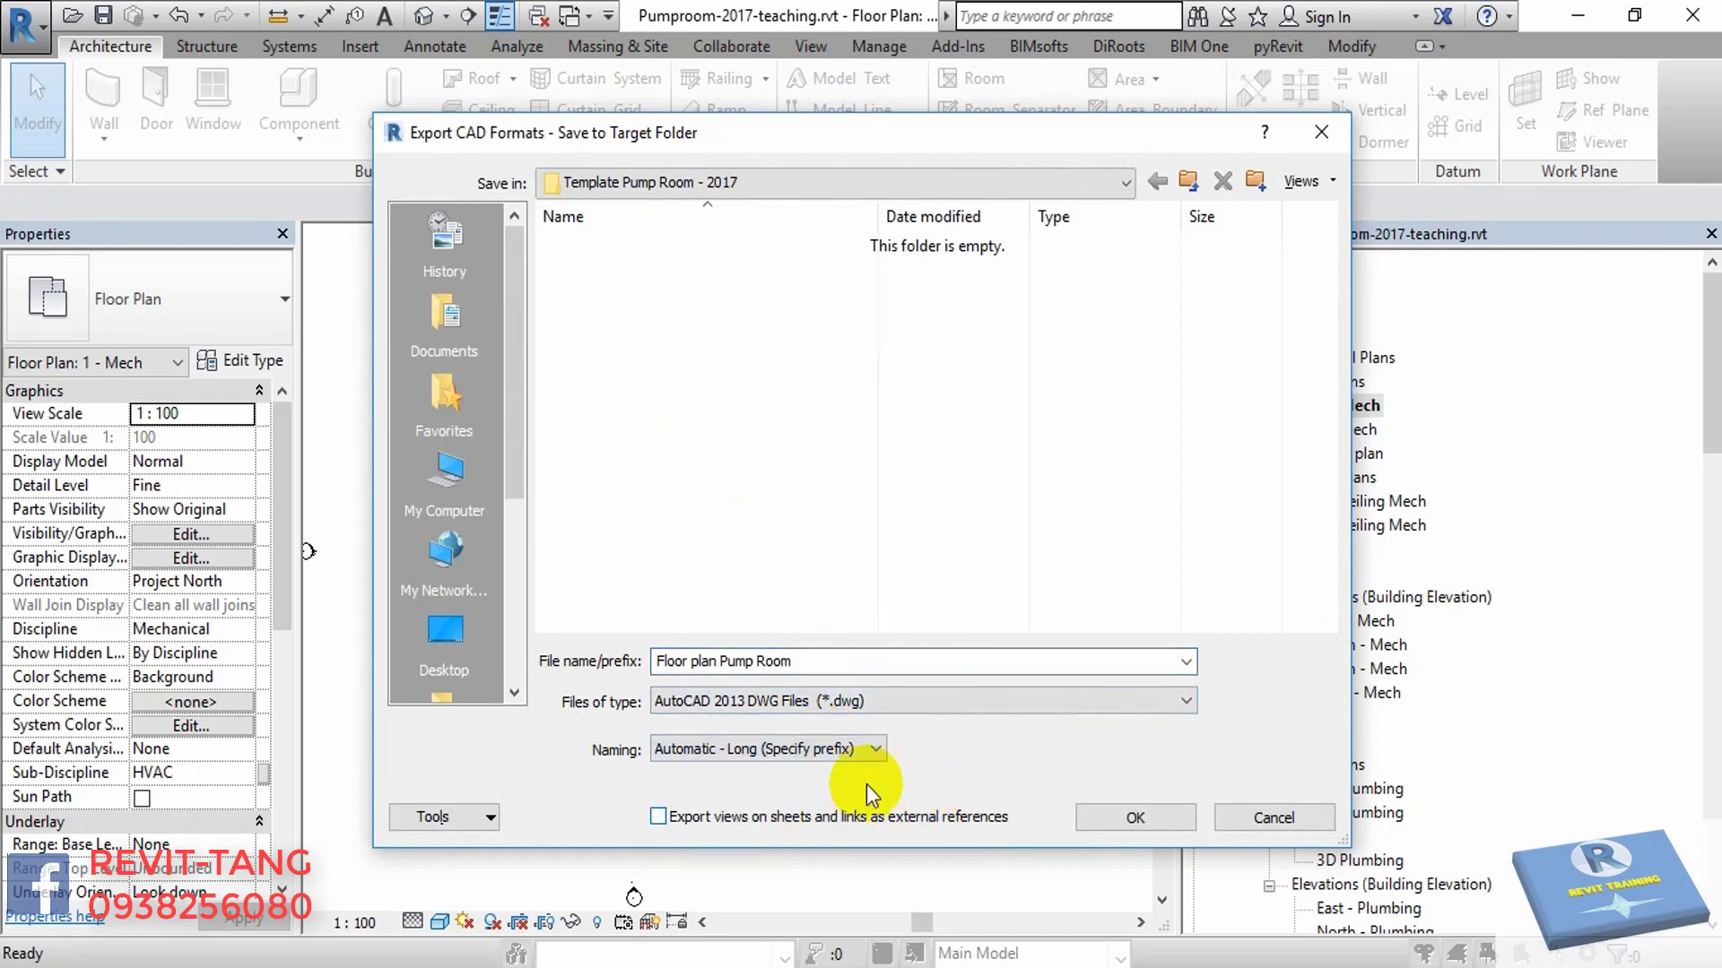
- Save the export as Floor plan.dwg in Desktop\Nha Pho, overwriting the existing file
{"action": "left_click", "coordinate": [448, 484]}
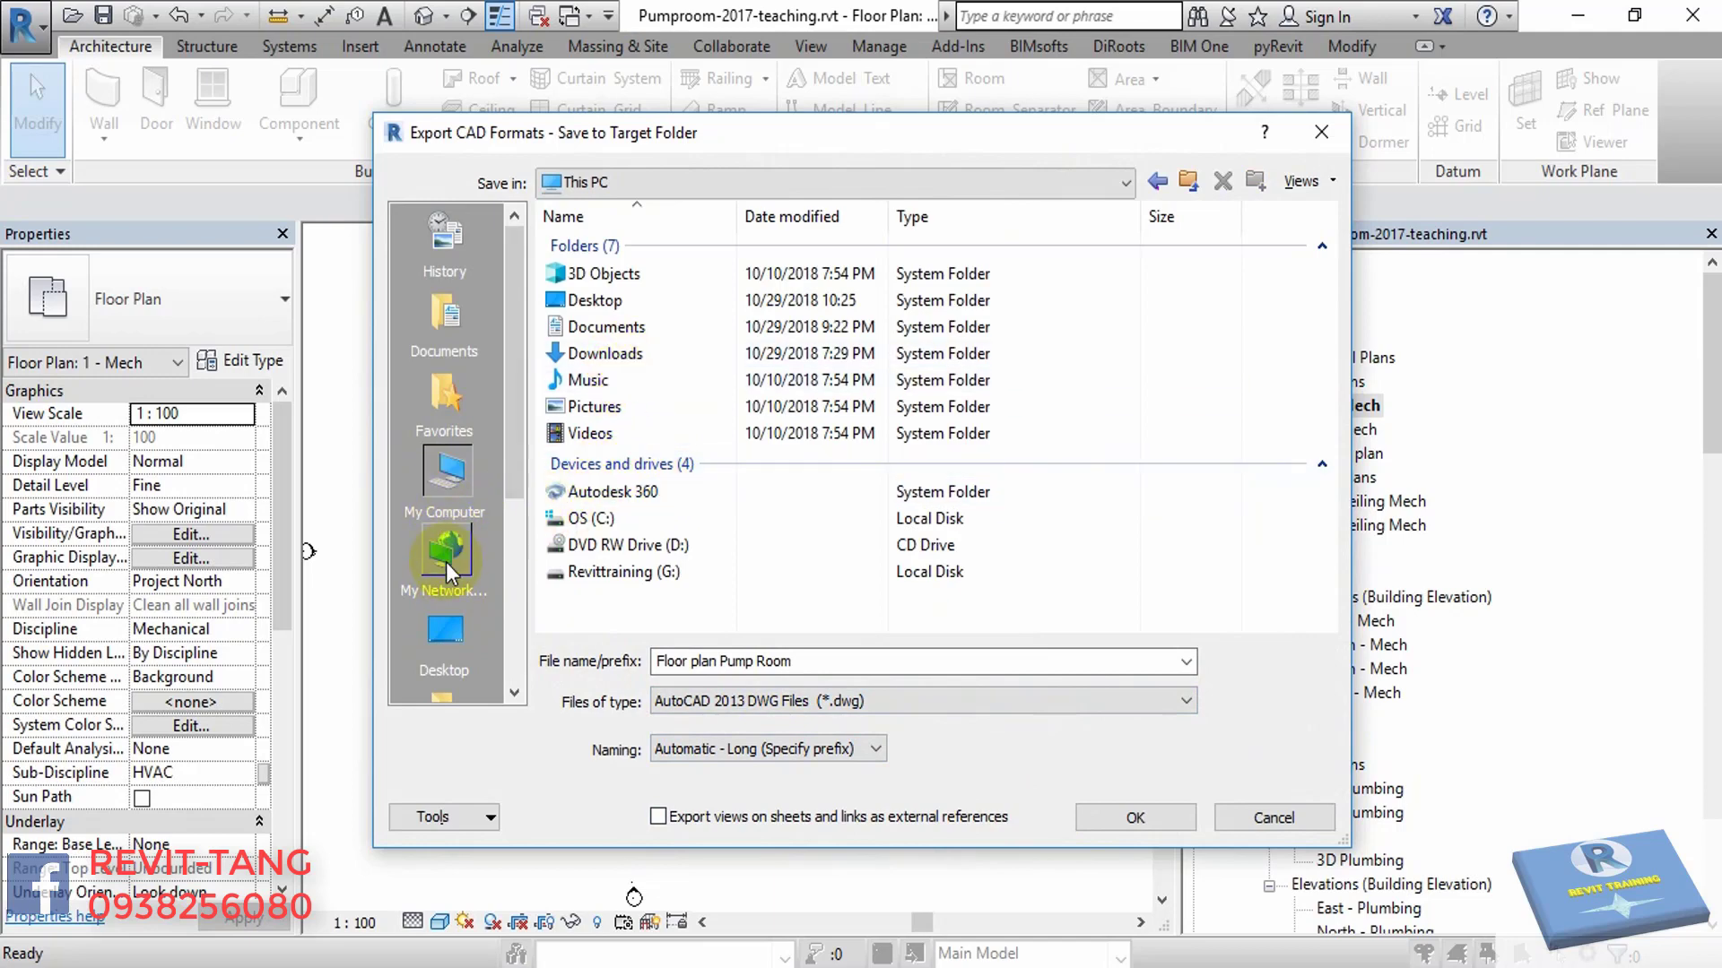
{"action": "left_click", "coordinate": [447, 631]}
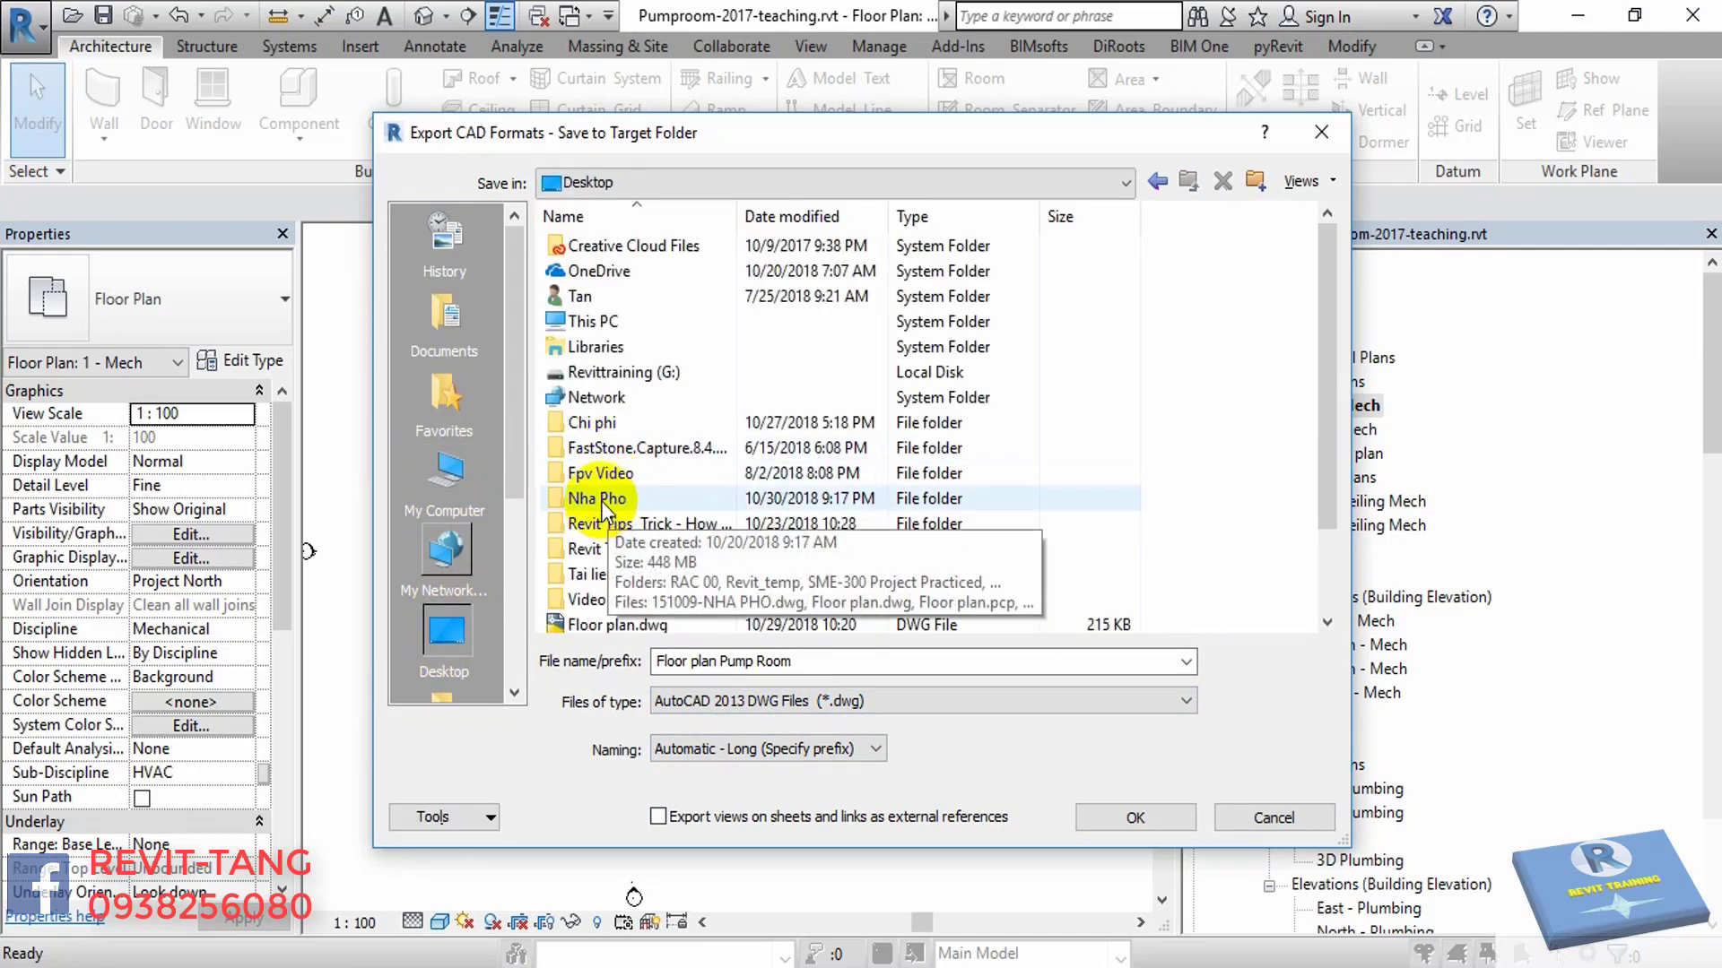
{"action": "double_click", "coordinate": [604, 502]}
{"action": "left_click", "coordinate": [622, 377]}
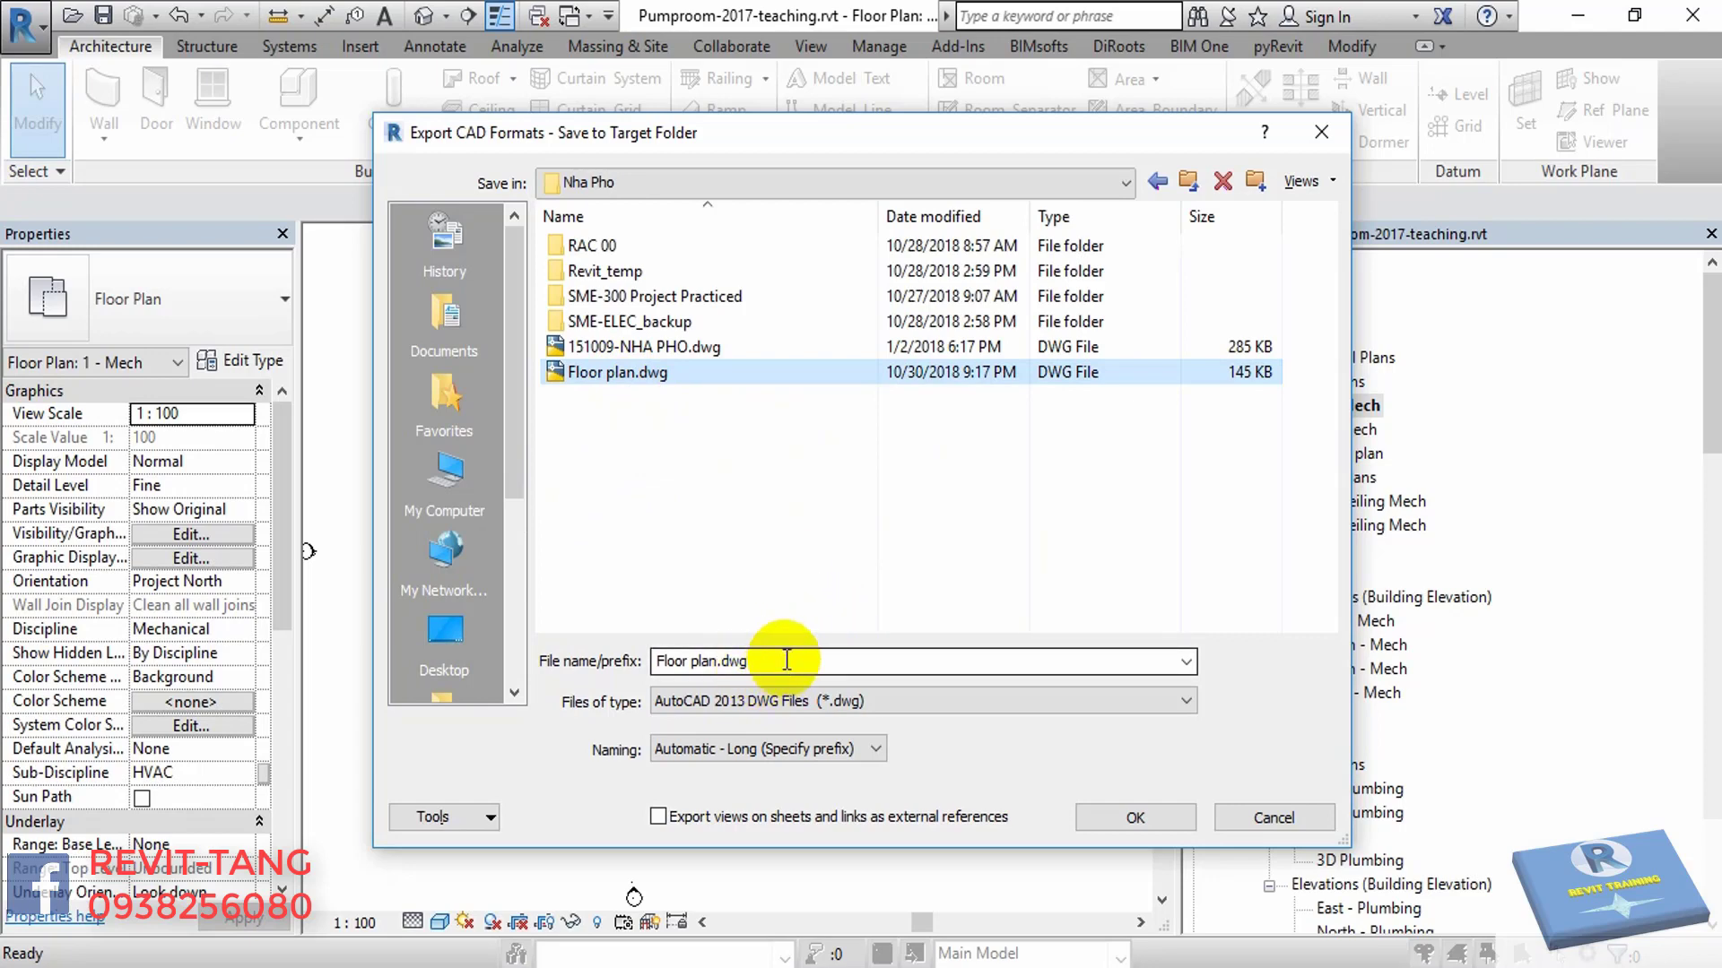
{"action": "left_click", "coordinate": [1105, 818]}
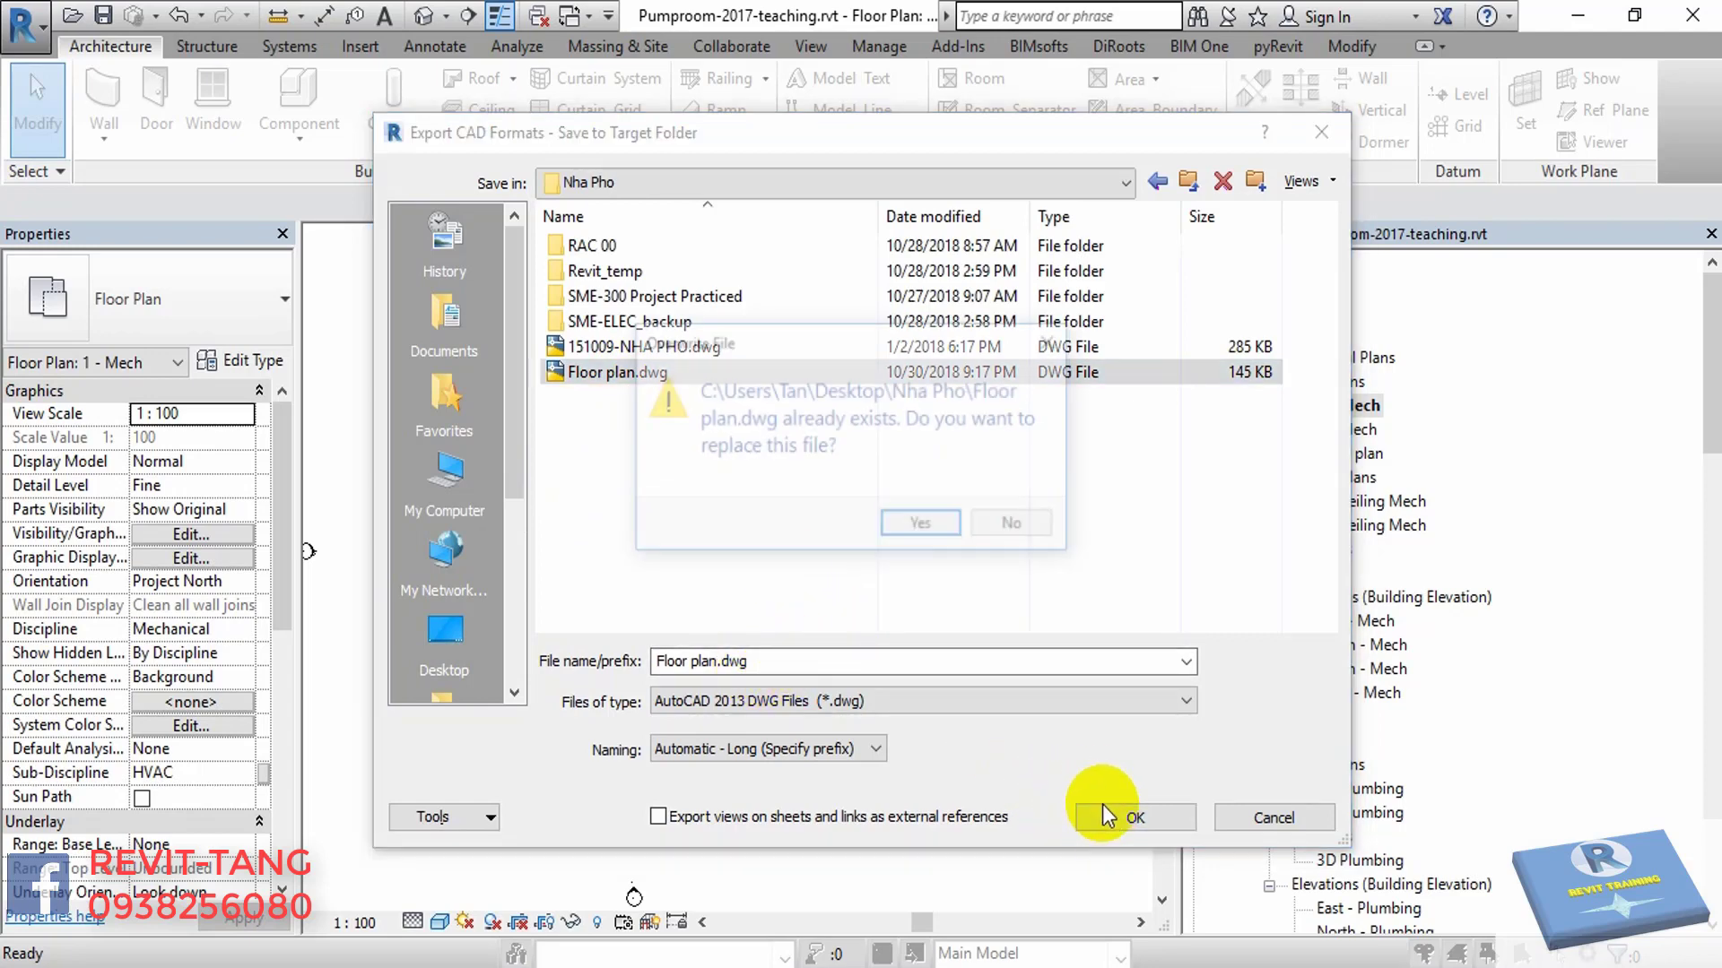
{"action": "left_click", "coordinate": [923, 526]}
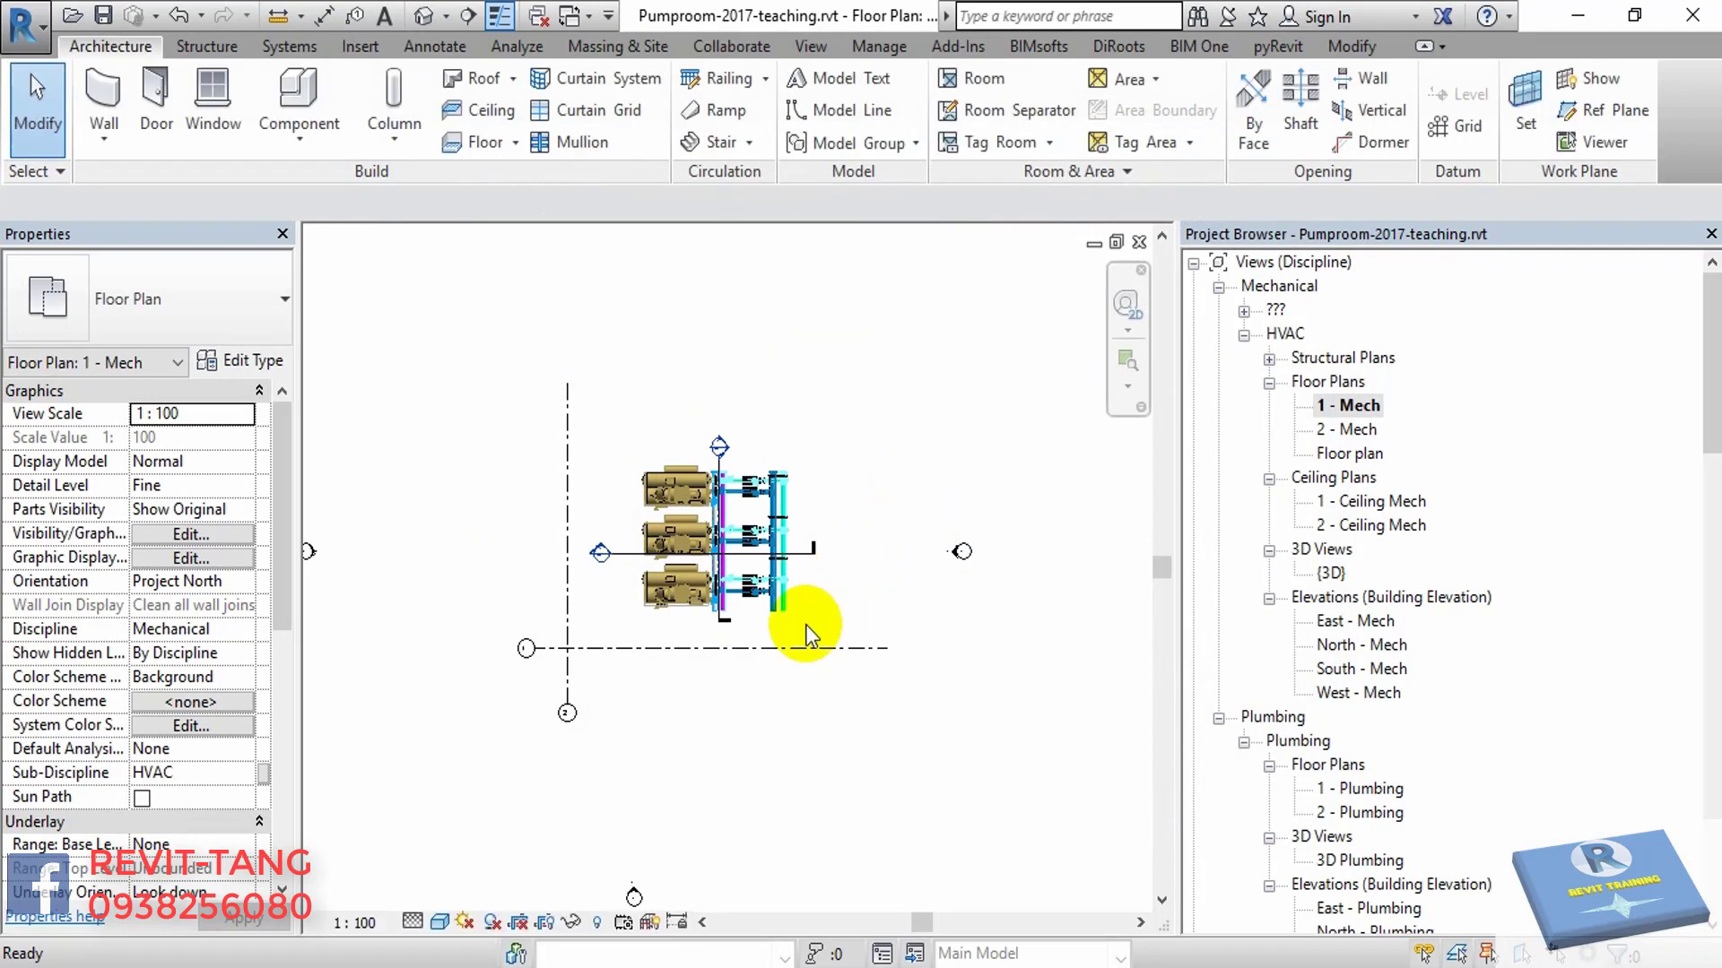
{"action": "scroll", "coordinate": [724, 485], "scroll_direction": "up", "scroll_amount": 2}
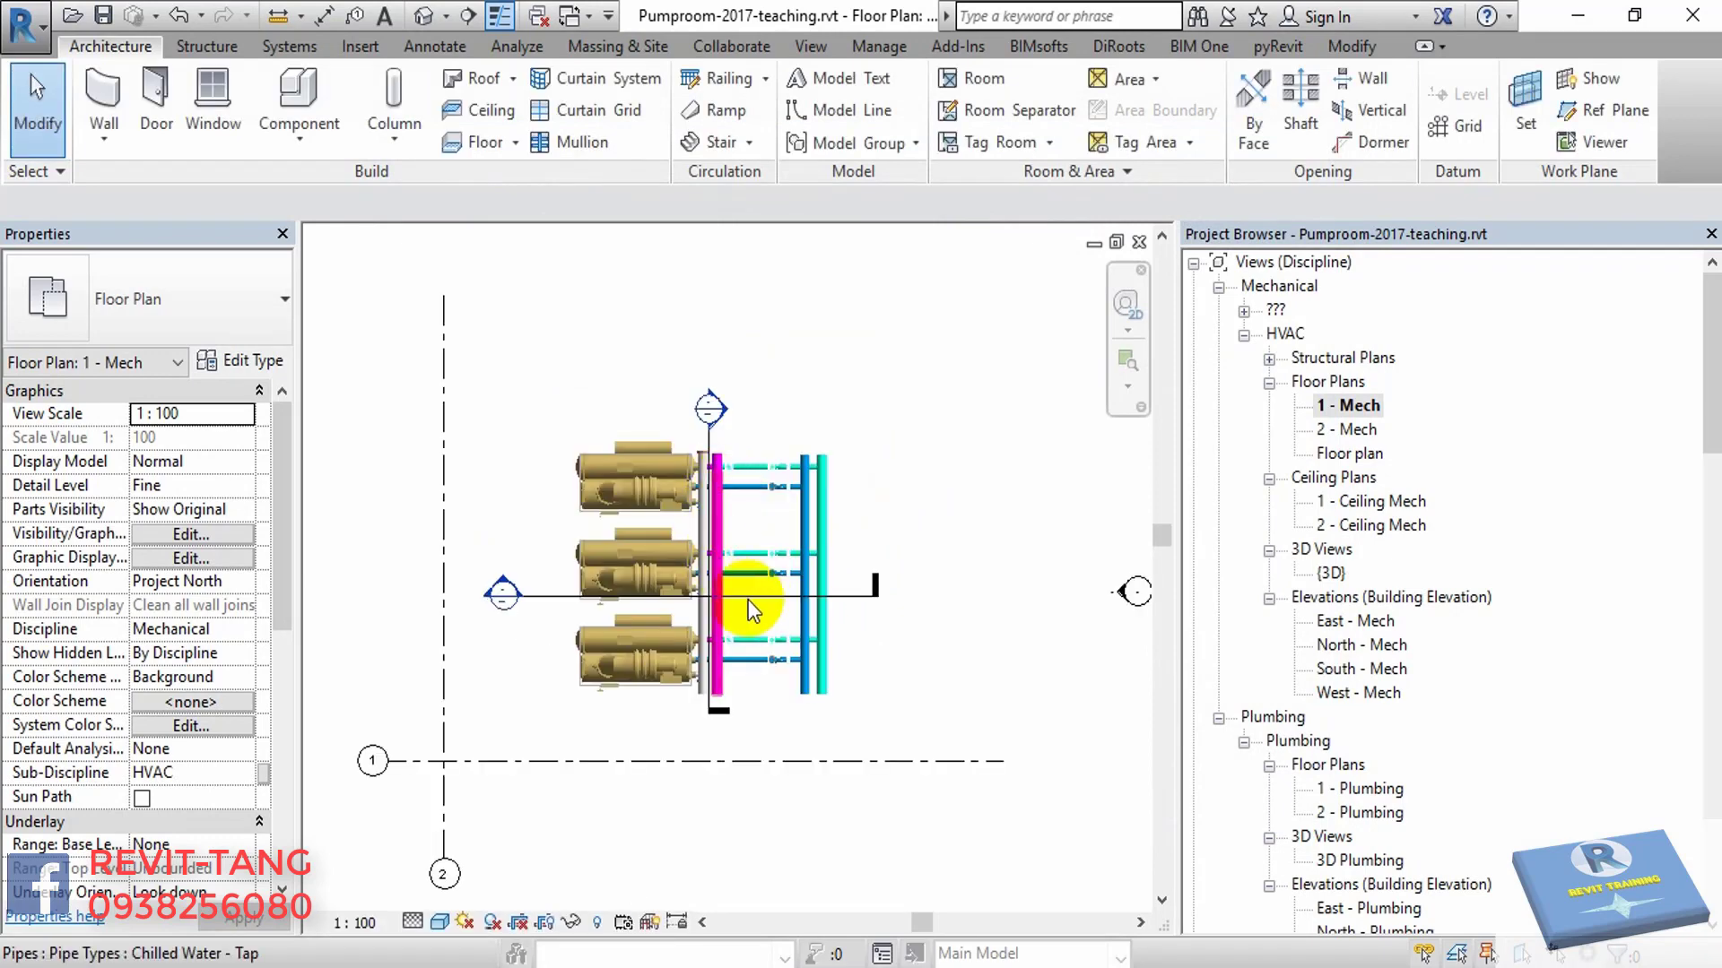
{"action": "left_click", "coordinate": [772, 594]}
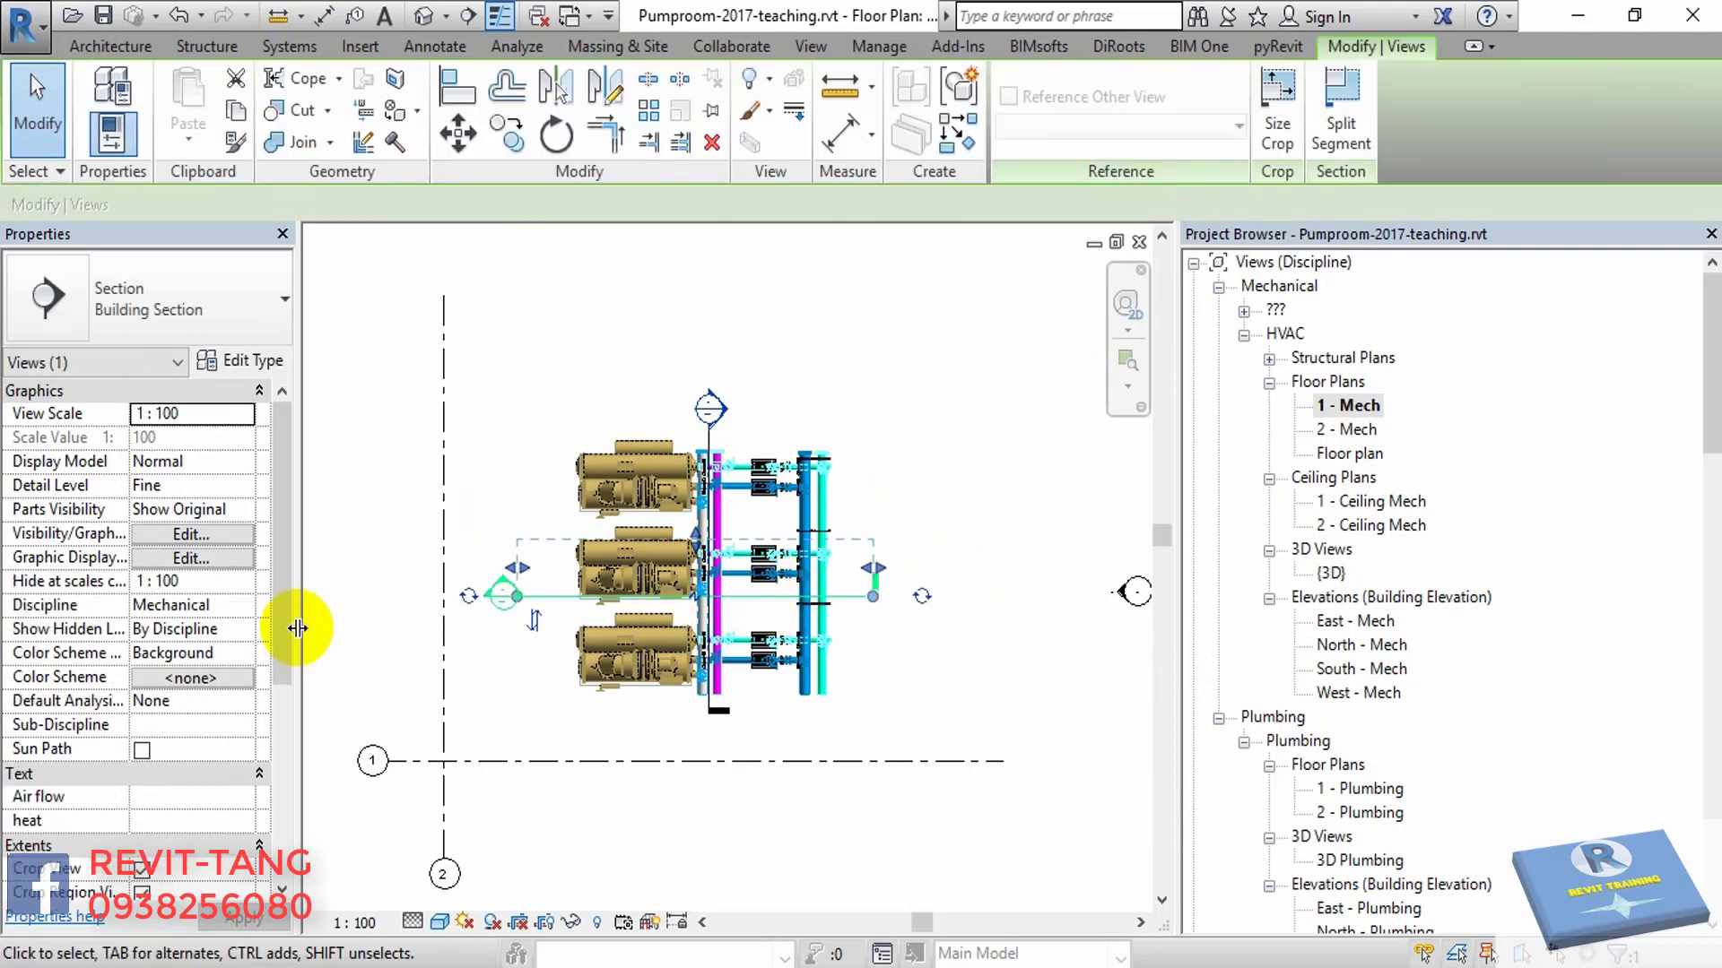
{"action": "scroll", "coordinate": [236, 647], "scroll_direction": "down", "scroll_amount": 3}
{"action": "scroll", "coordinate": [236, 648], "scroll_direction": "down", "scroll_amount": 2}
{"action": "right_click", "coordinate": [743, 603]}
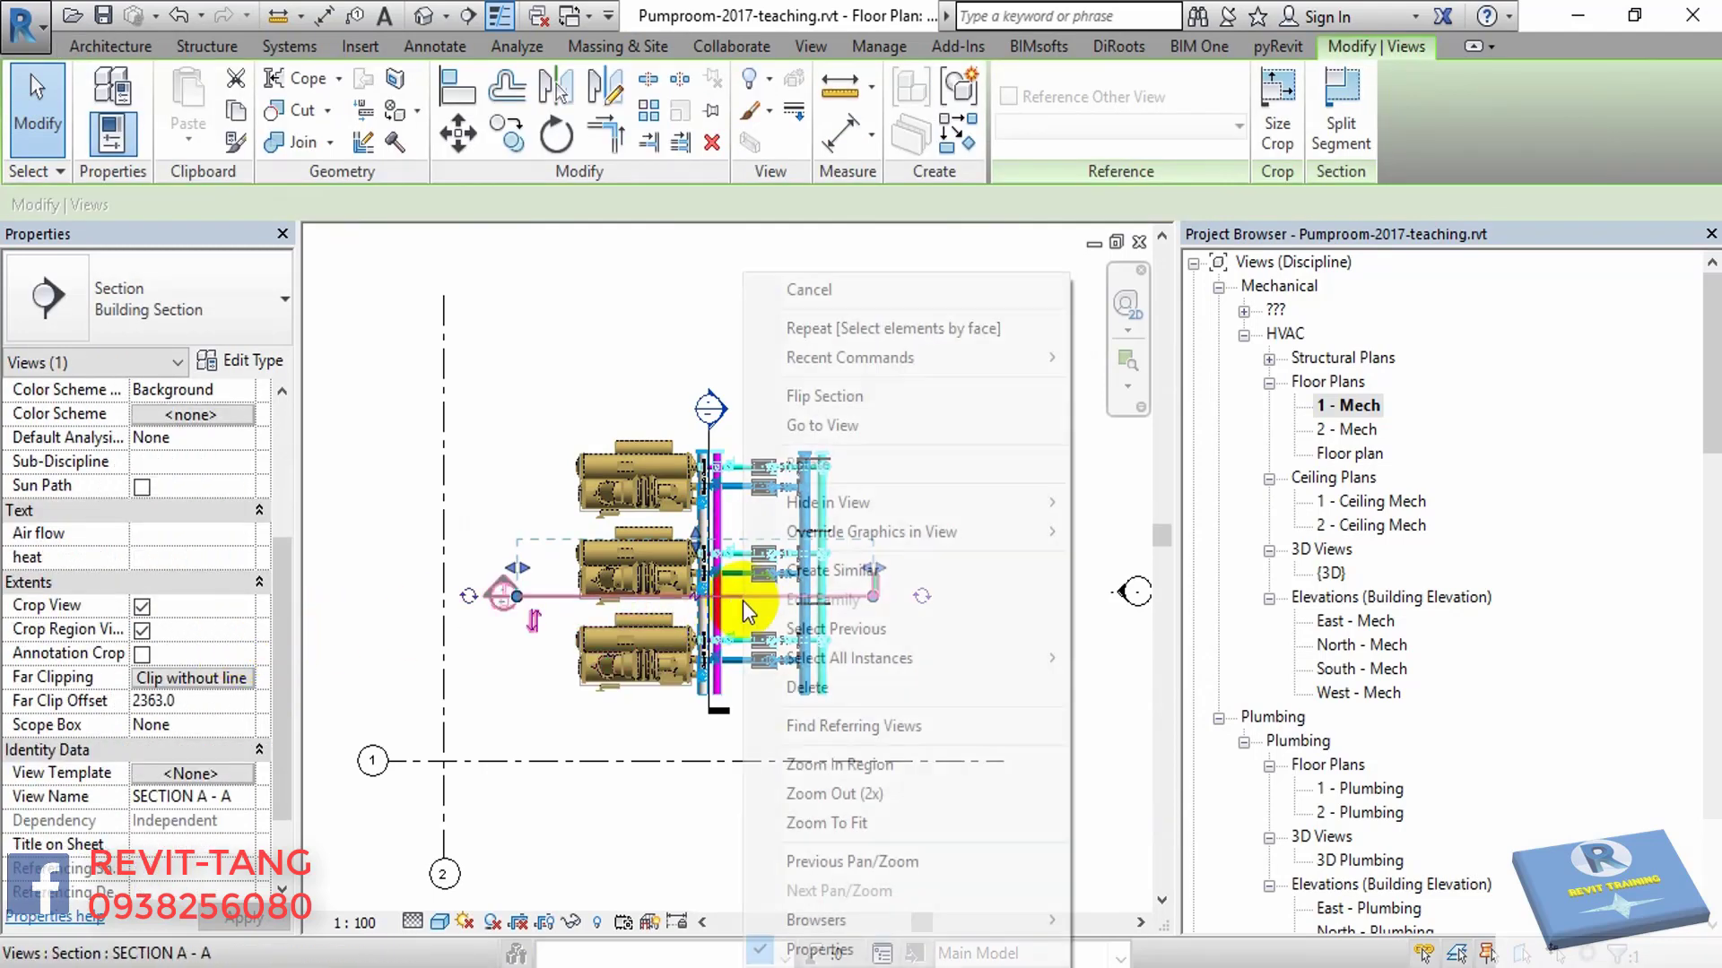
{"action": "left_click", "coordinate": [854, 418]}
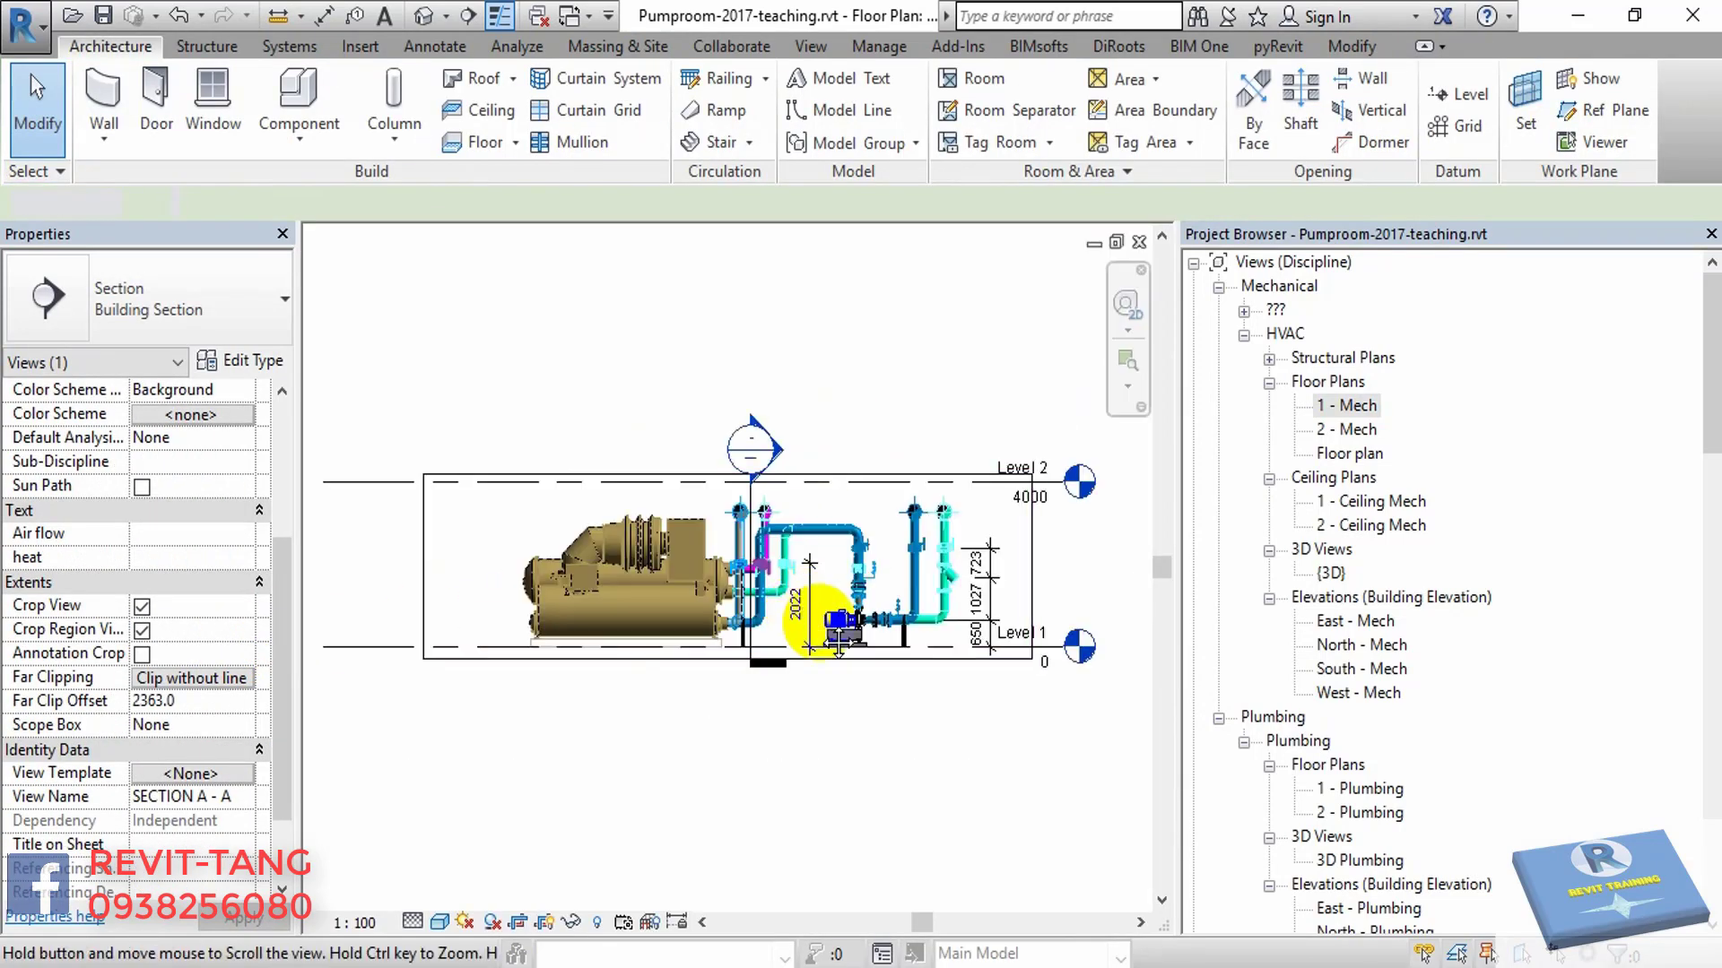
{"action": "scroll", "coordinate": [839, 641], "scroll_direction": "down", "scroll_amount": 2}
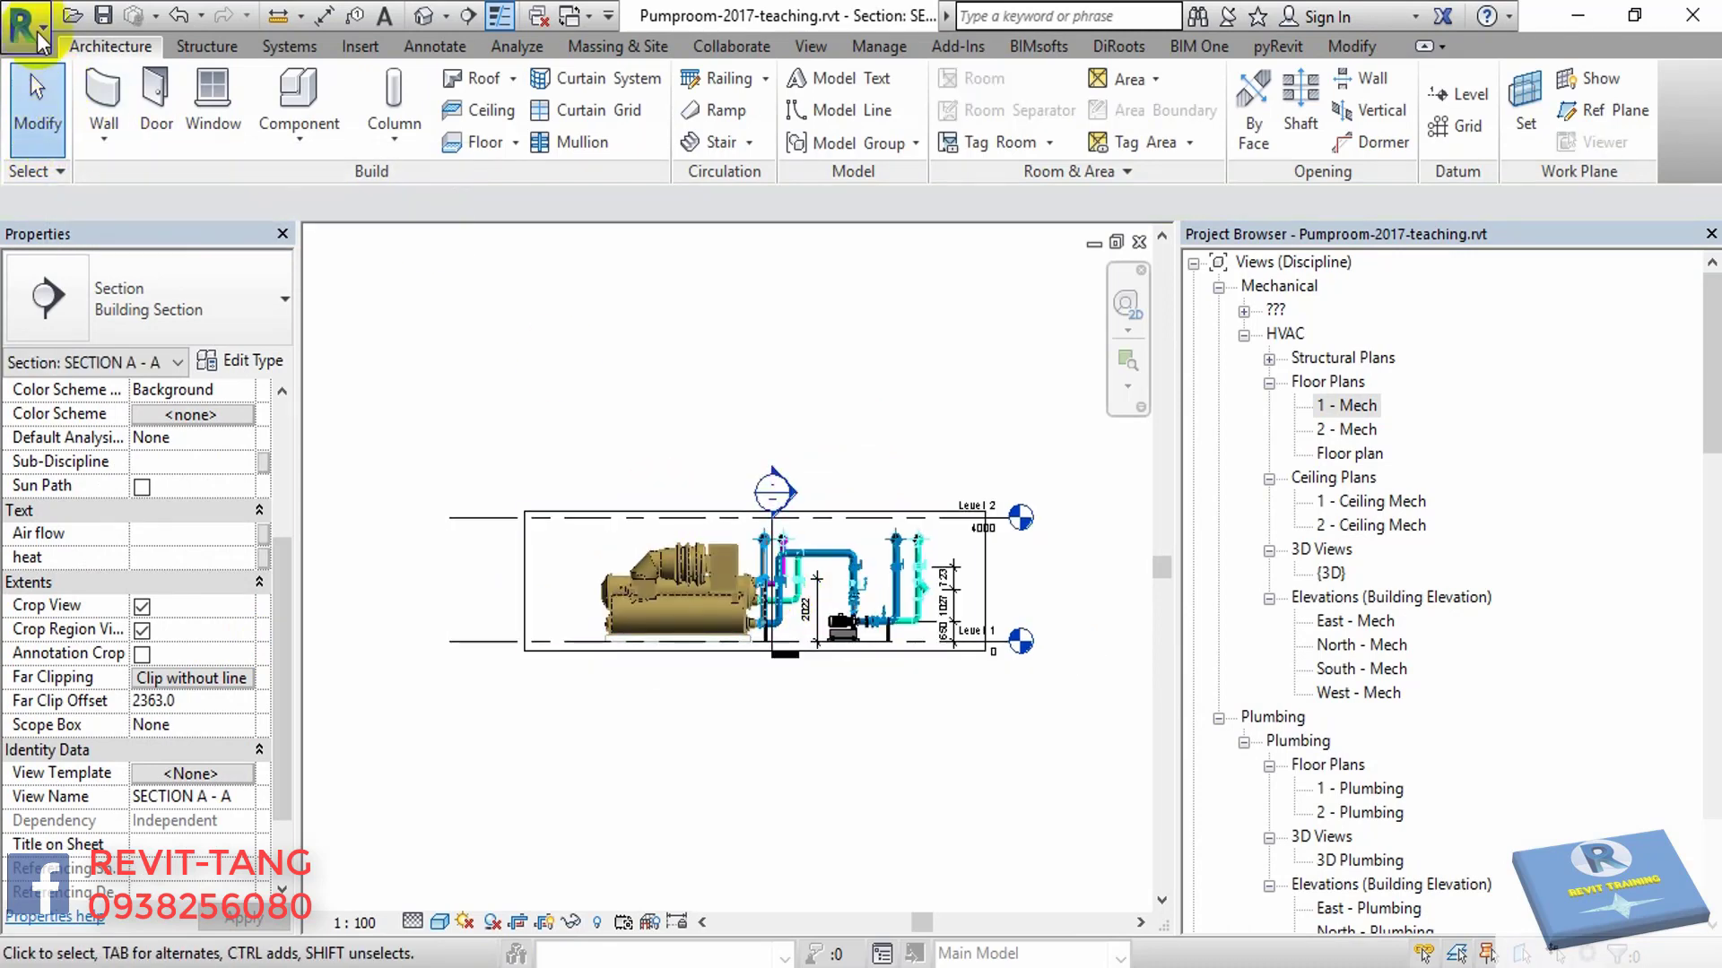
{"action": "left_click", "coordinate": [40, 42]}
{"action": "mouse_move", "coordinate": [91, 331]}
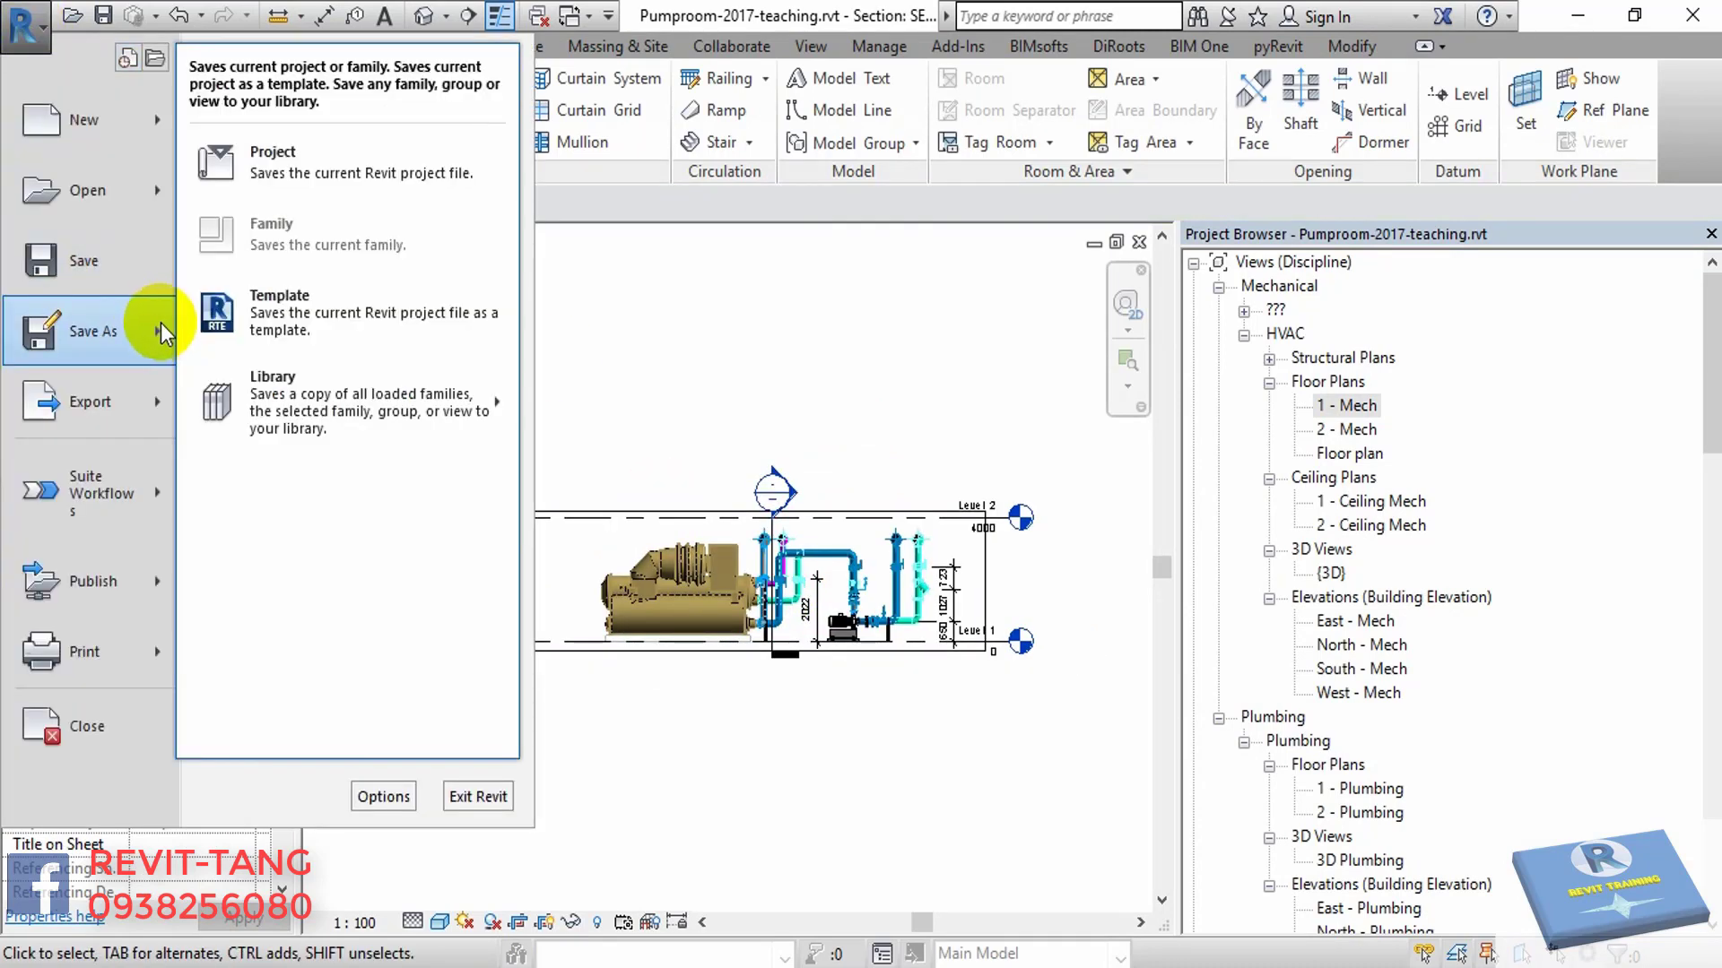
{"action": "mouse_move", "coordinate": [89, 401]}
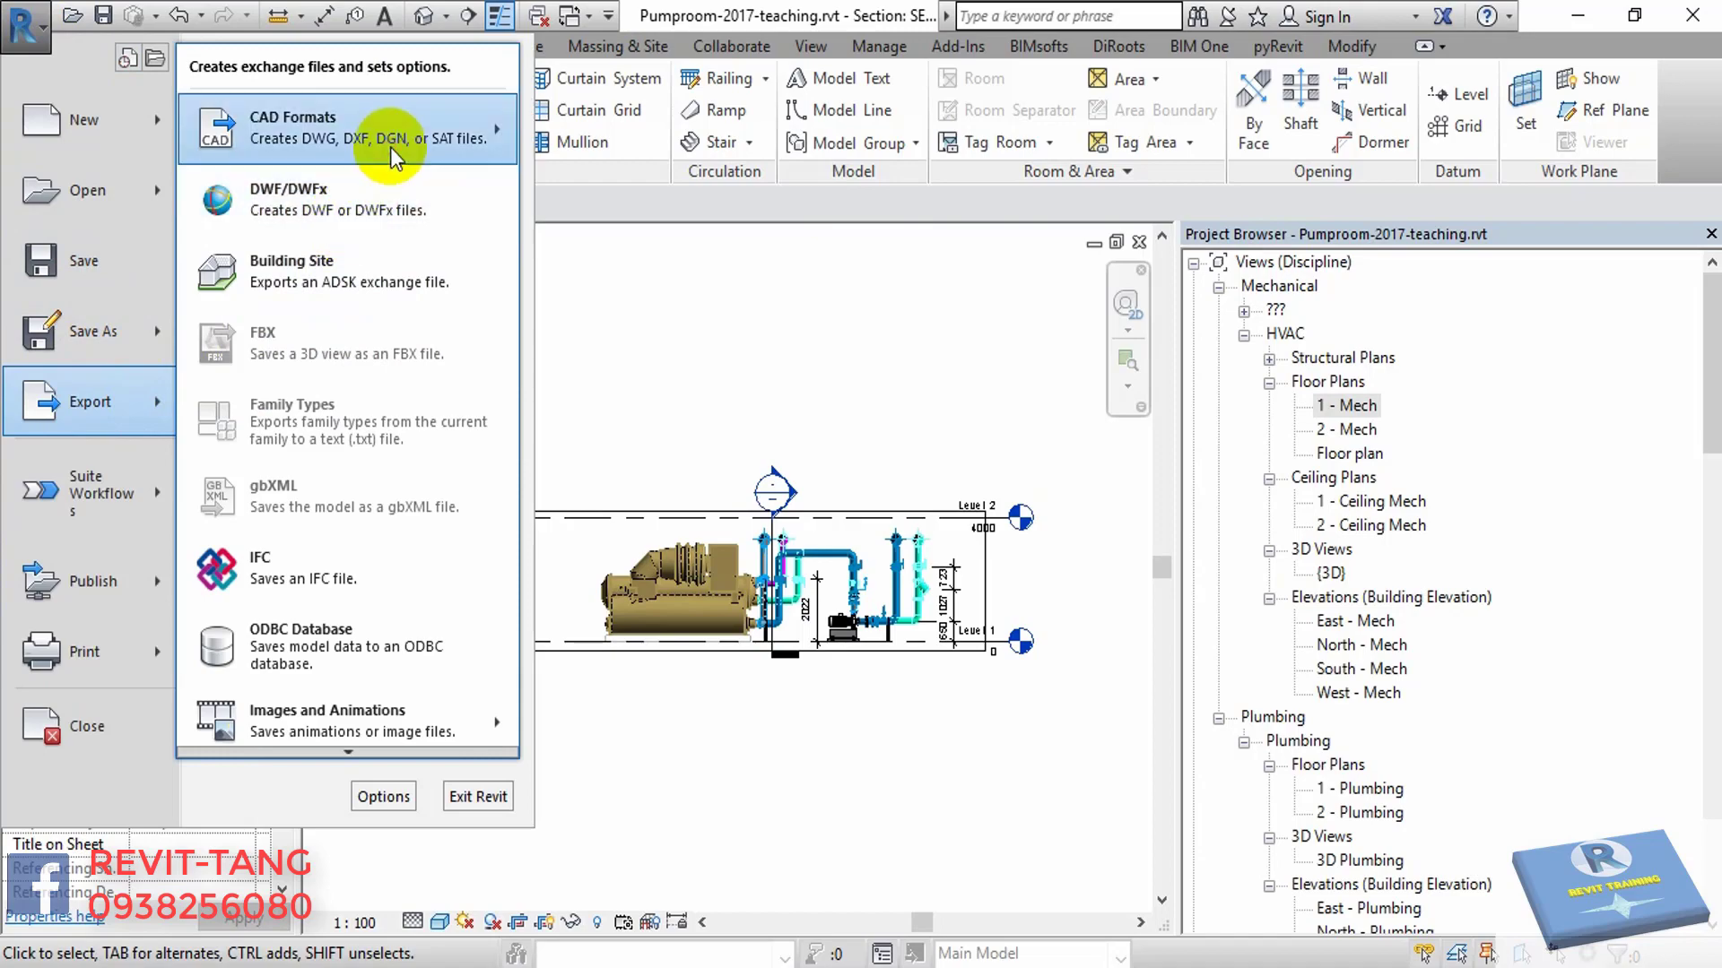
- Export Section A - A to DWG as SECTION A - A, without xref sheet views
{"action": "mouse_move", "coordinate": [347, 128]}
{"action": "left_click", "coordinate": [599, 127]}
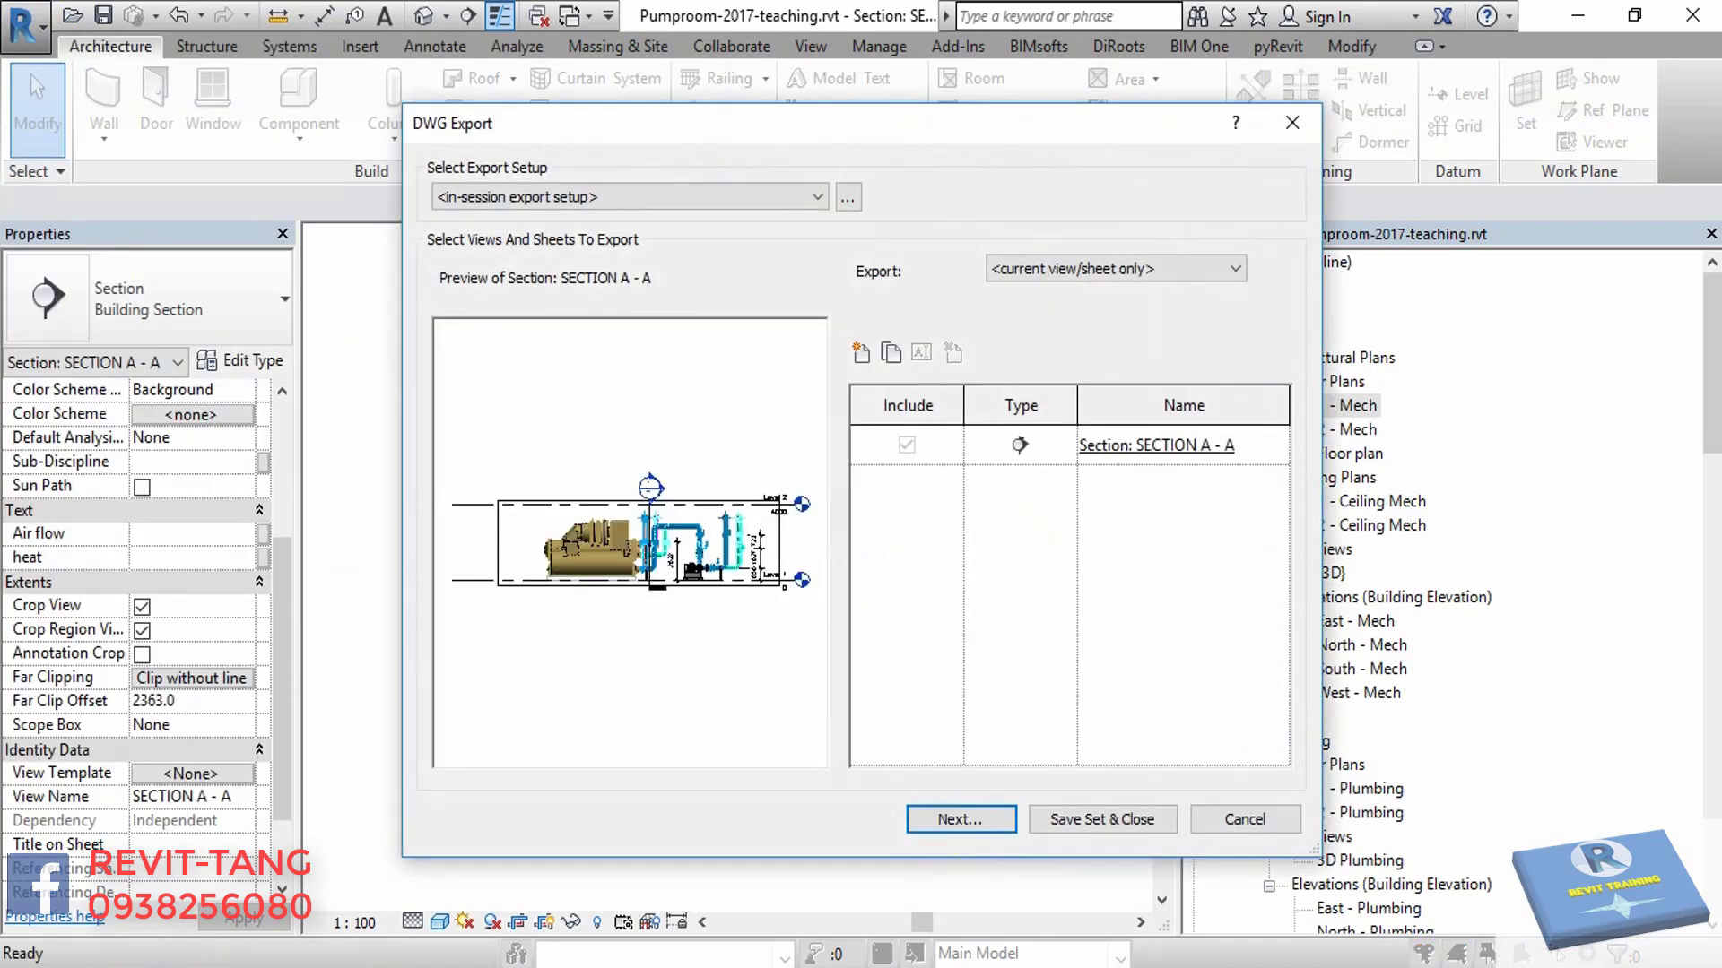
{"action": "left_click", "coordinate": [971, 816]}
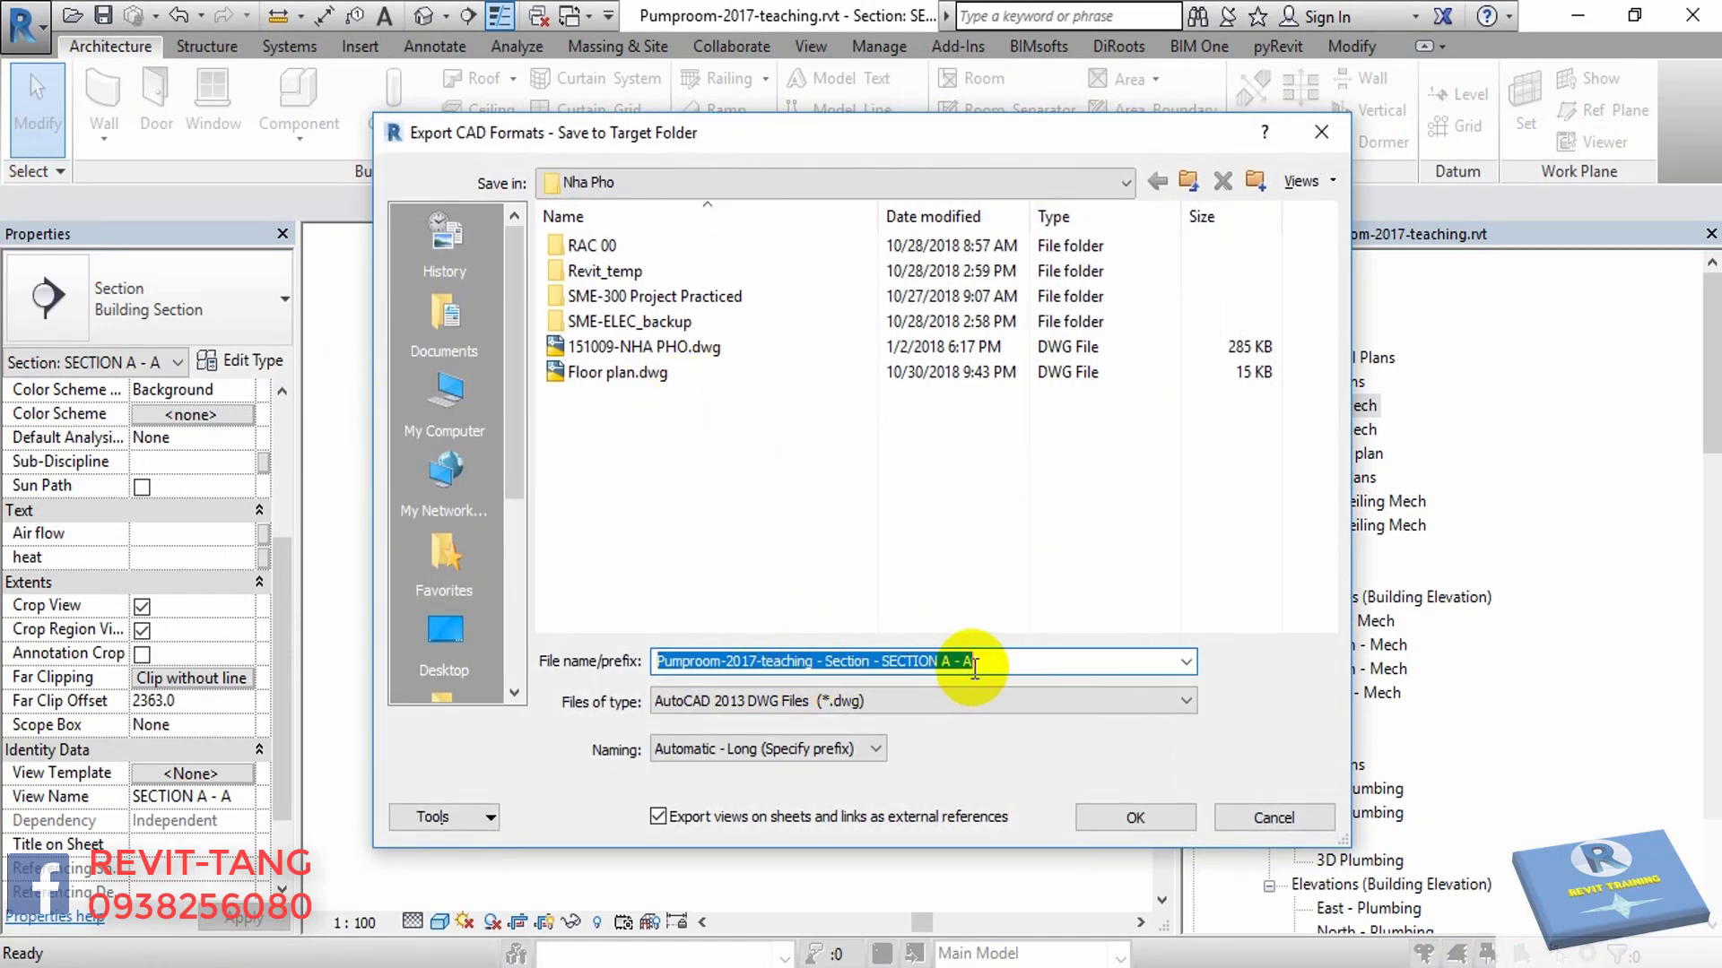
{"action": "left_click_drag", "start_coordinate": [885, 664], "coordinate": [442, 672]}
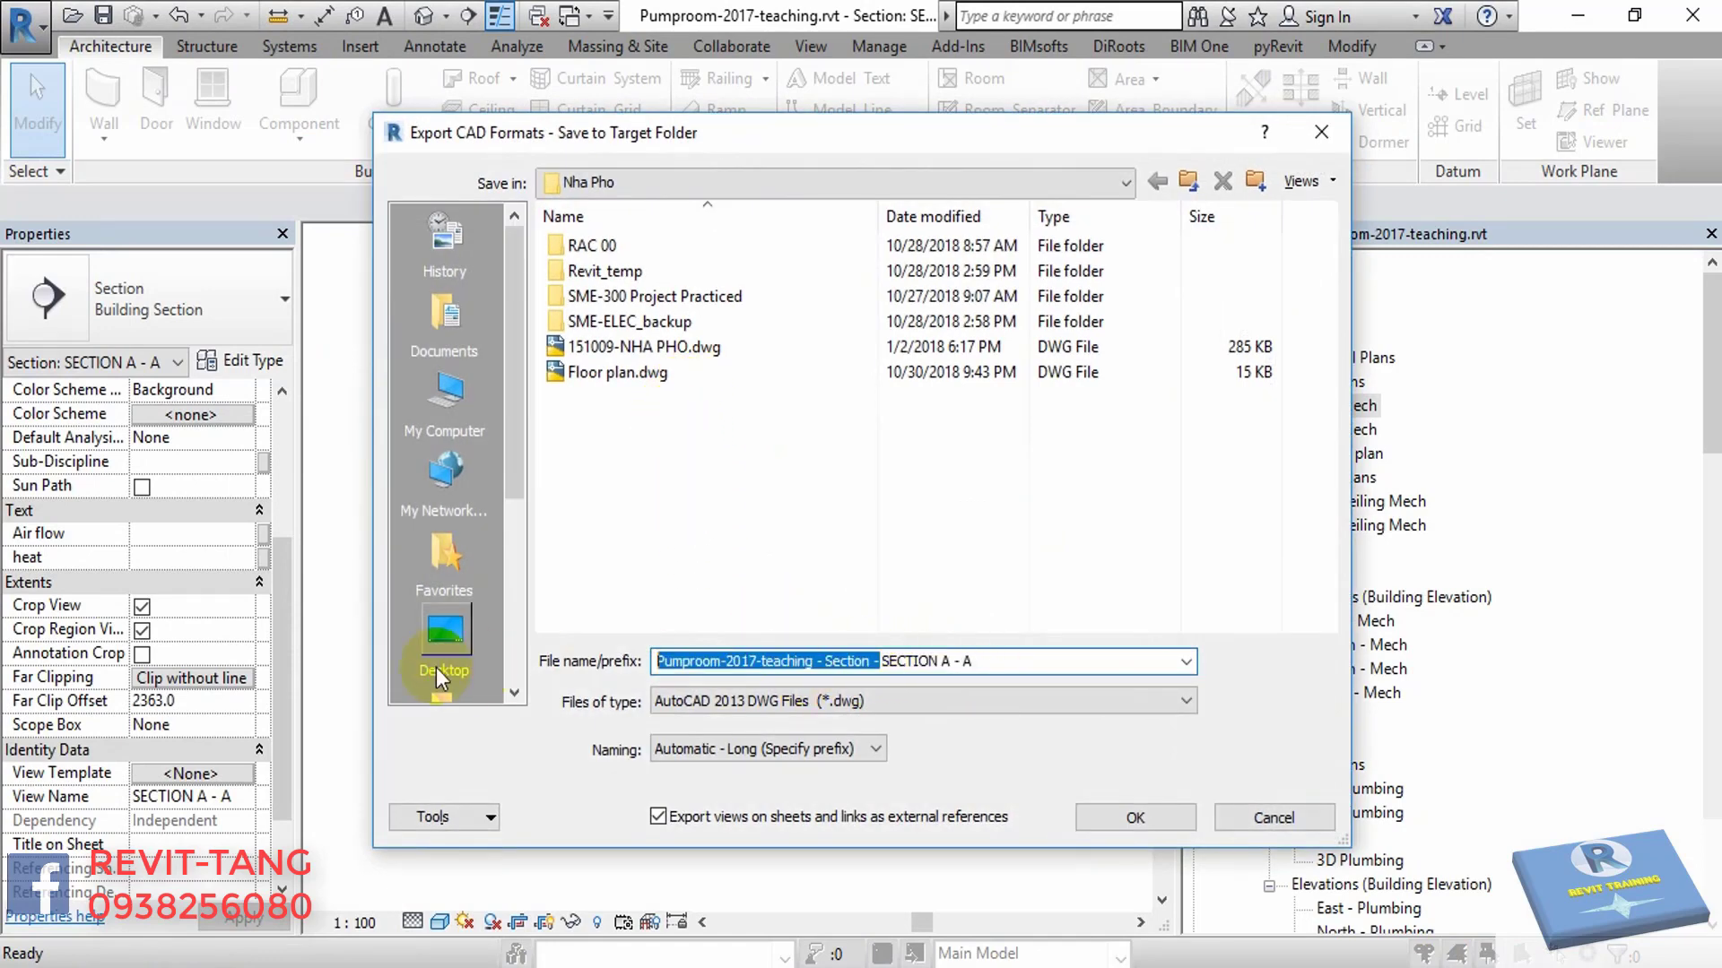
{"action": "key", "text": "BackSpace"}
{"action": "left_click", "coordinate": [659, 816]}
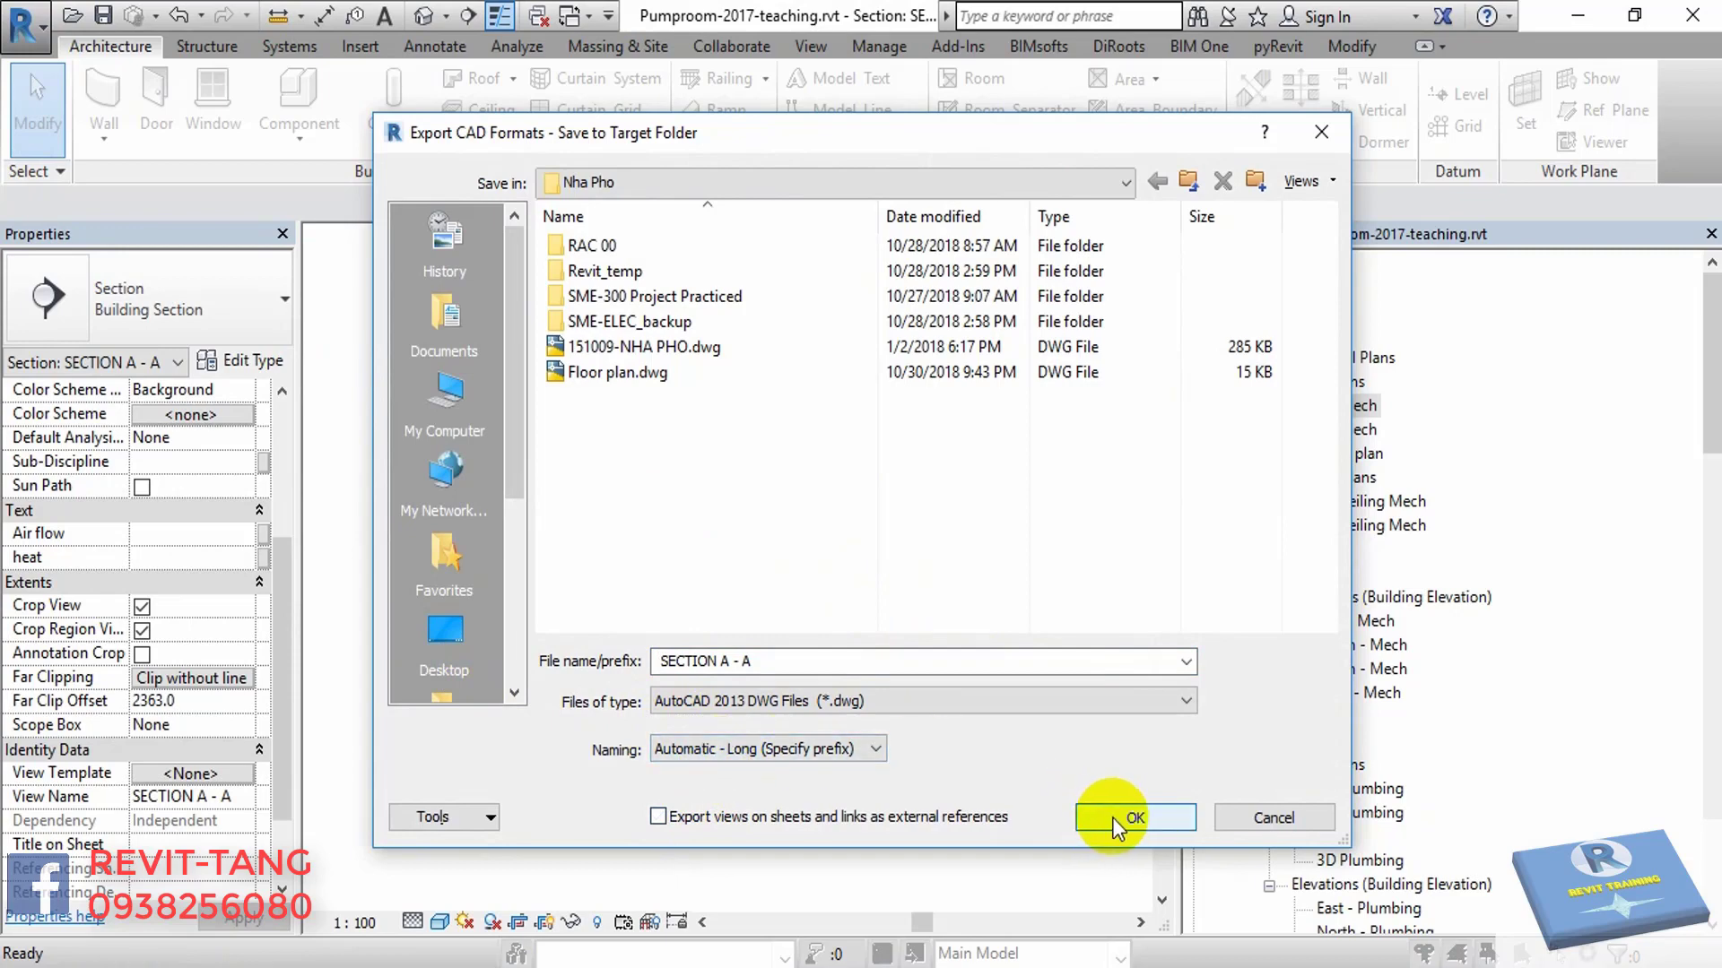
{"action": "double_click", "coordinate": [661, 664]}
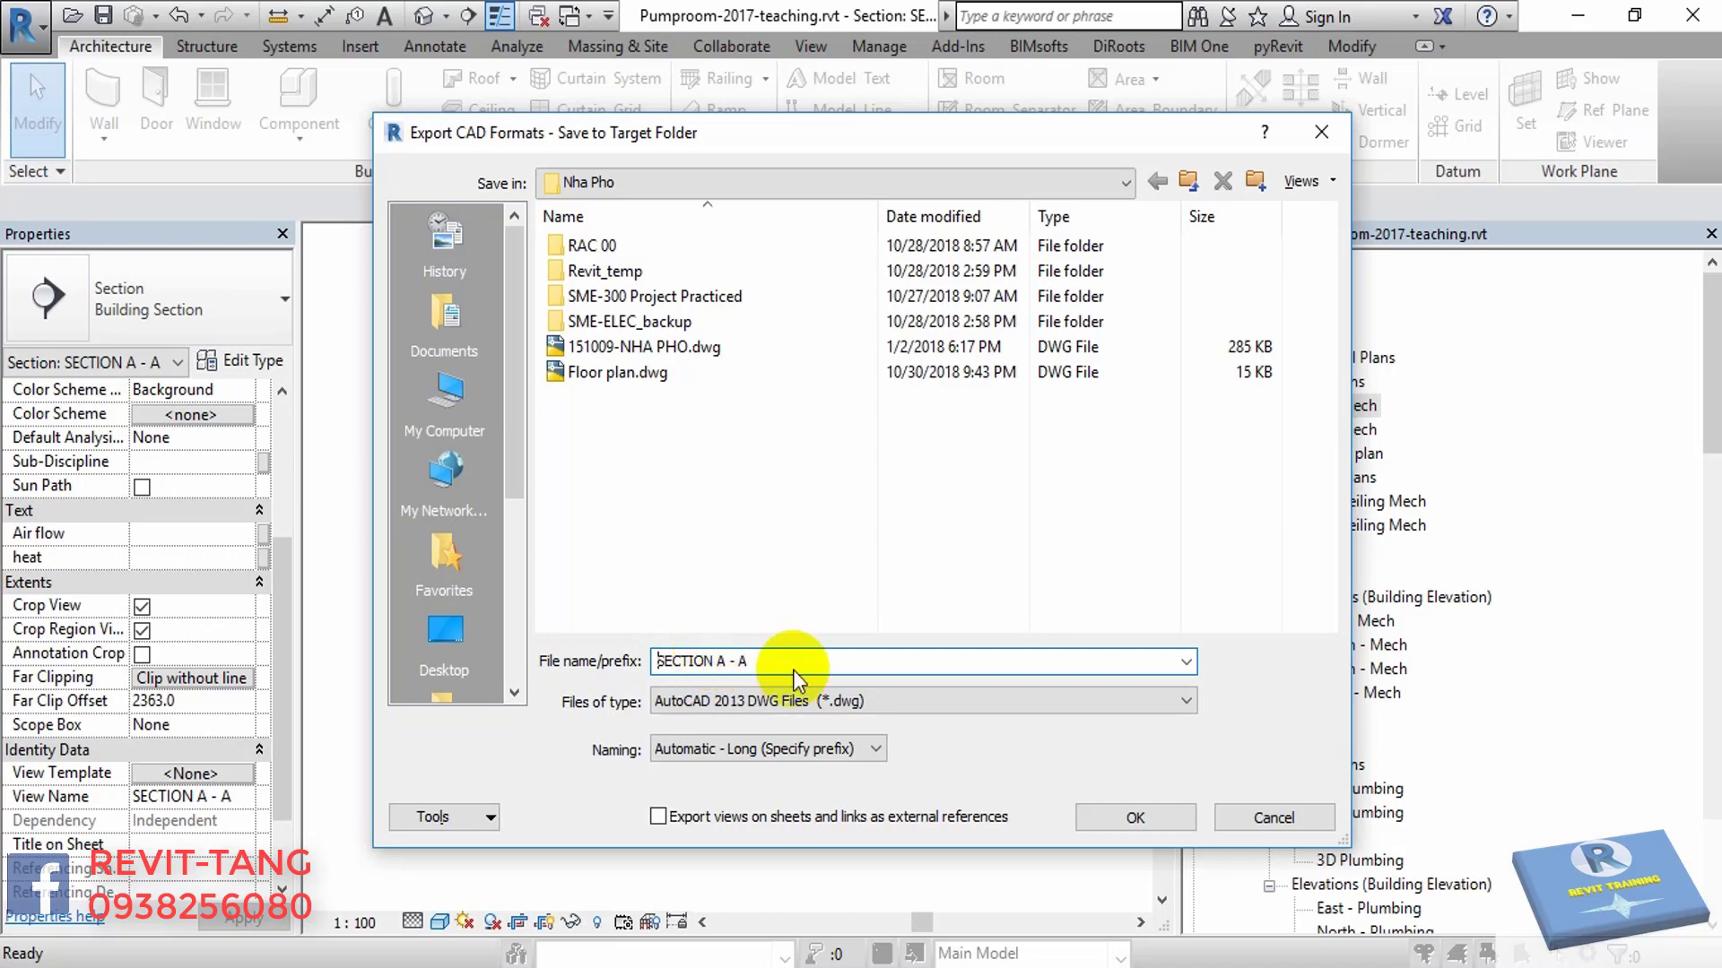
{"action": "left_click", "coordinate": [1135, 816]}
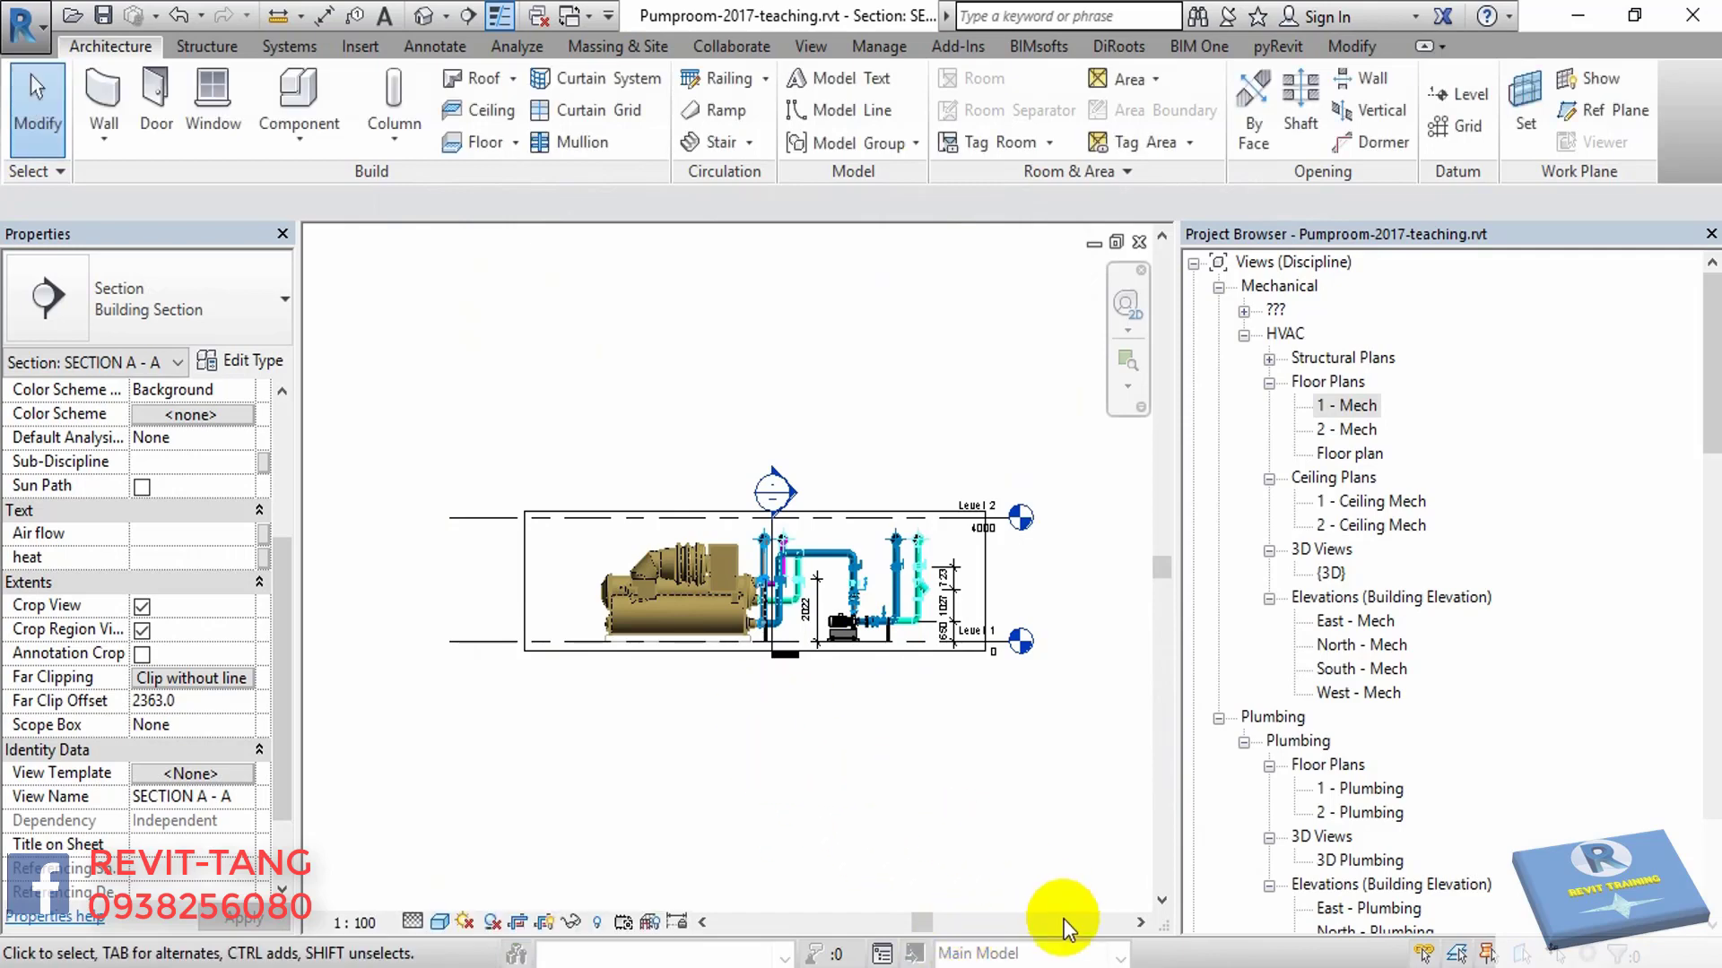
- Open Section B - B from its marker in the 1 - Mech floor plan
{"action": "double_click", "coordinate": [1354, 394]}
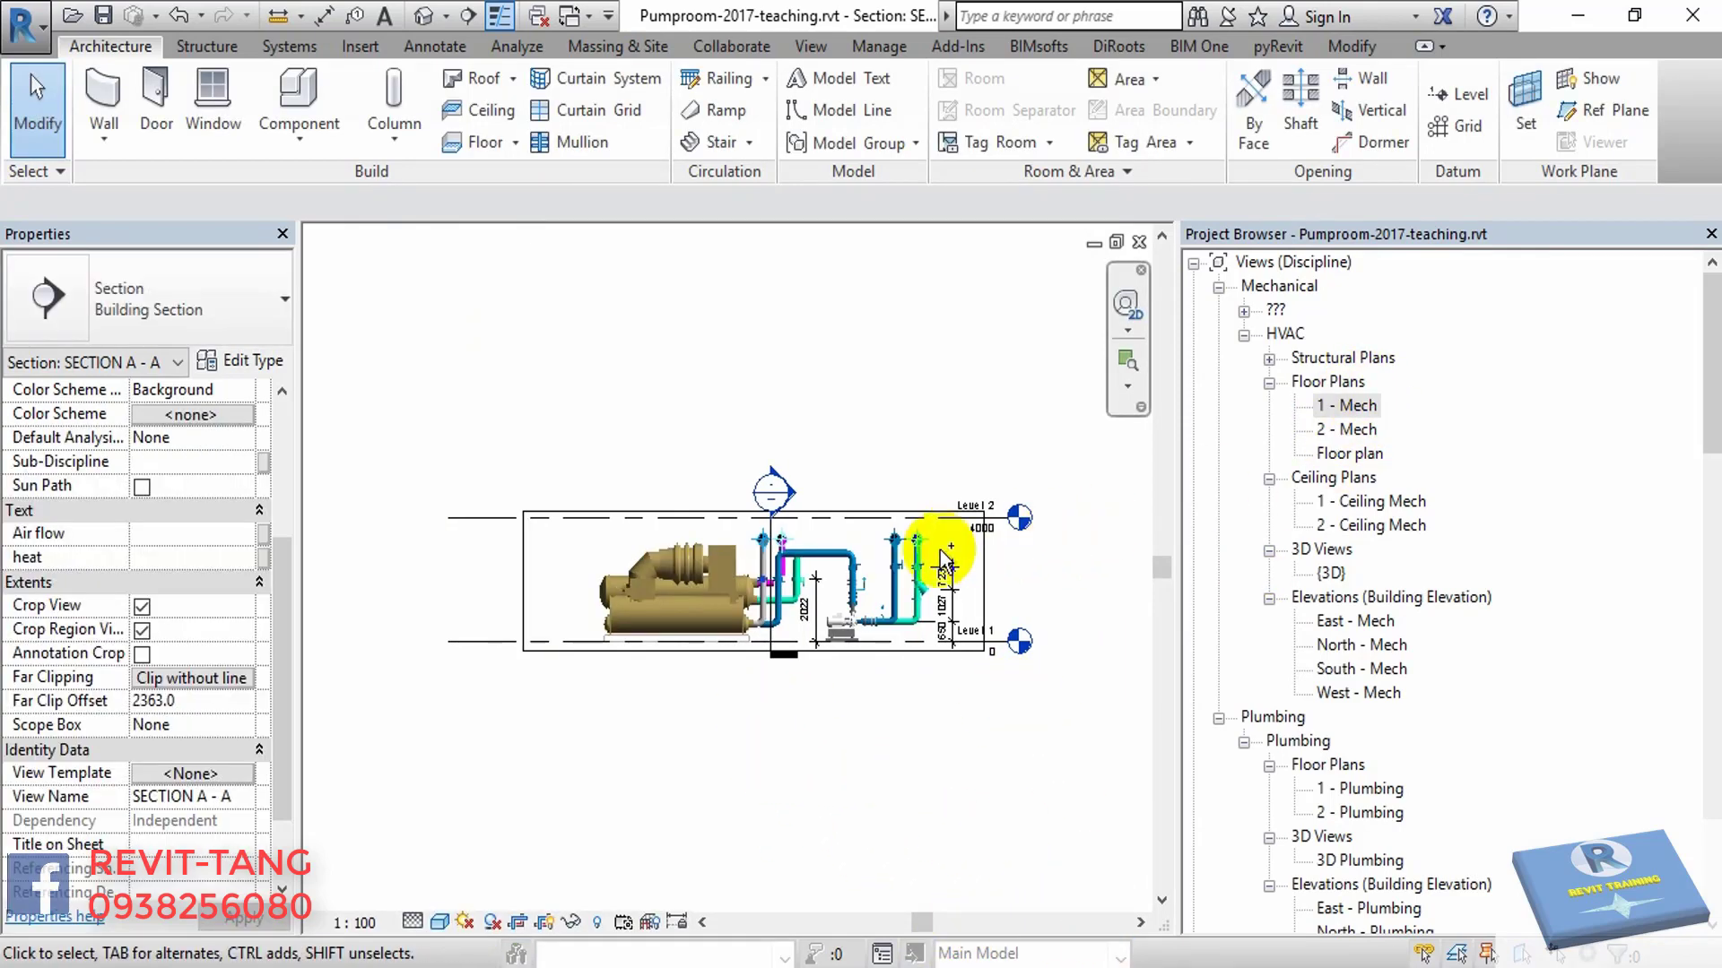
{"action": "scroll", "coordinate": [726, 462], "scroll_direction": "up", "scroll_amount": 2}
{"action": "scroll", "coordinate": [722, 442], "scroll_direction": "up", "scroll_amount": 2}
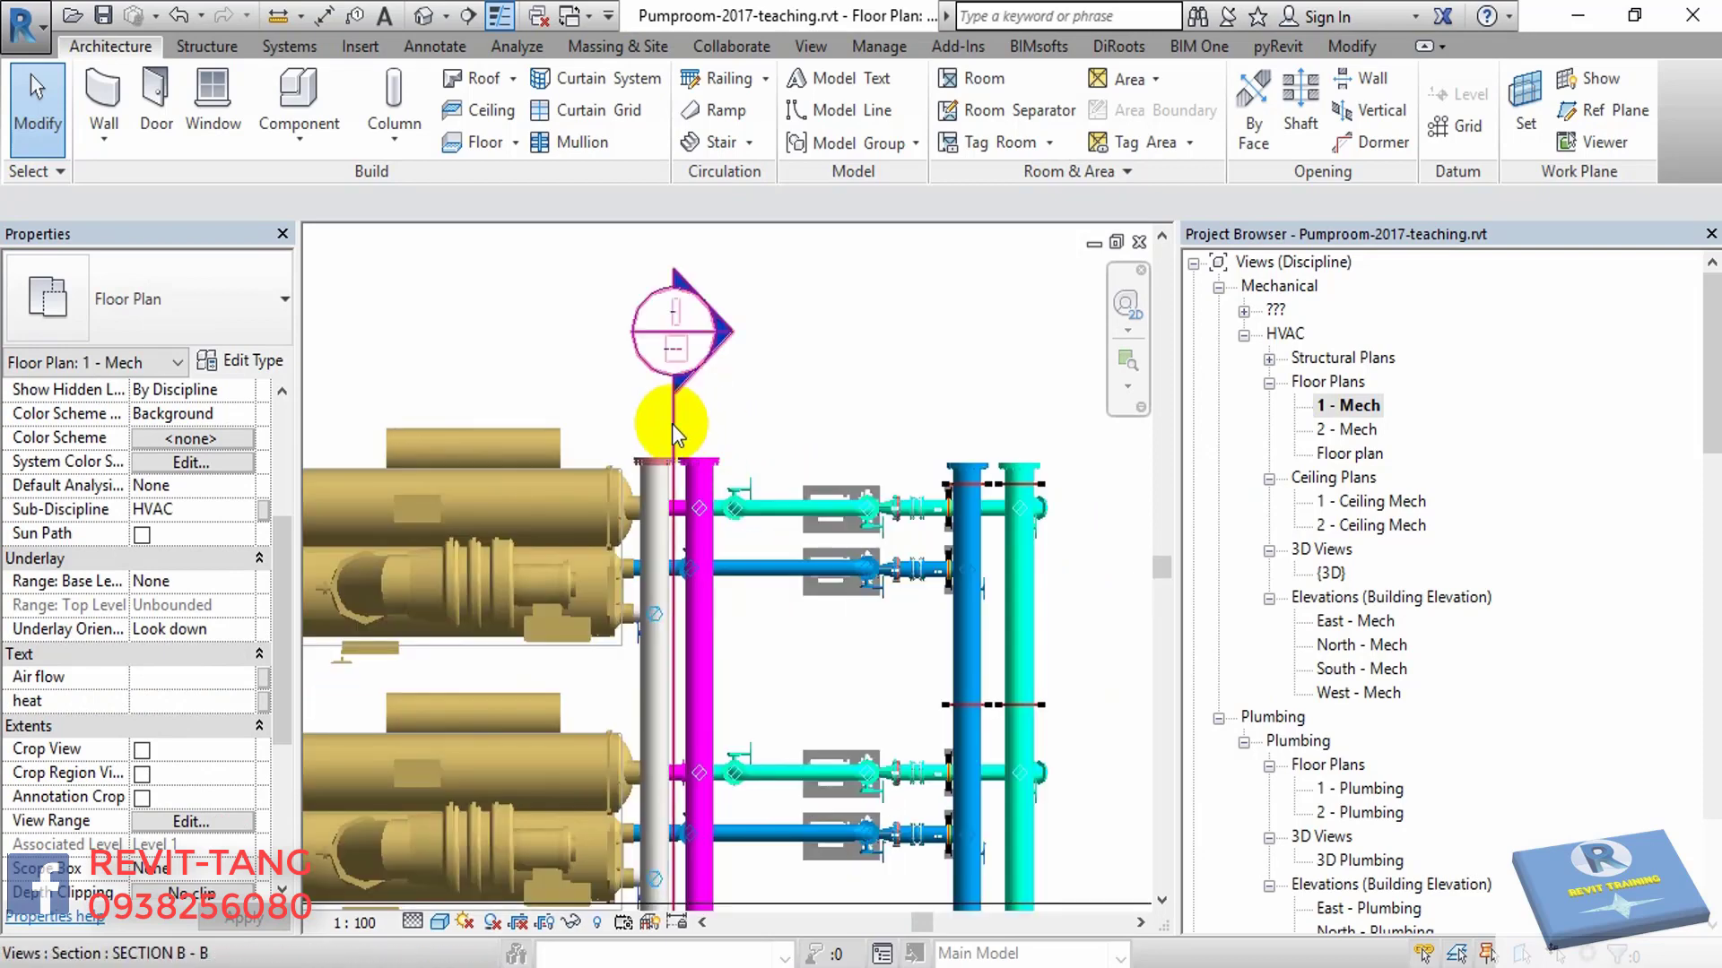
{"action": "left_click", "coordinate": [672, 422]}
{"action": "right_click", "coordinate": [674, 422]}
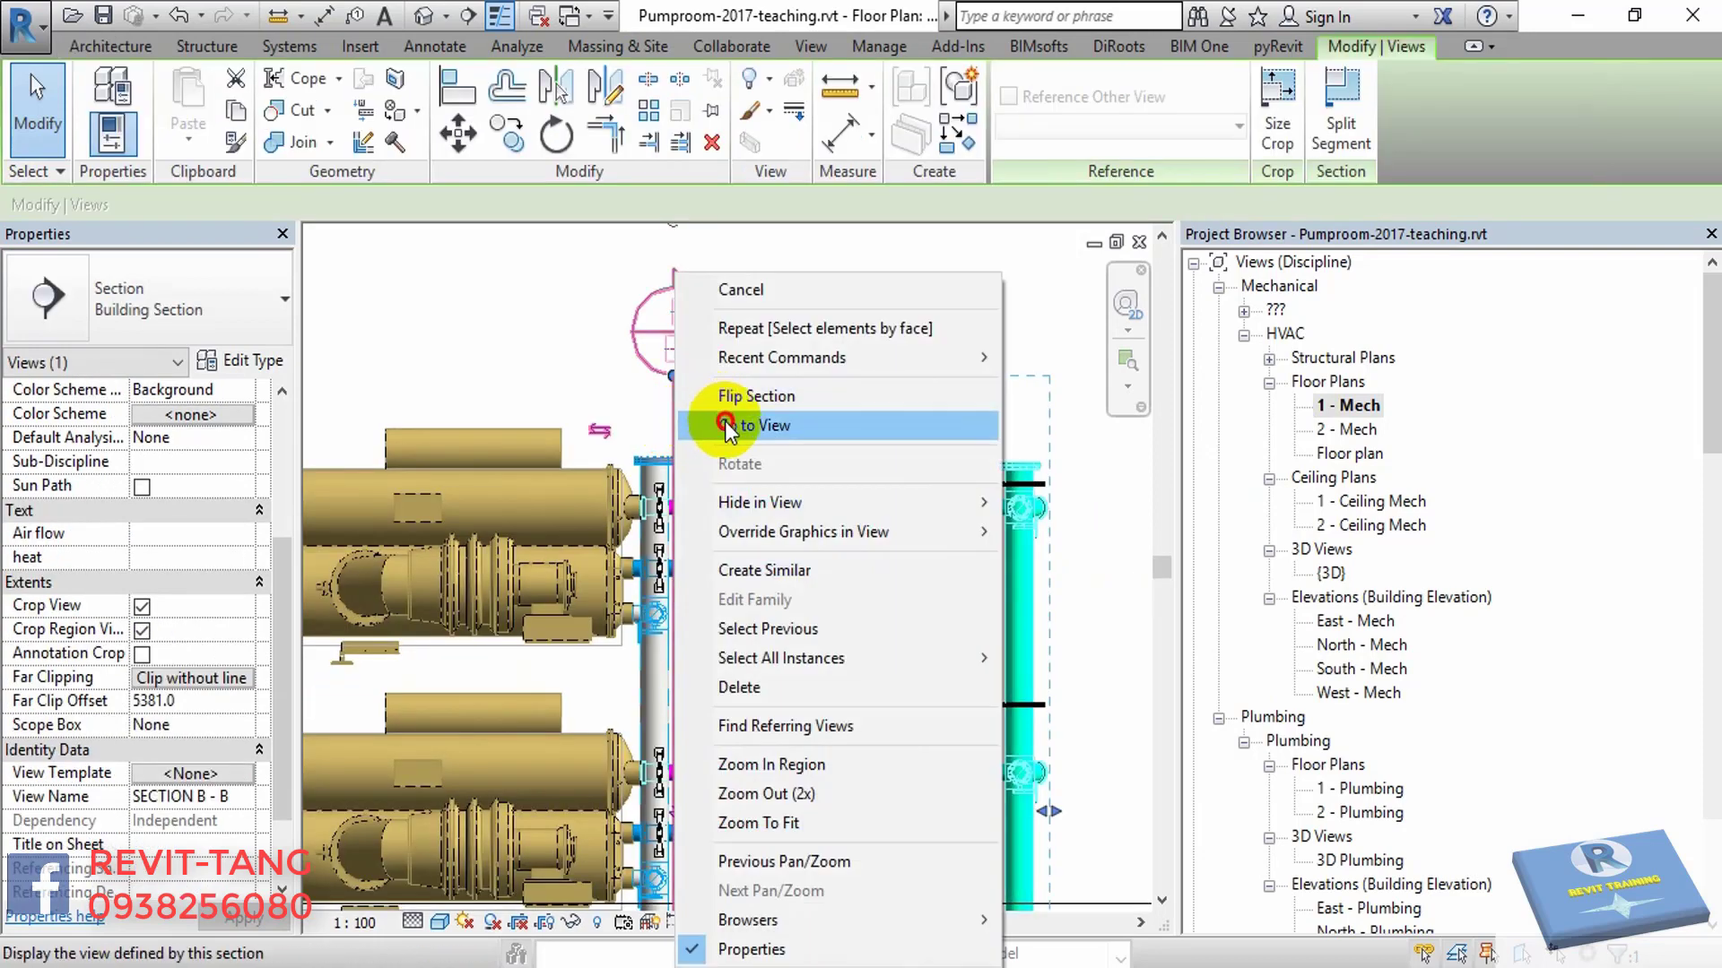
{"action": "left_click", "coordinate": [725, 425]}
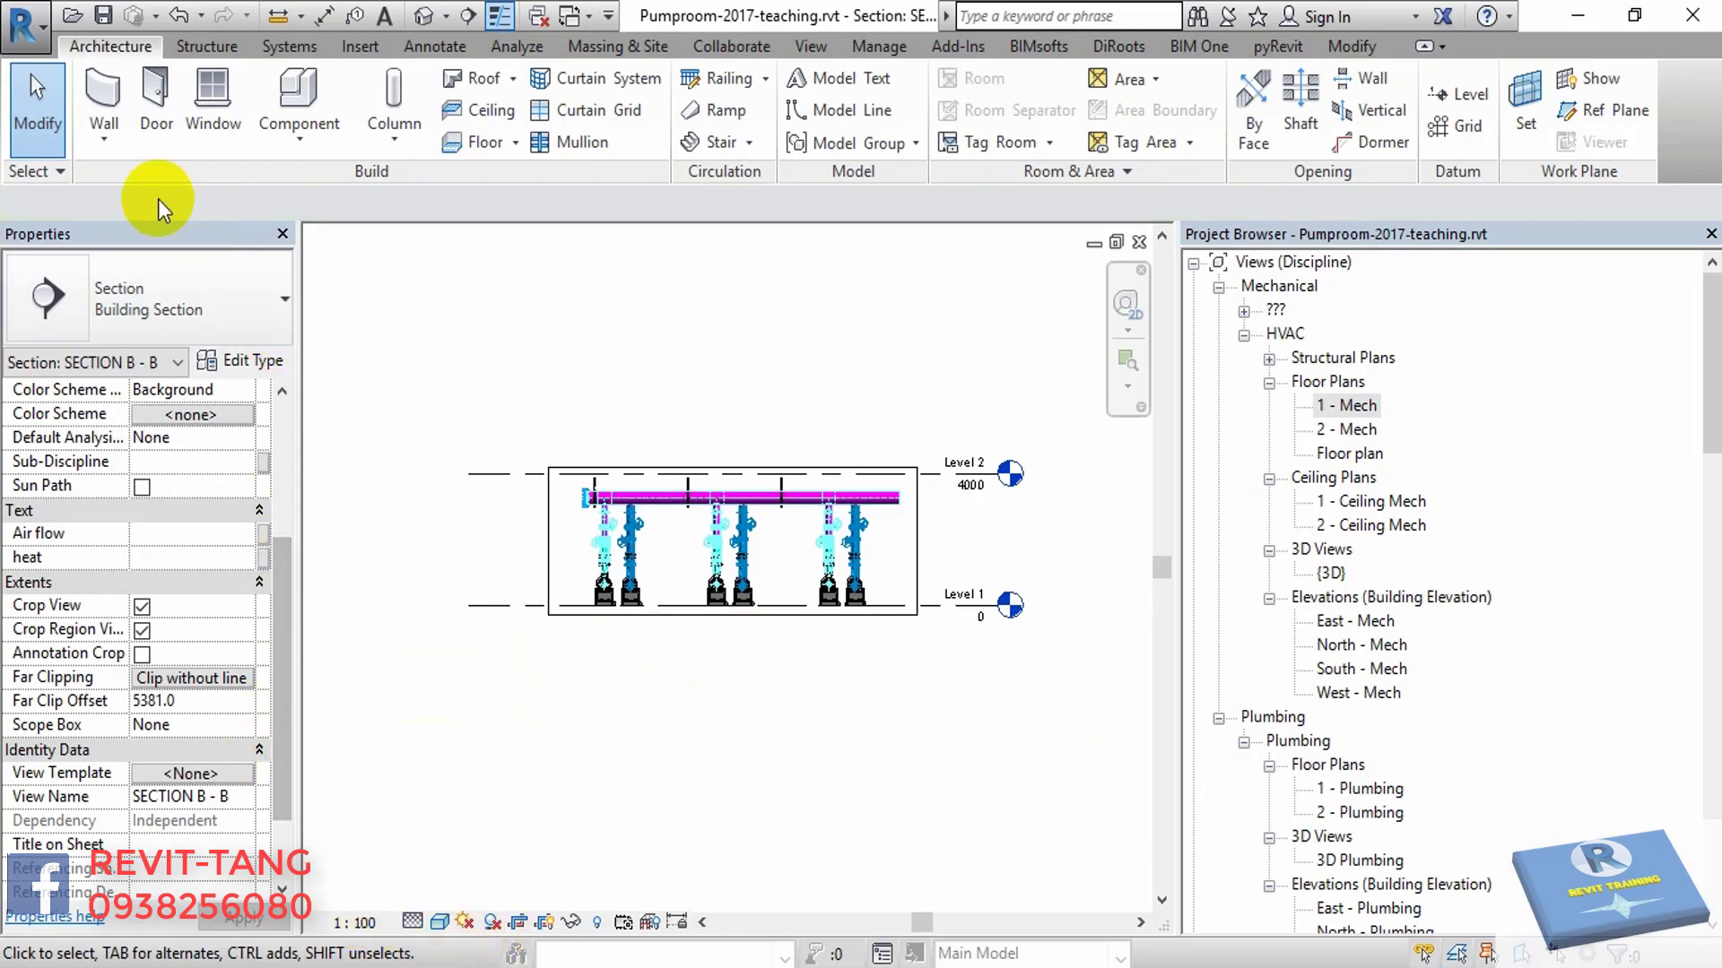
- Set up a DWG export named SECTION B - B, Automatic - Long naming, xrefs off
{"action": "left_click", "coordinate": [25, 23]}
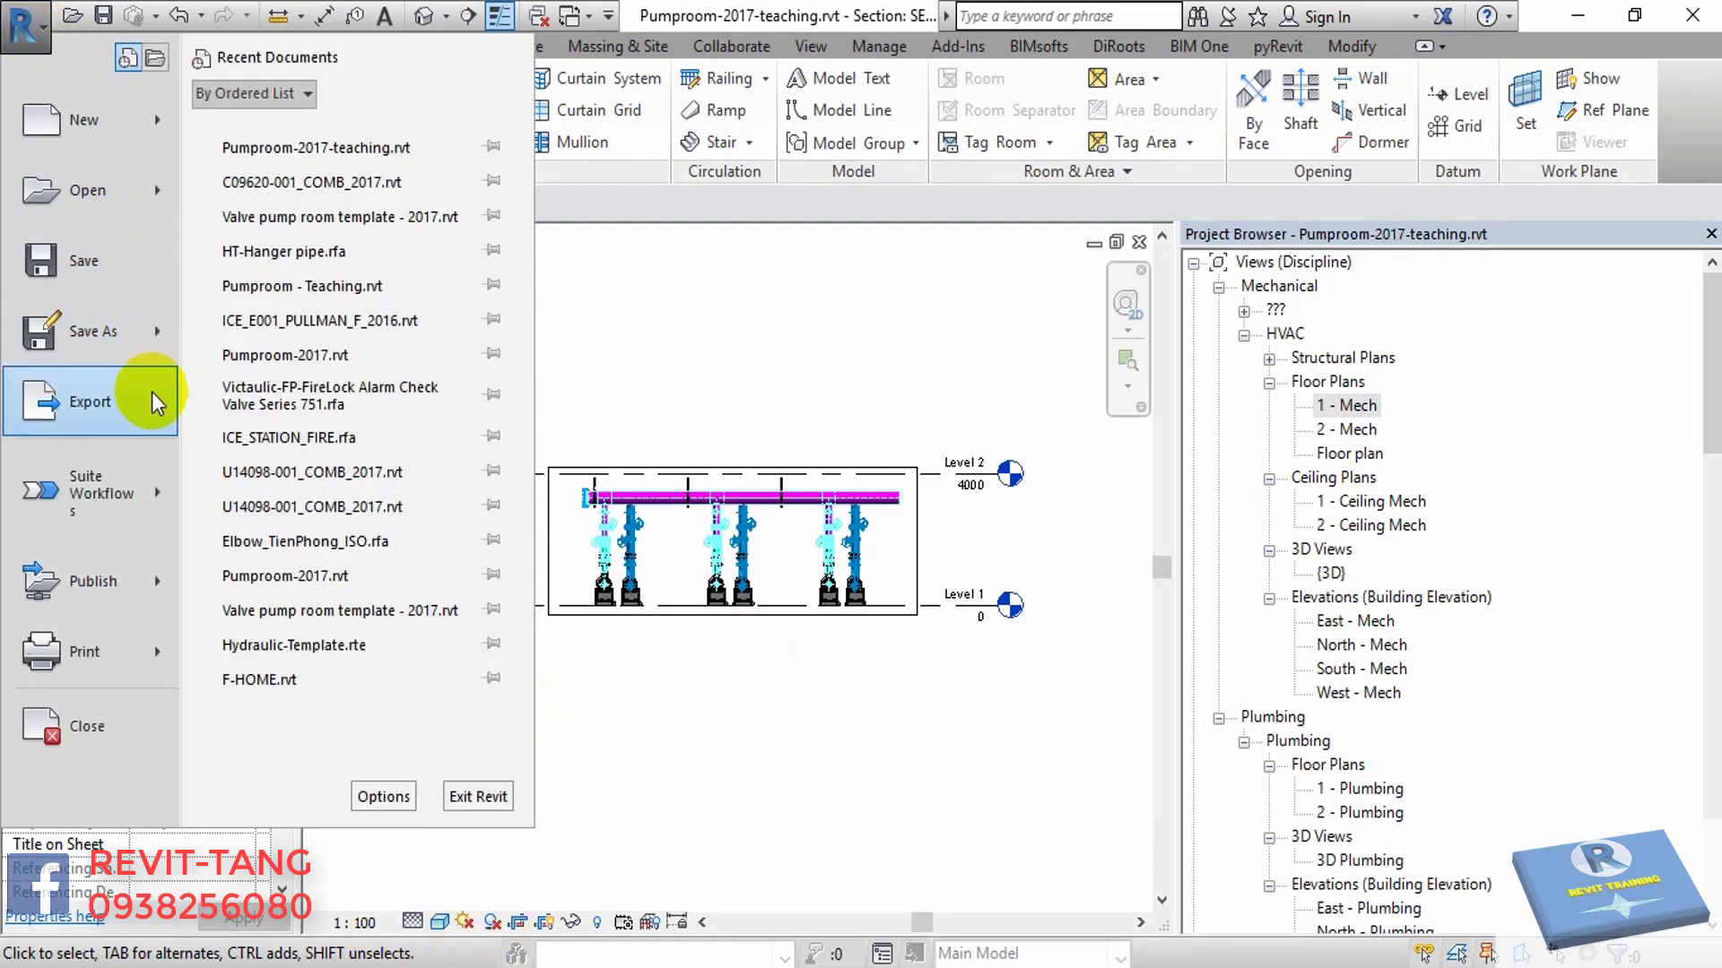
{"action": "left_click", "coordinate": [574, 116]}
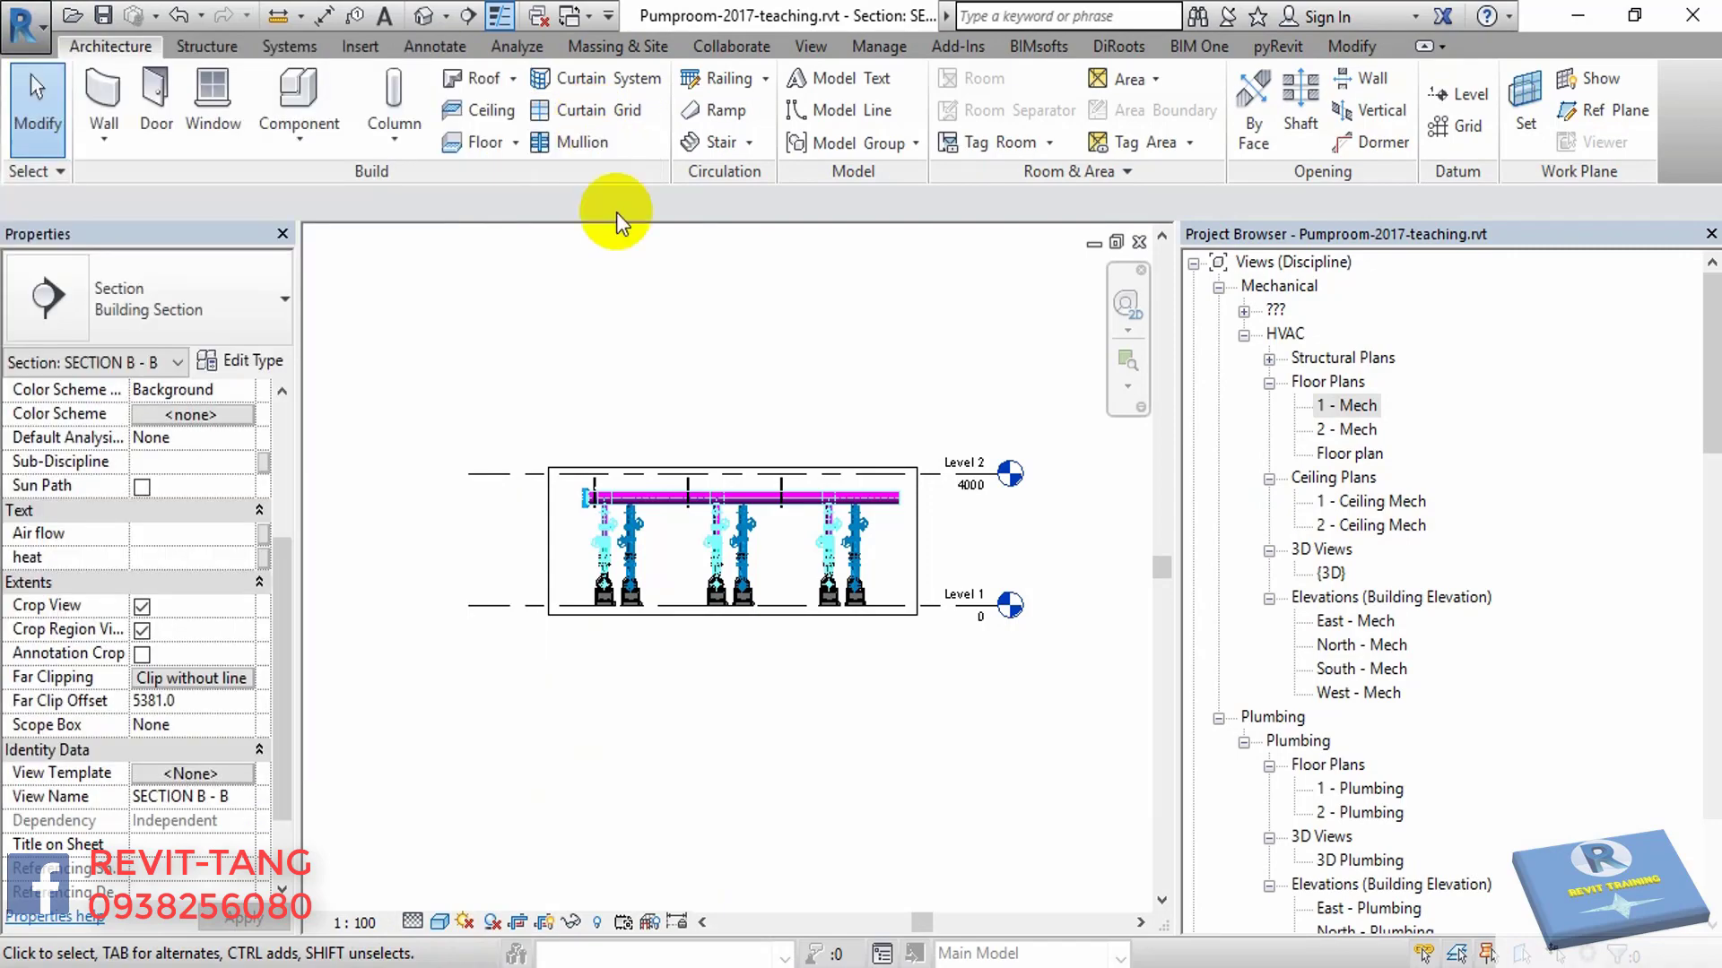
{"action": "left_click", "coordinate": [959, 807]}
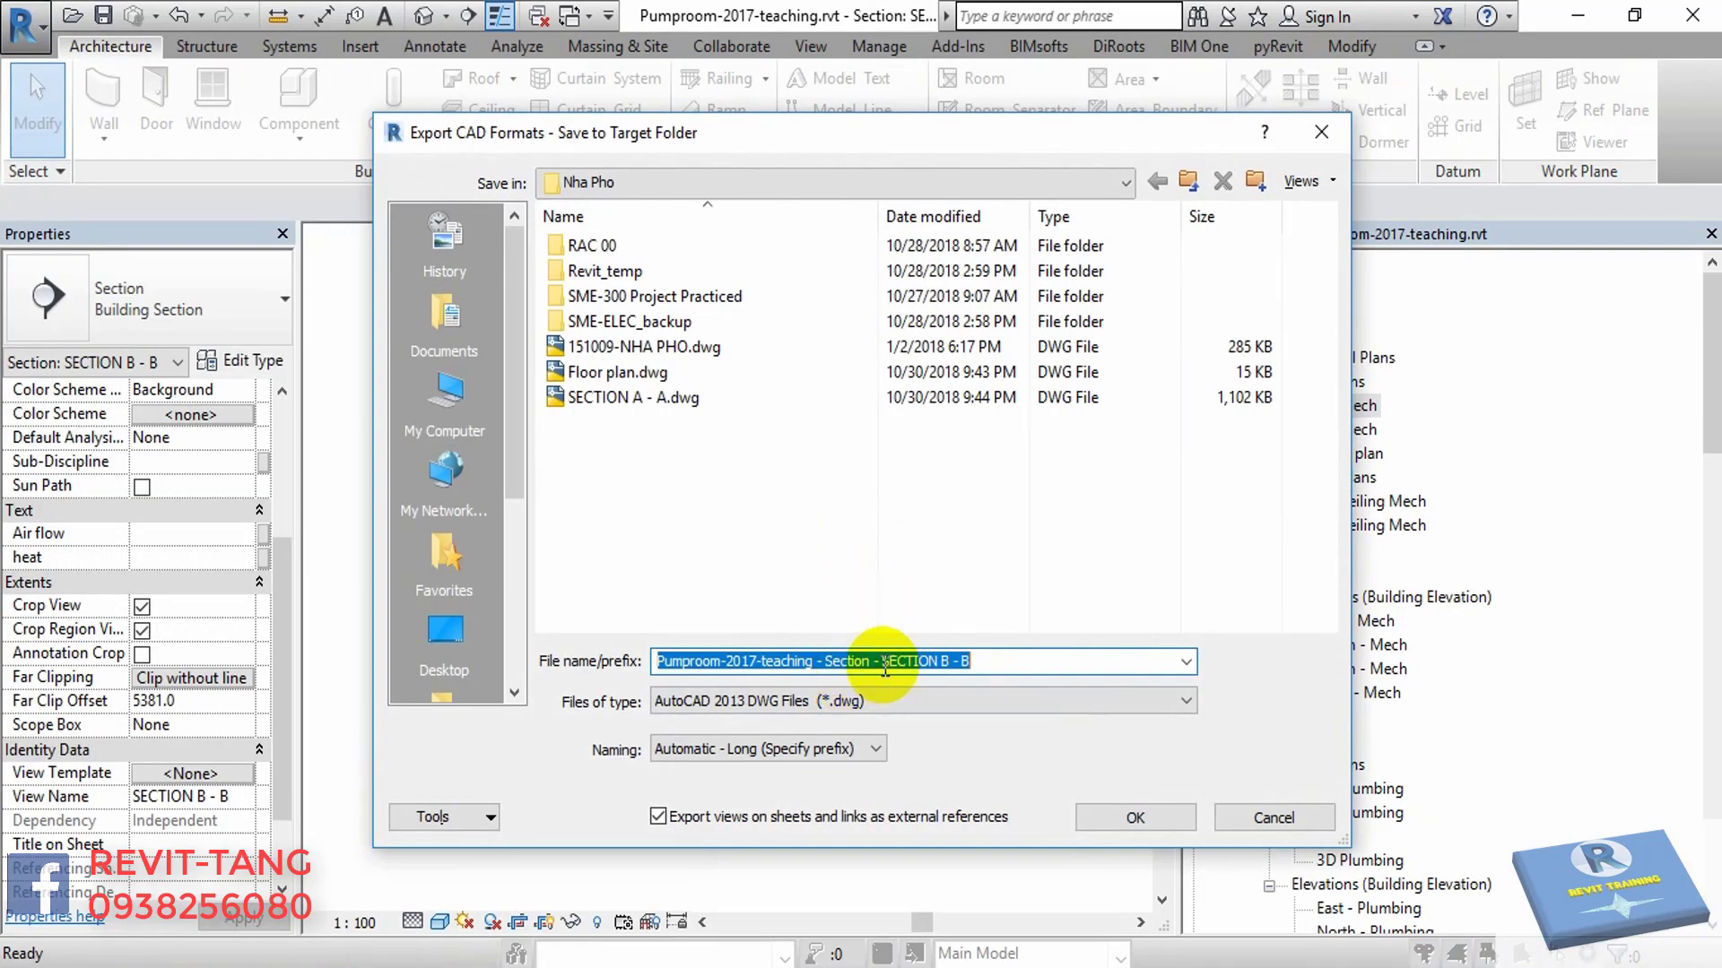
{"action": "left_click_drag", "start_coordinate": [885, 668], "coordinate": [538, 664]}
{"action": "key", "text": "BackSpace"}
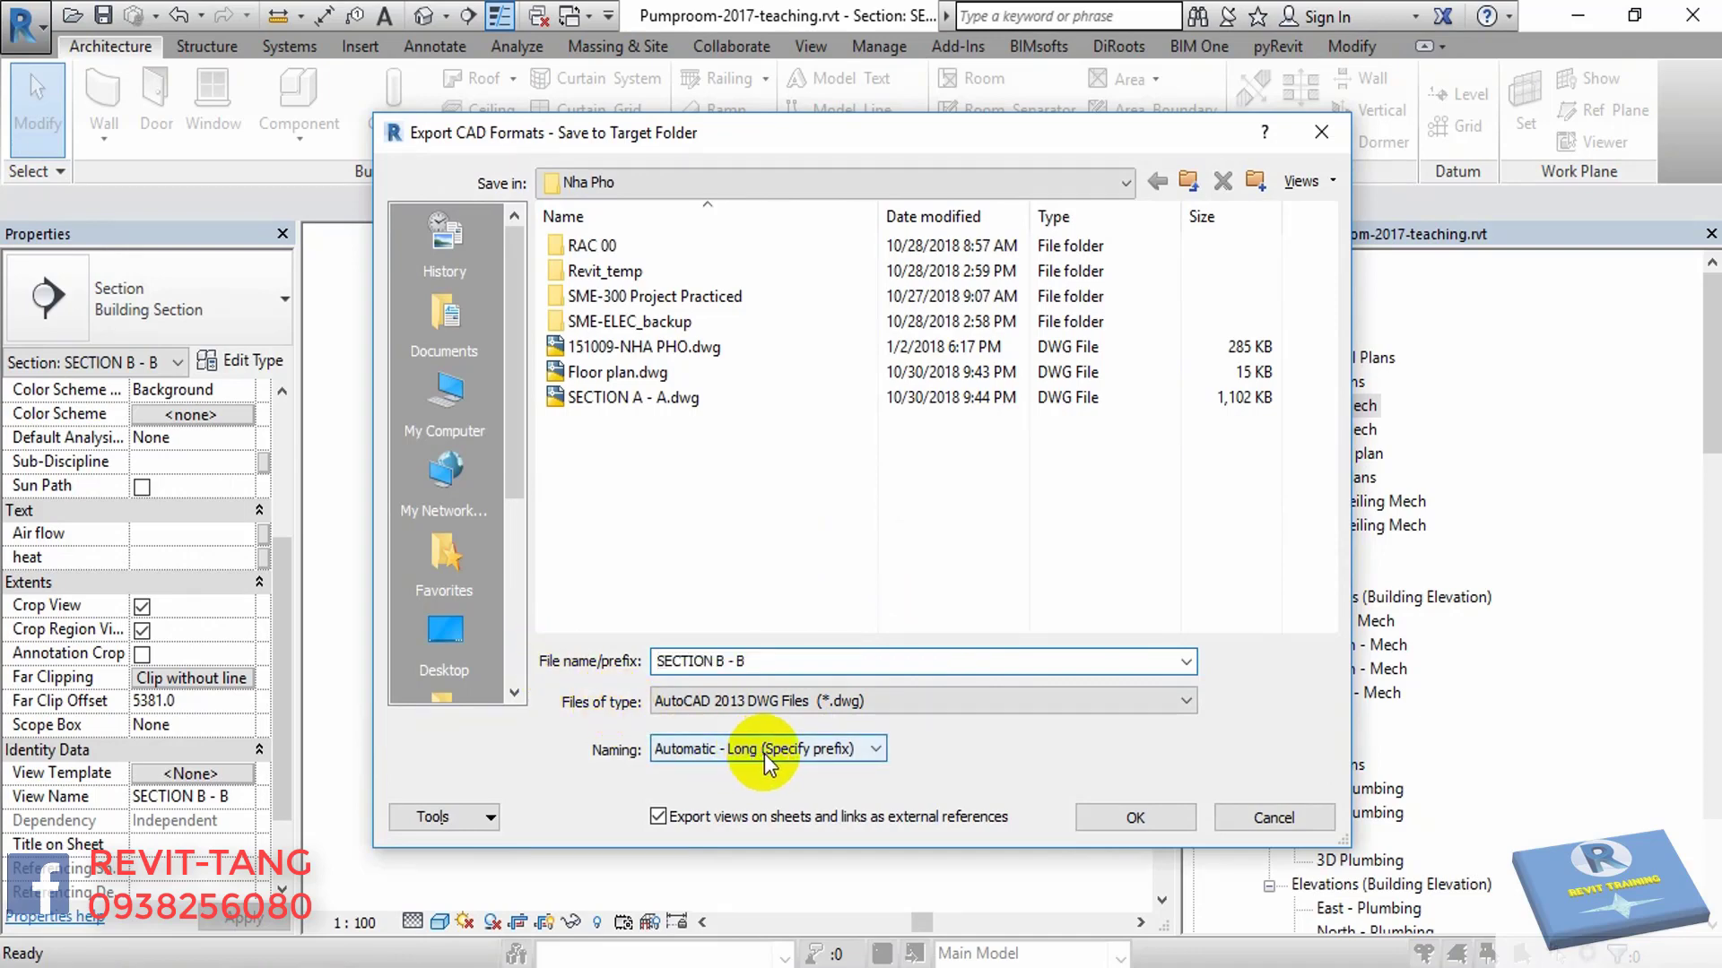
{"action": "left_click", "coordinate": [764, 755]}
{"action": "left_click", "coordinate": [915, 742]}
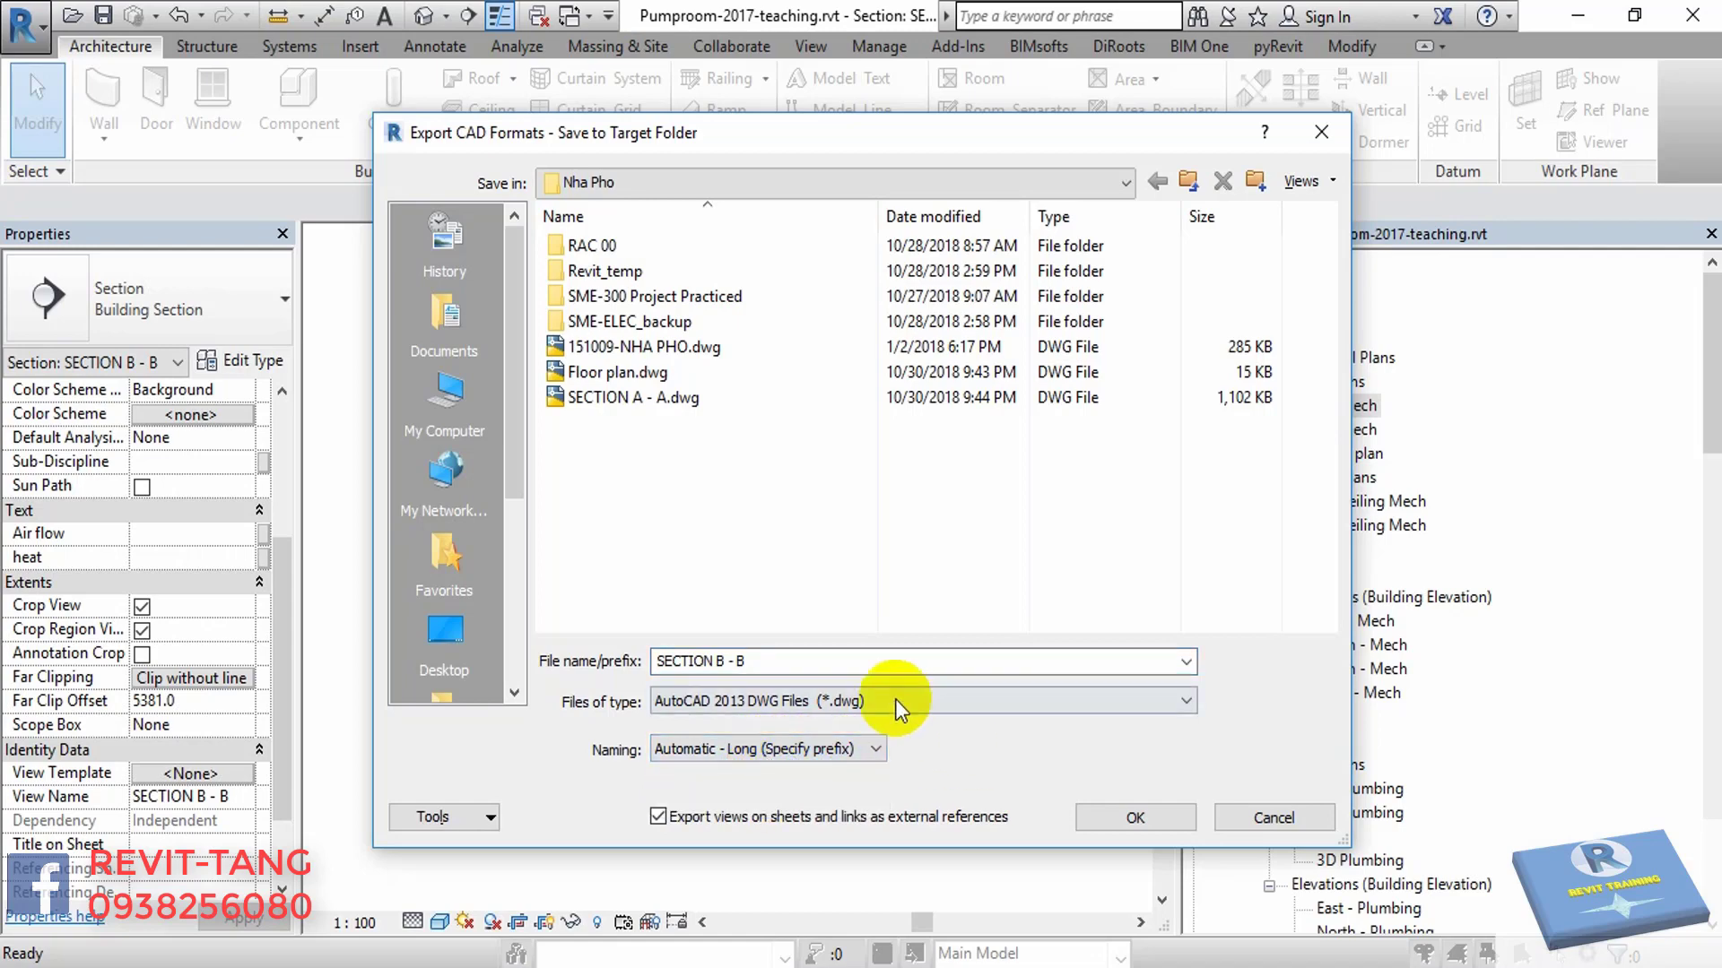
{"action": "left_click", "coordinate": [715, 816]}
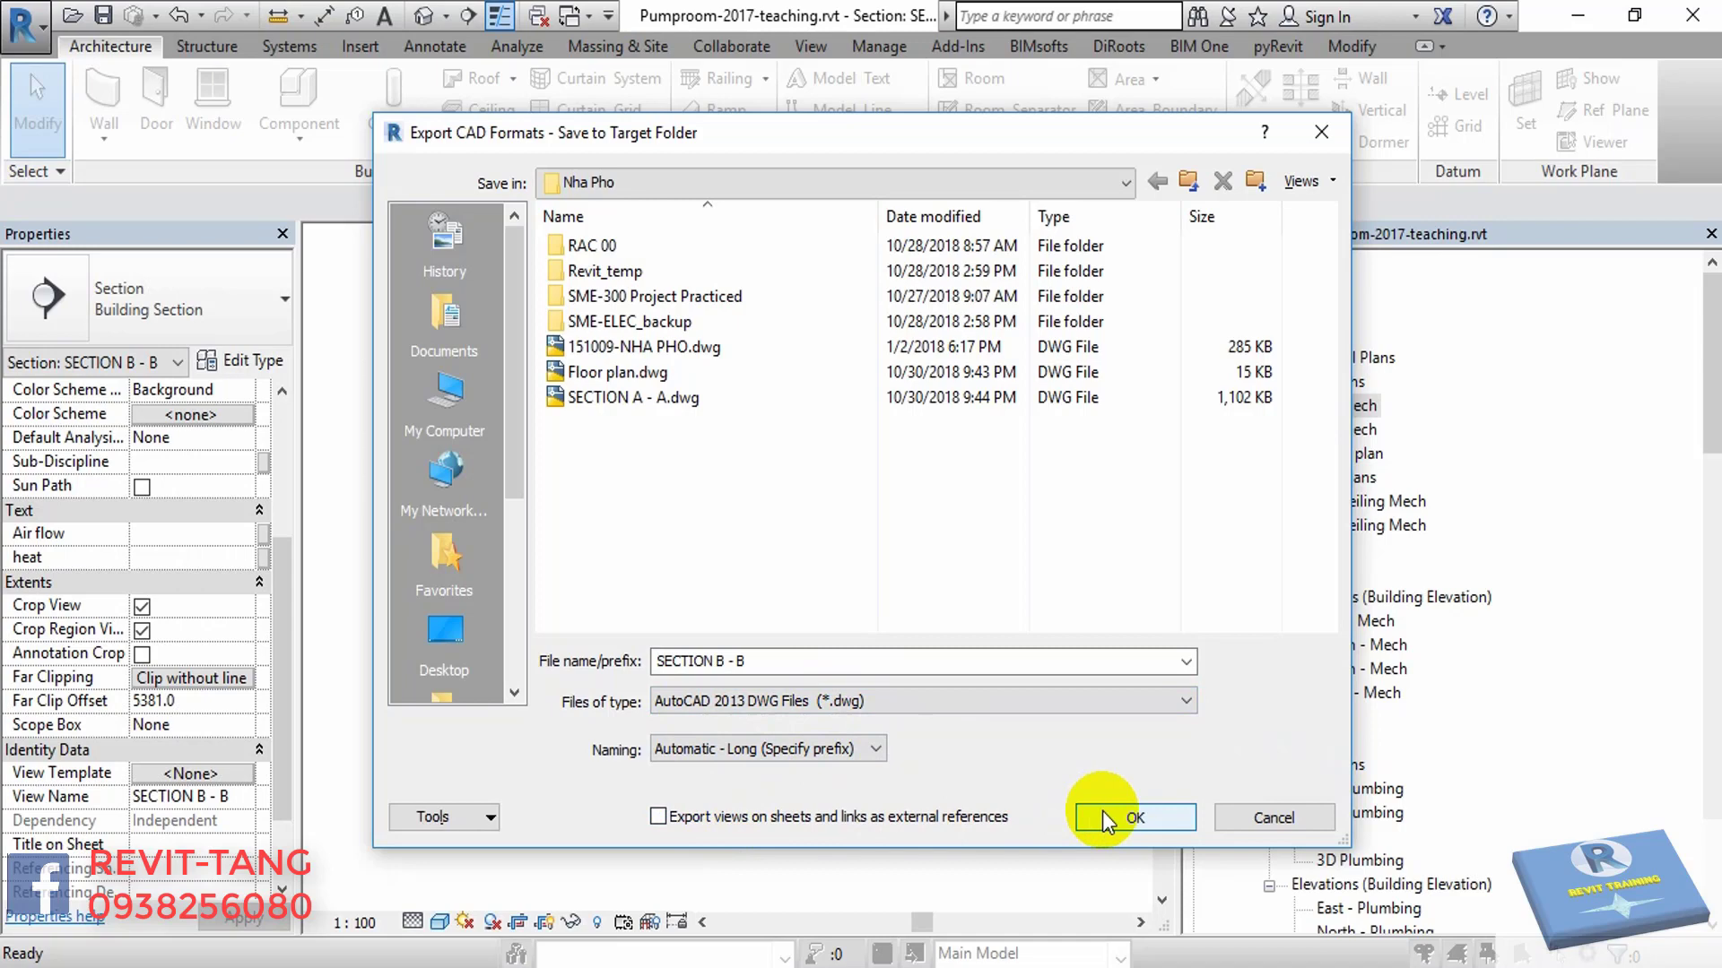
{"action": "left_click", "coordinate": [673, 661]}
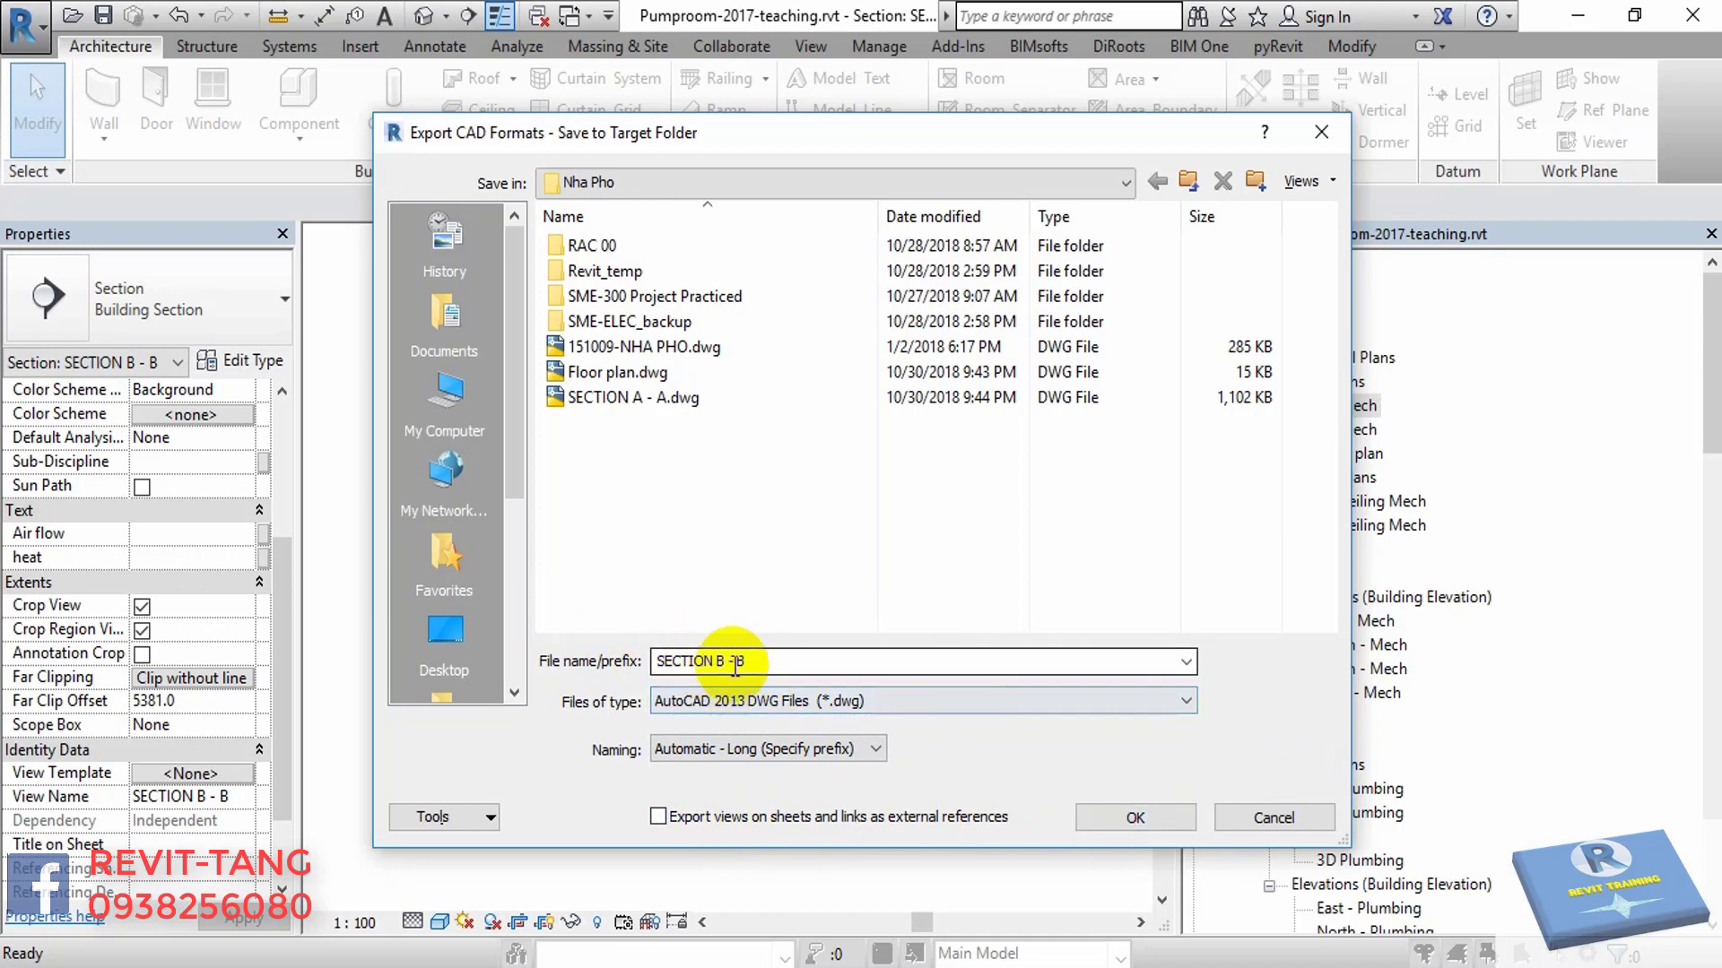
- Finish the SECTION B - B DWG export and reopen the 1 - Mech floor plan
{"action": "left_click", "coordinate": [1116, 815]}
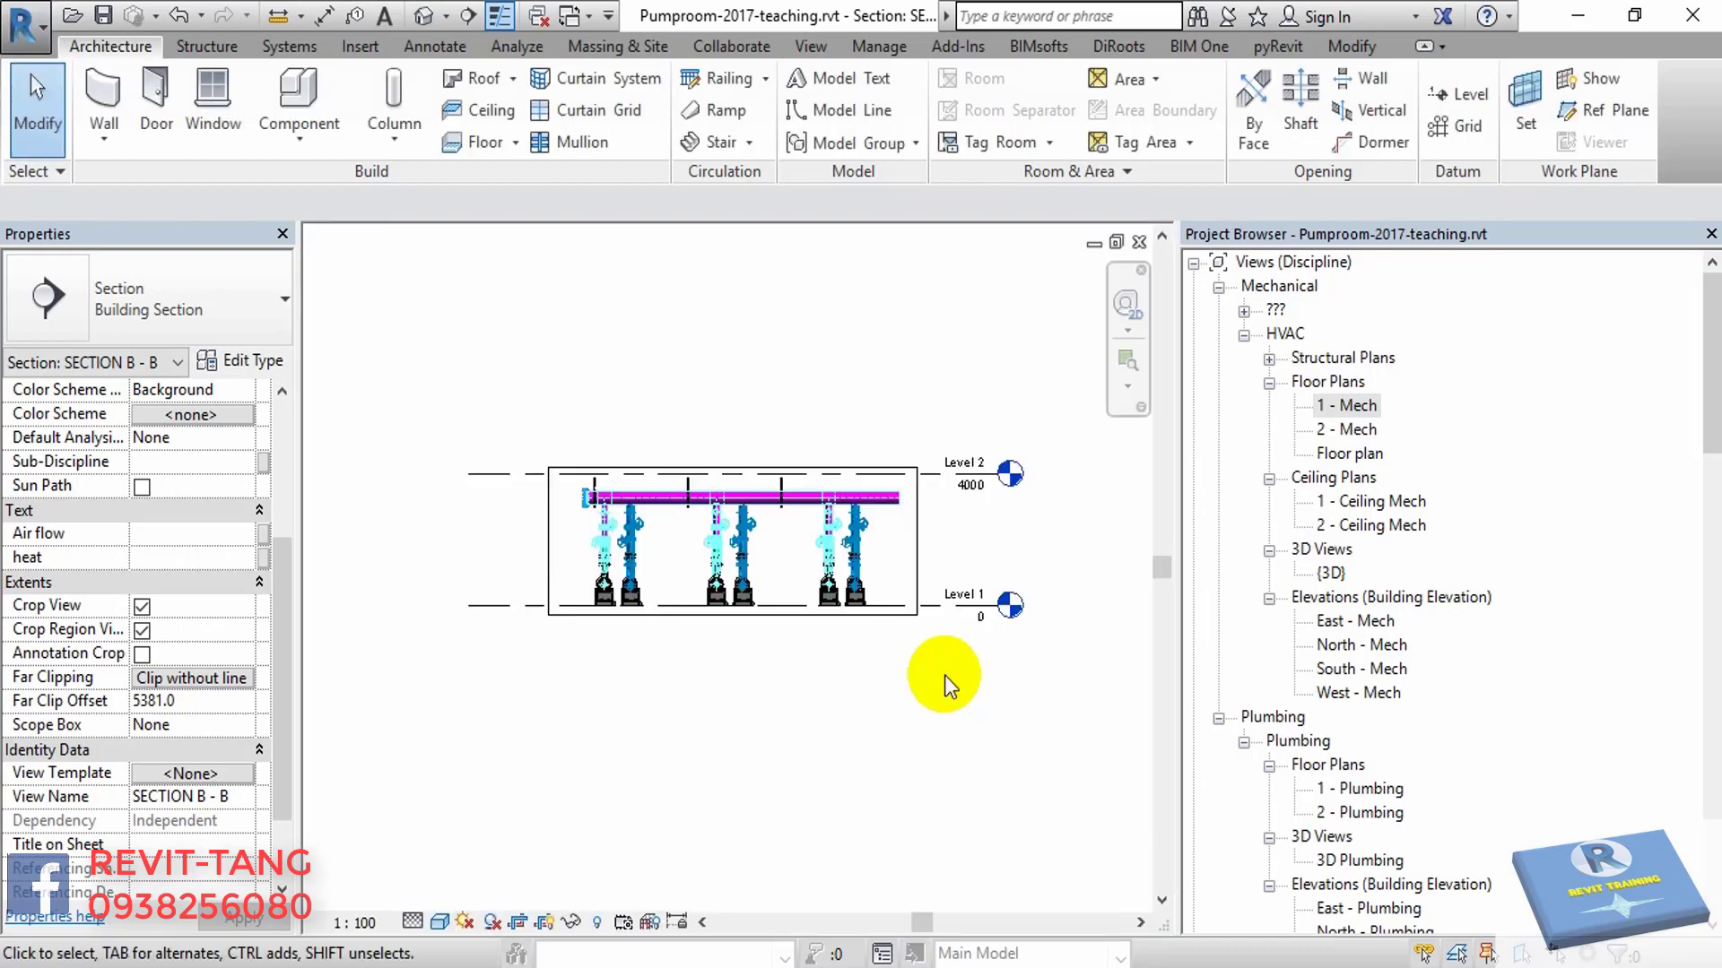
{"action": "middle_click_drag", "start_coordinate": [912, 638], "coordinate": [922, 657]}
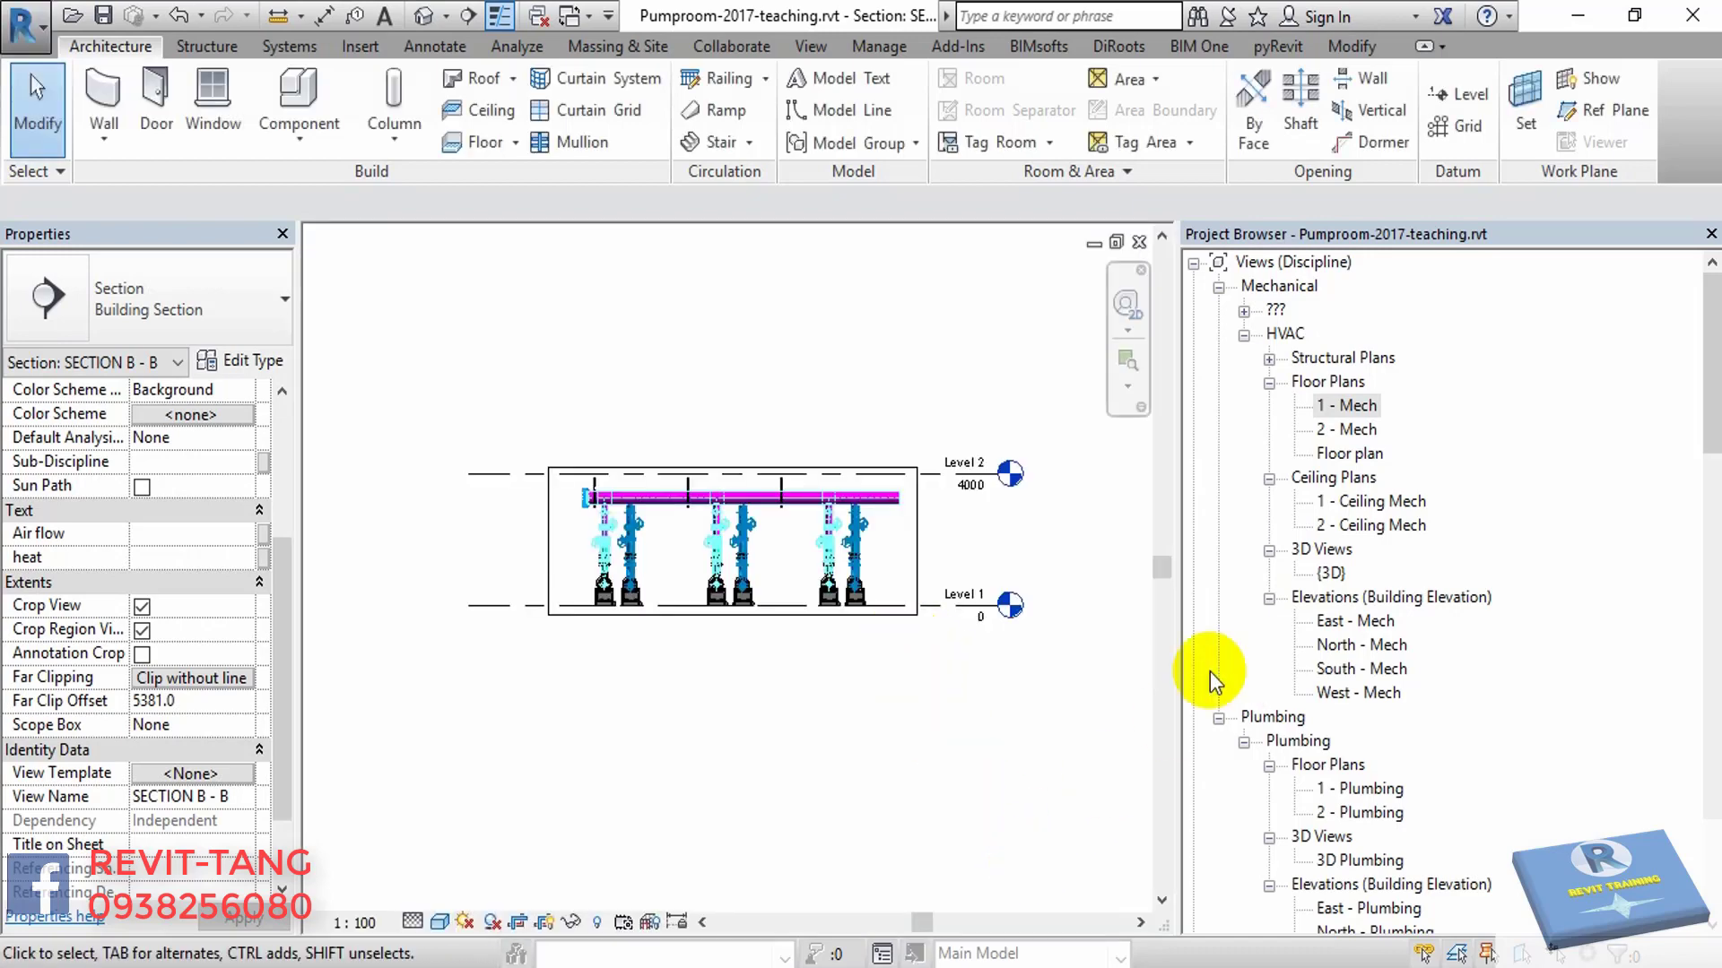
{"action": "left_click", "coordinate": [1342, 406]}
{"action": "double_click", "coordinate": [1342, 406]}
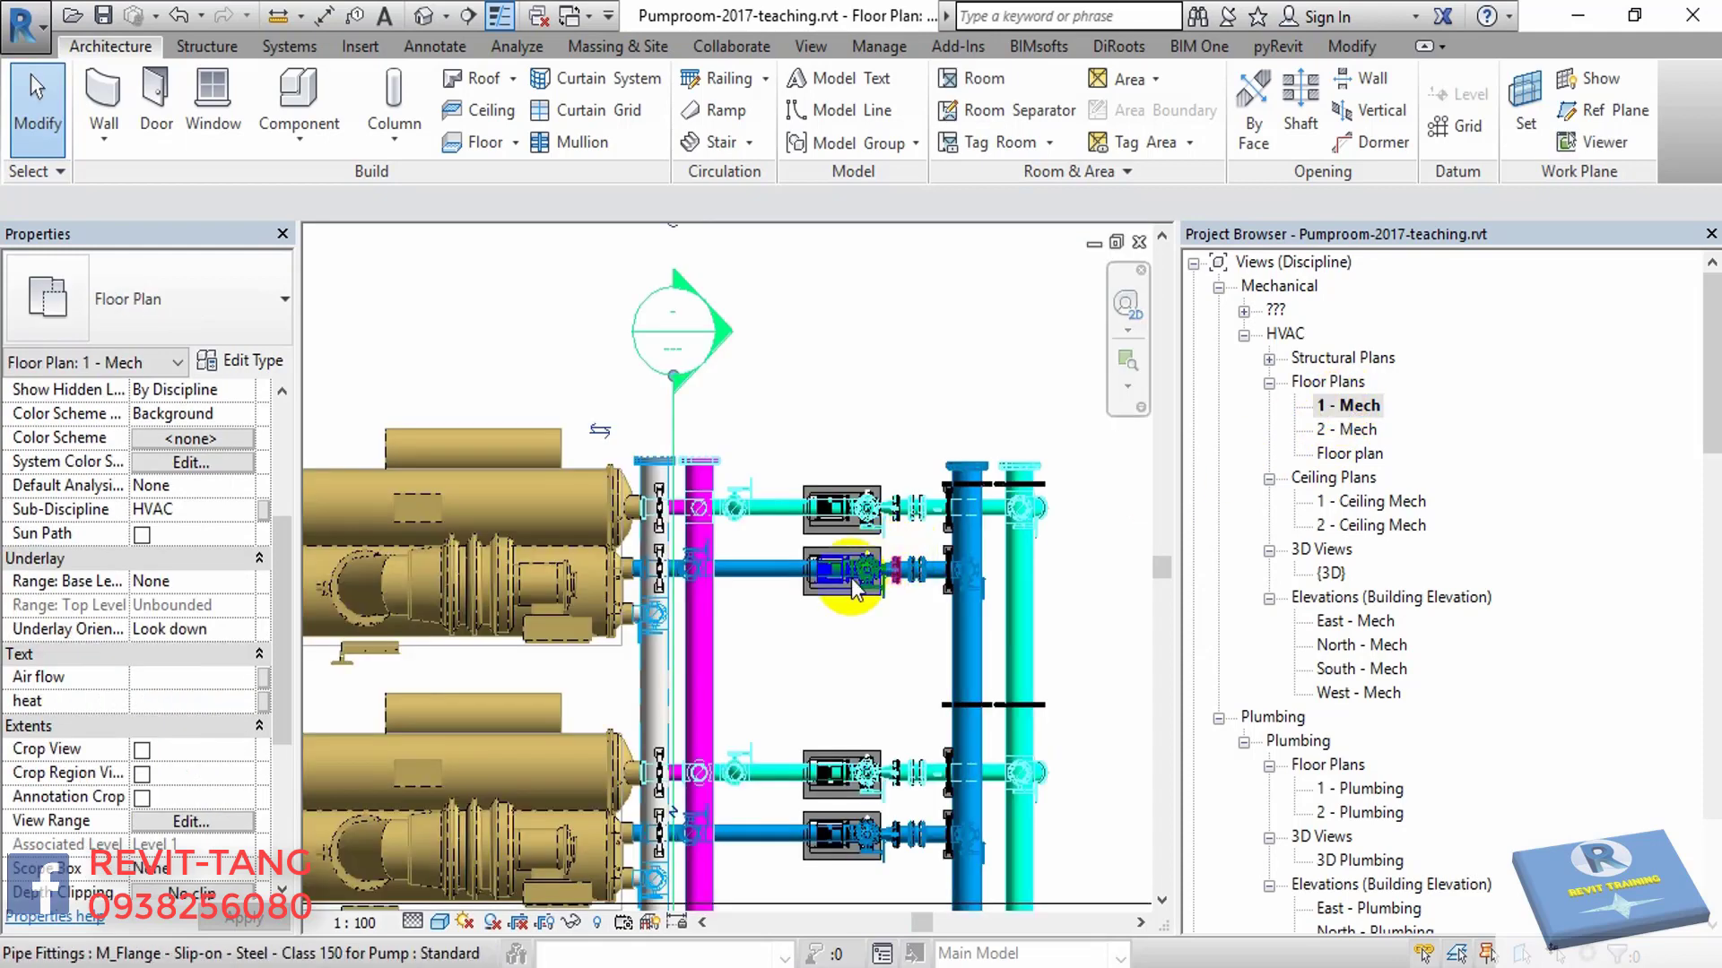
{"action": "scroll", "coordinate": [1037, 493], "scroll_direction": "down", "scroll_amount": 2}
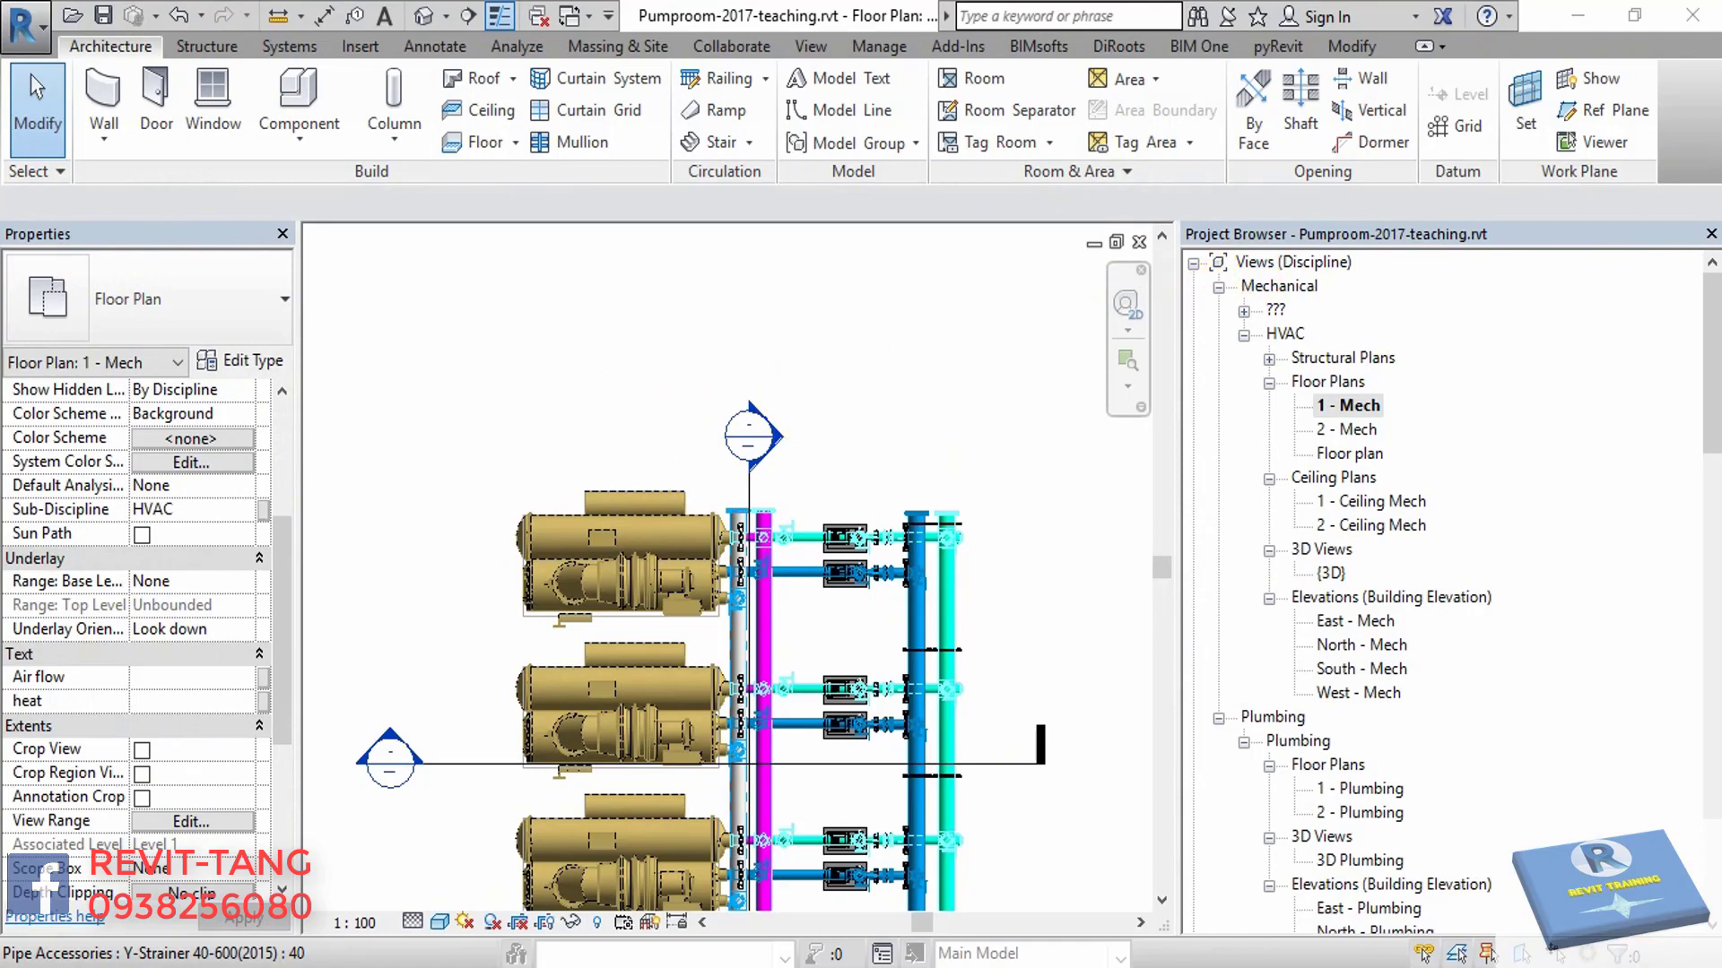
{"action": "key", "text": "super+e"}
- Maximize File Explorer, go to Desktop\Nha Pho and select Floor plan.dwg
{"action": "double_click", "coordinate": [708, 331]}
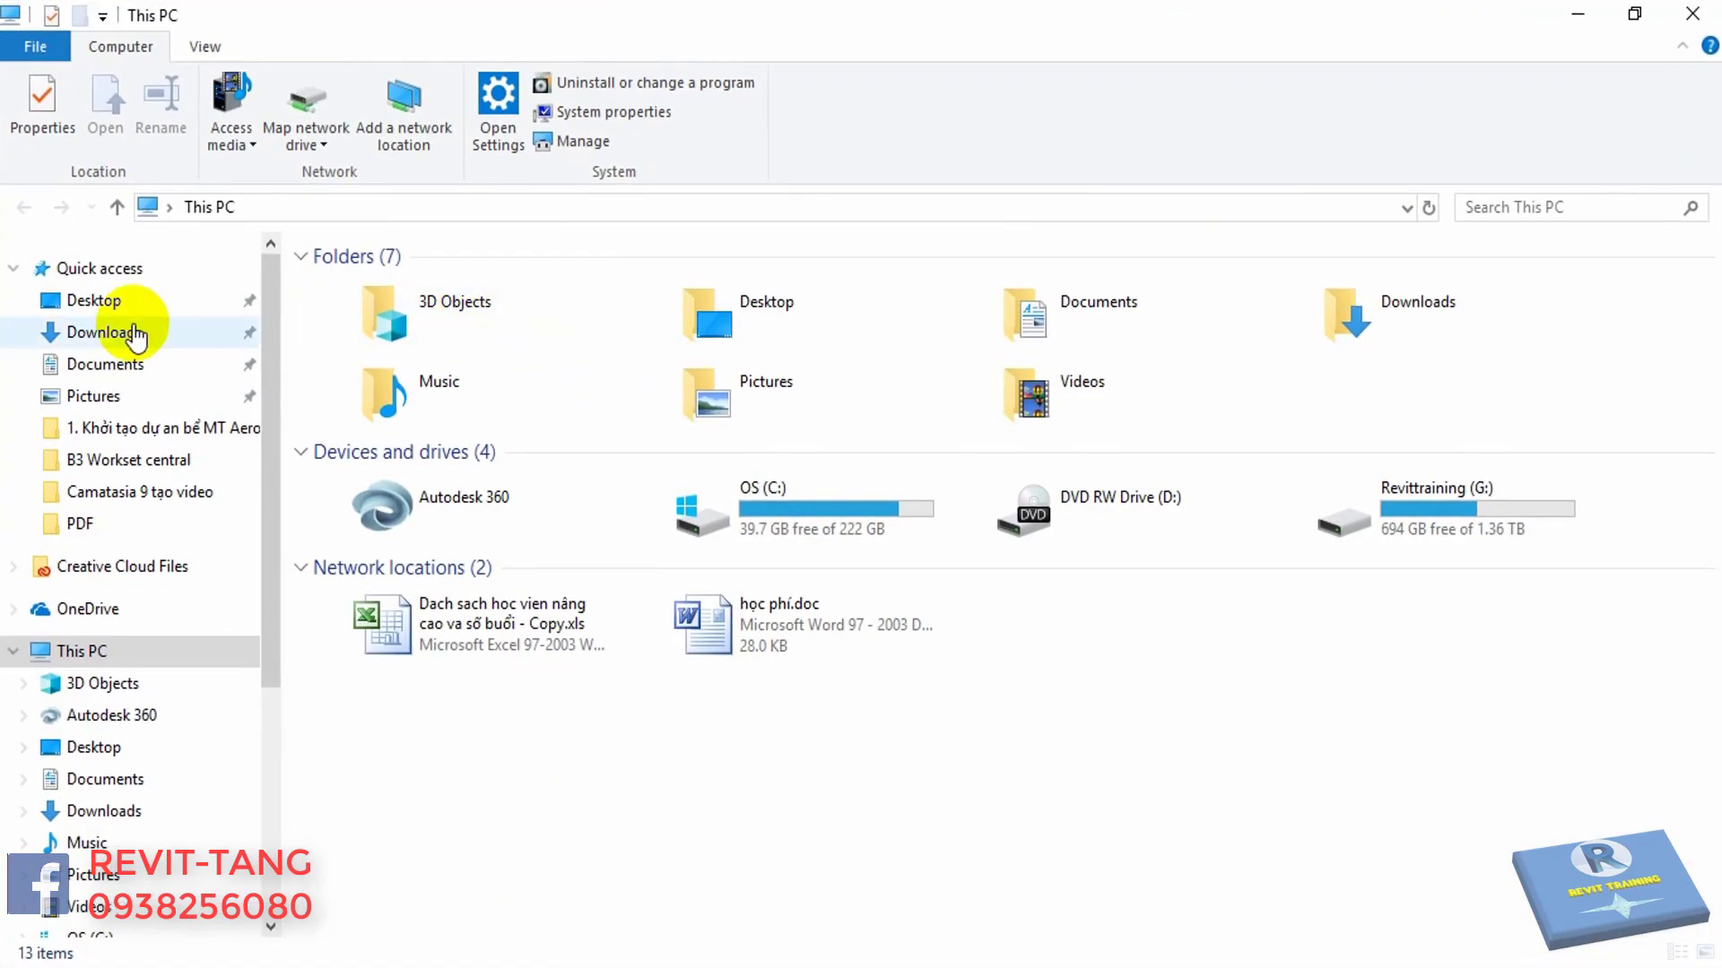
{"action": "left_click", "coordinate": [95, 301]}
{"action": "double_click", "coordinate": [538, 471]}
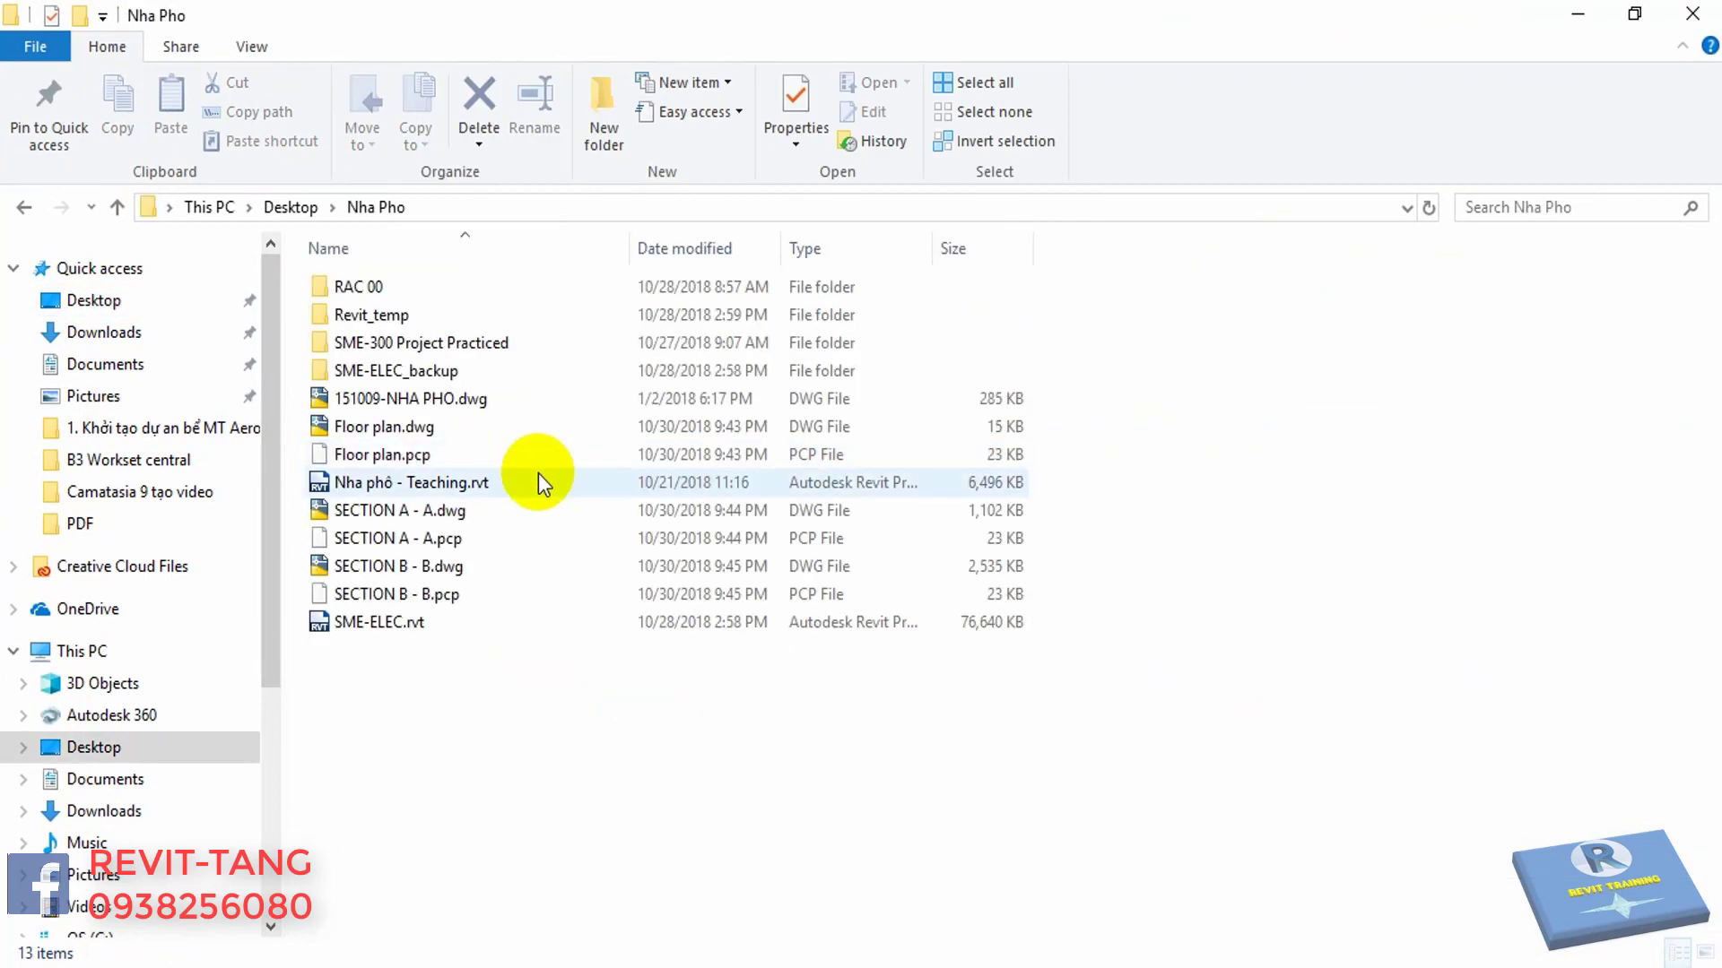
{"action": "left_click", "coordinate": [397, 430]}
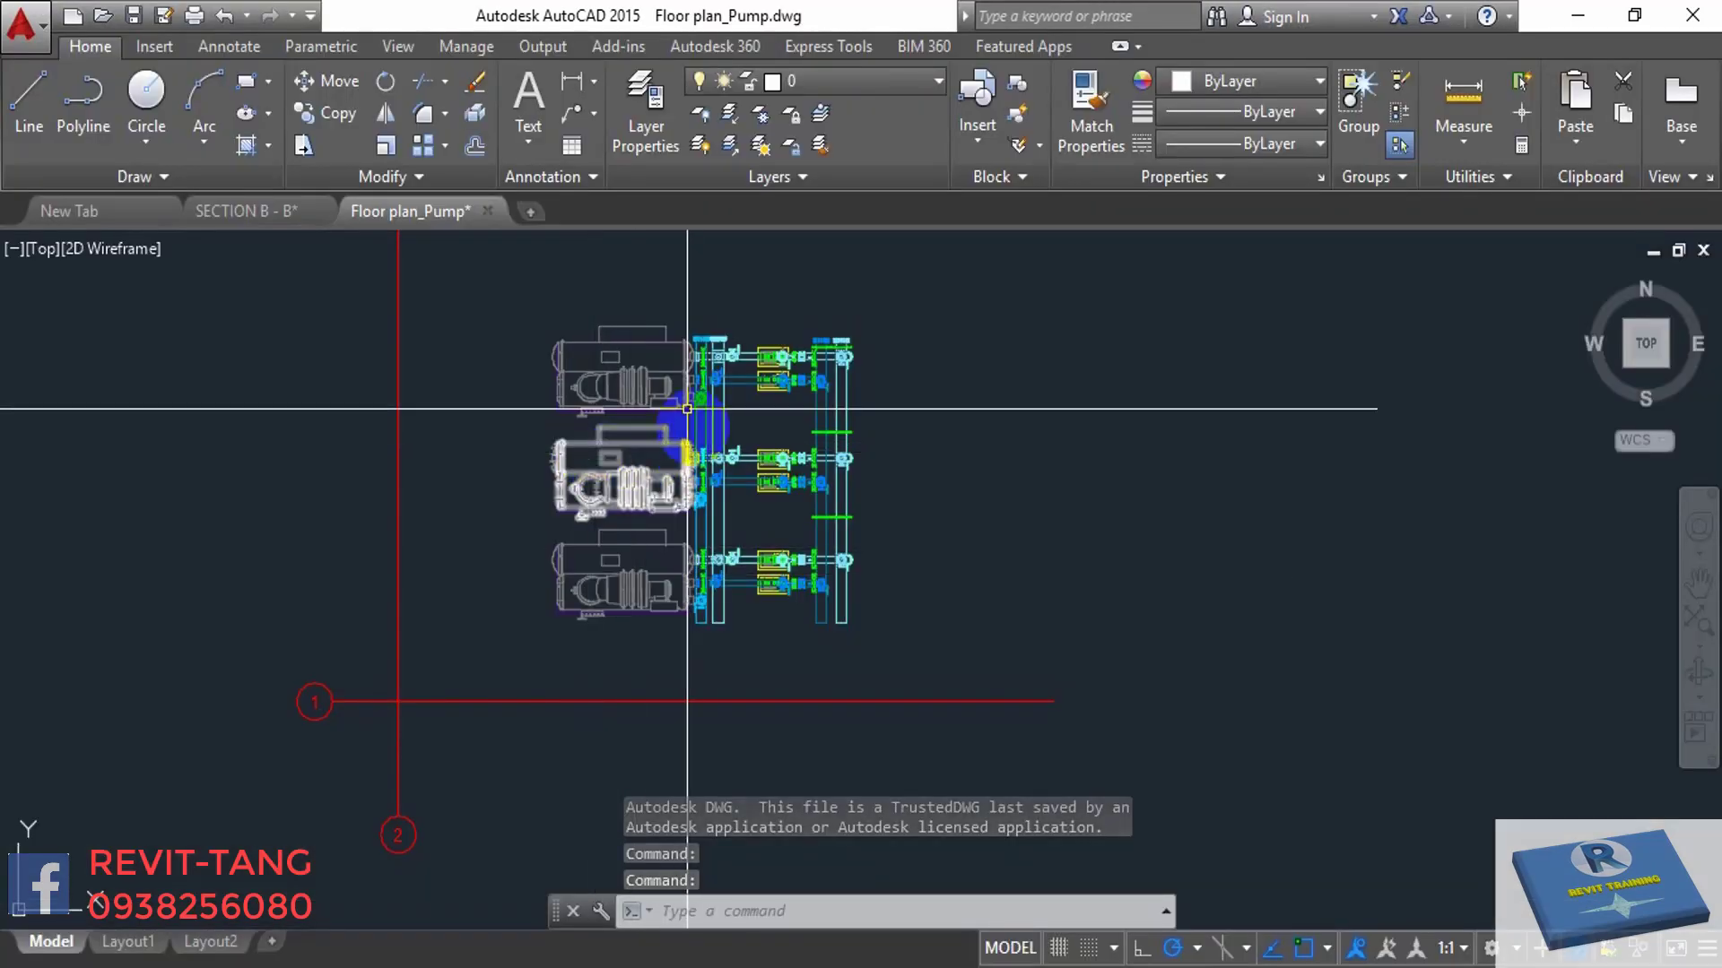
- Erase the two grid lines and bubble from Floor plan_Pump.dwg and save it
{"action": "scroll", "coordinate": [876, 422], "scroll_direction": "up", "scroll_amount": 2}
{"action": "scroll", "coordinate": [907, 434], "scroll_direction": "up", "scroll_amount": 2}
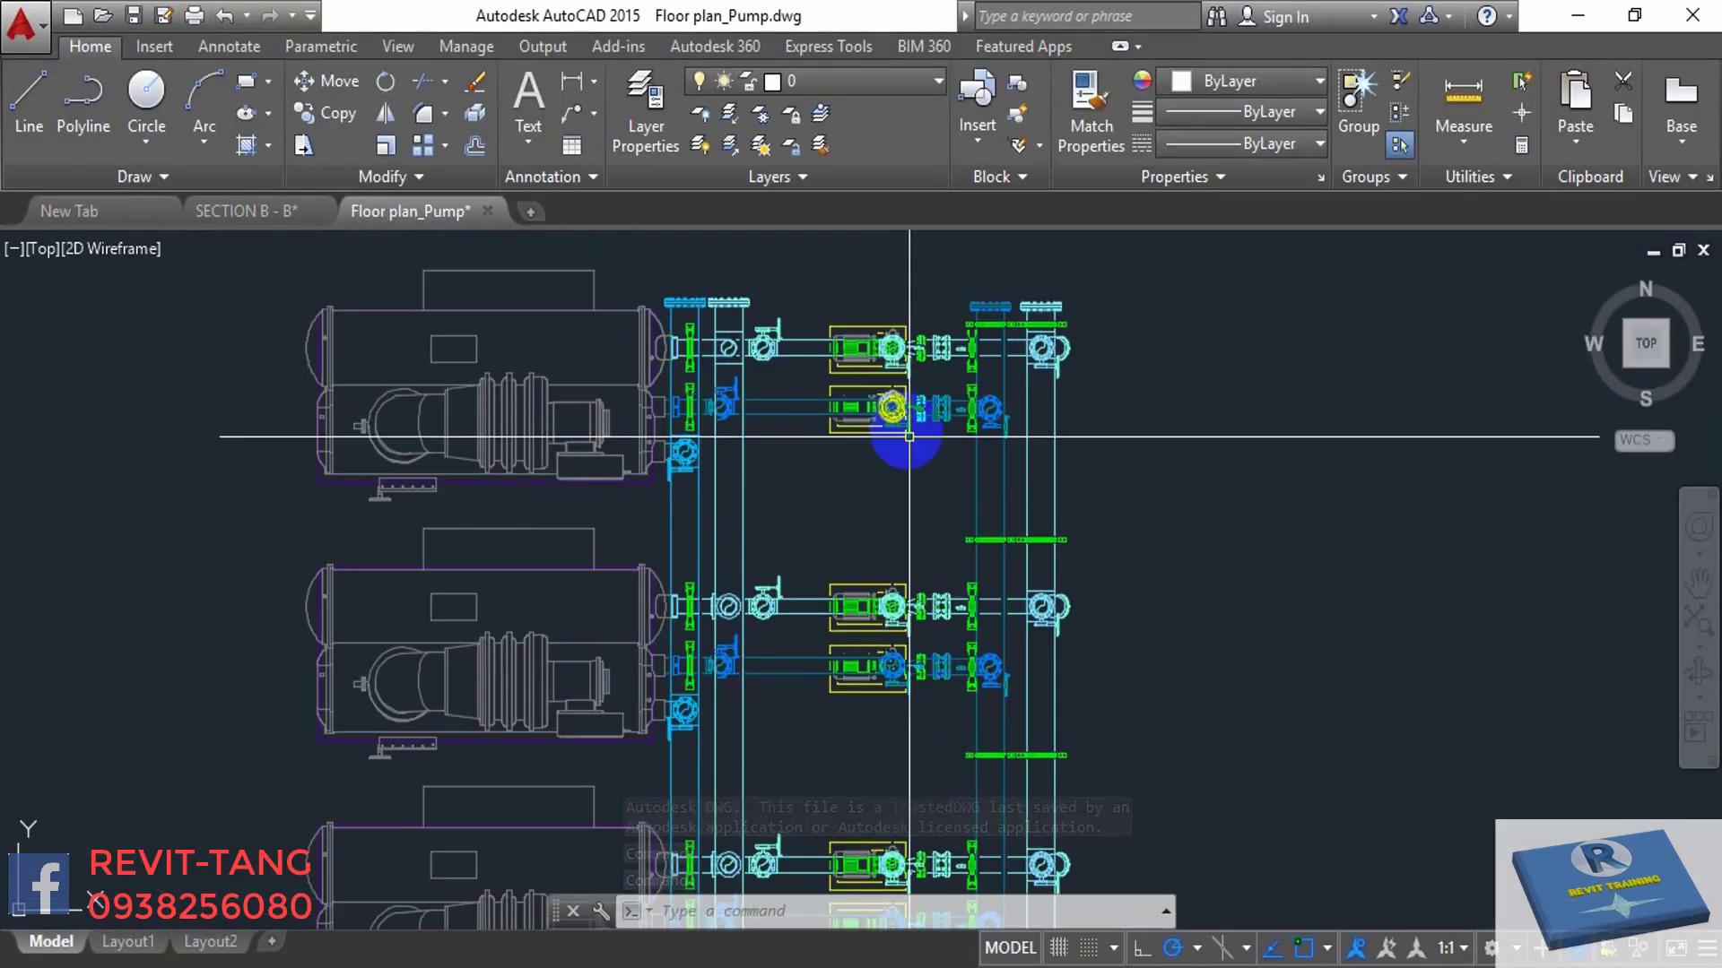
{"action": "scroll", "coordinate": [942, 382], "scroll_direction": "up", "scroll_amount": 1}
{"action": "scroll", "coordinate": [942, 382], "scroll_direction": "down", "scroll_amount": 4}
{"action": "left_click", "coordinate": [803, 654]}
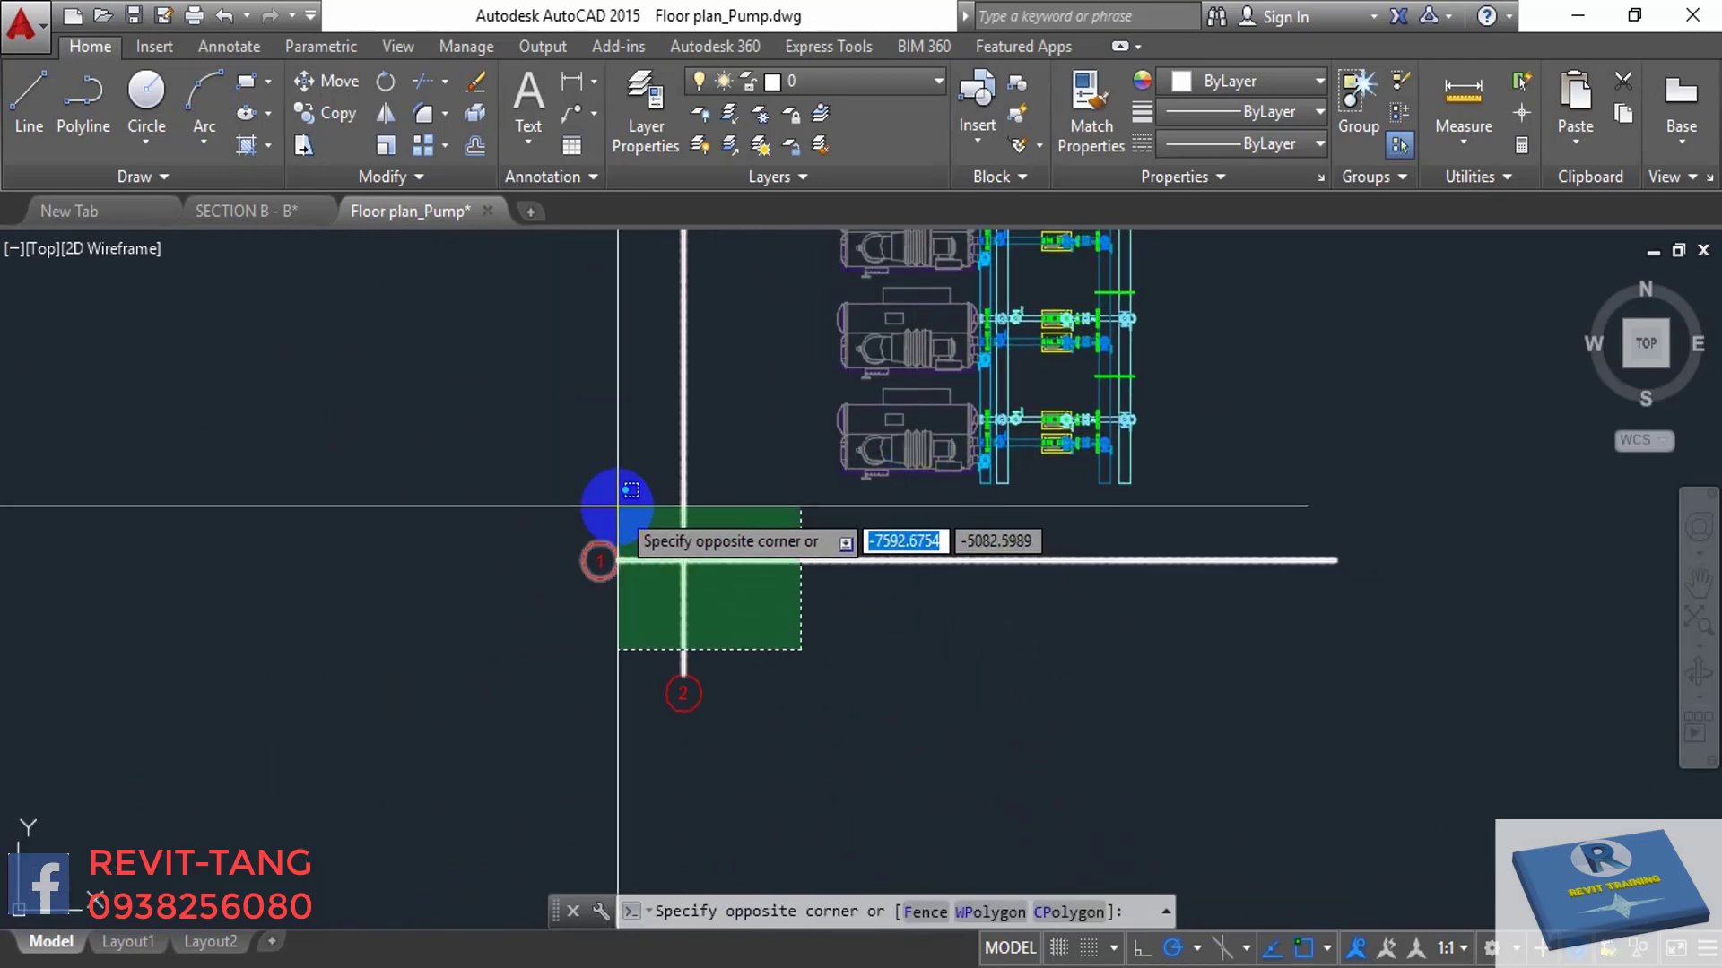
{"action": "left_click", "coordinate": [616, 500]}
{"action": "type", "text": "E"}
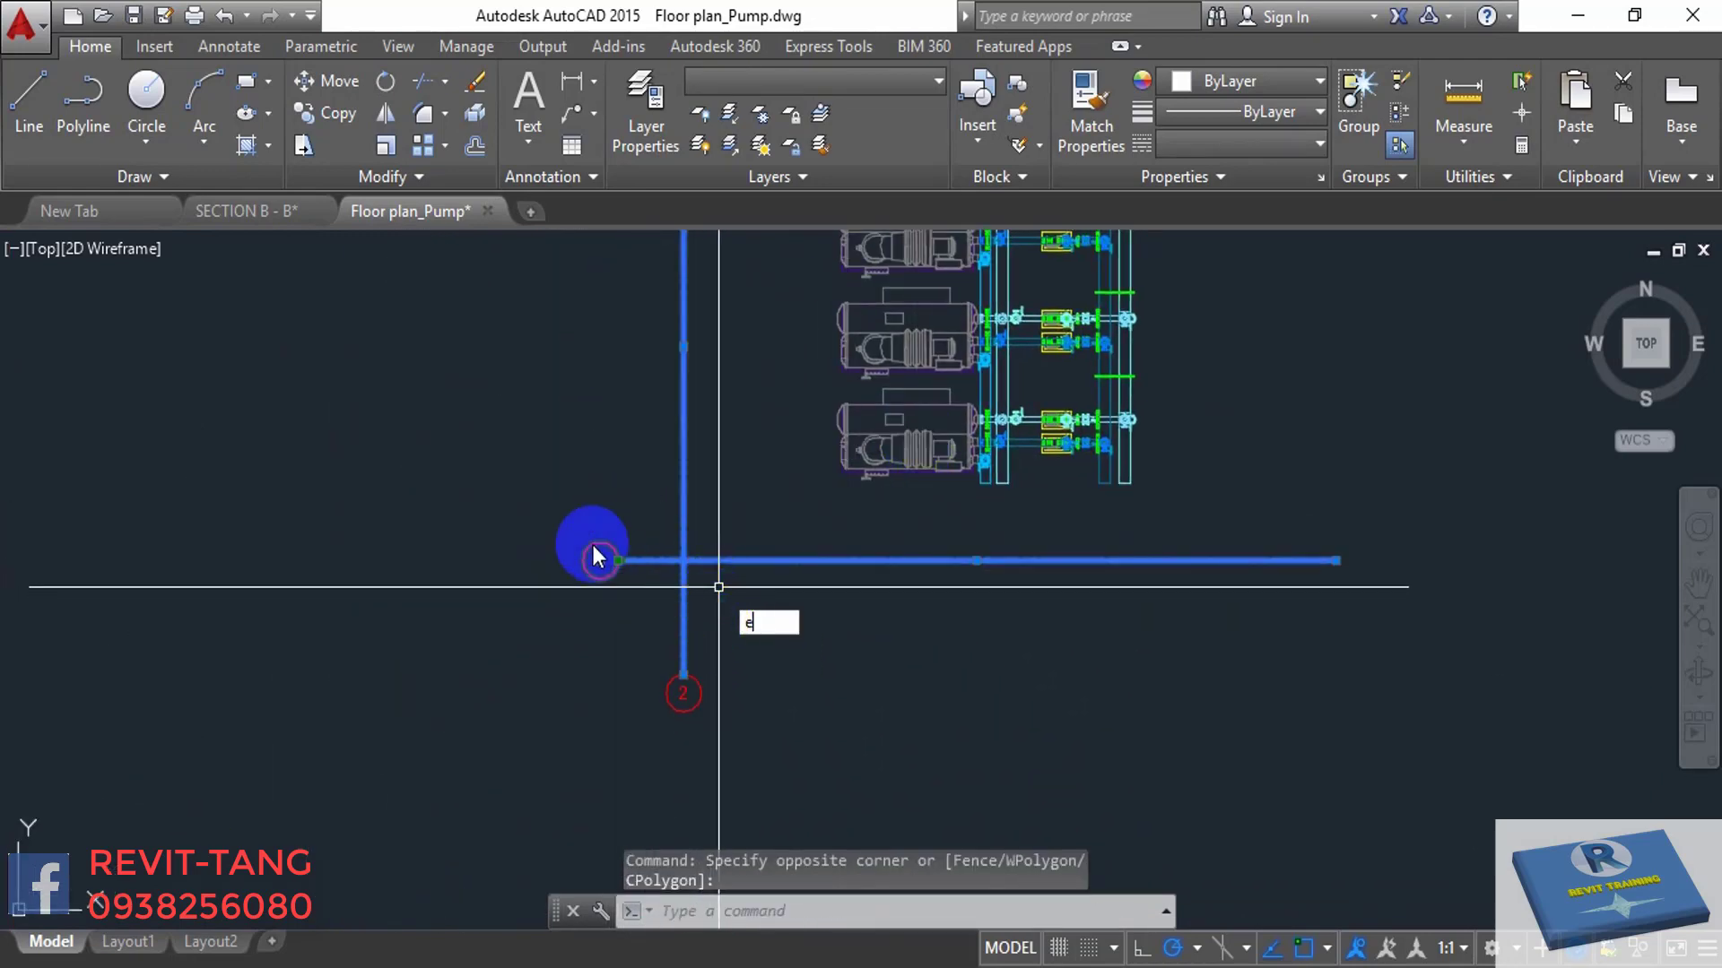
{"action": "key", "text": "Return"}
{"action": "left_click", "coordinate": [542, 503]}
{"action": "left_click", "coordinate": [780, 718]}
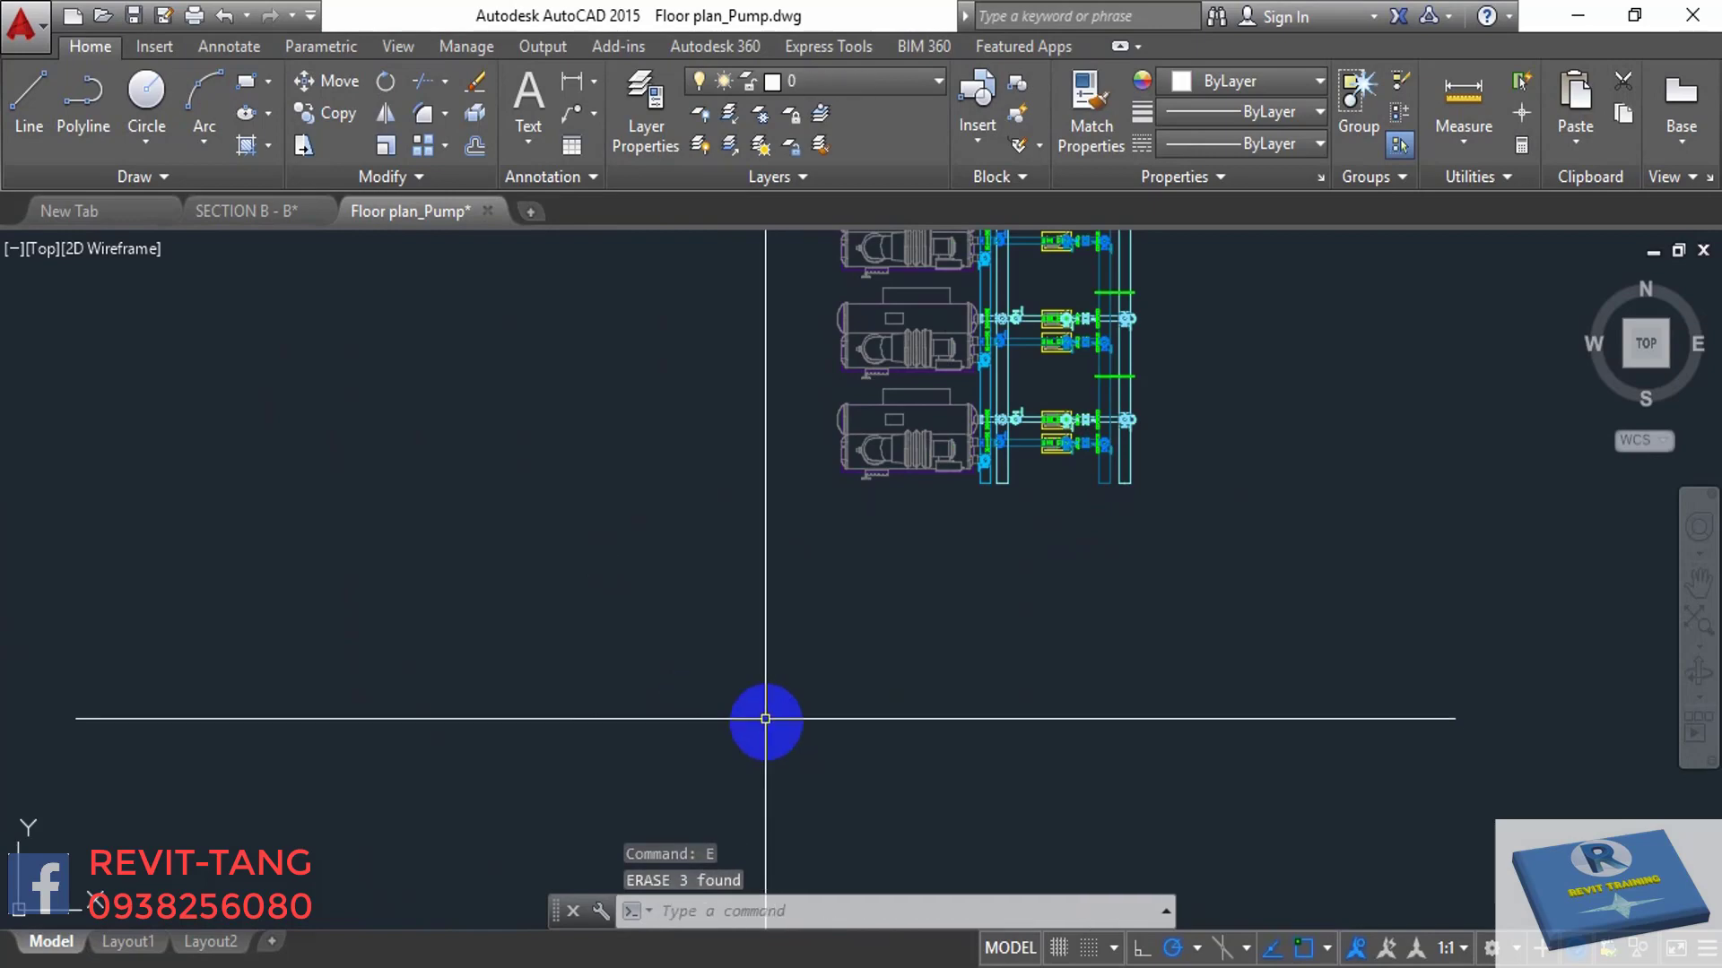
{"action": "scroll", "coordinate": [768, 621], "scroll_direction": "down", "scroll_amount": 5}
{"action": "scroll", "coordinate": [768, 621], "scroll_direction": "up", "scroll_amount": 2}
{"action": "scroll", "coordinate": [798, 583], "scroll_direction": "up", "scroll_amount": 2}
{"action": "key", "text": "ctrl+s"}
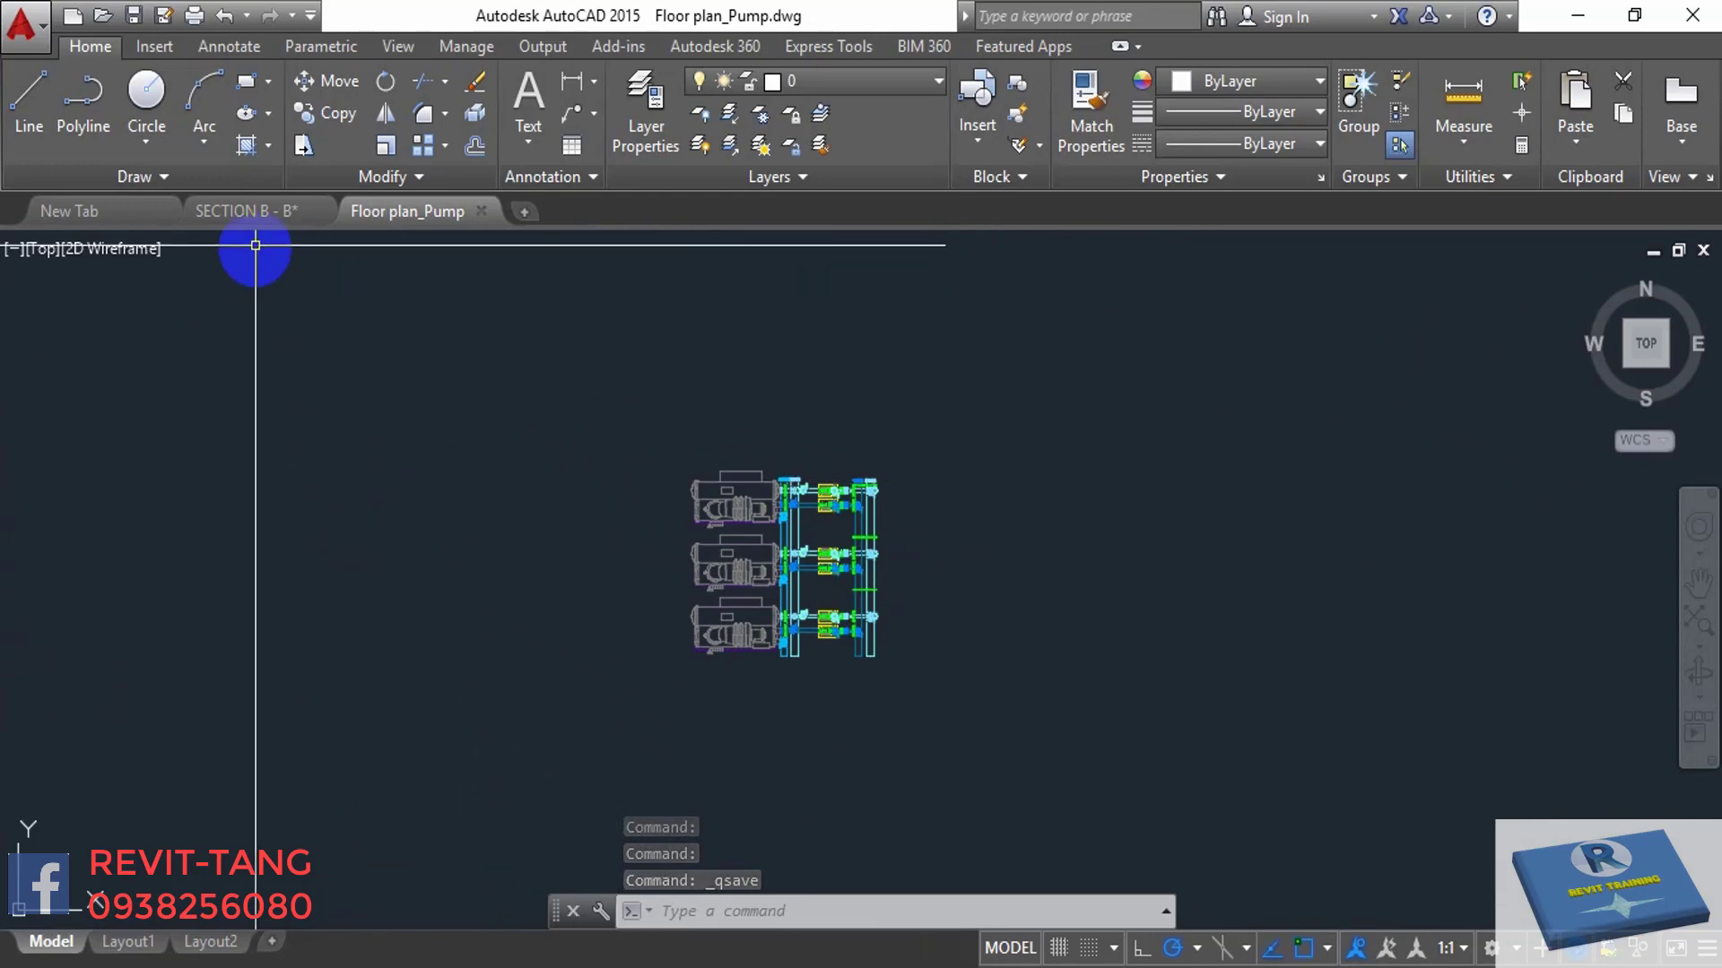
- Save and close SECTION B - B, close Floor plan_Pump, and minimize AutoCAD
{"action": "left_click", "coordinate": [269, 221]}
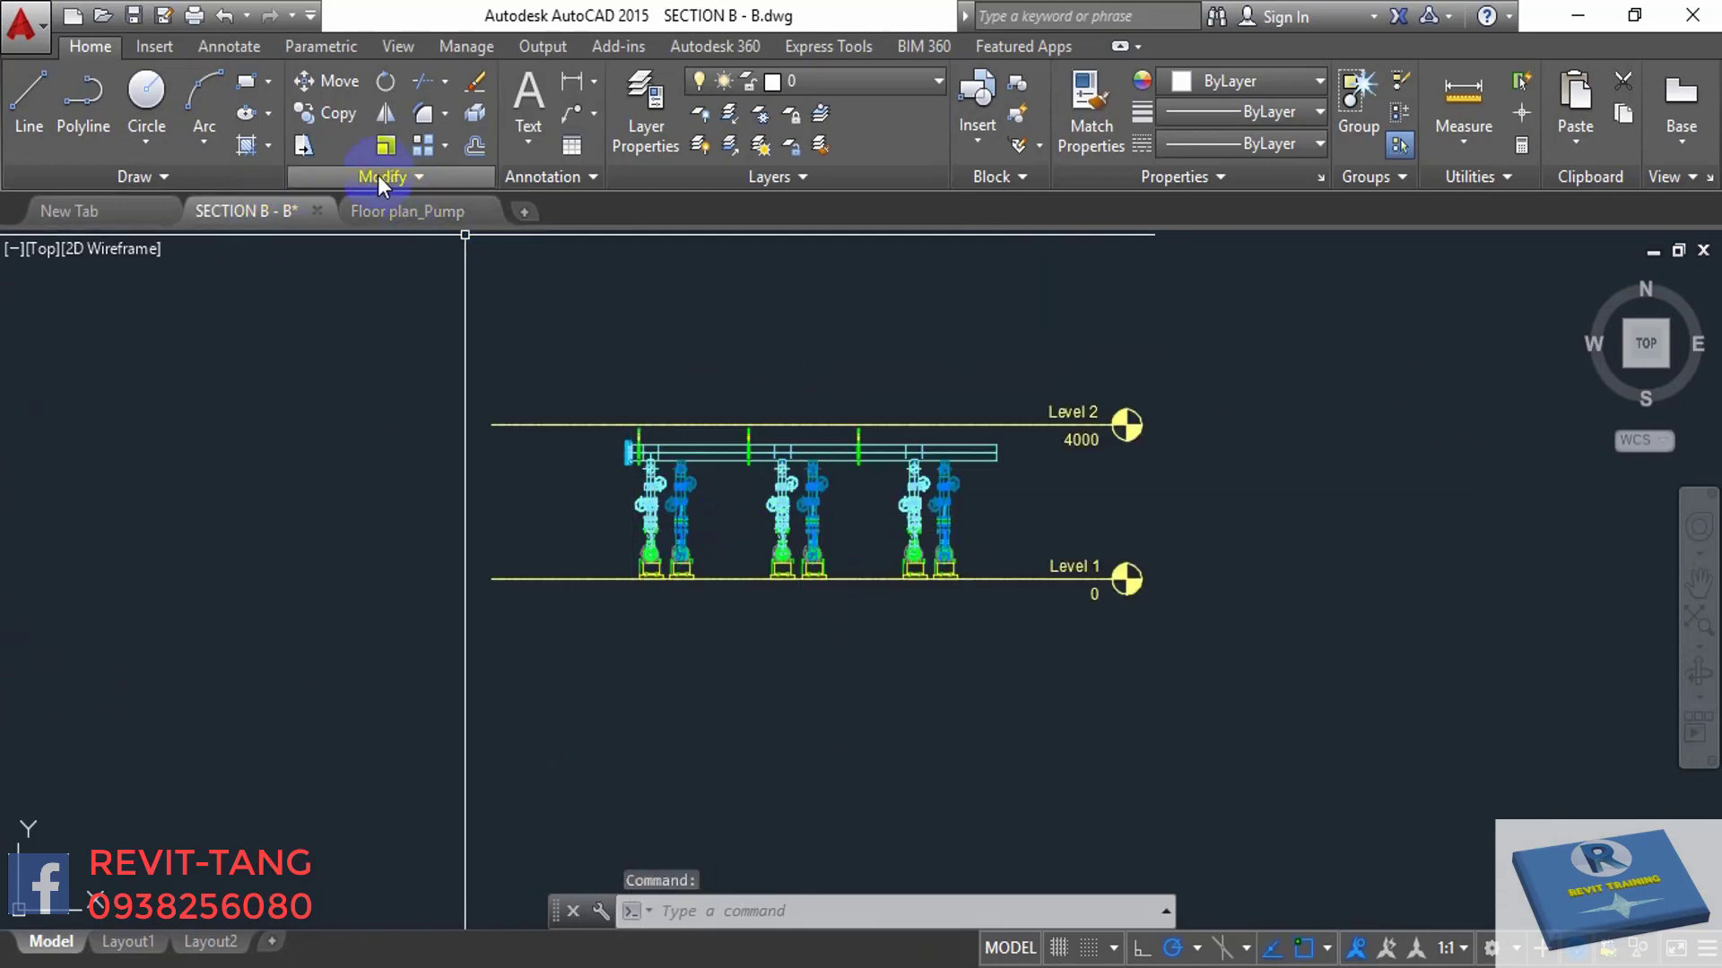
{"action": "left_click", "coordinate": [316, 212]}
{"action": "left_click", "coordinate": [834, 551]}
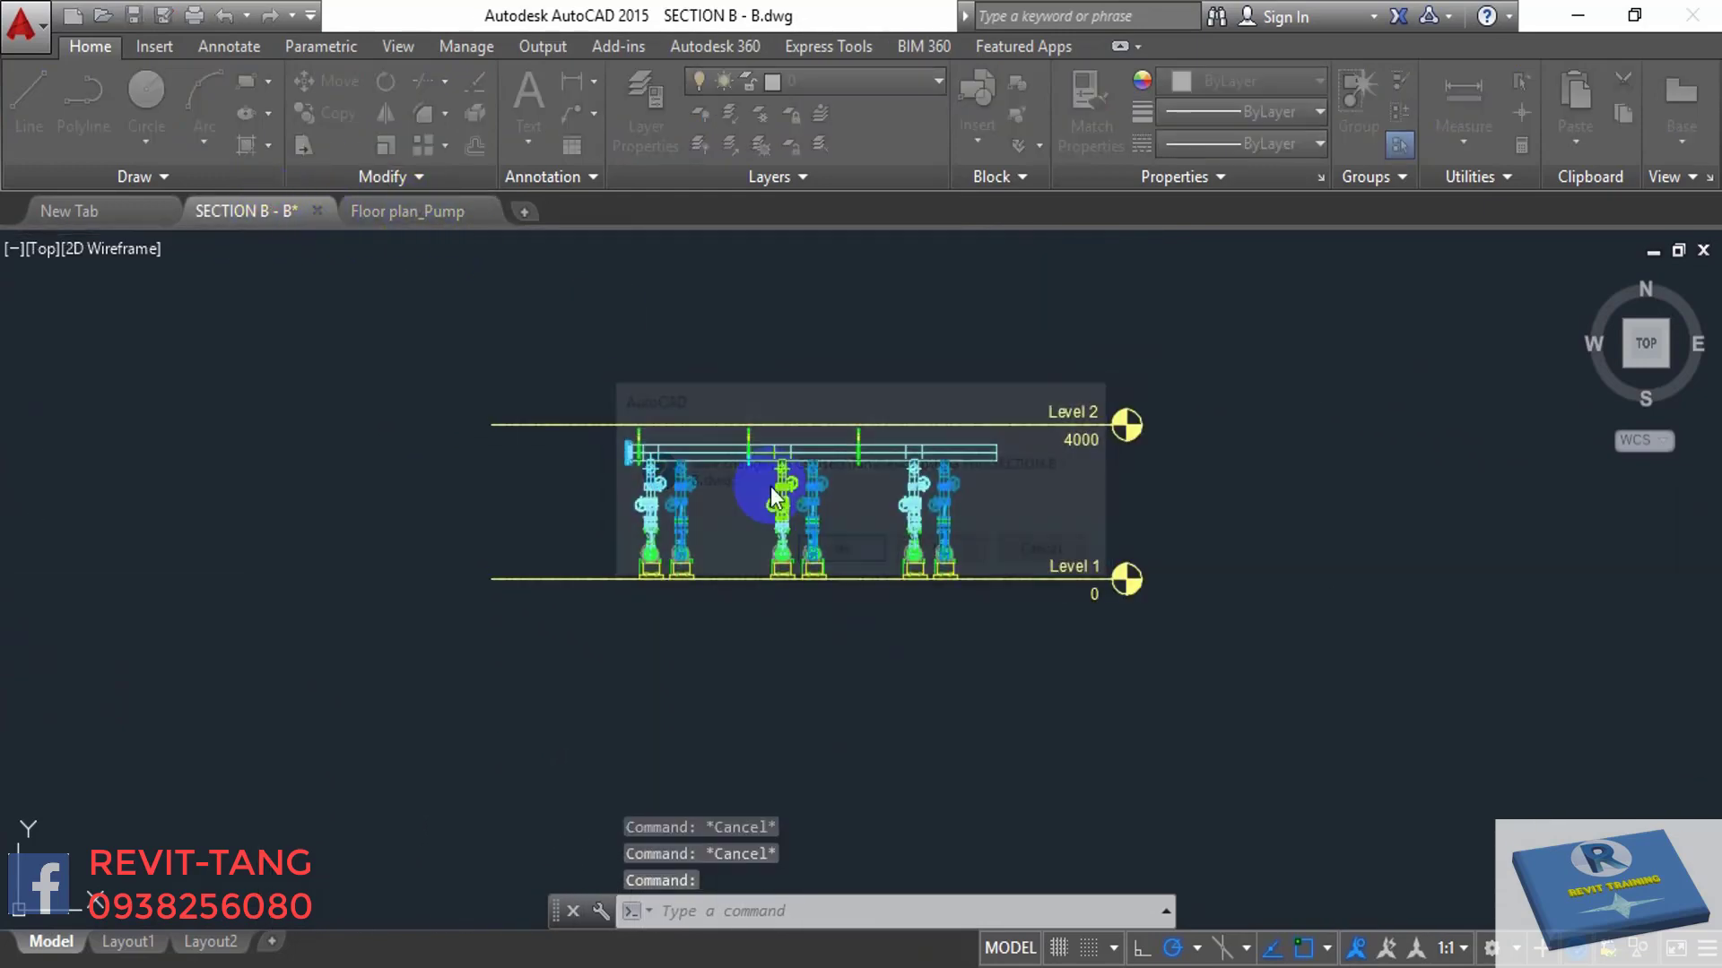
{"action": "left_click", "coordinate": [327, 212]}
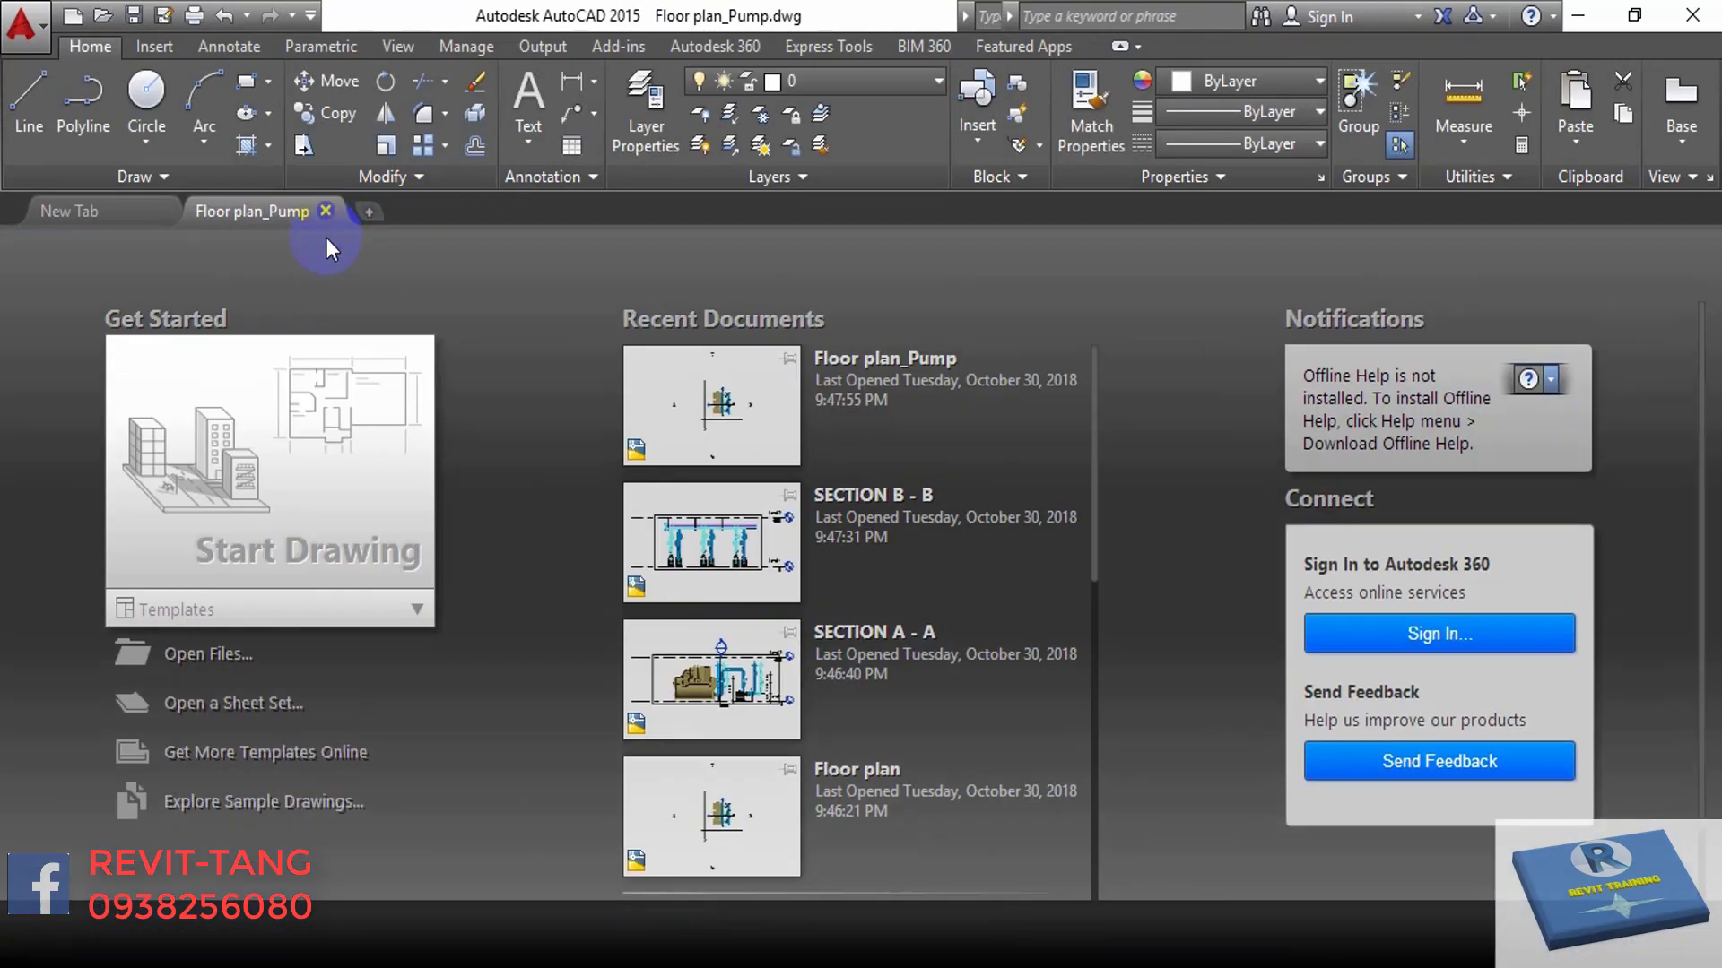
{"action": "left_click", "coordinate": [1584, 17]}
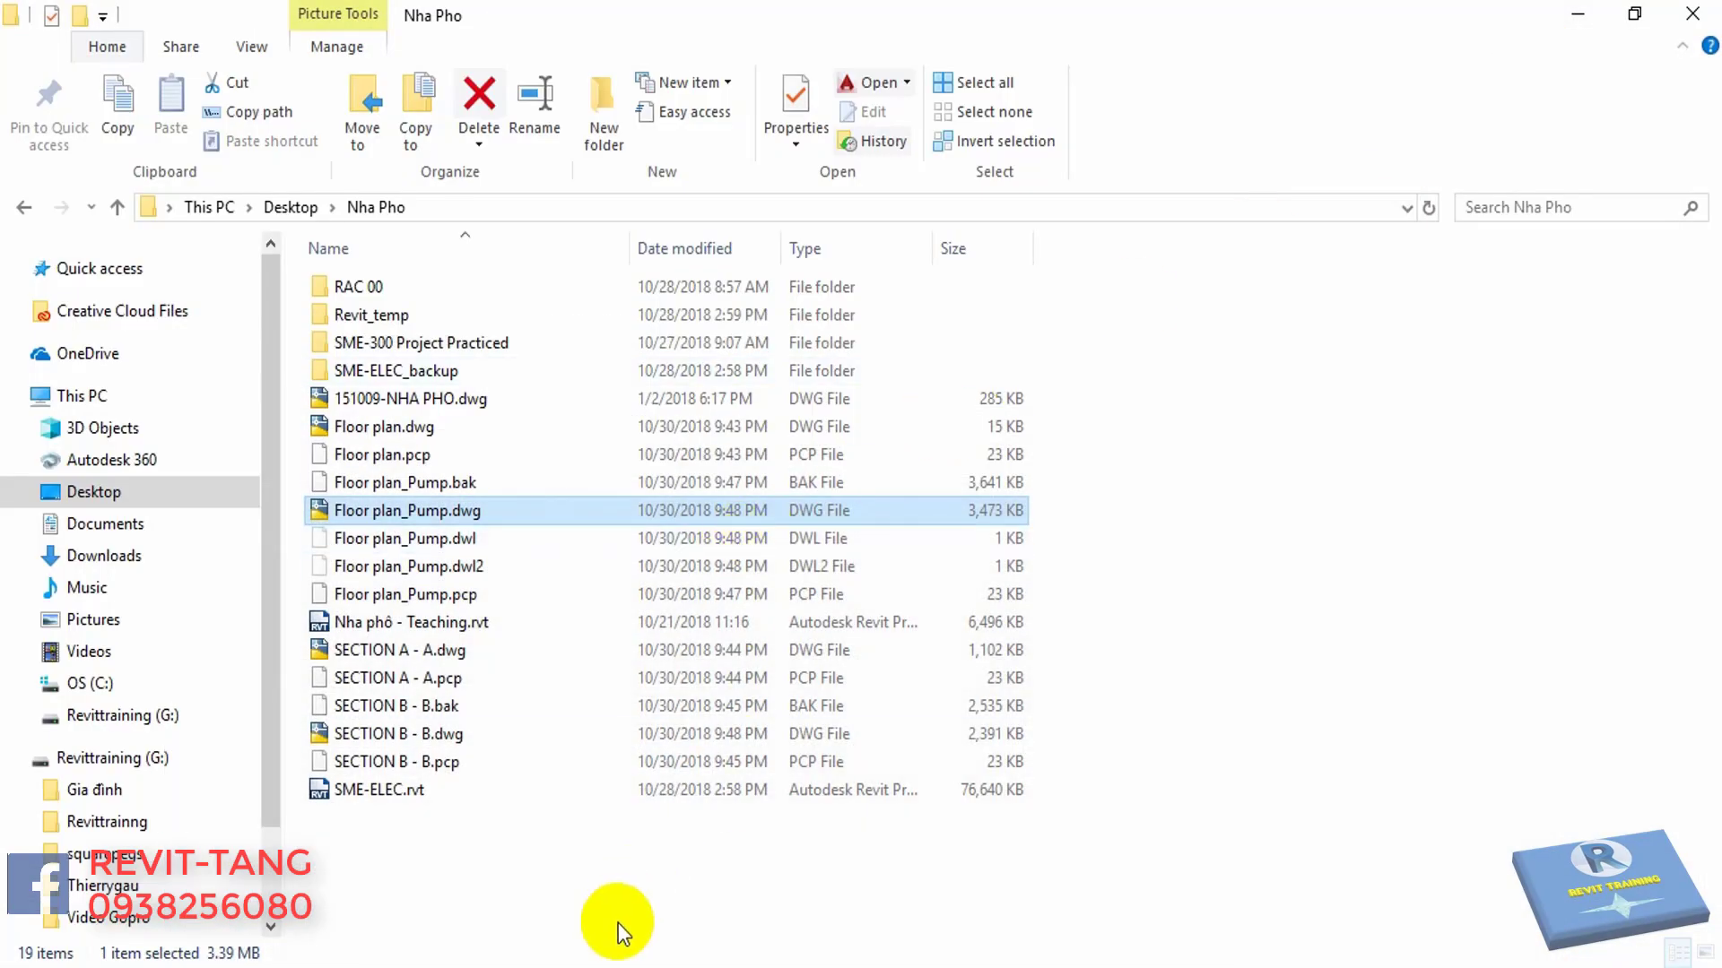
- Duplicate the Generic - 200mm wall type as a new type named Generic - 100
{"action": "left_click", "coordinate": [511, 946]}
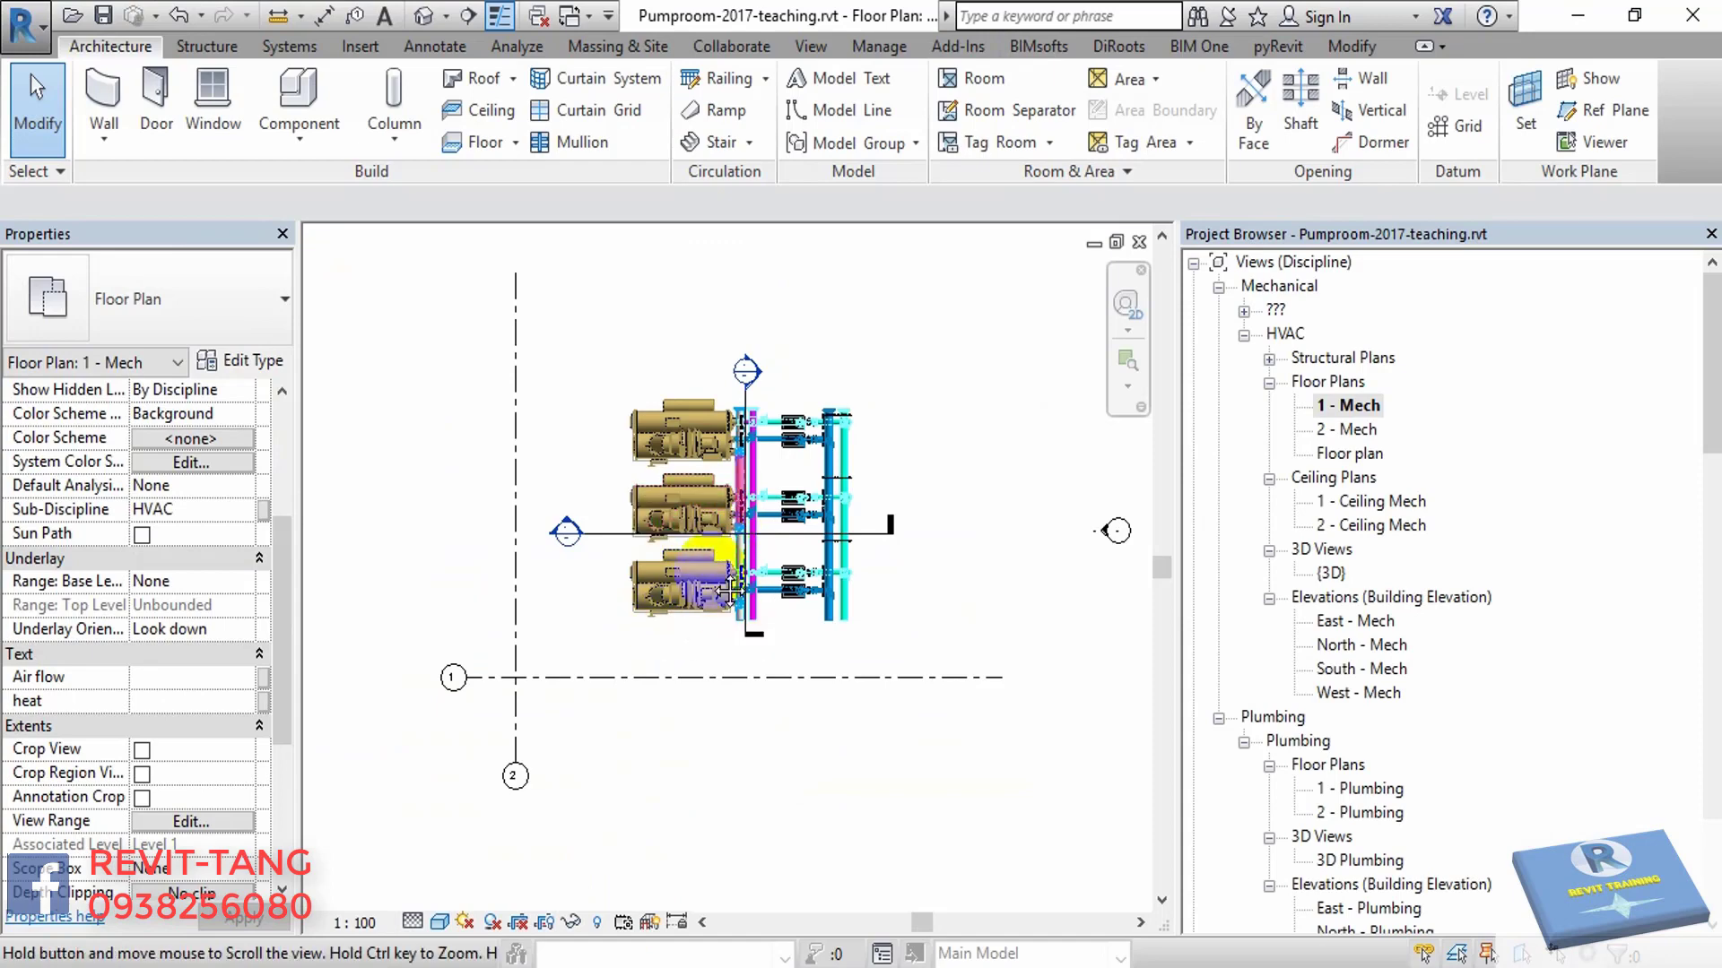
{"action": "scroll", "coordinate": [715, 496], "scroll_direction": "down", "scroll_amount": 1}
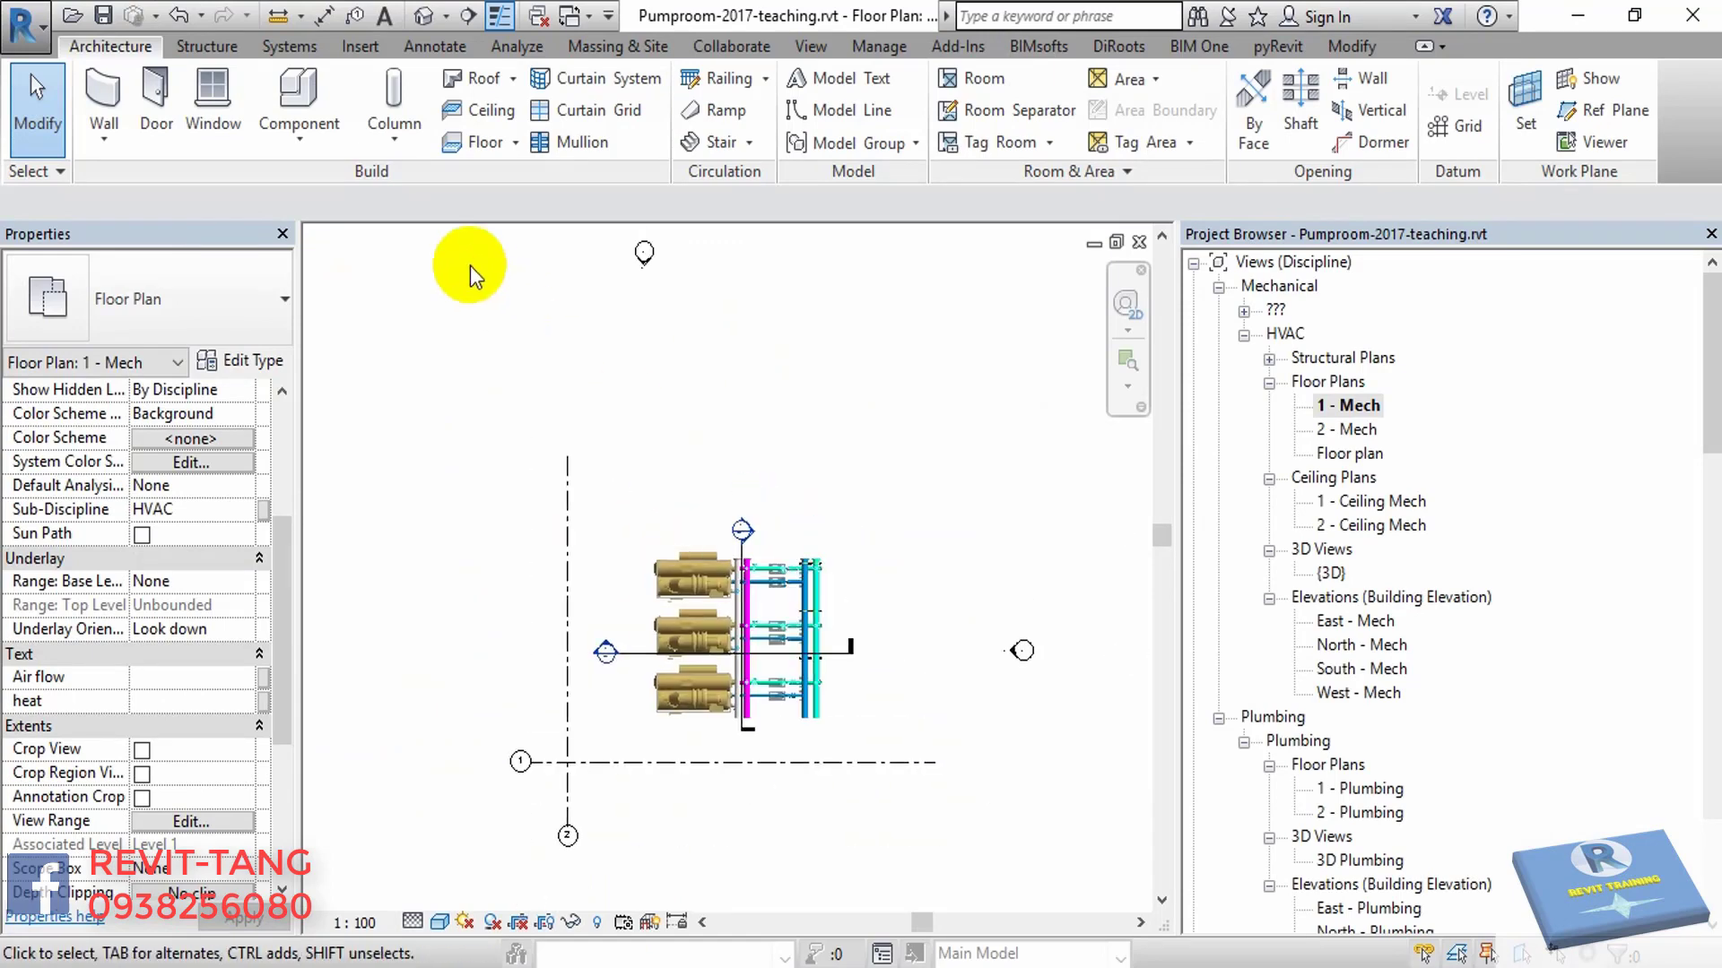
{"action": "left_click", "coordinate": [104, 98]}
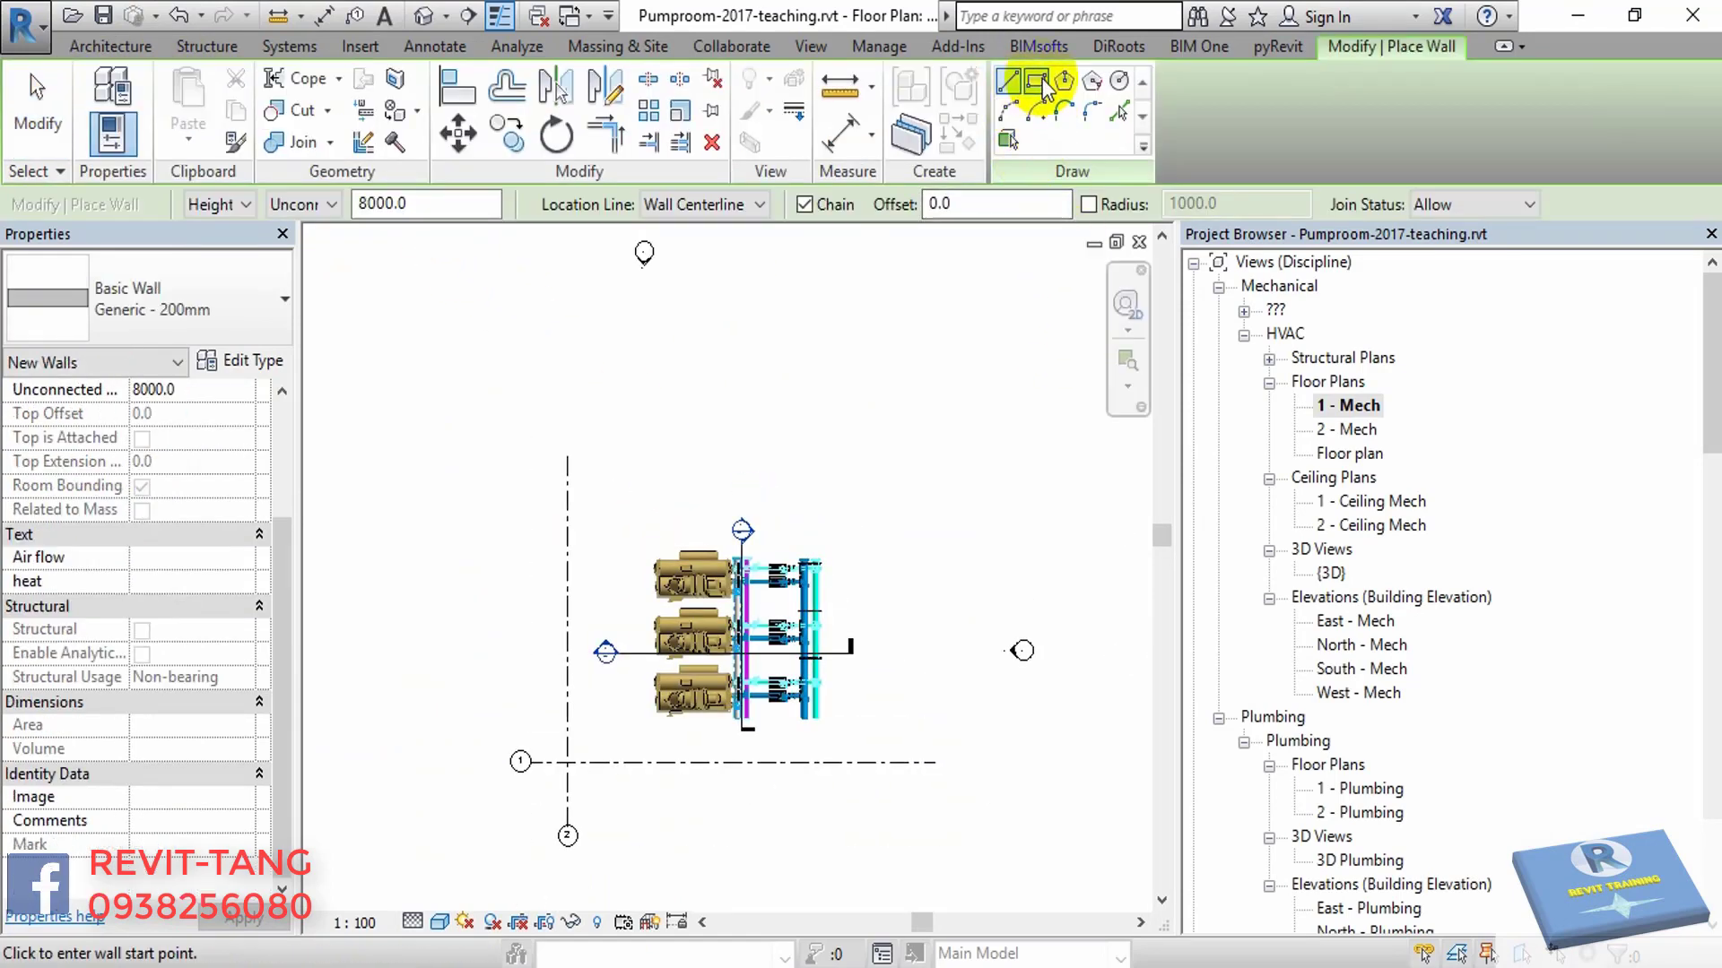
{"action": "left_click", "coordinate": [1010, 87]}
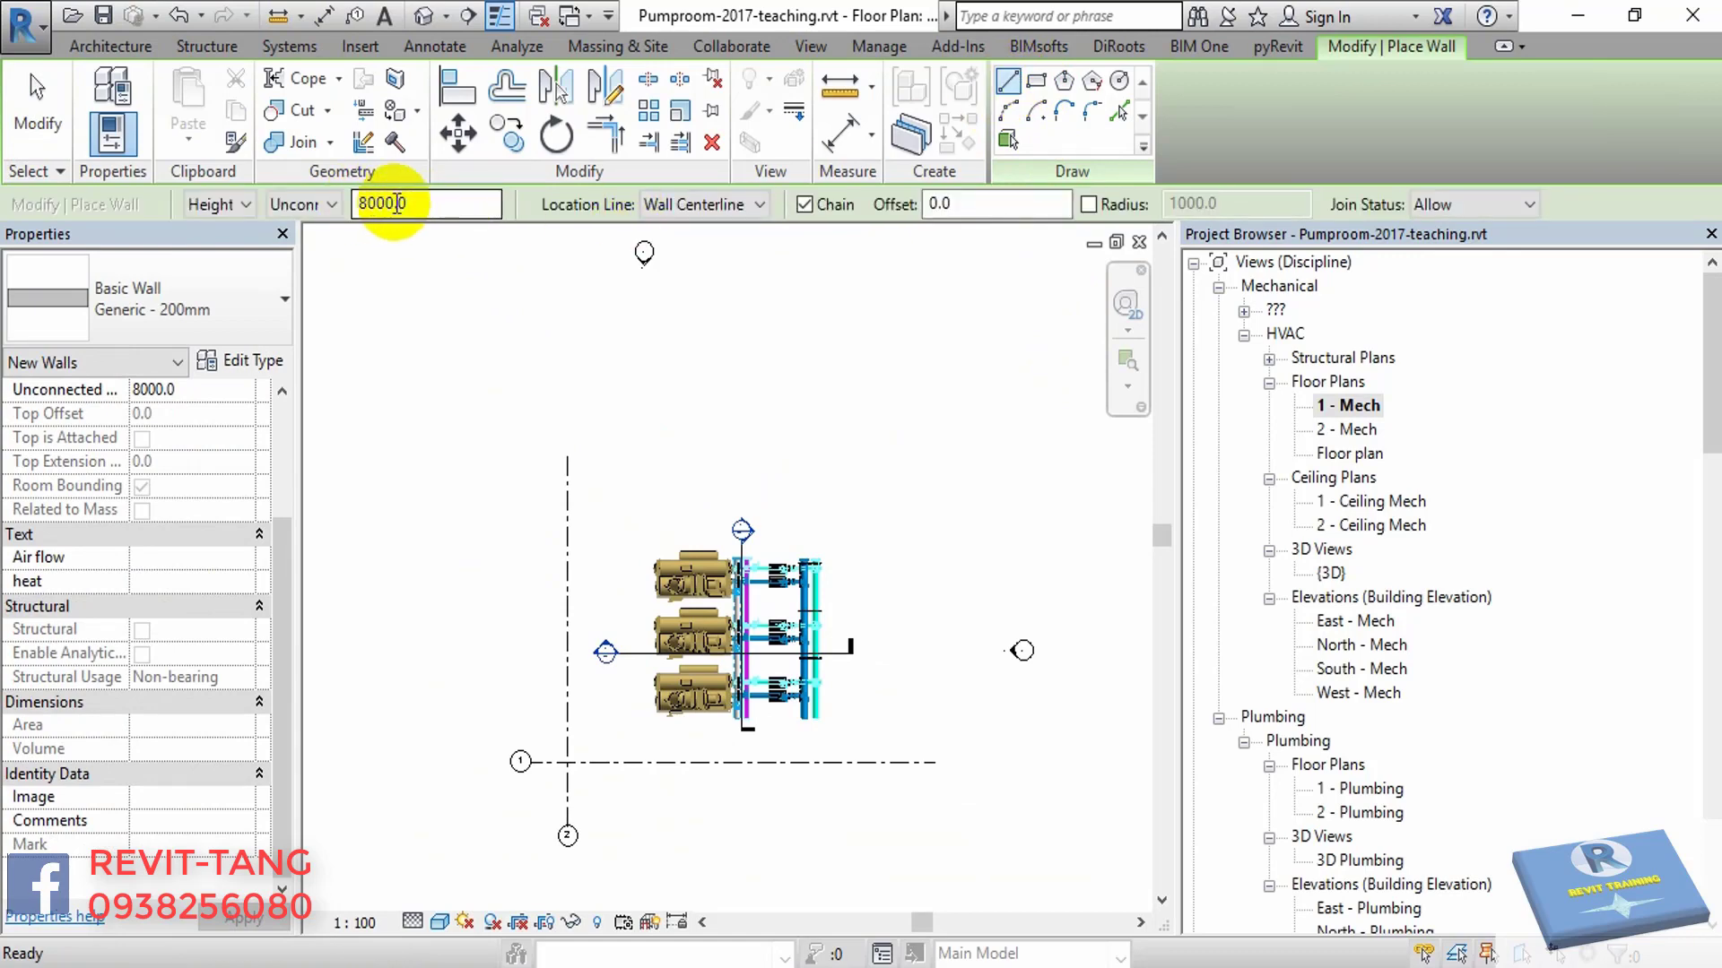
{"action": "left_click", "coordinate": [252, 367]}
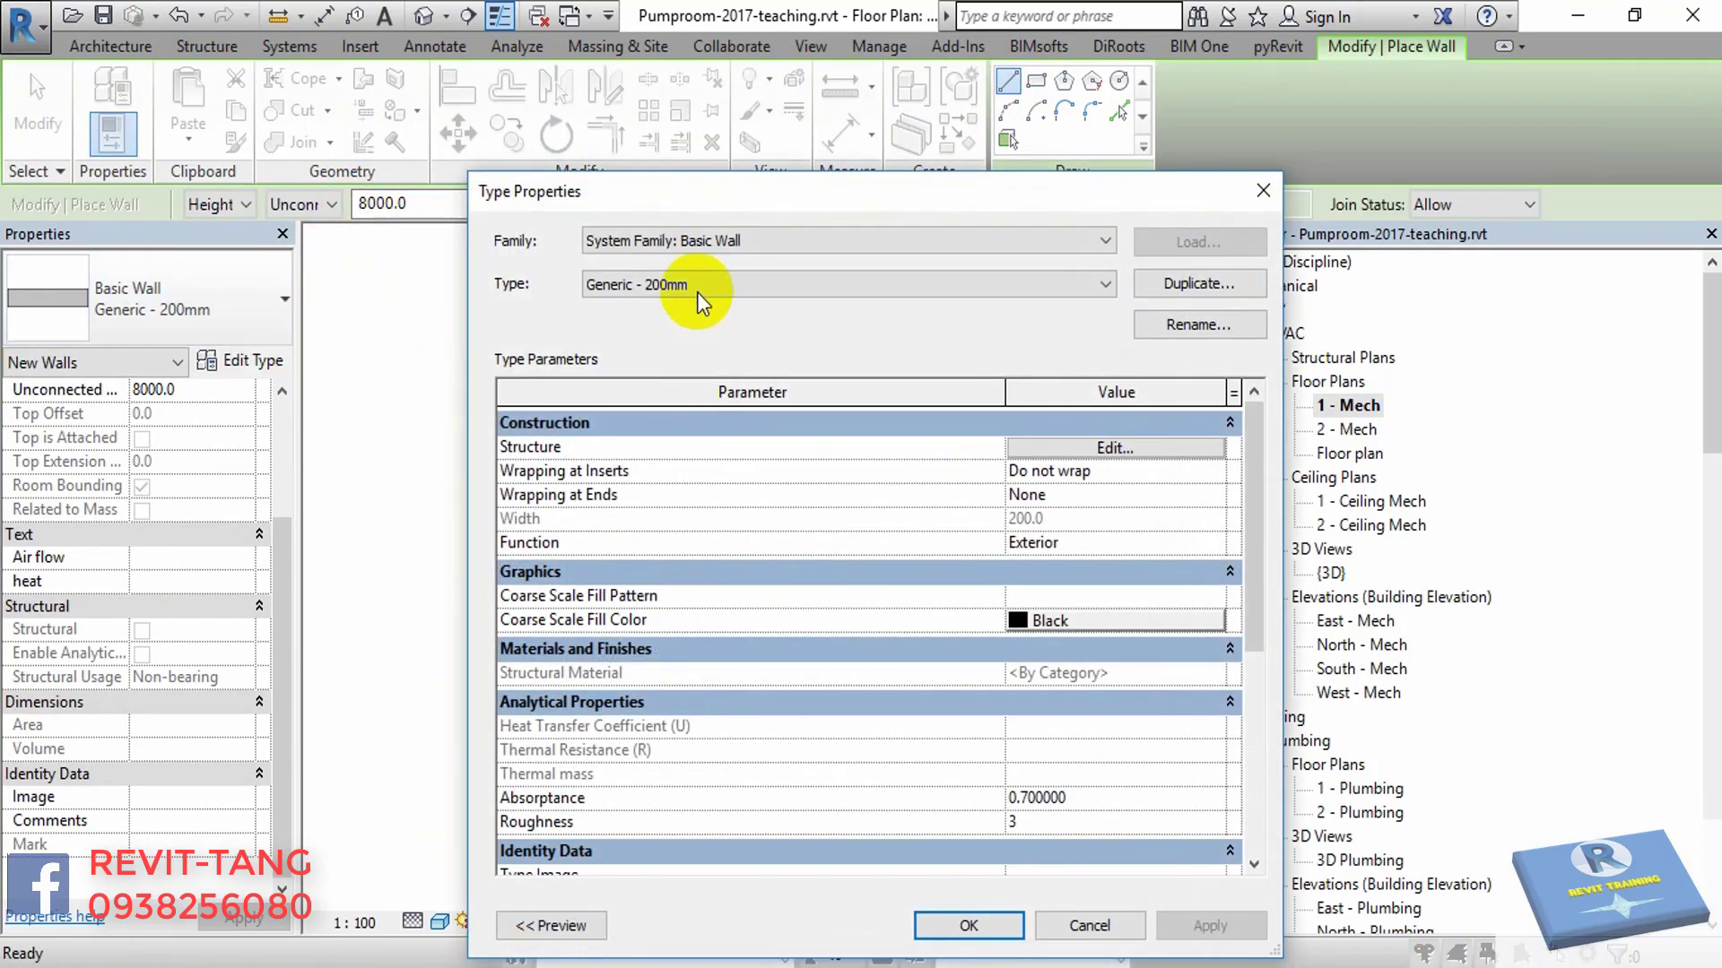
{"action": "left_click", "coordinate": [696, 293]}
{"action": "left_click", "coordinate": [1196, 283]}
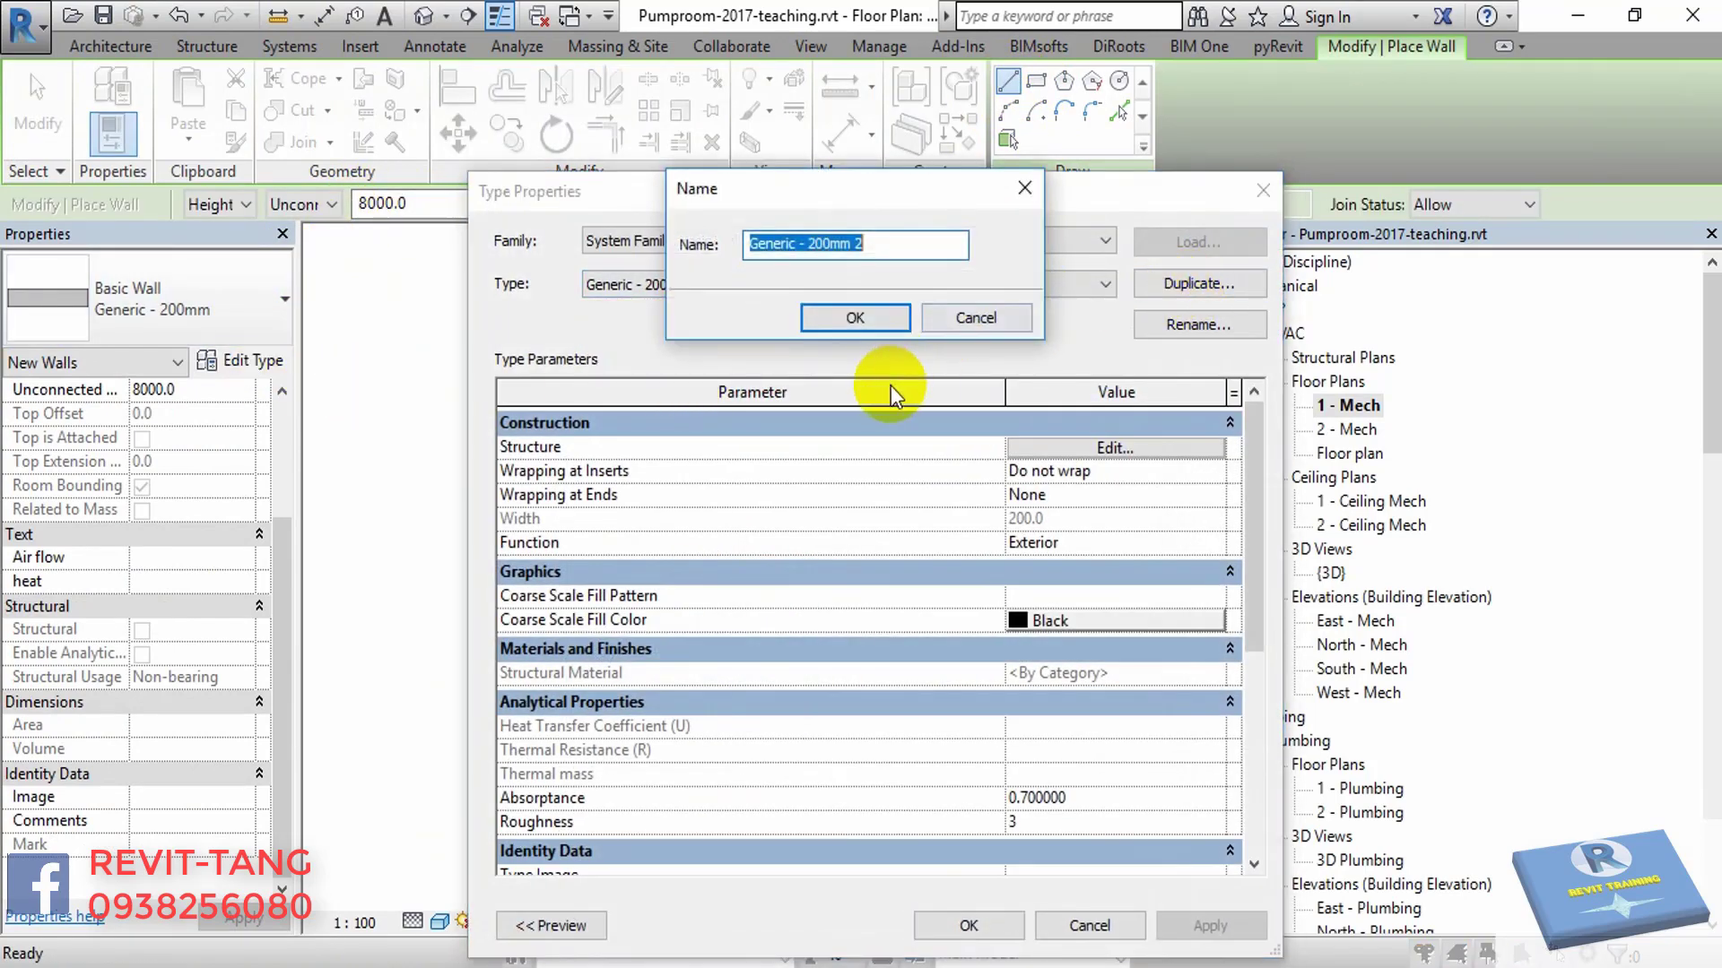
{"action": "mouse_move", "coordinate": [874, 243]}
{"action": "left_mouse_down"}
{"action": "mouse_move", "coordinate": [809, 243]}
{"action": "mouse_move", "coordinate": [874, 249]}
{"action": "left_mouse_up"}
{"action": "key", "text": "BackSpace"}
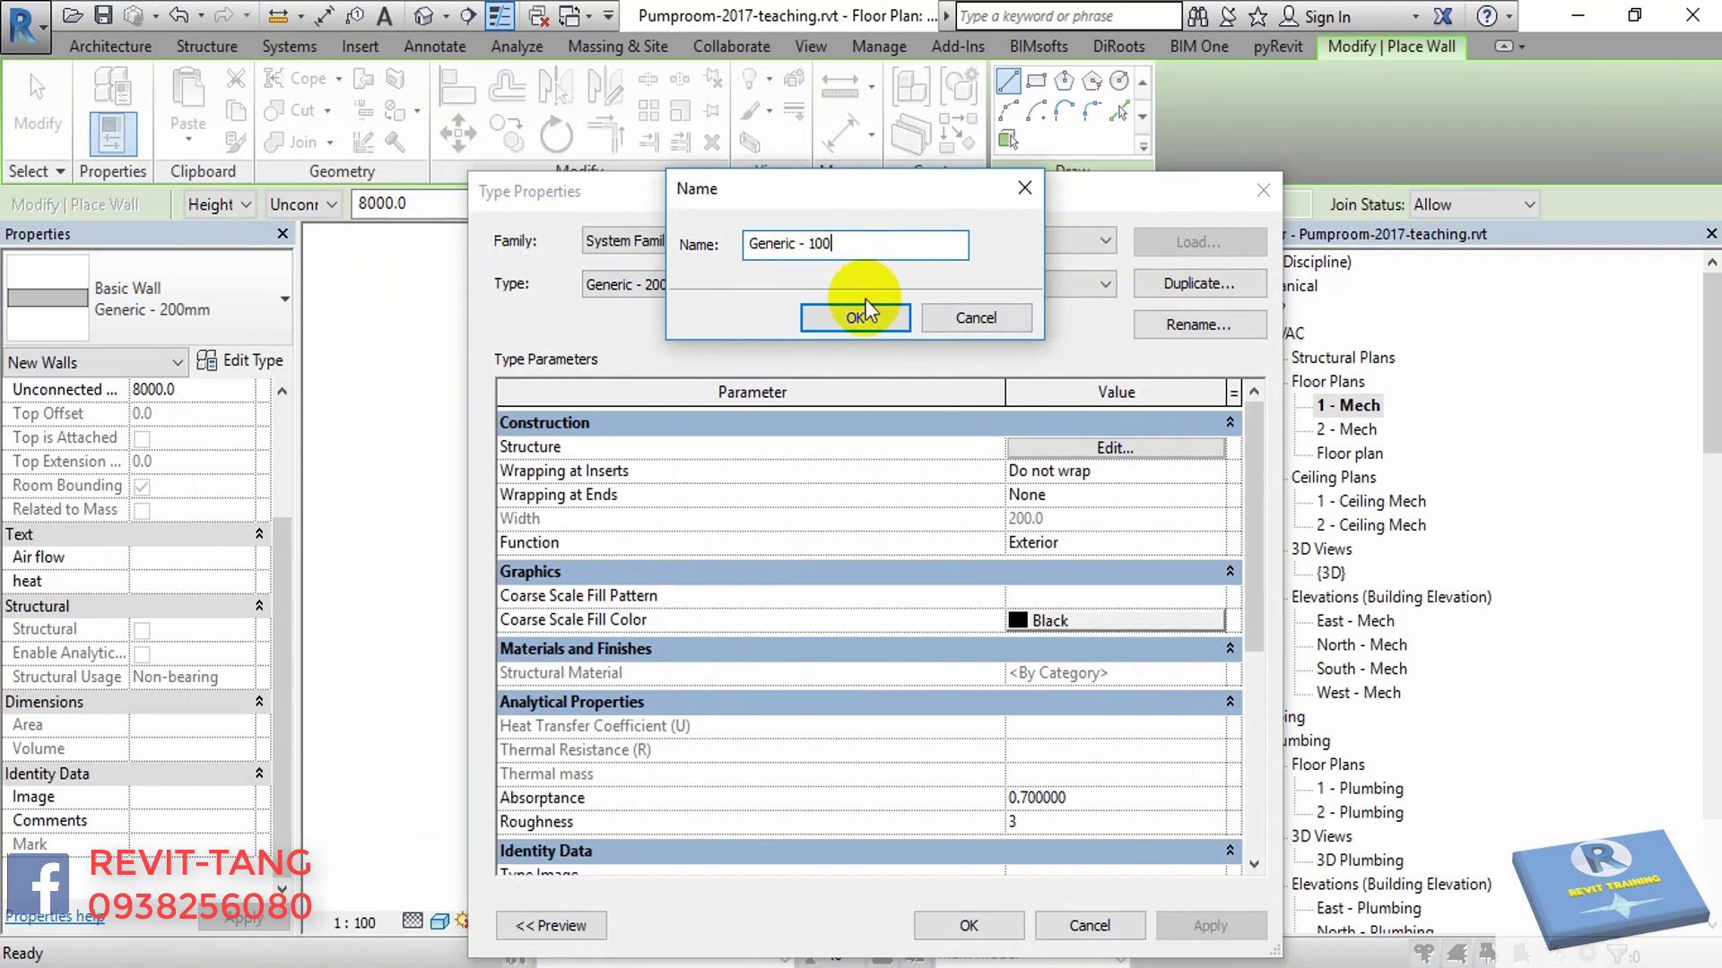
{"action": "left_click", "coordinate": [860, 318]}
- Give the Generic - 100 wall type a 100 mm structure layer and apply it
{"action": "left_click", "coordinate": [1067, 448]}
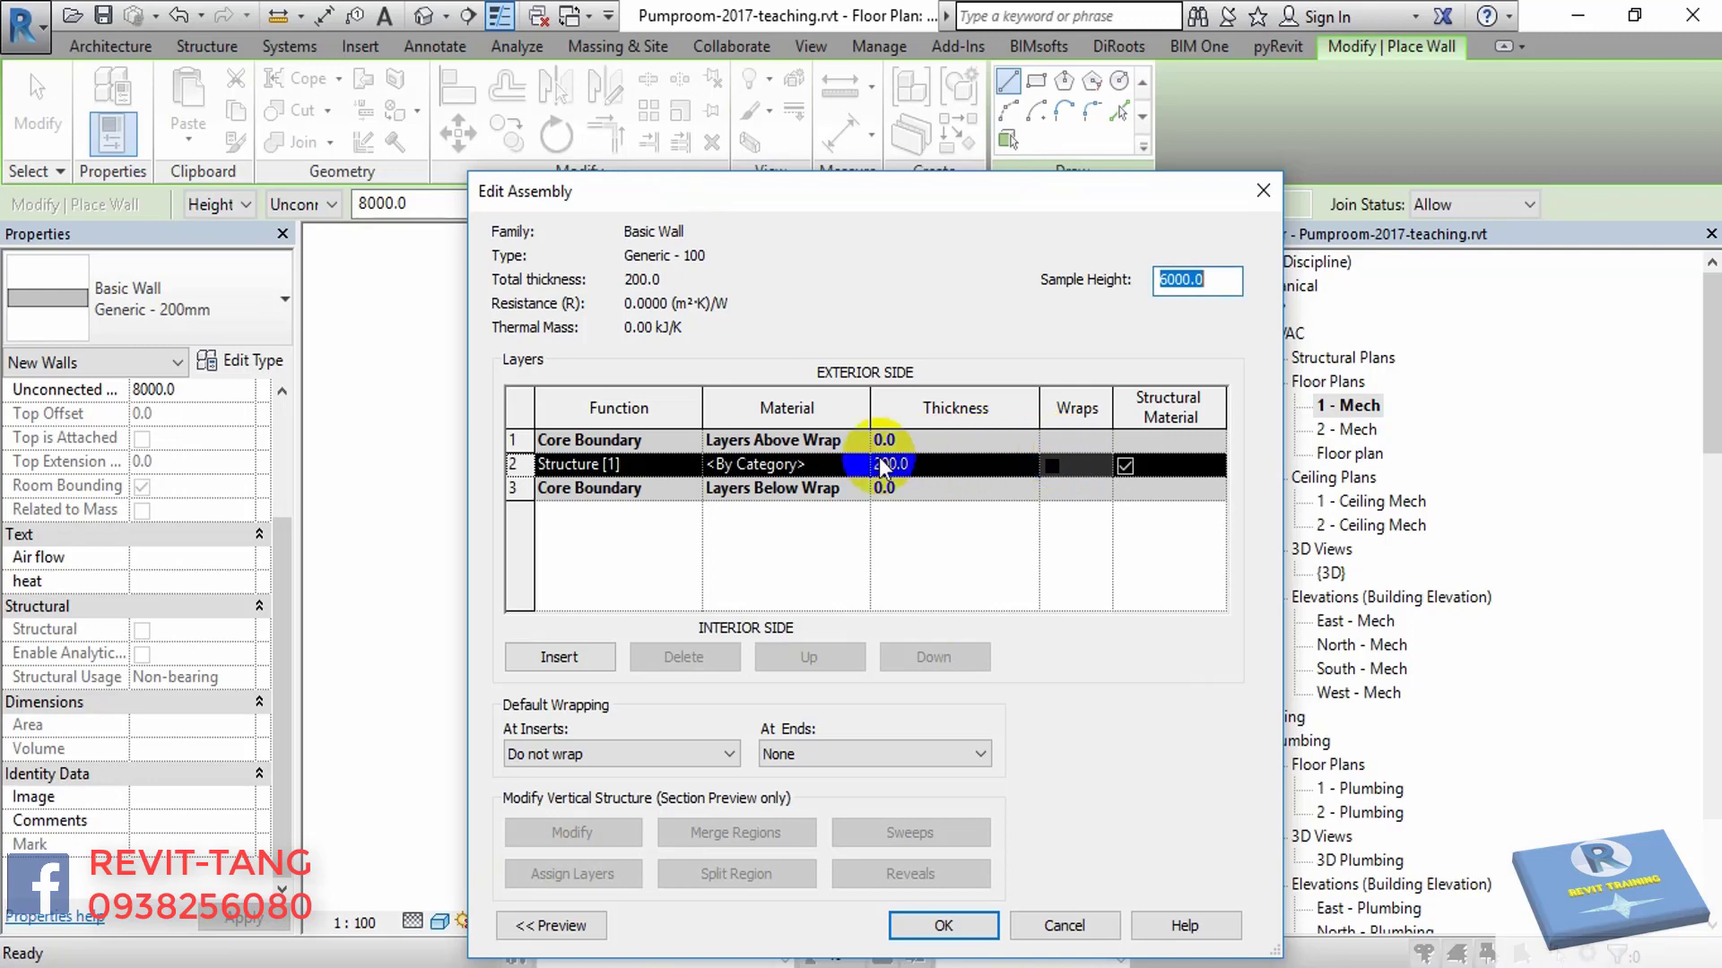
{"action": "left_click", "coordinate": [1000, 466]}
{"action": "type", "text": "100"}
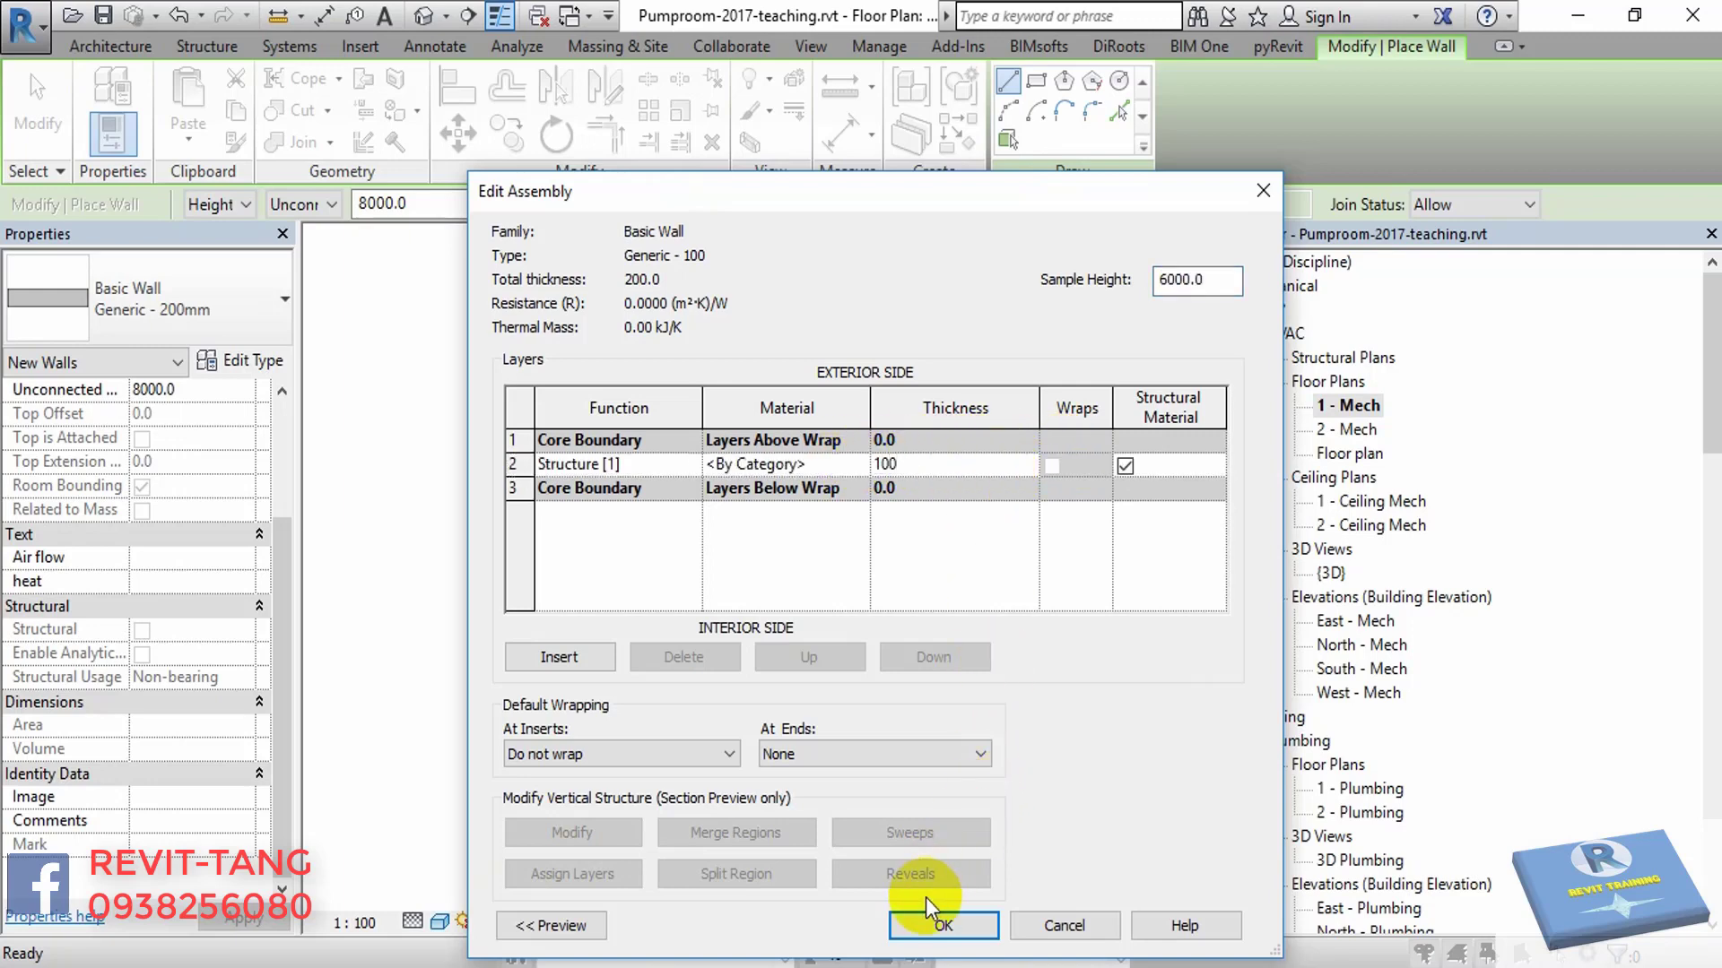
{"action": "left_click", "coordinate": [928, 905]}
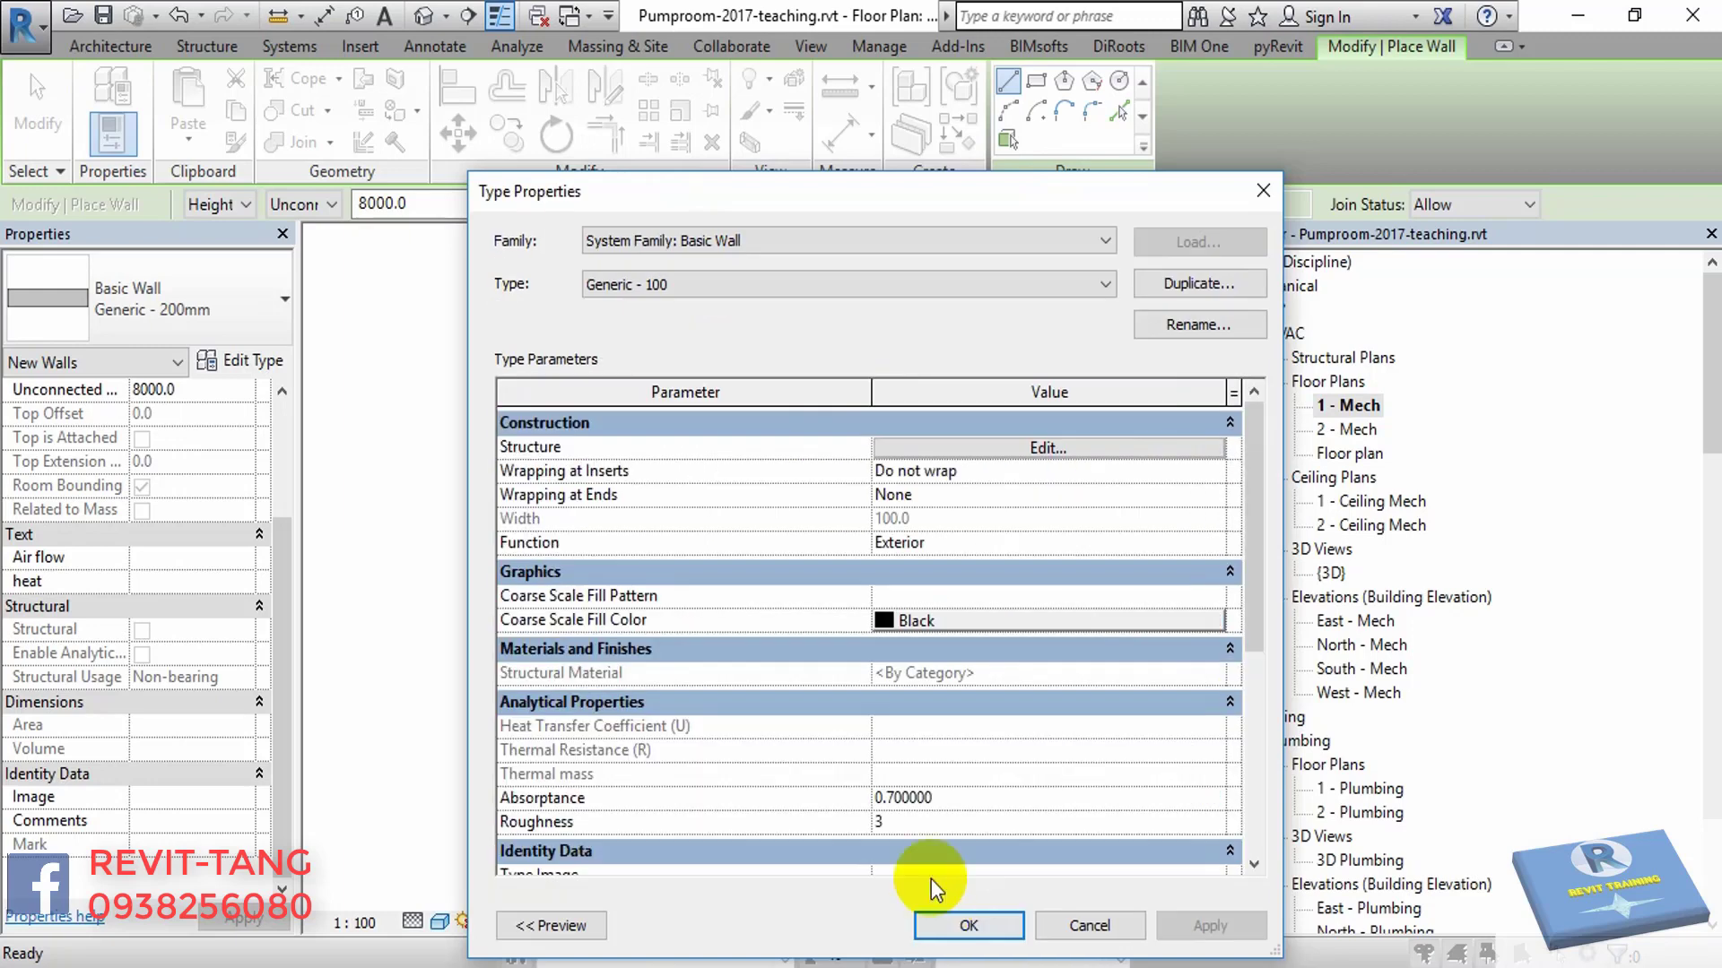
{"action": "left_click", "coordinate": [966, 928]}
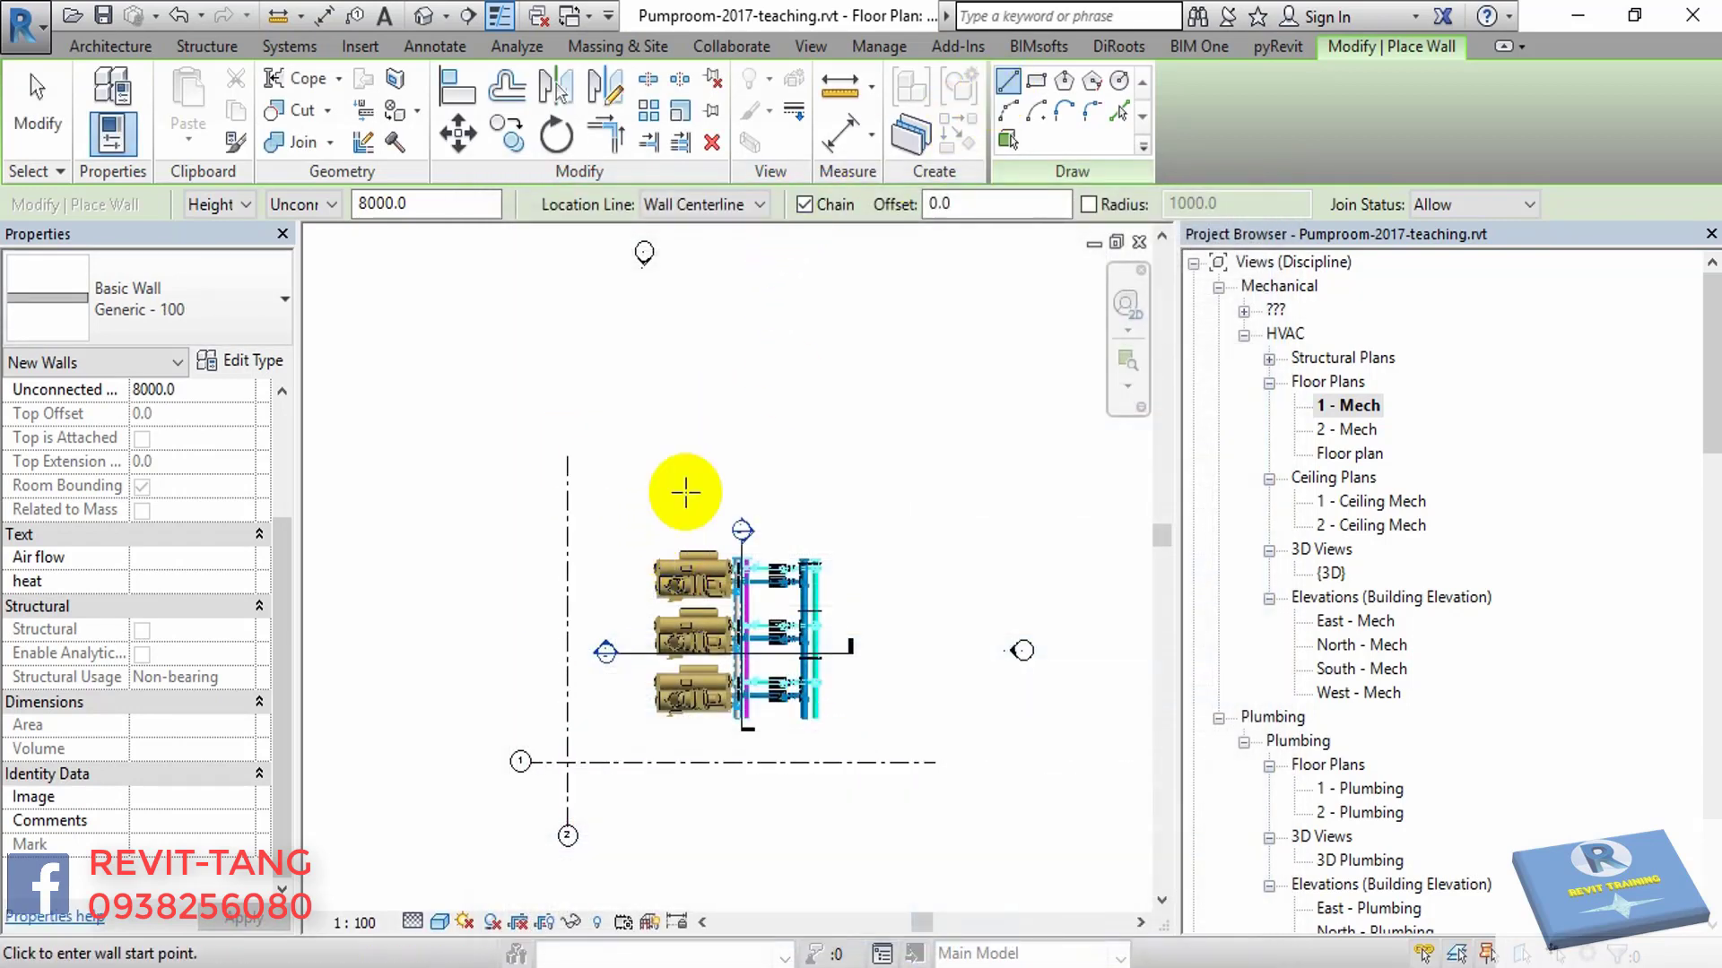
- Draw a vertical wall left of the pumps and a horizontal wall along the bottom
{"action": "scroll", "coordinate": [569, 676], "scroll_direction": "up", "scroll_amount": 3}
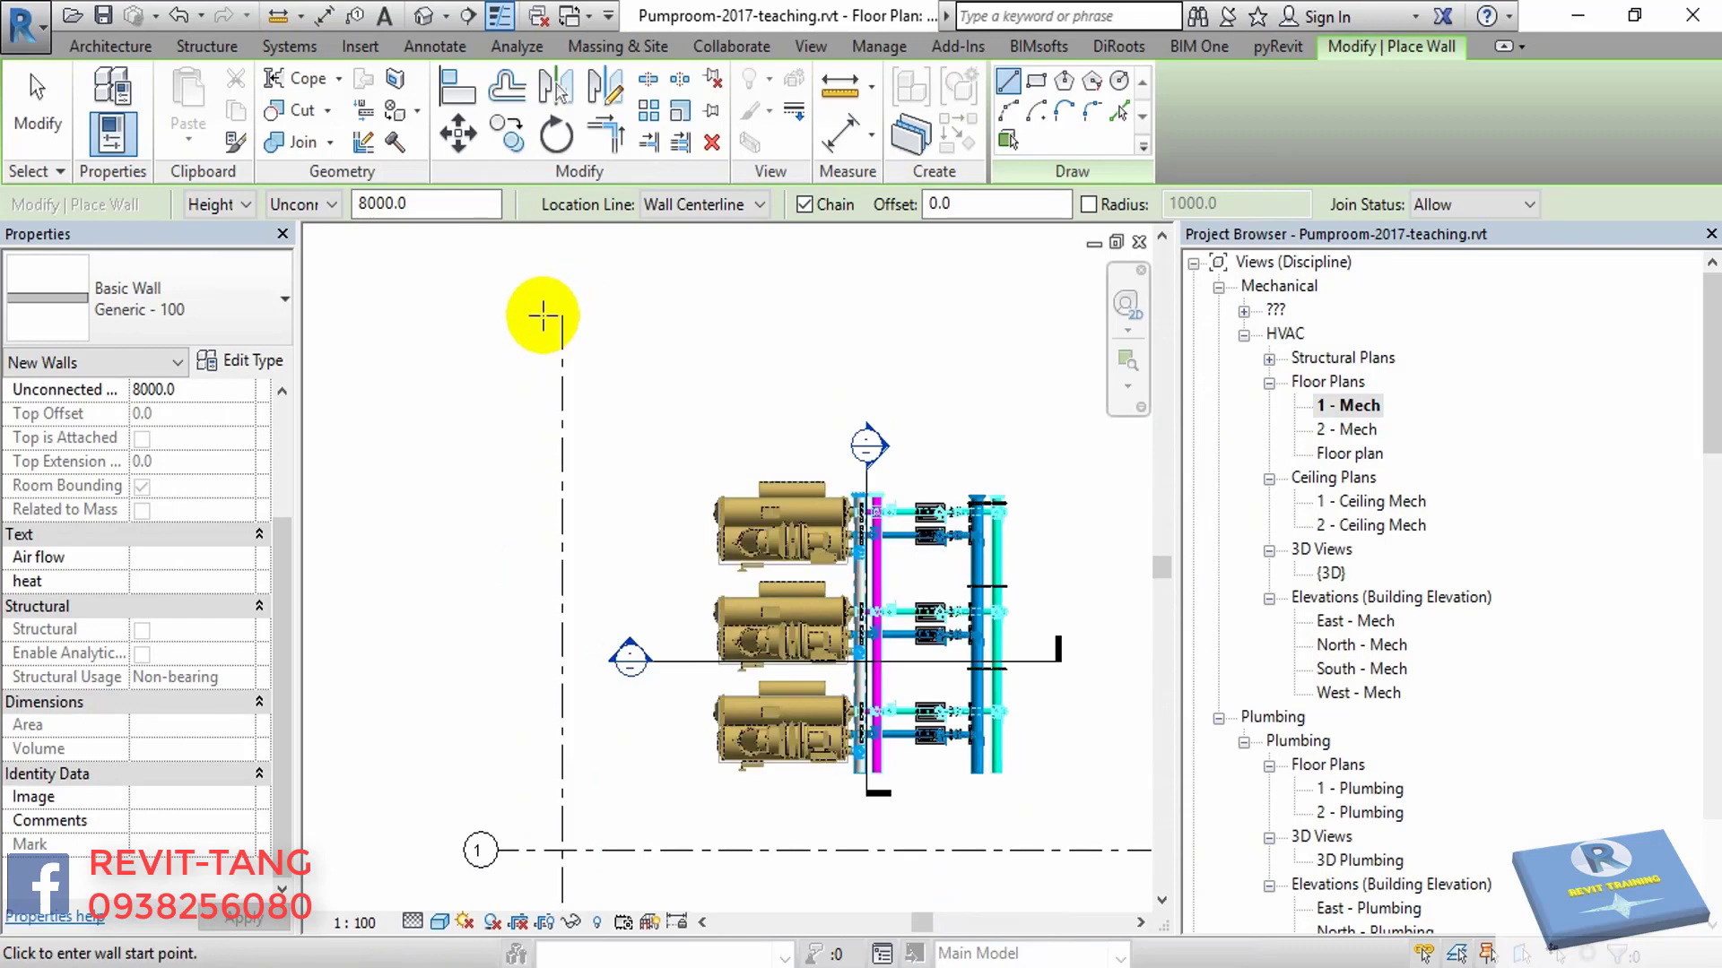
{"action": "left_click", "coordinate": [577, 302]}
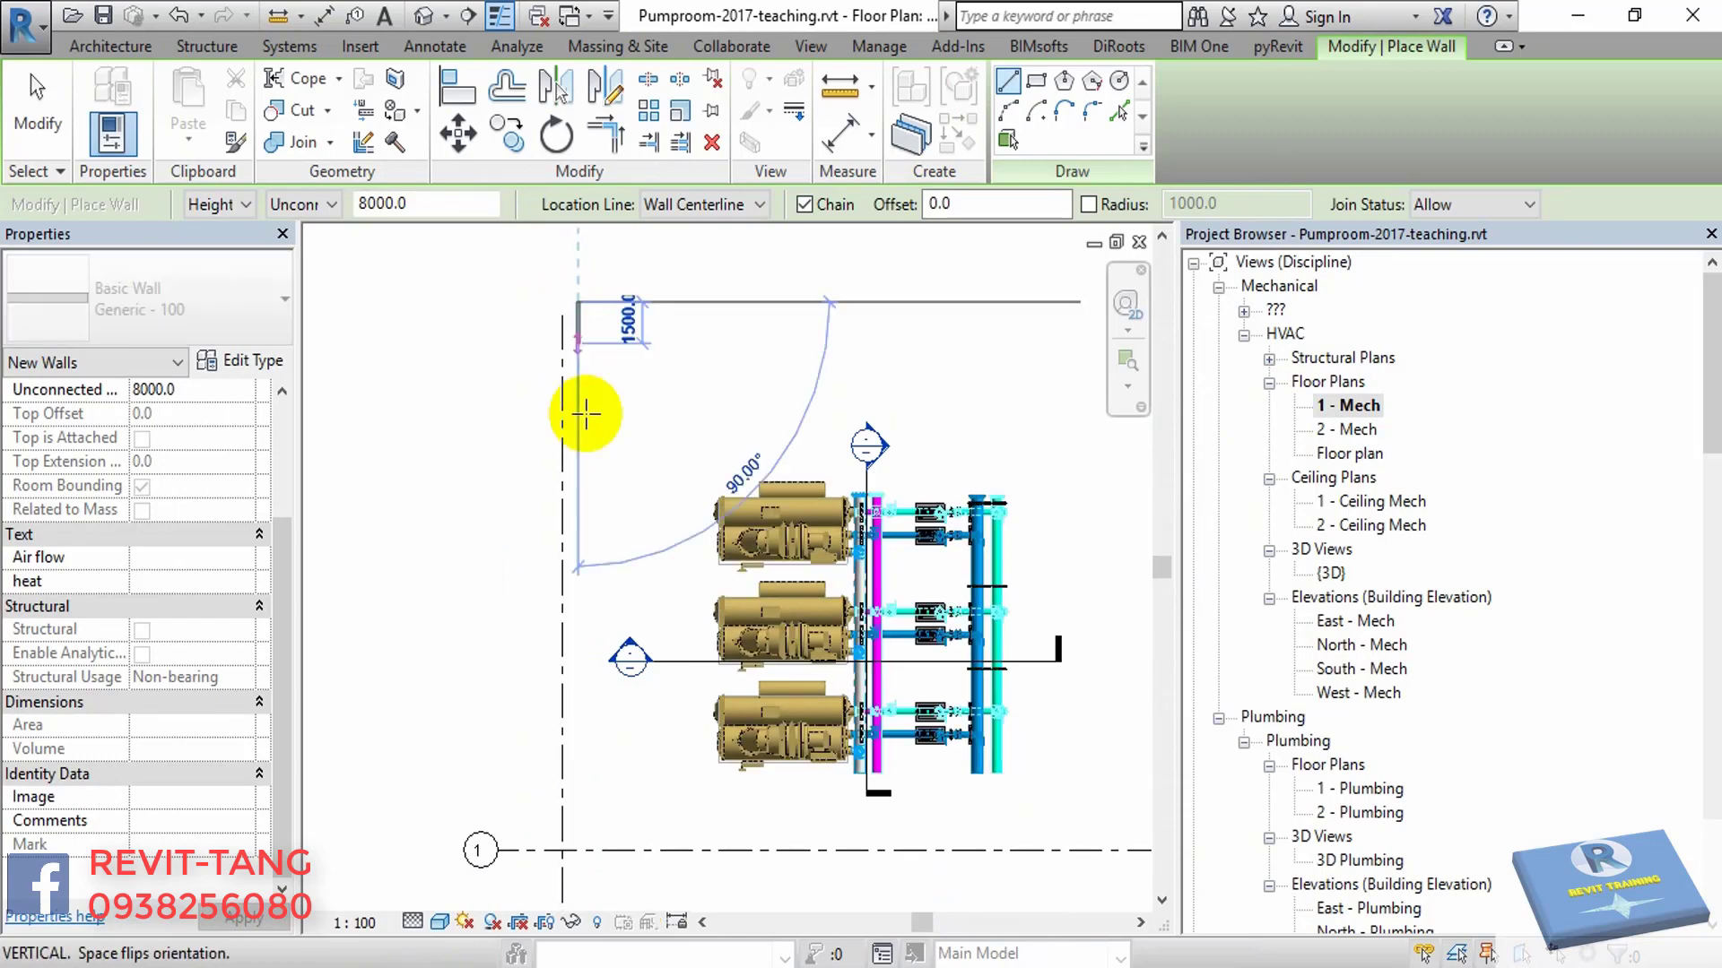
{"action": "left_click", "coordinate": [574, 820]}
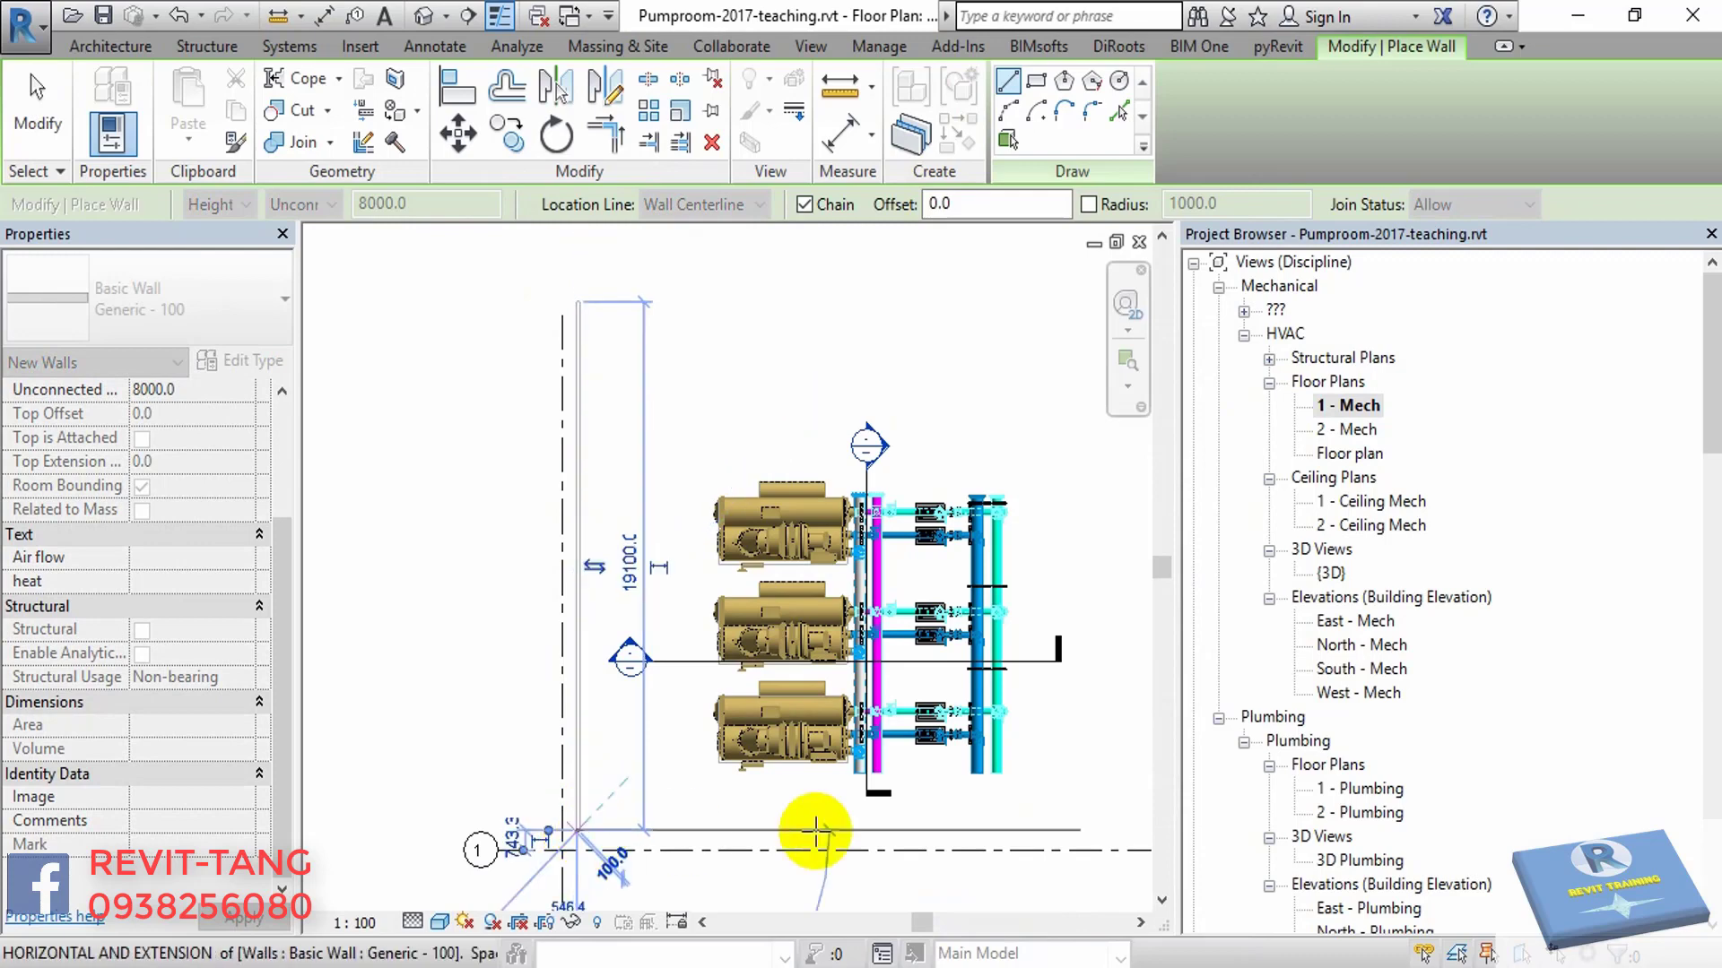
{"action": "middle_click_drag", "start_coordinate": [974, 853], "coordinate": [583, 798]}
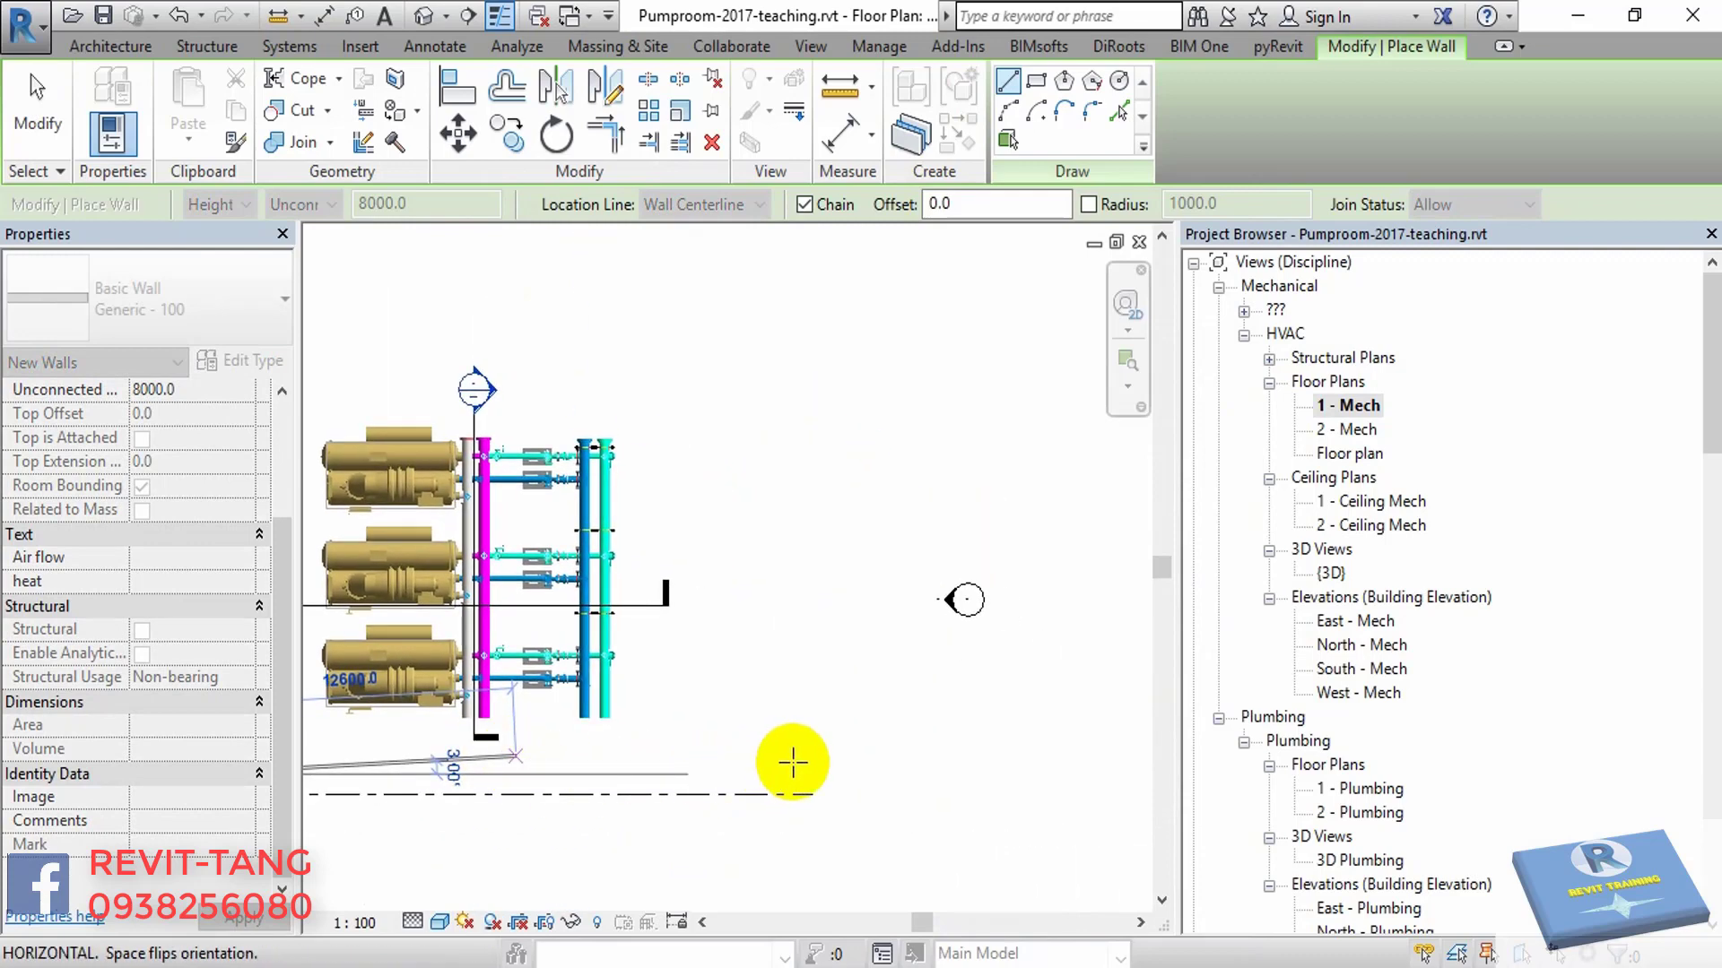
{"action": "left_click", "coordinate": [818, 774]}
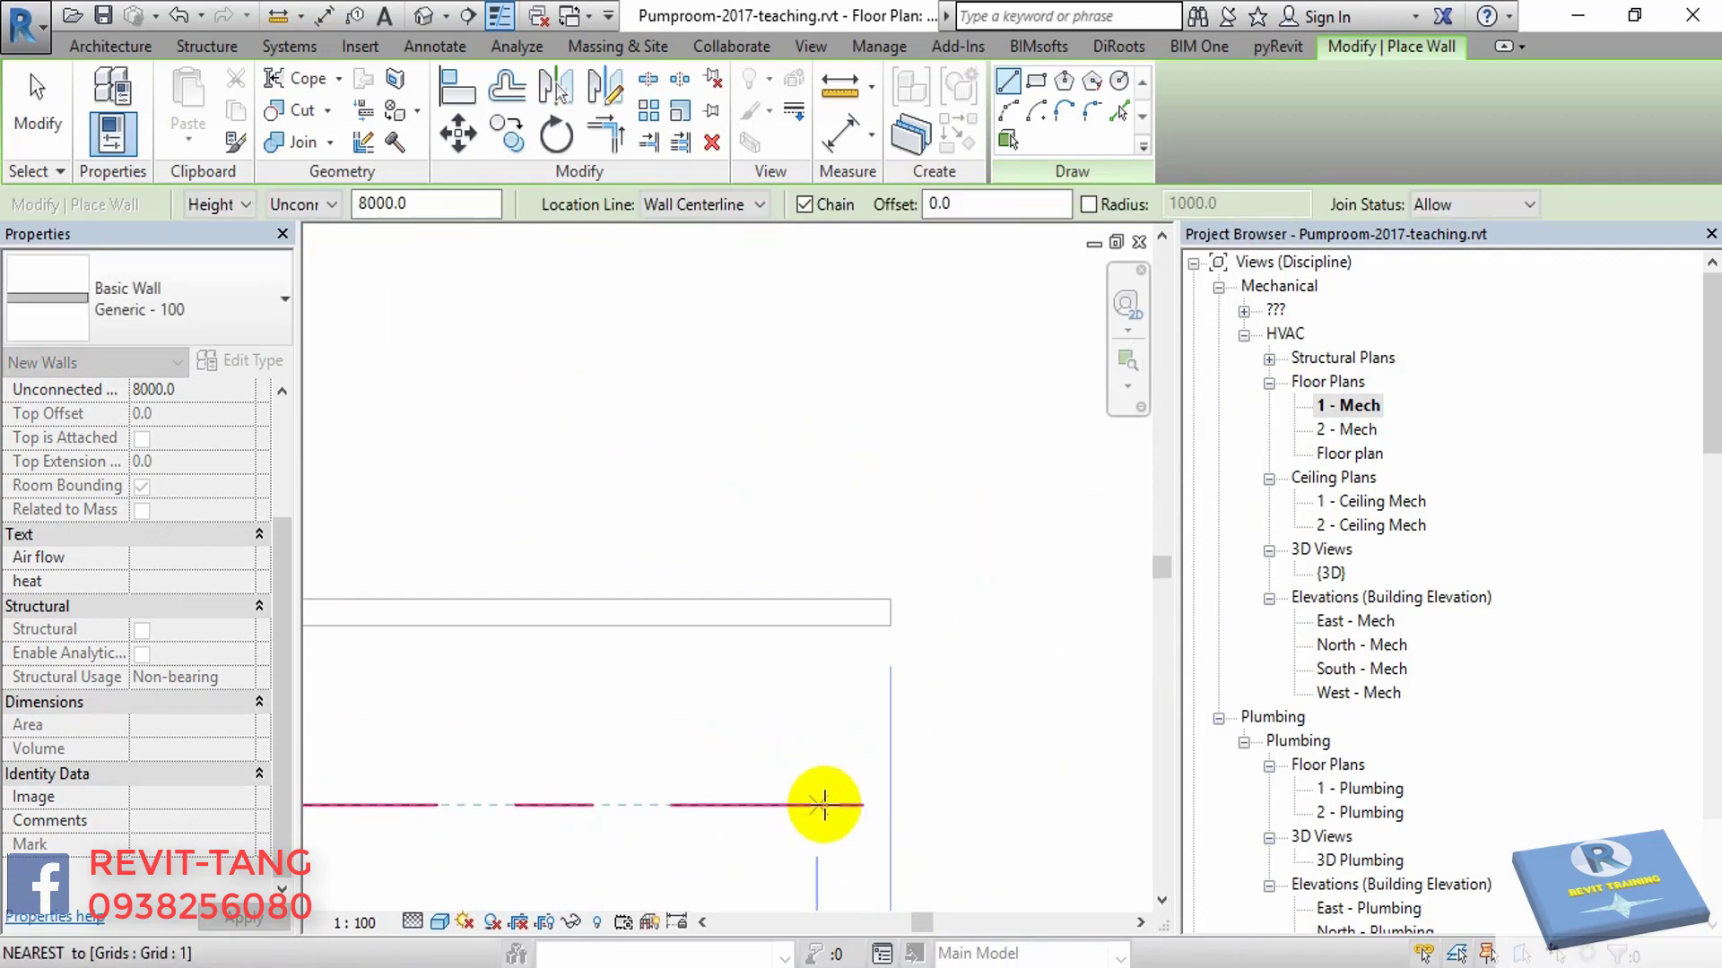
{"action": "key", "text": "Escape"}
{"action": "key", "text": "Escape"}
- Align the horizontal and vertical walls onto their grid lines with AL, then show {3D}
{"action": "key", "text": "a"}
{"action": "key", "text": "l"}
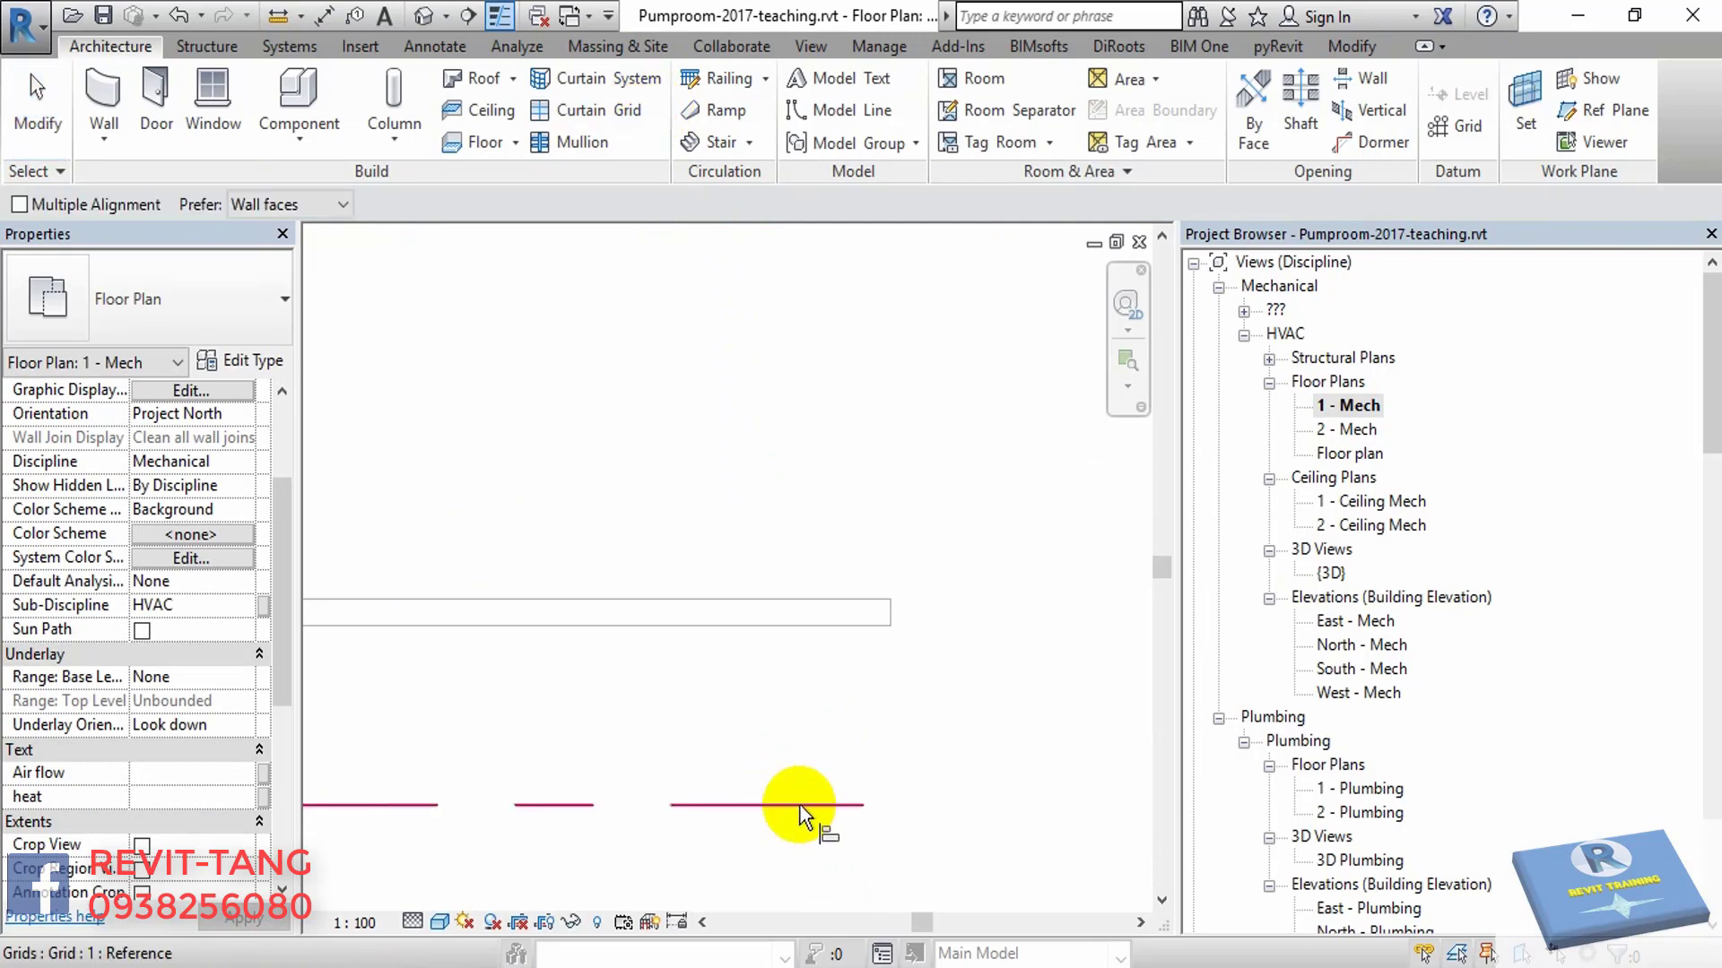
{"action": "left_click", "coordinate": [799, 805]}
{"action": "left_click", "coordinate": [838, 624]}
{"action": "middle_click_drag", "start_coordinate": [834, 671], "coordinate": [1108, 731]}
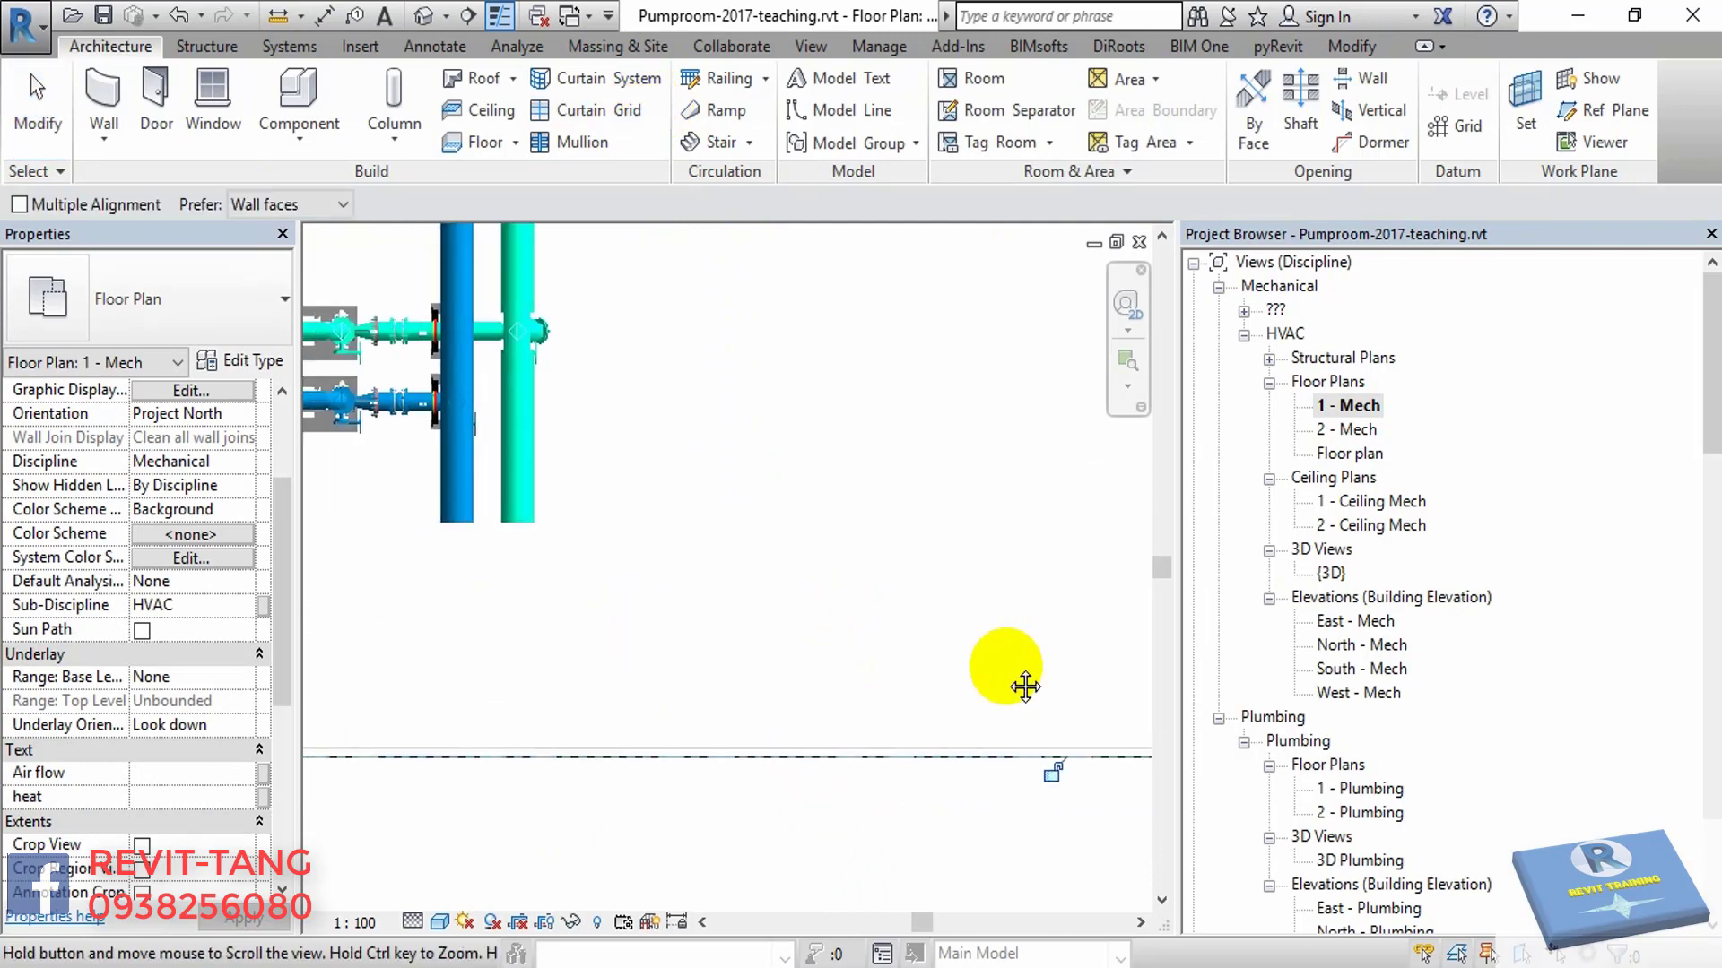
{"action": "mouse_move", "coordinate": [791, 761]}
{"action": "middle_mouse_down"}
{"action": "mouse_move", "coordinate": [556, 718]}
{"action": "mouse_move", "coordinate": [1104, 712]}
{"action": "mouse_move", "coordinate": [681, 712]}
{"action": "middle_mouse_up"}
{"action": "left_click", "coordinate": [777, 651]}
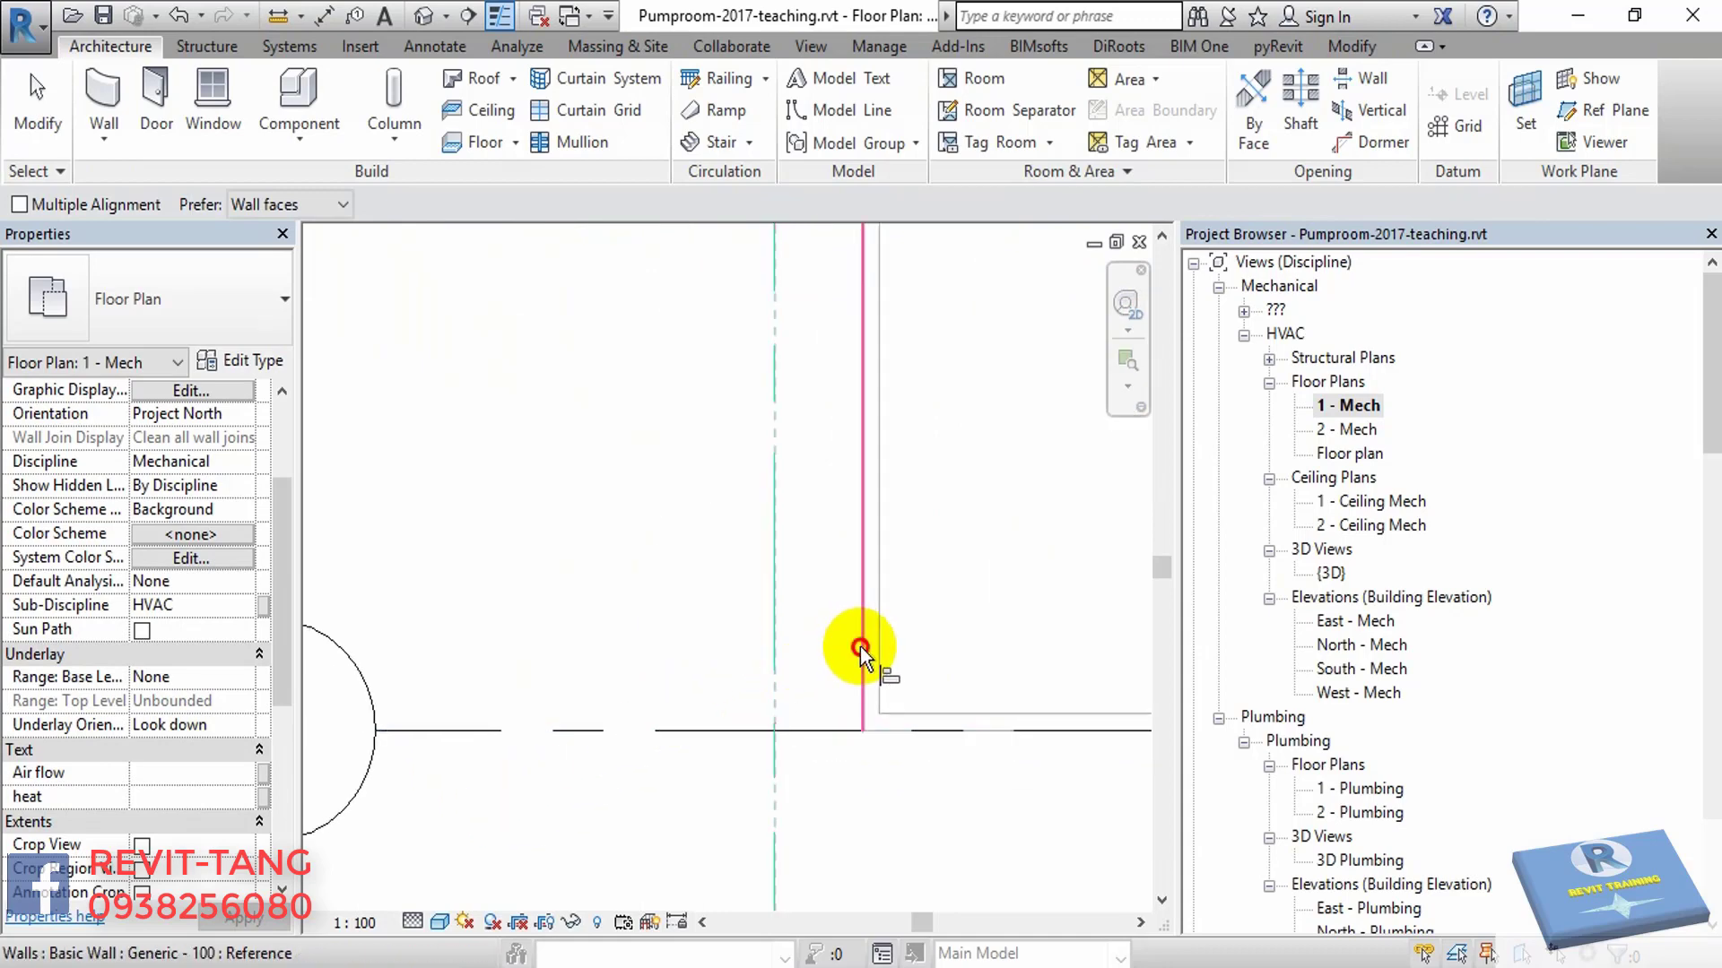
{"action": "left_click", "coordinate": [860, 647]}
{"action": "middle_click_drag", "start_coordinate": [864, 692], "coordinate": [778, 723]}
{"action": "scroll", "coordinate": [778, 723], "scroll_direction": "down", "scroll_amount": 2}
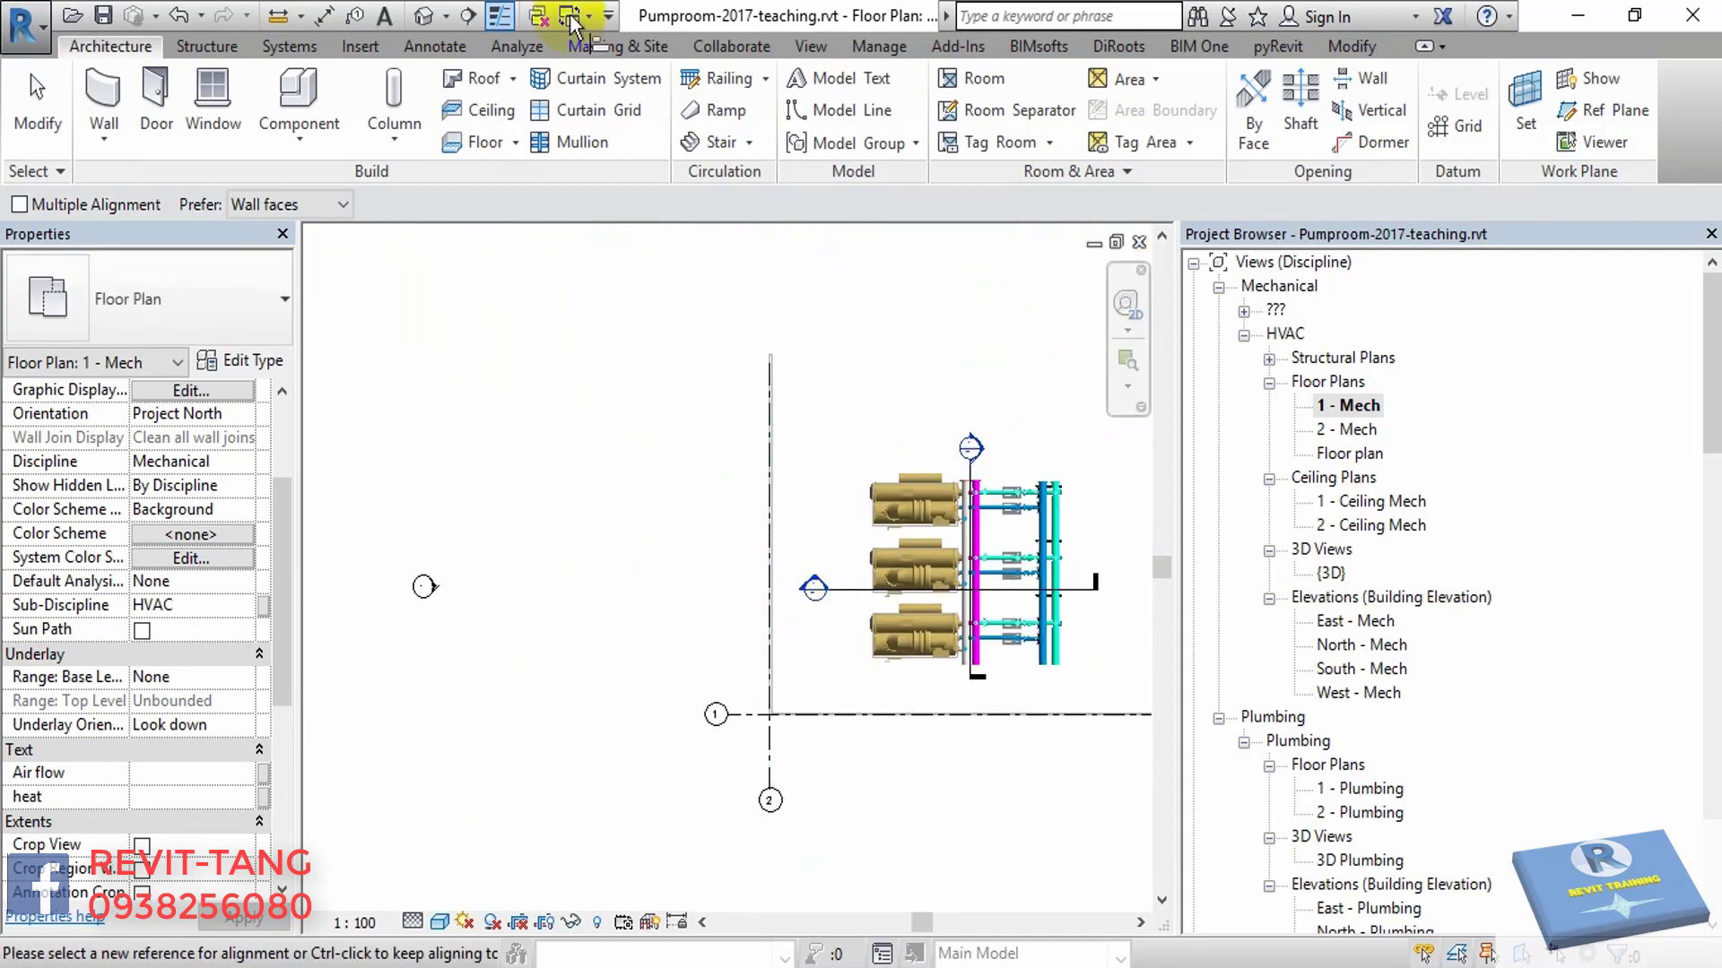
{"action": "left_click", "coordinate": [424, 15]}
- Select the 3D section box and drag it outward to enlarge it around the room
{"action": "scroll", "coordinate": [769, 591], "scroll_direction": "down", "scroll_amount": 3}
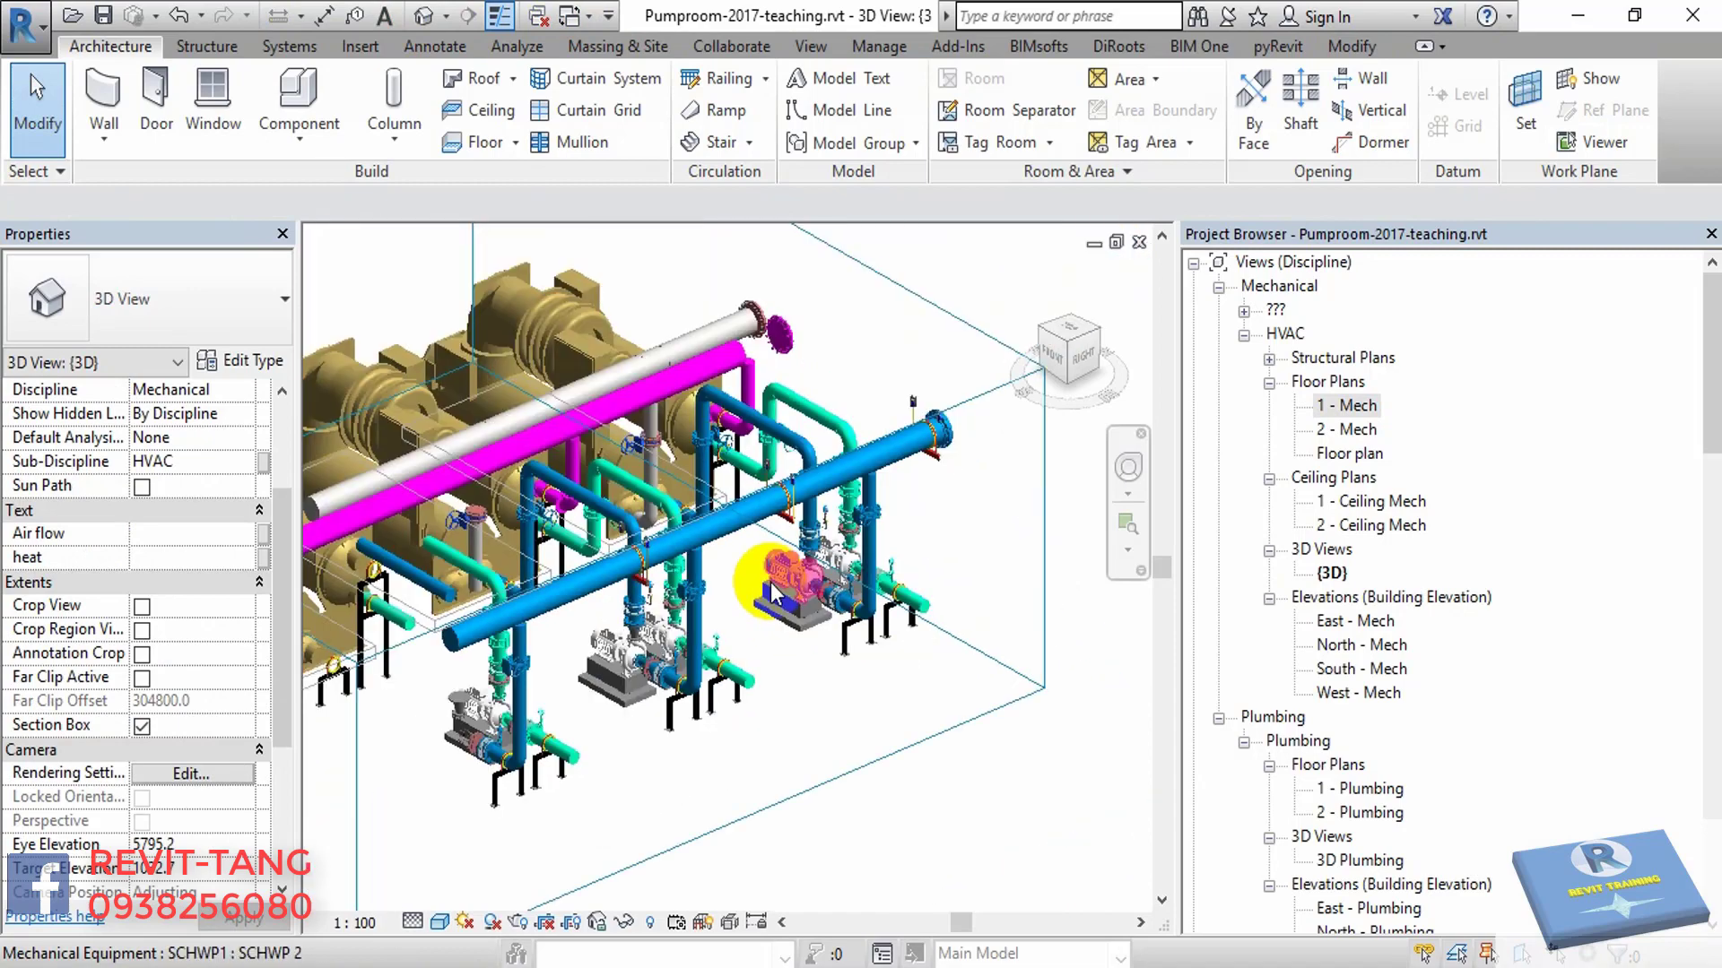
{"action": "scroll", "coordinate": [911, 615], "scroll_direction": "down", "scroll_amount": 3}
{"action": "scroll", "coordinate": [729, 760], "scroll_direction": "down", "scroll_amount": 2}
{"action": "left_click", "coordinate": [729, 761]}
{"action": "middle_click_drag", "start_coordinate": [718, 758], "coordinate": [769, 627]}
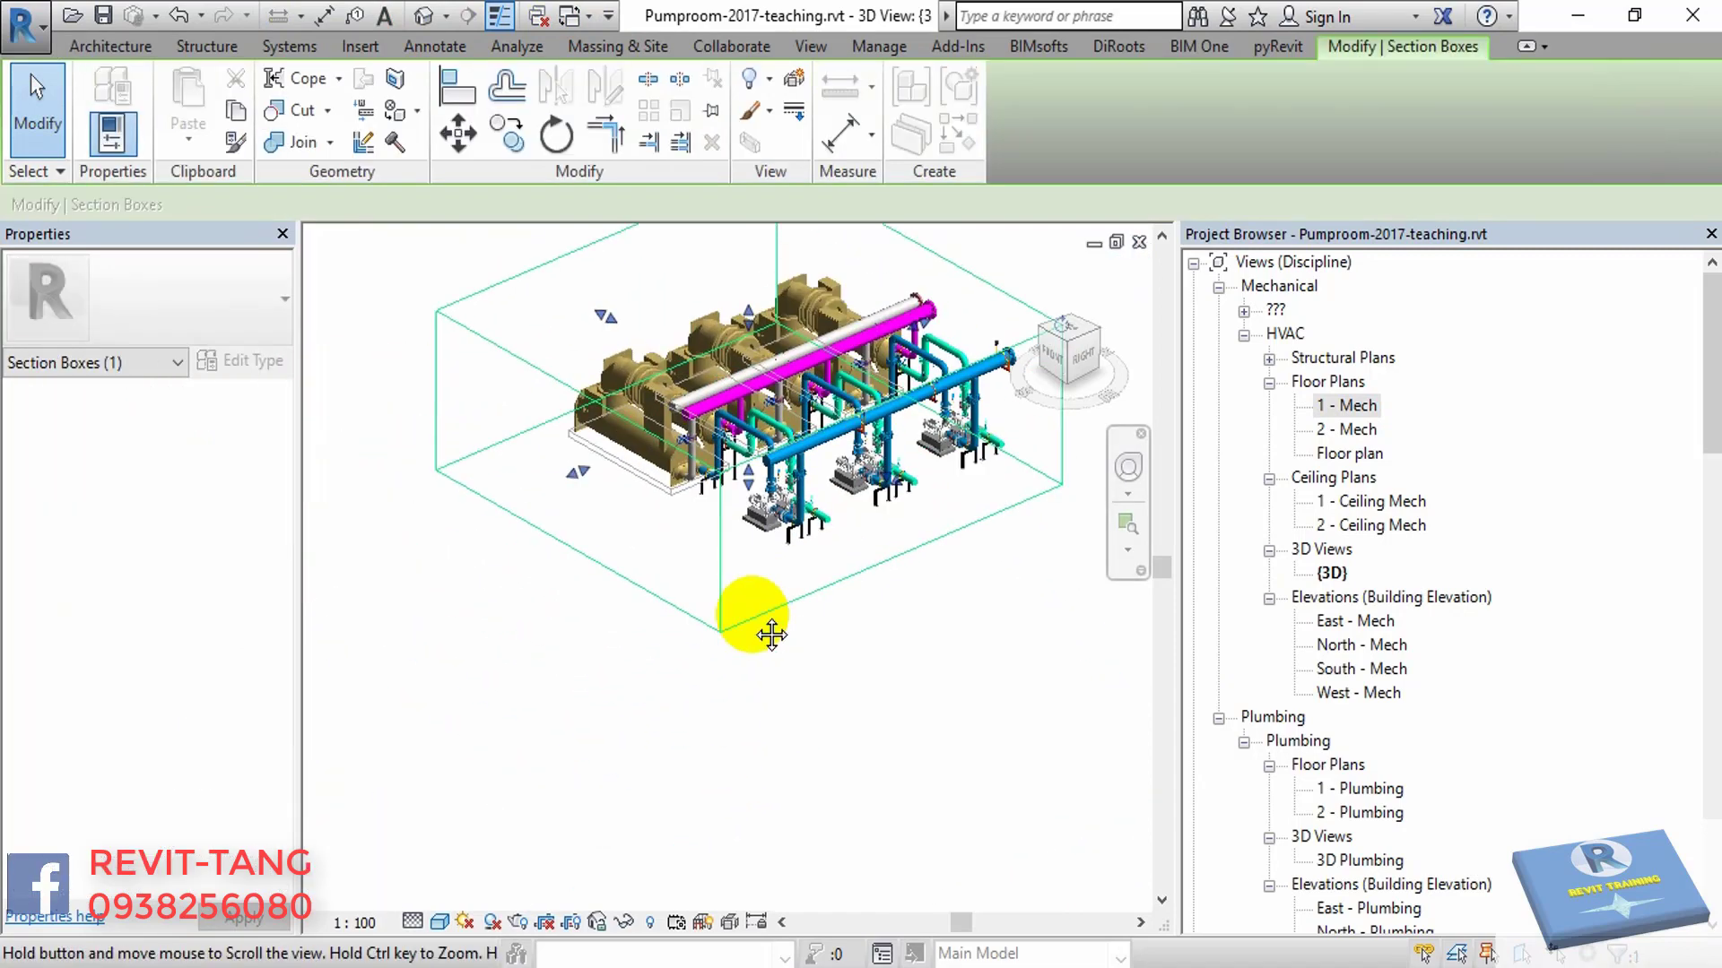
{"action": "scroll", "coordinate": [776, 514], "scroll_direction": "down", "scroll_amount": 2}
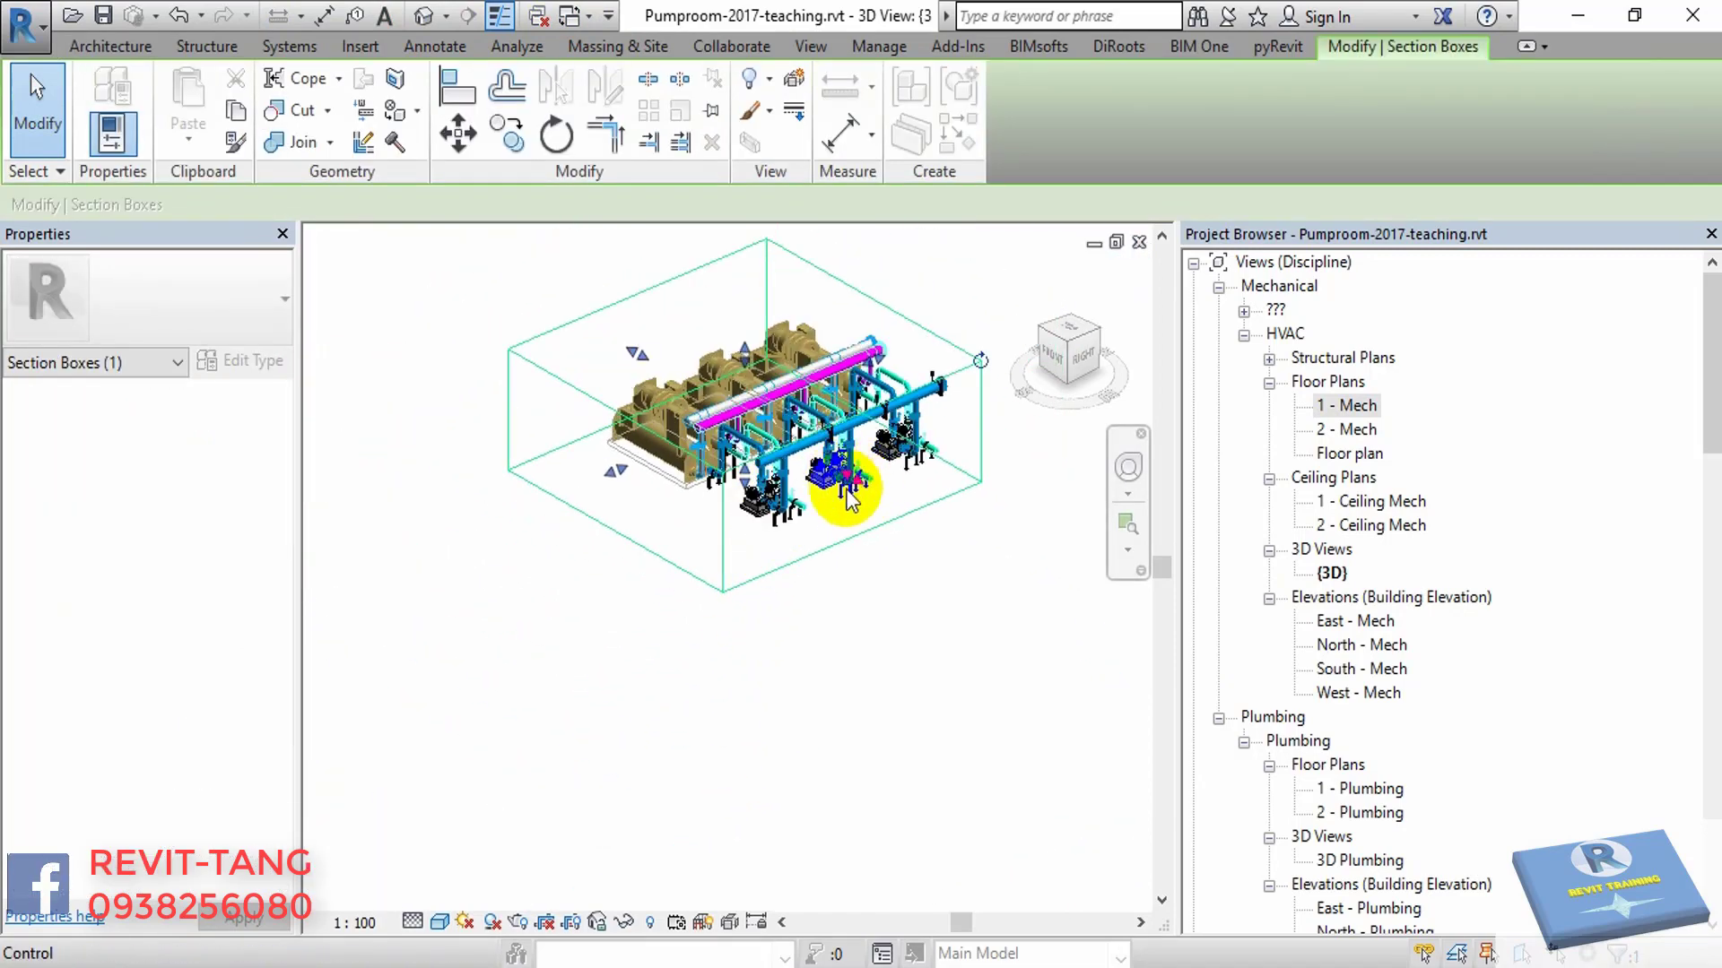
{"action": "scroll", "coordinate": [868, 486], "scroll_direction": "up", "scroll_amount": 2}
{"action": "scroll", "coordinate": [798, 506], "scroll_direction": "up", "scroll_amount": 2}
{"action": "scroll", "coordinate": [749, 538], "scroll_direction": "up", "scroll_amount": 3}
{"action": "left_click_drag", "start_coordinate": [724, 614], "coordinate": [896, 773]}
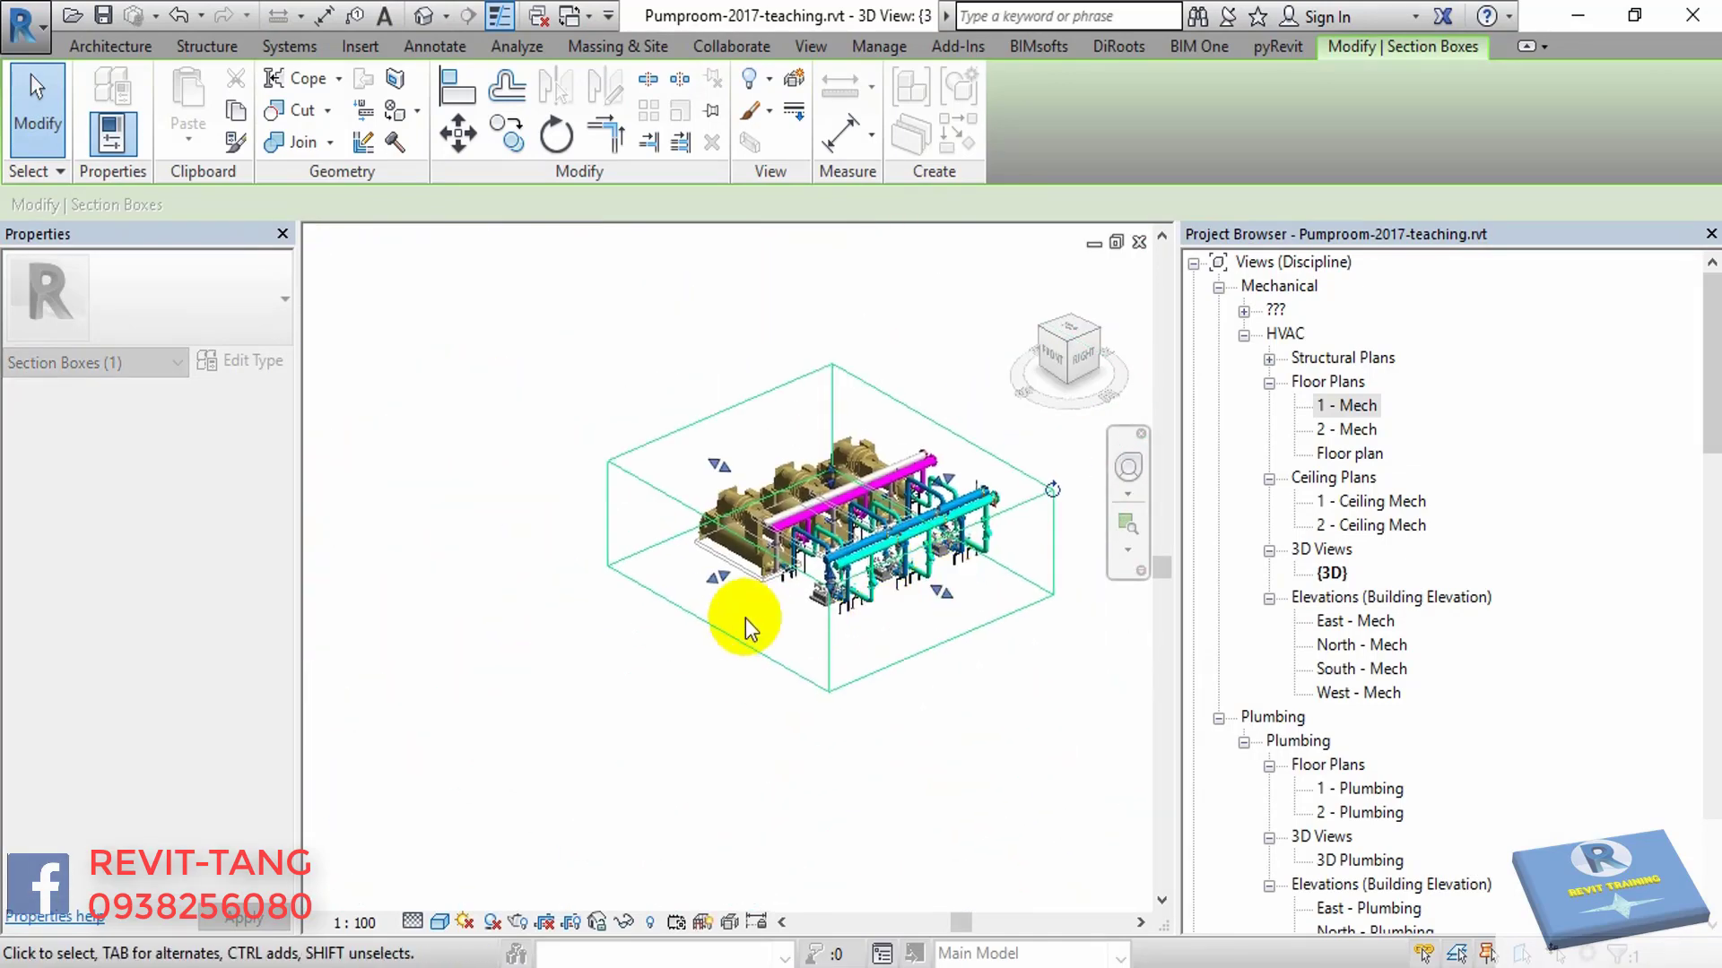
{"action": "left_click_drag", "start_coordinate": [711, 577], "coordinate": [644, 724]}
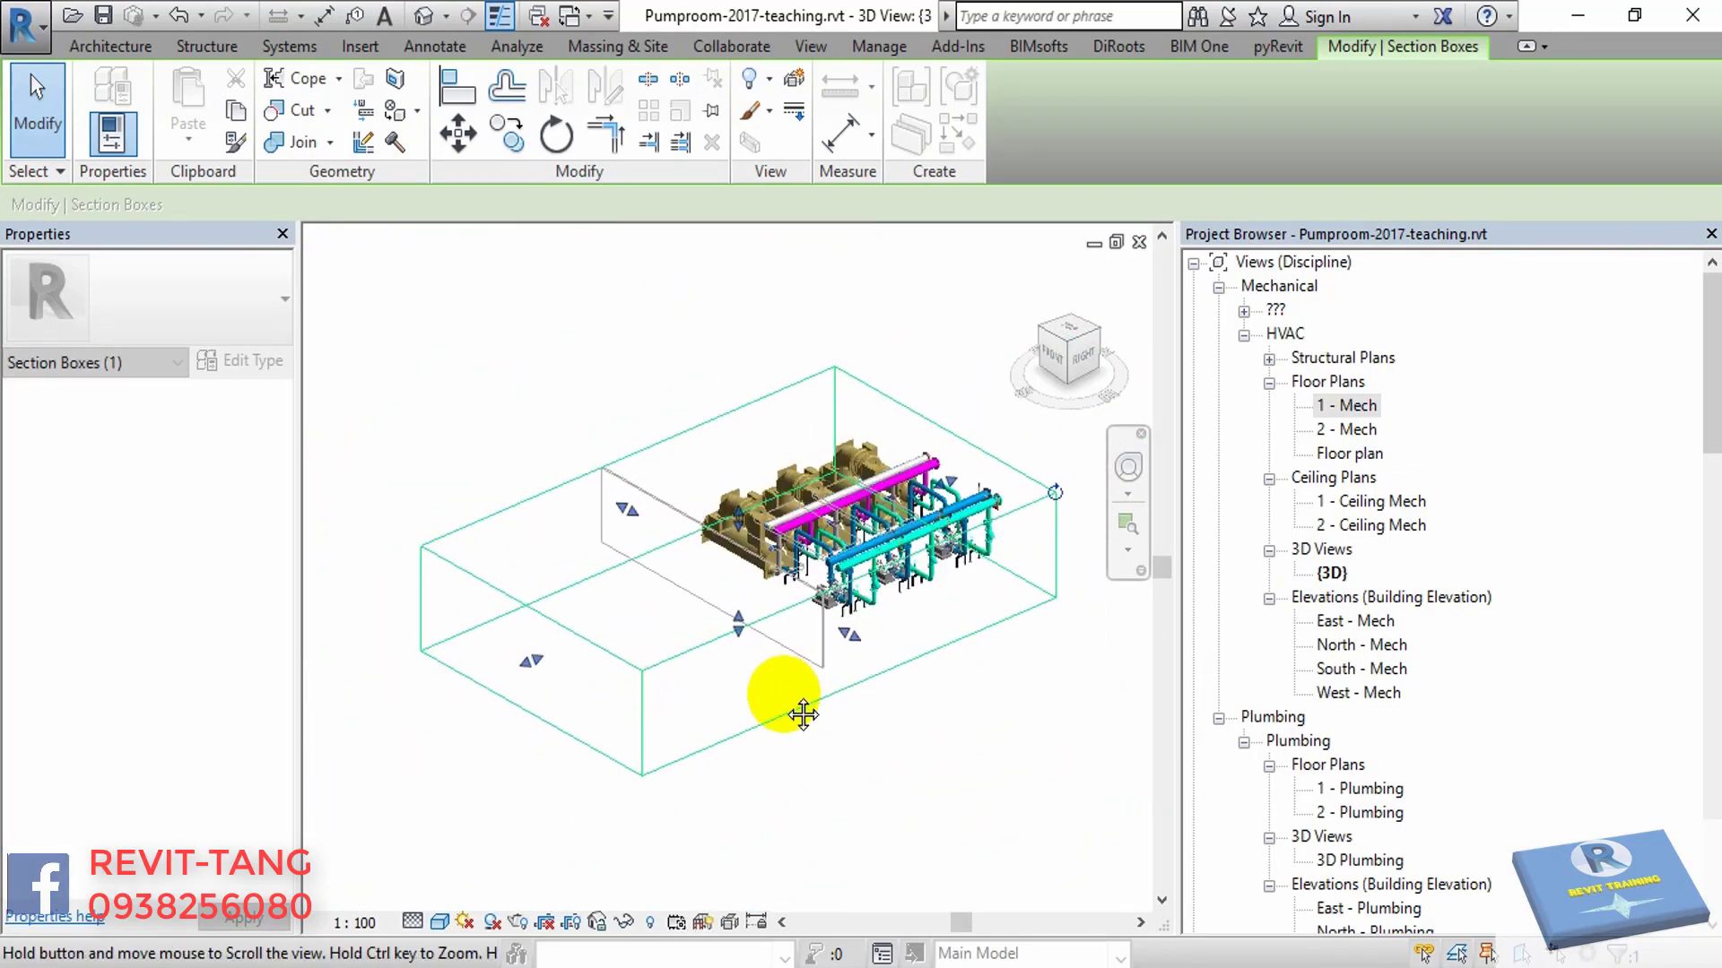
{"action": "key", "text": "Escape"}
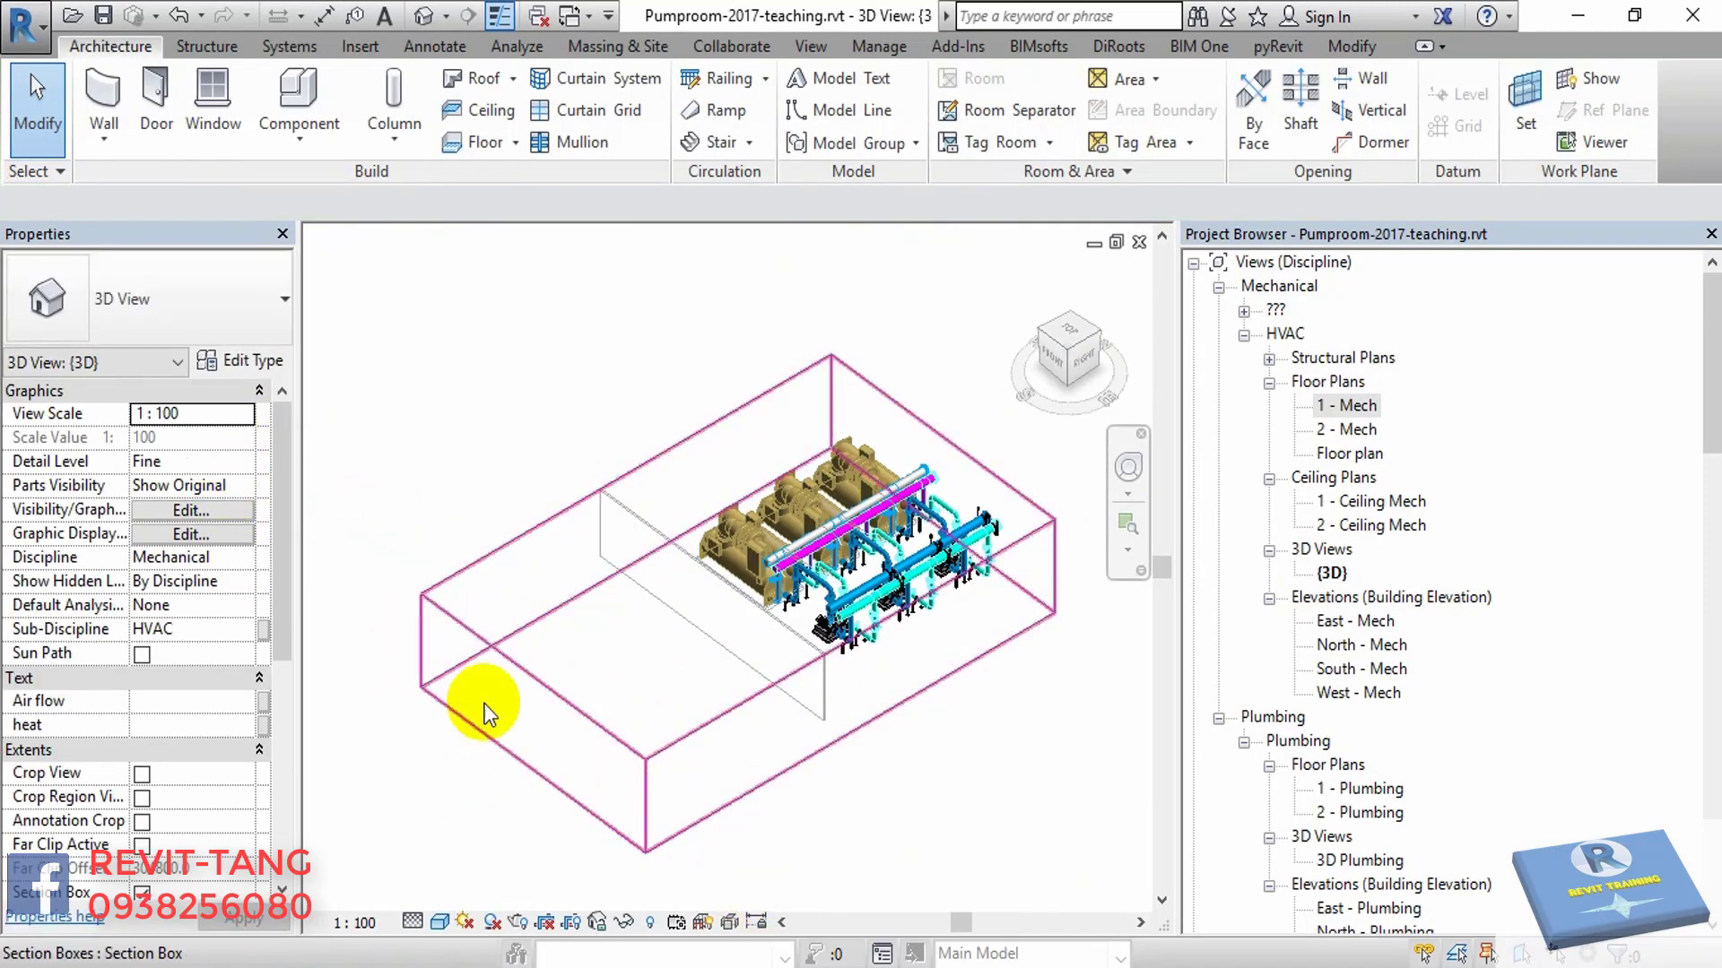
- Set the view discipline to Coordination and extend the section box right and down to the floor slab
{"action": "left_click", "coordinate": [255, 558]}
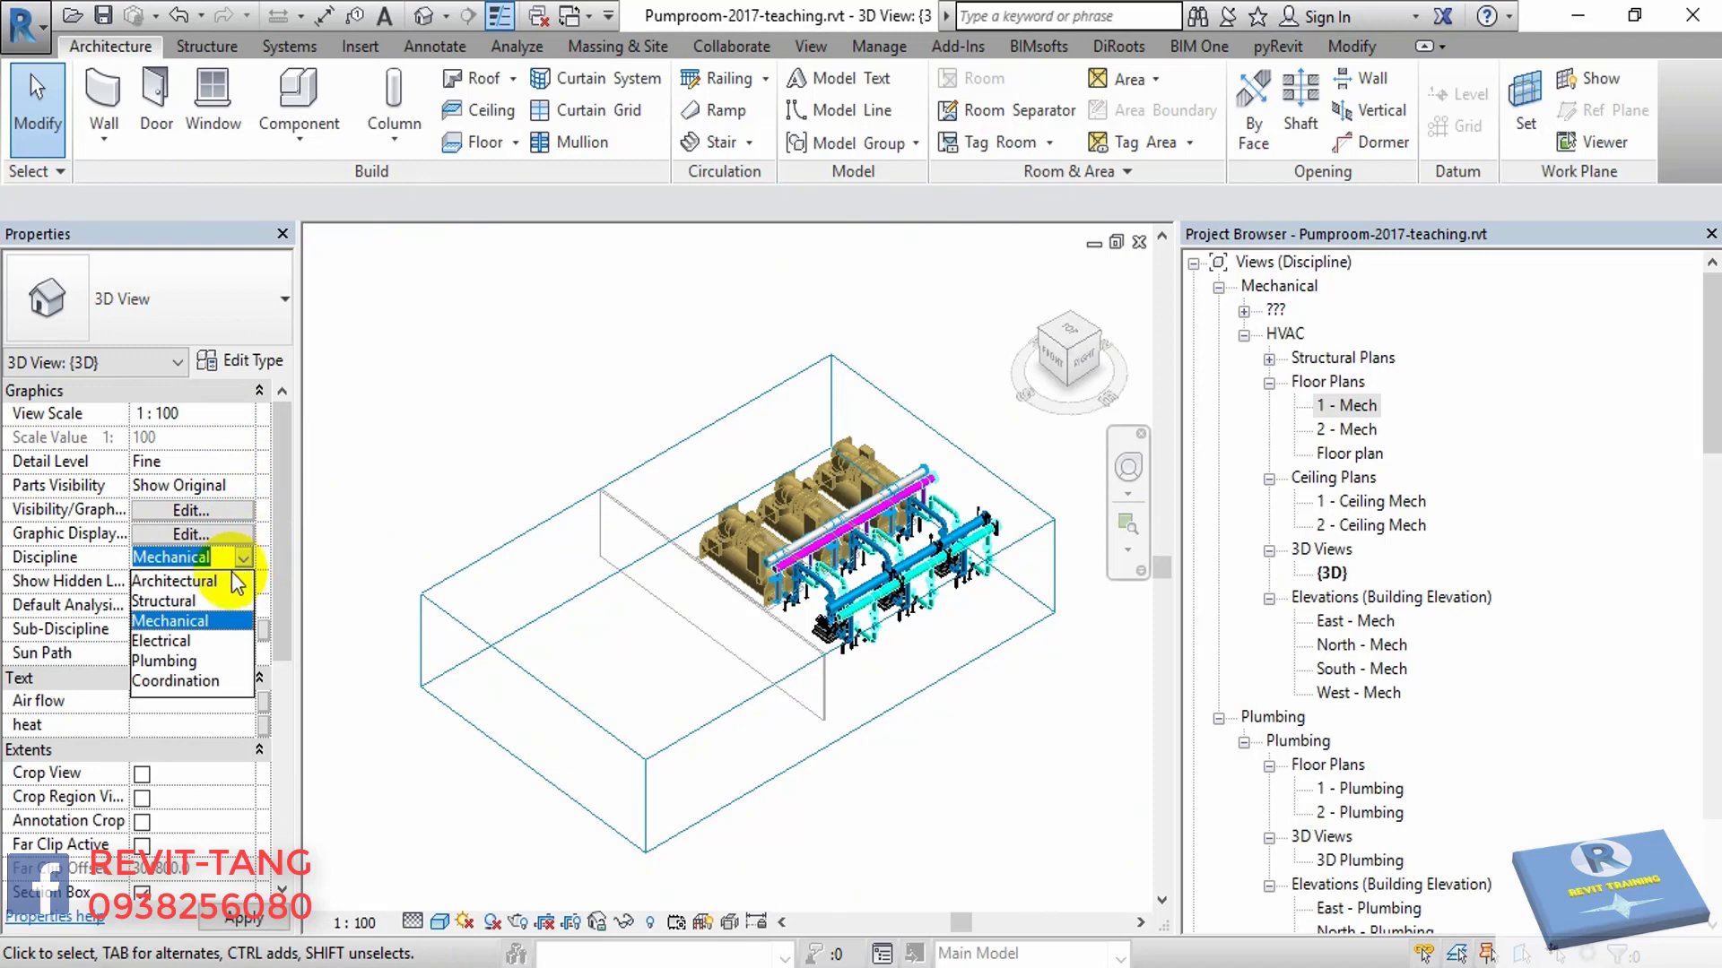
{"action": "left_click", "coordinate": [216, 680]}
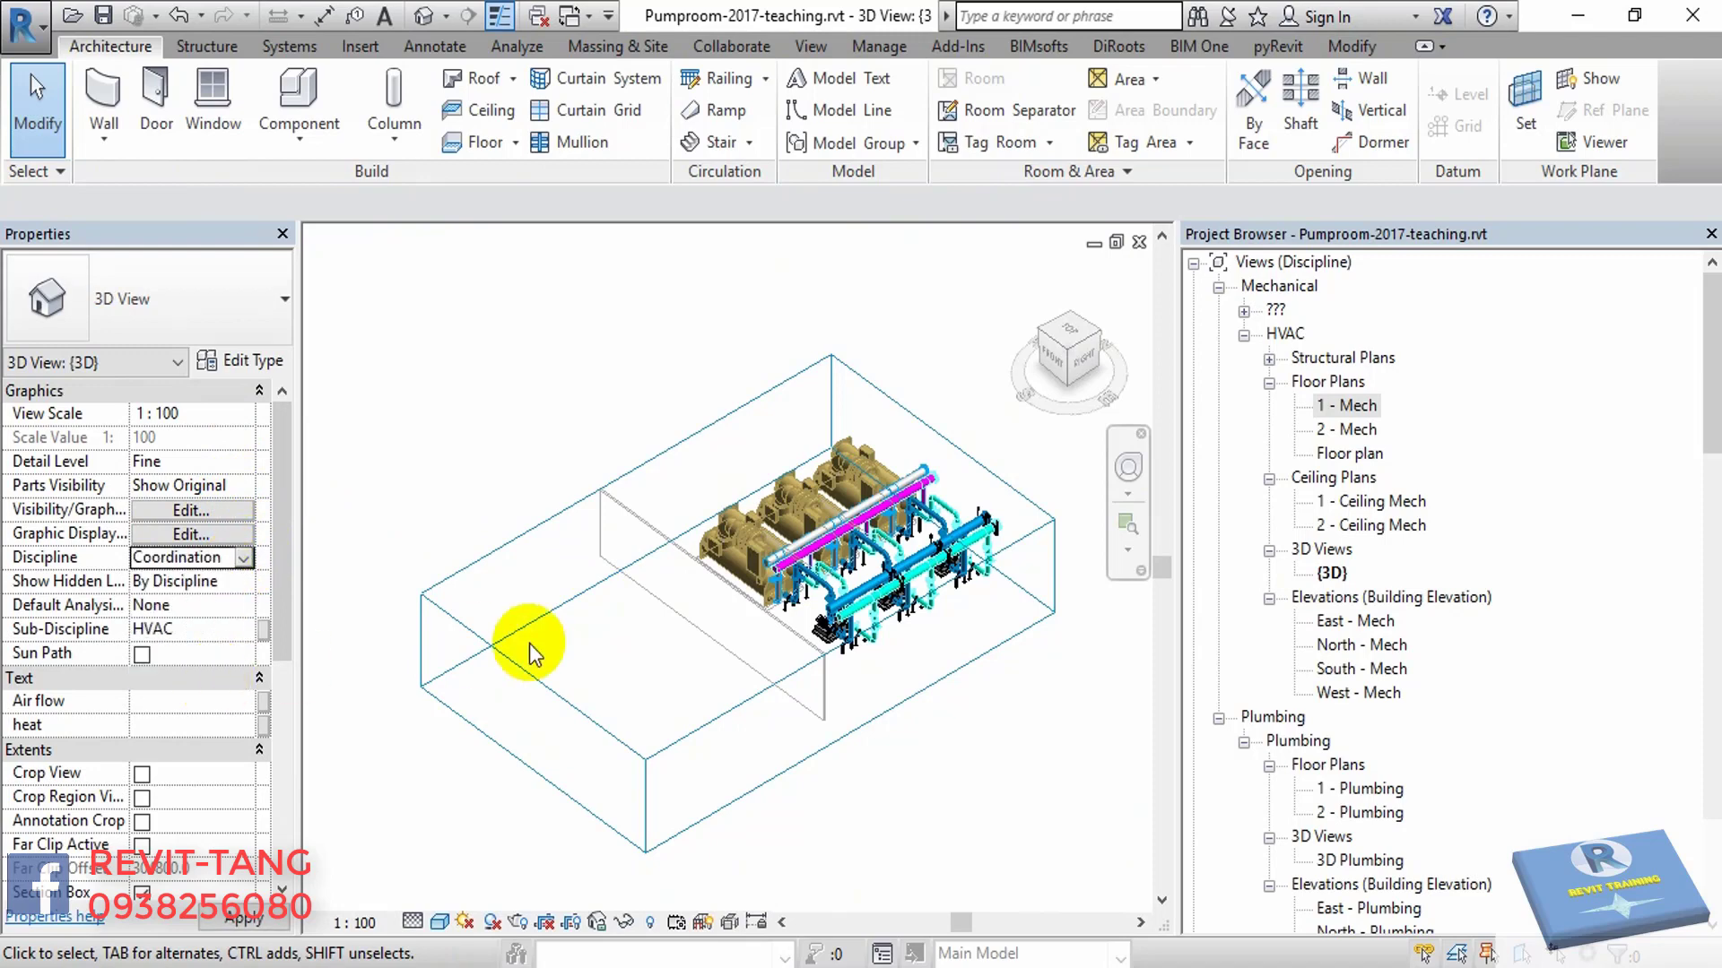
{"action": "left_click", "coordinate": [595, 568]}
{"action": "left_click_drag", "start_coordinate": [596, 569], "coordinate": [514, 364]}
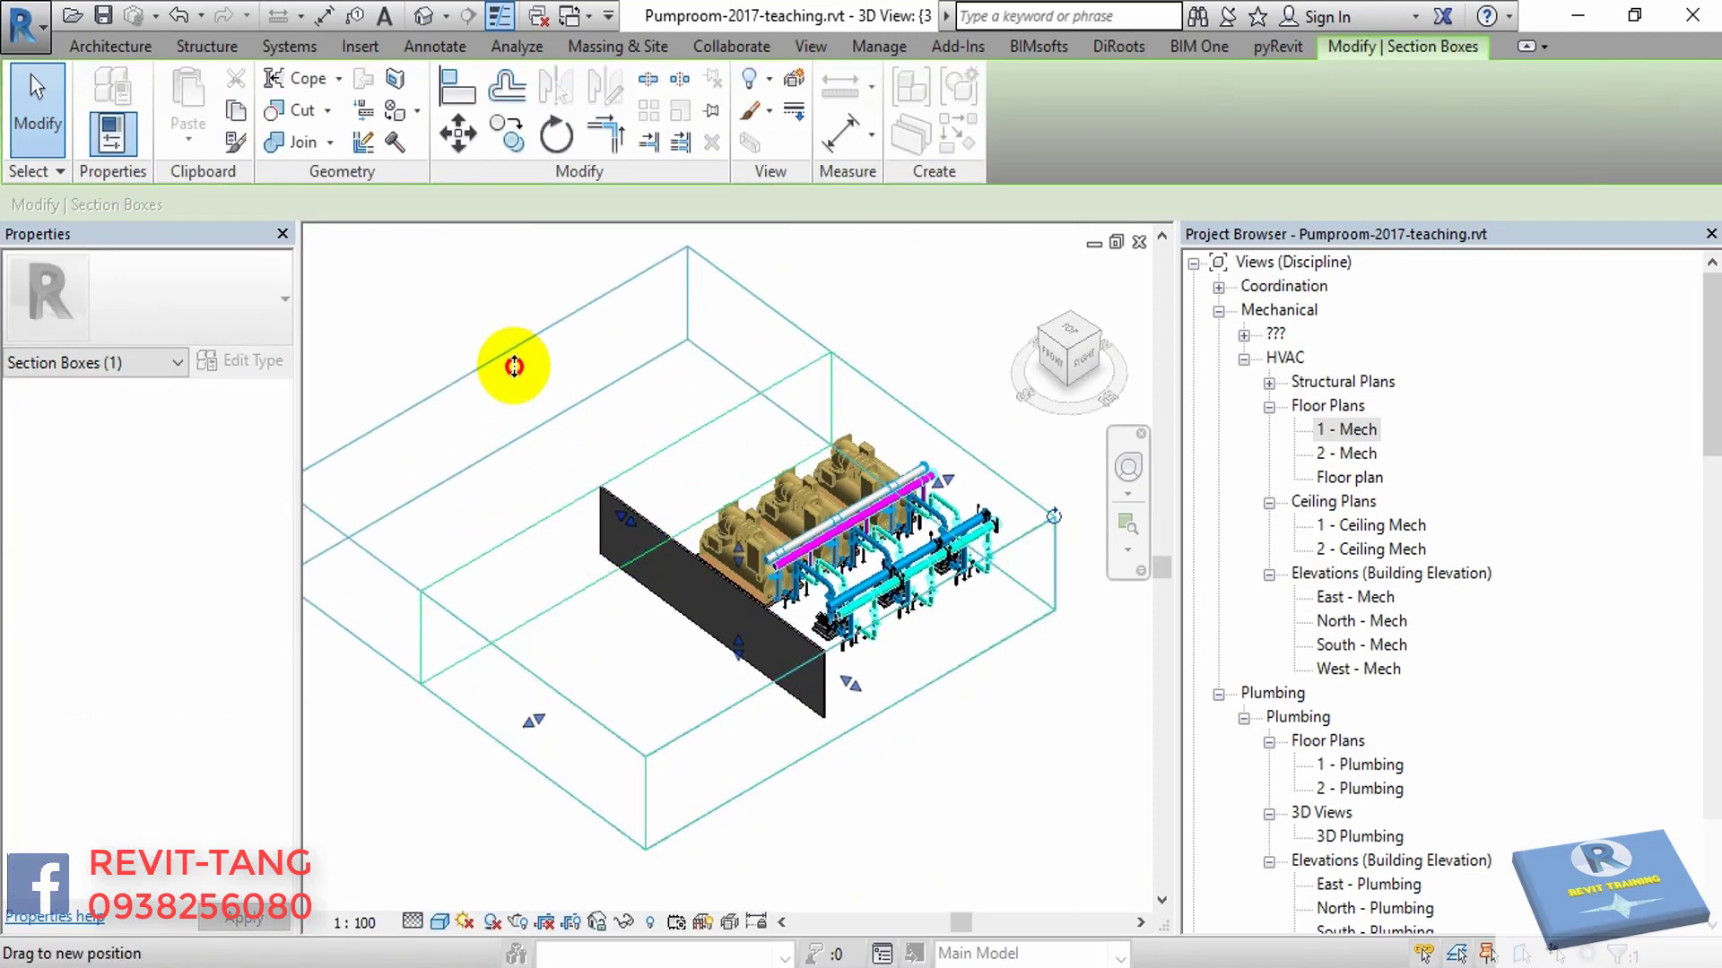
{"action": "middle_click_drag", "start_coordinate": [812, 461], "coordinate": [710, 461]}
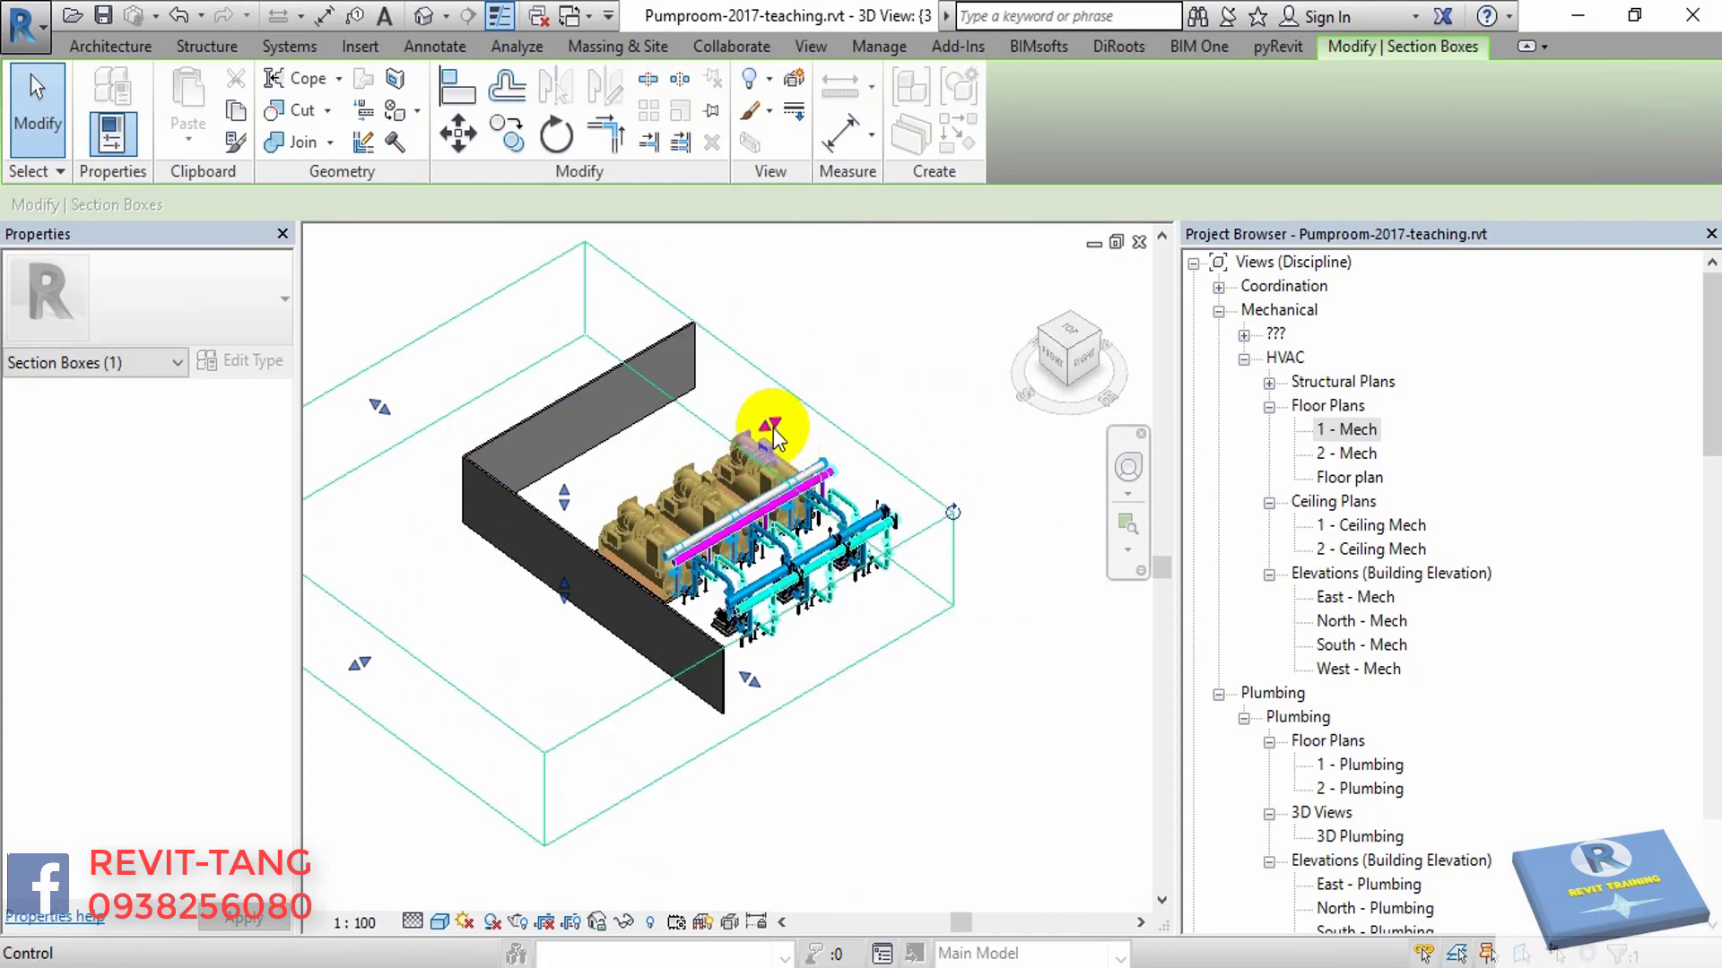
{"action": "left_click_drag", "start_coordinate": [768, 415], "coordinate": [942, 351]}
{"action": "middle_click_drag", "start_coordinate": [944, 349], "coordinate": [721, 623], "text": "shift"}
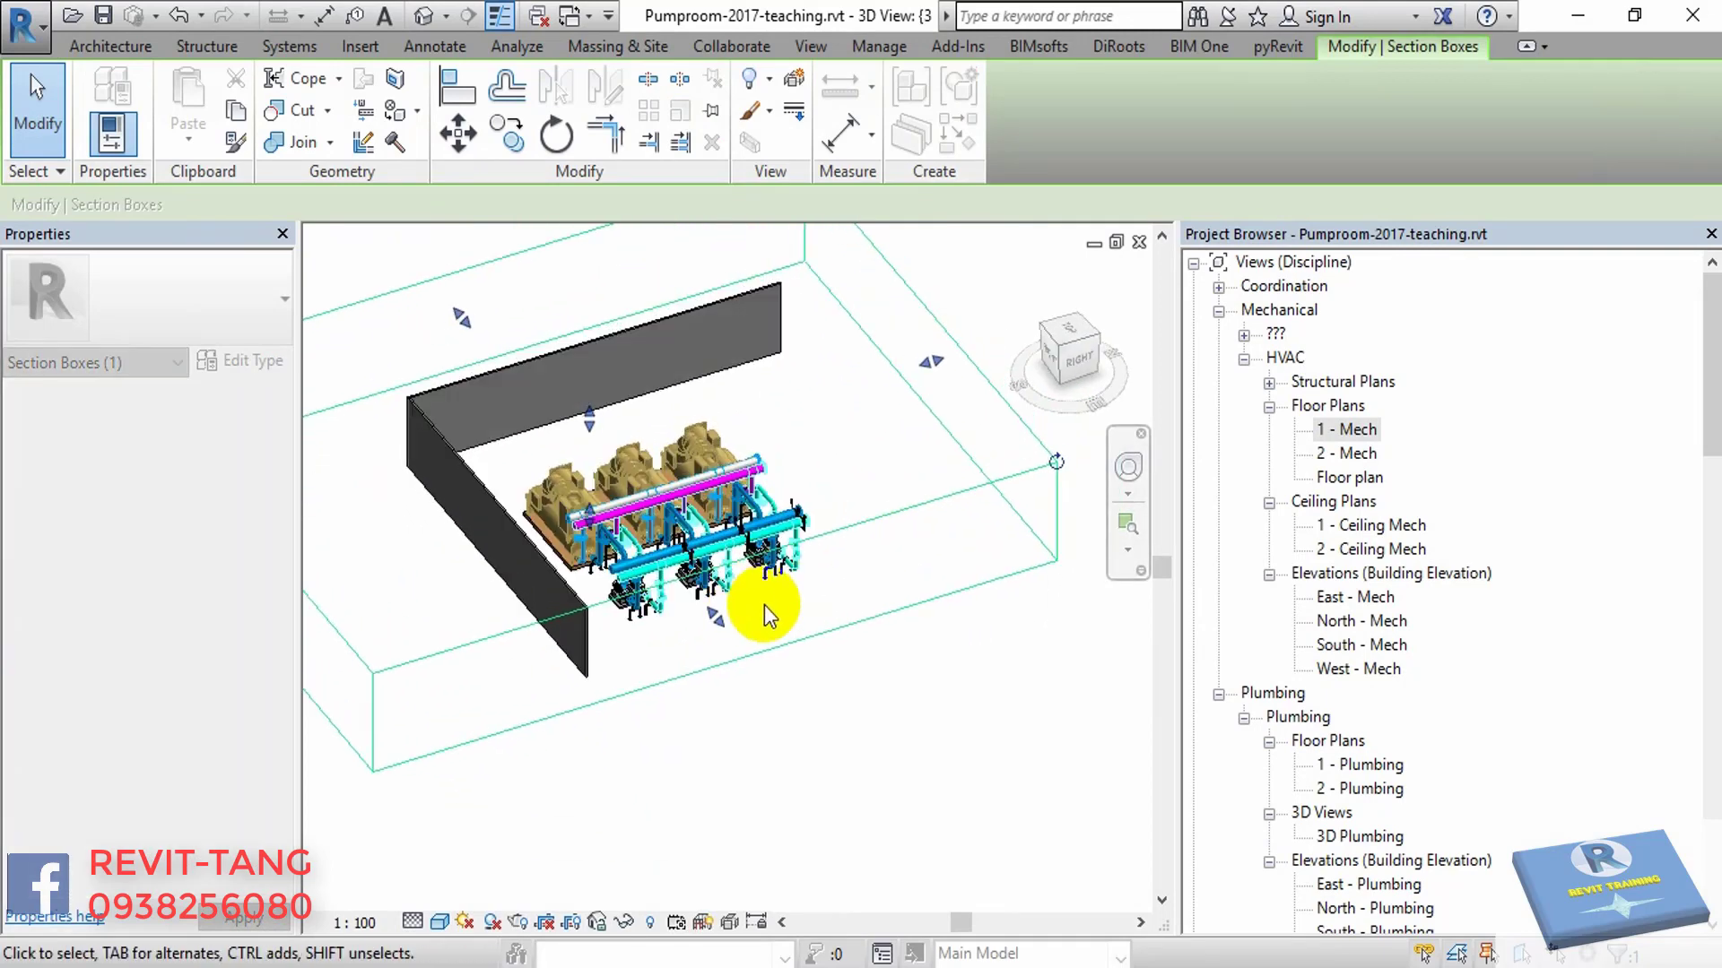
{"action": "mouse_move", "coordinate": [914, 584]}
{"action": "middle_mouse_down", "text": "shift"}
{"action": "mouse_move", "coordinate": [765, 600]}
{"action": "mouse_move", "coordinate": [635, 588]}
{"action": "middle_mouse_up", "text": "shift"}
{"action": "left_click_drag", "start_coordinate": [636, 583], "coordinate": [640, 792]}
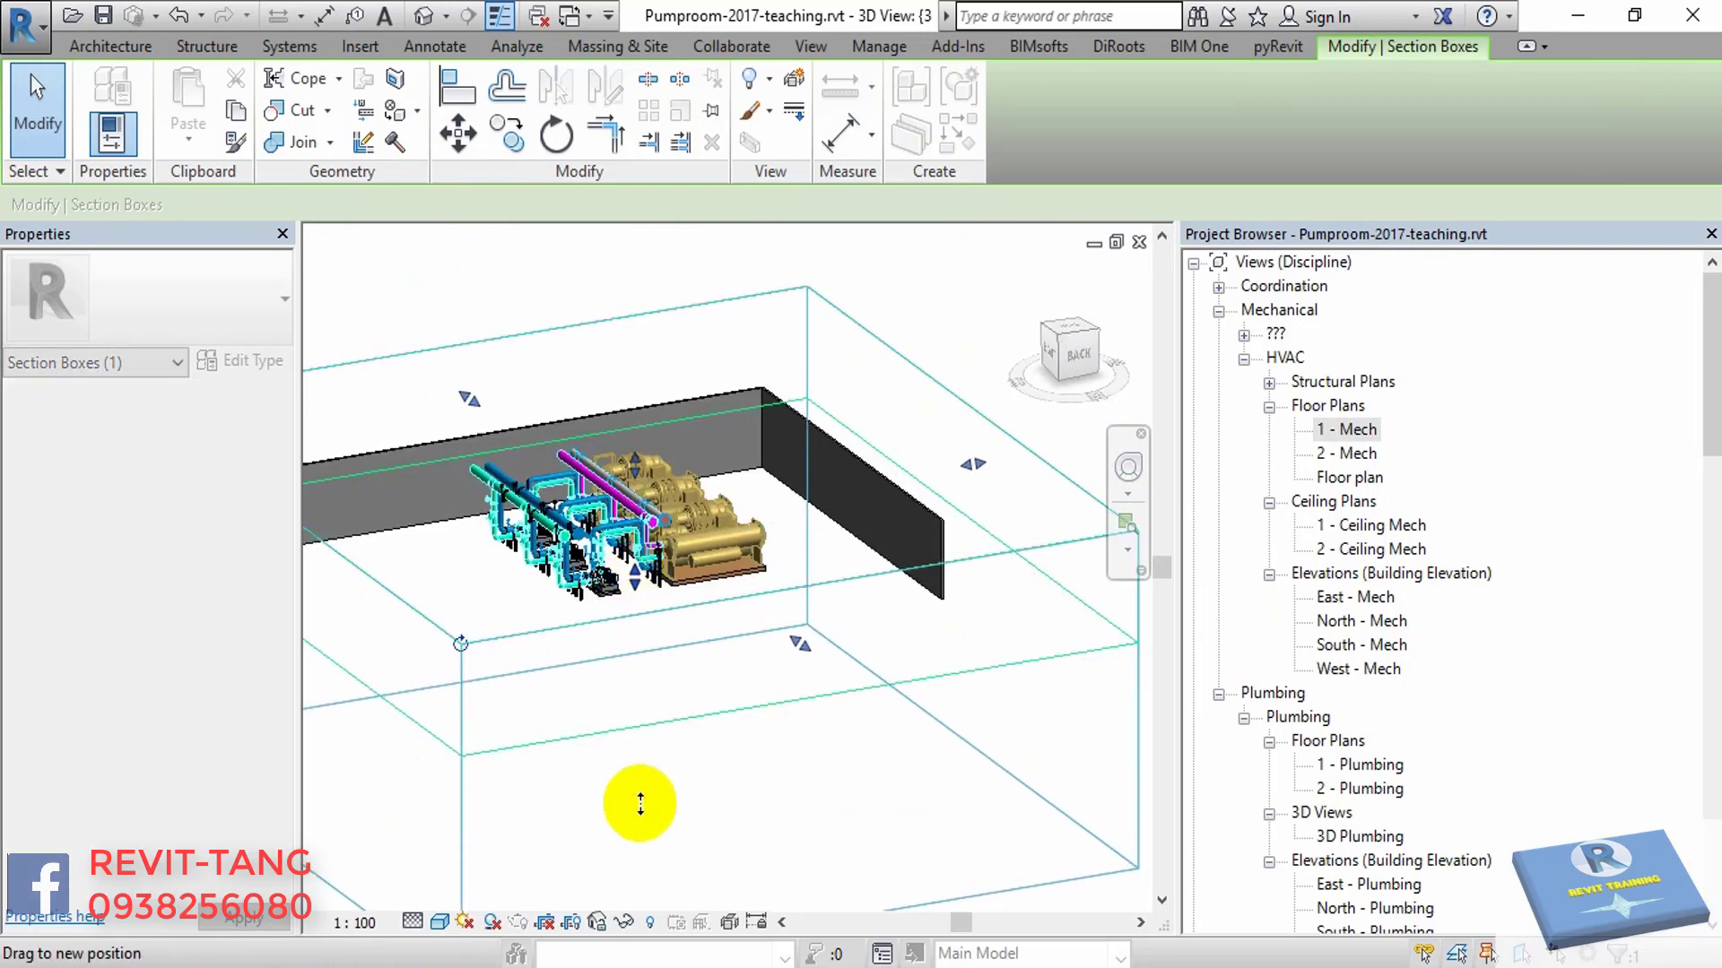
{"action": "middle_click_drag", "start_coordinate": [640, 793], "coordinate": [832, 749], "text": "shift"}
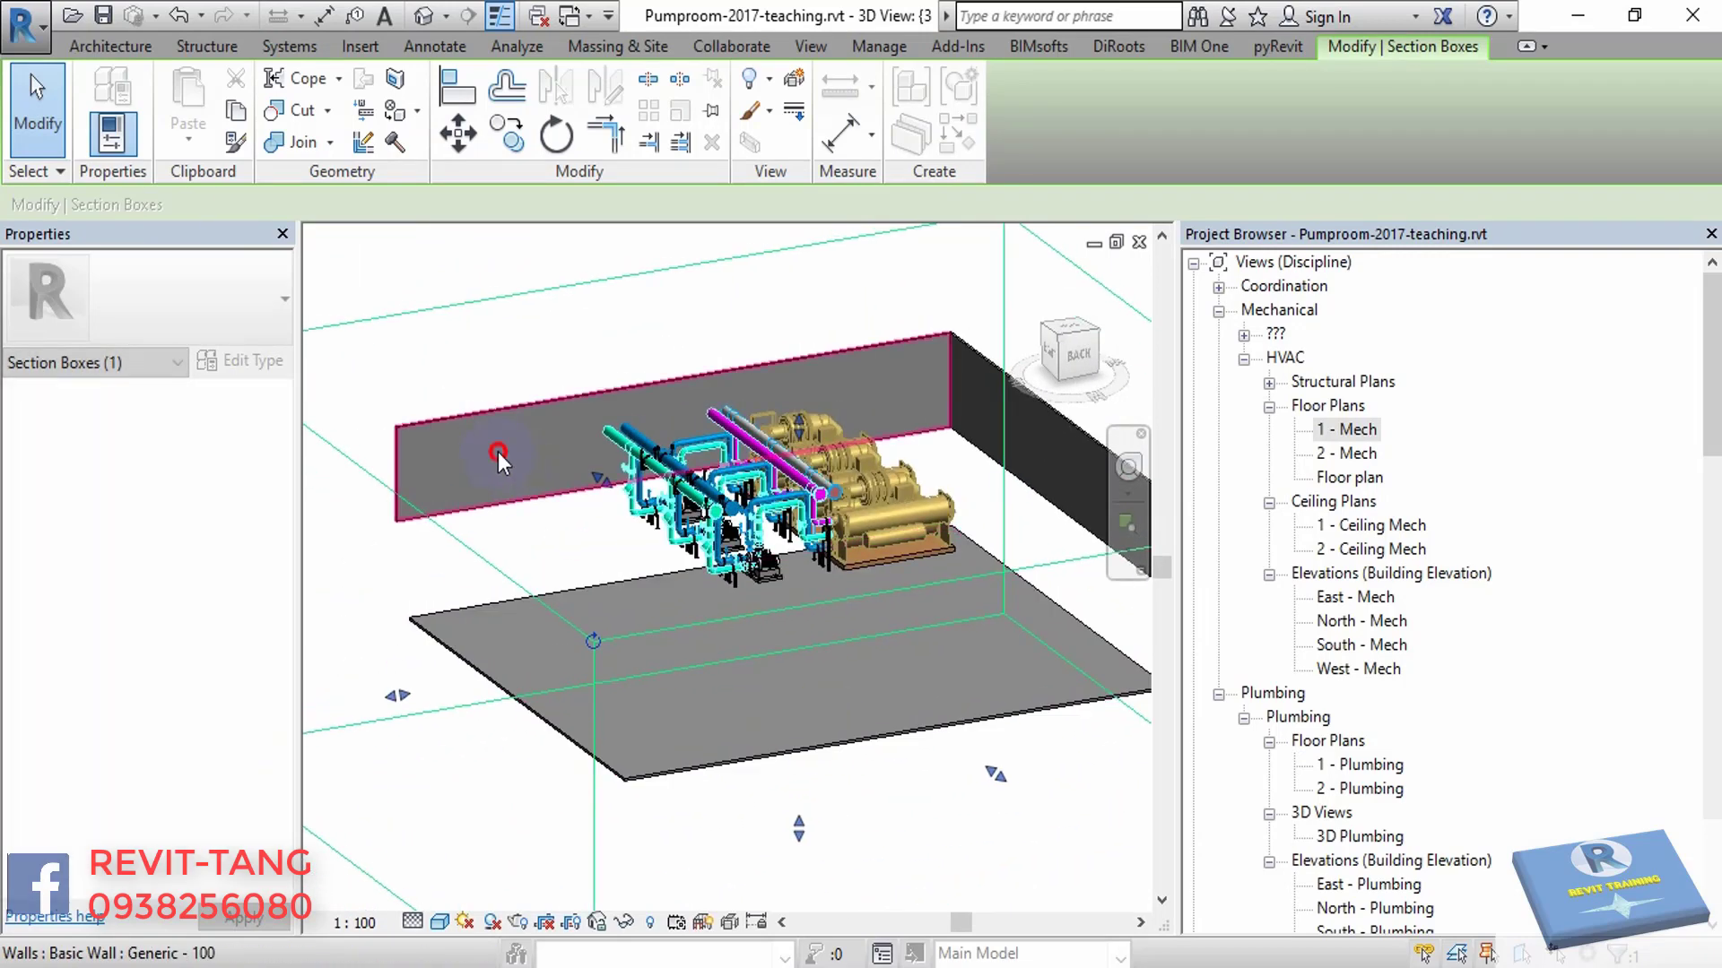
- Give the back and right walls a Floor plan base and an Up to level: Level 2 top
{"action": "left_click", "coordinate": [497, 452]}
{"action": "left_click", "coordinate": [1024, 456], "text": "ctrl"}
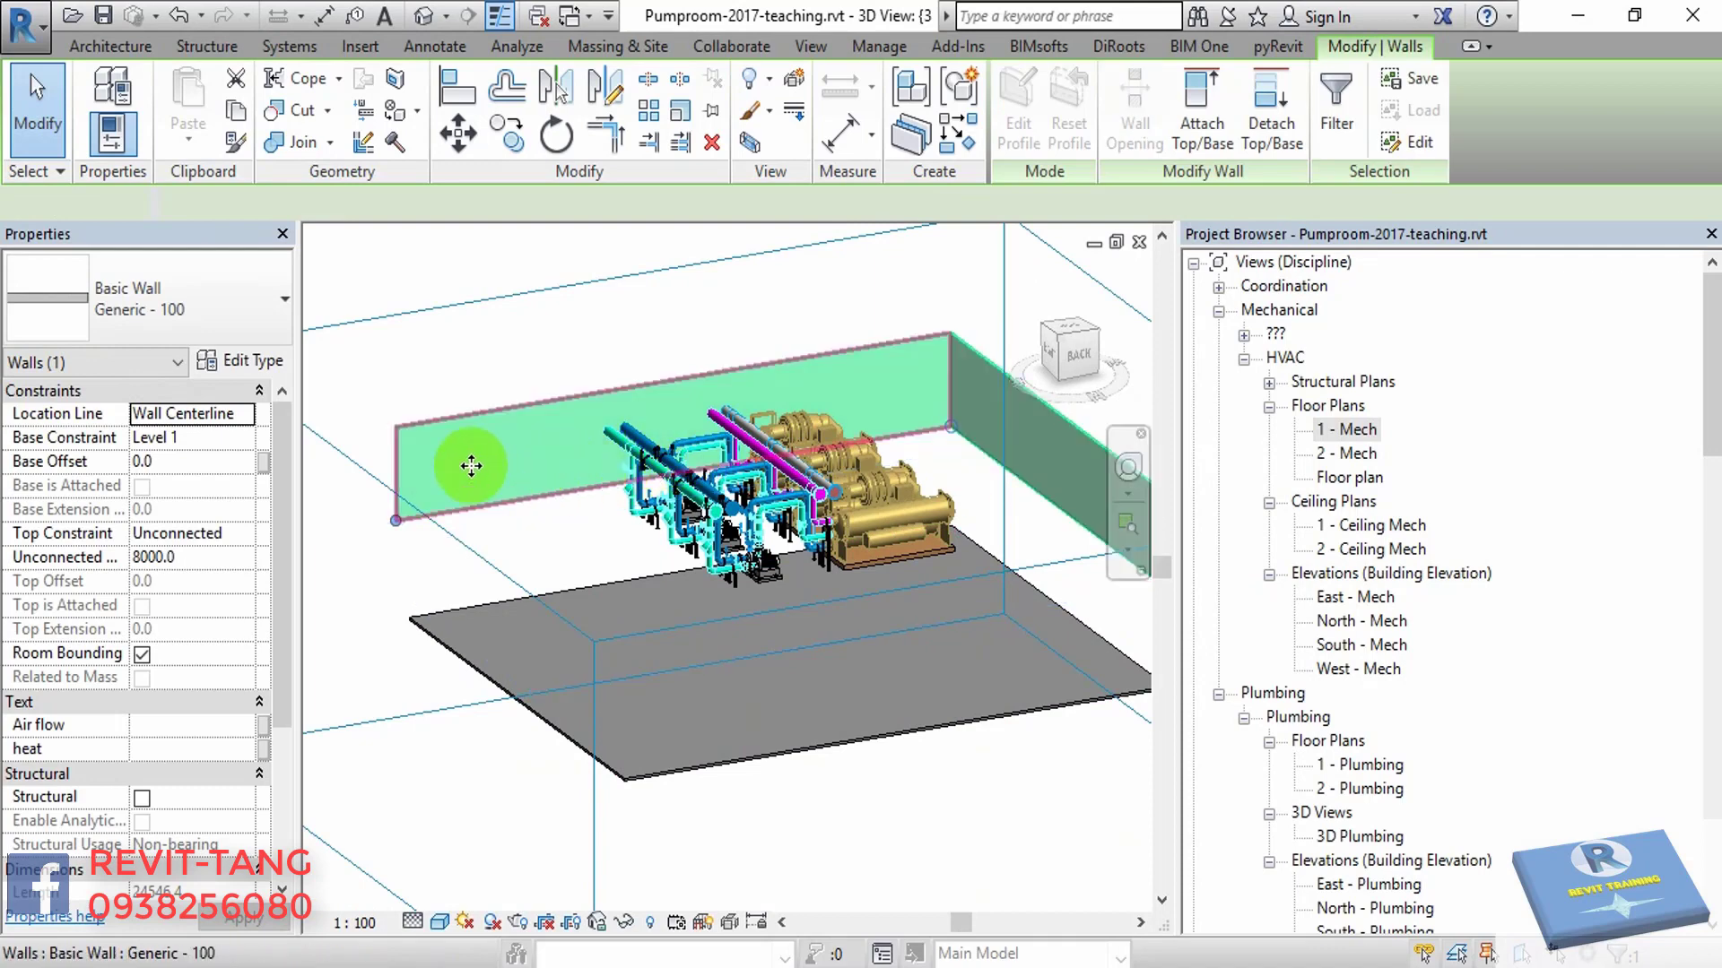
{"action": "left_click", "coordinate": [238, 439]}
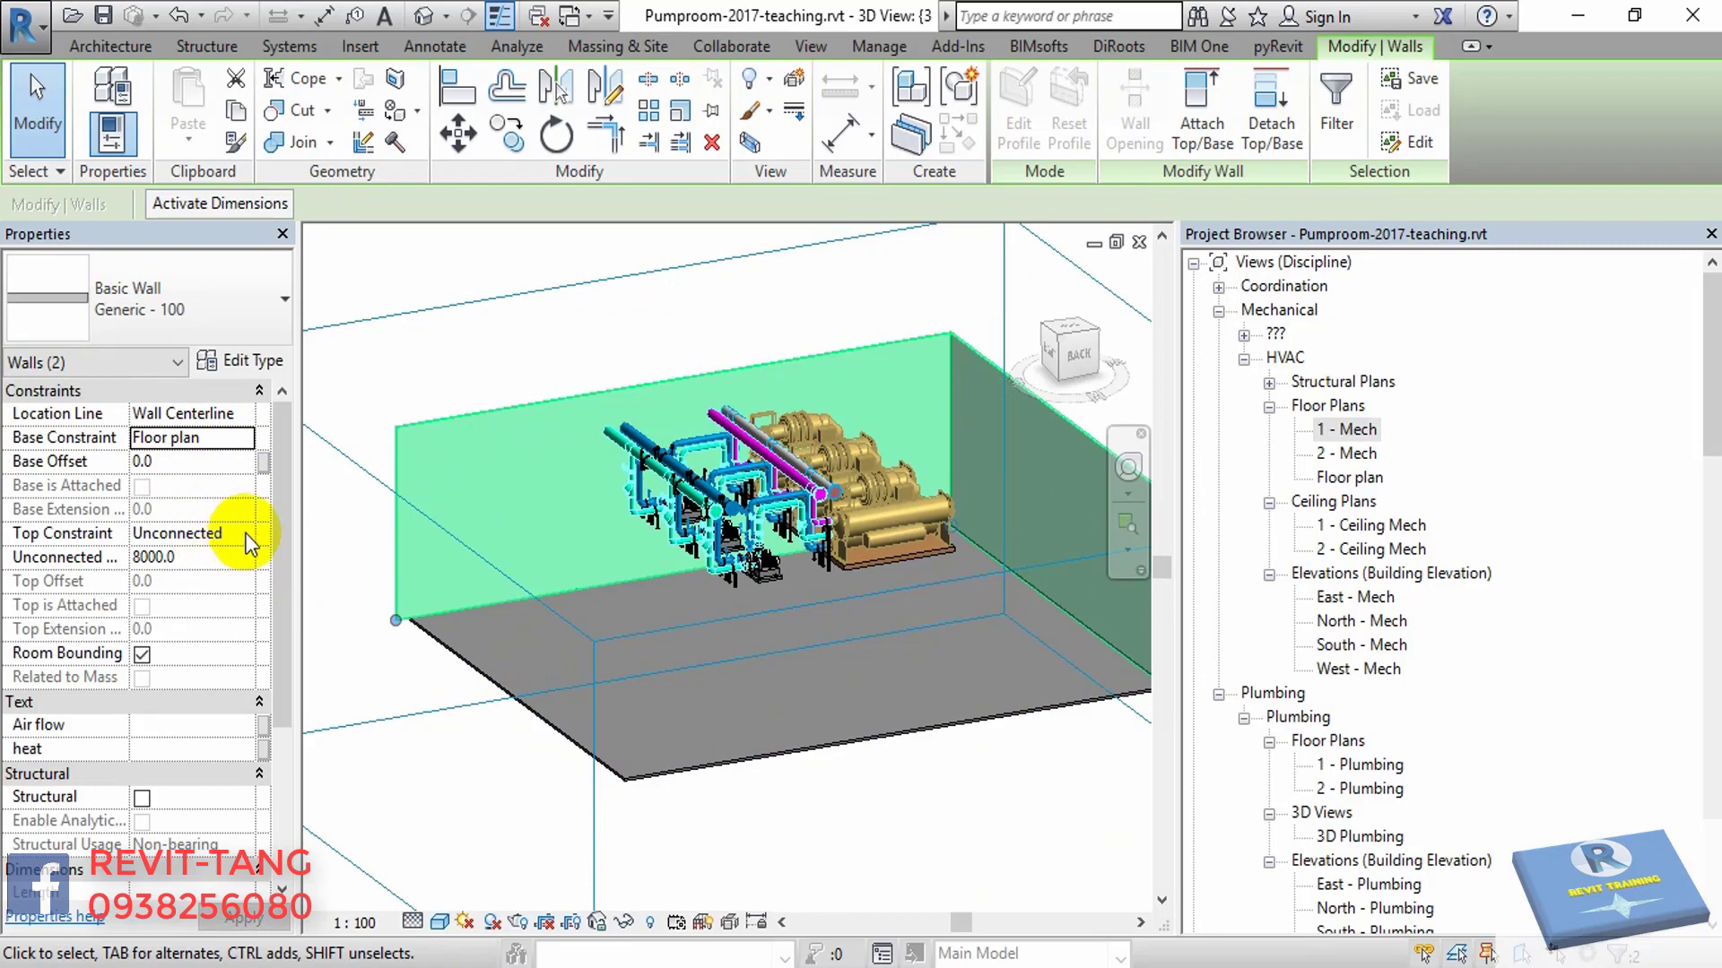
{"action": "mouse_move", "coordinate": [843, 556]}
{"action": "middle_mouse_down", "text": "shift"}
{"action": "mouse_move", "coordinate": [889, 554]}
{"action": "mouse_move", "coordinate": [646, 541]}
{"action": "middle_mouse_up", "text": "shift"}
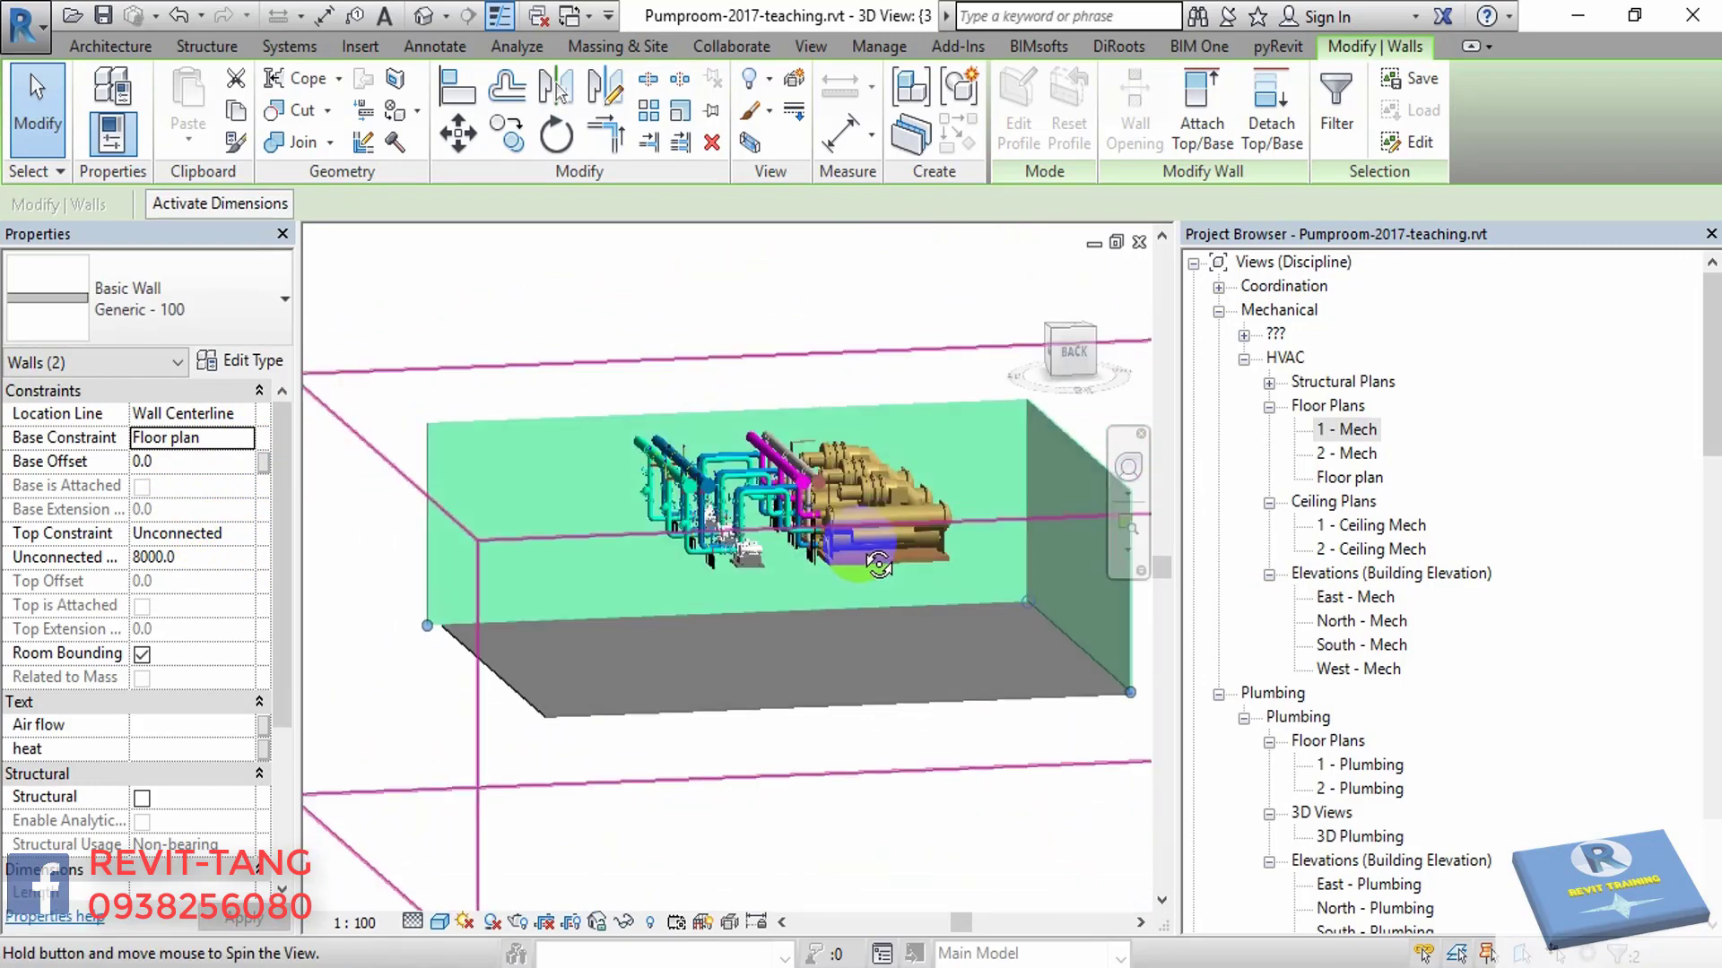
{"action": "left_click", "coordinate": [251, 534]}
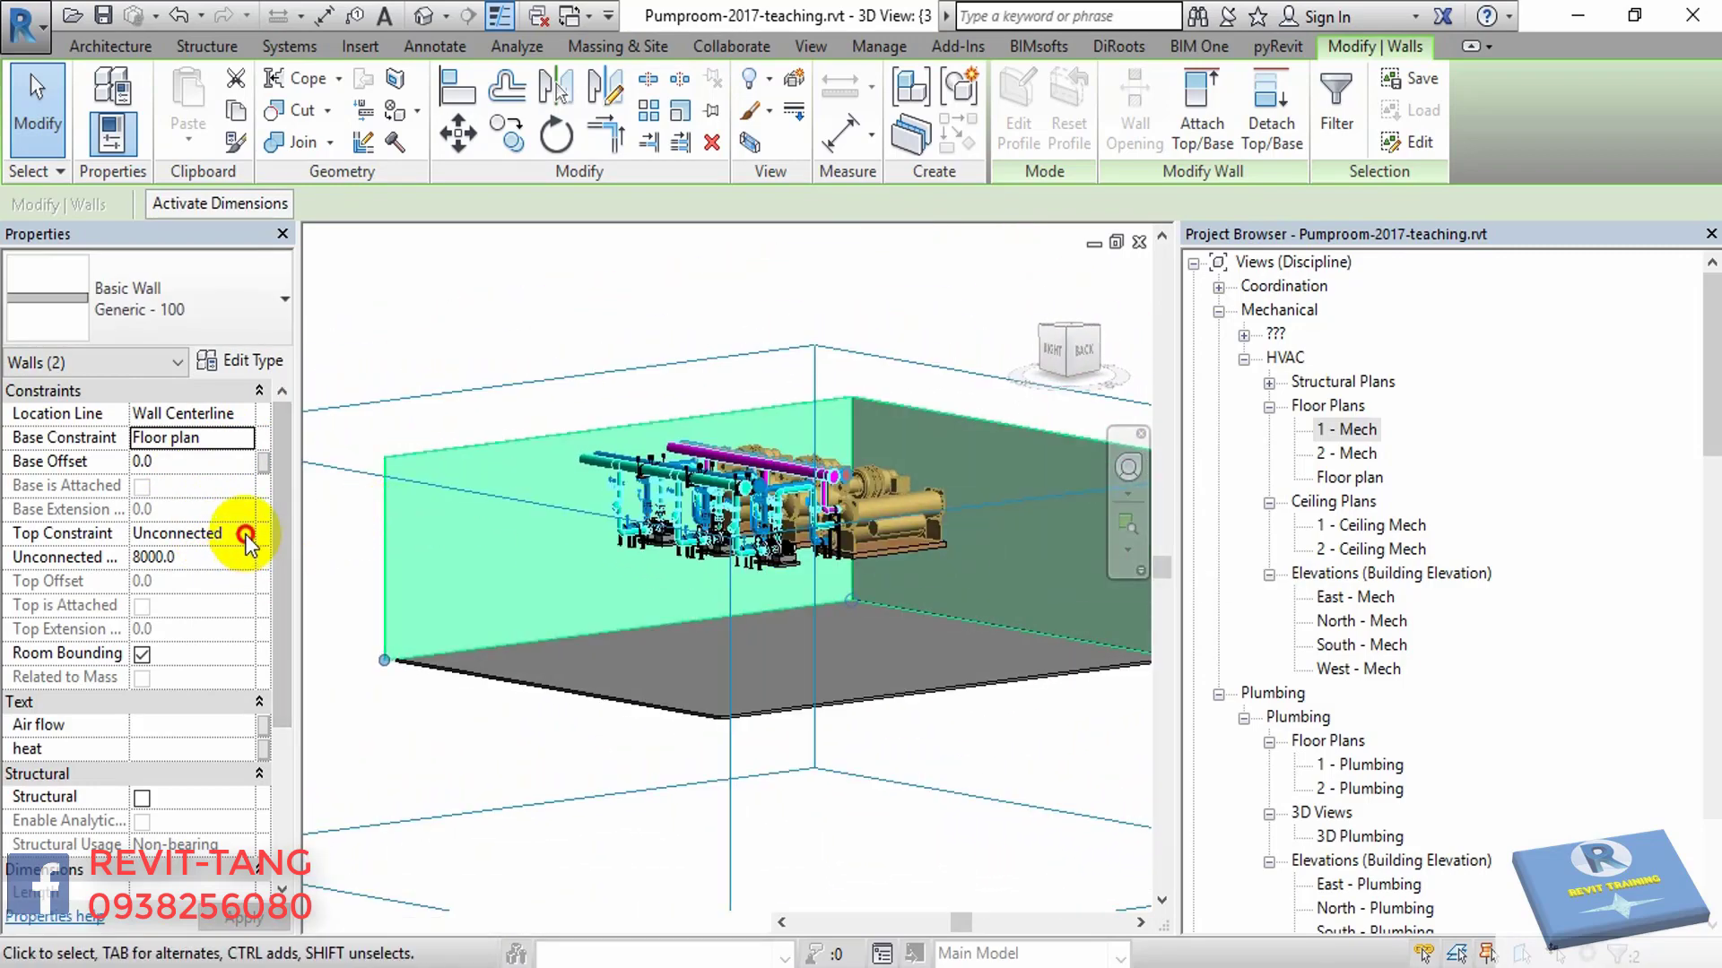
{"action": "left_click", "coordinate": [242, 617]}
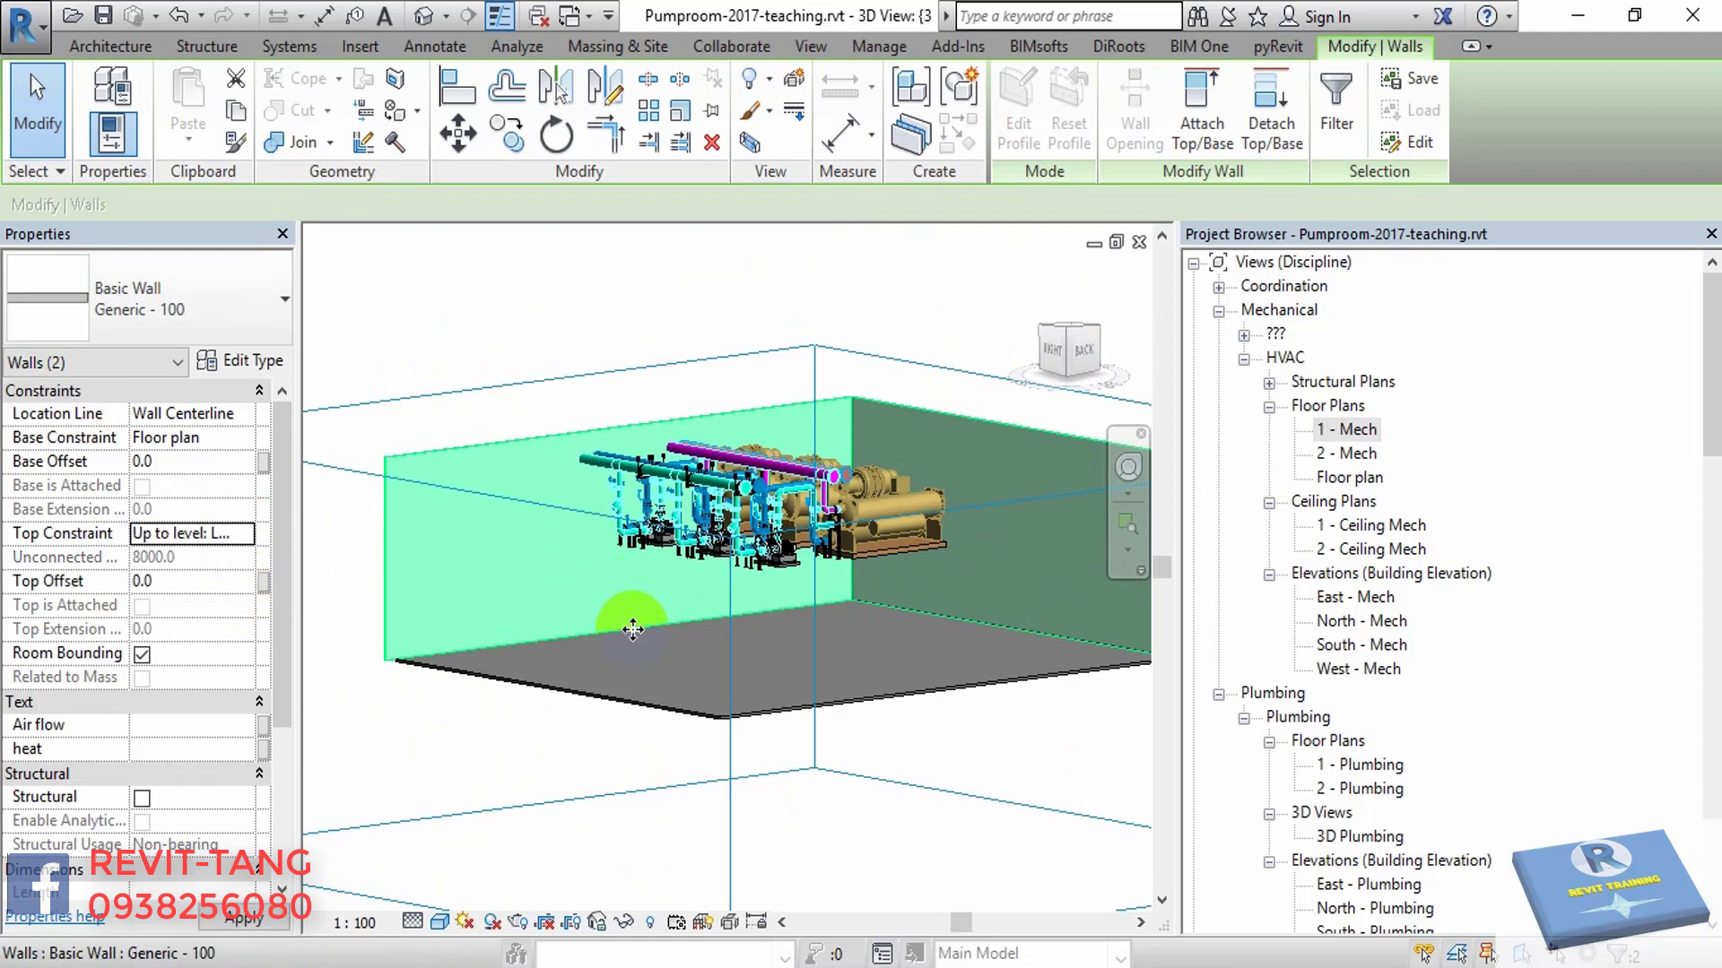
{"action": "left_click", "coordinate": [446, 713]}
{"action": "mouse_move", "coordinate": [807, 660]}
{"action": "middle_mouse_down", "text": "shift"}
{"action": "mouse_move", "coordinate": [830, 687]}
{"action": "mouse_move", "coordinate": [812, 627]}
{"action": "mouse_move", "coordinate": [1103, 373]}
{"action": "middle_mouse_up", "text": "shift"}
- Edit the floor boundary, pulling its right and bottom edges in to trim it to 305.6 m²
{"action": "left_click", "coordinate": [819, 619]}
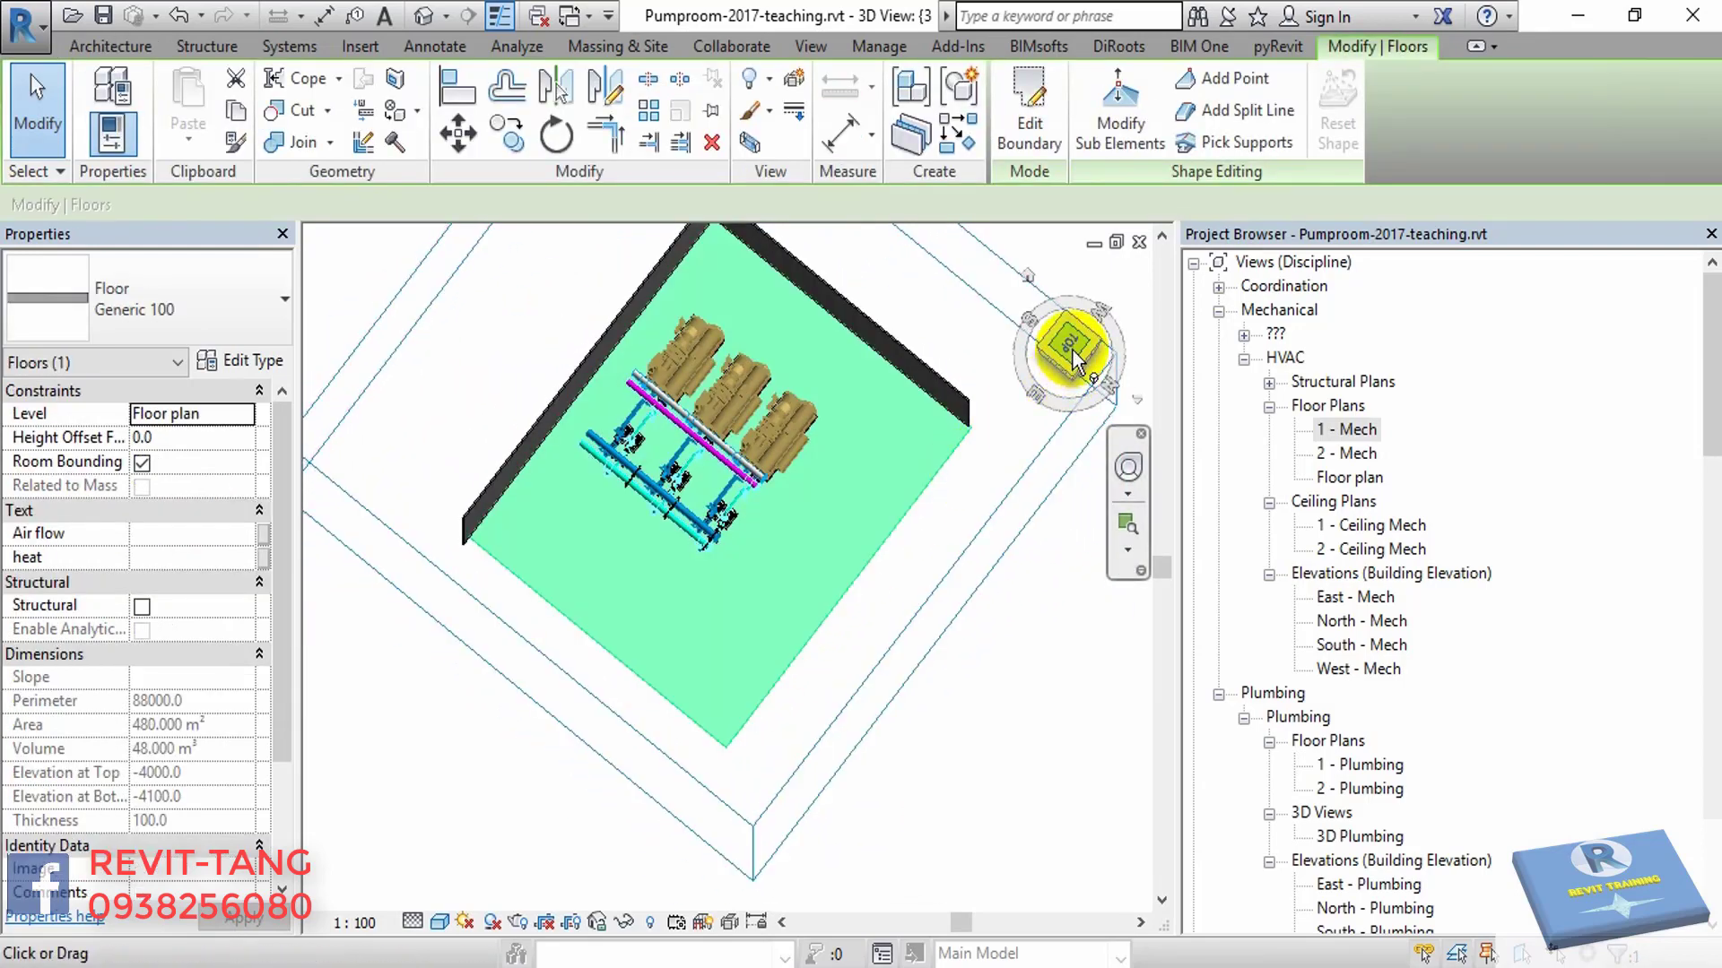
{"action": "left_click", "coordinate": [1073, 348]}
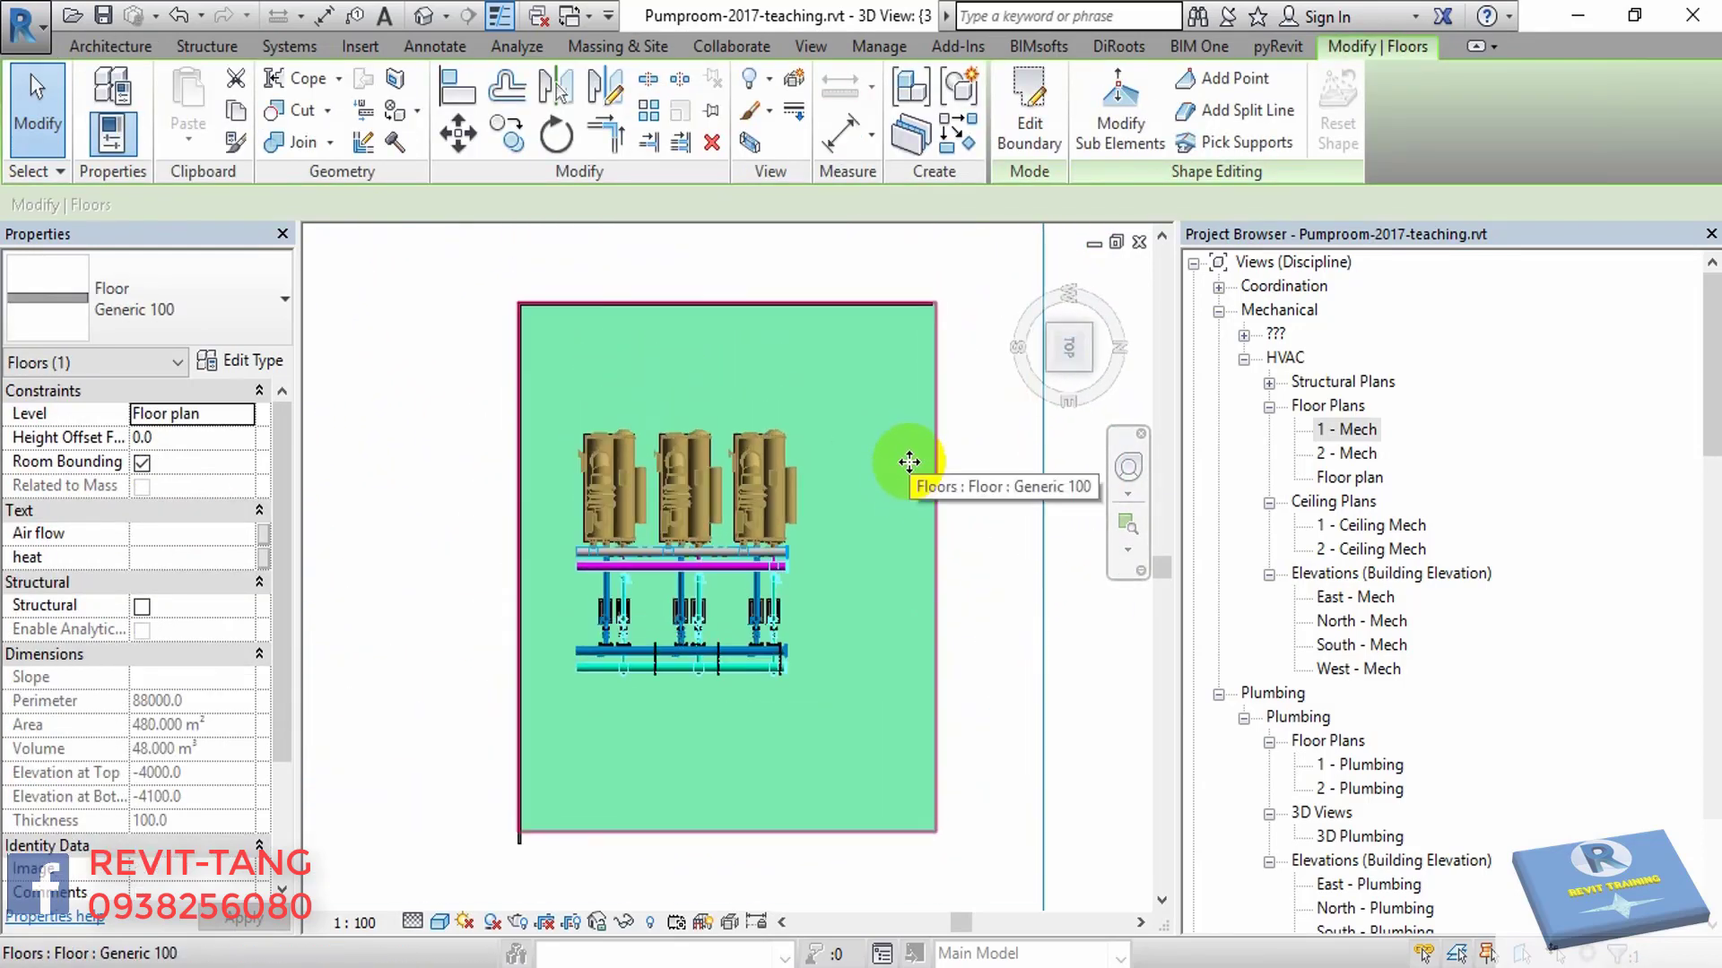
{"action": "double_click", "coordinate": [910, 461]}
{"action": "left_click", "coordinate": [933, 529]}
{"action": "left_click_drag", "start_coordinate": [934, 529], "coordinate": [852, 543]}
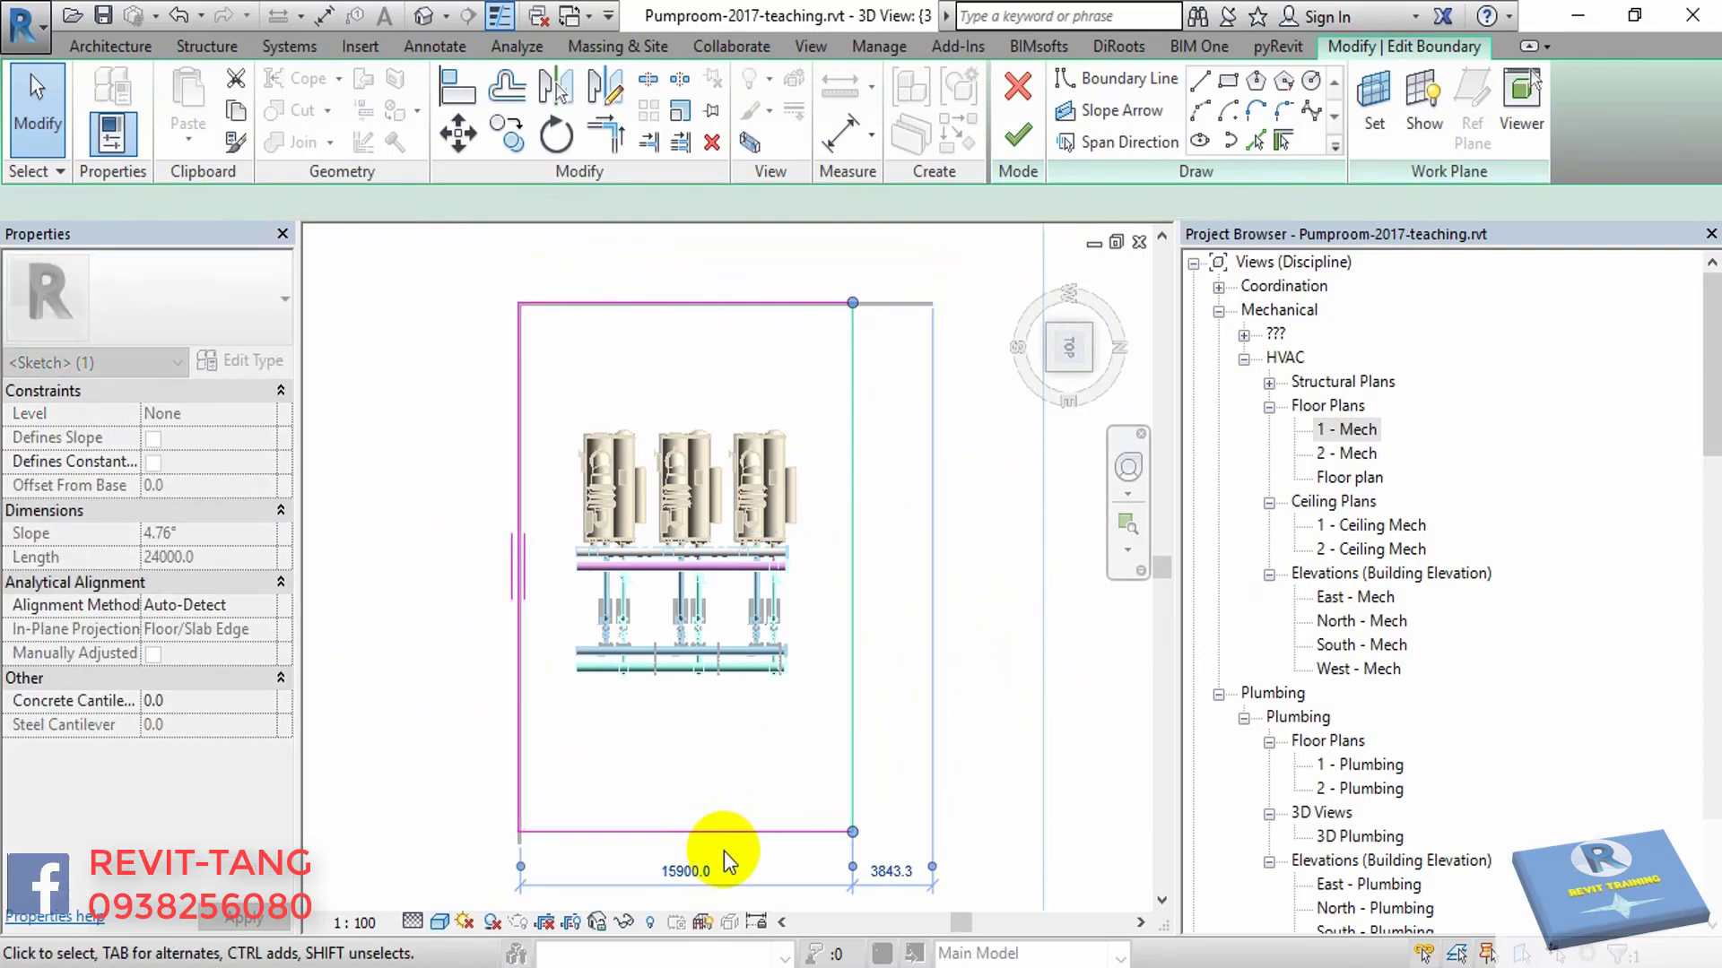
{"action": "left_click", "coordinate": [726, 832]}
{"action": "left_click_drag", "start_coordinate": [731, 832], "coordinate": [743, 727]}
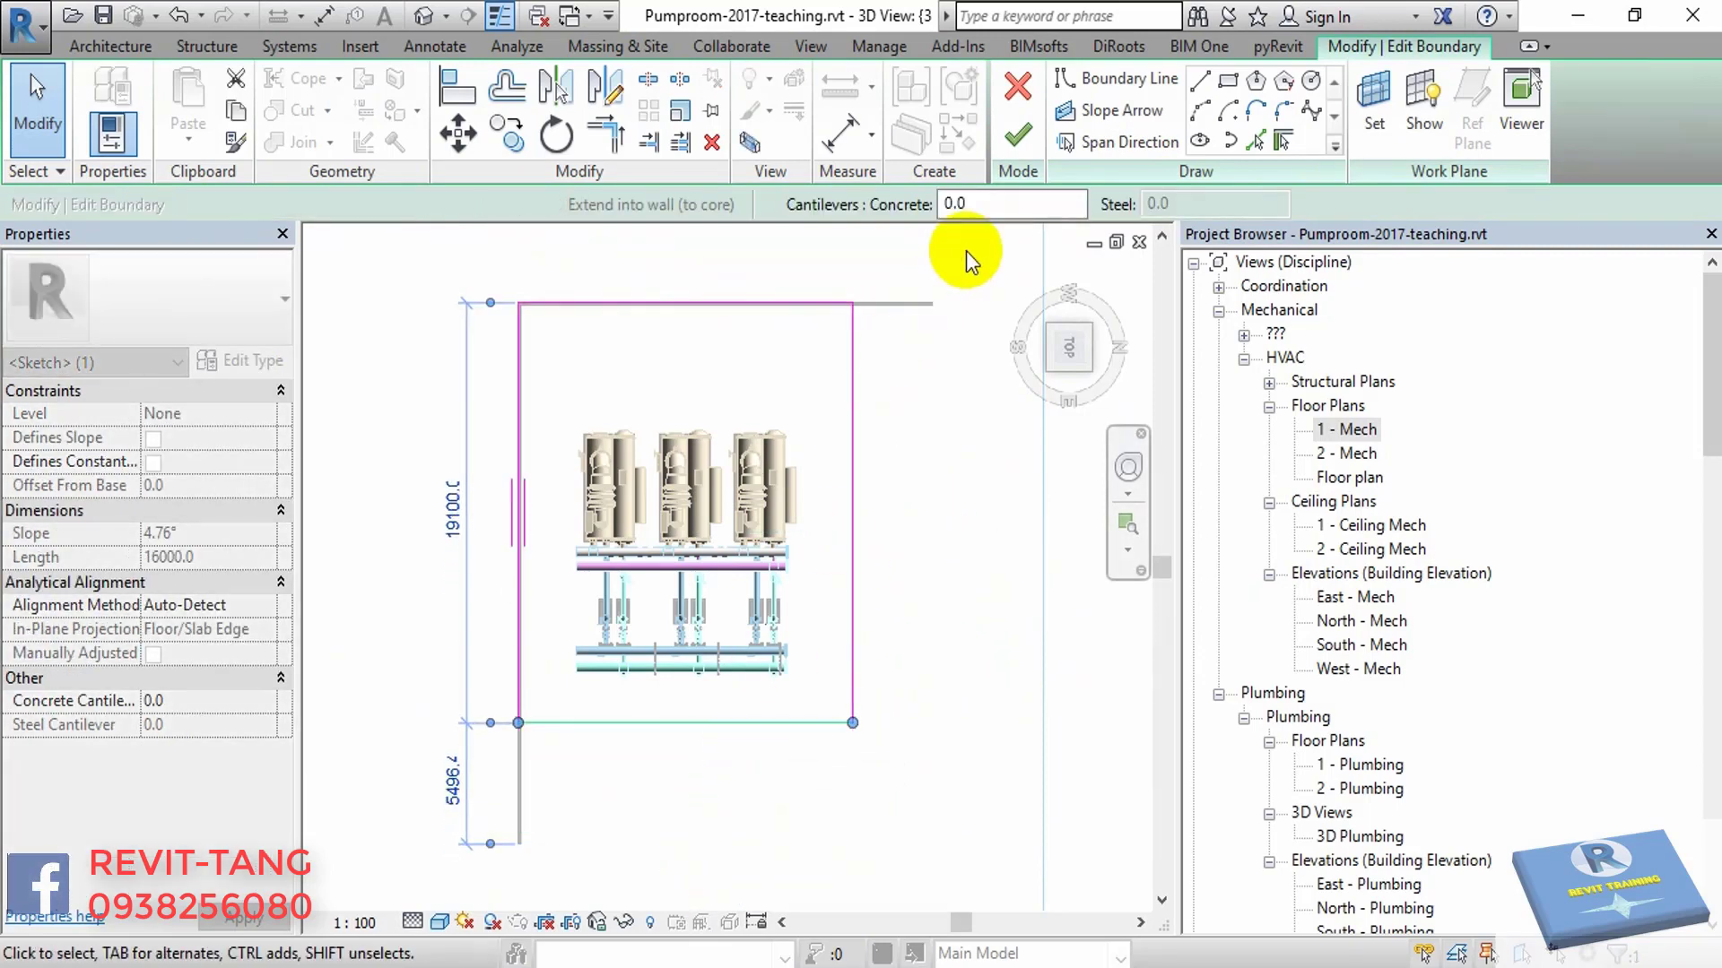
{"action": "left_click", "coordinate": [1017, 137]}
- Shorten the top wall so it ends at the floor edge
{"action": "middle_click_drag", "start_coordinate": [950, 587], "coordinate": [937, 568], "text": "shift"}
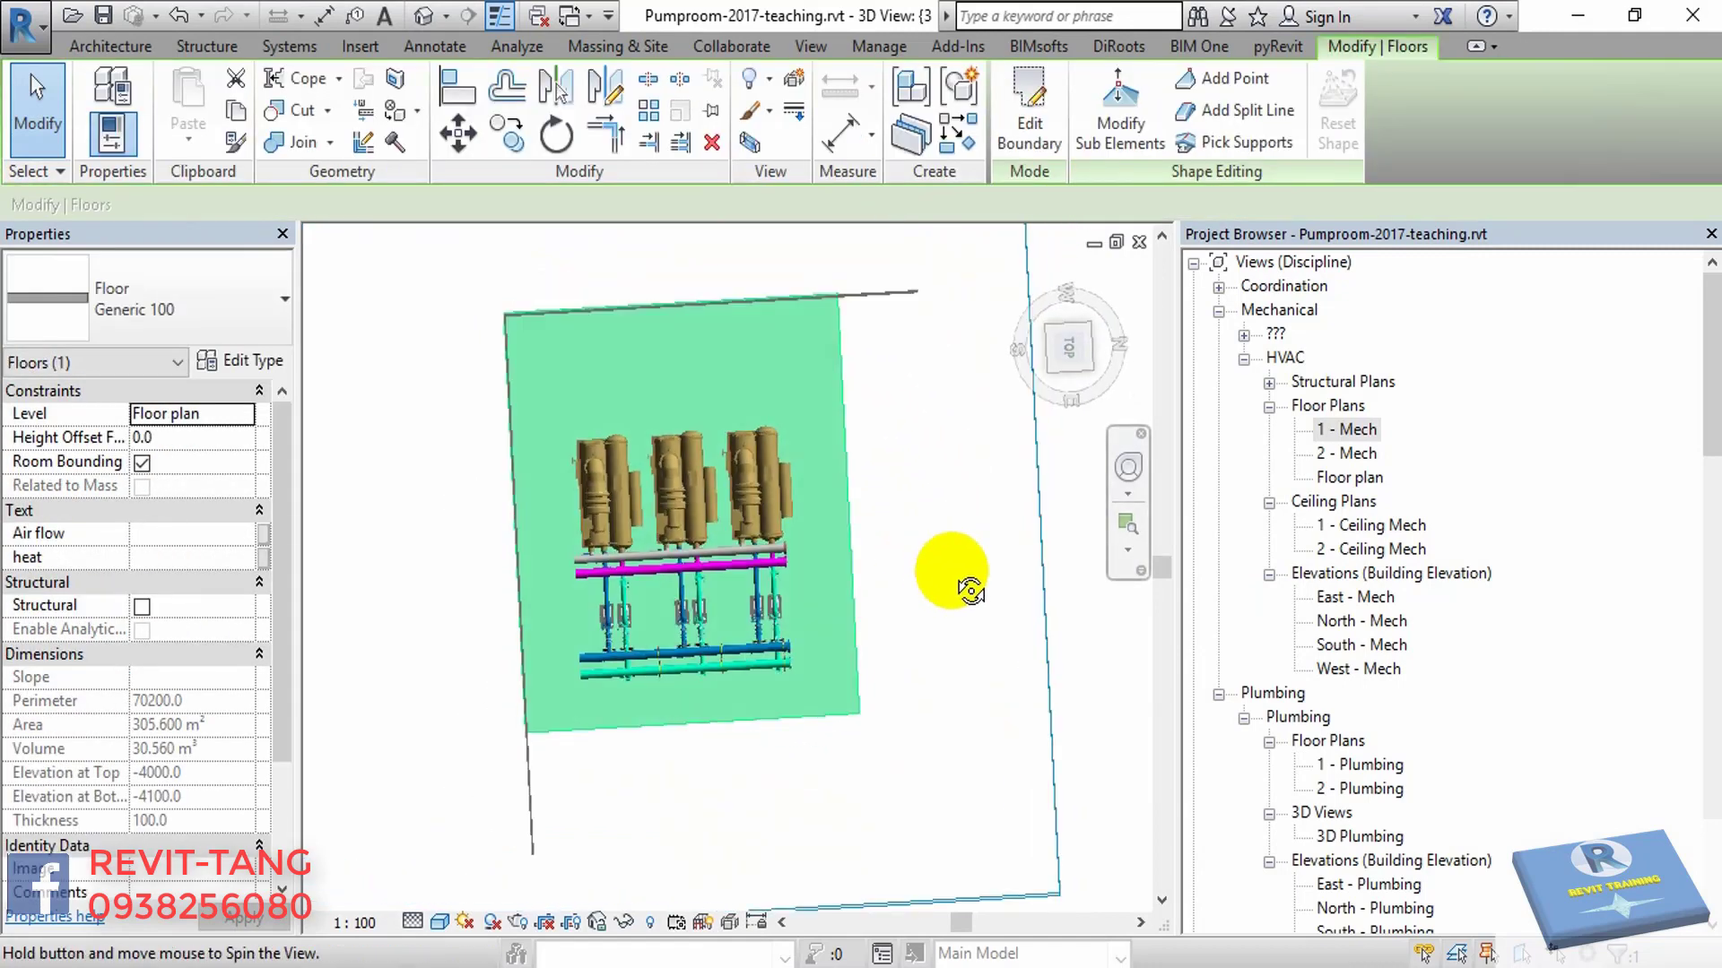
{"action": "left_click", "coordinate": [883, 308]}
{"action": "left_click", "coordinate": [1072, 350]}
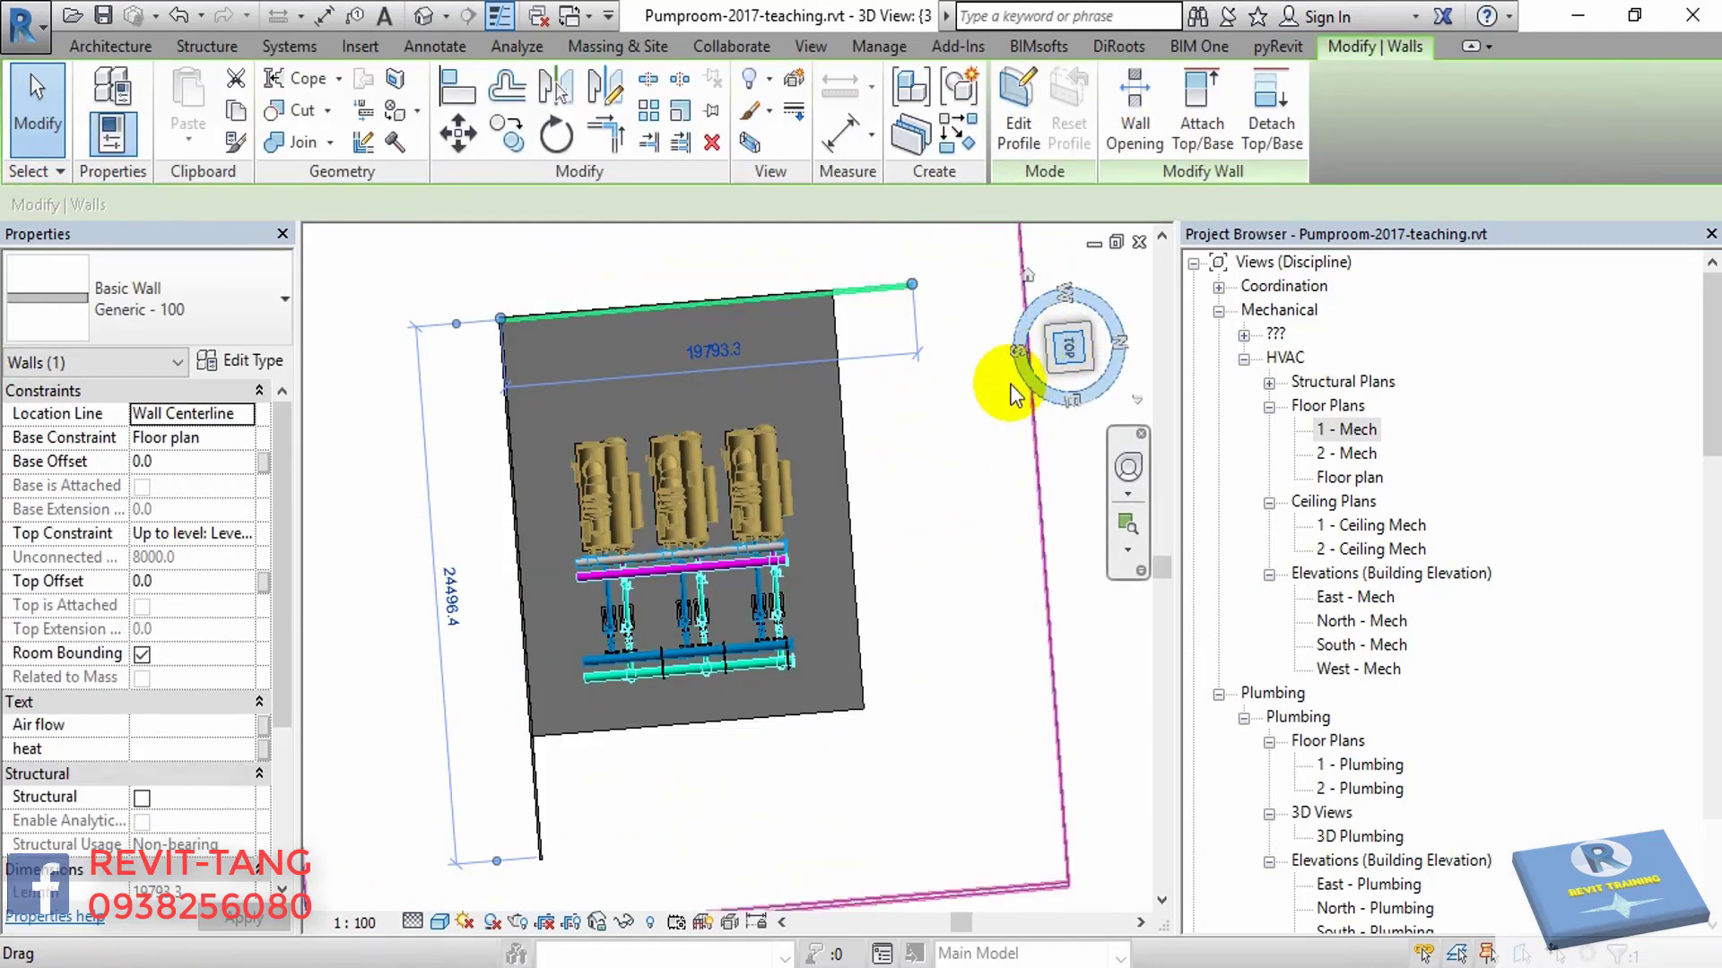
{"action": "scroll", "coordinate": [986, 368], "scroll_direction": "up", "scroll_amount": 5}
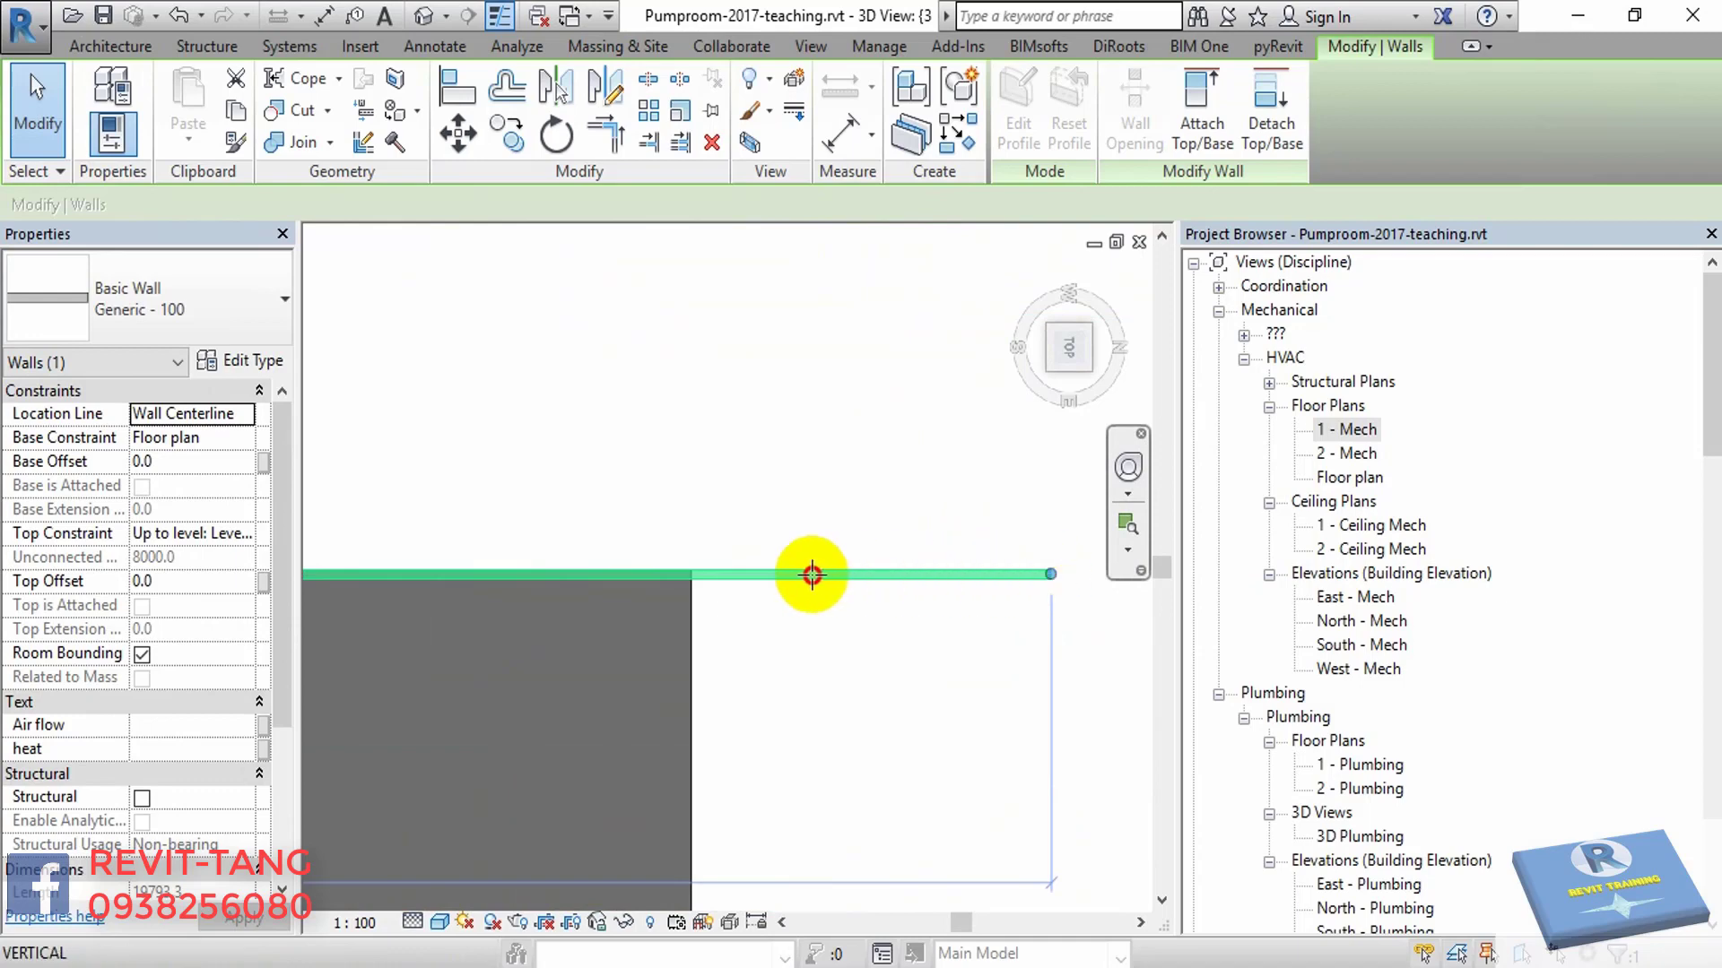
{"action": "left_click_drag", "start_coordinate": [811, 574], "coordinate": [704, 577]}
- Pull the left wall's end up to the floor edge
{"action": "middle_click_drag", "start_coordinate": [778, 611], "coordinate": [852, 727]}
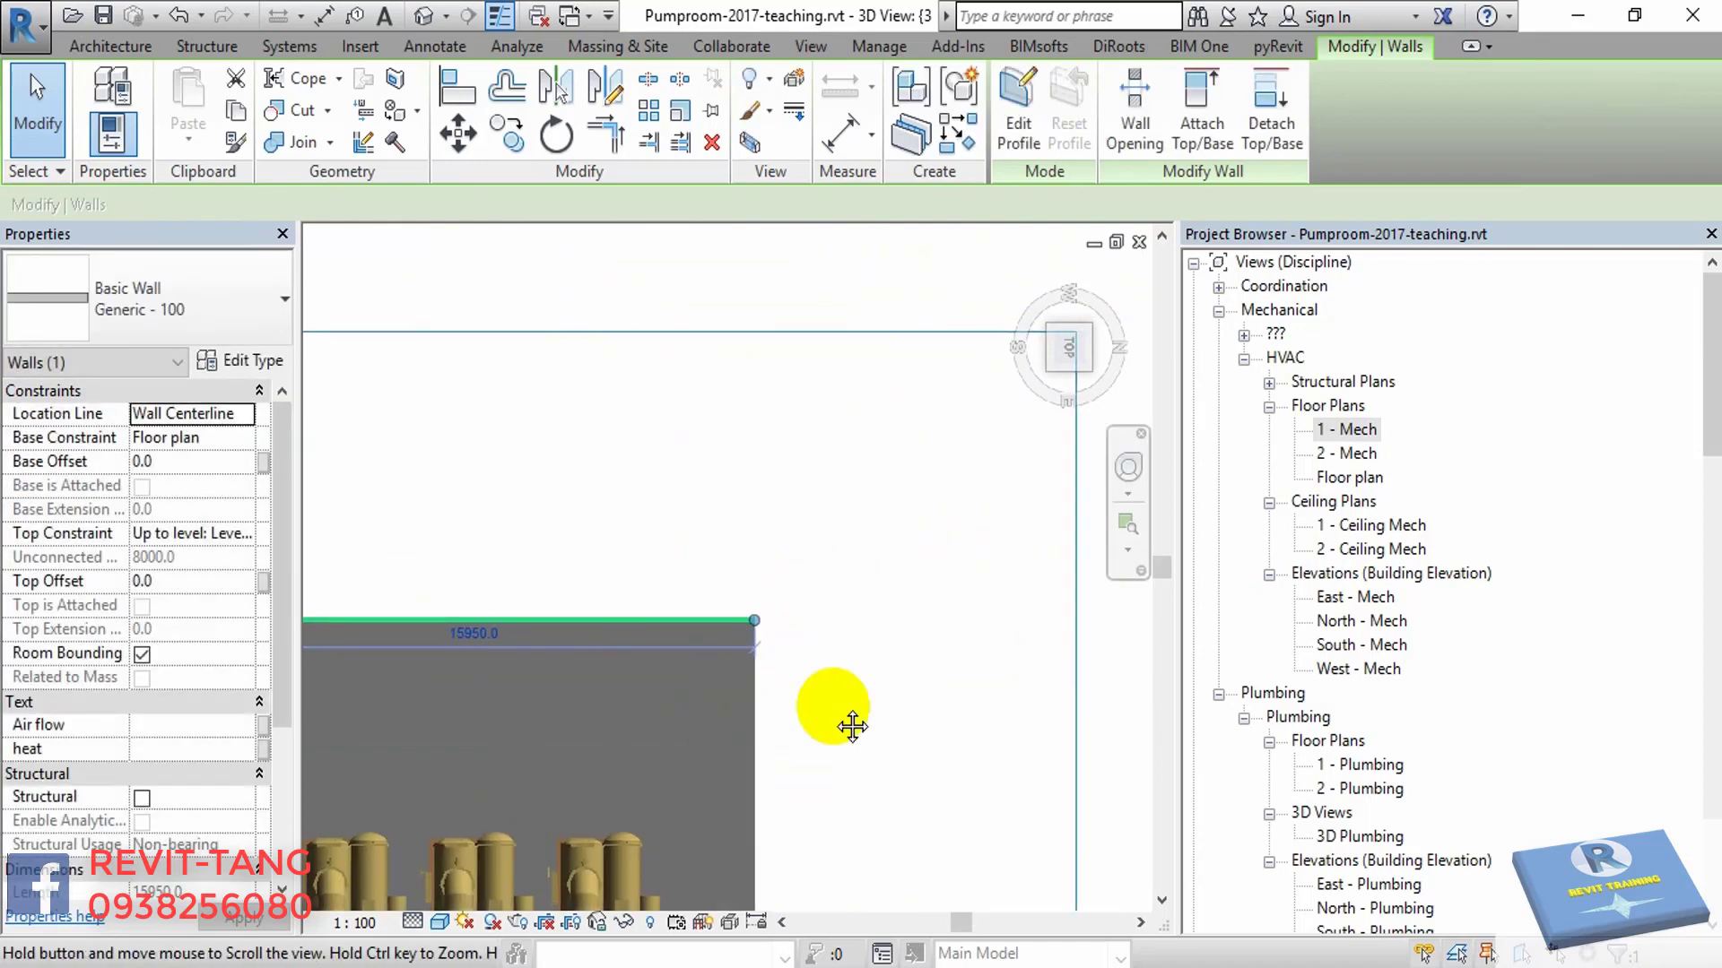
{"action": "scroll", "coordinate": [851, 726], "scroll_direction": "down", "scroll_amount": 5}
{"action": "middle_click_drag", "start_coordinate": [756, 761], "coordinate": [511, 684]}
{"action": "left_click", "coordinate": [529, 663]}
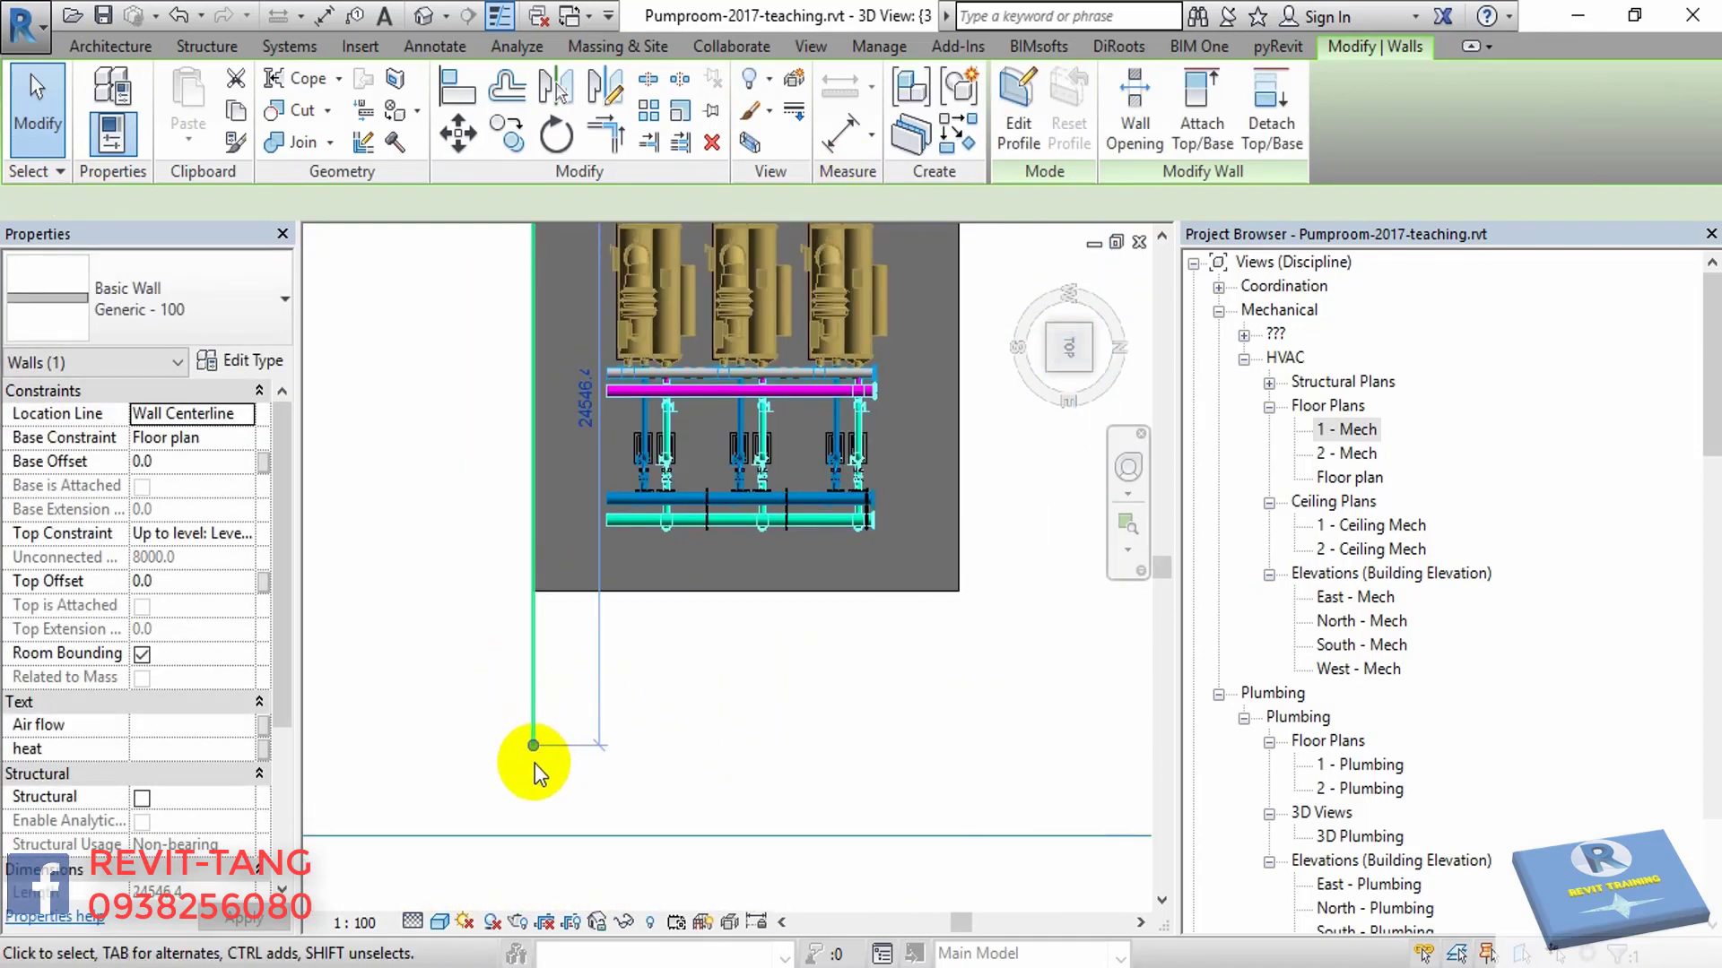
{"action": "scroll", "coordinate": [535, 762], "scroll_direction": "up", "scroll_amount": 3}
{"action": "mouse_move", "coordinate": [533, 740]}
{"action": "left_mouse_down"}
{"action": "mouse_move", "coordinate": [532, 502]}
{"action": "mouse_move", "coordinate": [493, 482]}
{"action": "left_mouse_up"}
{"action": "scroll", "coordinate": [776, 701], "scroll_direction": "down", "scroll_amount": 3}
{"action": "scroll", "coordinate": [870, 658], "scroll_direction": "down", "scroll_amount": 2}
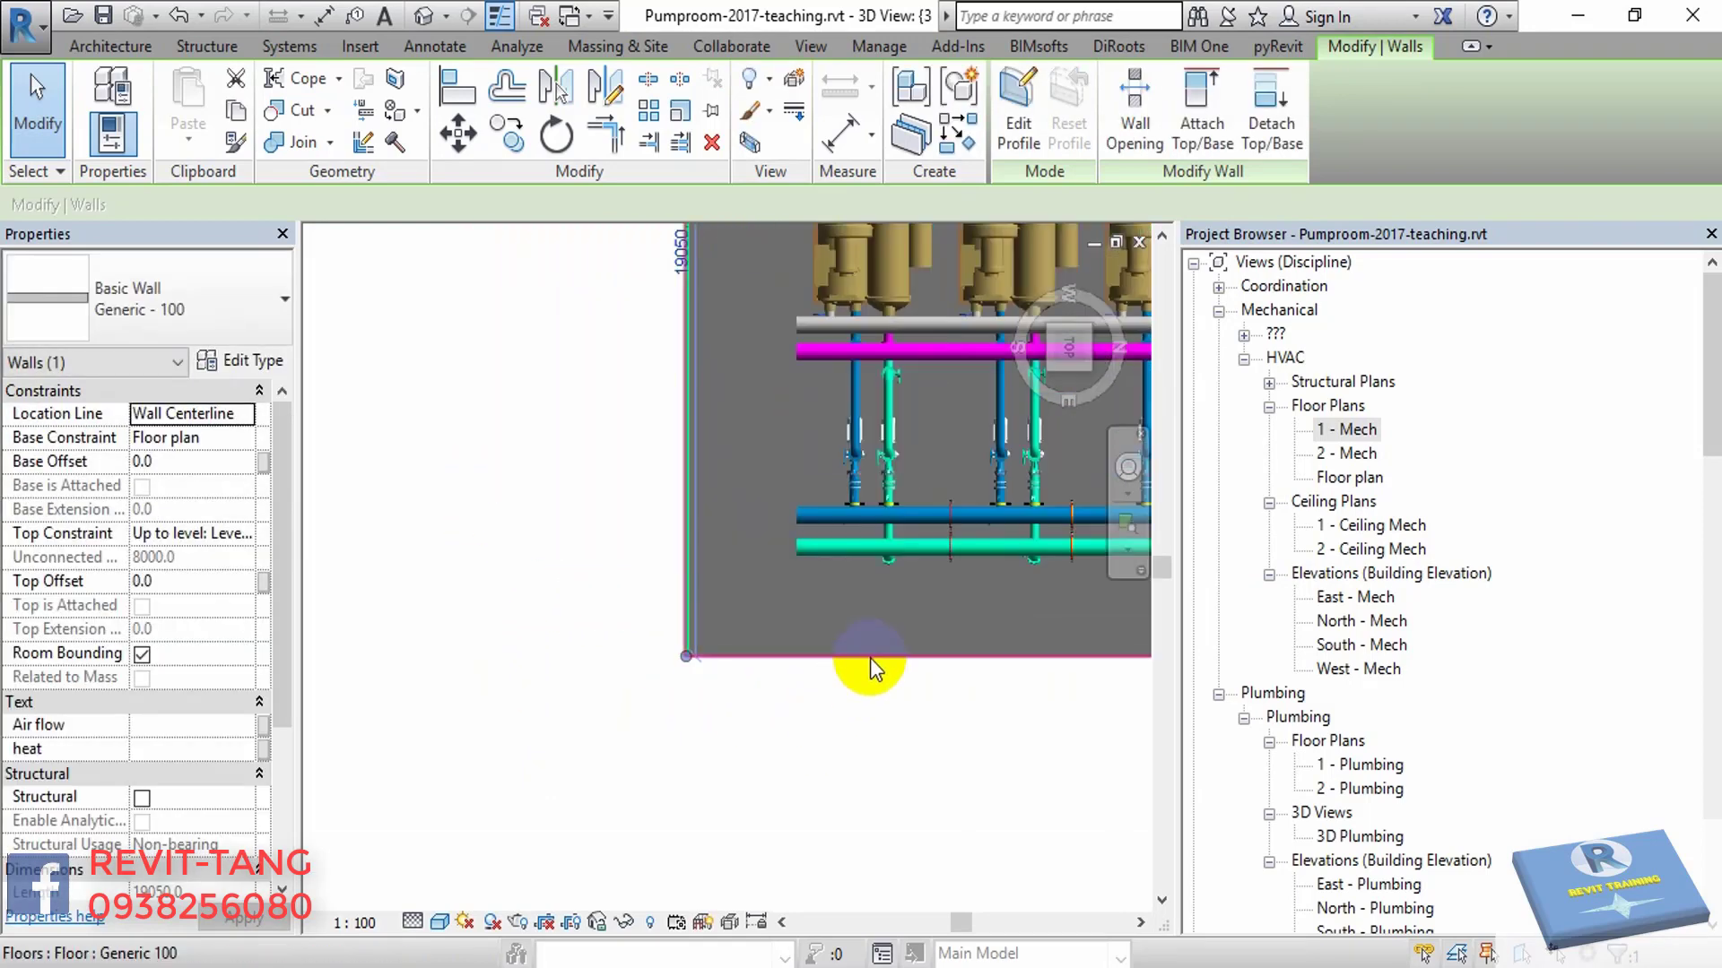
{"action": "middle_click_drag", "start_coordinate": [869, 667], "coordinate": [963, 610], "text": "shift"}
{"action": "key", "text": "Escape"}
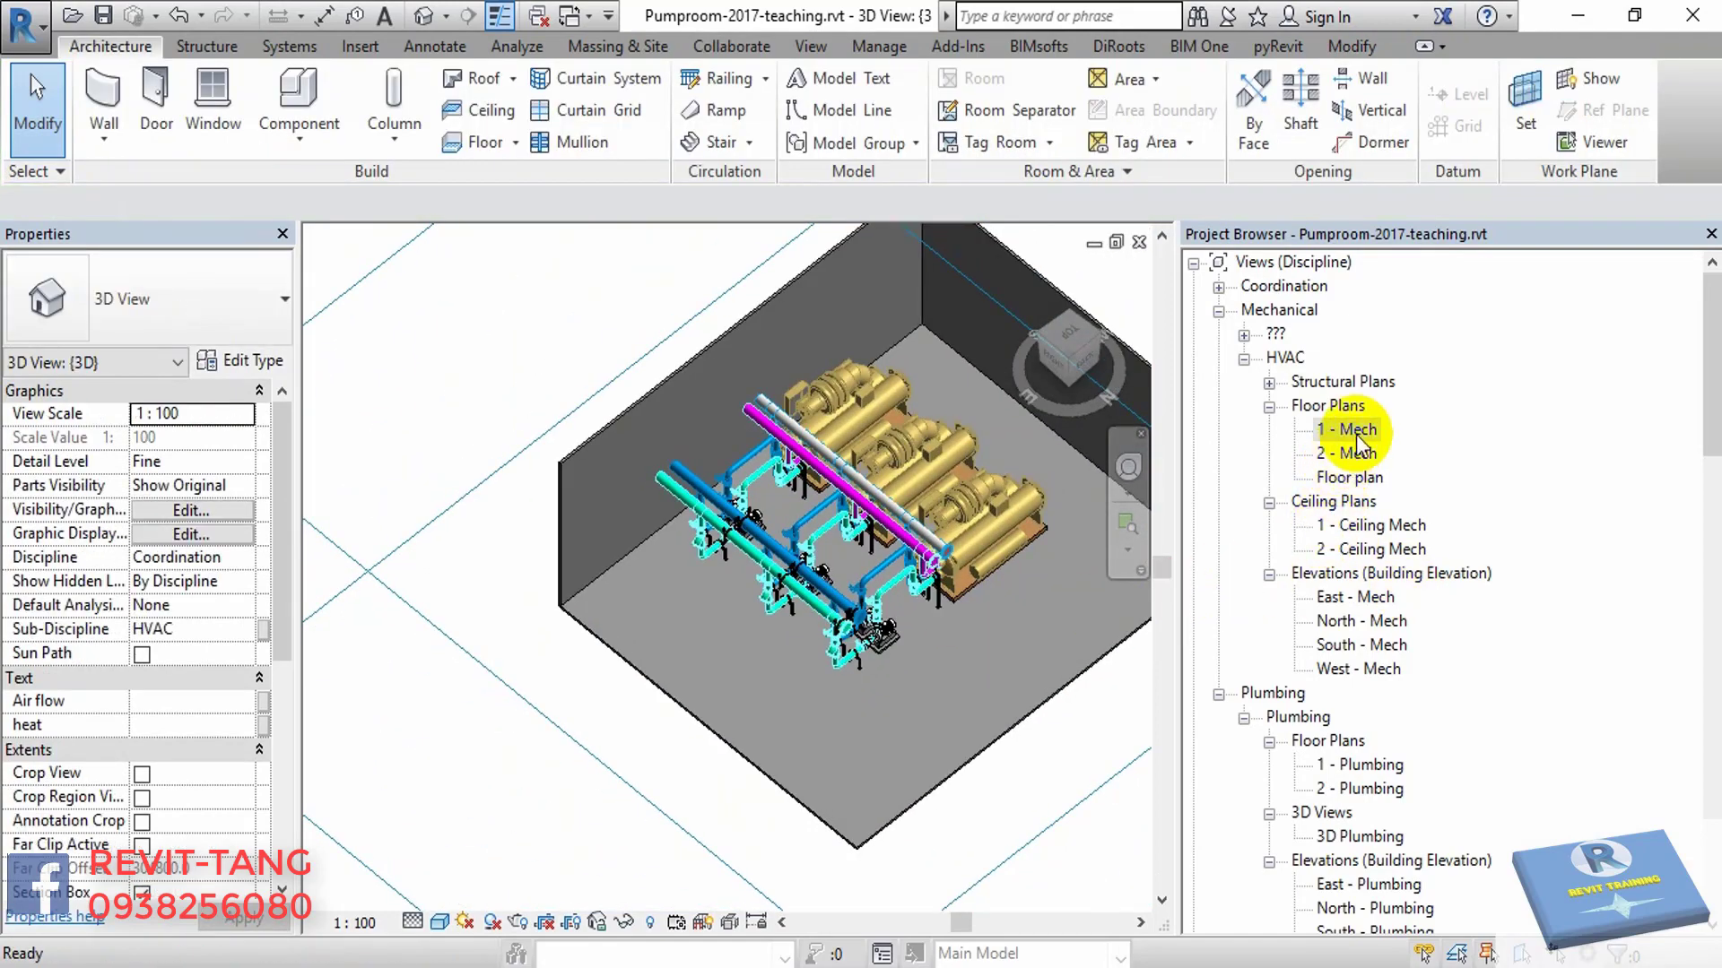
- Open the 1 - Mech floor plan and centre the equipment
{"action": "double_click", "coordinate": [1358, 432]}
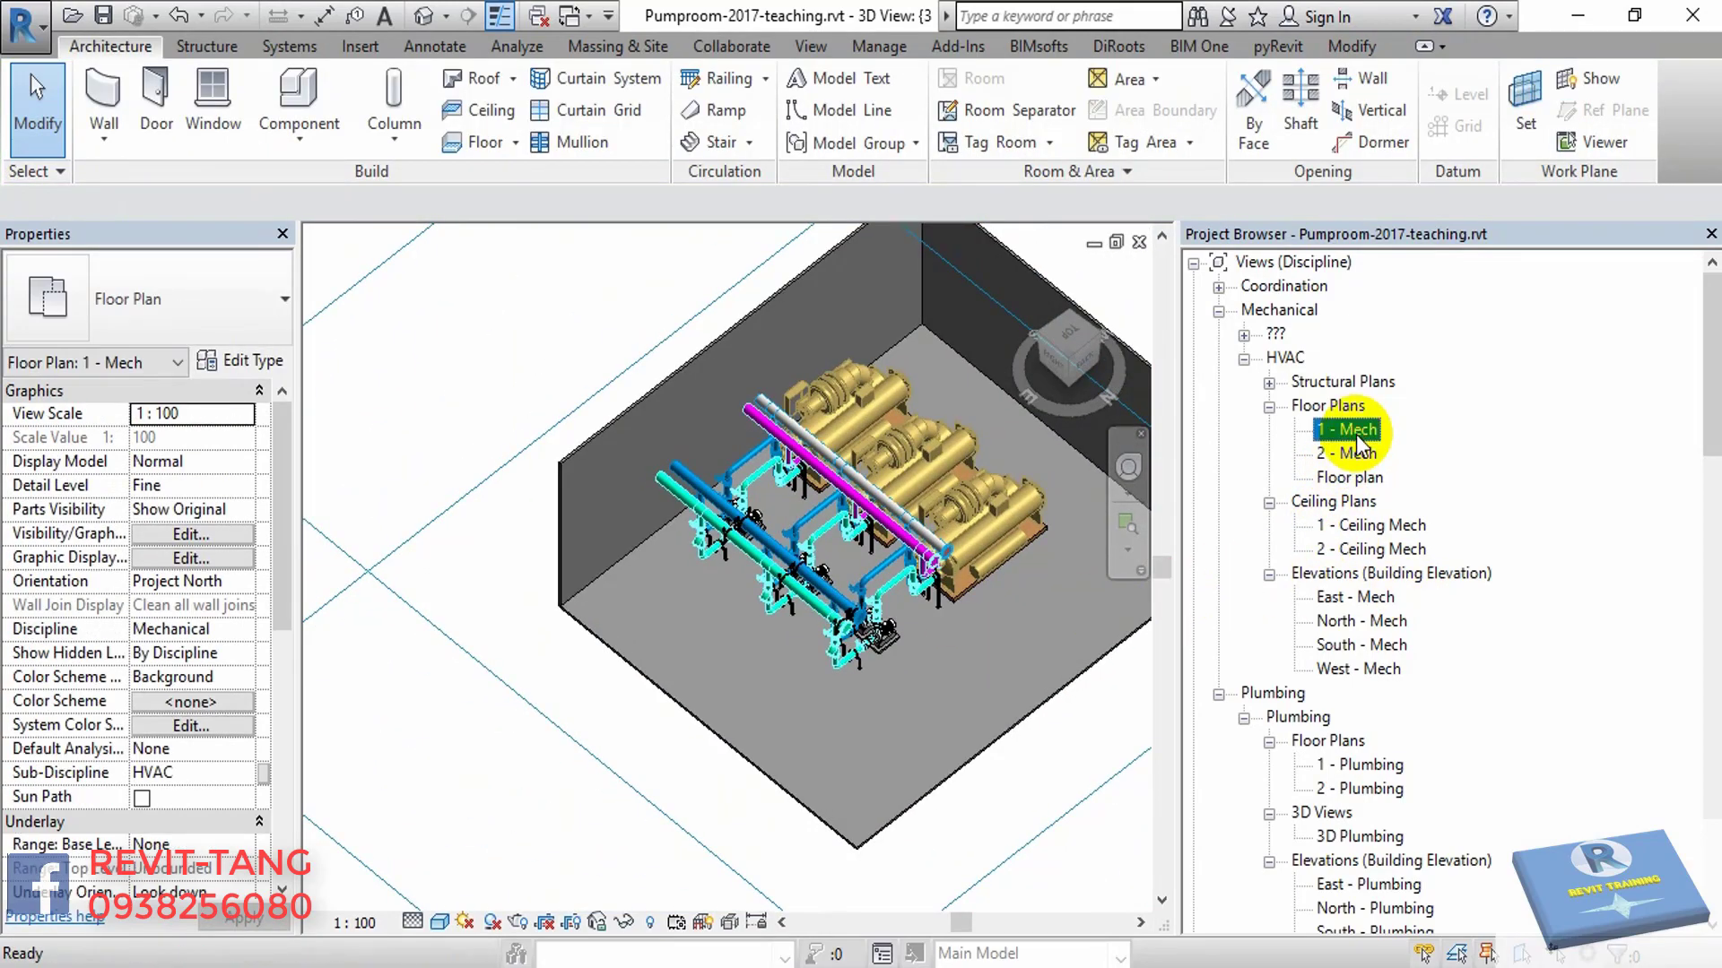
{"action": "key", "text": "ctrl+Tab"}
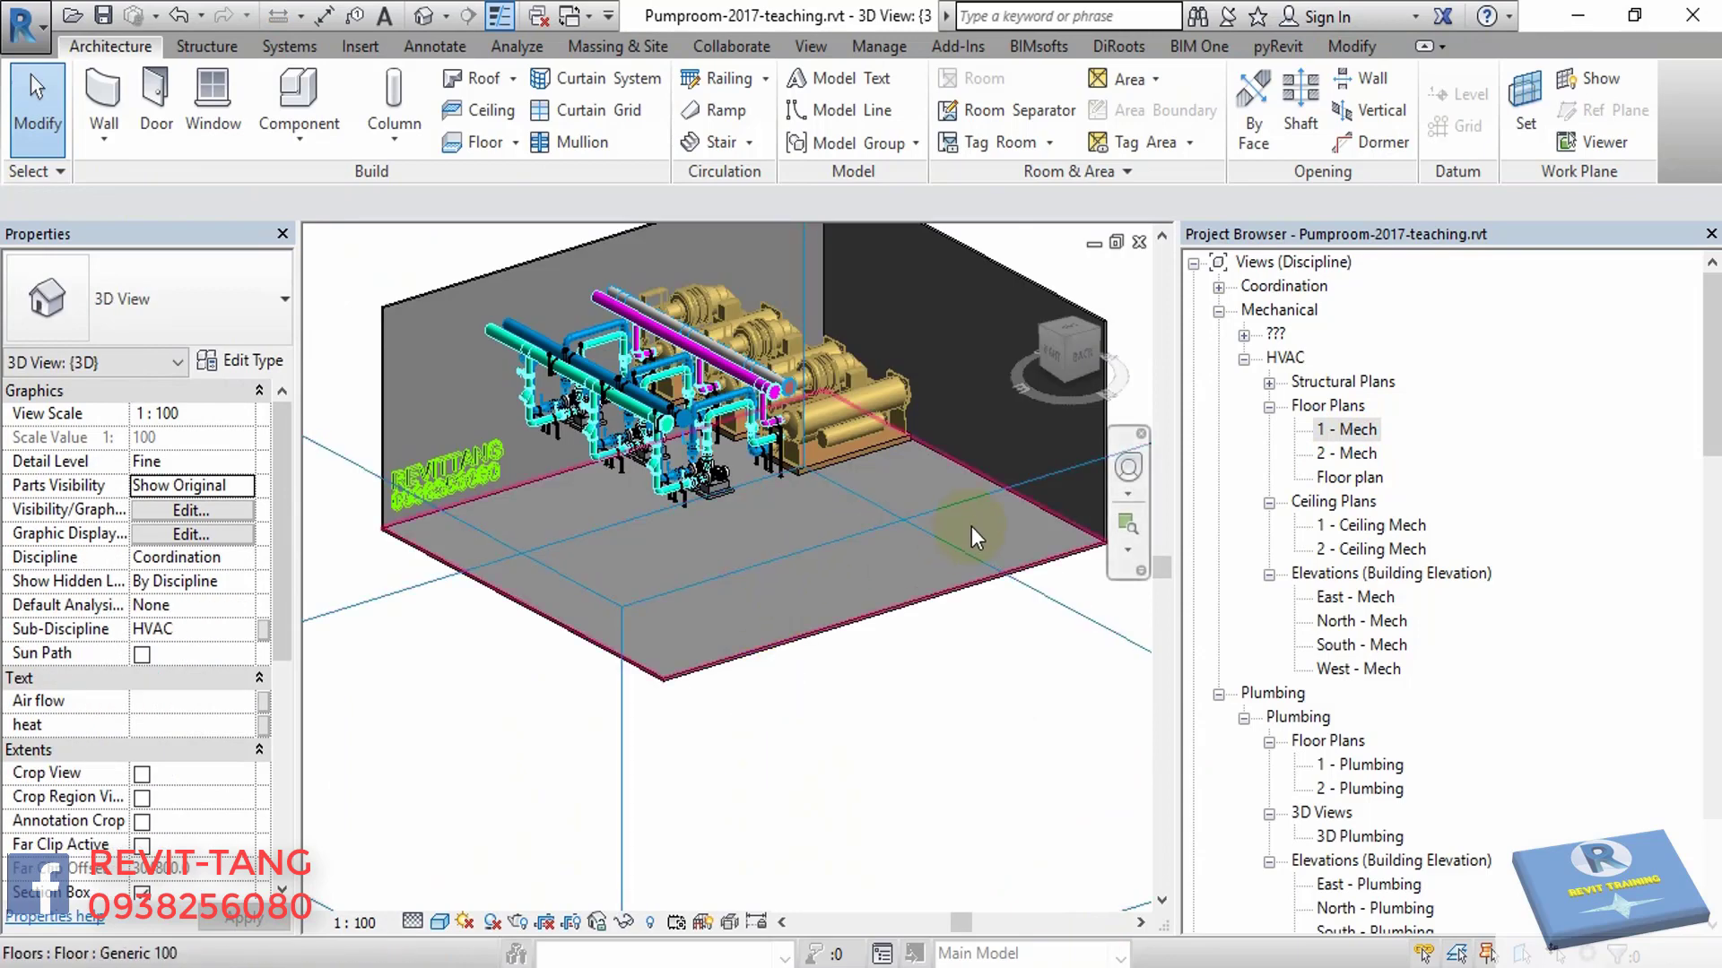
{"action": "double_click", "coordinate": [1349, 431]}
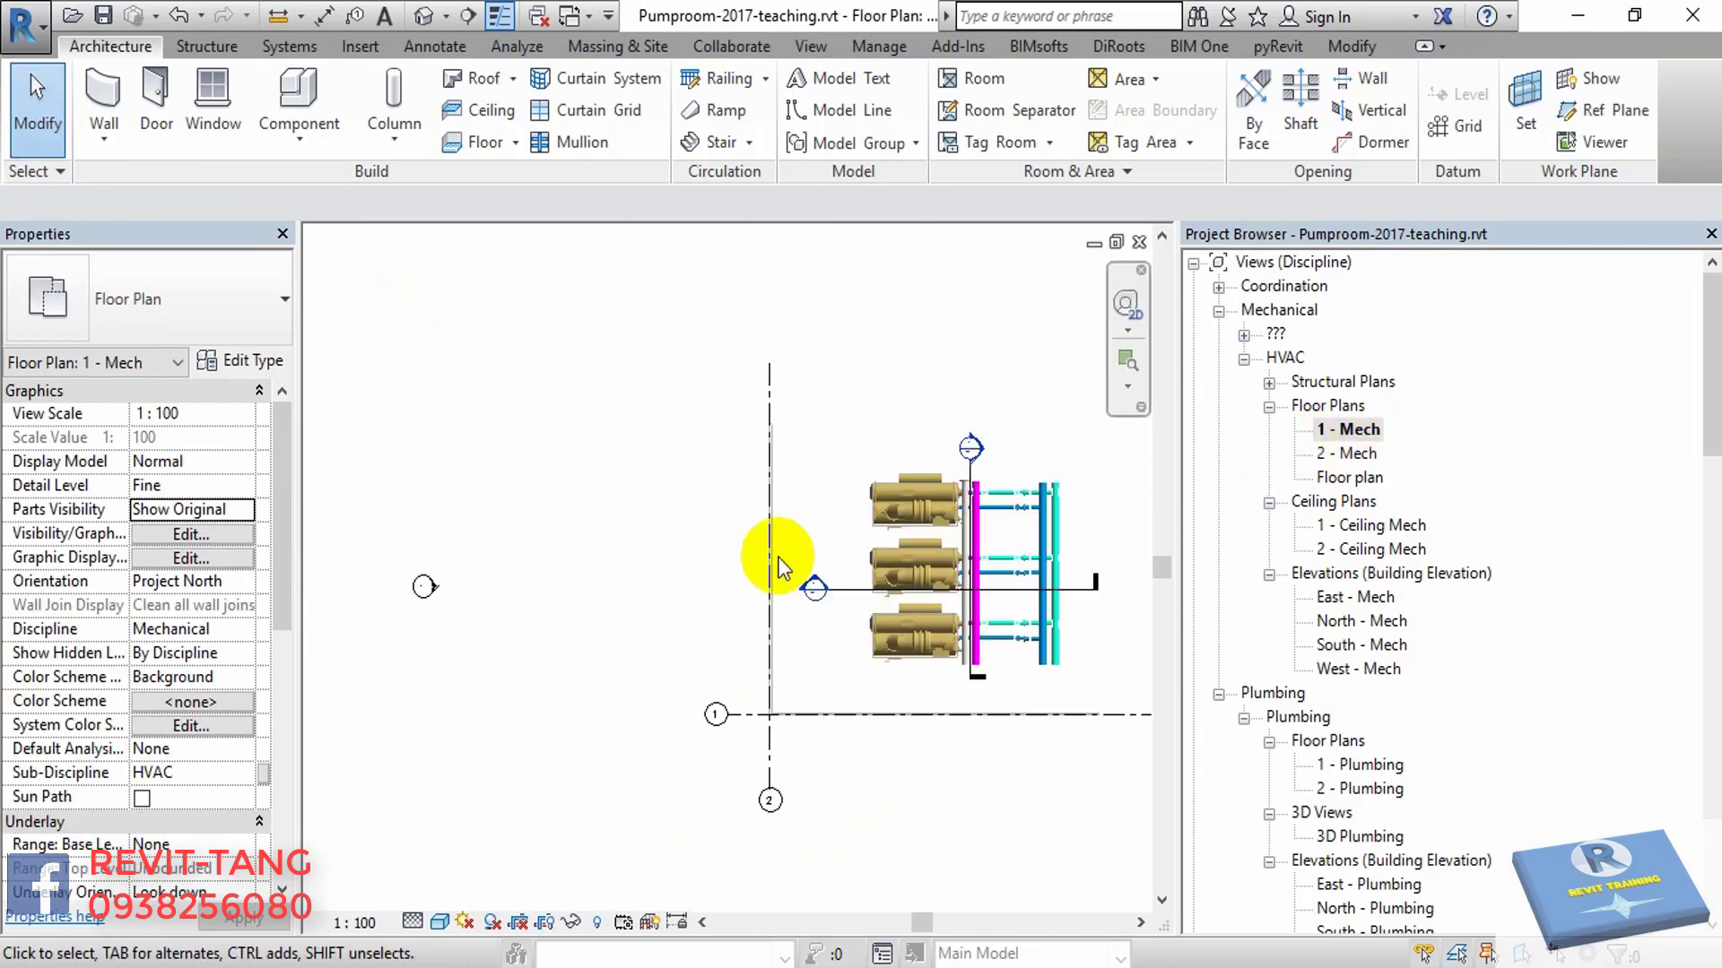
{"action": "mouse_move", "coordinate": [771, 574]}
{"action": "middle_mouse_down"}
{"action": "mouse_move", "coordinate": [780, 637]}
{"action": "mouse_move", "coordinate": [745, 578]}
{"action": "middle_mouse_up"}
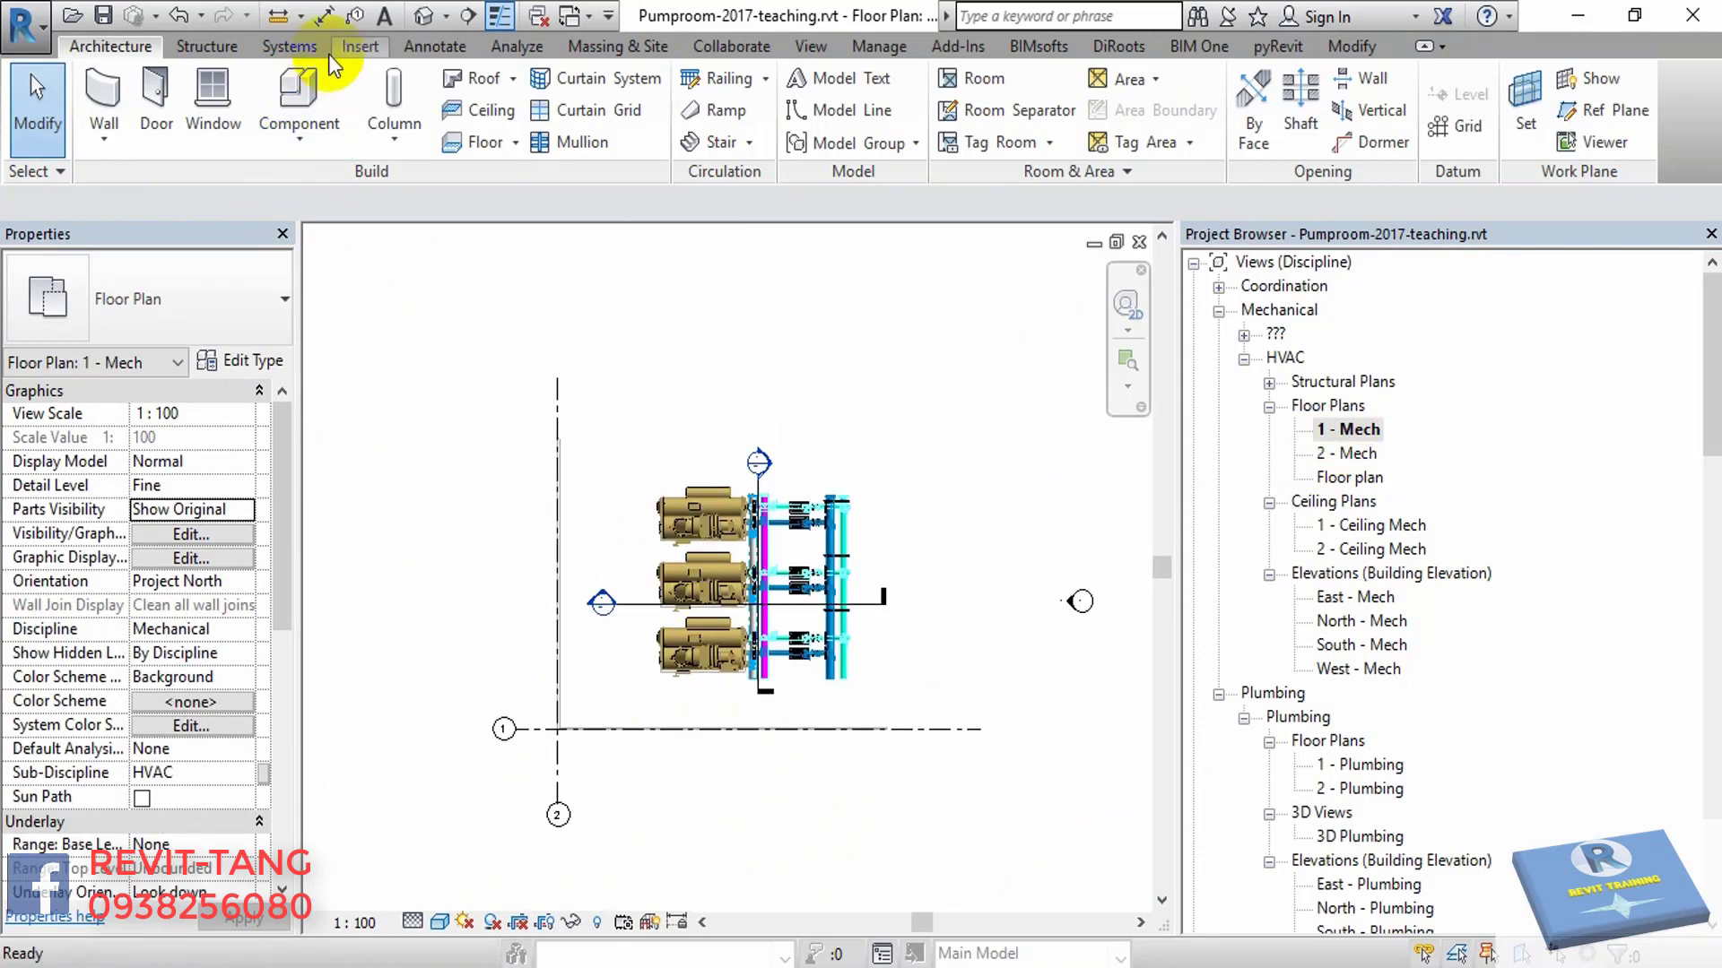
- Link Floor plan_Pump.dwg into 1 - Mech with Black and White colours and millimeter units
{"action": "left_click", "coordinate": [358, 48]}
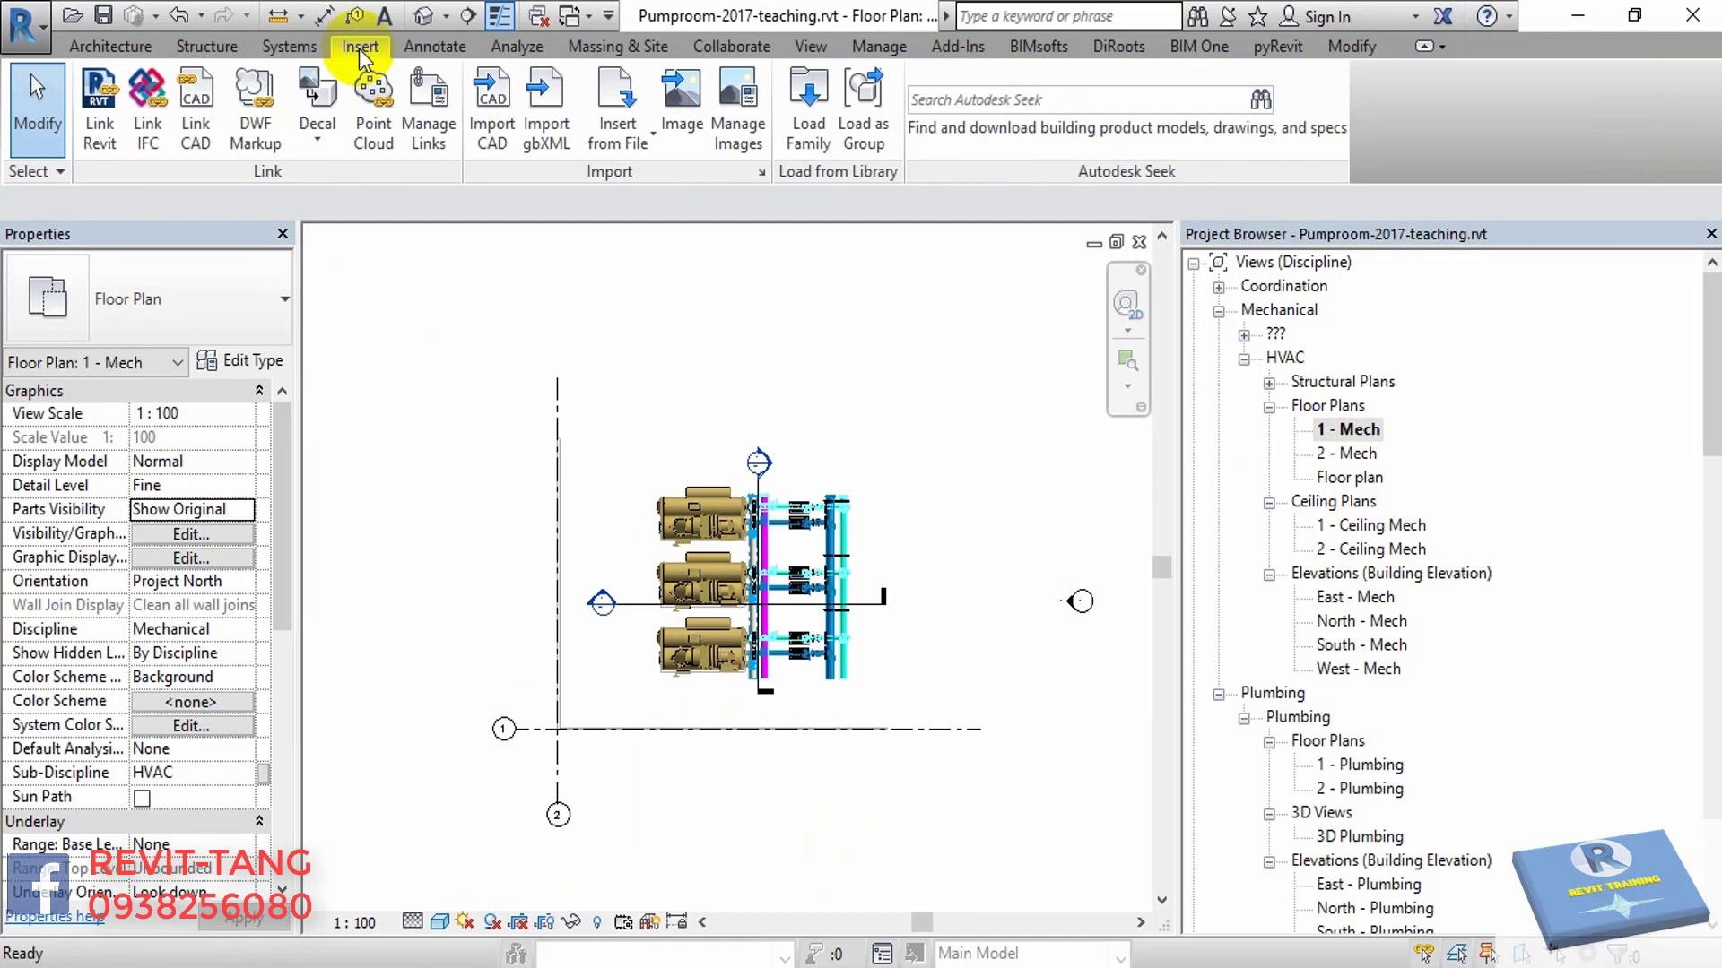
{"action": "left_click", "coordinate": [197, 135]}
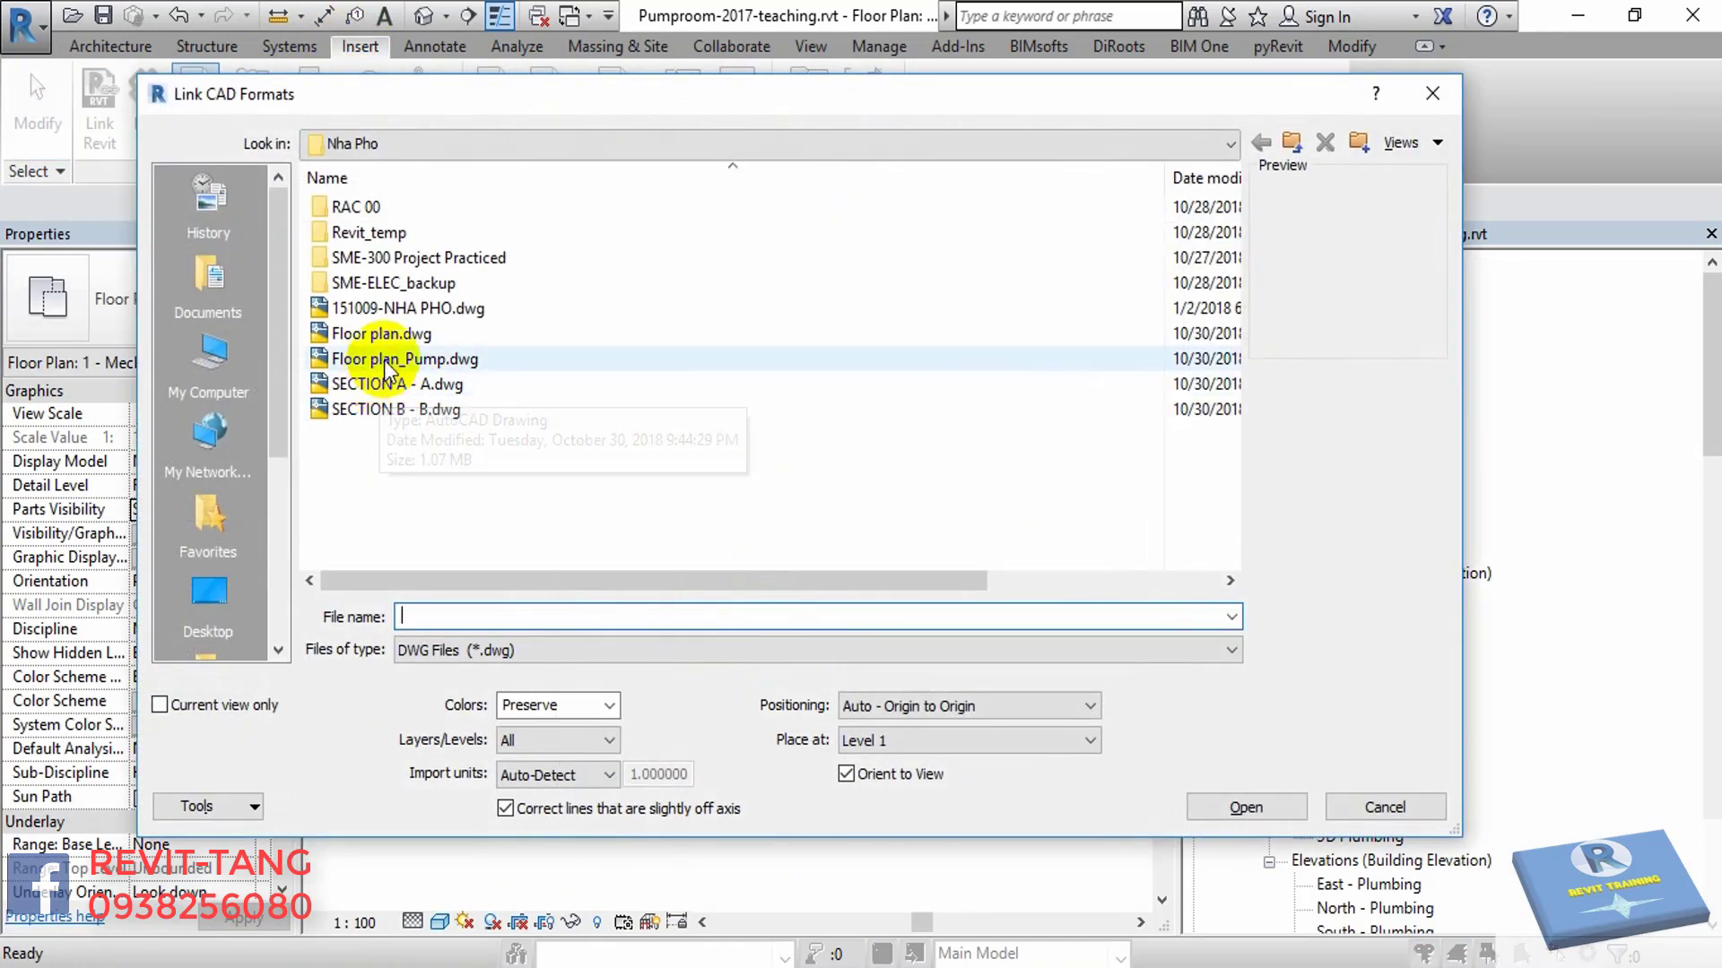
{"action": "left_click", "coordinate": [389, 360]}
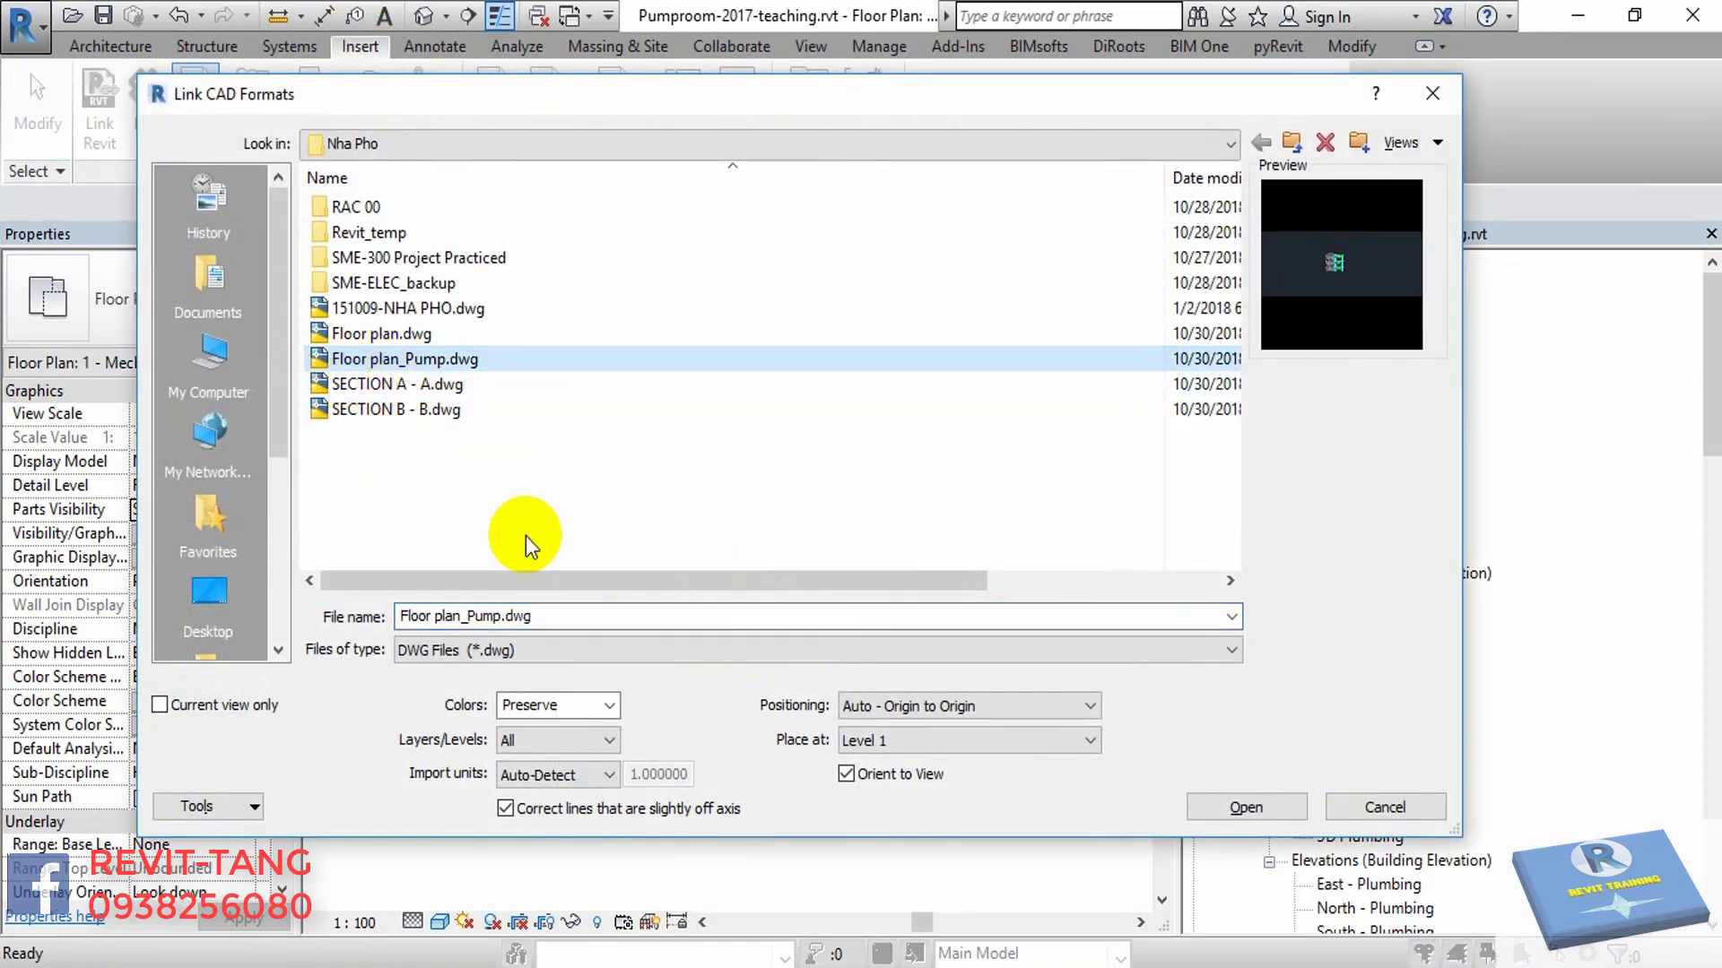
{"action": "left_click", "coordinate": [607, 707]}
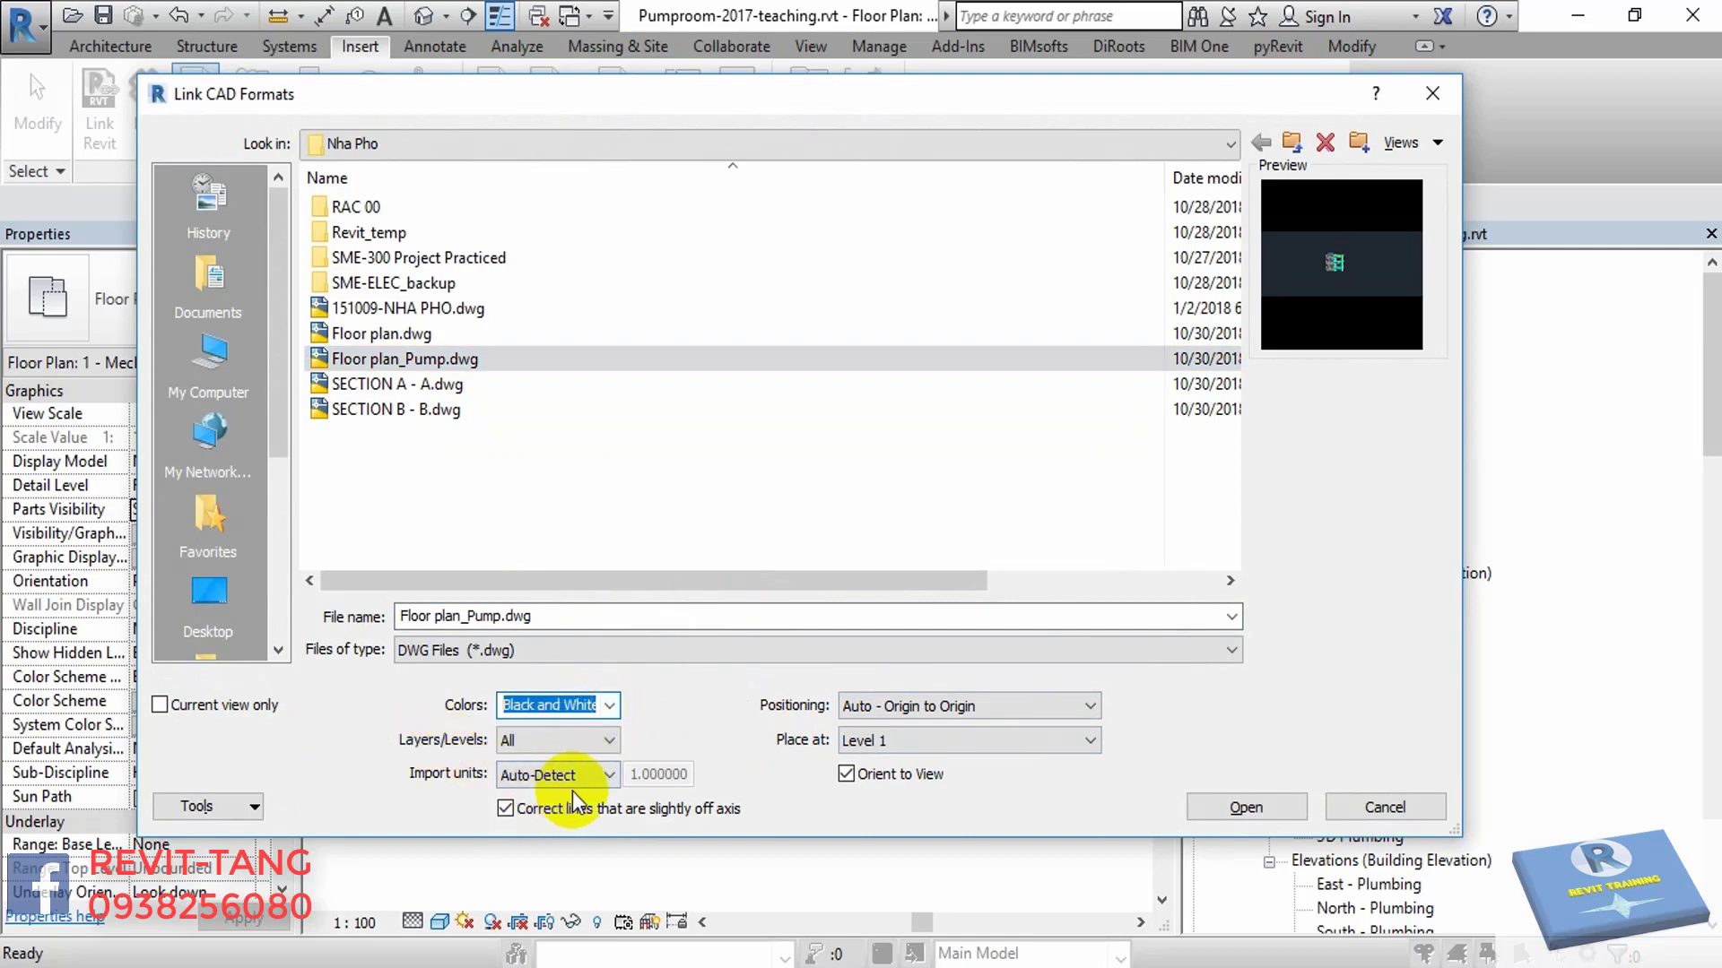
{"action": "left_click", "coordinate": [572, 779]}
{"action": "left_click", "coordinate": [543, 903]}
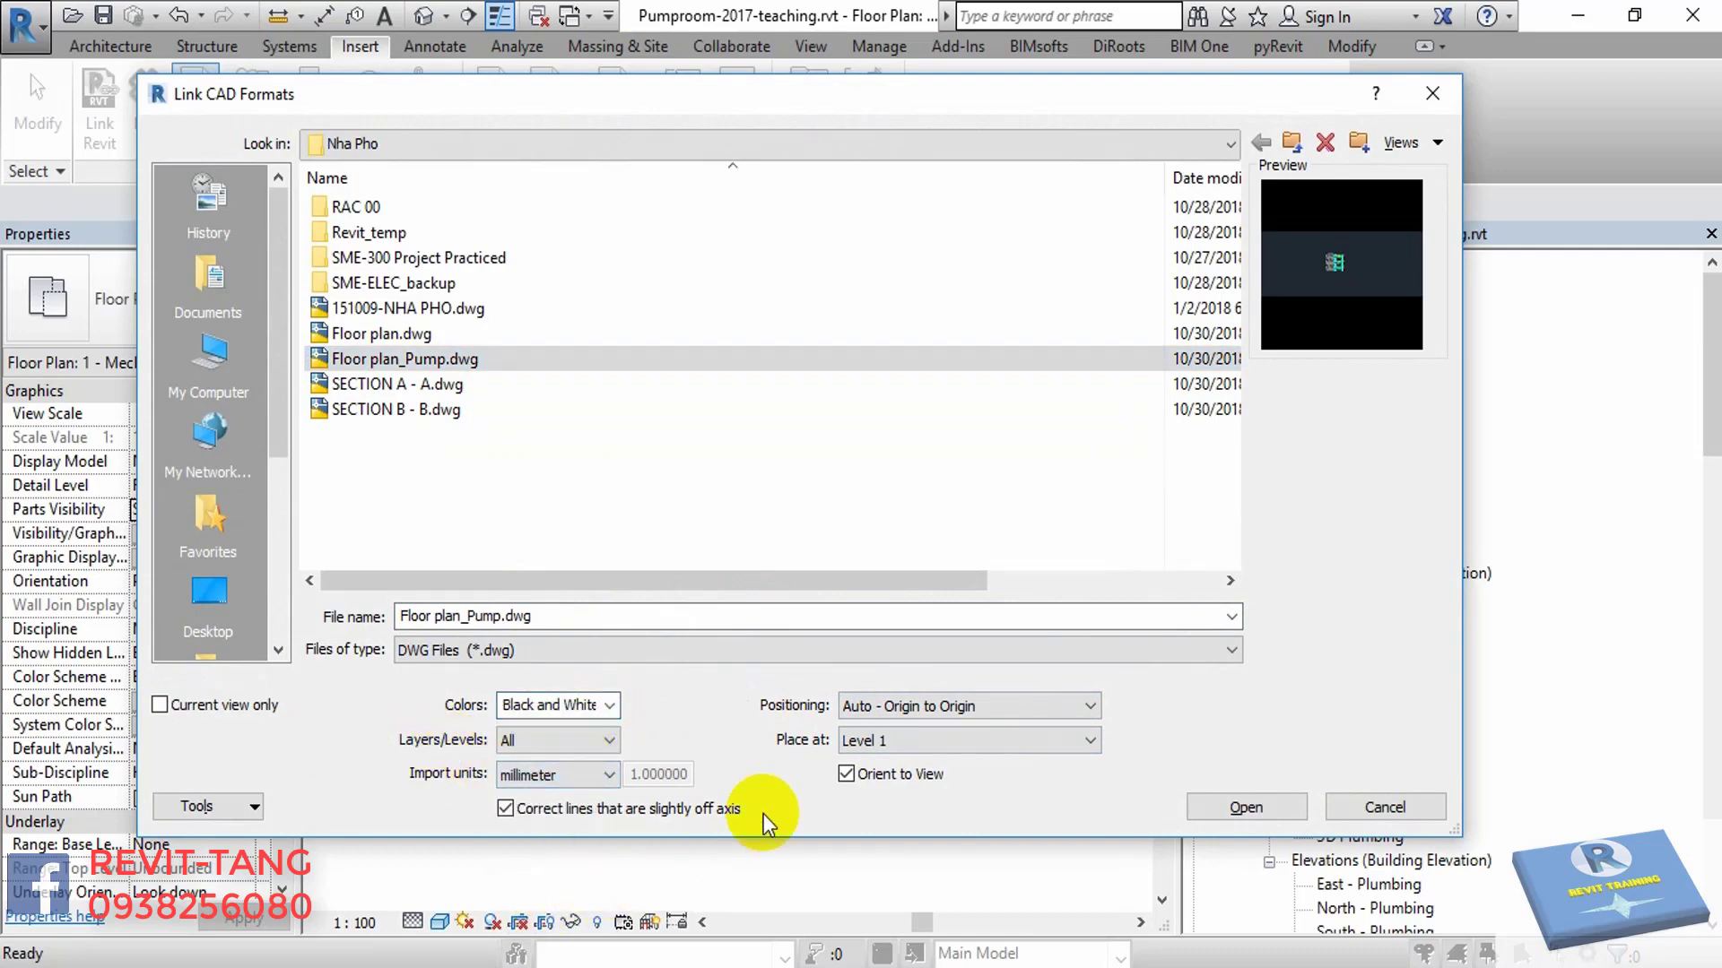
{"action": "left_click", "coordinate": [1227, 811]}
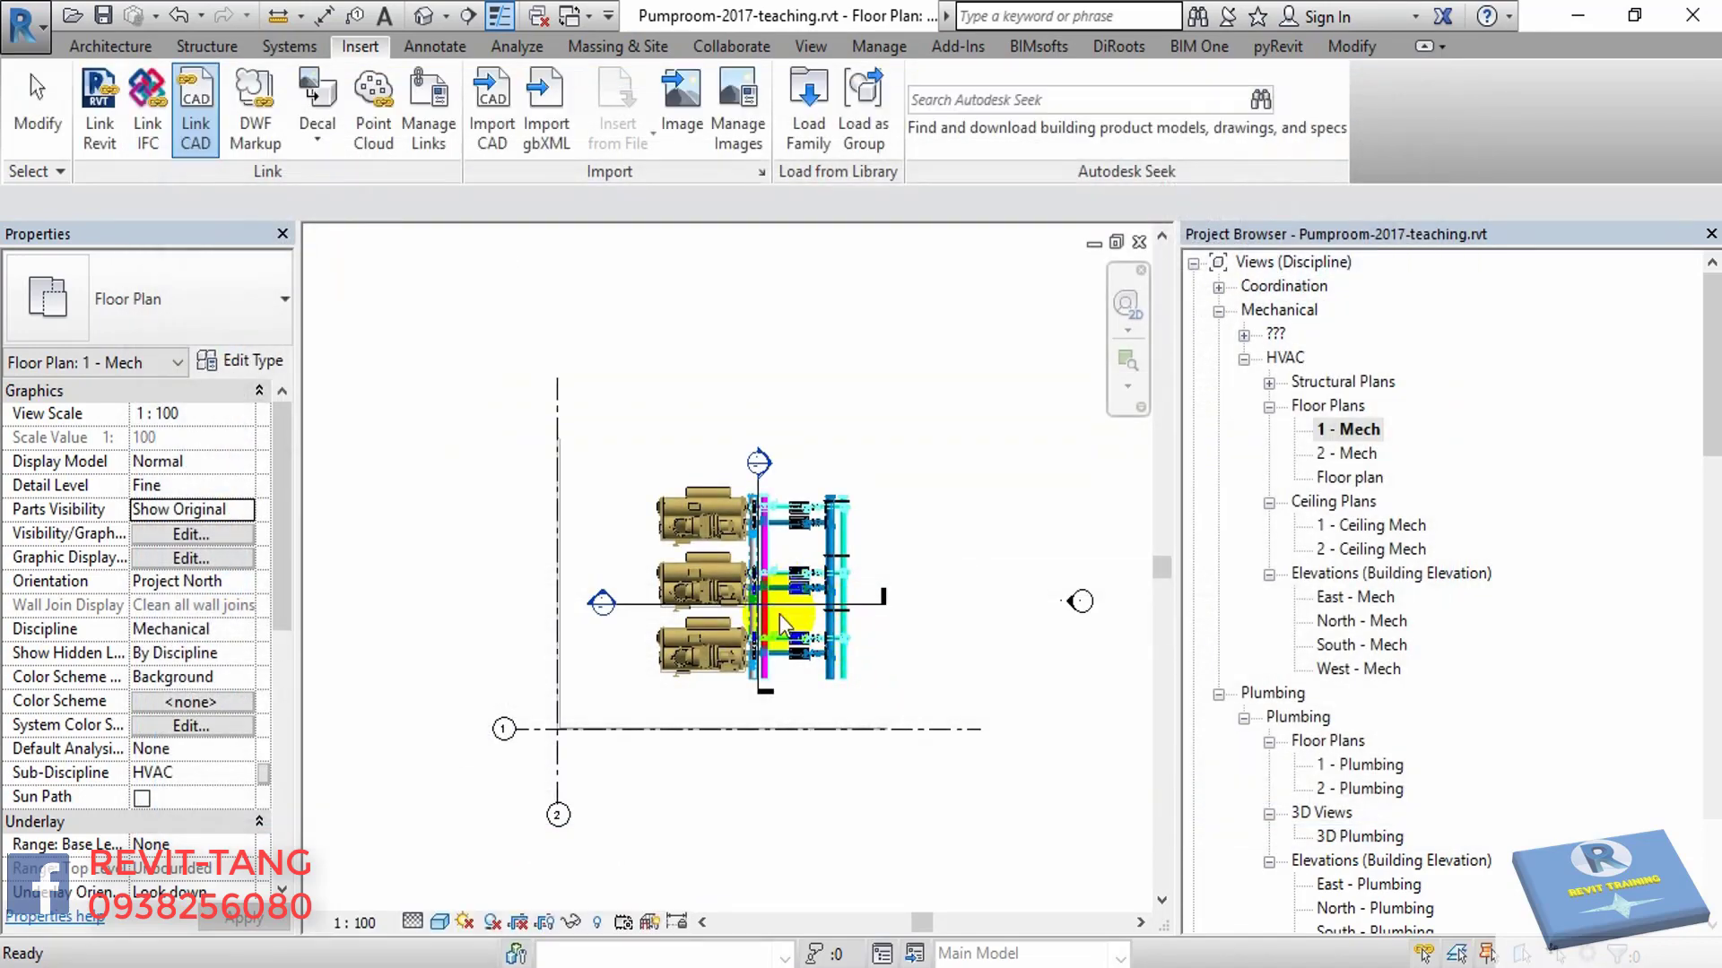
- Select the chiller's plinth floor and check the pump room in the default 3D view
{"action": "scroll", "coordinate": [745, 678], "scroll_direction": "up", "scroll_amount": 5}
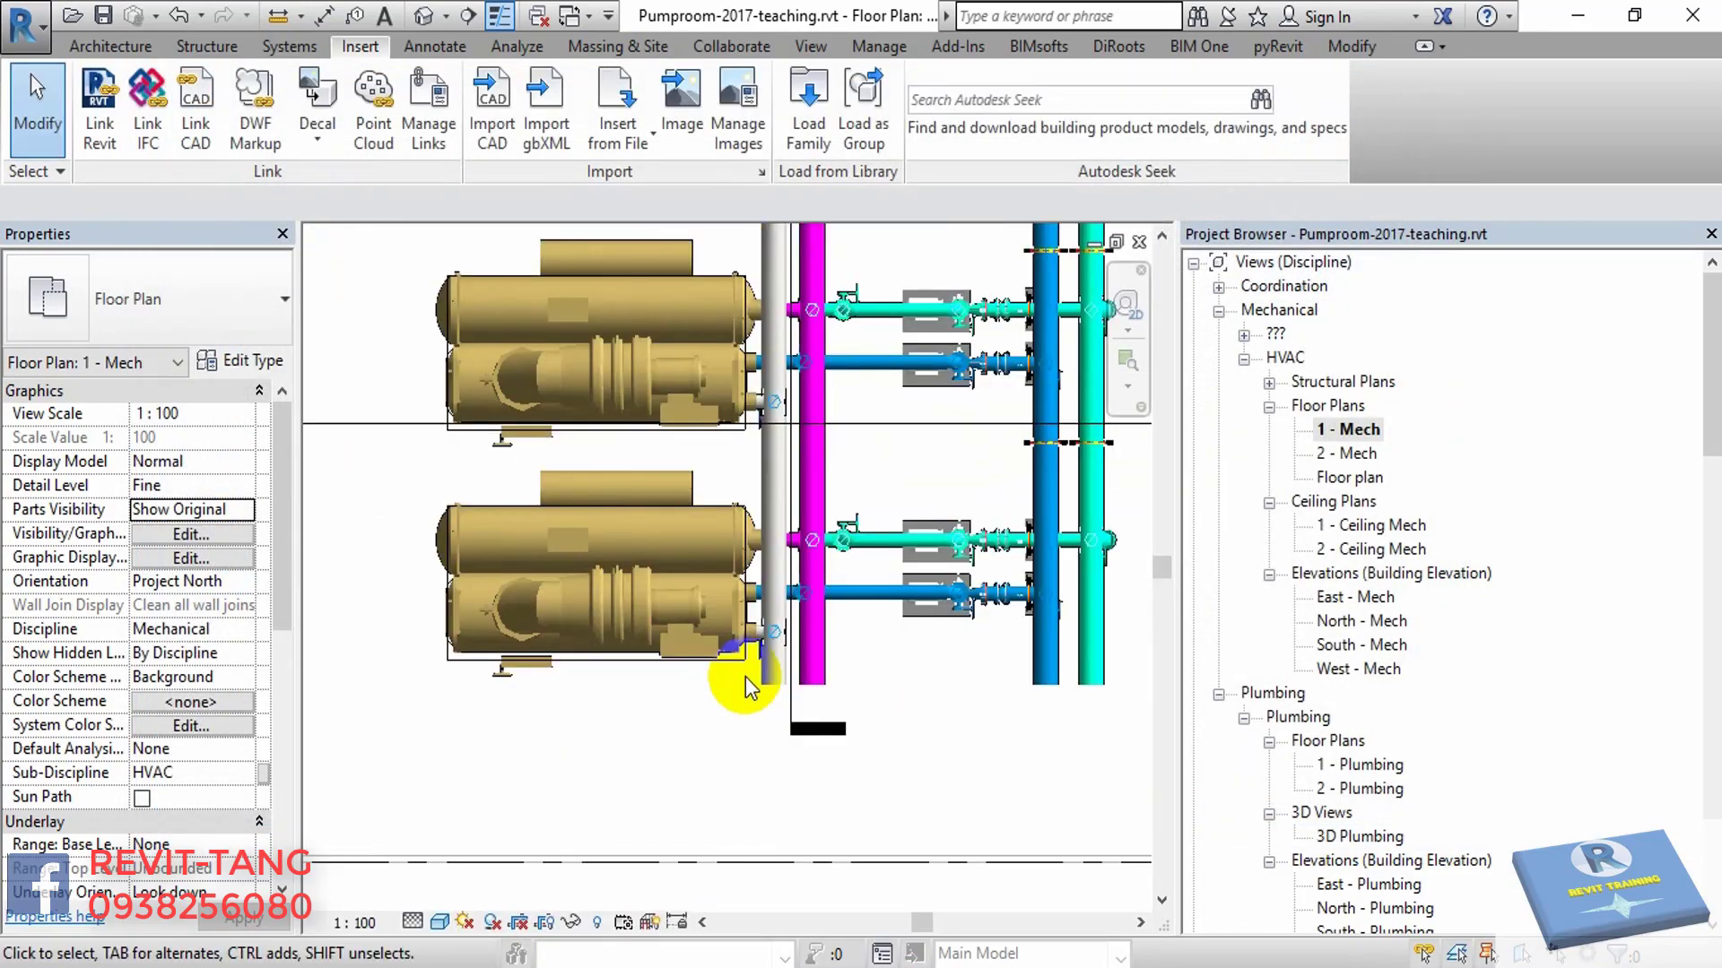
{"action": "scroll", "coordinate": [745, 675], "scroll_direction": "up", "scroll_amount": 2}
{"action": "left_click", "coordinate": [744, 674]}
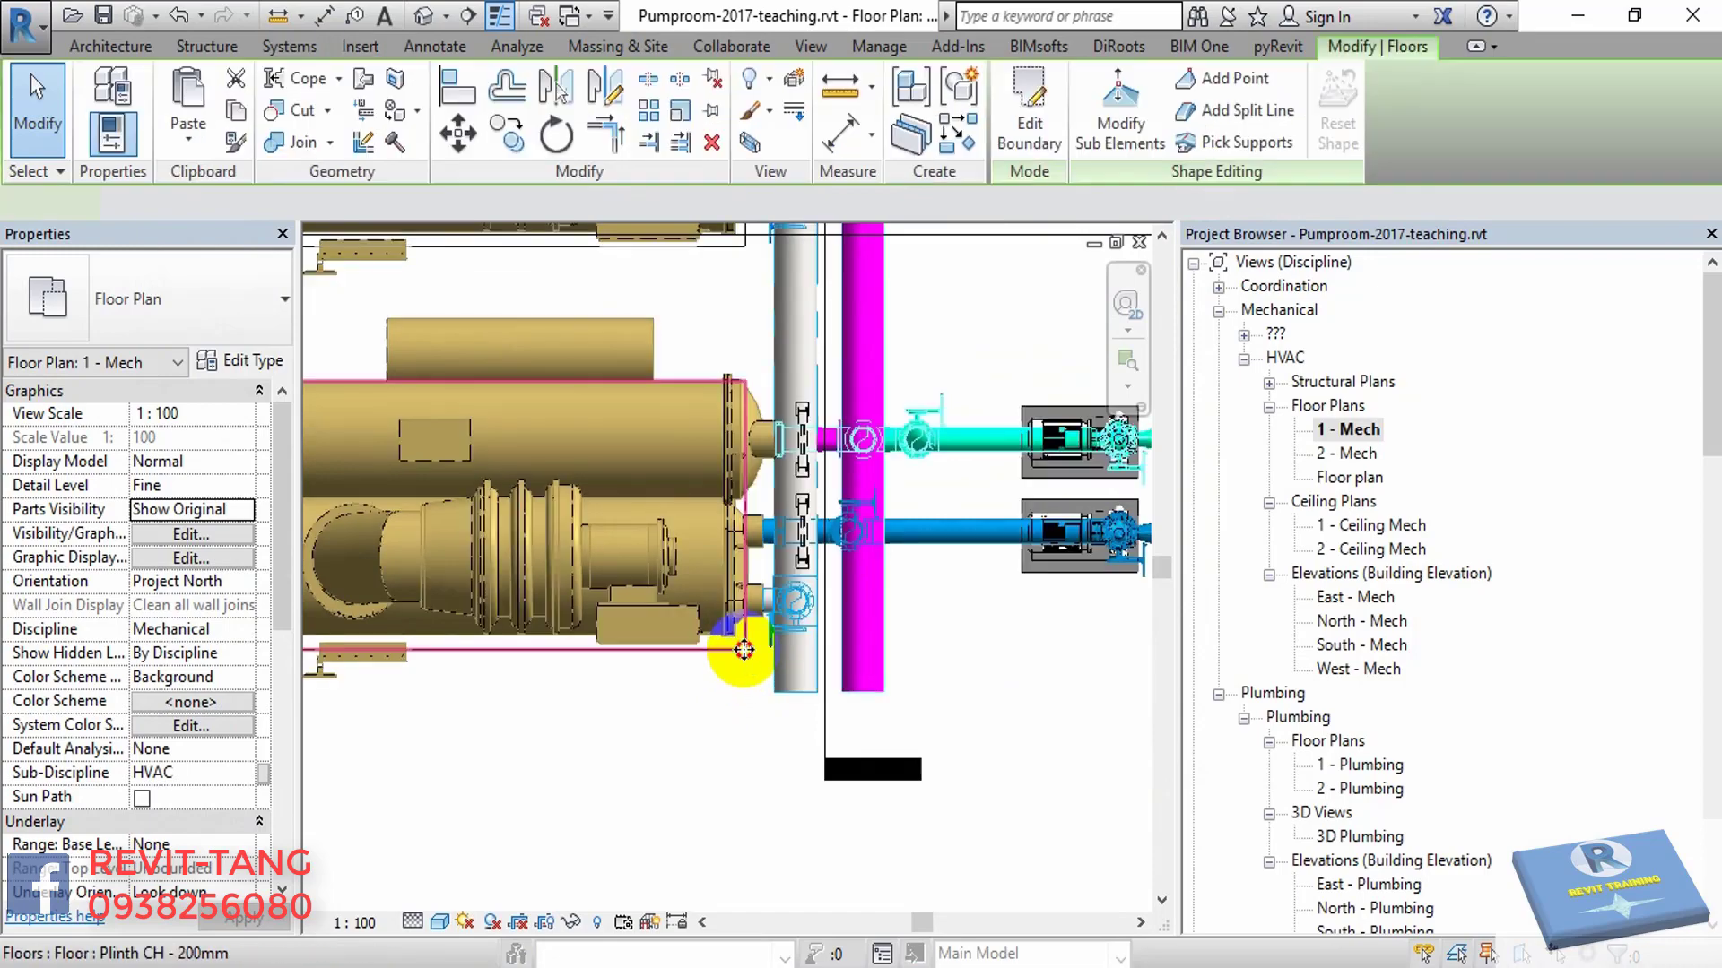
{"action": "scroll", "coordinate": [743, 655], "scroll_direction": "up", "scroll_amount": 2}
{"action": "scroll", "coordinate": [744, 650], "scroll_direction": "down", "scroll_amount": 3}
{"action": "left_click", "coordinate": [420, 18]}
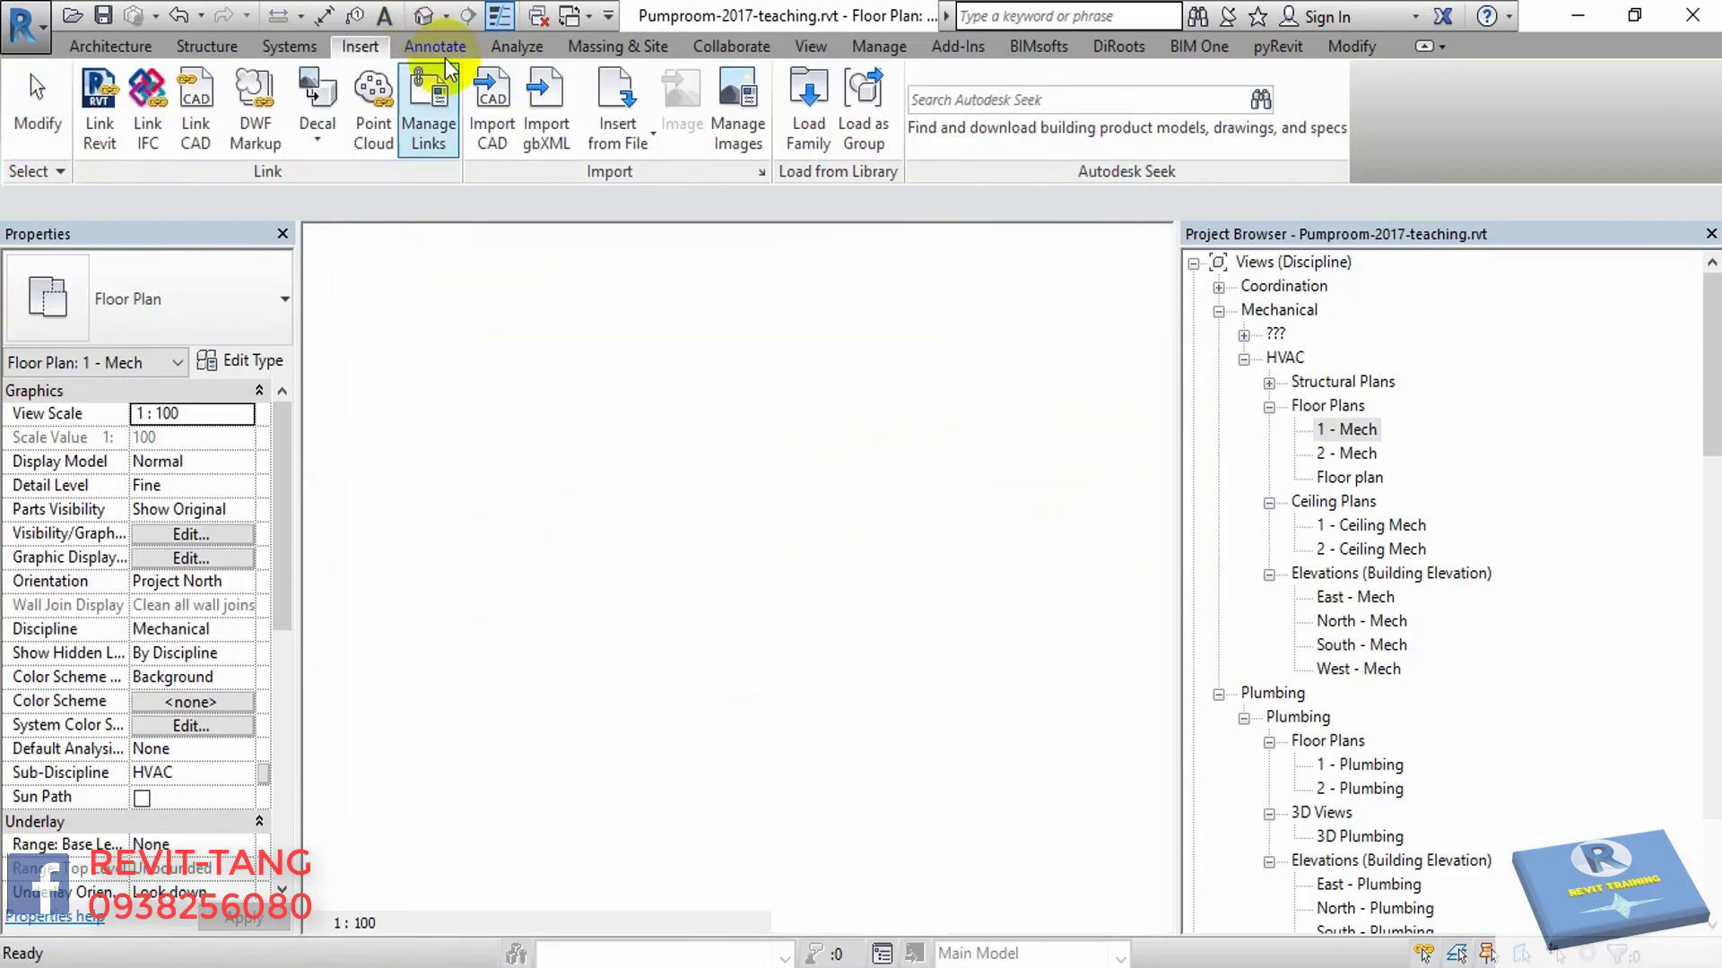
{"action": "middle_click_drag", "start_coordinate": [756, 520], "coordinate": [717, 529], "text": "shift"}
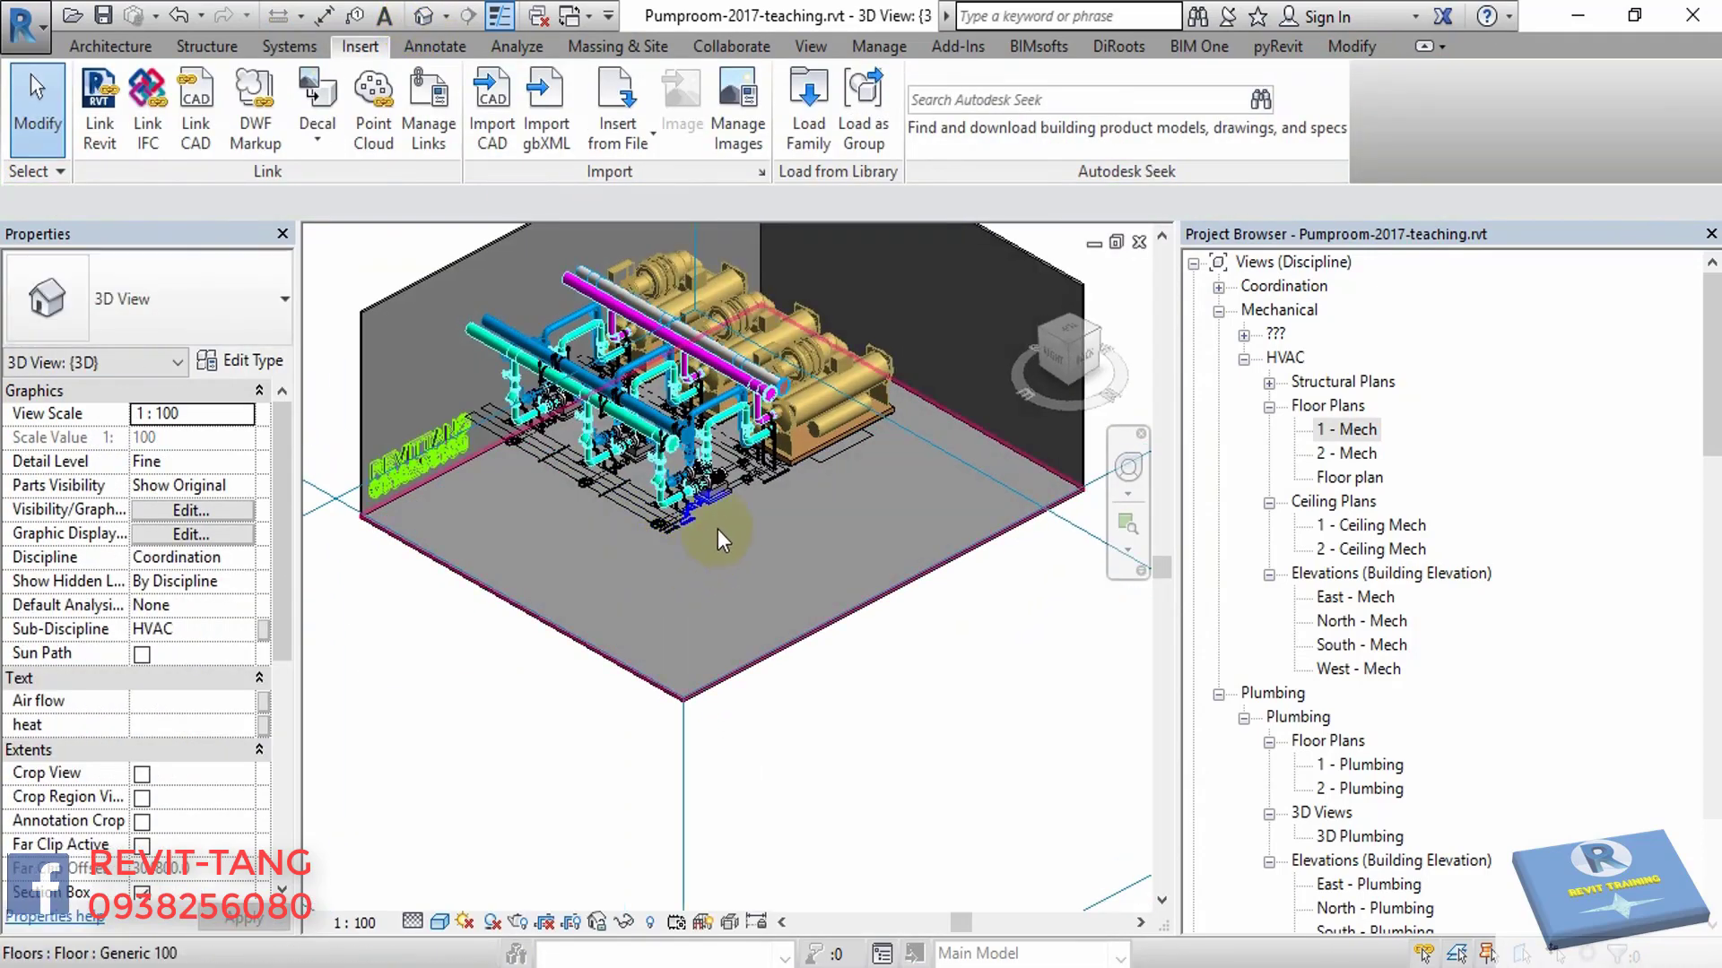
{"action": "key", "text": "ctrl+Tab"}
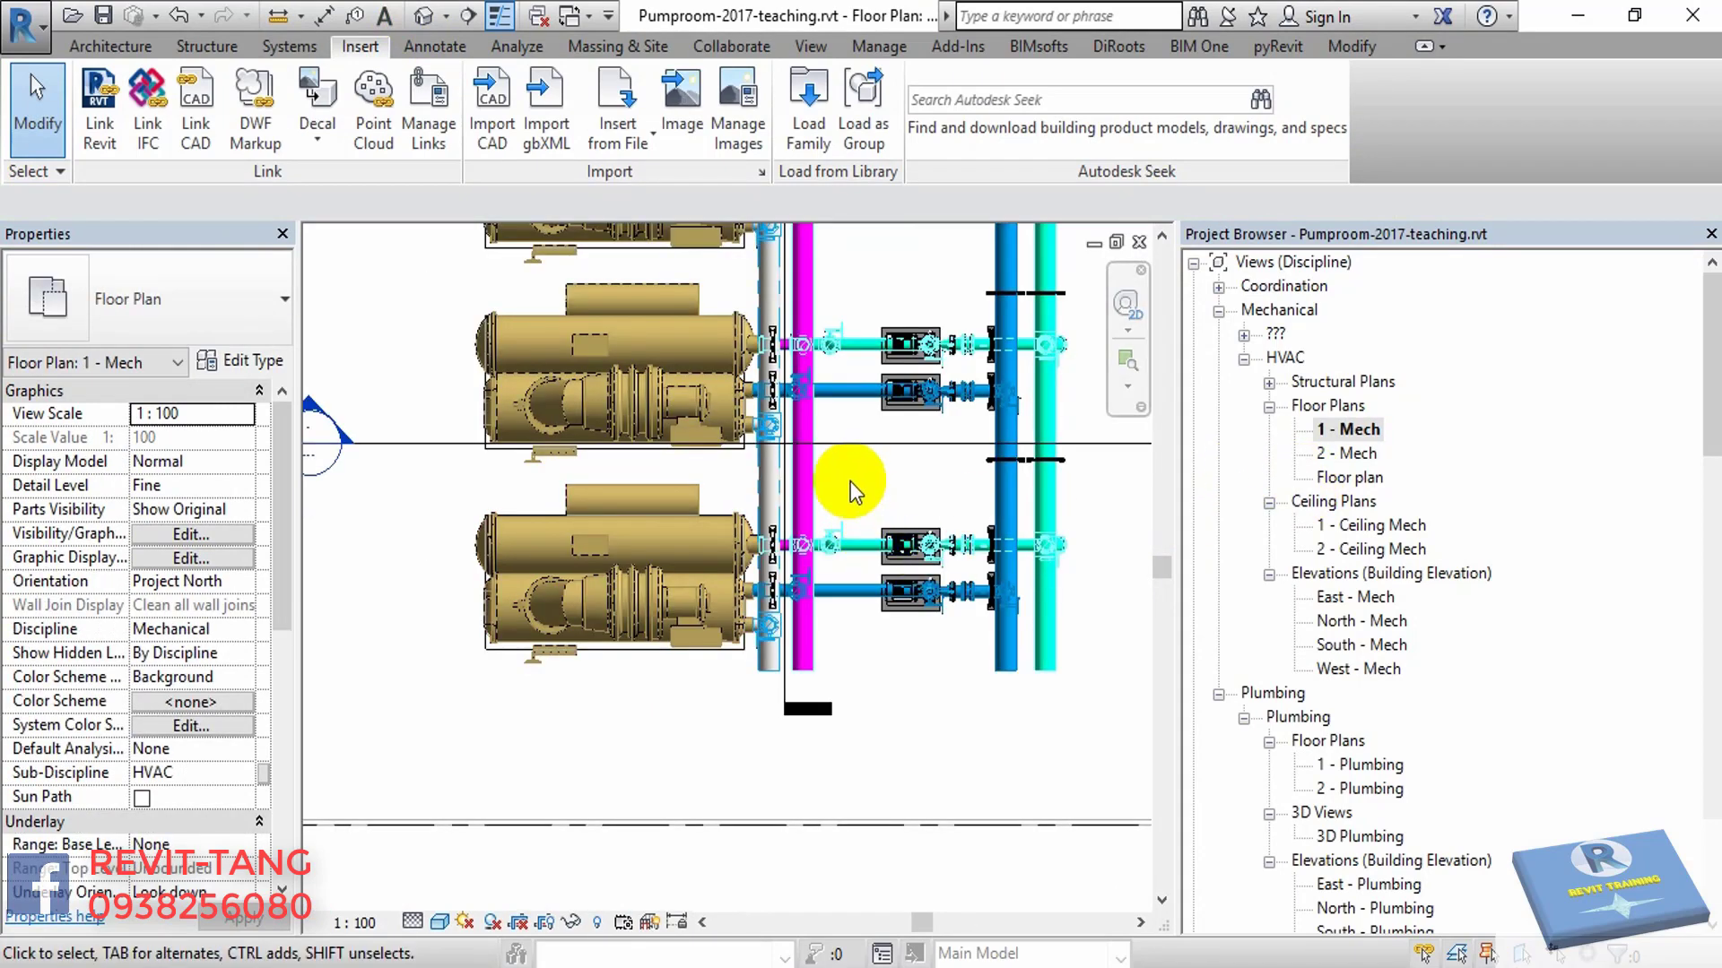
- Open SECTION A - A through Go to View on the section line
{"action": "left_click", "coordinate": [870, 451]}
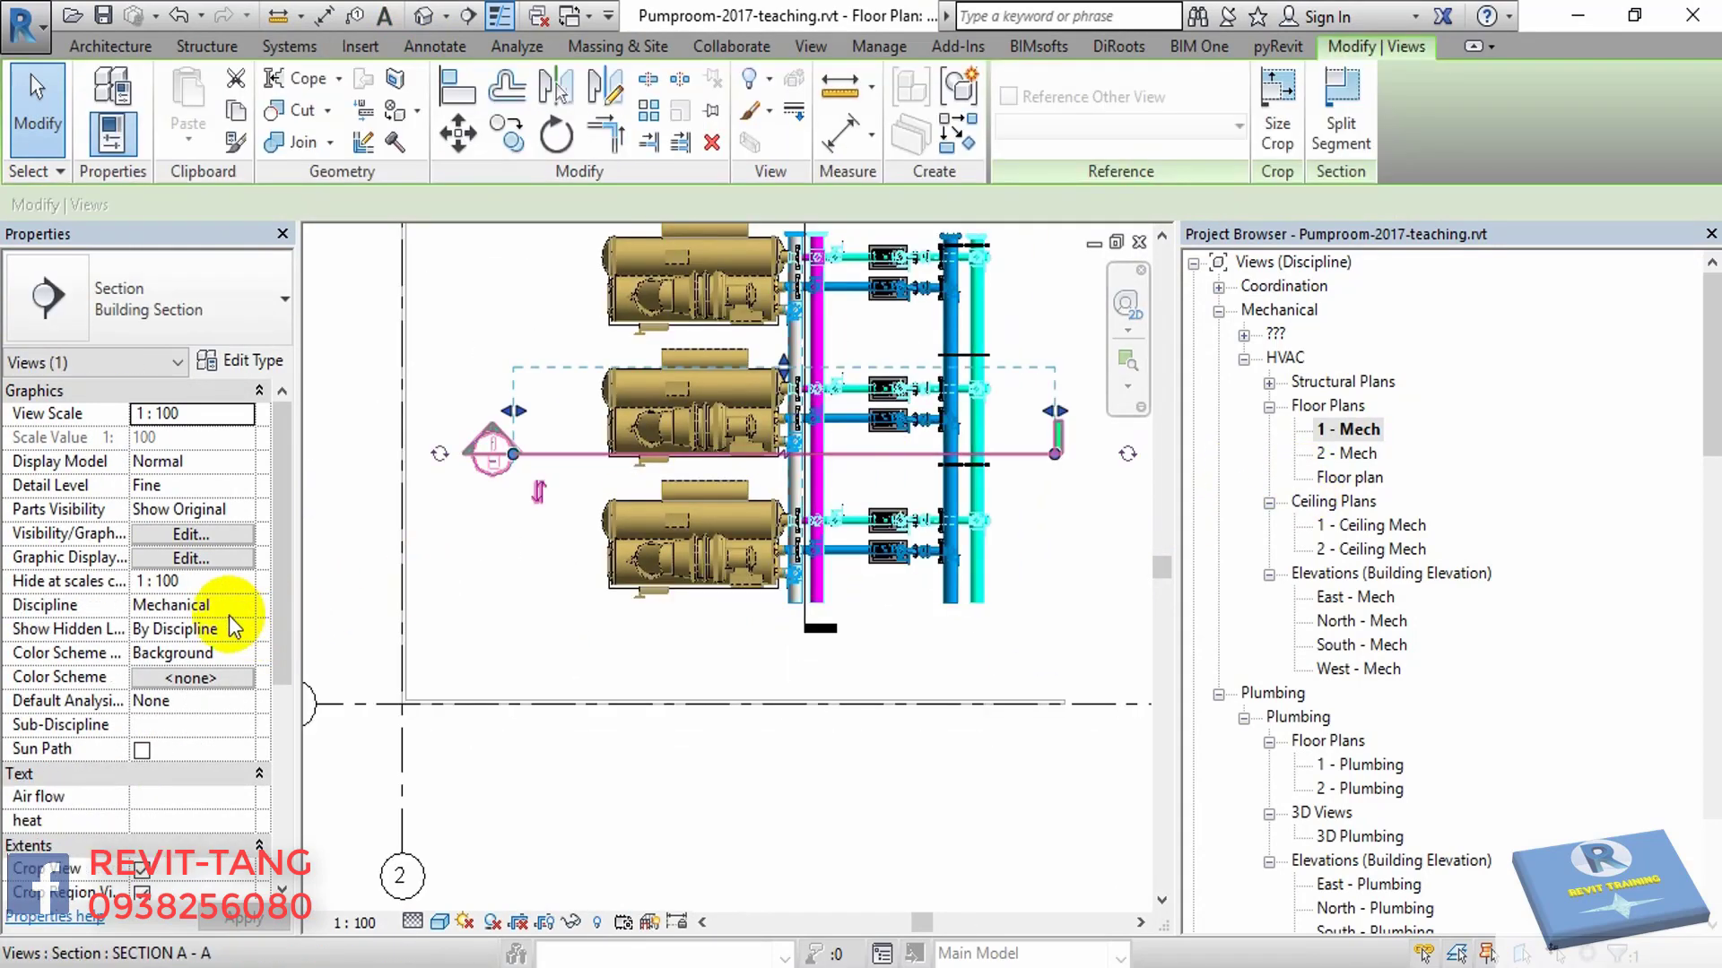
{"action": "scroll", "coordinate": [226, 618], "scroll_direction": "down", "scroll_amount": 5}
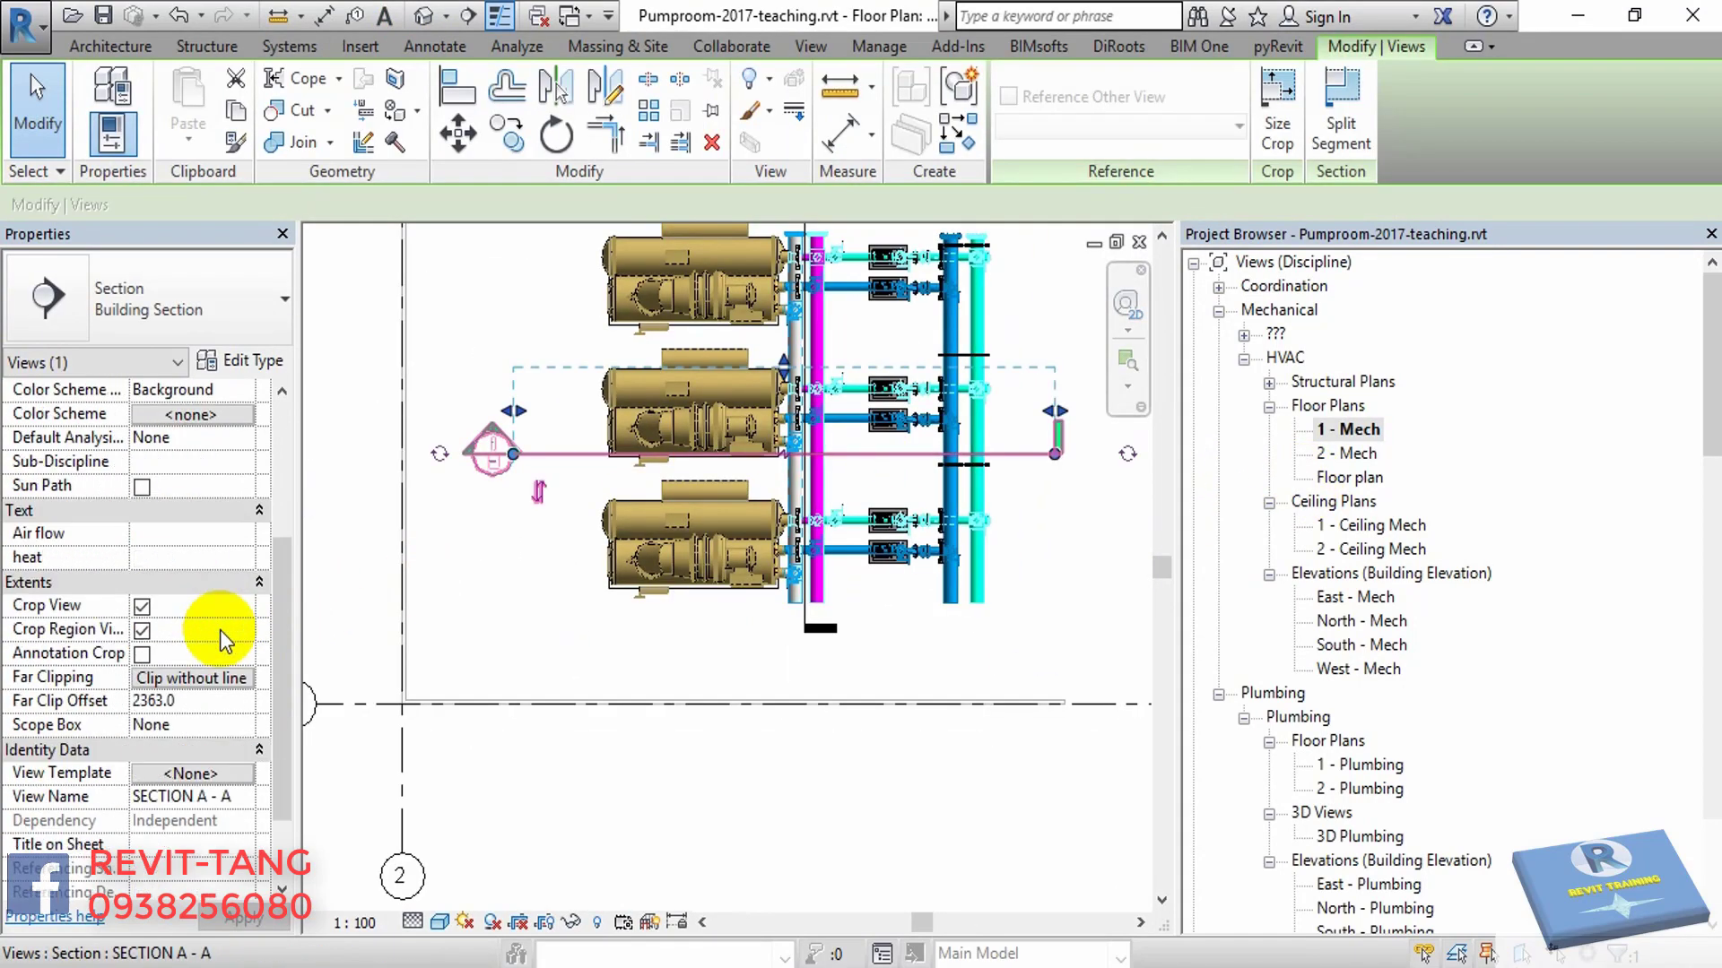
{"action": "right_click", "coordinate": [874, 455]}
{"action": "left_click", "coordinate": [971, 429]}
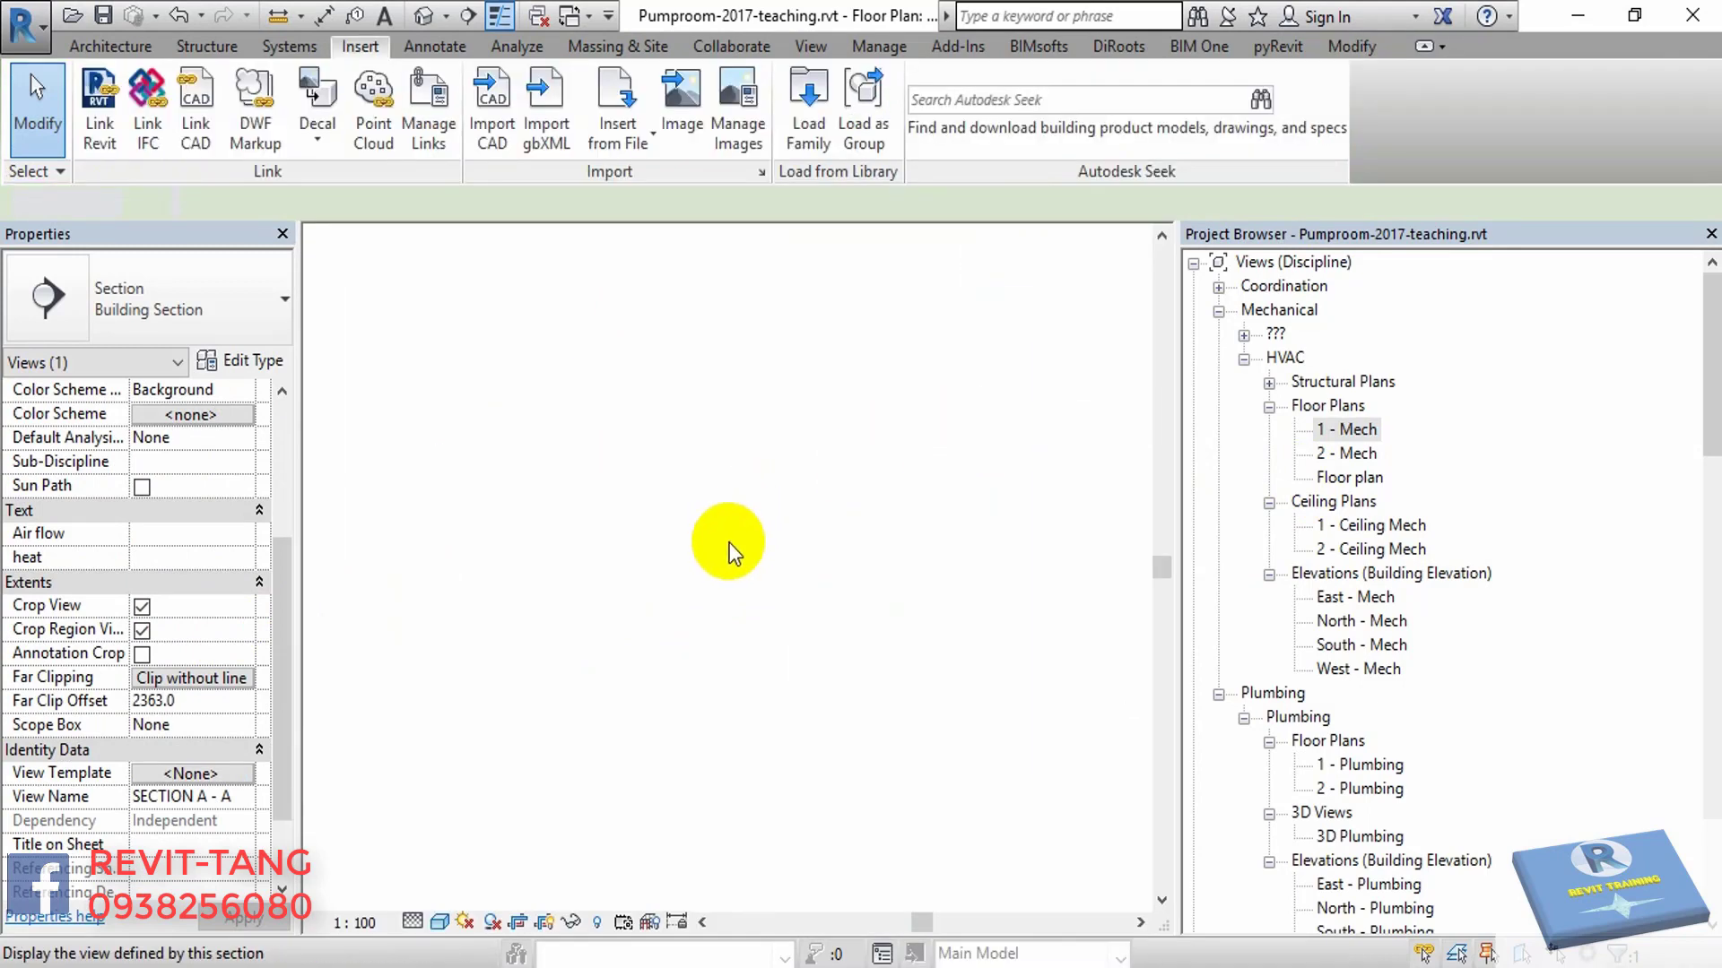
- Link SECTION A - A.dwg into the section view, keeping Orient to View
{"action": "left_click", "coordinate": [193, 124]}
{"action": "left_click", "coordinate": [399, 384]}
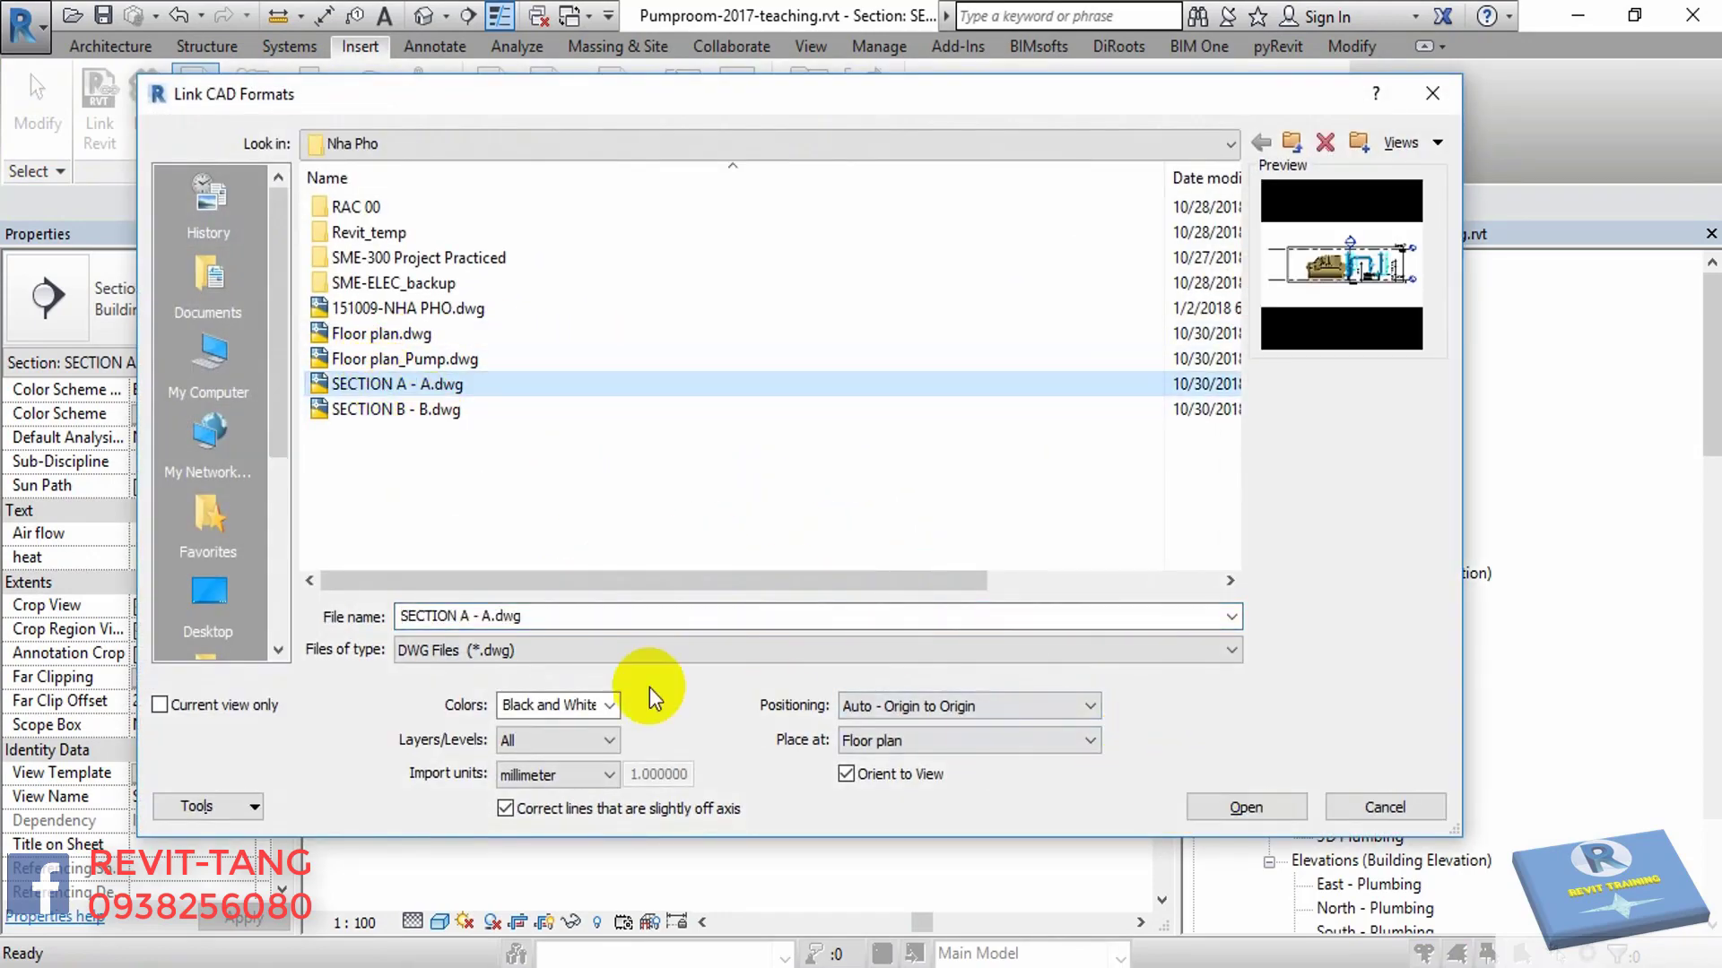
{"action": "left_click", "coordinate": [1208, 798]}
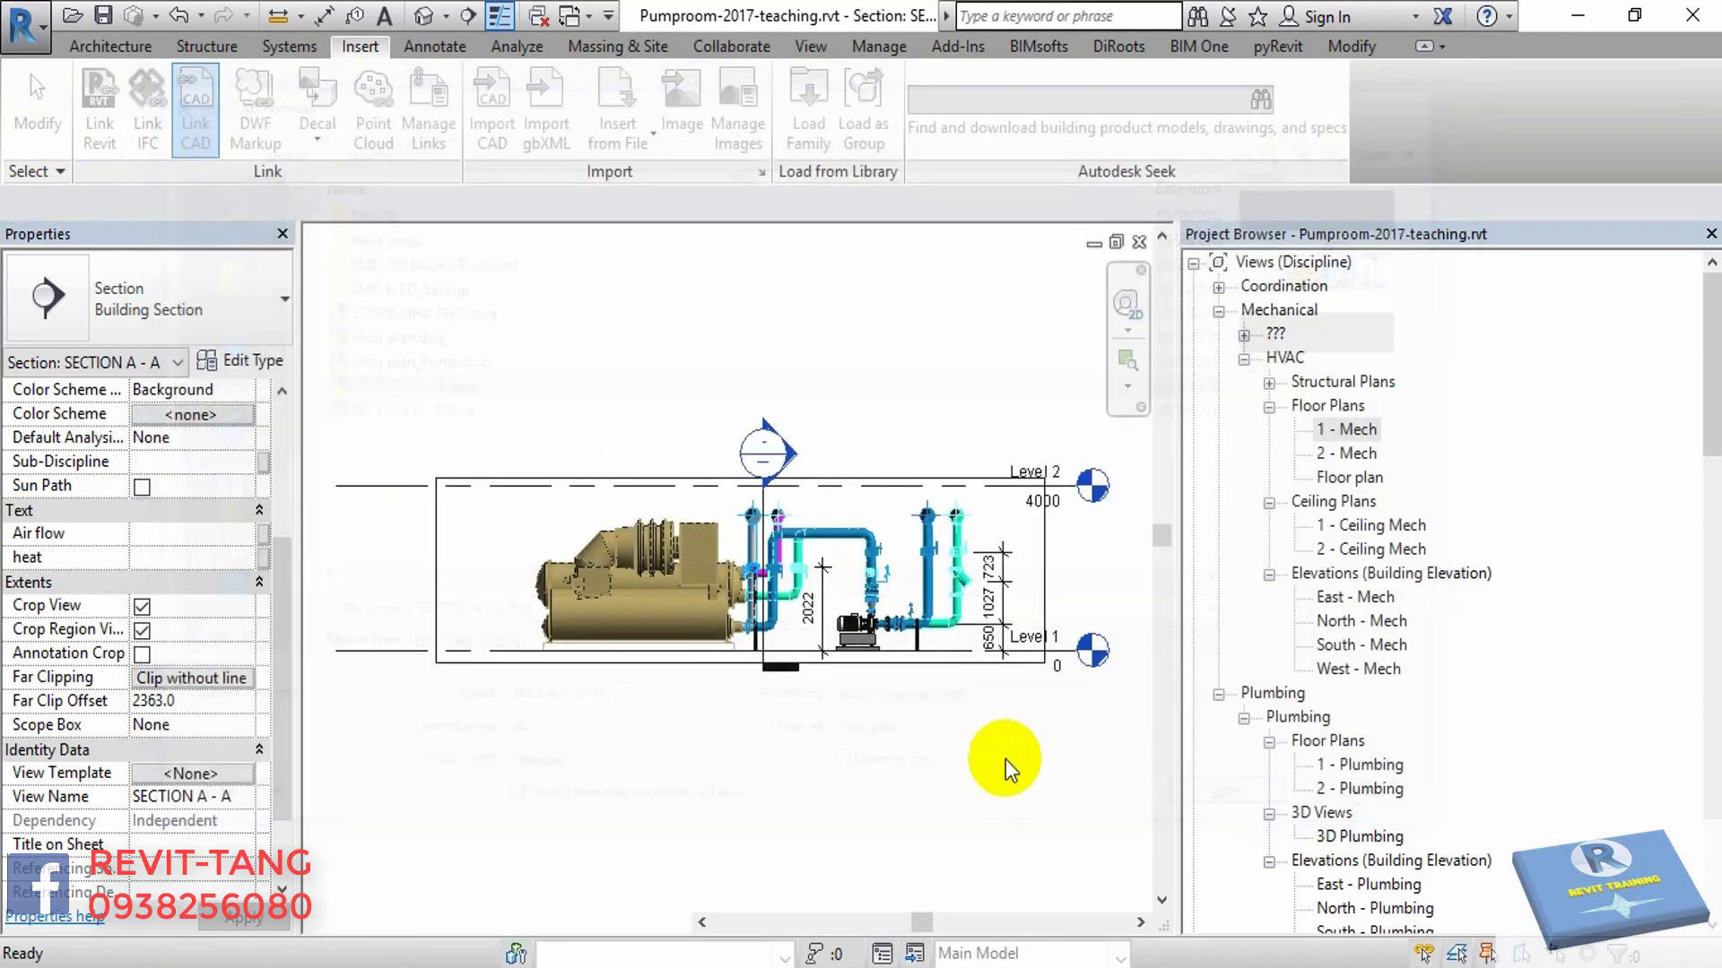
- Inspect the linked section linework beside the pumps in the default 3D view
{"action": "scroll", "coordinate": [807, 627], "scroll_direction": "up", "scroll_amount": 3}
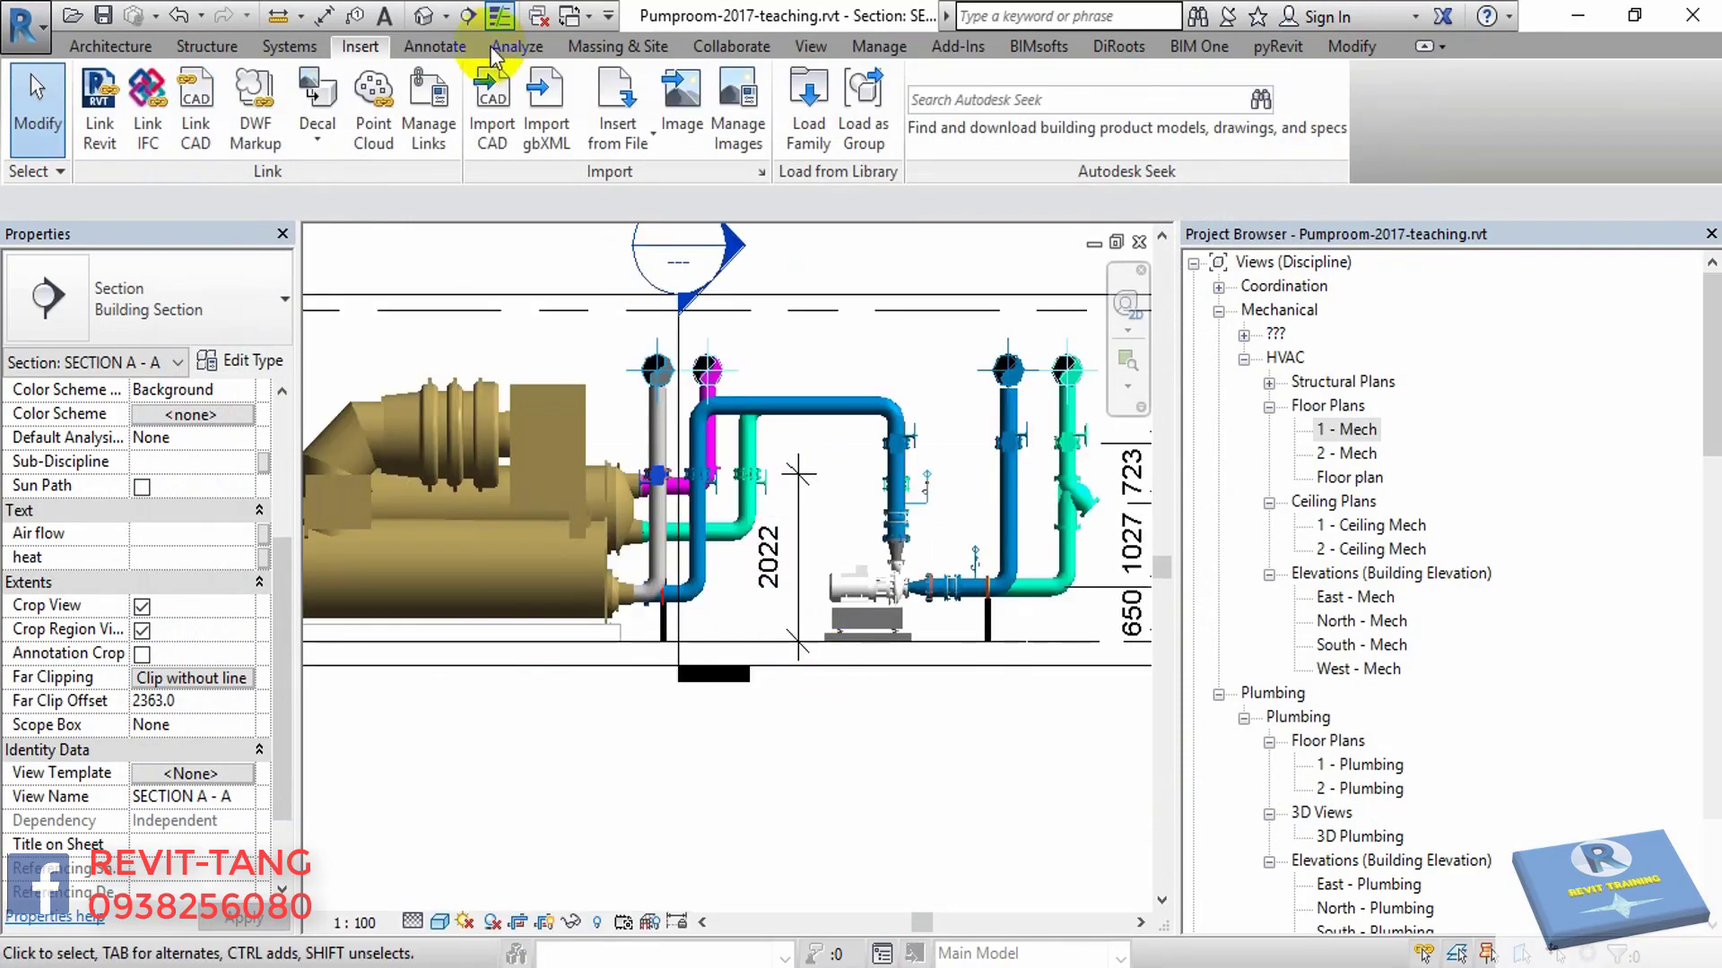
{"action": "left_click", "coordinate": [420, 20]}
{"action": "middle_click_drag", "start_coordinate": [649, 557], "coordinate": [681, 604], "text": "shift"}
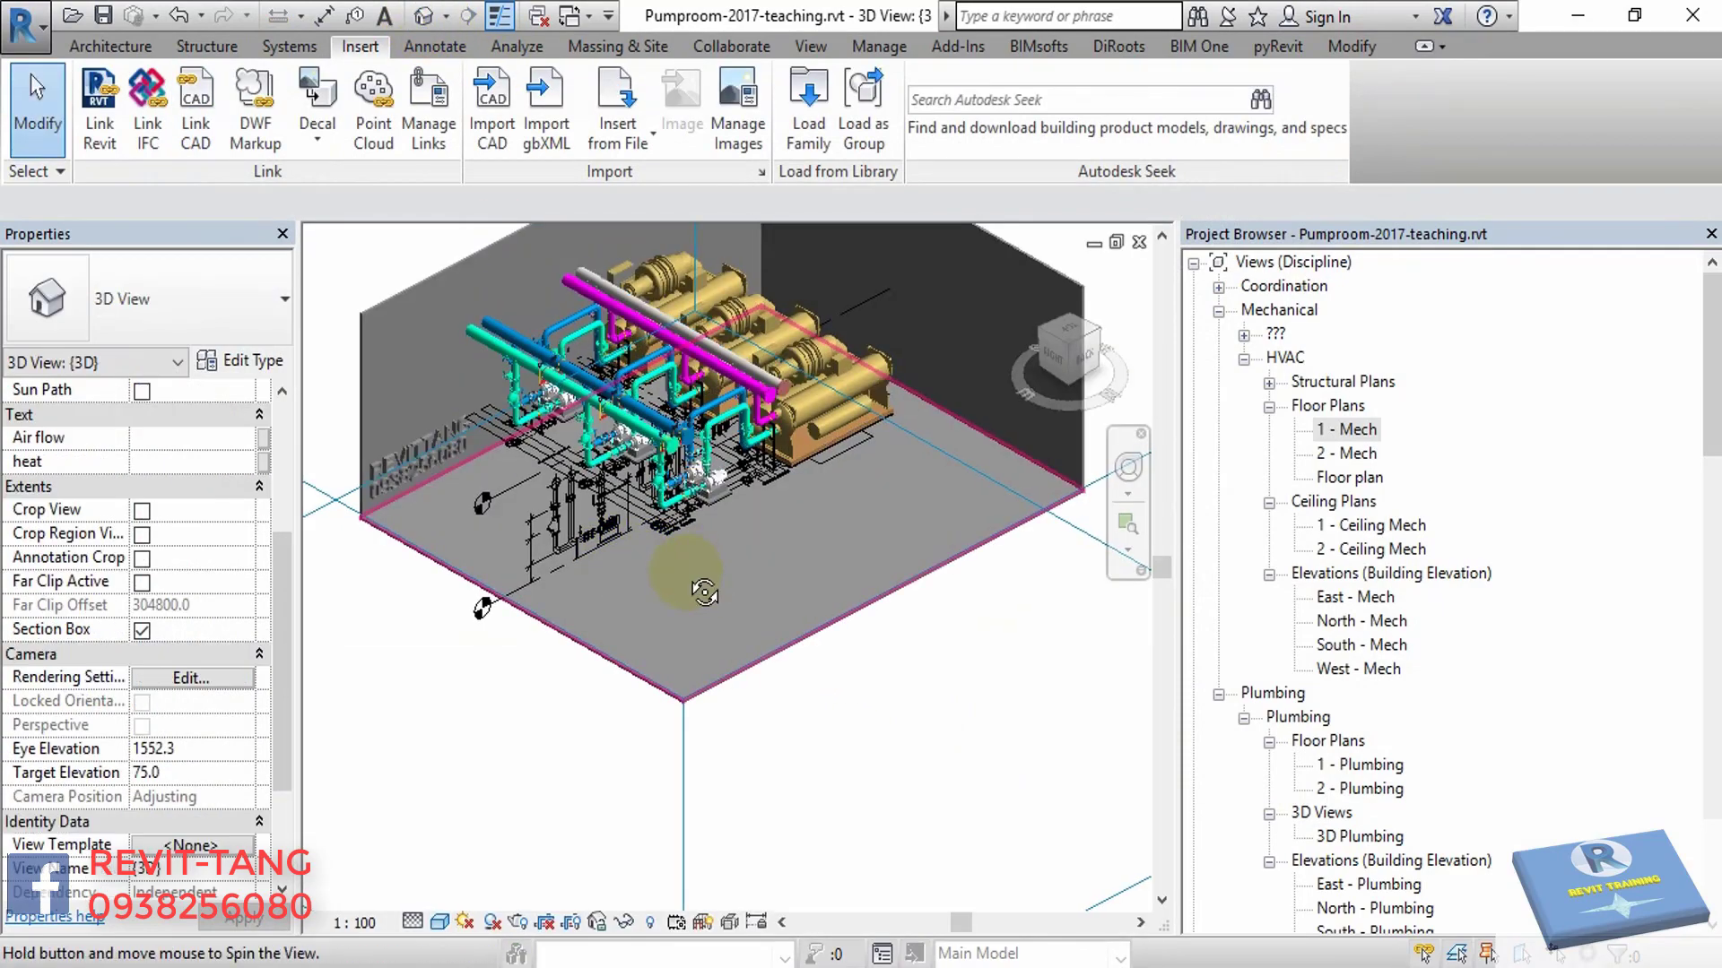
{"action": "left_click", "coordinate": [690, 581]}
{"action": "key", "text": "Escape"}
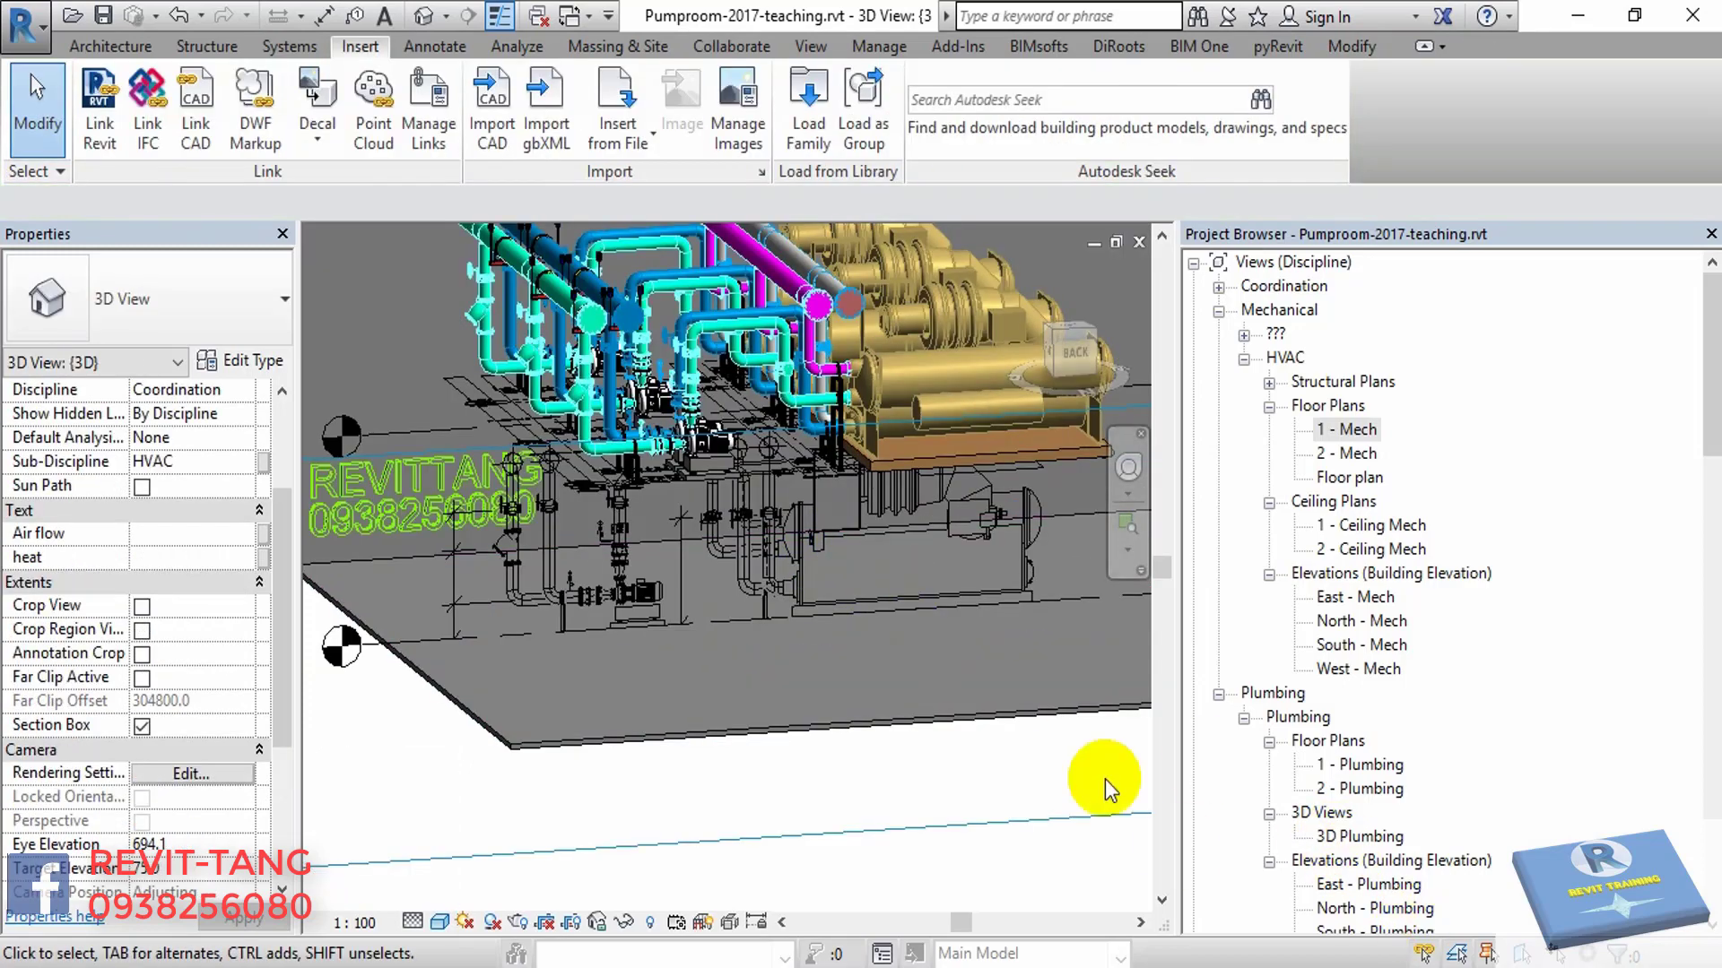
{"action": "mouse_move", "coordinate": [790, 556]}
{"action": "middle_mouse_down", "text": "shift"}
{"action": "mouse_move", "coordinate": [1005, 596]}
{"action": "mouse_move", "coordinate": [941, 866]}
{"action": "mouse_move", "coordinate": [870, 727]}
{"action": "middle_mouse_up", "text": "shift"}
{"action": "left_click", "coordinate": [1006, 595]}
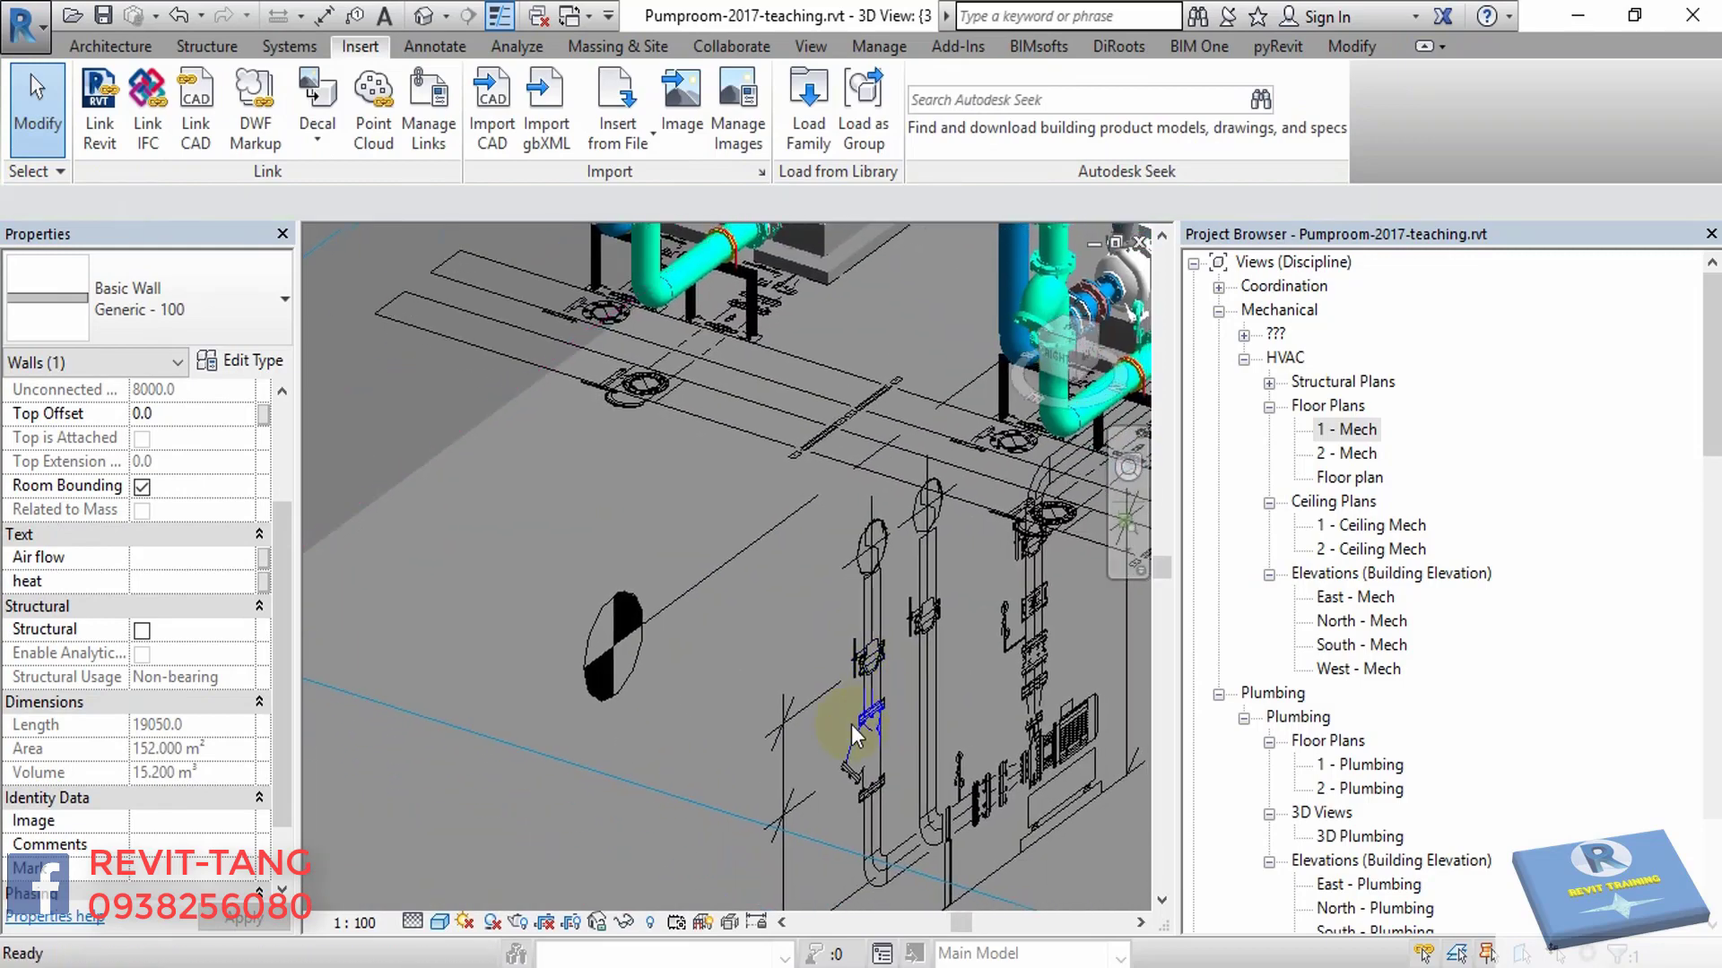
{"action": "key", "text": "Escape"}
- Select the linked SECTION A - A drawing and view the model from the Back
{"action": "left_click", "coordinate": [870, 726]}
{"action": "scroll", "coordinate": [869, 724], "scroll_direction": "down", "scroll_amount": 5}
{"action": "scroll", "coordinate": [870, 724], "scroll_direction": "down", "scroll_amount": 3}
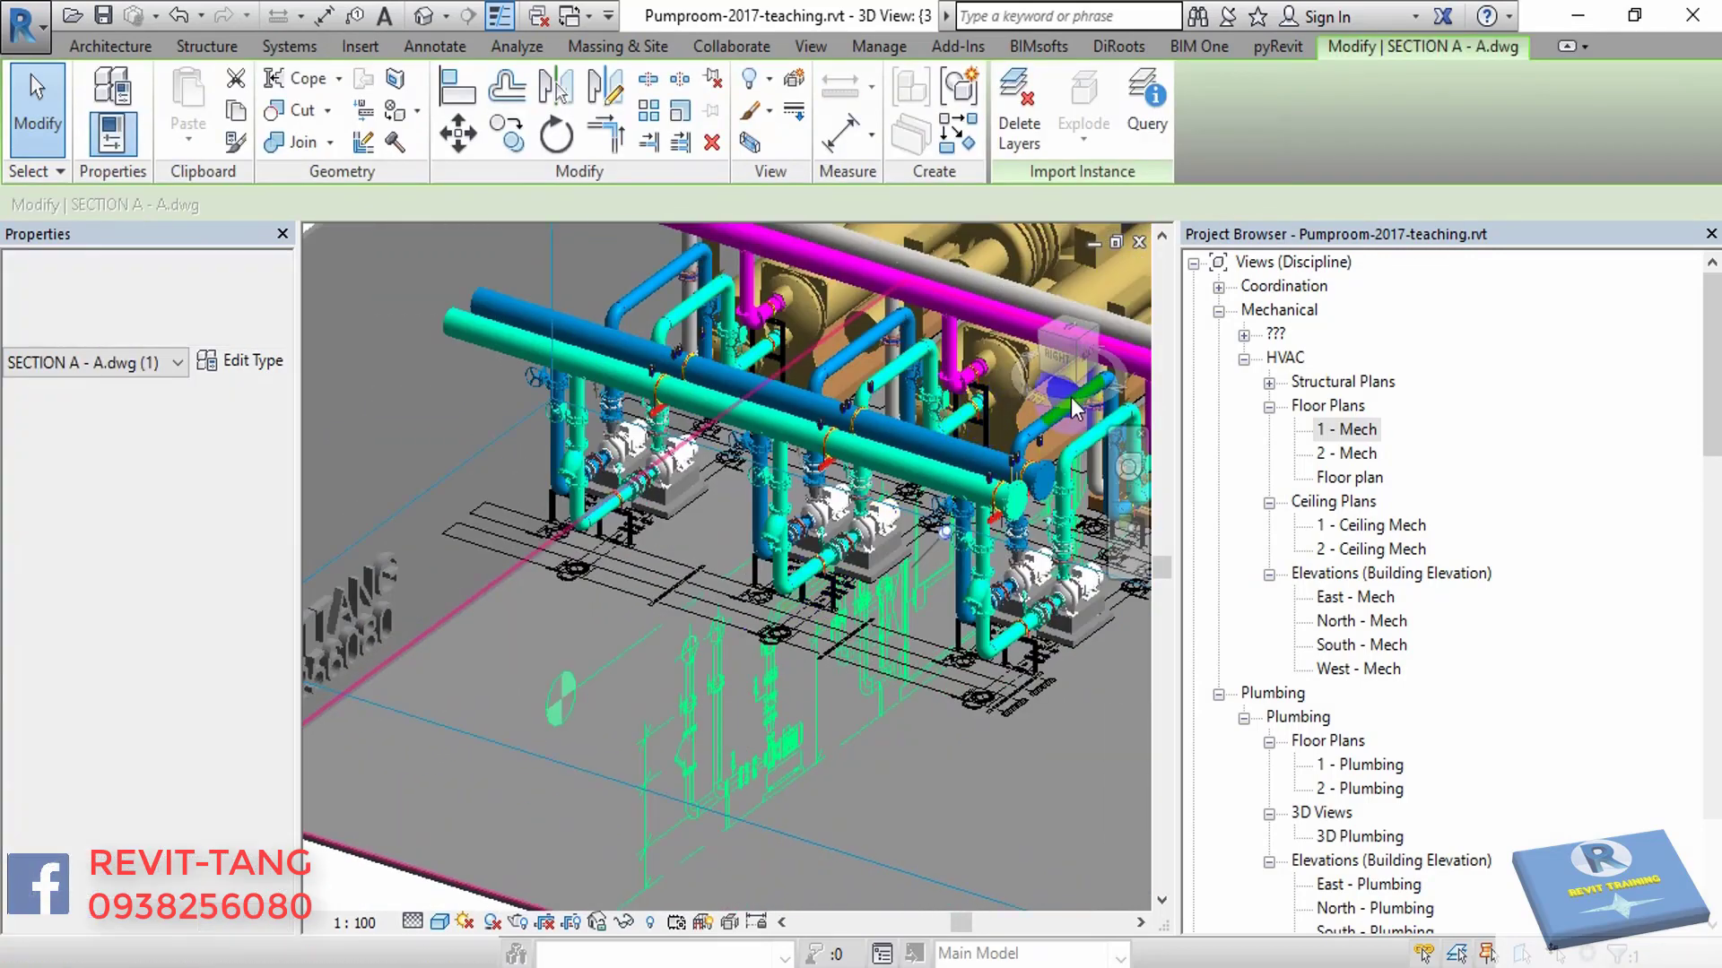
{"action": "left_click", "coordinate": [1088, 366]}
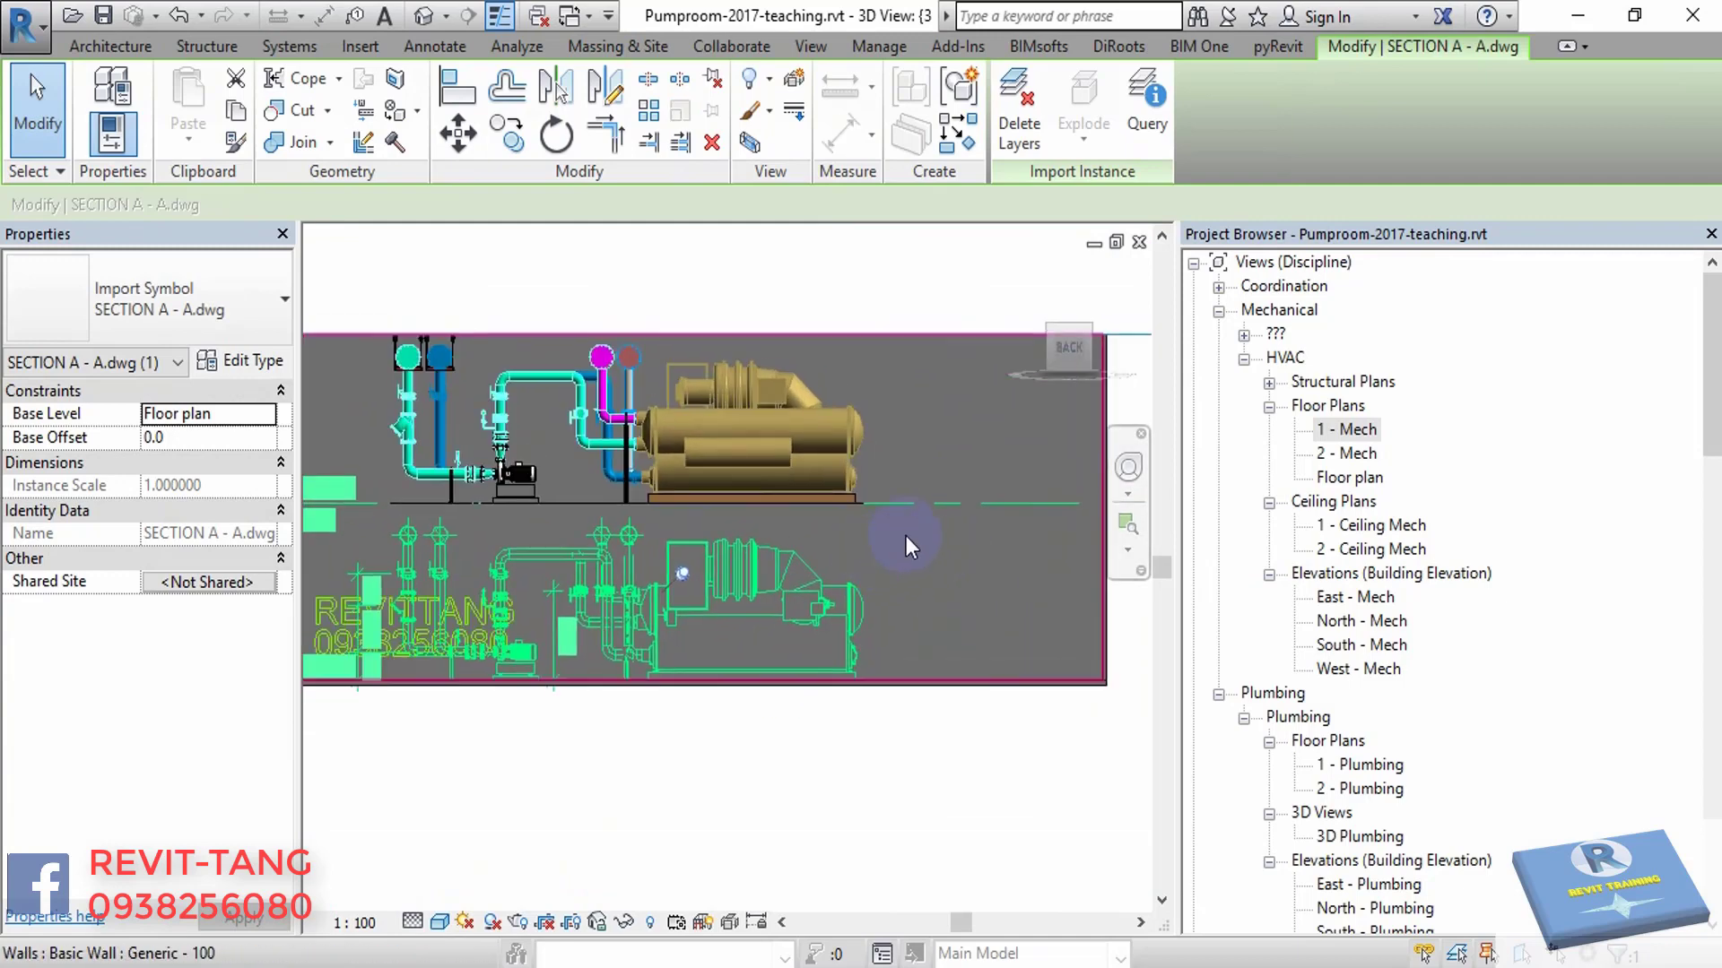
{"action": "scroll", "coordinate": [906, 538], "scroll_direction": "up", "scroll_amount": 2}
{"action": "middle_click_drag", "start_coordinate": [906, 538], "coordinate": [926, 565]}
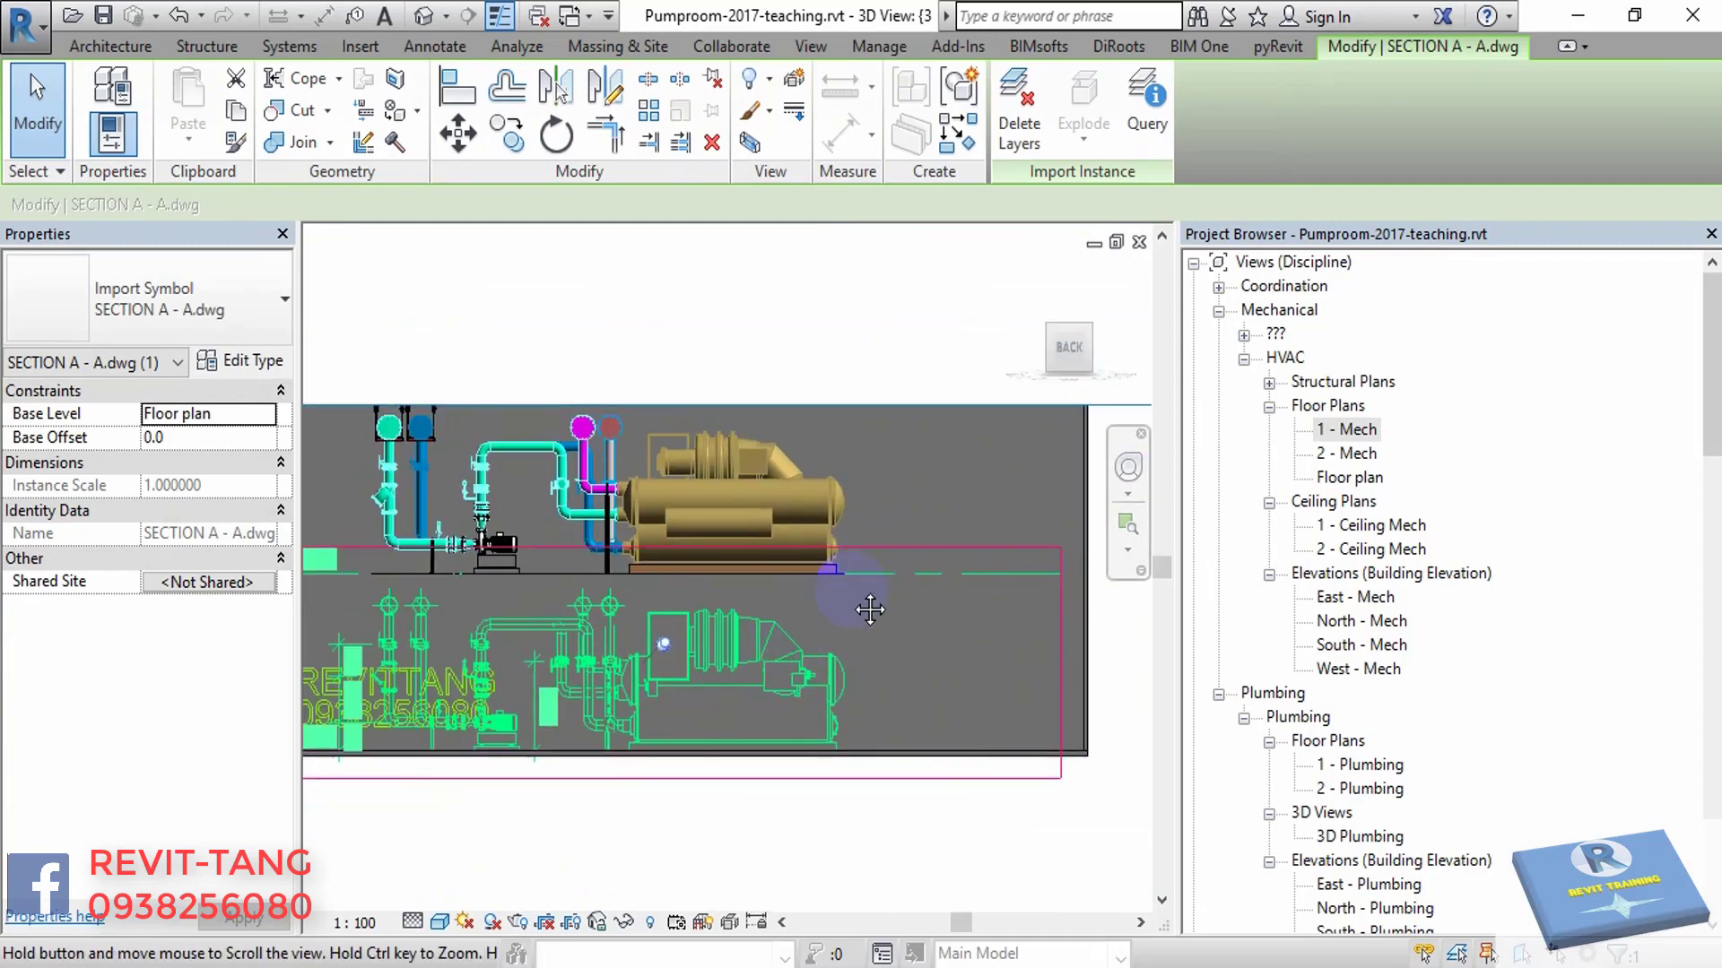
{"action": "middle_click_drag", "start_coordinate": [798, 623], "coordinate": [959, 471]}
{"action": "scroll", "coordinate": [964, 462], "scroll_direction": "up", "scroll_amount": 3}
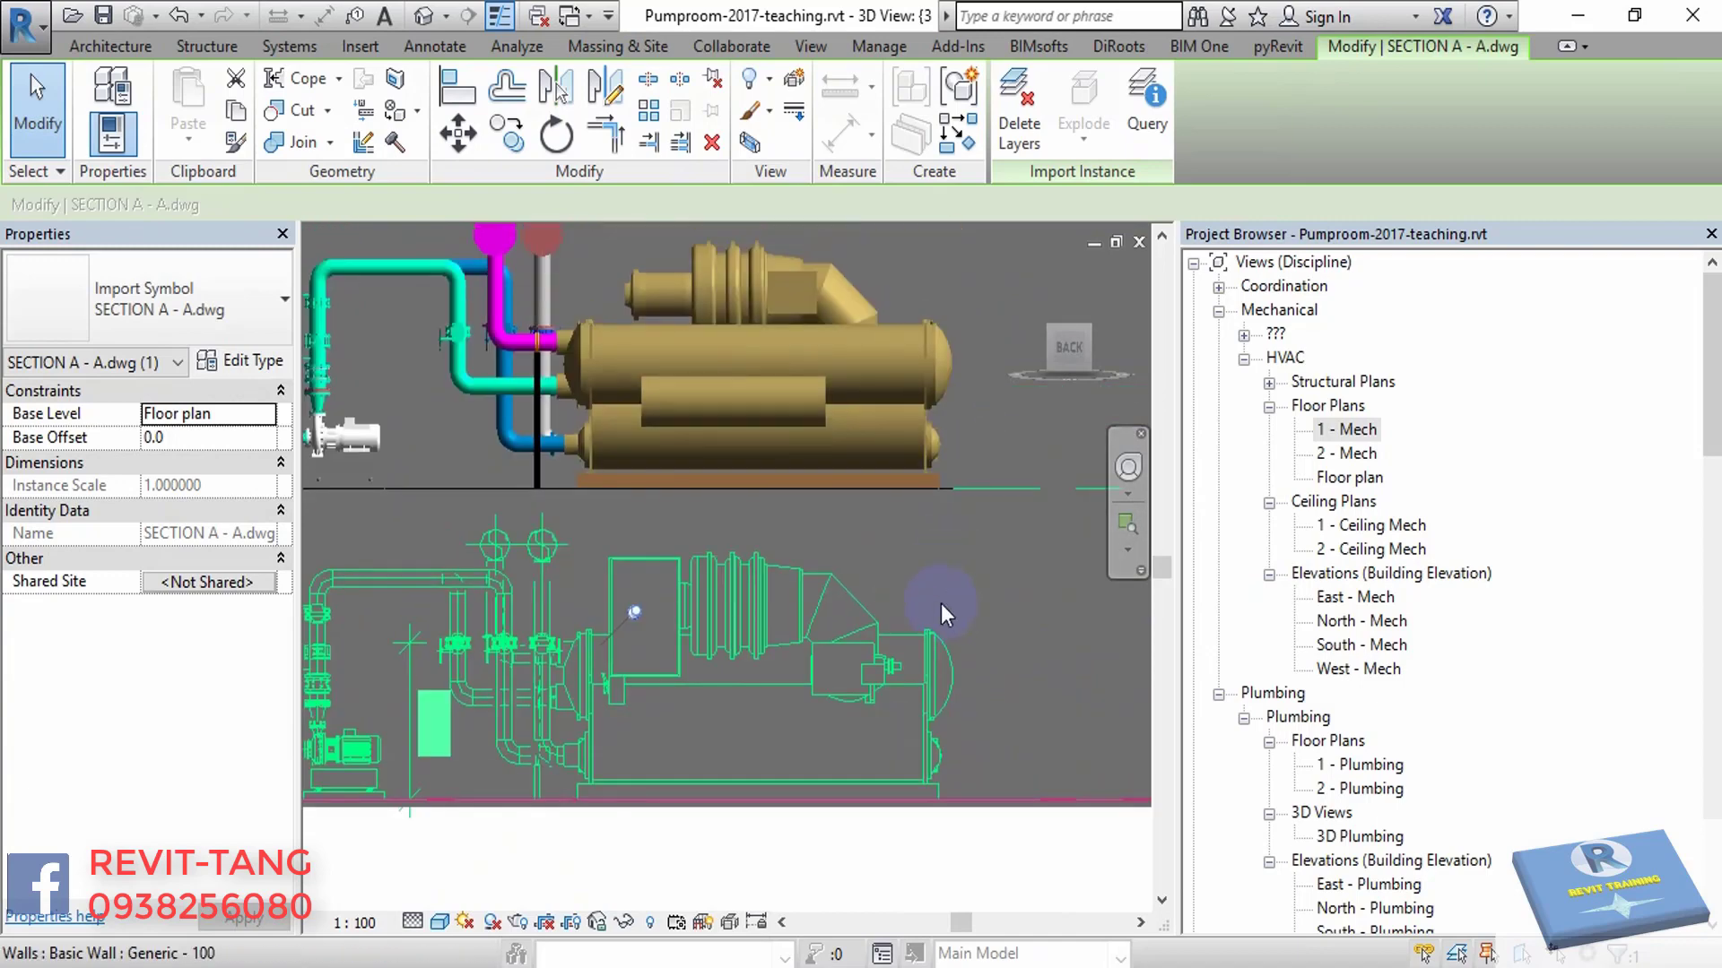
{"action": "left_click", "coordinate": [712, 81]}
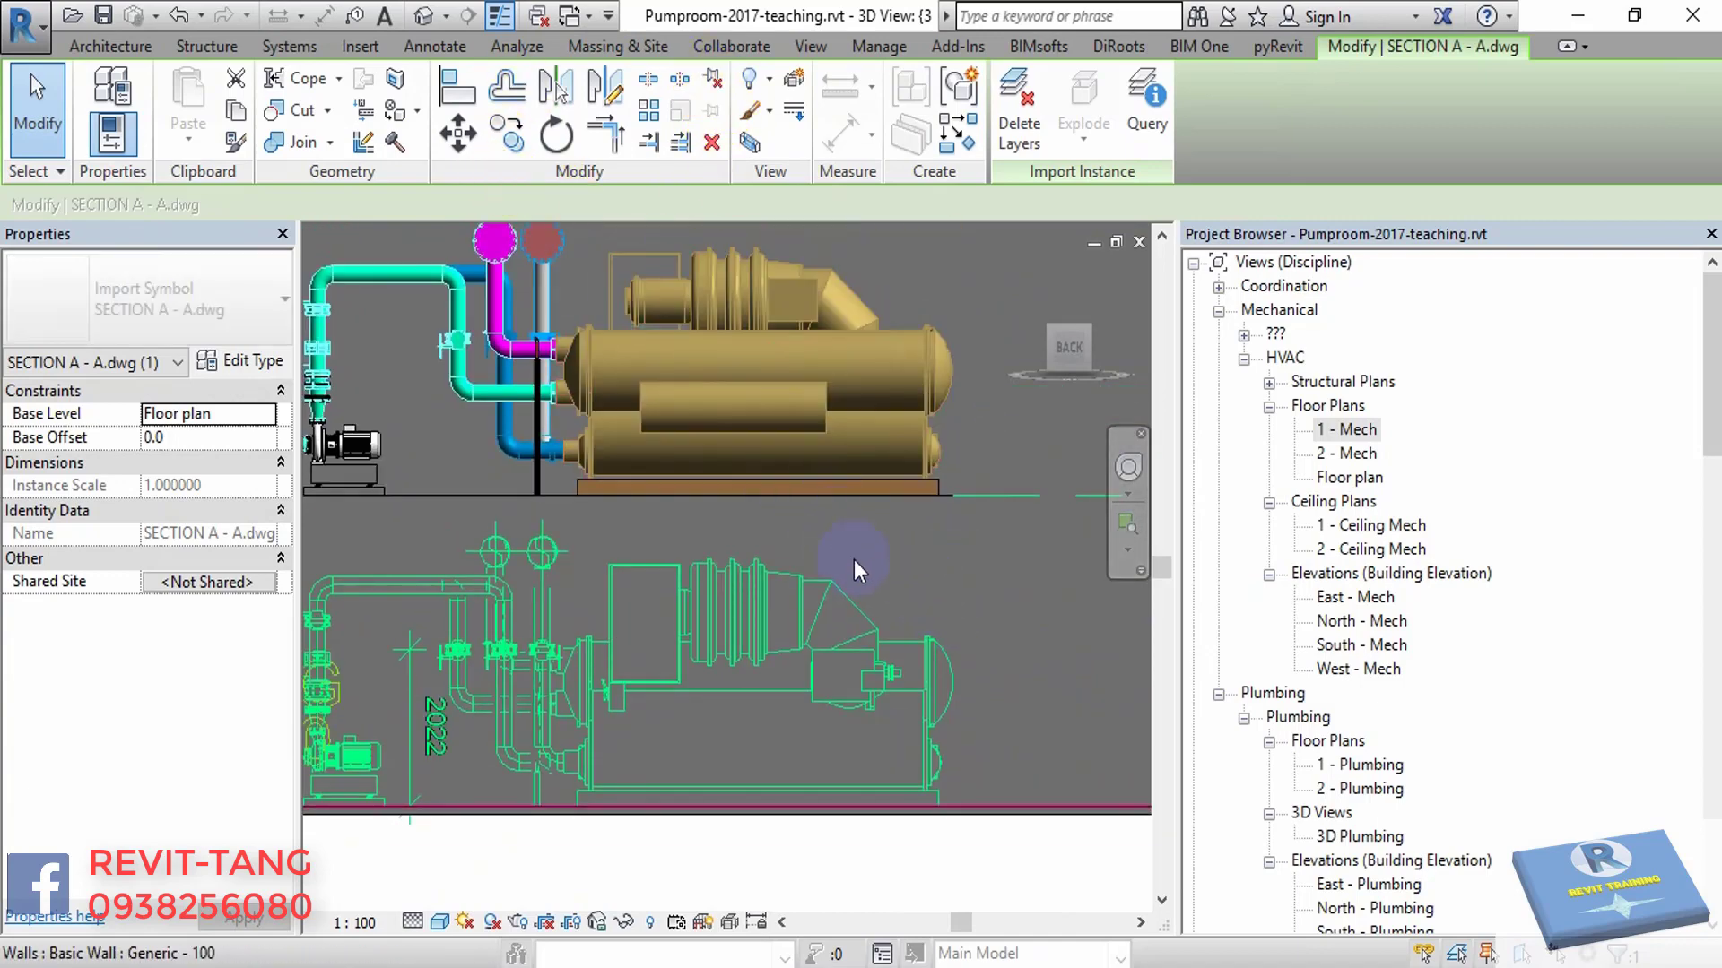
{"action": "scroll", "coordinate": [870, 610], "scroll_direction": "up", "scroll_amount": 2}
{"action": "scroll", "coordinate": [892, 664], "scroll_direction": "up", "scroll_amount": 2}
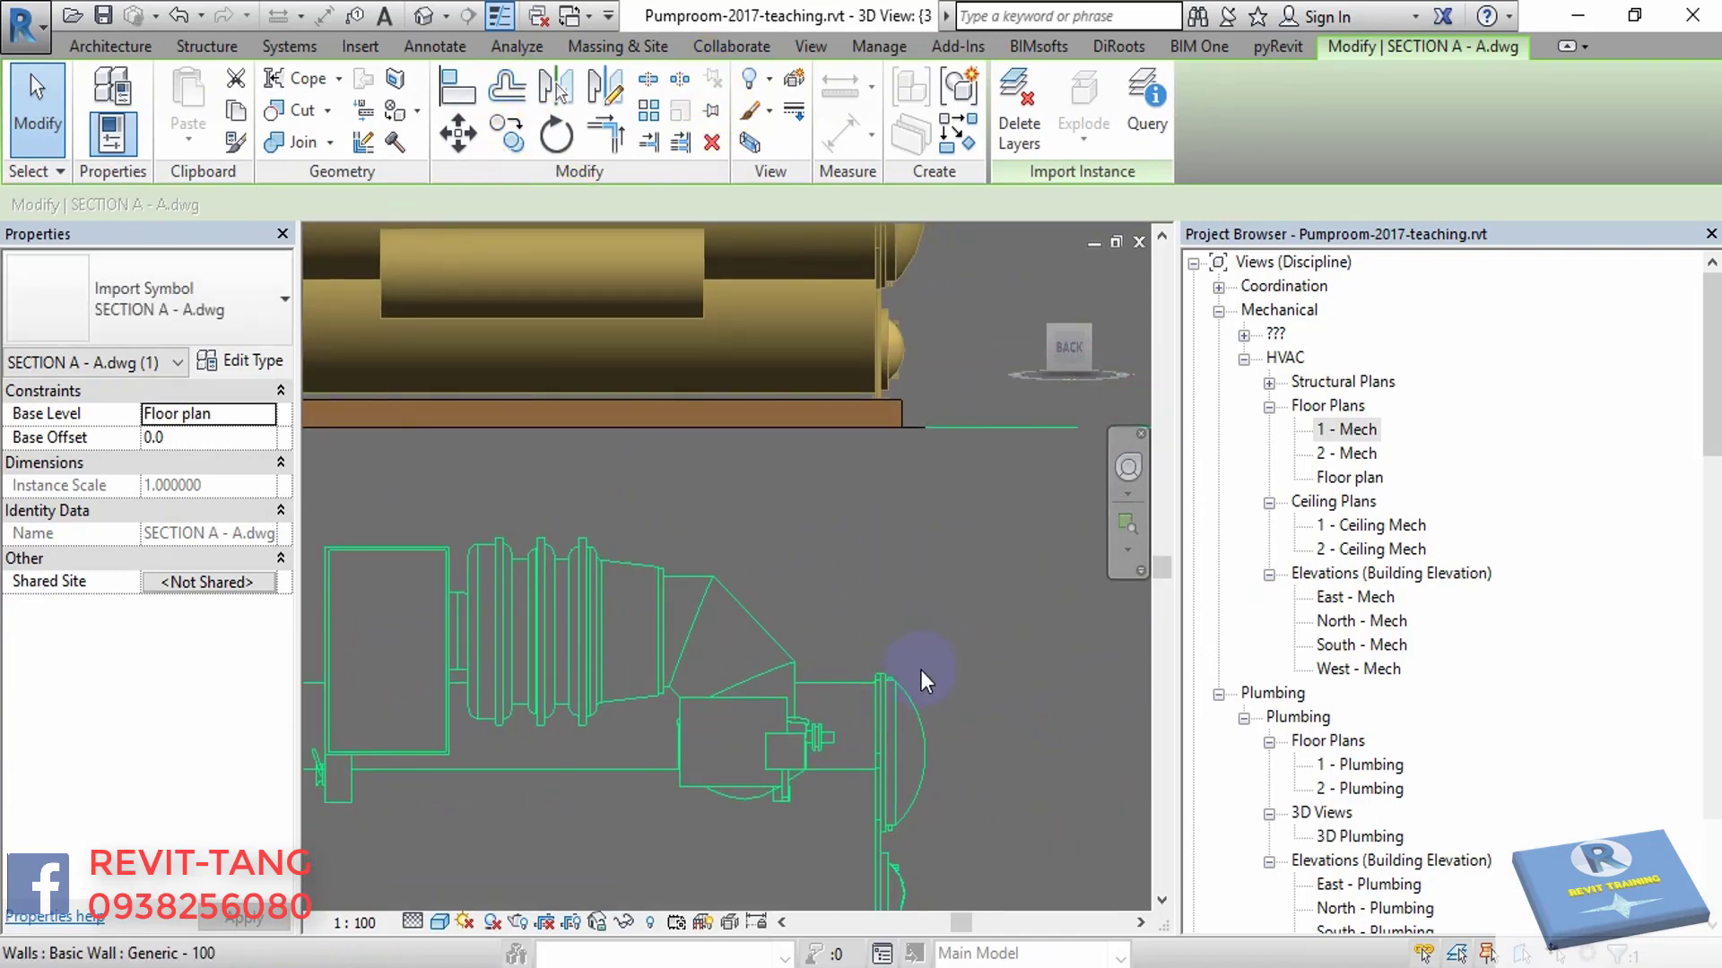
{"action": "middle_click_drag", "start_coordinate": [900, 675], "coordinate": [911, 826]}
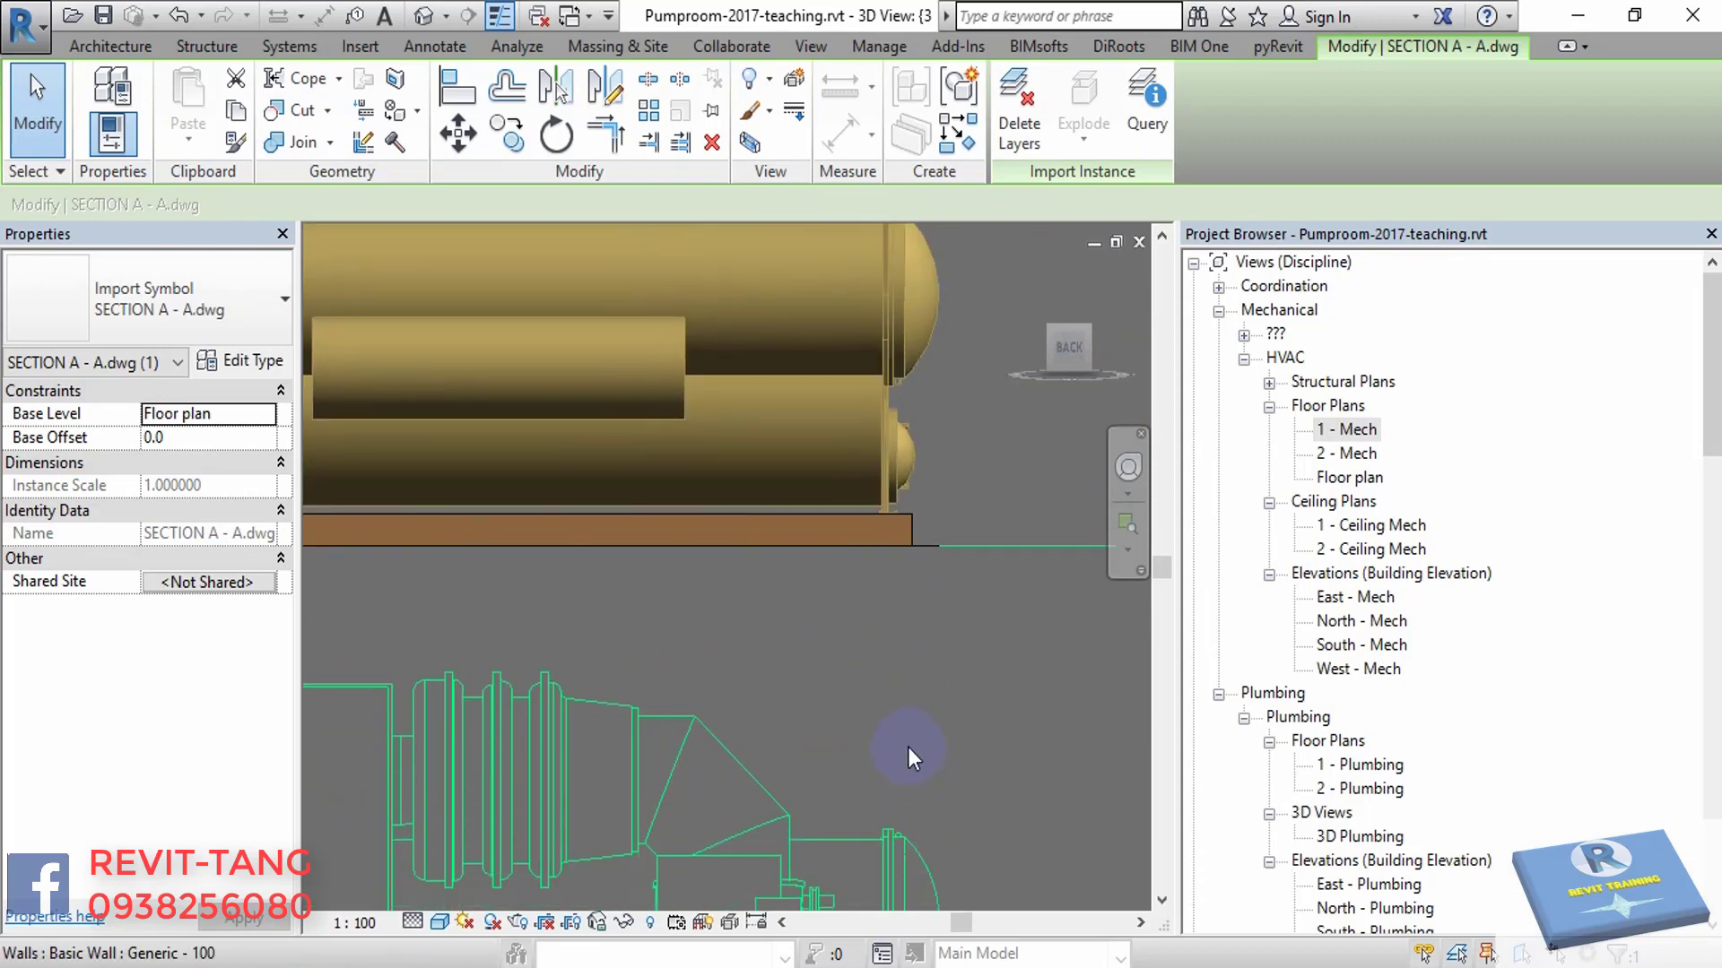
- Move (MV) the section drawing from its drawn chiller corner onto the modelled chiller corner
{"action": "key", "text": "m"}
{"action": "key", "text": "v"}
{"action": "scroll", "coordinate": [895, 807], "scroll_direction": "up", "scroll_amount": 2}
{"action": "scroll", "coordinate": [916, 810], "scroll_direction": "up", "scroll_amount": 2}
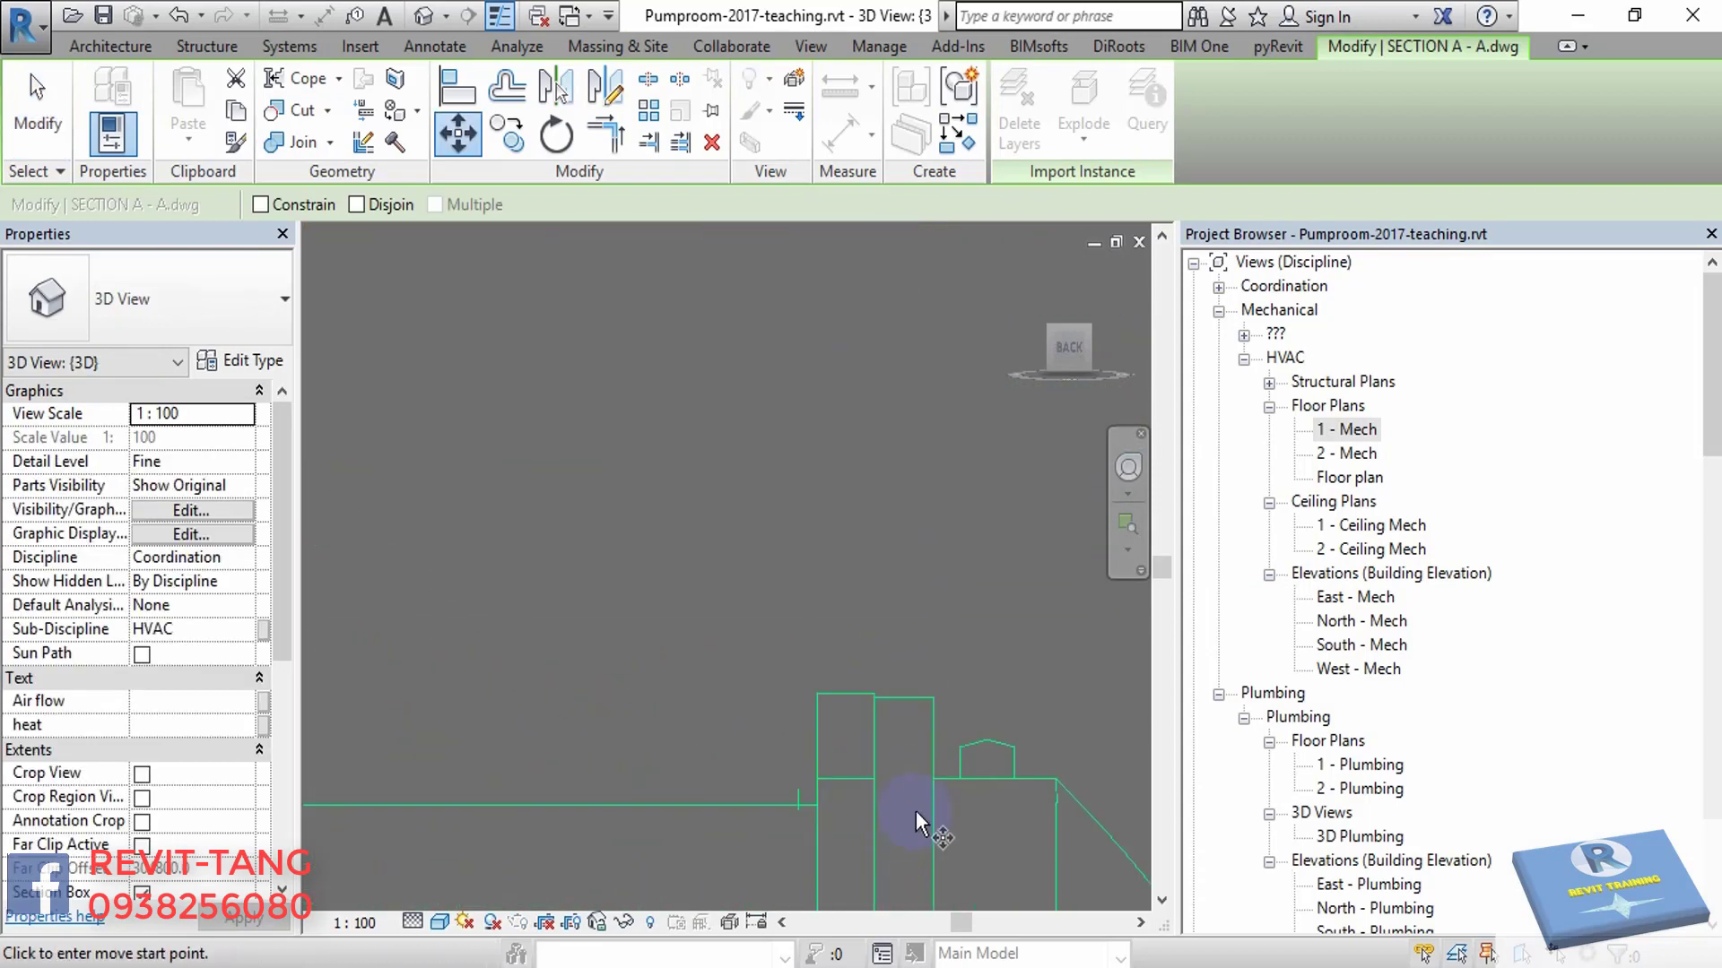
{"action": "left_click", "coordinate": [967, 724]}
{"action": "mouse_move", "coordinate": [967, 724]}
{"action": "middle_mouse_down"}
{"action": "mouse_move", "coordinate": [959, 376]}
{"action": "mouse_move", "coordinate": [953, 673]}
{"action": "middle_mouse_up"}
{"action": "middle_click_drag", "start_coordinate": [960, 415], "coordinate": [980, 595], "text": "shift"}
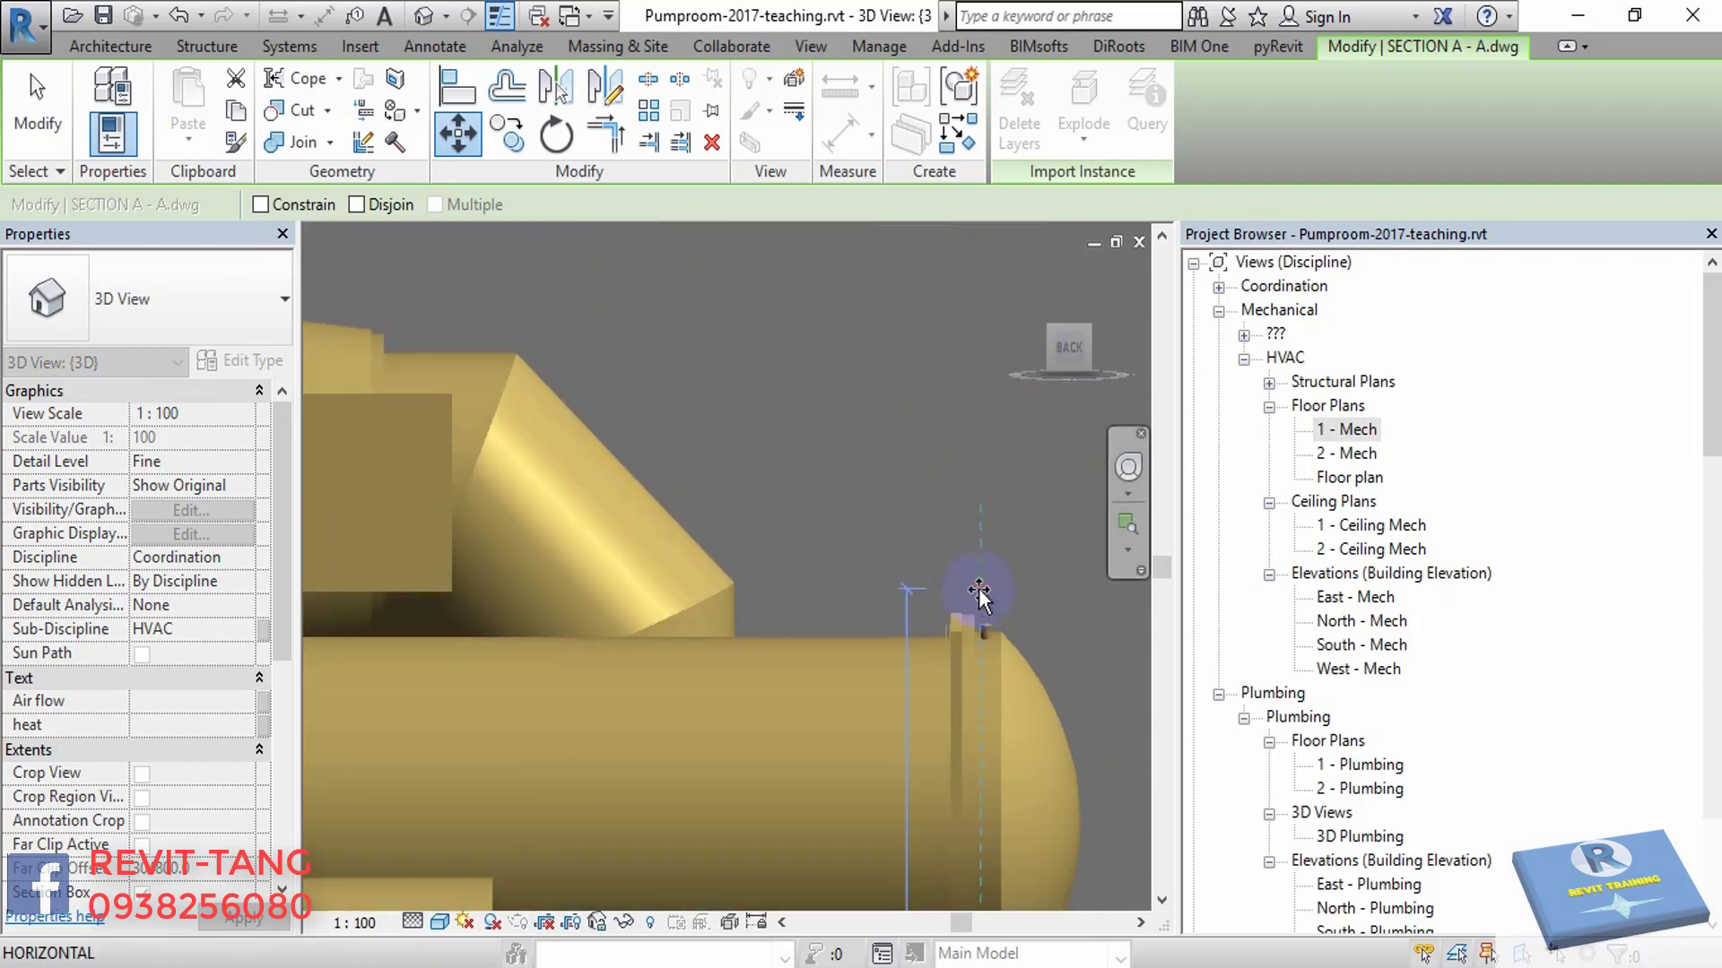
{"action": "scroll", "coordinate": [993, 689], "scroll_direction": "up", "scroll_amount": 2}
{"action": "scroll", "coordinate": [987, 663], "scroll_direction": "up", "scroll_amount": 3}
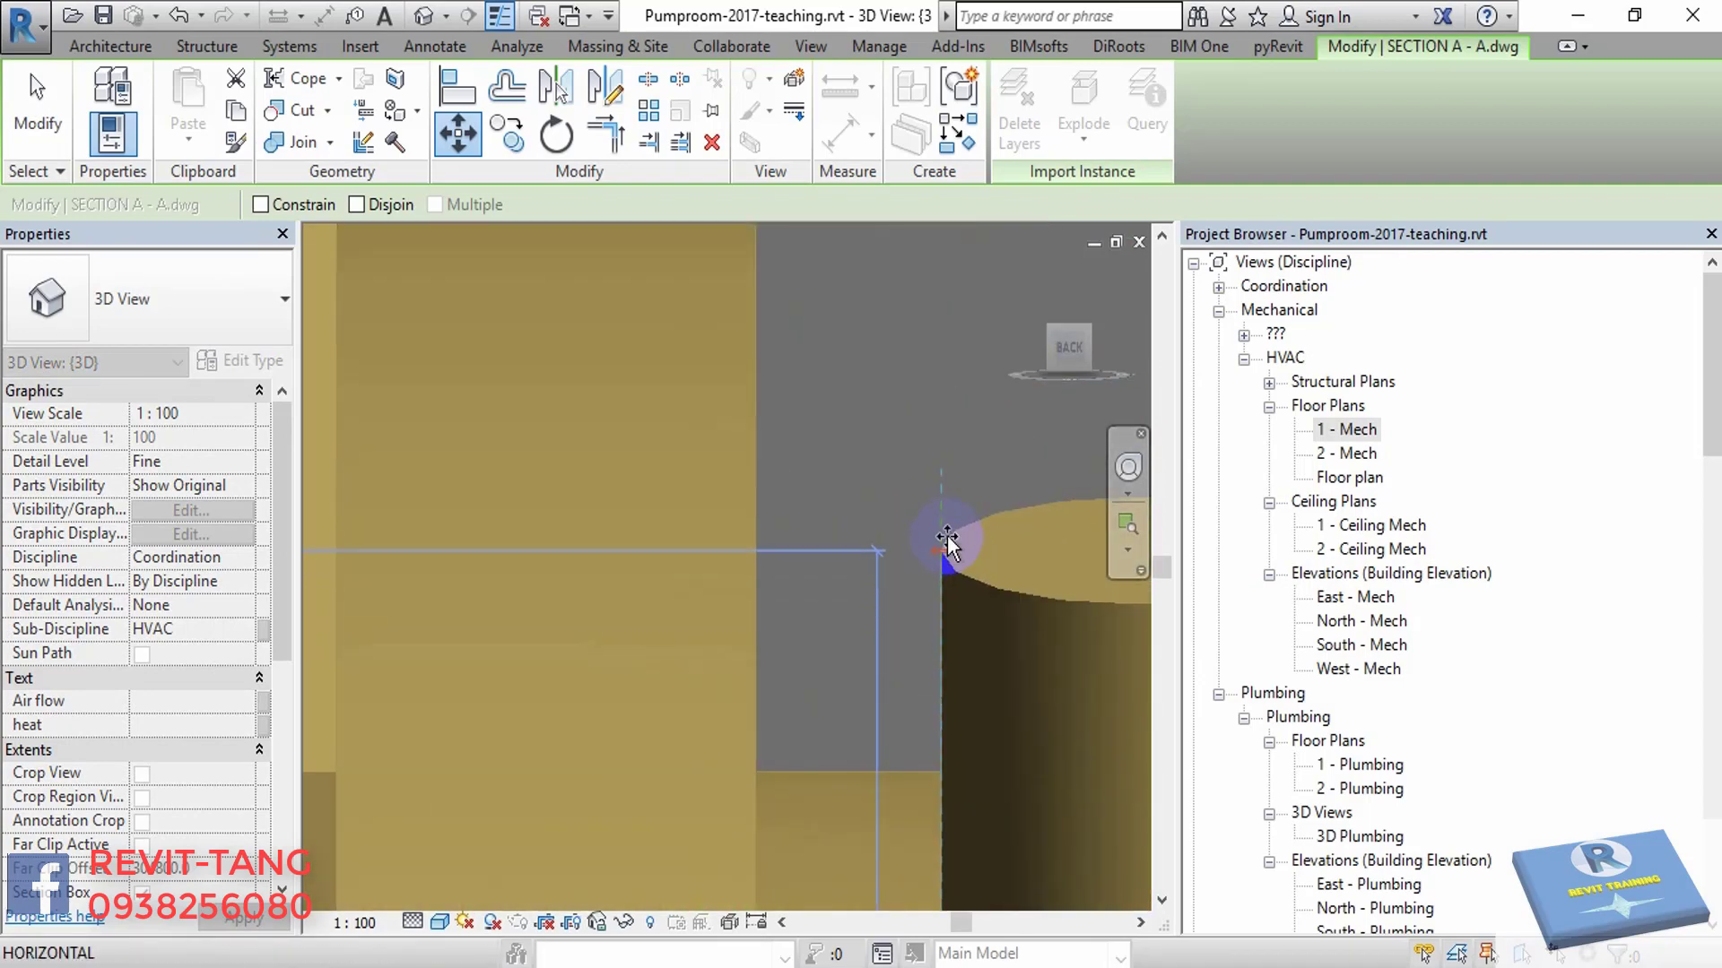
{"action": "left_click", "coordinate": [998, 648]}
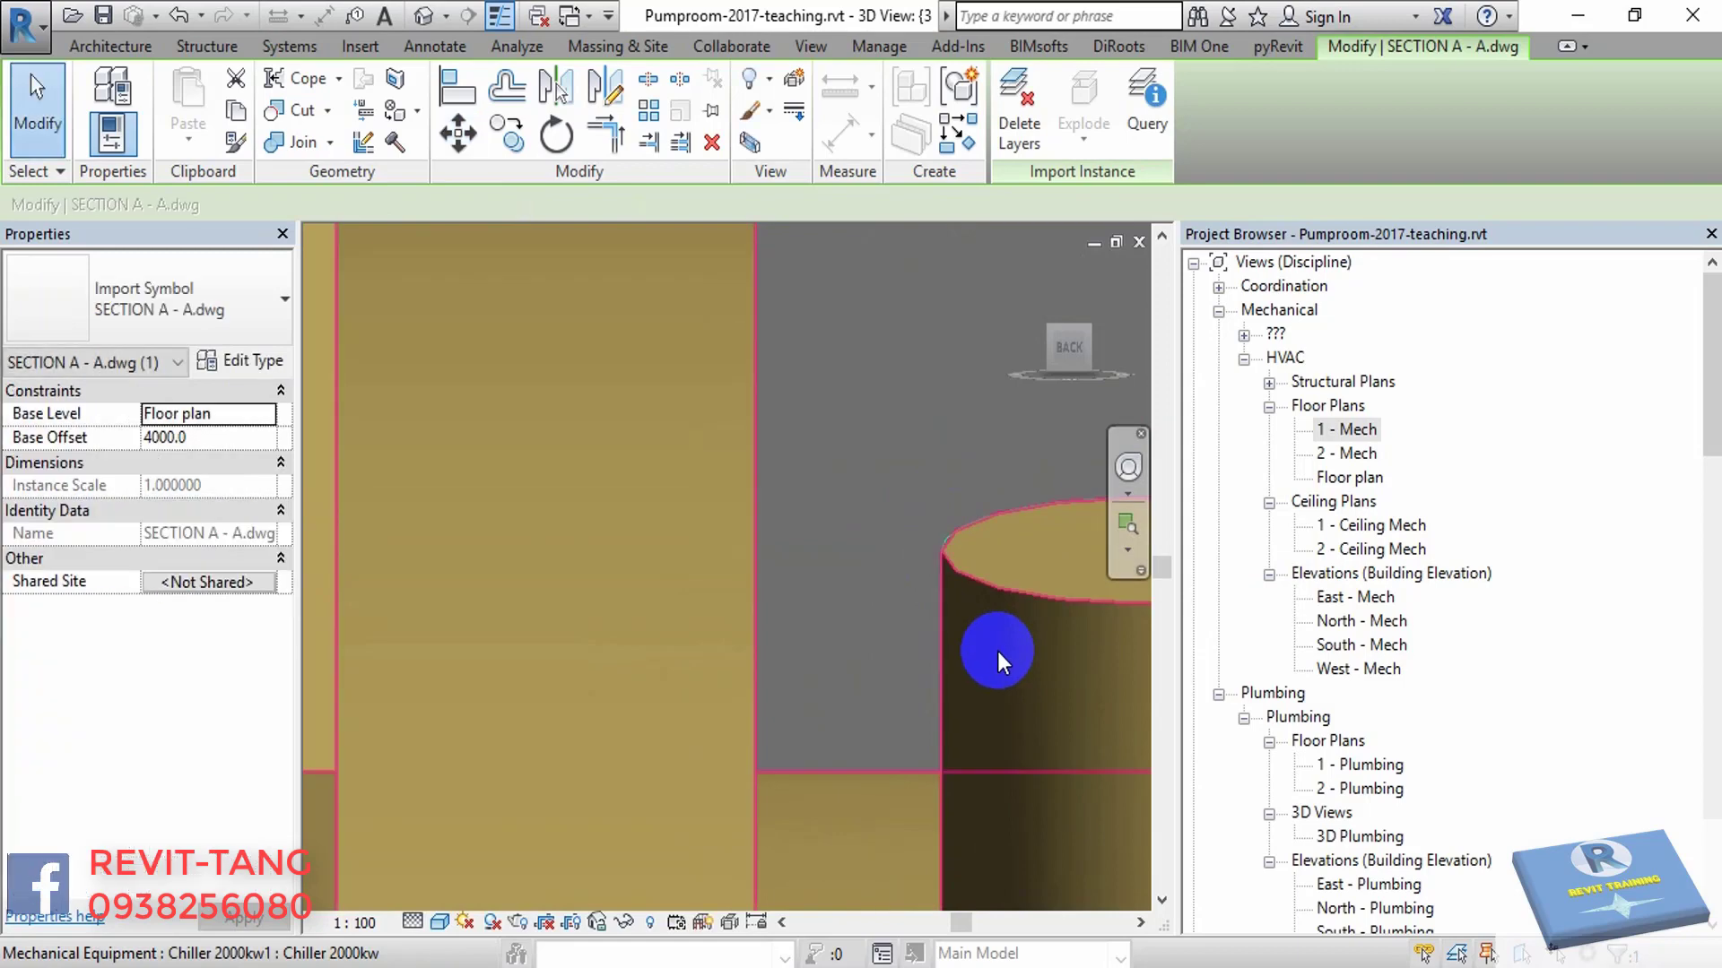
- Orbit the model to check the drawing aligns with the chiller and pipework
{"action": "scroll", "coordinate": [923, 612], "scroll_direction": "down", "scroll_amount": 3}
{"action": "scroll", "coordinate": [869, 593], "scroll_direction": "up", "scroll_amount": 4}
{"action": "mouse_move", "coordinate": [869, 593]}
{"action": "middle_mouse_down", "text": "shift"}
{"action": "mouse_move", "coordinate": [870, 611]}
{"action": "mouse_move", "coordinate": [768, 576]}
{"action": "middle_mouse_up", "text": "shift"}
{"action": "scroll", "coordinate": [870, 611], "scroll_direction": "down", "scroll_amount": 3}
{"action": "scroll", "coordinate": [885, 578], "scroll_direction": "up", "scroll_amount": 2}
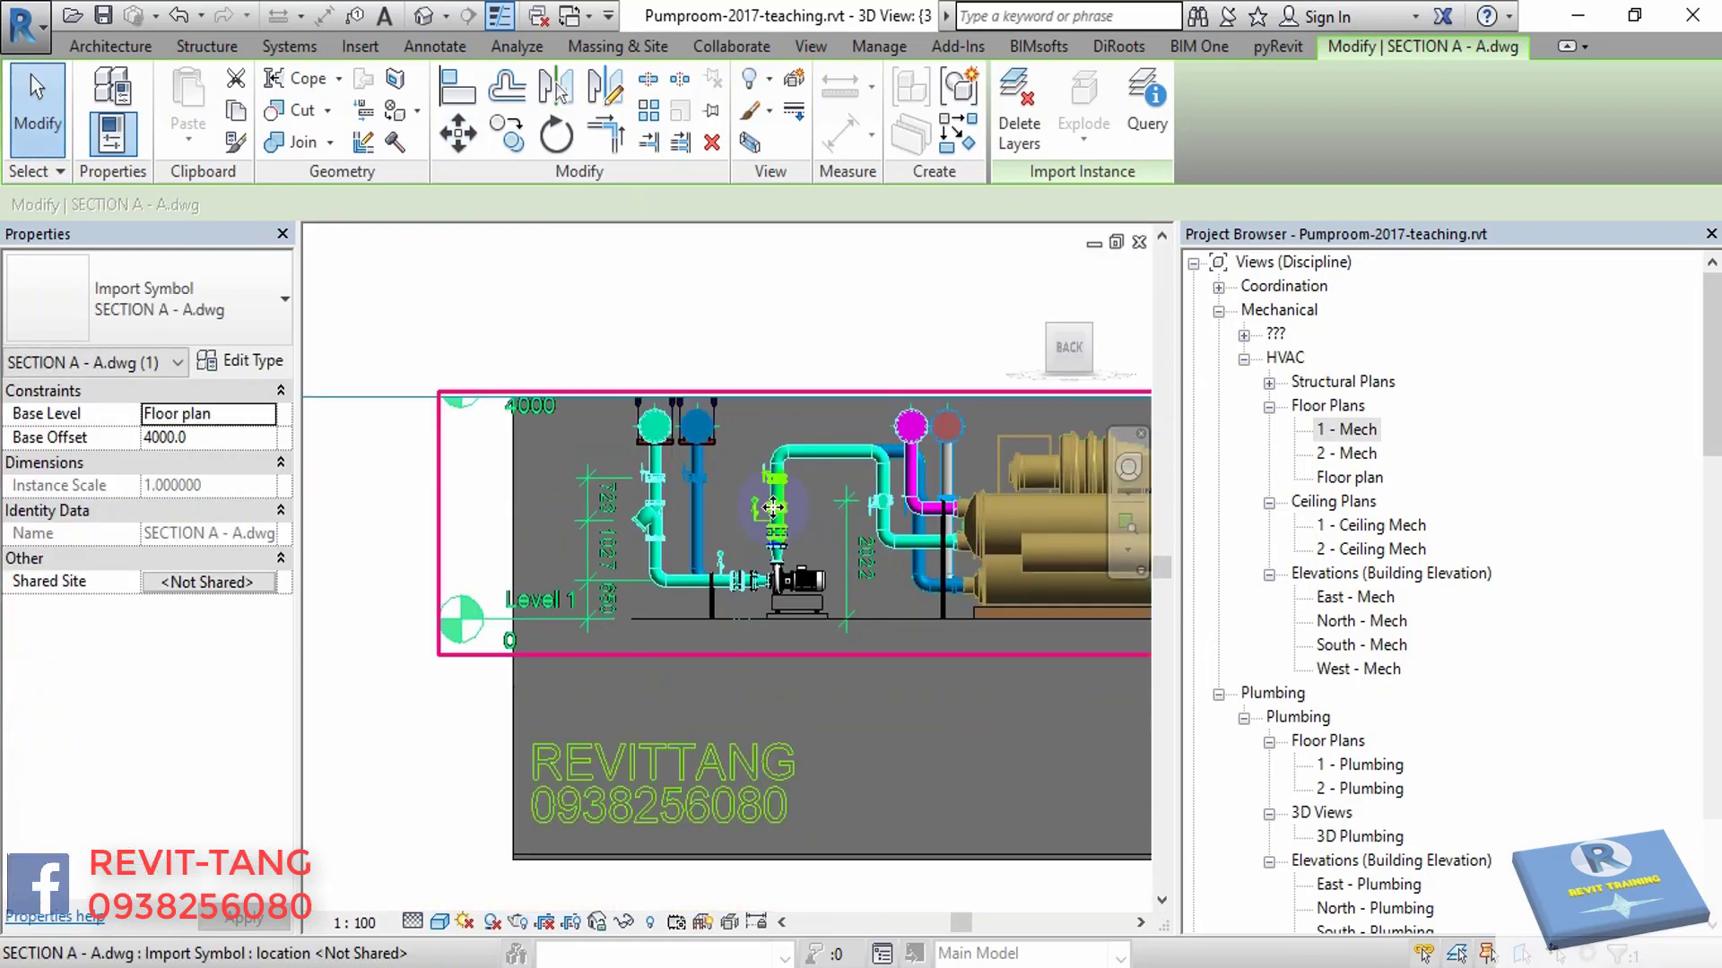
{"action": "middle_click_drag", "start_coordinate": [869, 622], "coordinate": [722, 538]}
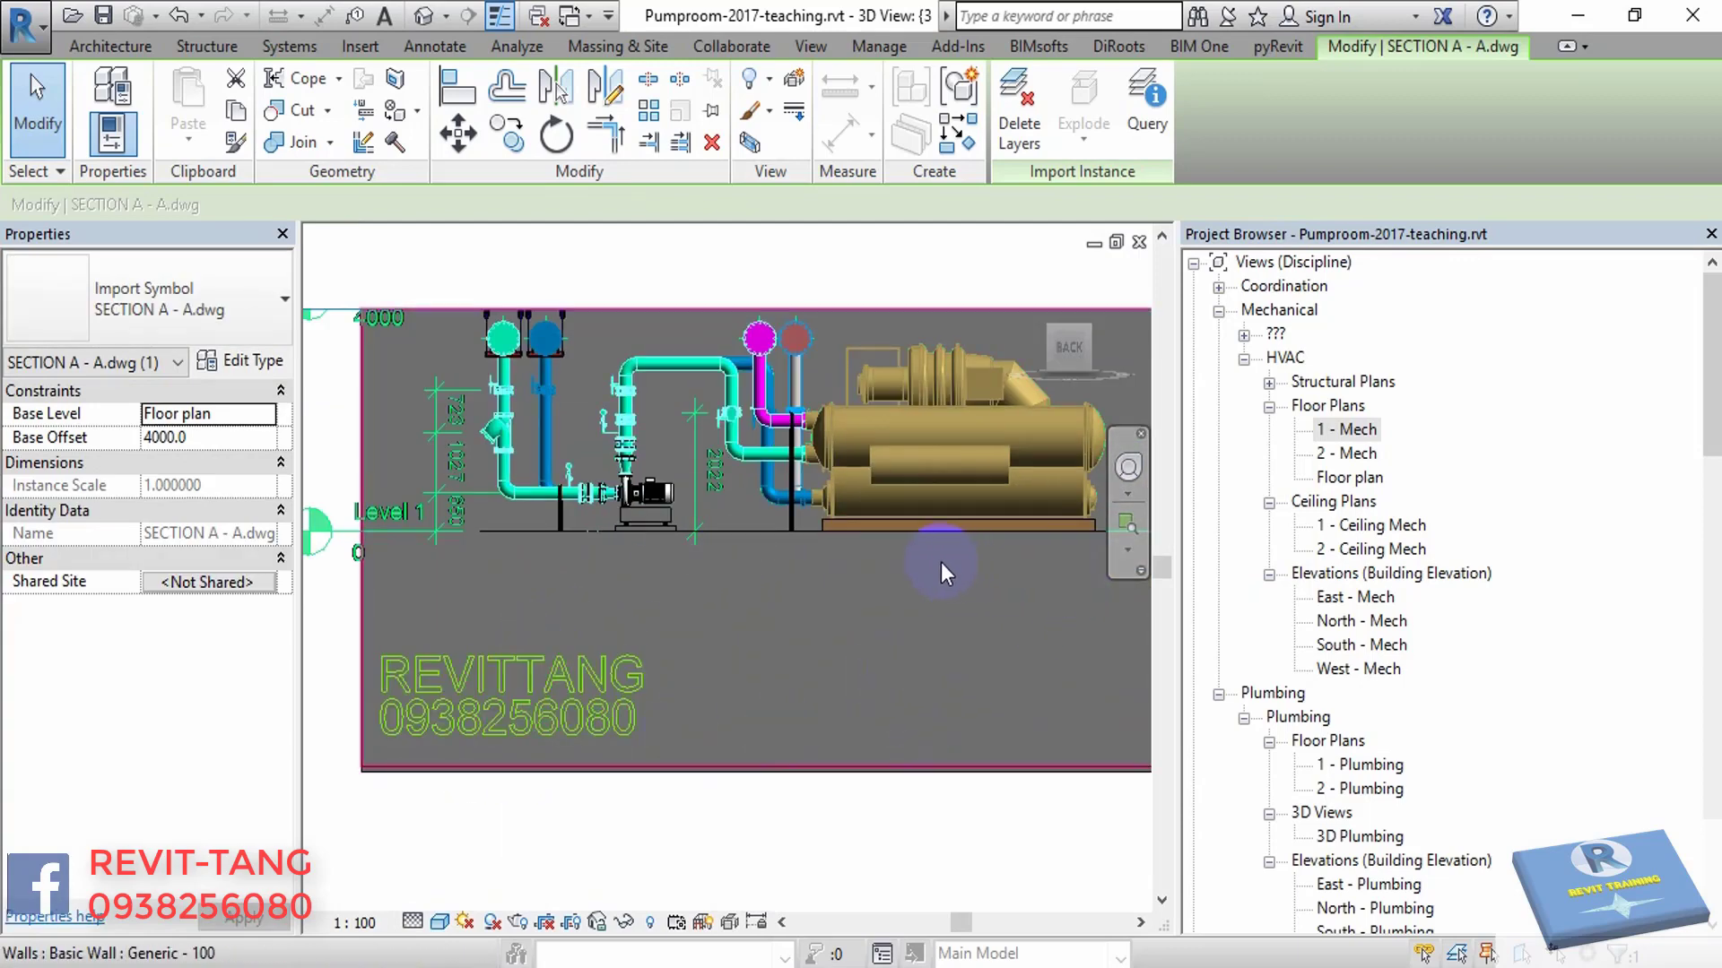
{"action": "middle_click_drag", "start_coordinate": [940, 562], "coordinate": [922, 596], "text": "shift"}
{"action": "left_click", "coordinate": [1320, 438]}
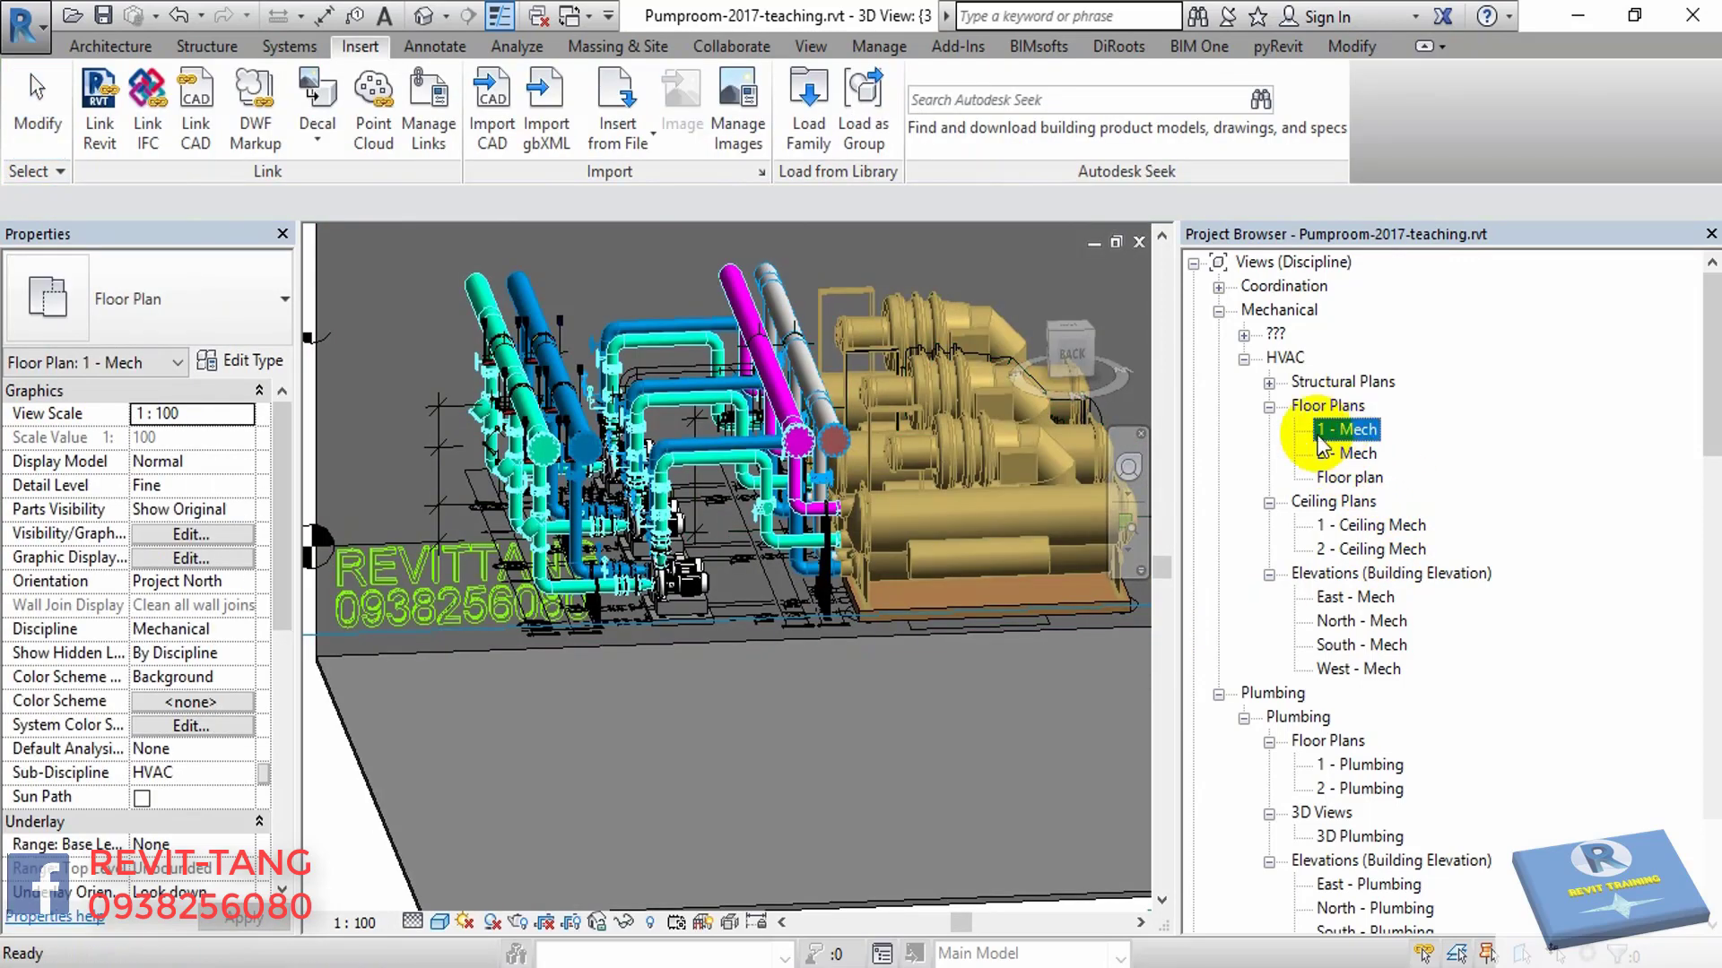
- Open the 1 - Mech floor plan and clear the drawing selection
{"action": "double_click", "coordinate": [1349, 431]}
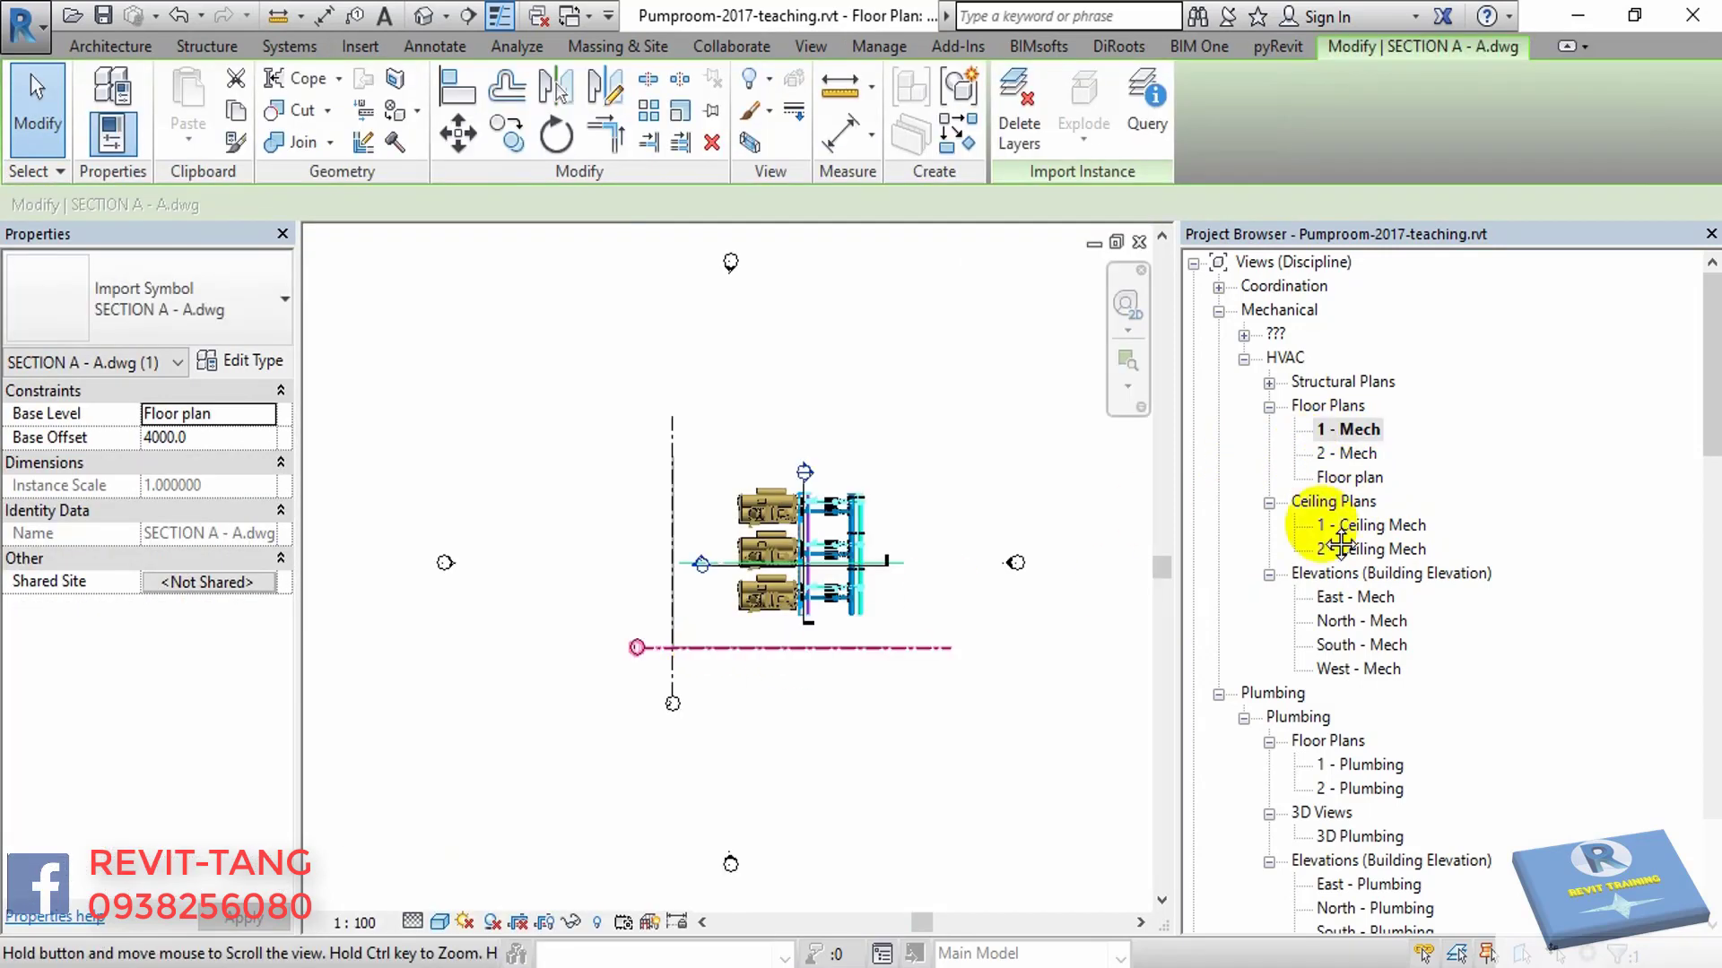
{"action": "scroll", "coordinate": [861, 555], "scroll_direction": "up", "scroll_amount": 3}
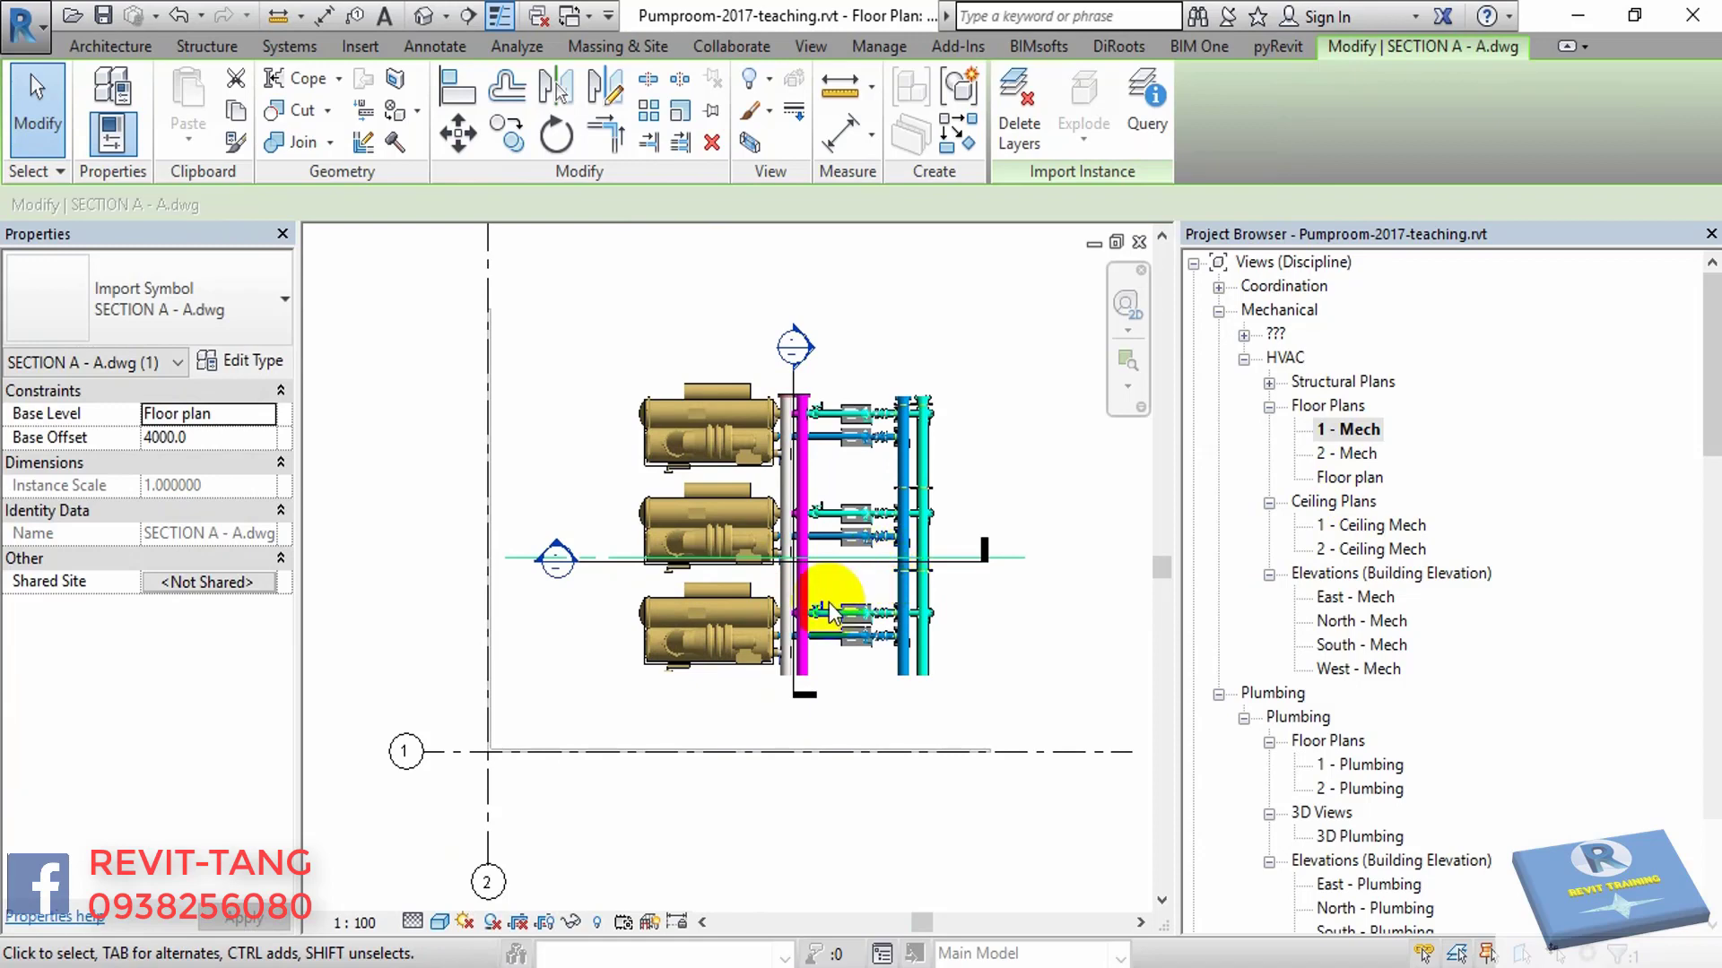
{"action": "scroll", "coordinate": [832, 613], "scroll_direction": "up", "scroll_amount": 3}
{"action": "key", "text": "Escape"}
- Open the section view from the section line across the pumps using Go to View
{"action": "scroll", "coordinate": [766, 619], "scroll_direction": "down", "scroll_amount": 2}
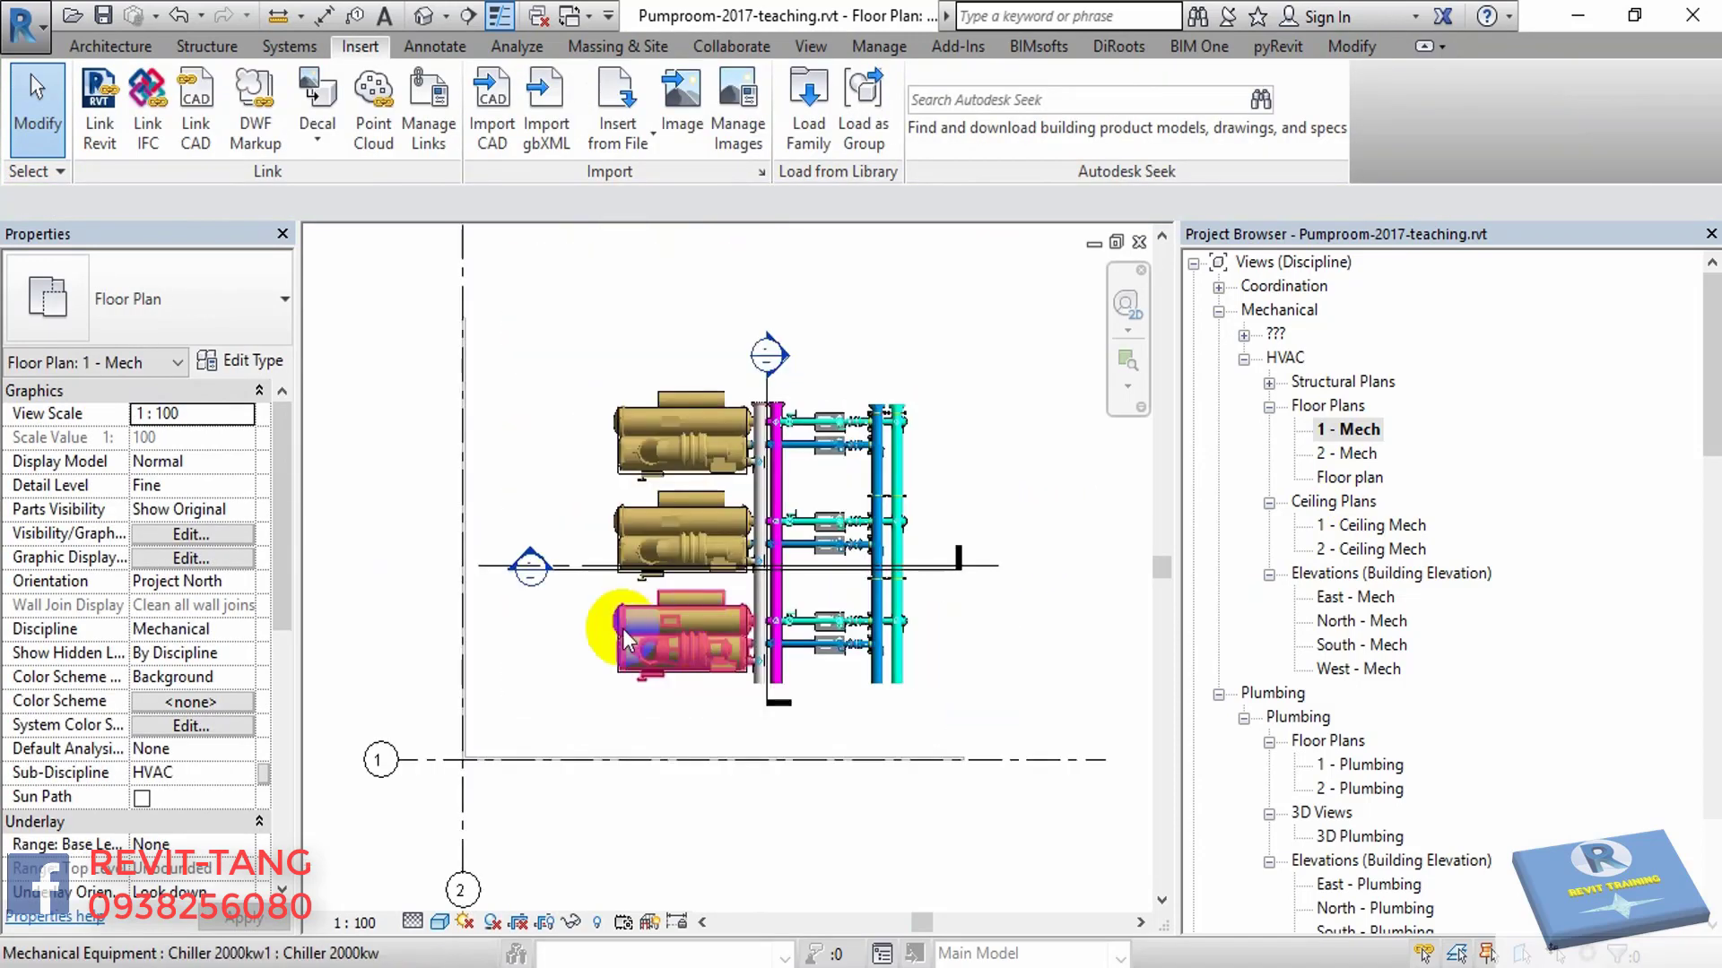
{"action": "scroll", "coordinate": [776, 610], "scroll_direction": "up", "scroll_amount": 1}
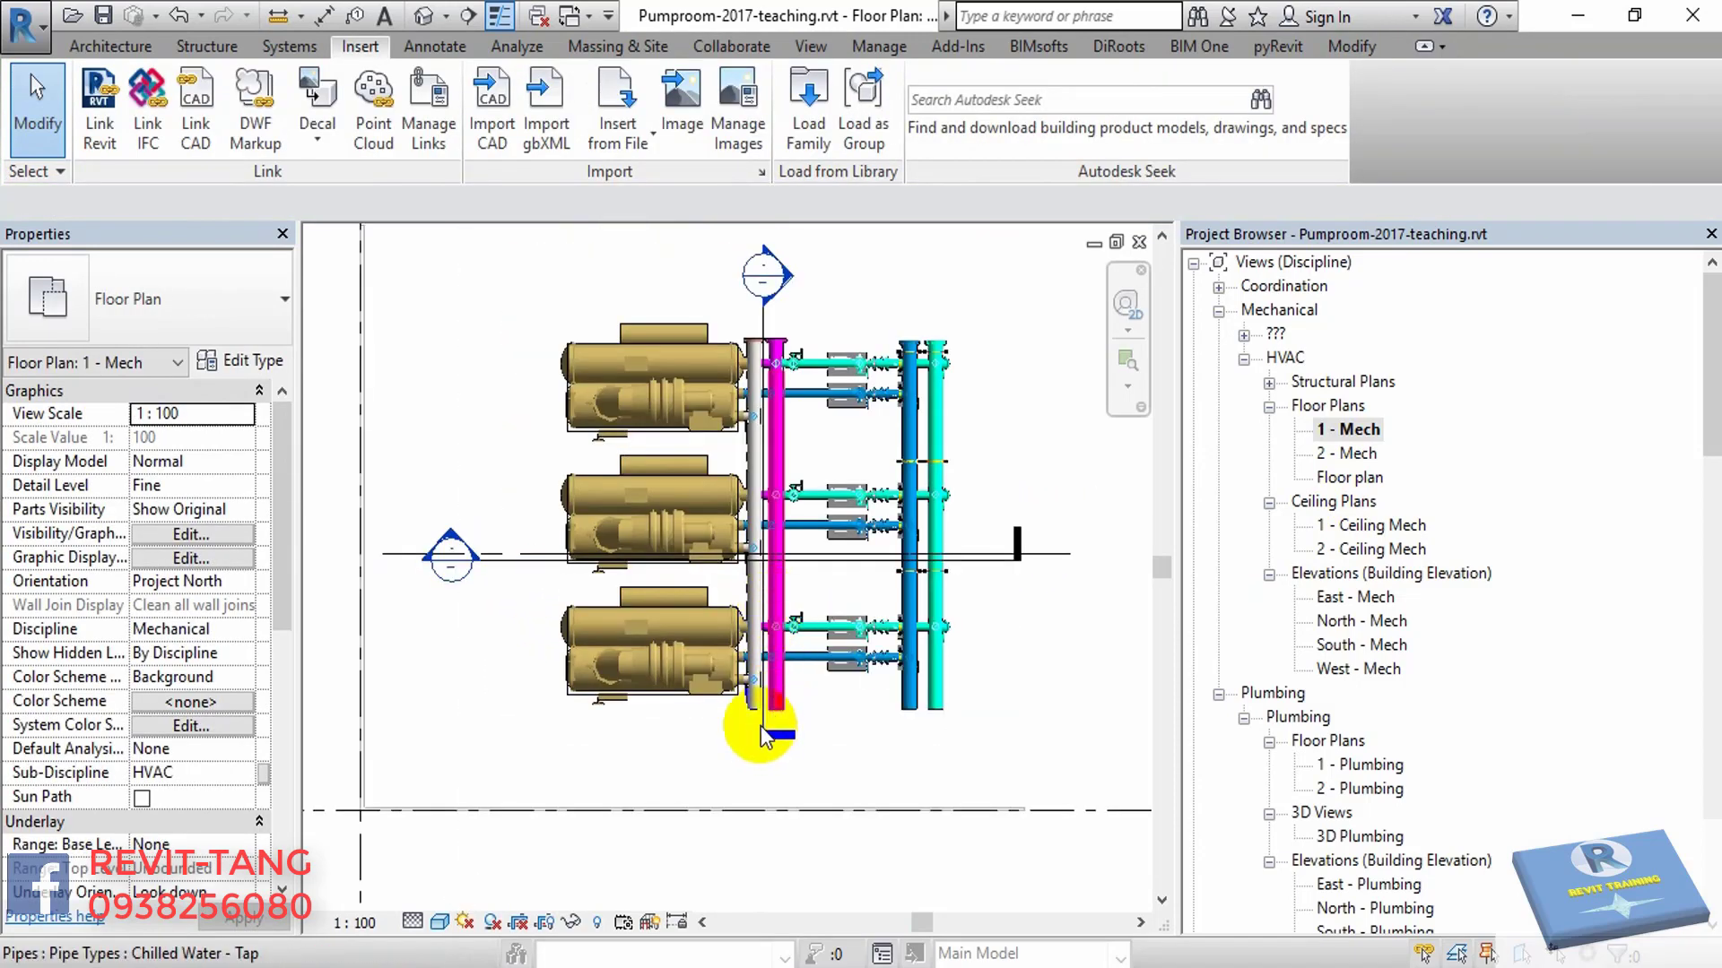
{"action": "scroll", "coordinate": [761, 725], "scroll_direction": "up", "scroll_amount": 1}
{"action": "scroll", "coordinate": [768, 719], "scroll_direction": "up", "scroll_amount": 1}
{"action": "left_click", "coordinate": [768, 719]}
{"action": "right_click", "coordinate": [770, 718]}
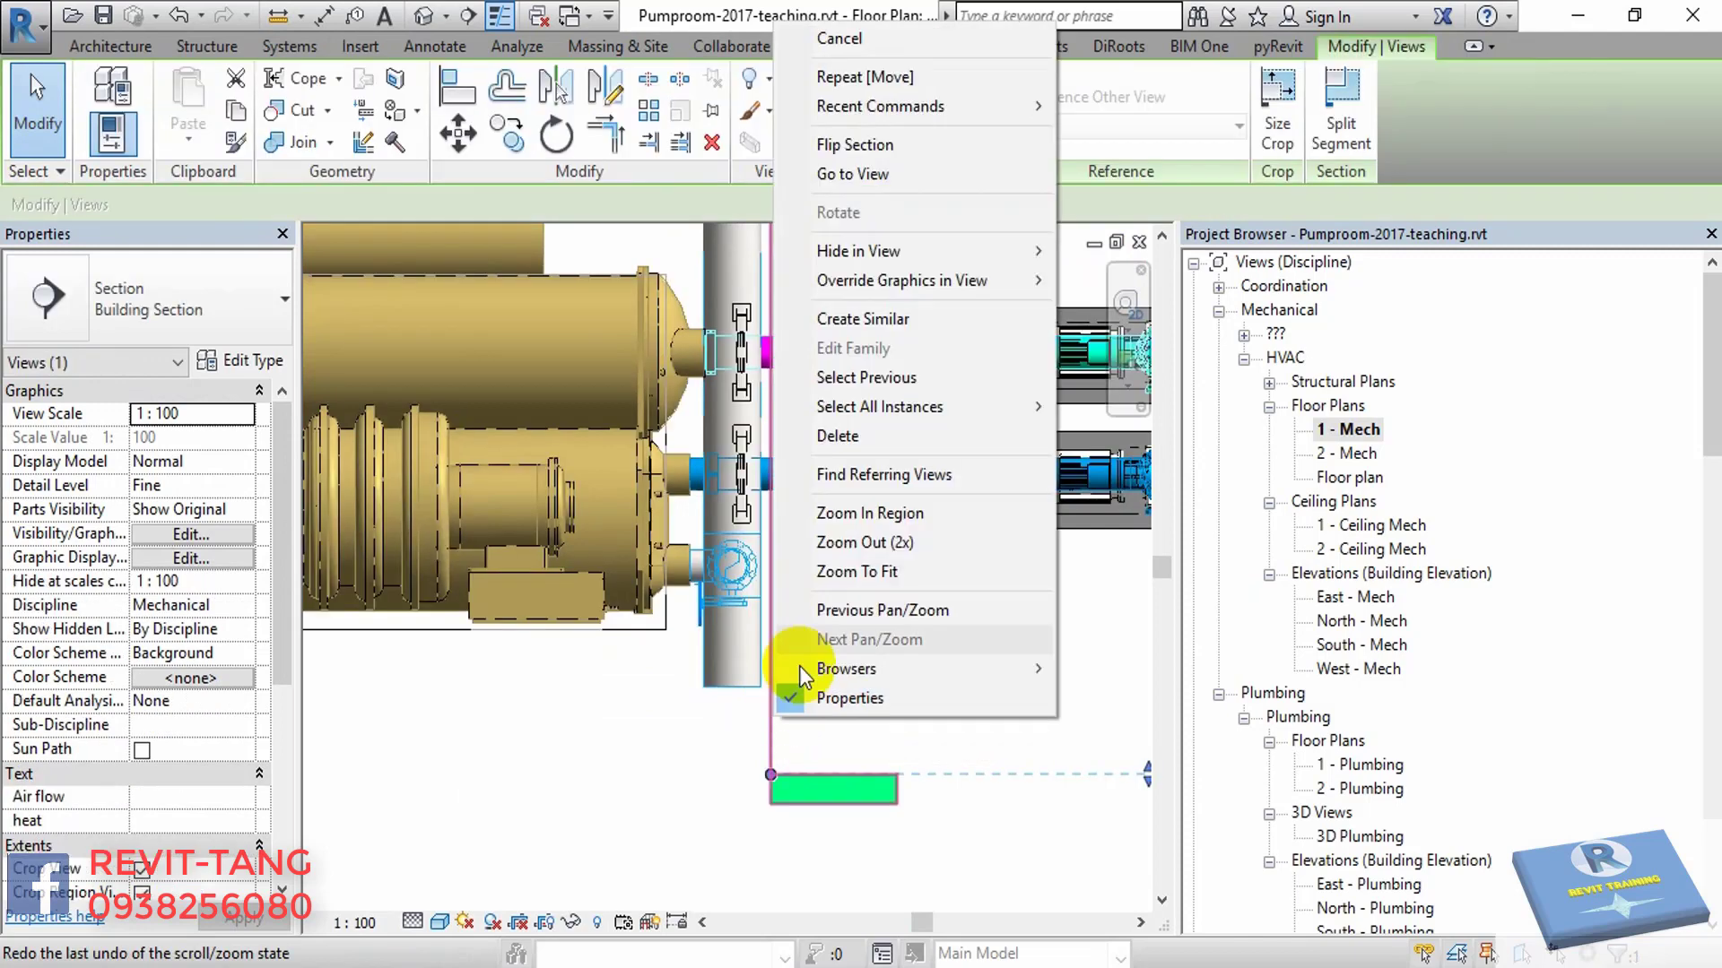
{"action": "left_click", "coordinate": [875, 177]}
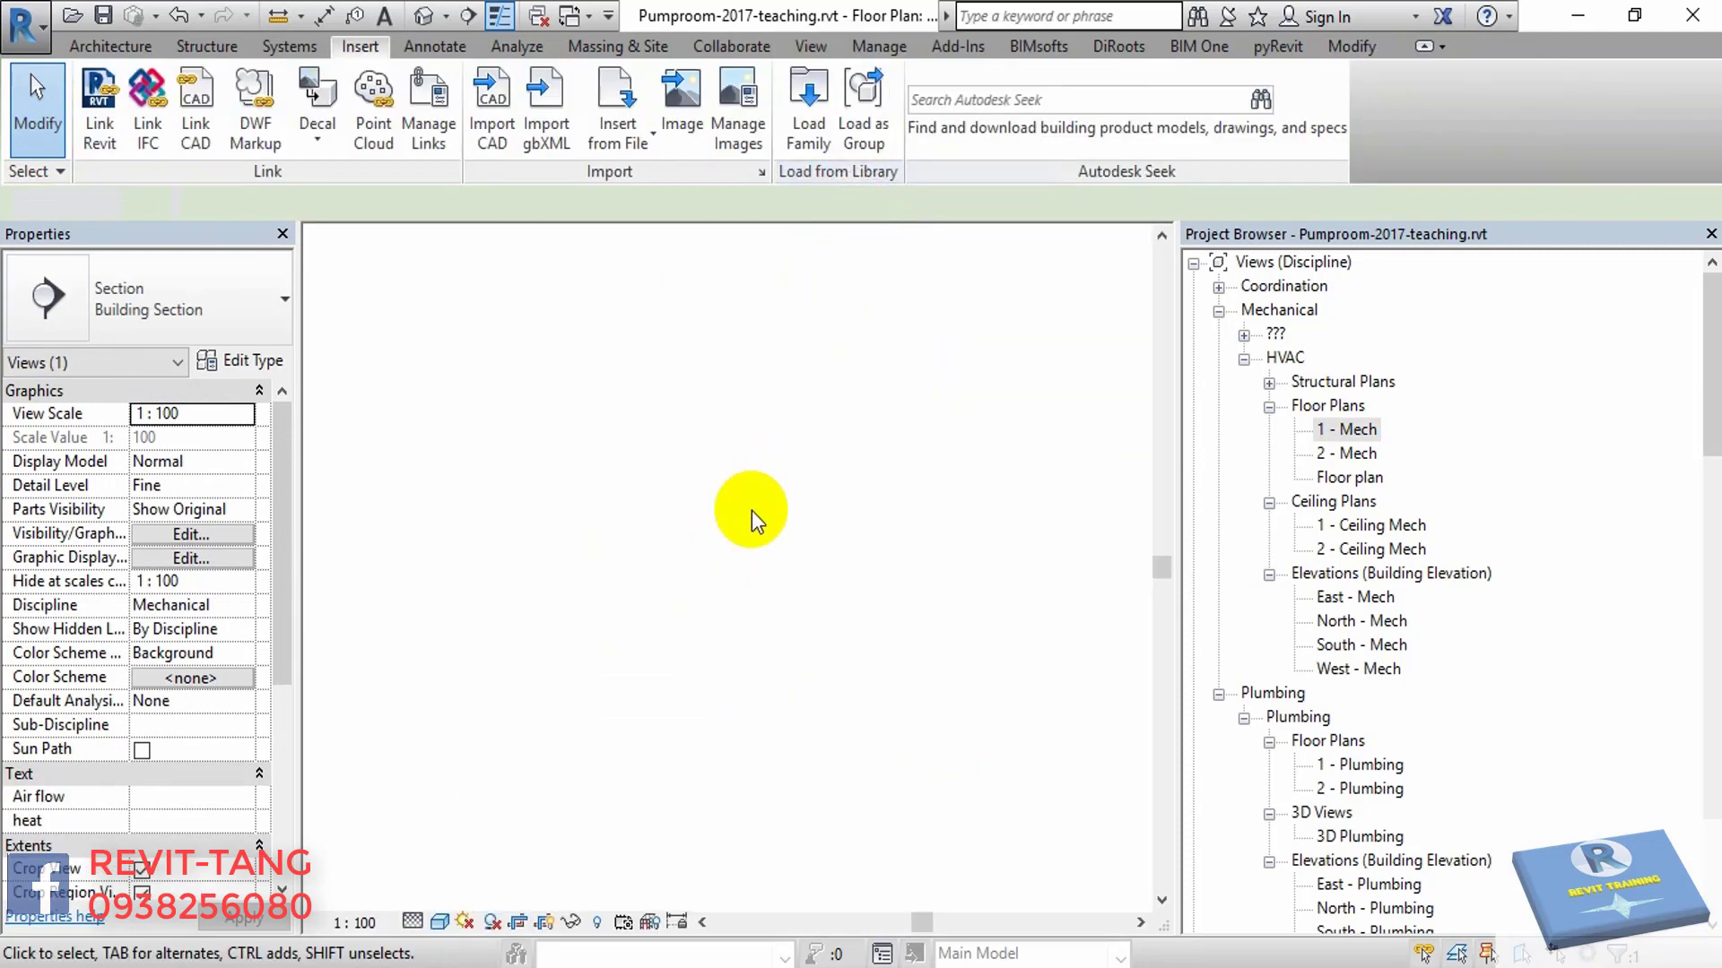
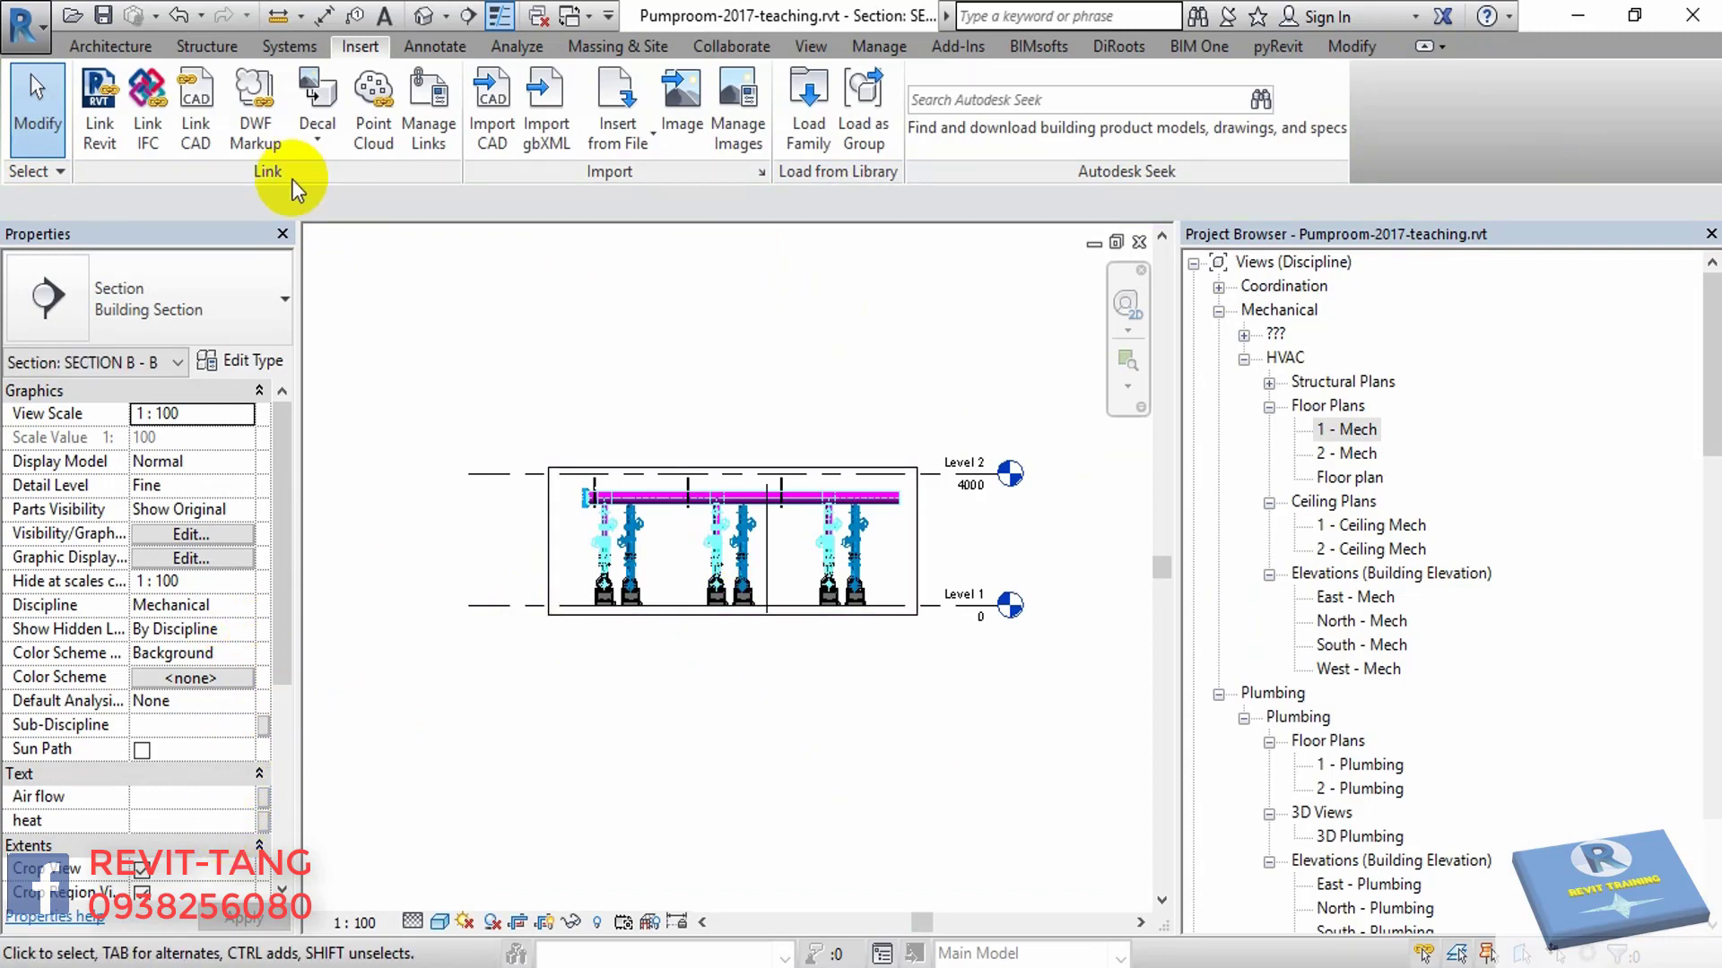
- Link SECTION B - B.dwg into the SECTION B - B view
{"action": "left_click", "coordinate": [196, 125]}
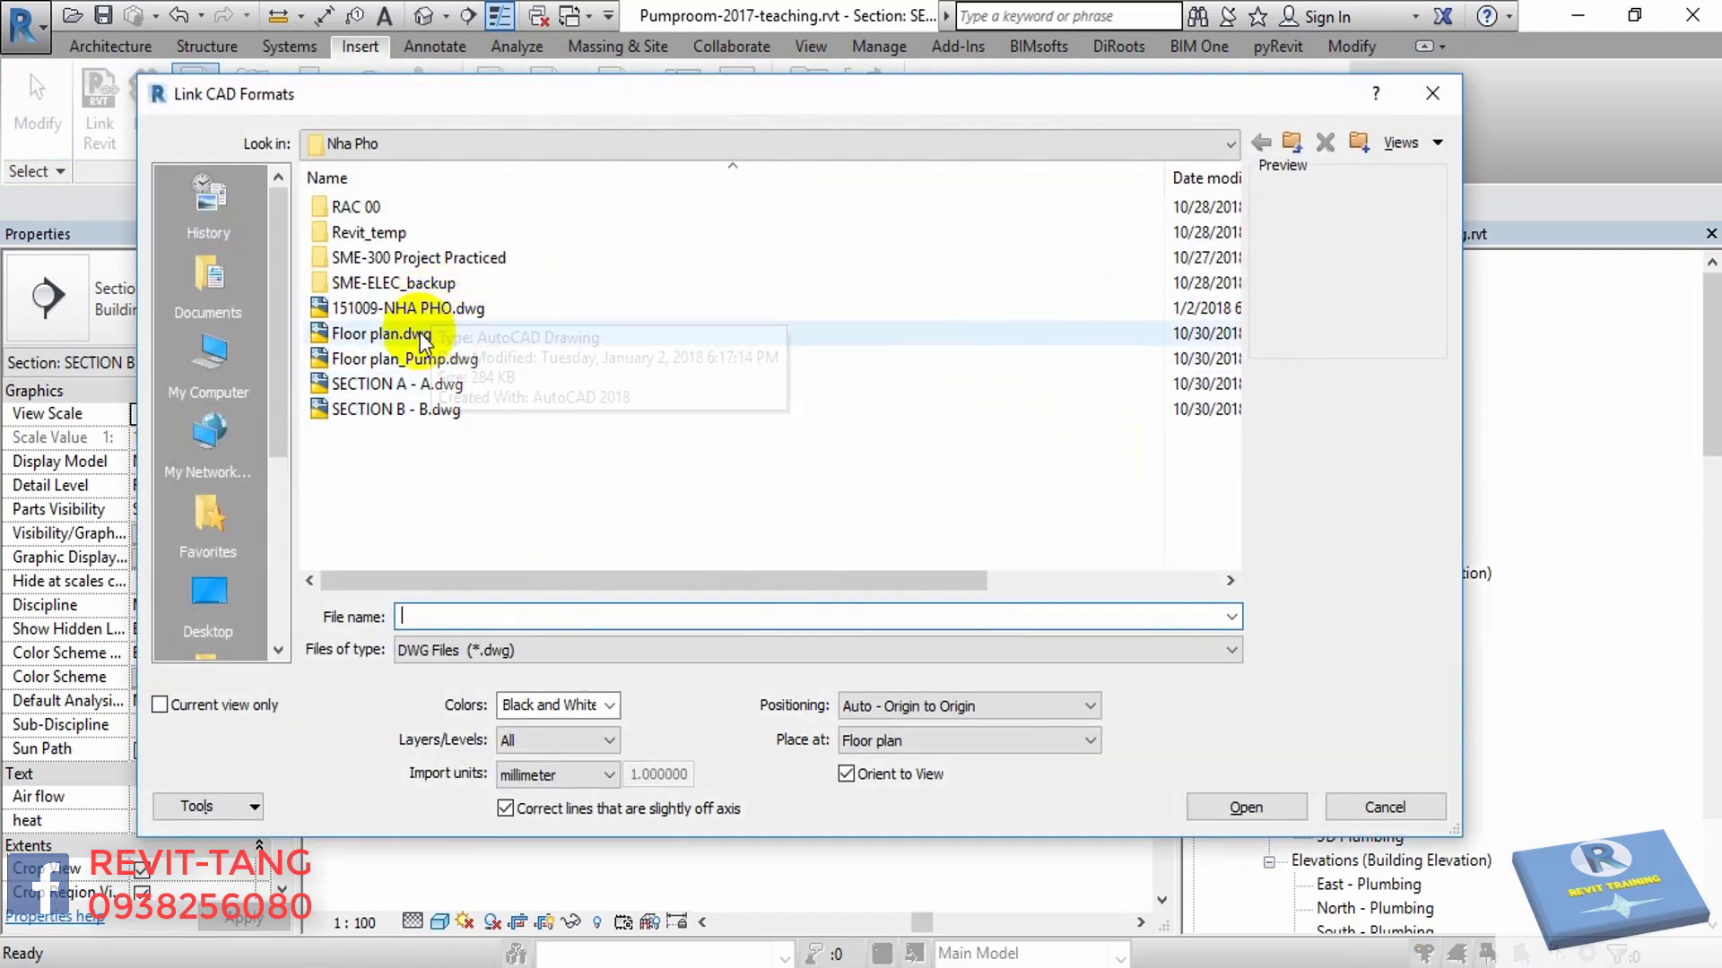
{"action": "left_click", "coordinate": [401, 411]}
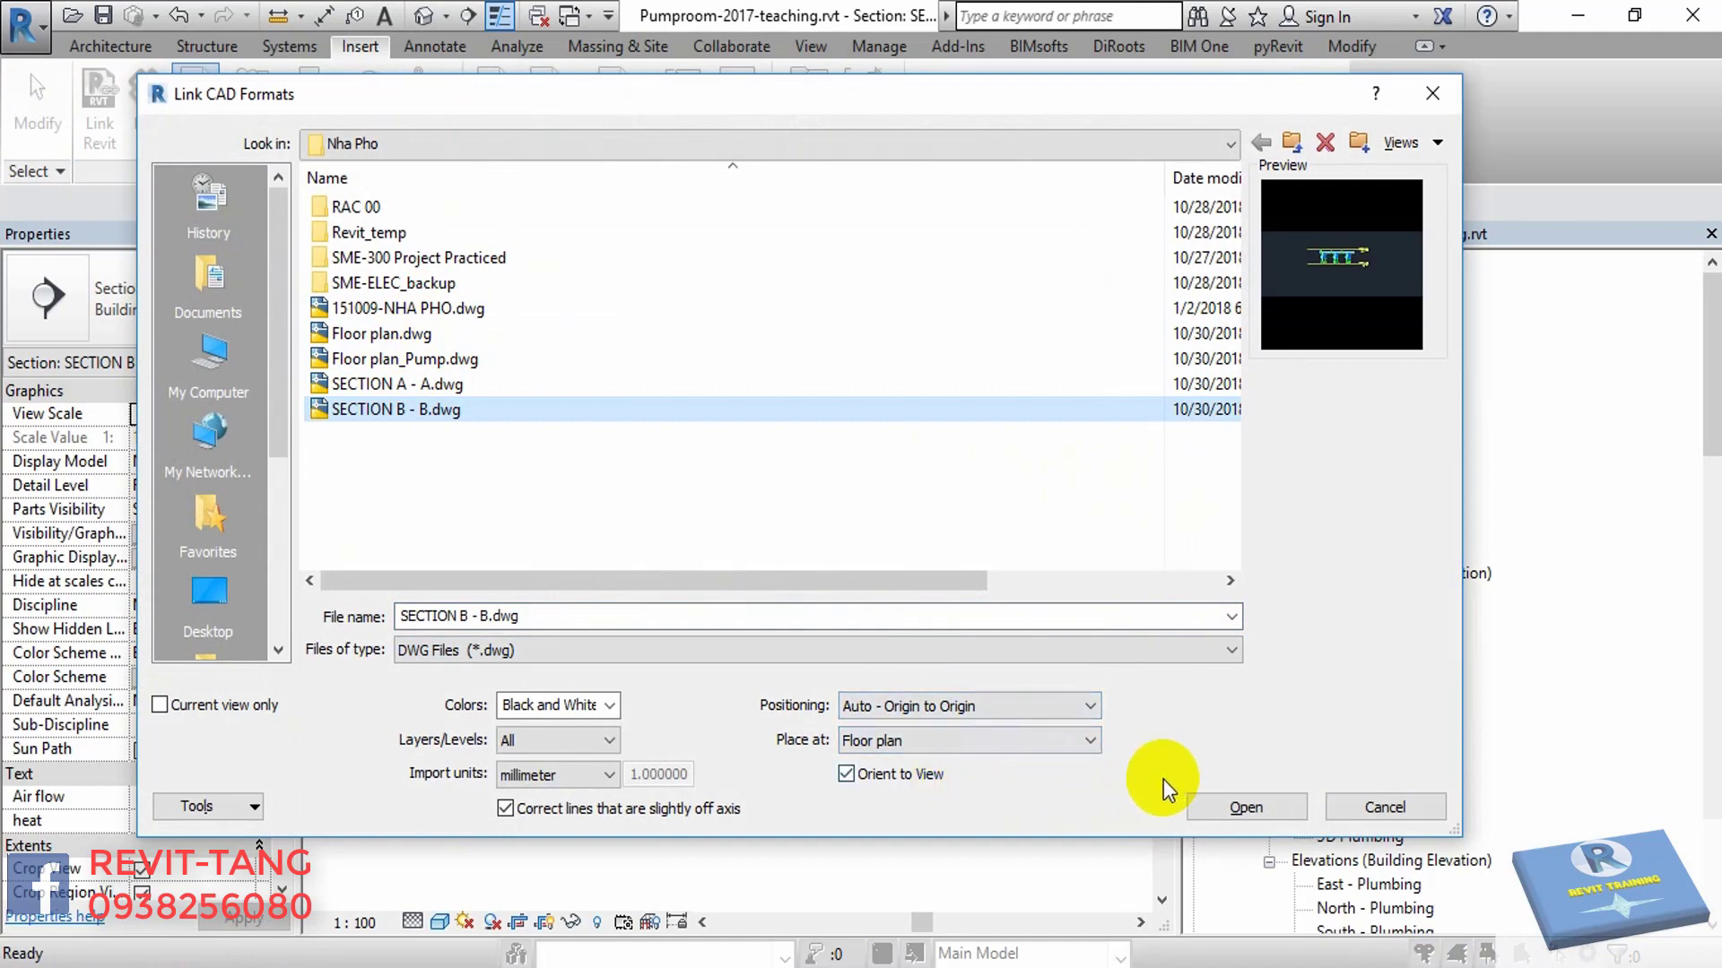
{"action": "left_click", "coordinate": [1245, 809]}
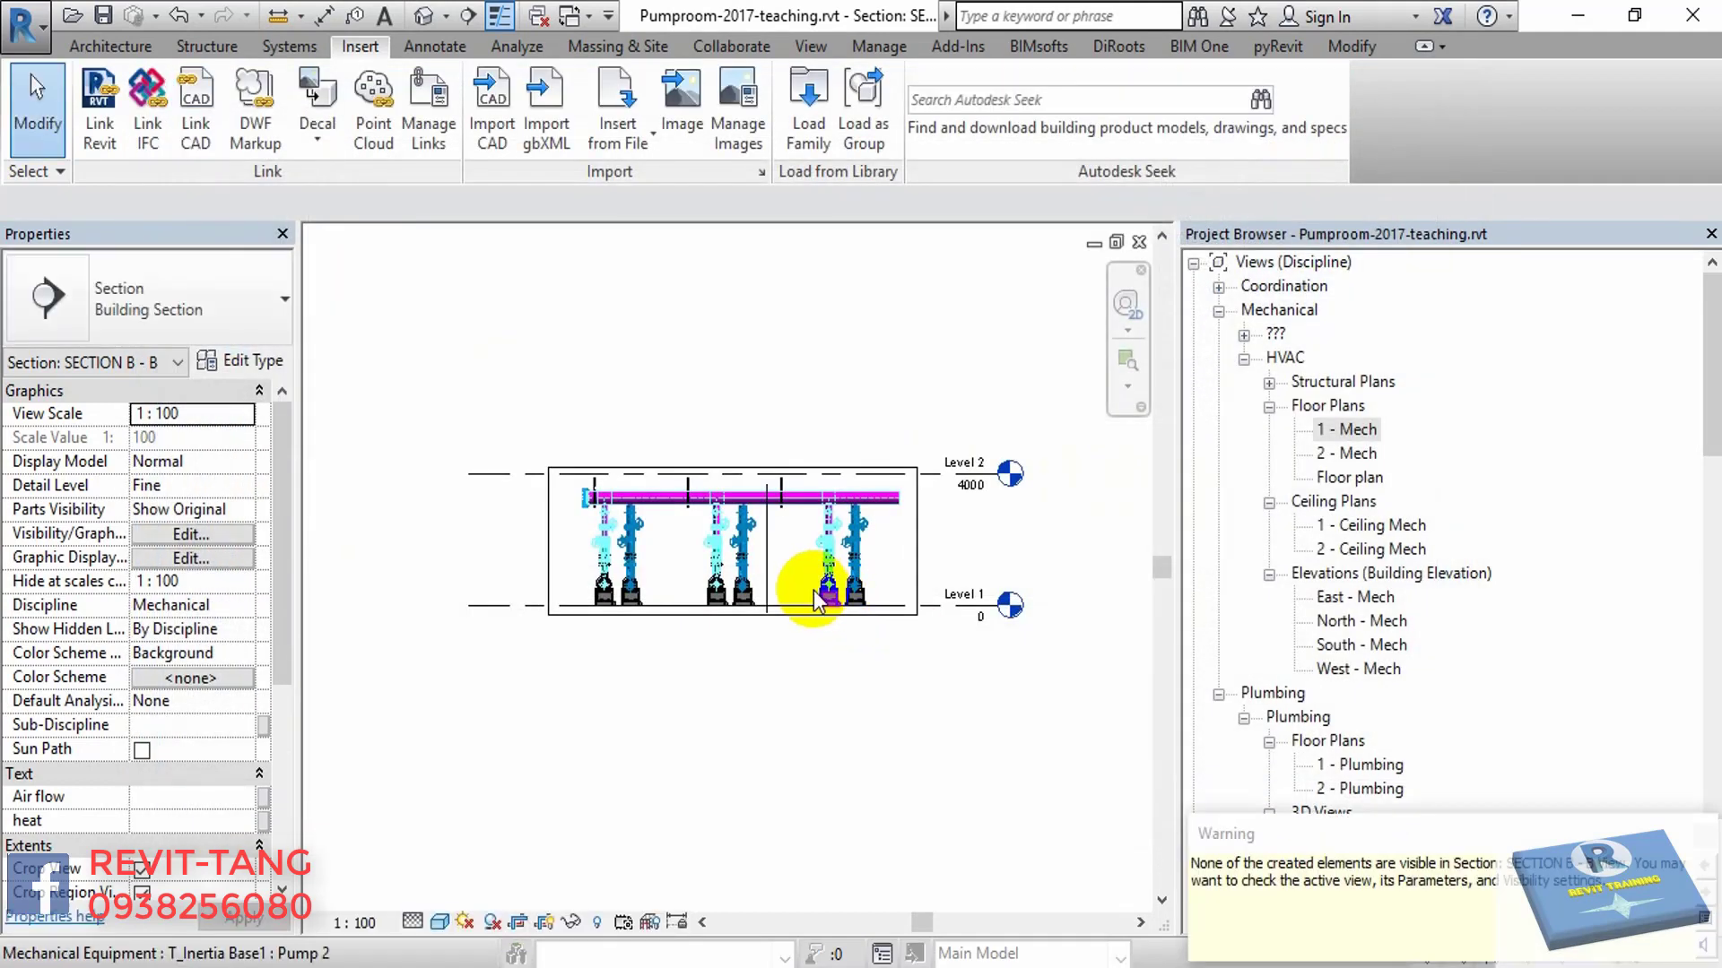
- Stretch the Section B-B crop region down to Floor plan, then undo the change
{"action": "left_click", "coordinate": [793, 616]}
{"action": "left_click_drag", "start_coordinate": [740, 621], "coordinate": [732, 805]}
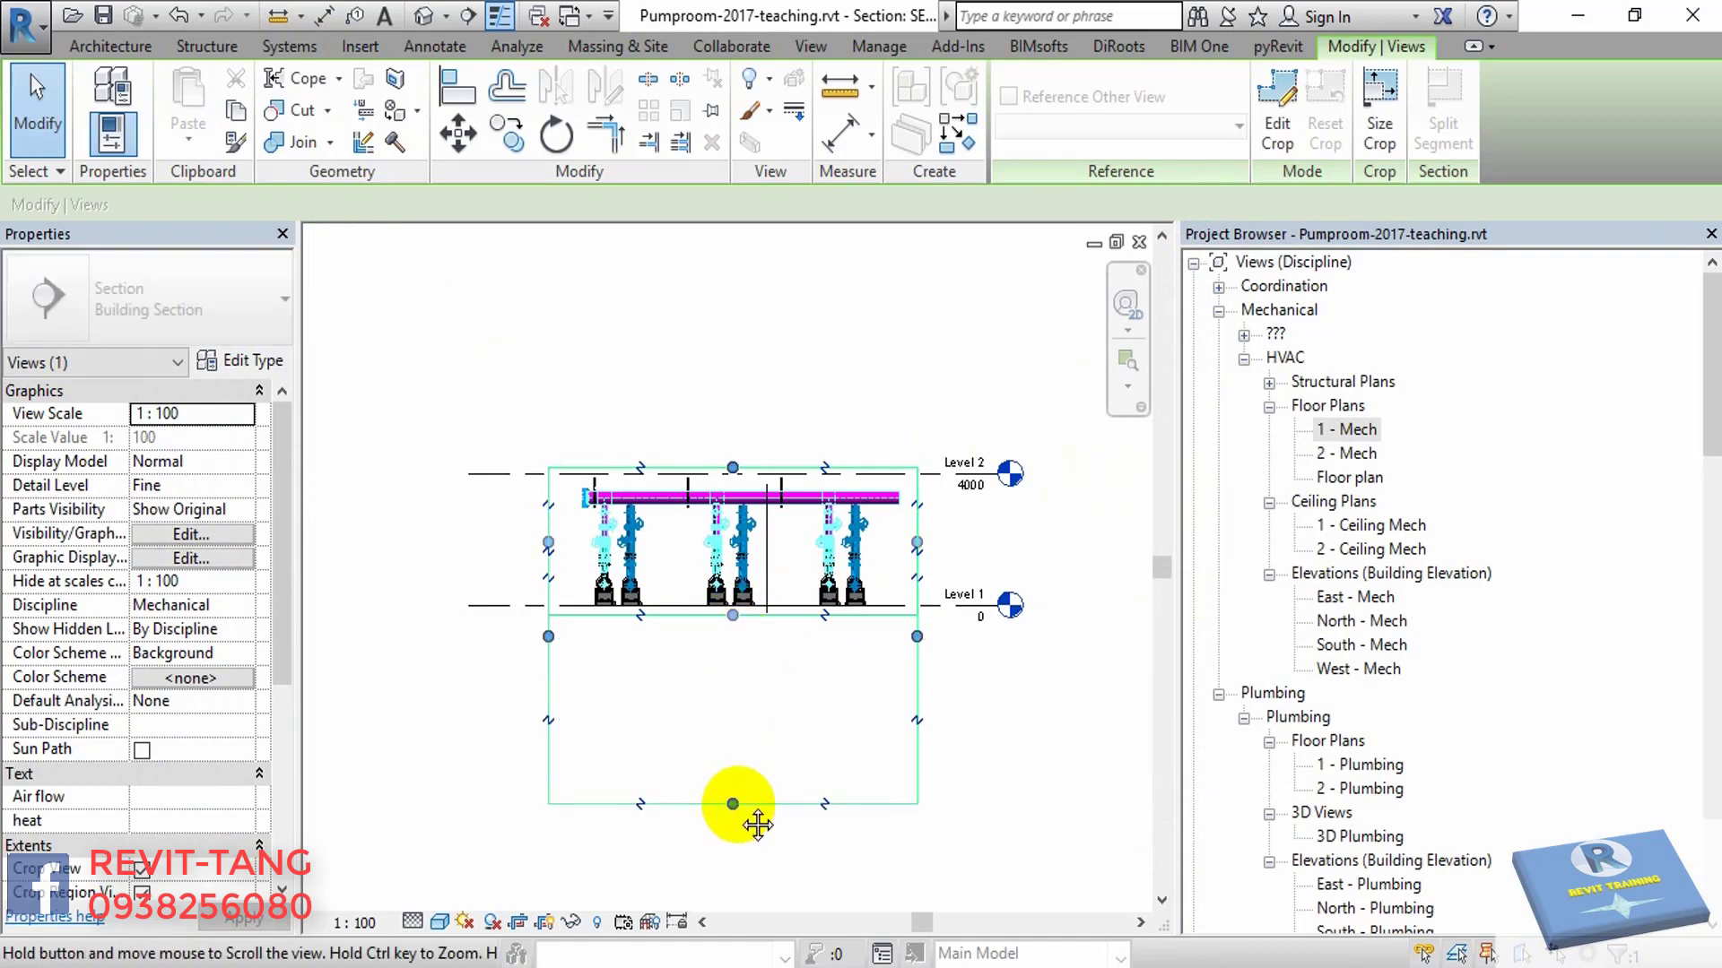
{"action": "left_click", "coordinate": [723, 777]}
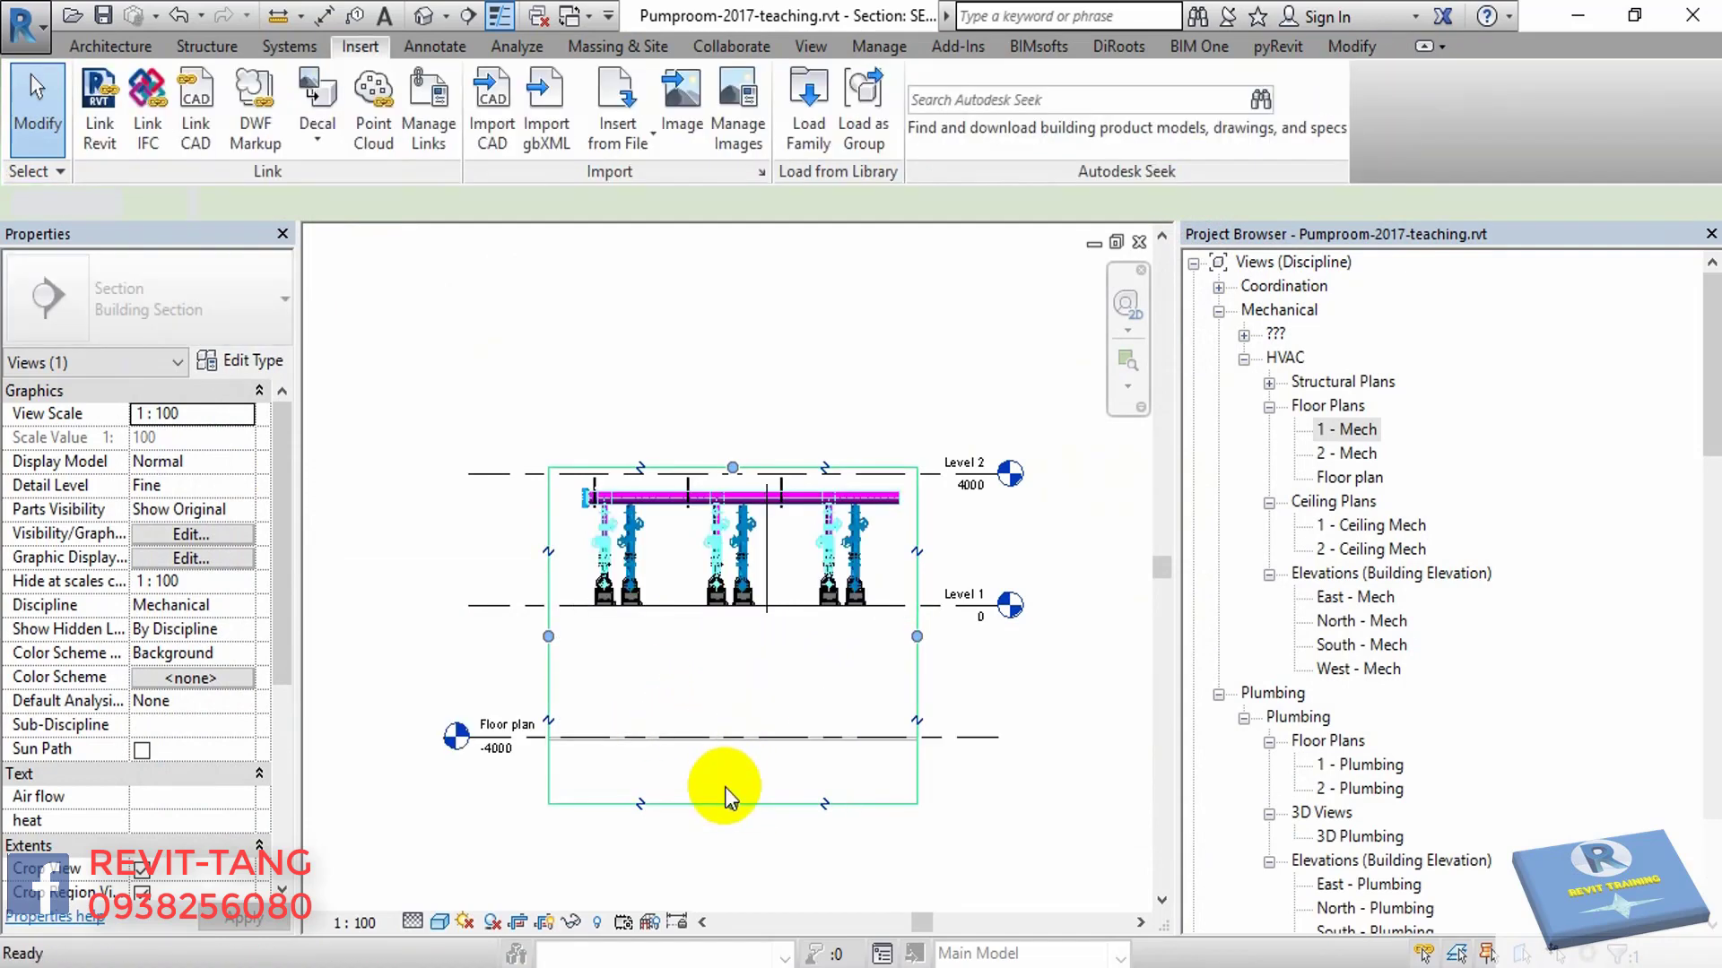
{"action": "key", "text": "ctrl+z"}
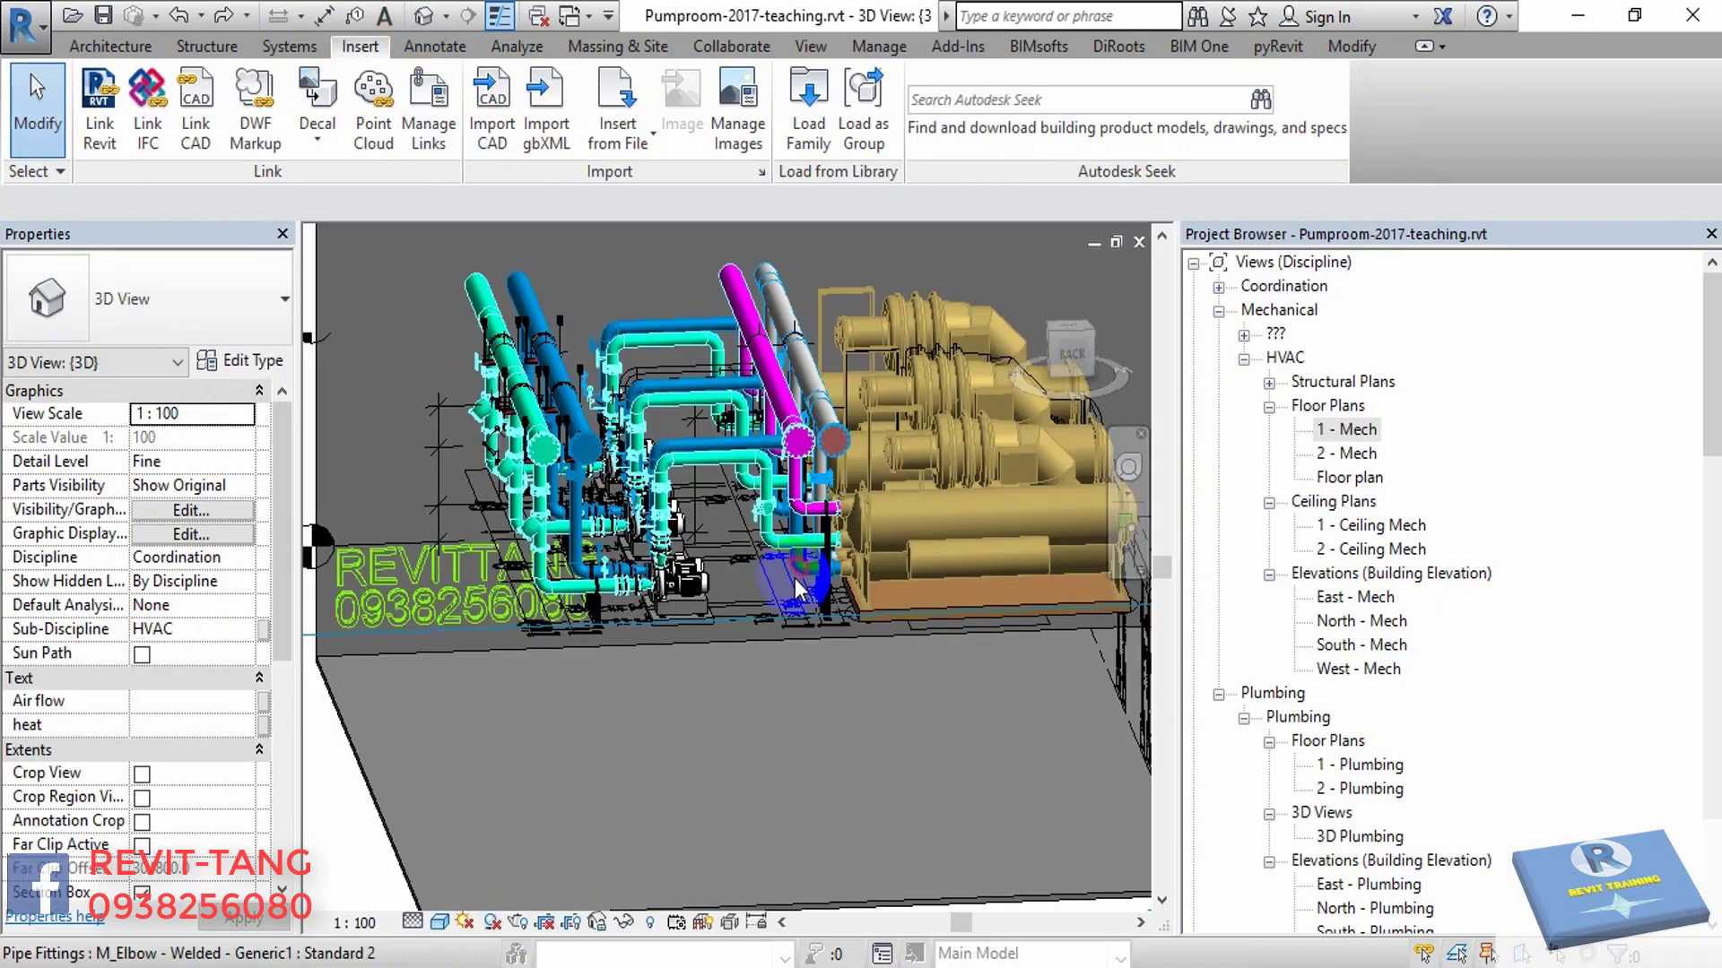
- Open the default 3D view and orbit around the pump room equipment and walls
{"action": "mouse_move", "coordinate": [843, 762]}
{"action": "middle_mouse_down", "text": "shift"}
{"action": "mouse_move", "coordinate": [881, 789]}
{"action": "mouse_move", "coordinate": [942, 933]}
{"action": "mouse_move", "coordinate": [874, 780]}
{"action": "middle_mouse_up", "text": "shift"}
{"action": "scroll", "coordinate": [644, 574], "scroll_direction": "down", "scroll_amount": 2}
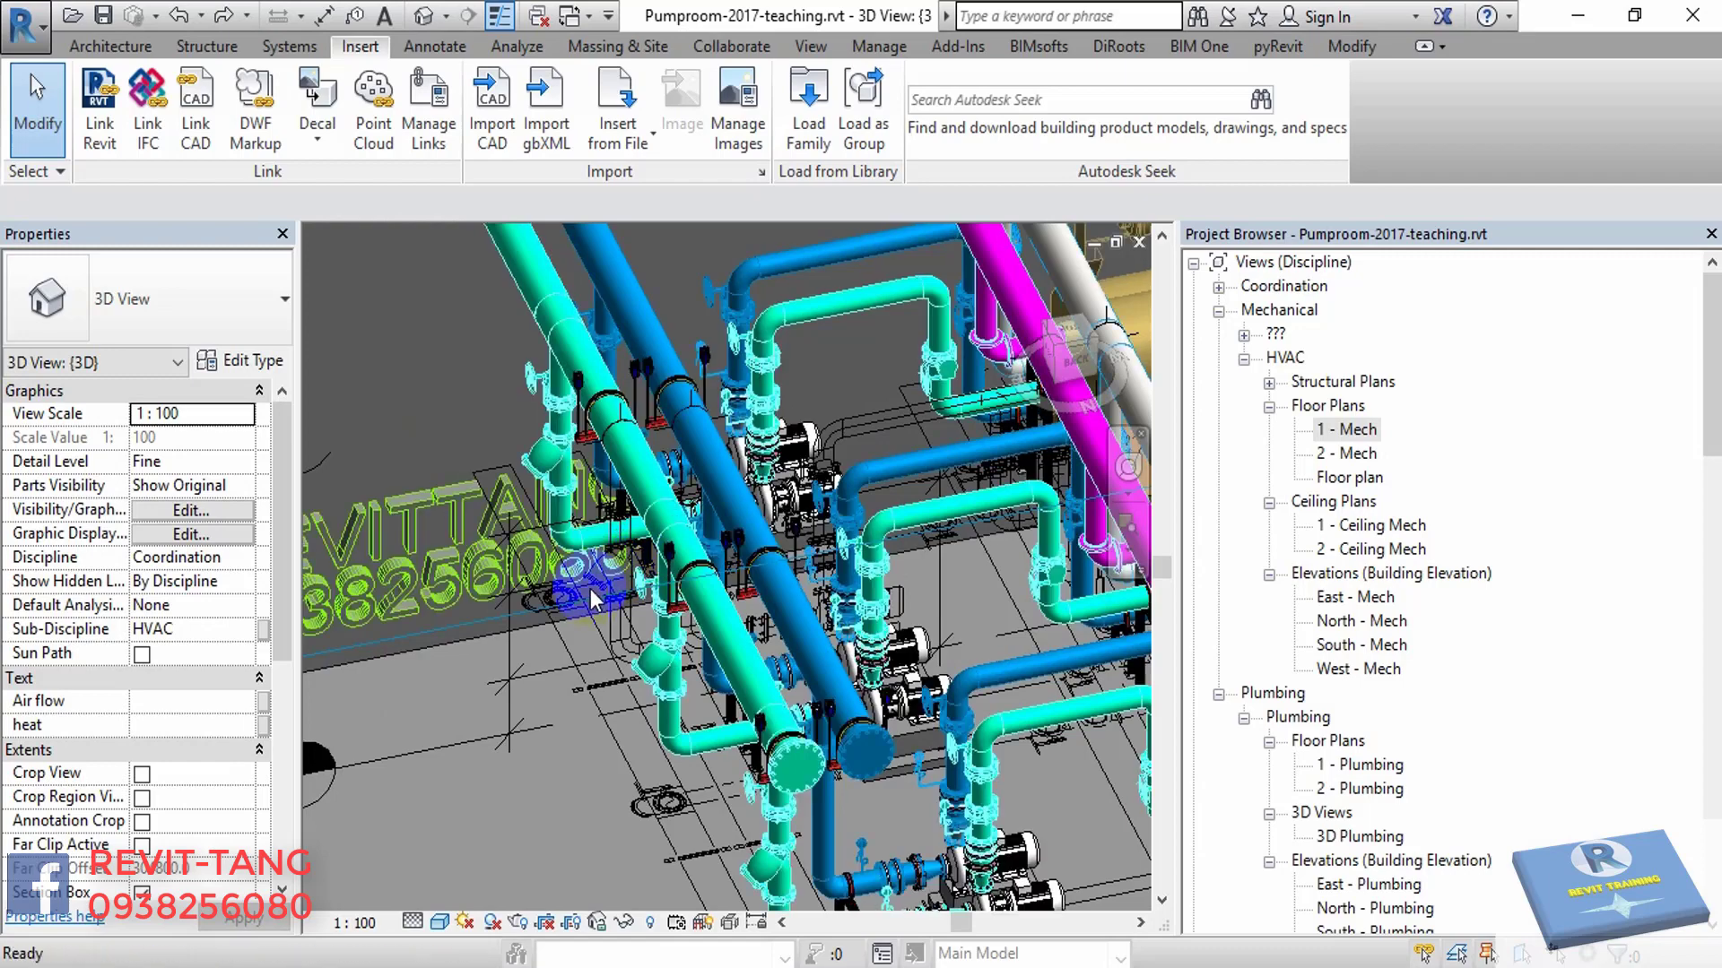
{"action": "scroll", "coordinate": [606, 582], "scroll_direction": "down", "scroll_amount": 3}
{"action": "mouse_move", "coordinate": [606, 583]}
{"action": "middle_mouse_down", "text": "shift"}
{"action": "mouse_move", "coordinate": [737, 689]}
{"action": "mouse_move", "coordinate": [765, 469]}
{"action": "mouse_move", "coordinate": [818, 590]}
{"action": "middle_mouse_up", "text": "shift"}
{"action": "scroll", "coordinate": [948, 748], "scroll_direction": "up", "scroll_amount": 3}
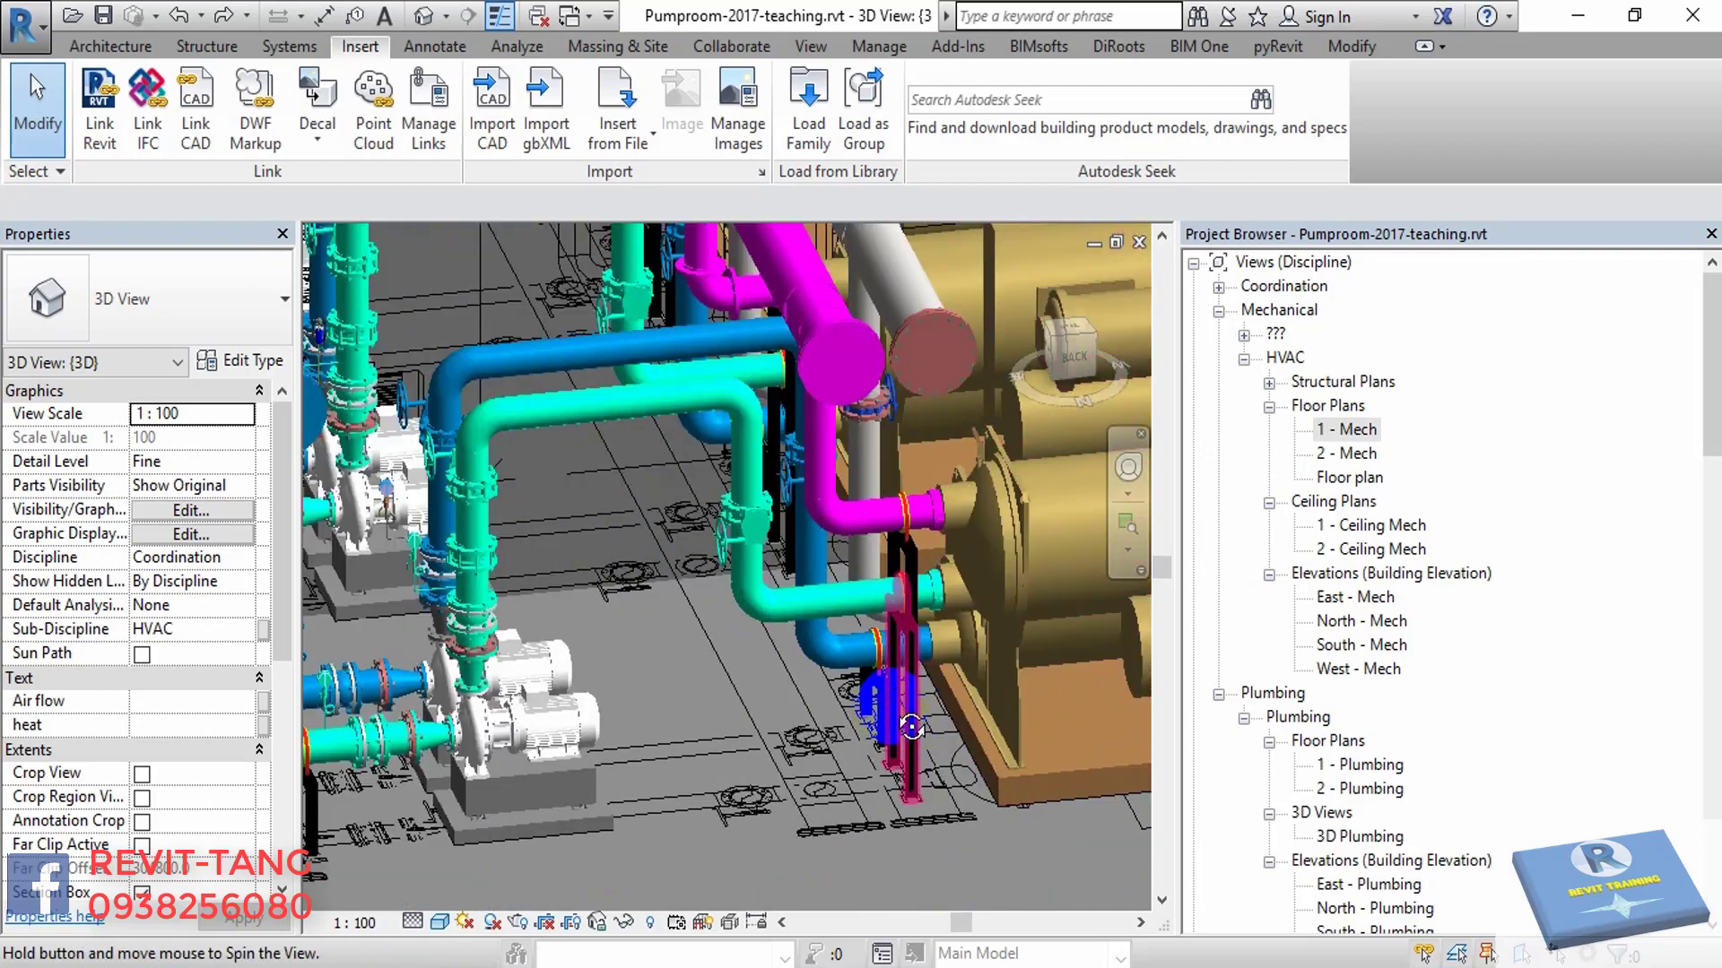
{"action": "scroll", "coordinate": [952, 750], "scroll_direction": "up", "scroll_amount": 3}
{"action": "scroll", "coordinate": [952, 750], "scroll_direction": "down", "scroll_amount": 2}
{"action": "scroll", "coordinate": [952, 750], "scroll_direction": "down", "scroll_amount": 2}
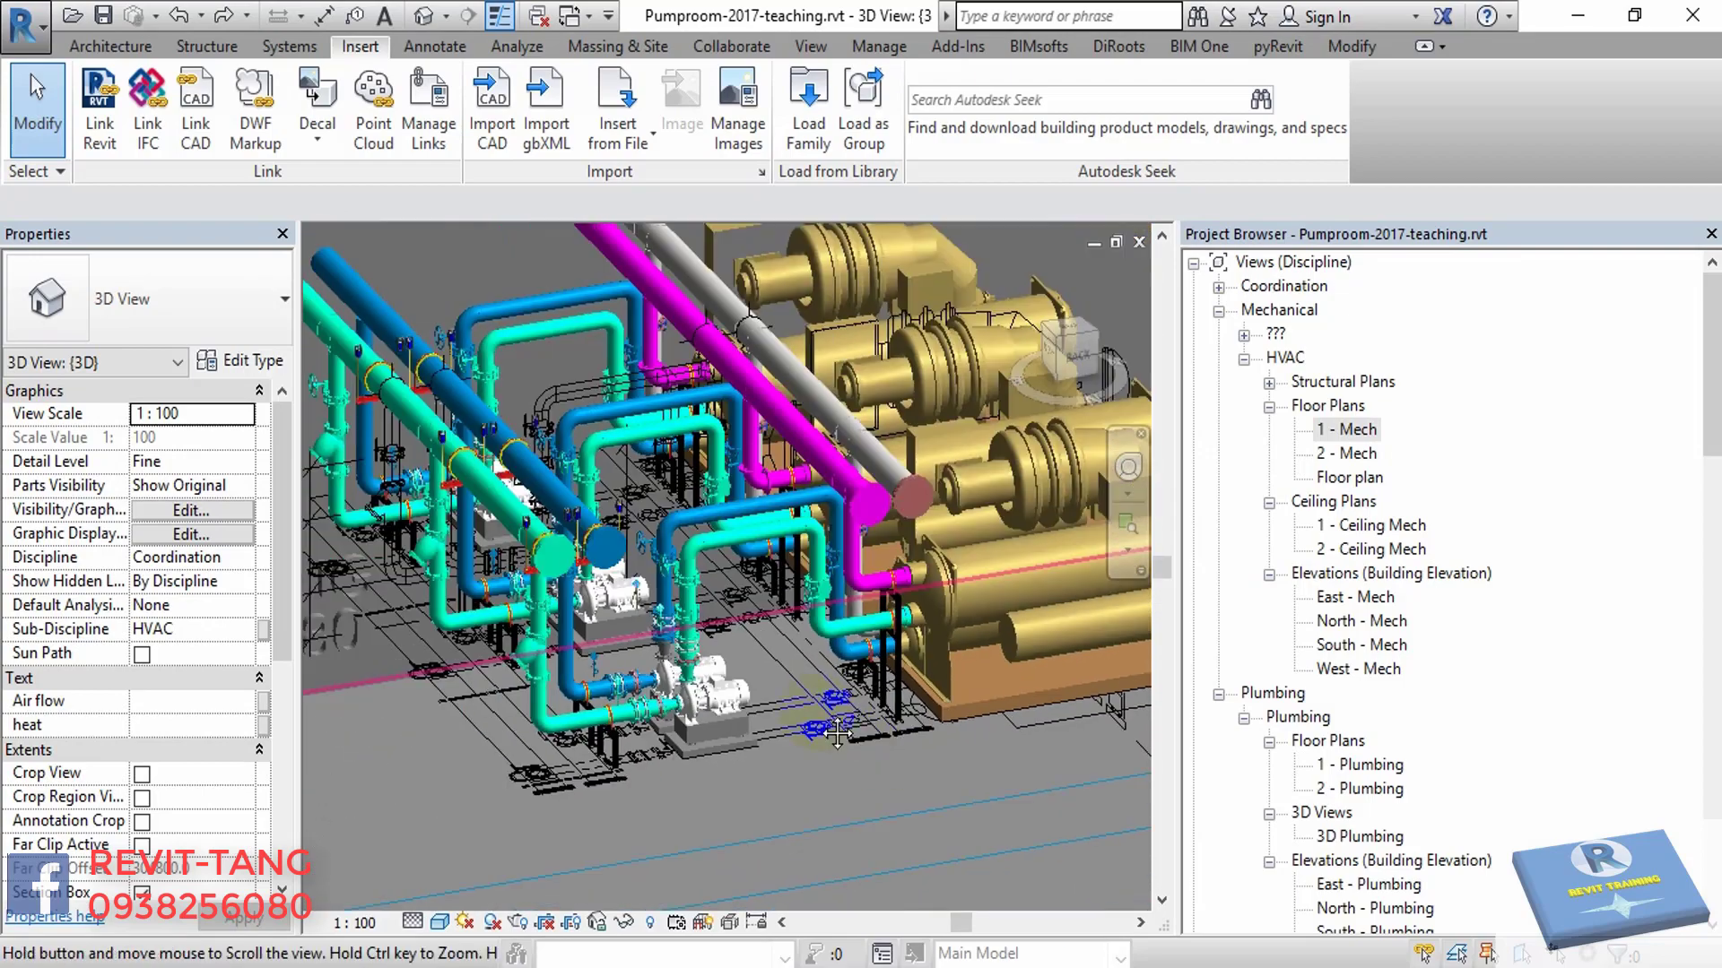
{"action": "scroll", "coordinate": [952, 749], "scroll_direction": "down", "scroll_amount": 1}
{"action": "mouse_move", "coordinate": [952, 749]}
{"action": "middle_mouse_down", "text": "shift"}
{"action": "mouse_move", "coordinate": [907, 556]}
{"action": "mouse_move", "coordinate": [958, 579]}
{"action": "mouse_move", "coordinate": [948, 619]}
{"action": "middle_mouse_up", "text": "shift"}
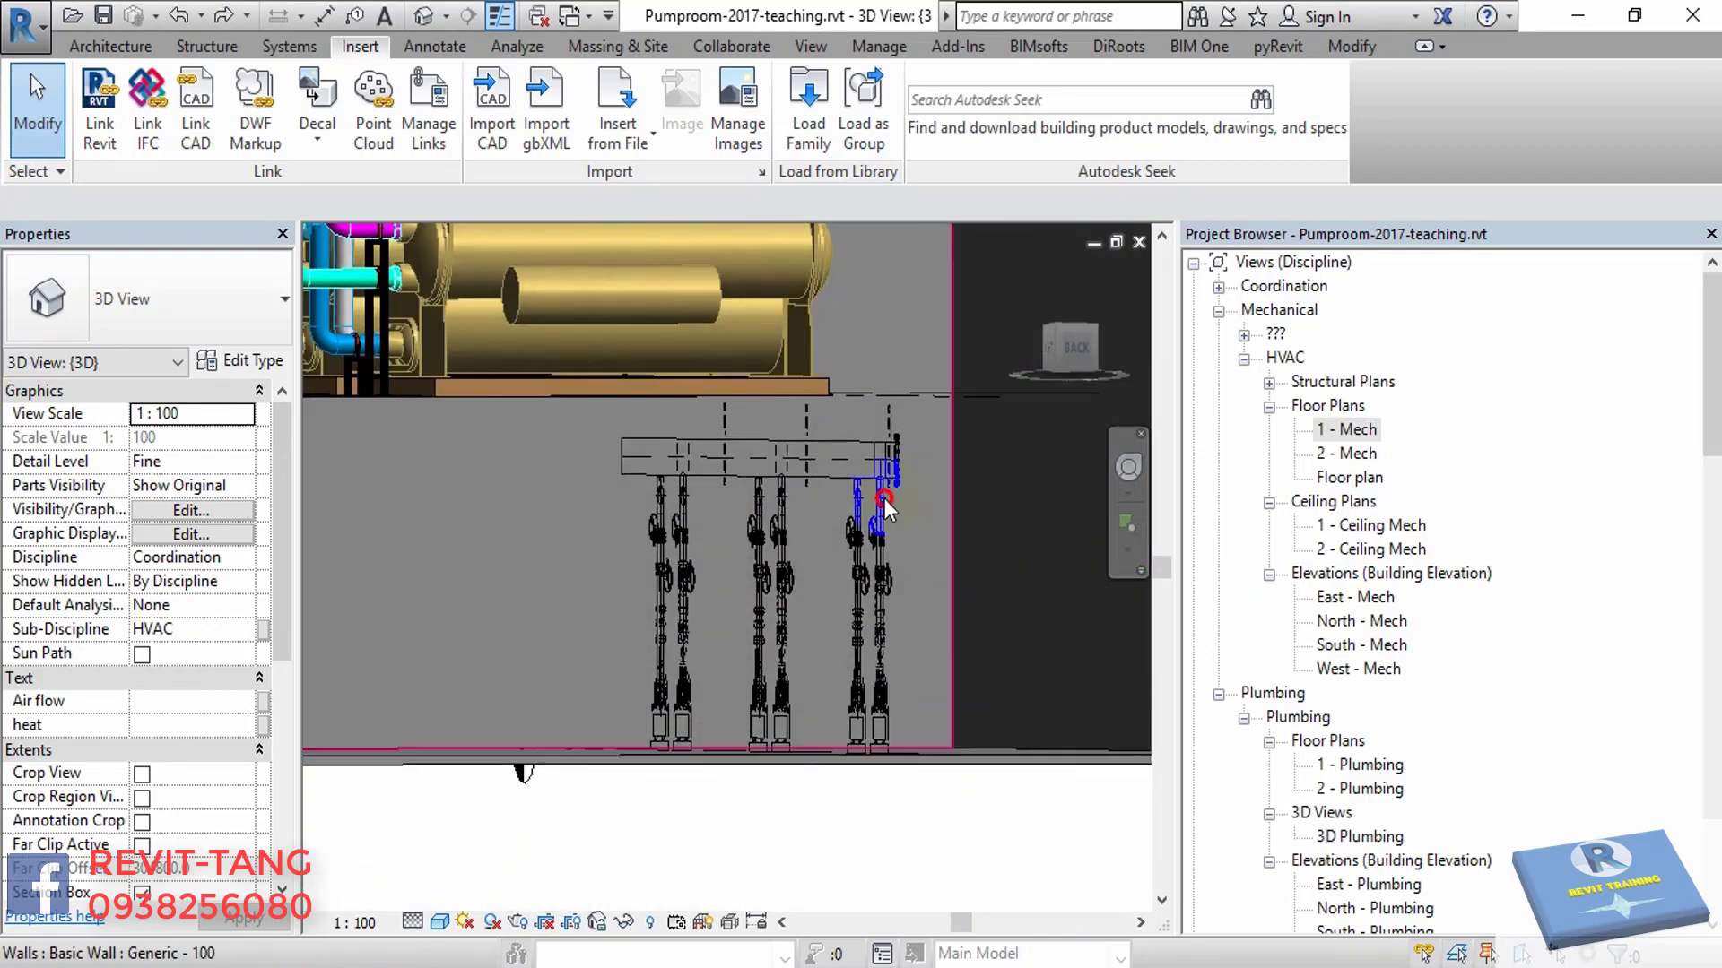
{"action": "left_click", "coordinate": [947, 619]}
{"action": "left_click", "coordinate": [932, 592]}
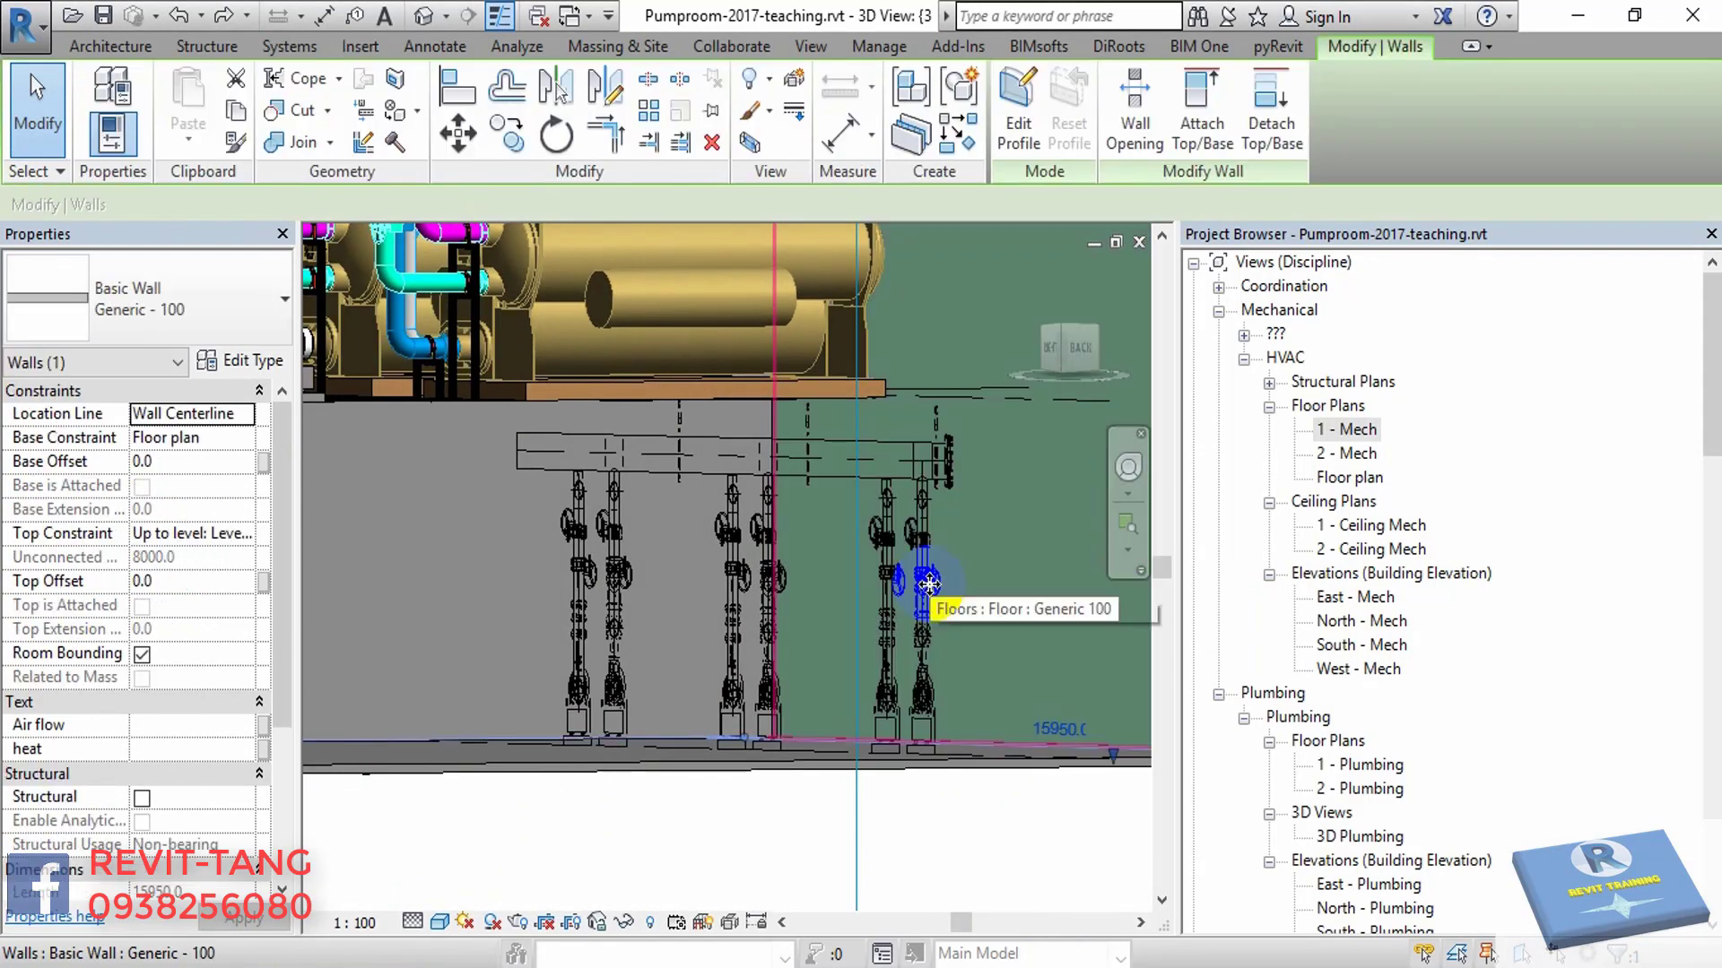
{"action": "mouse_move", "coordinate": [937, 601]}
{"action": "middle_mouse_down", "text": "shift"}
{"action": "mouse_move", "coordinate": [988, 589]}
{"action": "mouse_move", "coordinate": [894, 658]}
{"action": "middle_mouse_up", "text": "shift"}
- Select the linked SECTION B - B drawing and turn to a right-side orthographic view
{"action": "left_click", "coordinate": [690, 513]}
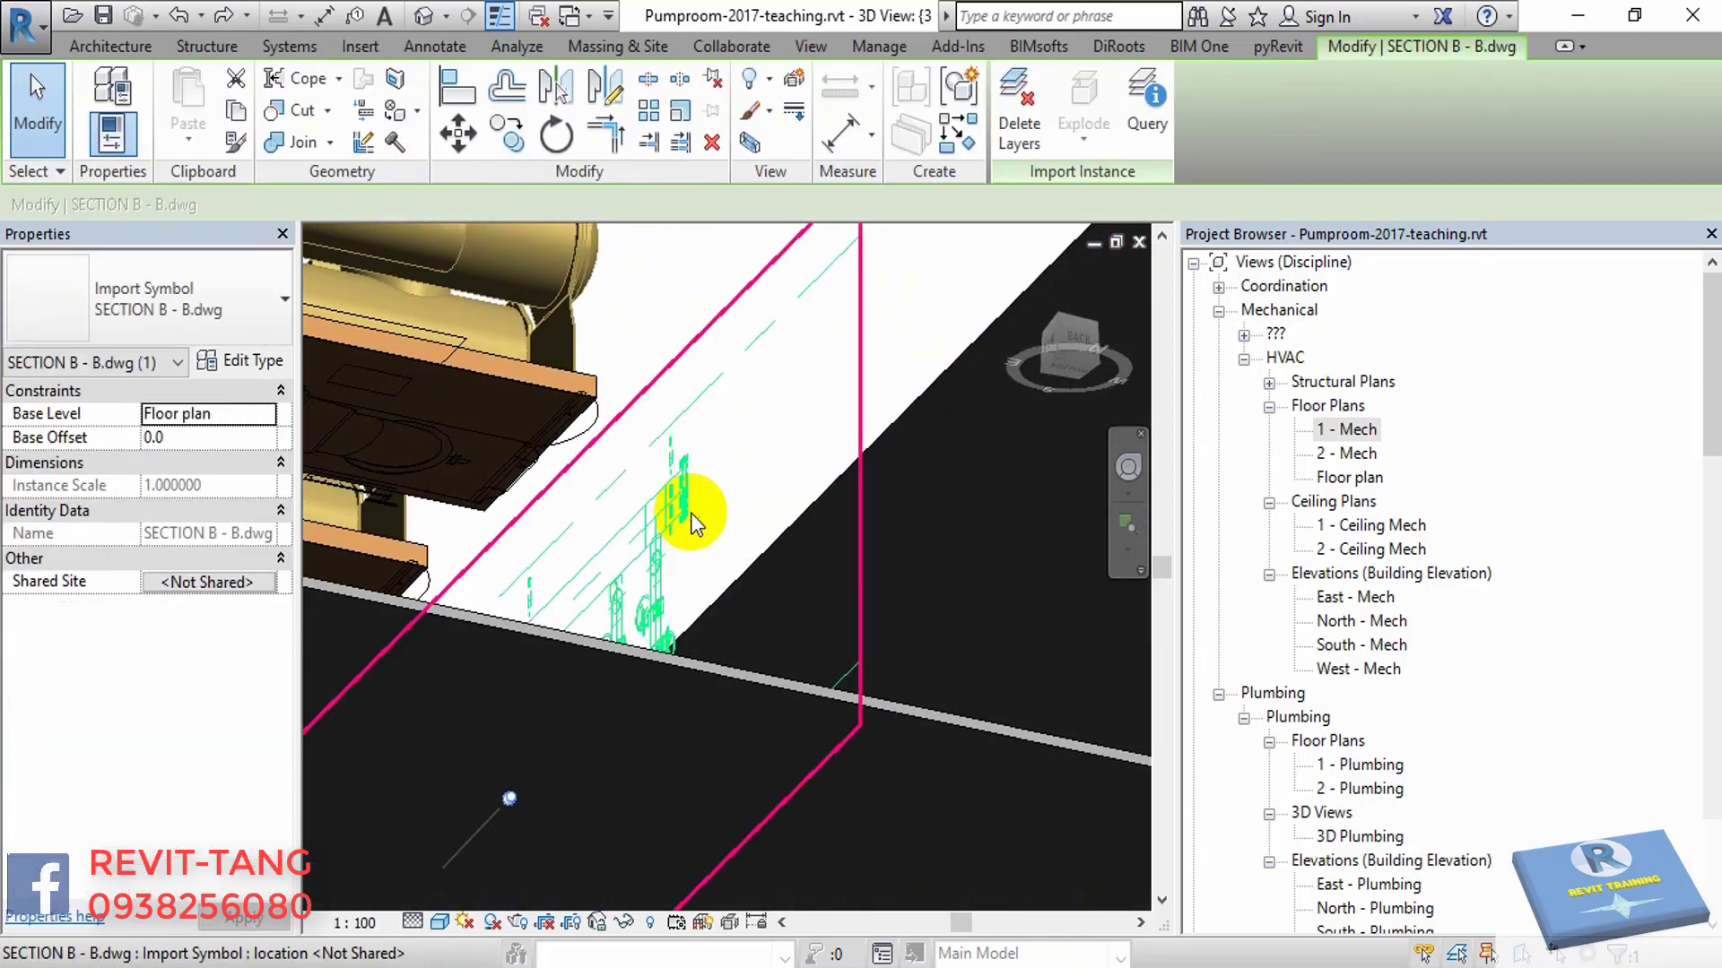
{"action": "mouse_move", "coordinate": [691, 513]}
{"action": "middle_mouse_down", "text": "shift"}
{"action": "mouse_move", "coordinate": [795, 662]}
{"action": "mouse_move", "coordinate": [1062, 352]}
{"action": "middle_mouse_up", "text": "shift"}
{"action": "left_click", "coordinate": [1061, 352]}
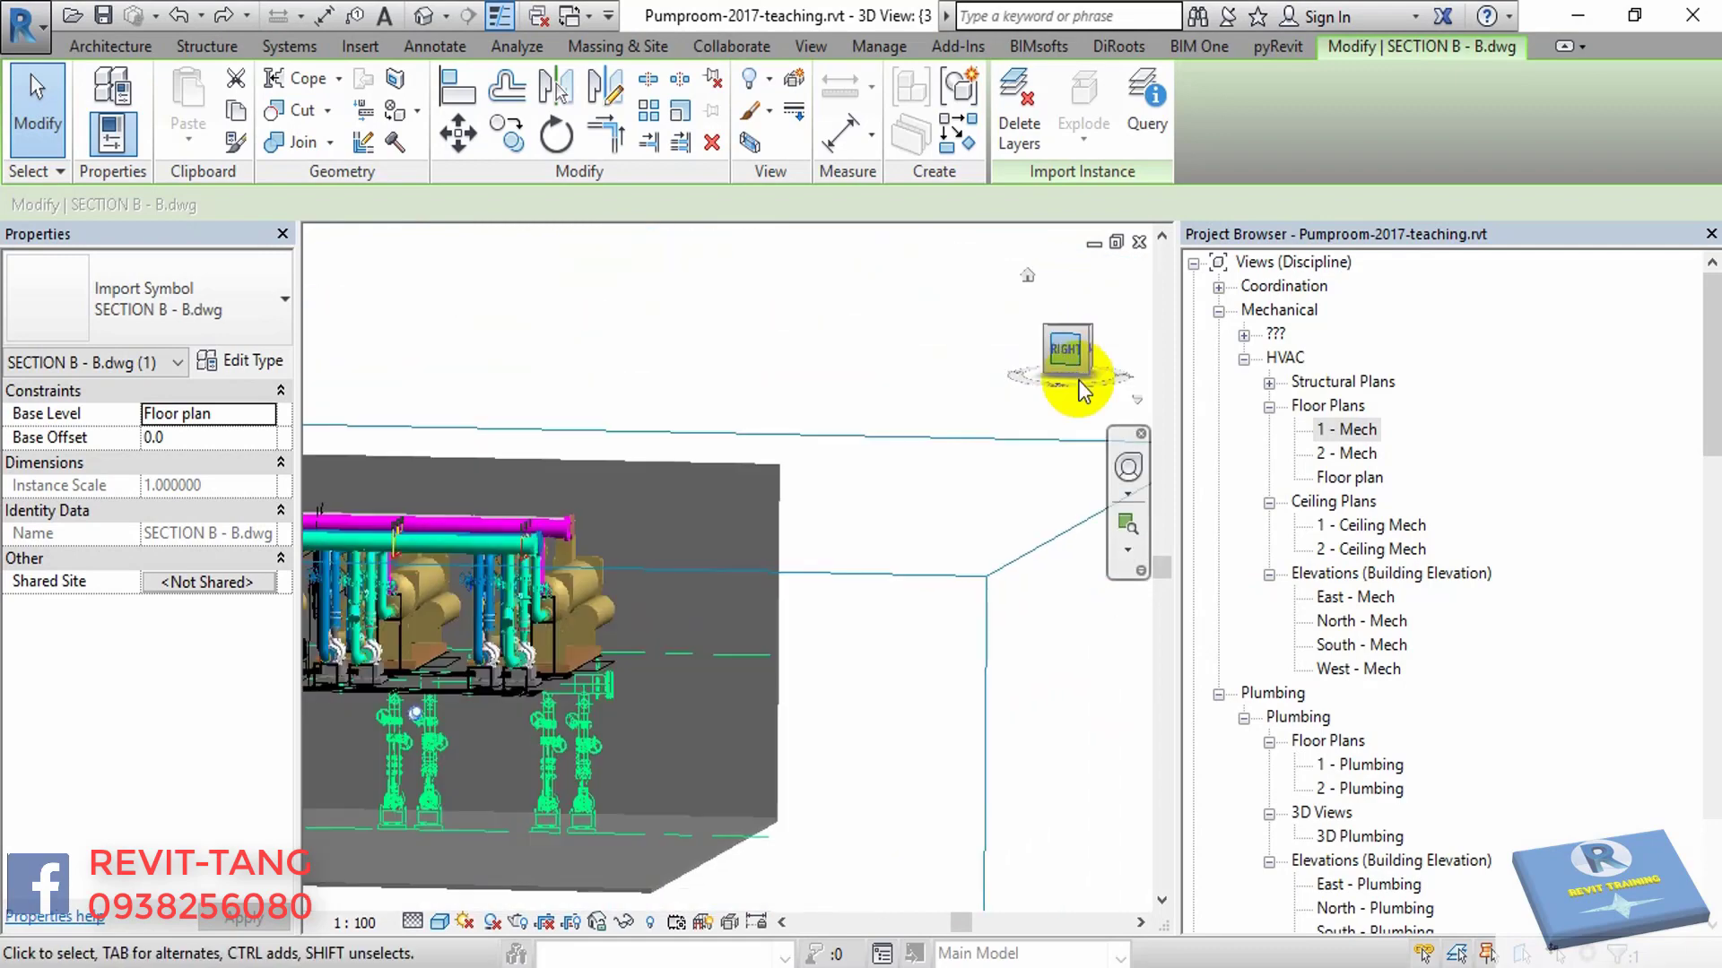
{"action": "scroll", "coordinate": [891, 486], "scroll_direction": "up", "scroll_amount": 3}
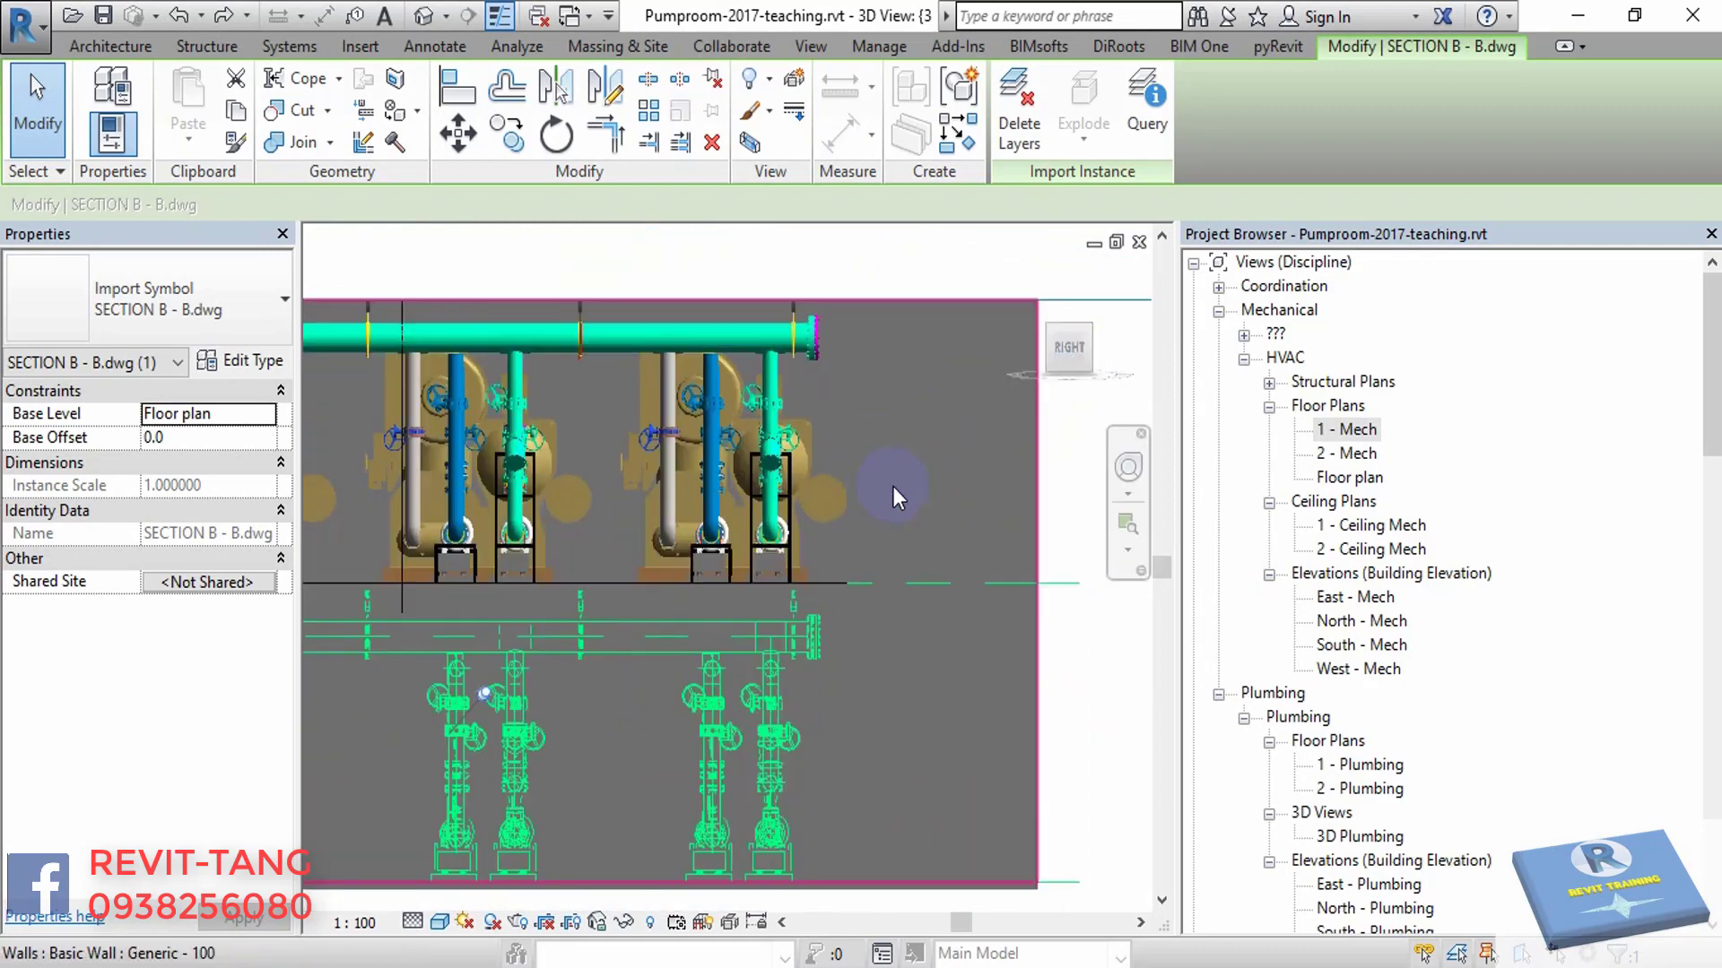
{"action": "scroll", "coordinate": [816, 434], "scroll_direction": "up", "scroll_amount": 2}
{"action": "scroll", "coordinate": [783, 712], "scroll_direction": "up", "scroll_amount": 3}
{"action": "scroll", "coordinate": [781, 665], "scroll_direction": "up", "scroll_amount": 2}
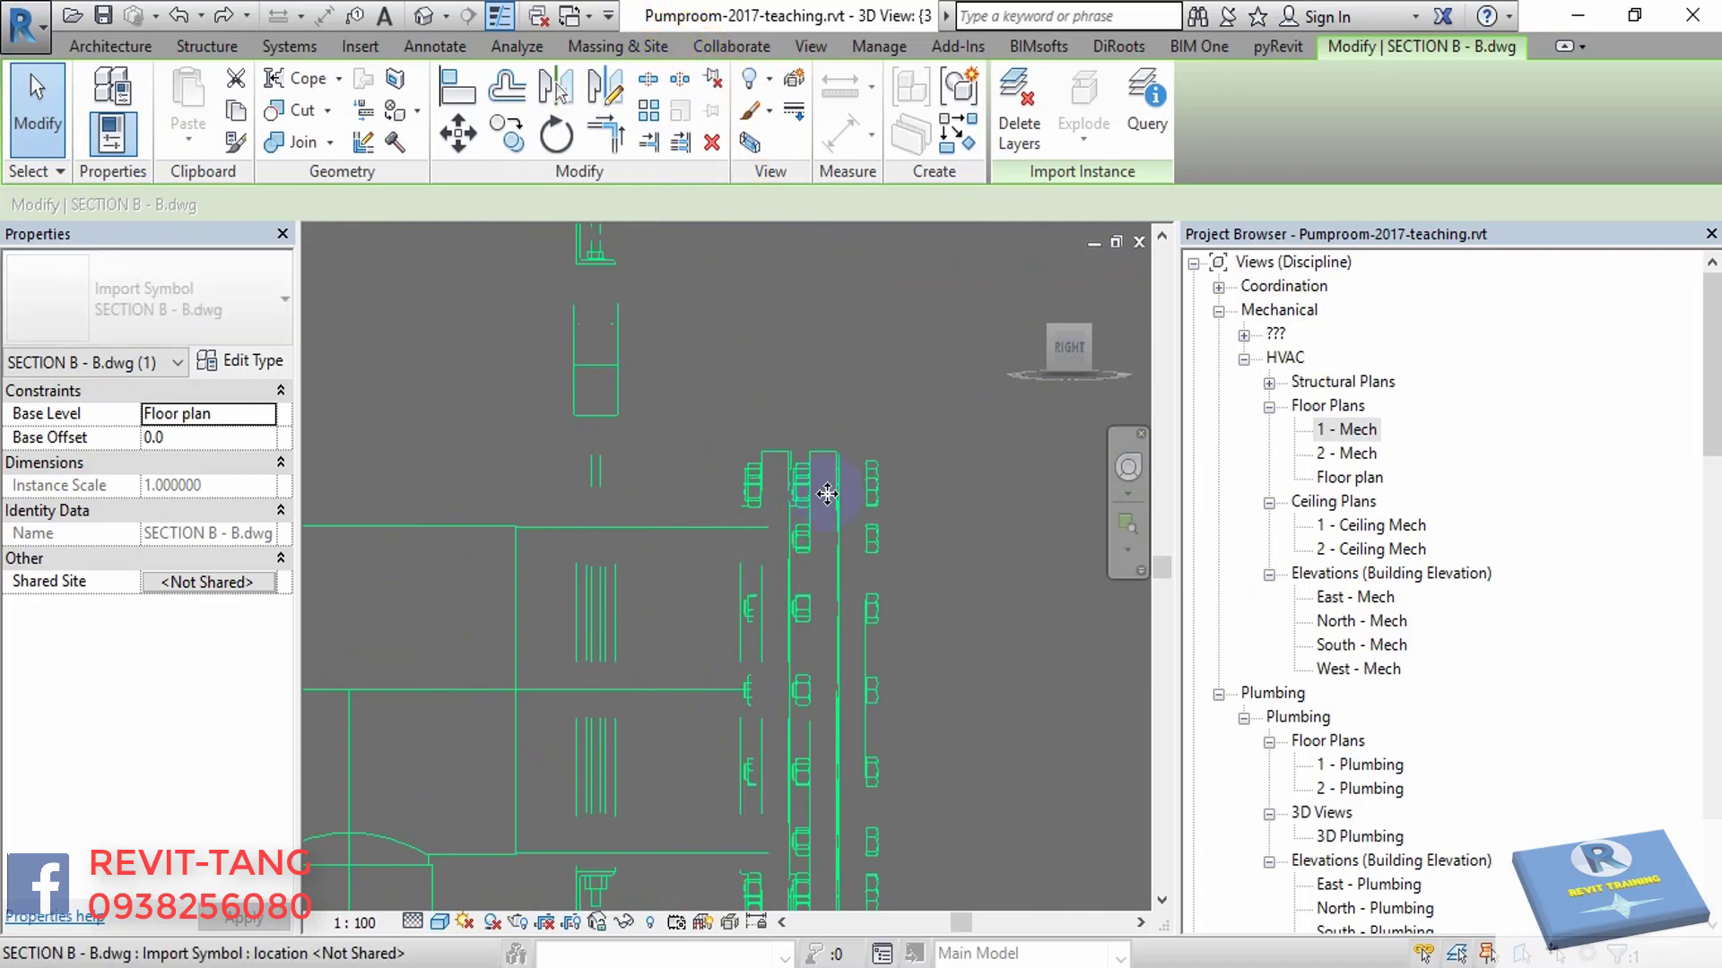
- Start moving the linked drawing with MV, using its endpoint as the base point
{"action": "key", "text": "v"}
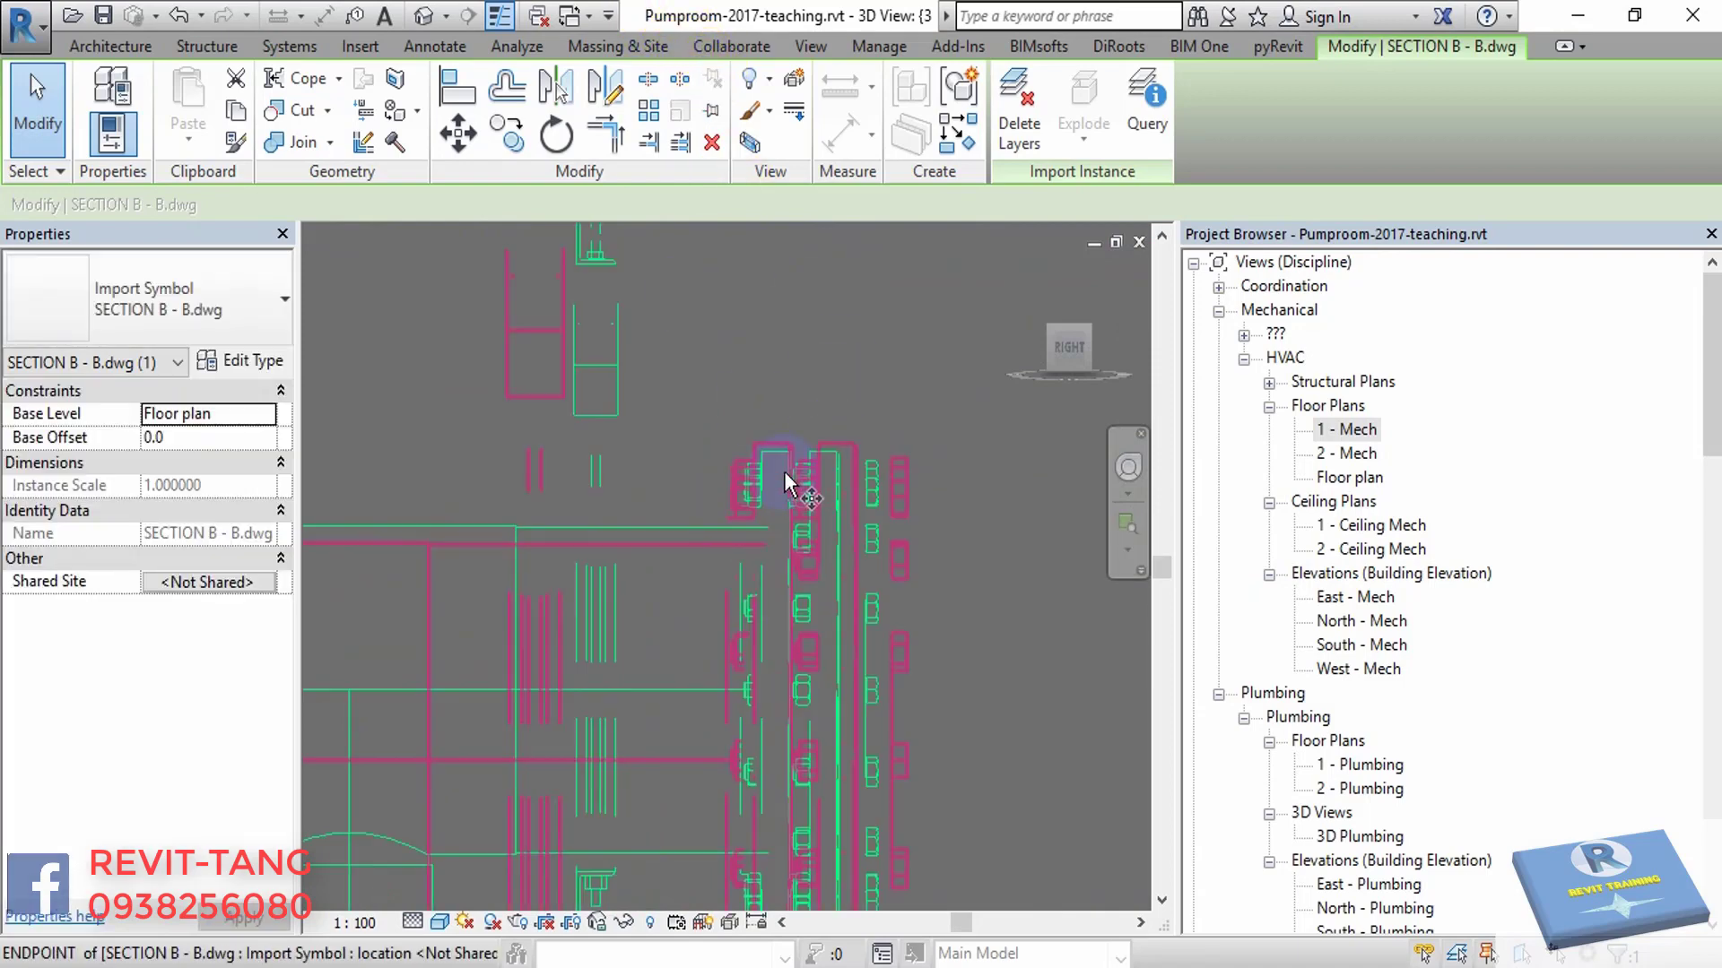
{"action": "scroll", "coordinate": [787, 482], "scroll_direction": "up", "scroll_amount": 2}
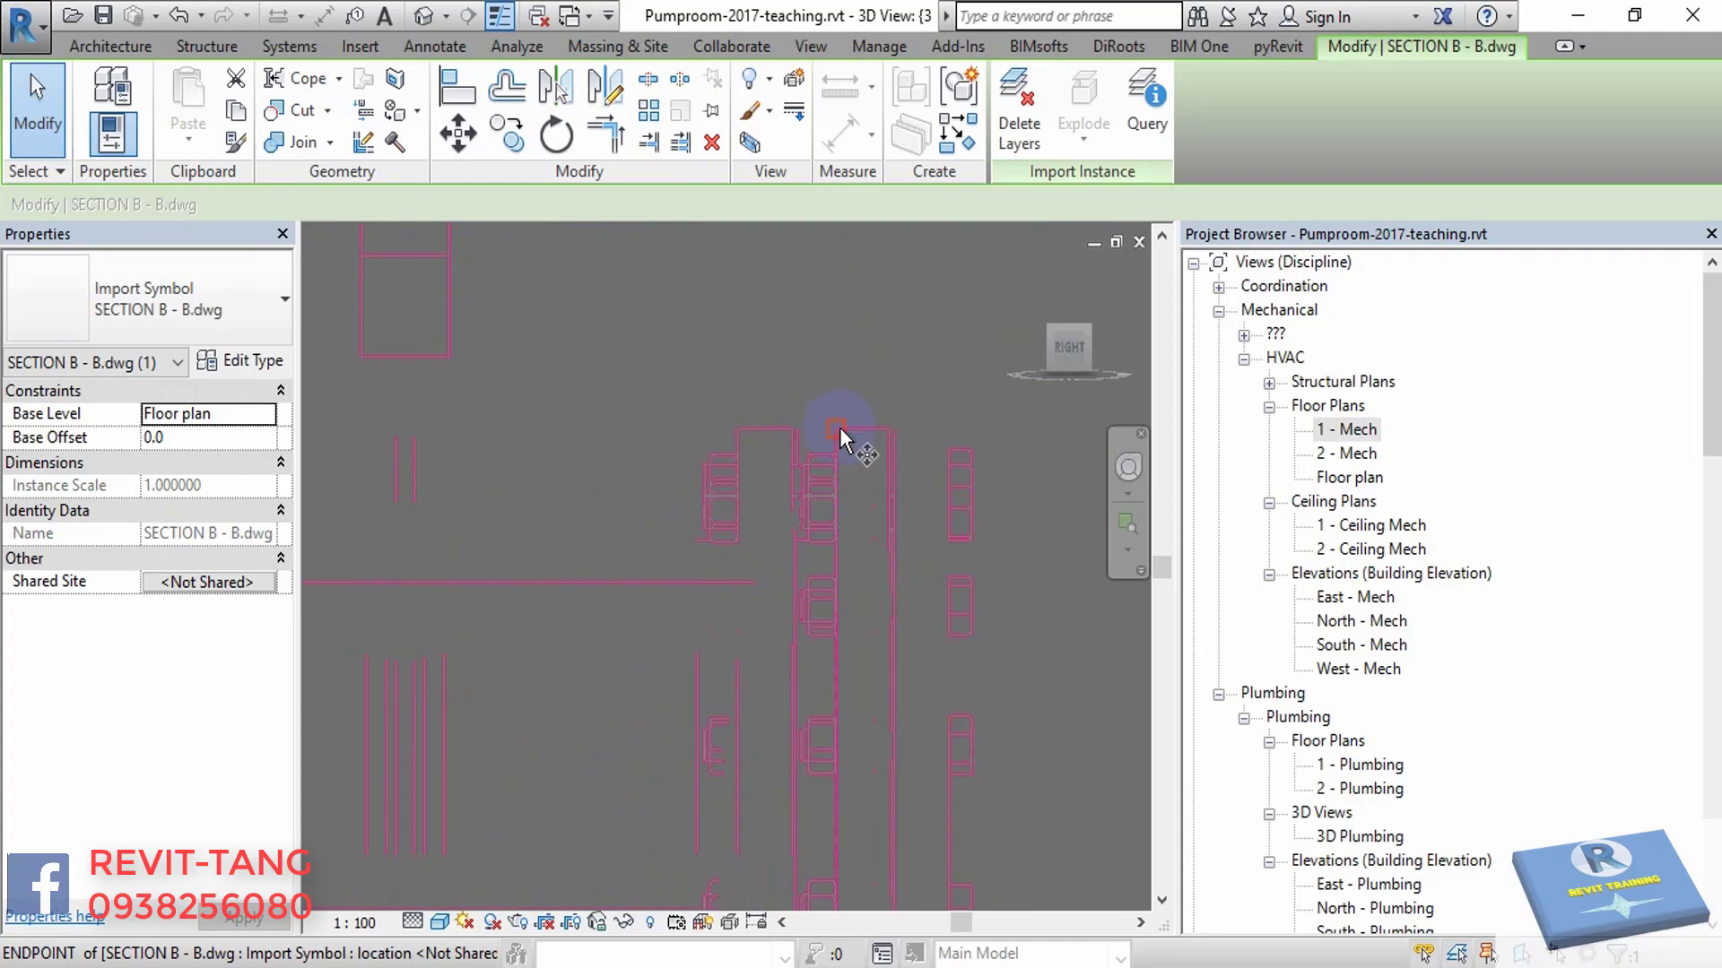
{"action": "left_click", "coordinate": [839, 436]}
{"action": "scroll", "coordinate": [818, 485], "scroll_direction": "down", "scroll_amount": 2}
{"action": "scroll", "coordinate": [819, 627], "scroll_direction": "down", "scroll_amount": 3}
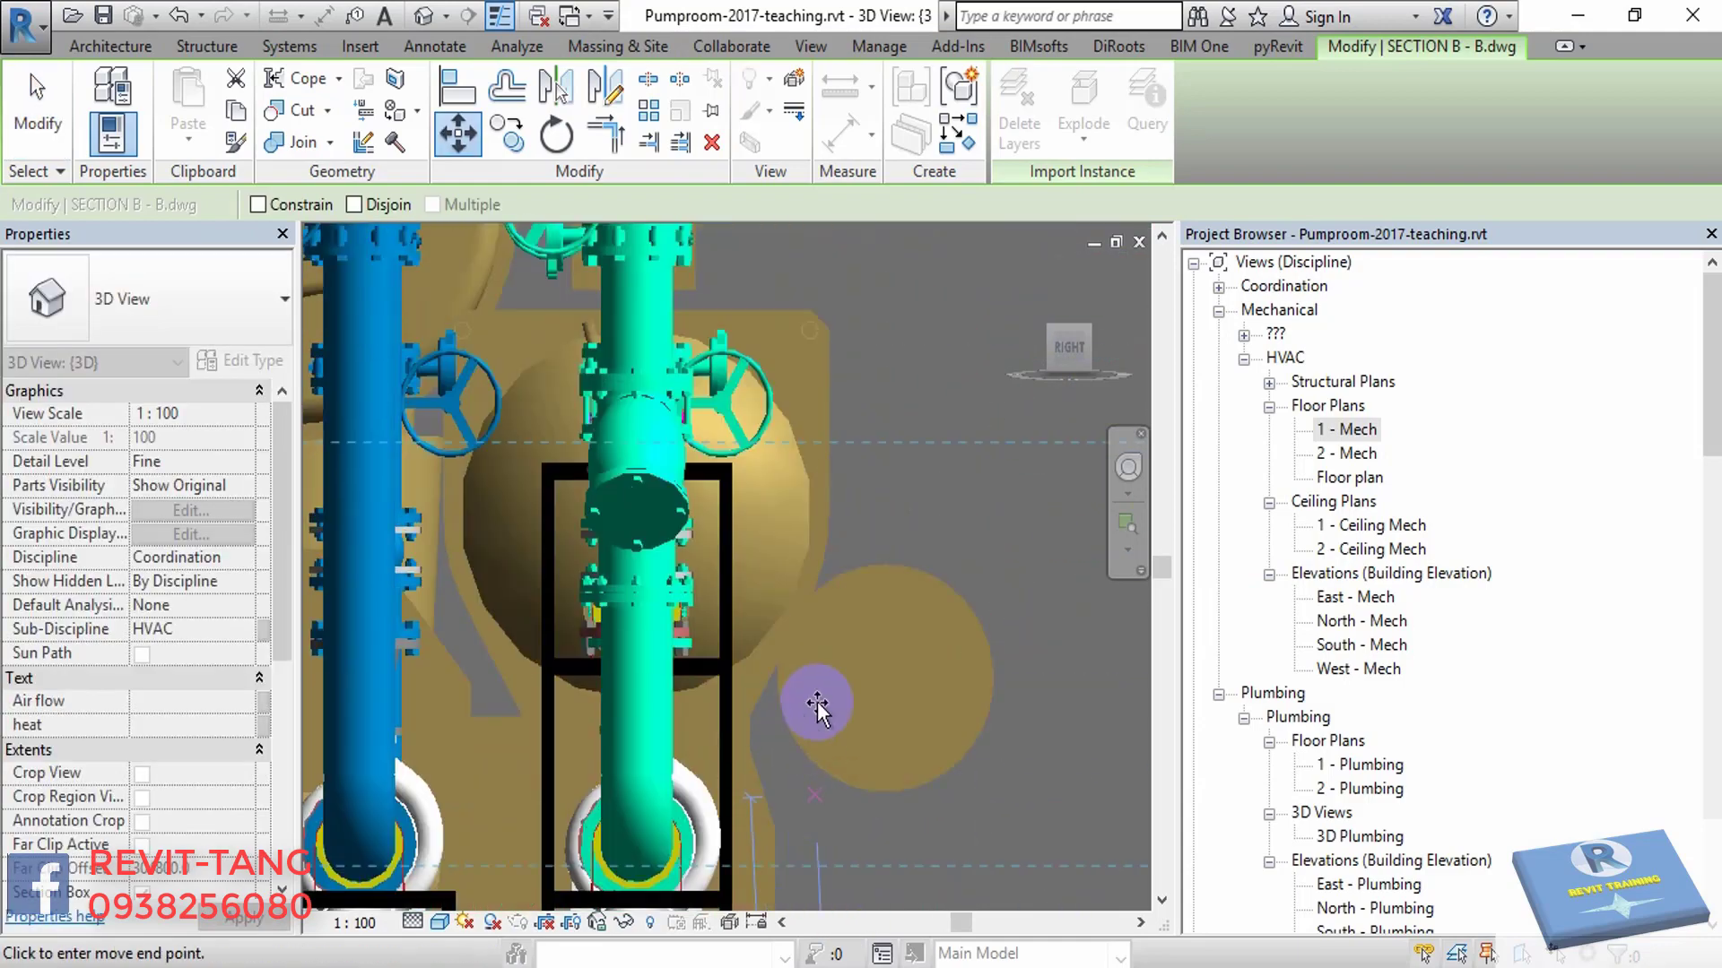
{"action": "scroll", "coordinate": [823, 628], "scroll_direction": "up", "scroll_amount": 2}
- Snap the drawing onto the pipe flange endpoint, giving it a 4000 base offset
{"action": "middle_click_drag", "start_coordinate": [828, 562], "coordinate": [831, 489]}
{"action": "scroll", "coordinate": [831, 489], "scroll_direction": "up", "scroll_amount": 3}
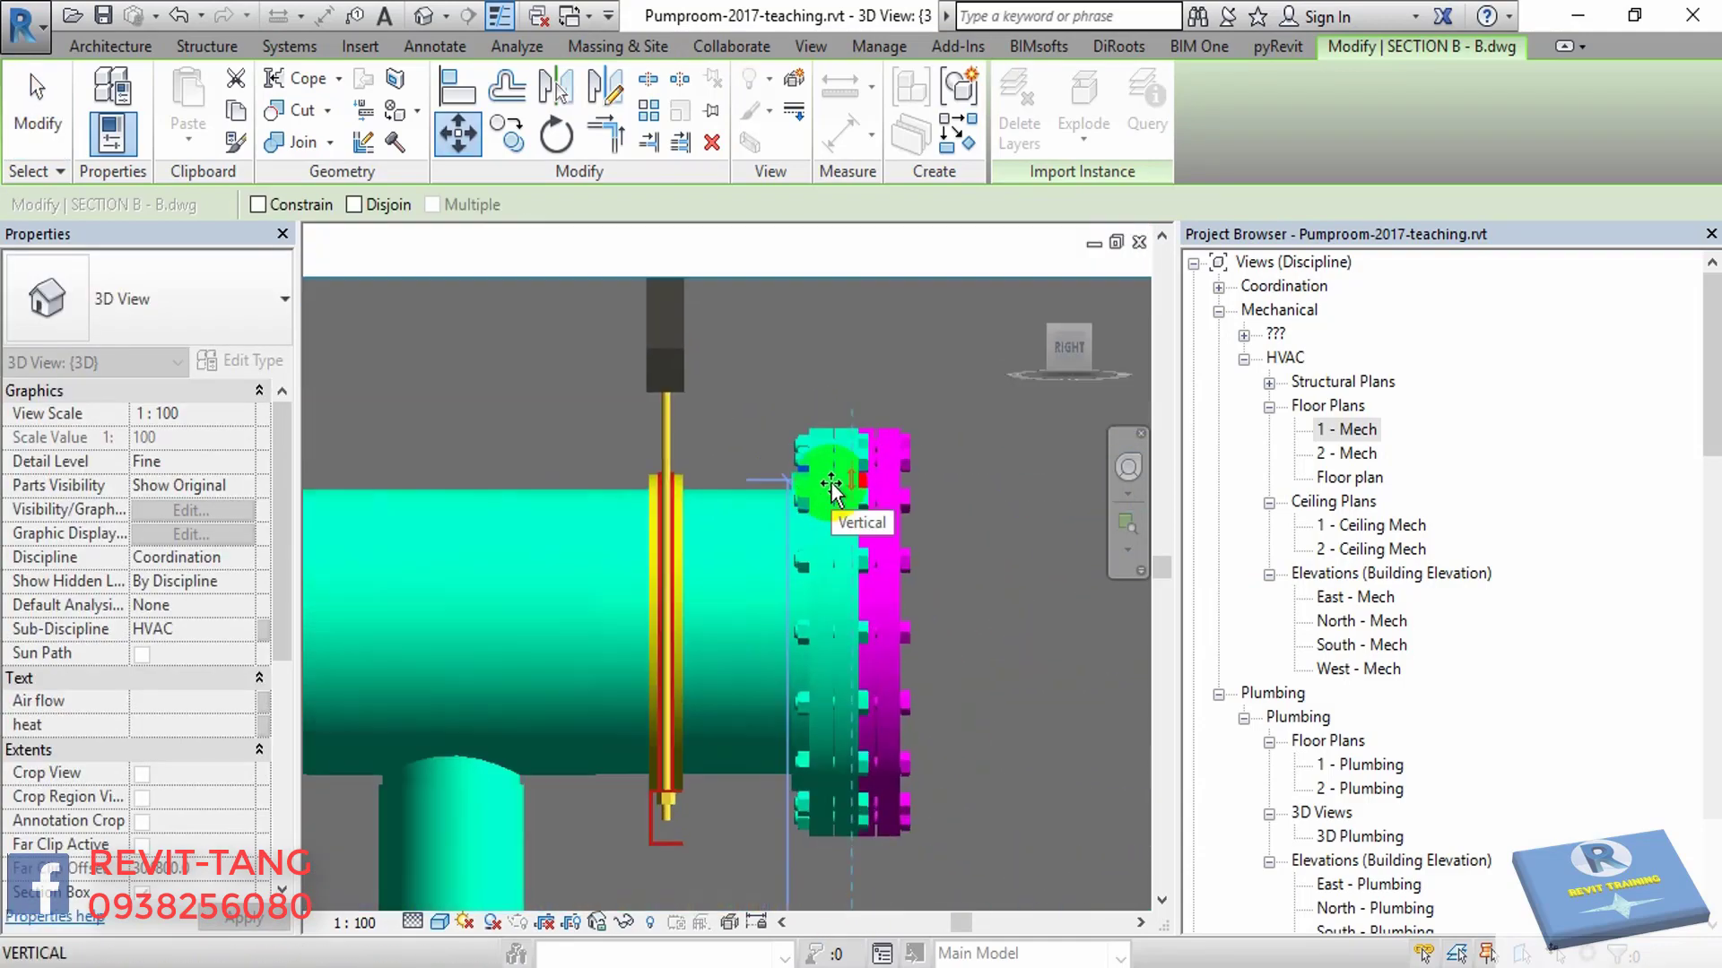
{"action": "scroll", "coordinate": [868, 445], "scroll_direction": "up", "scroll_amount": 2}
{"action": "scroll", "coordinate": [865, 432], "scroll_direction": "up", "scroll_amount": 2}
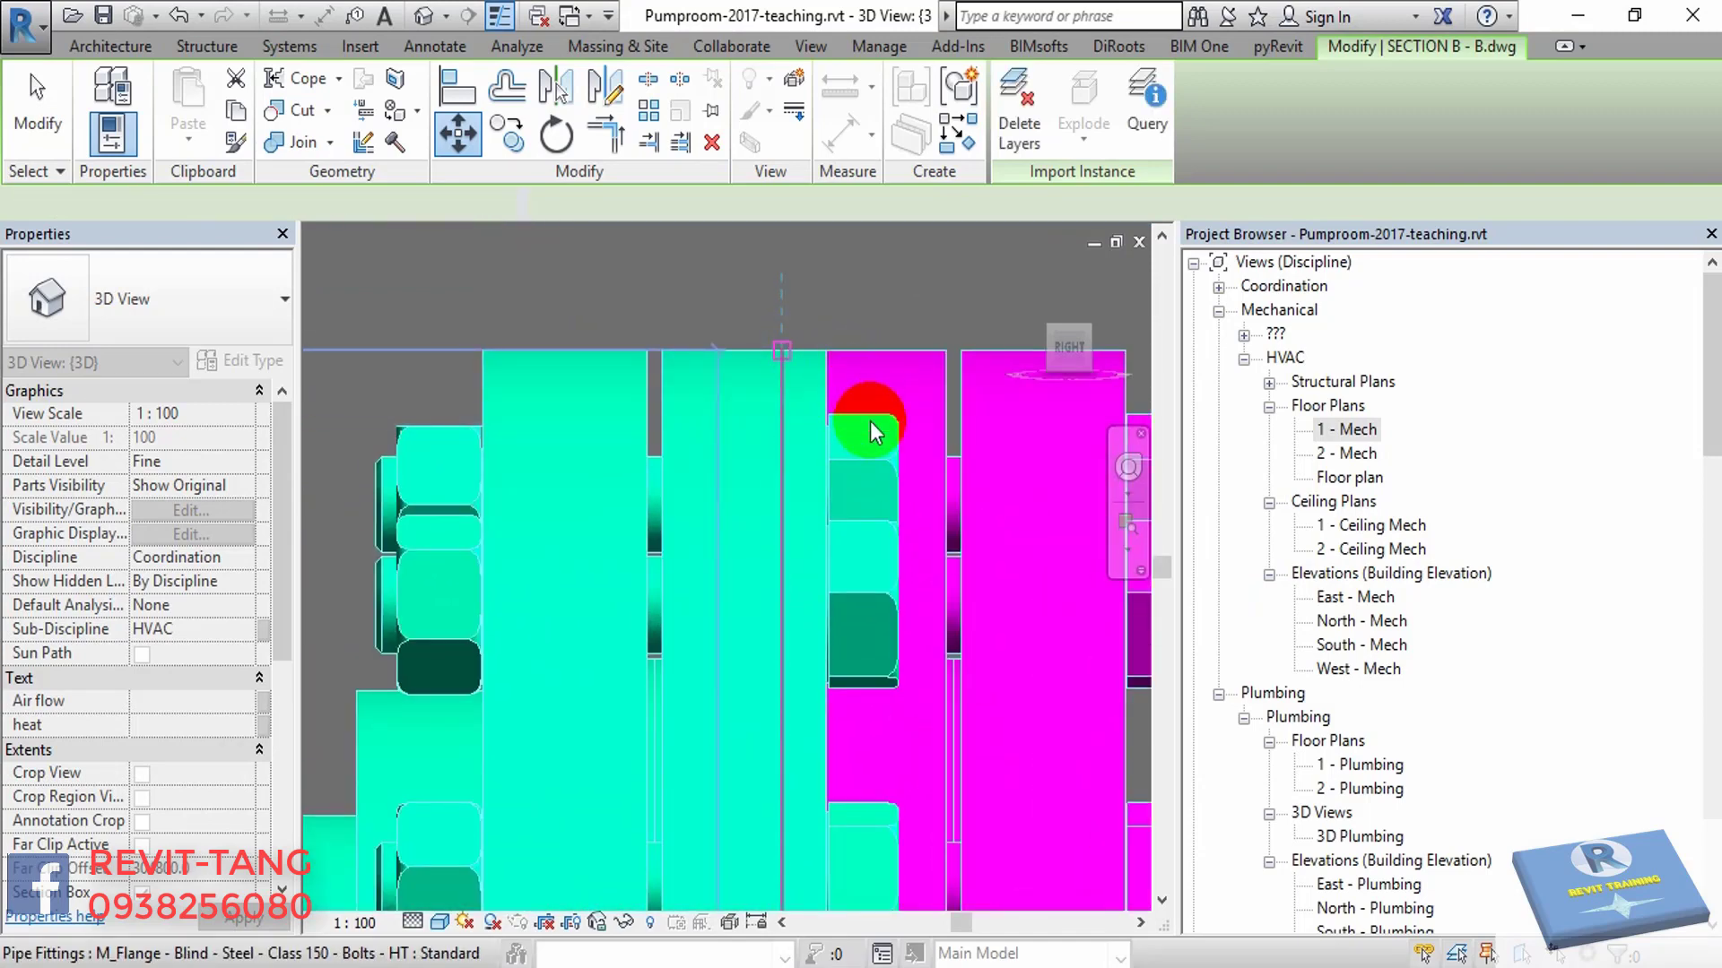
{"action": "left_click", "coordinate": [874, 433]}
{"action": "scroll", "coordinate": [879, 440], "scroll_direction": "down", "scroll_amount": 2}
{"action": "scroll", "coordinate": [891, 449], "scroll_direction": "down", "scroll_amount": 3}
{"action": "scroll", "coordinate": [886, 514], "scroll_direction": "down", "scroll_amount": 2}
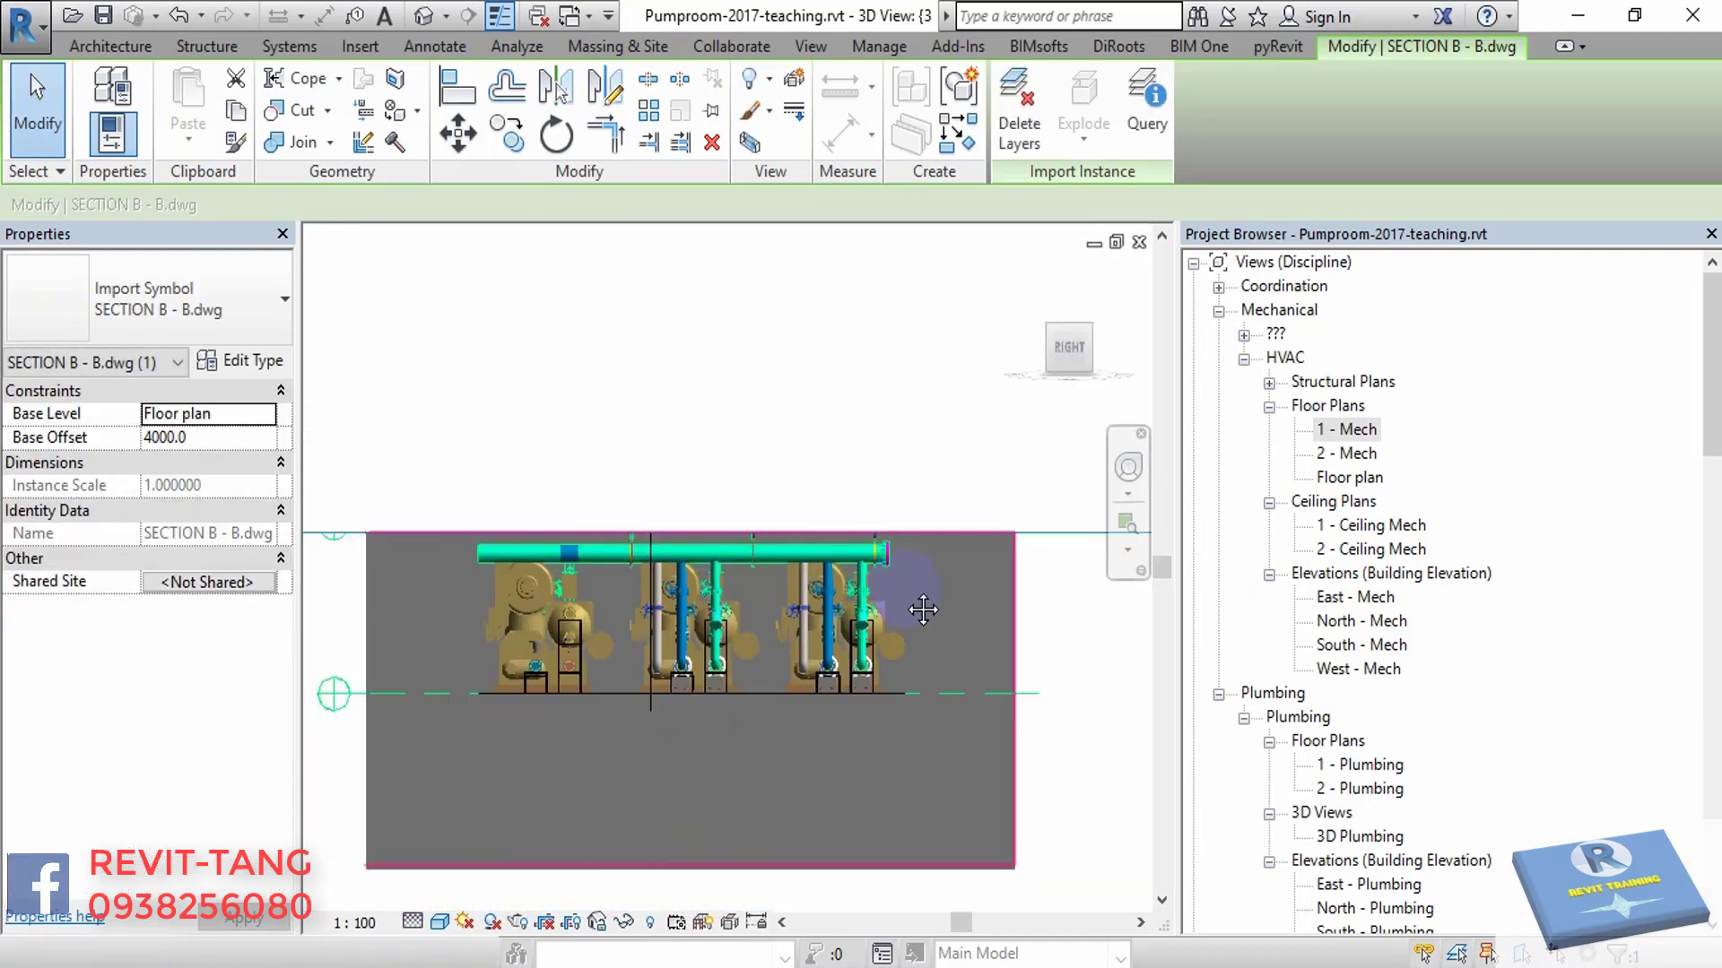
{"action": "middle_click_drag", "start_coordinate": [923, 610], "coordinate": [878, 610], "text": "shift"}
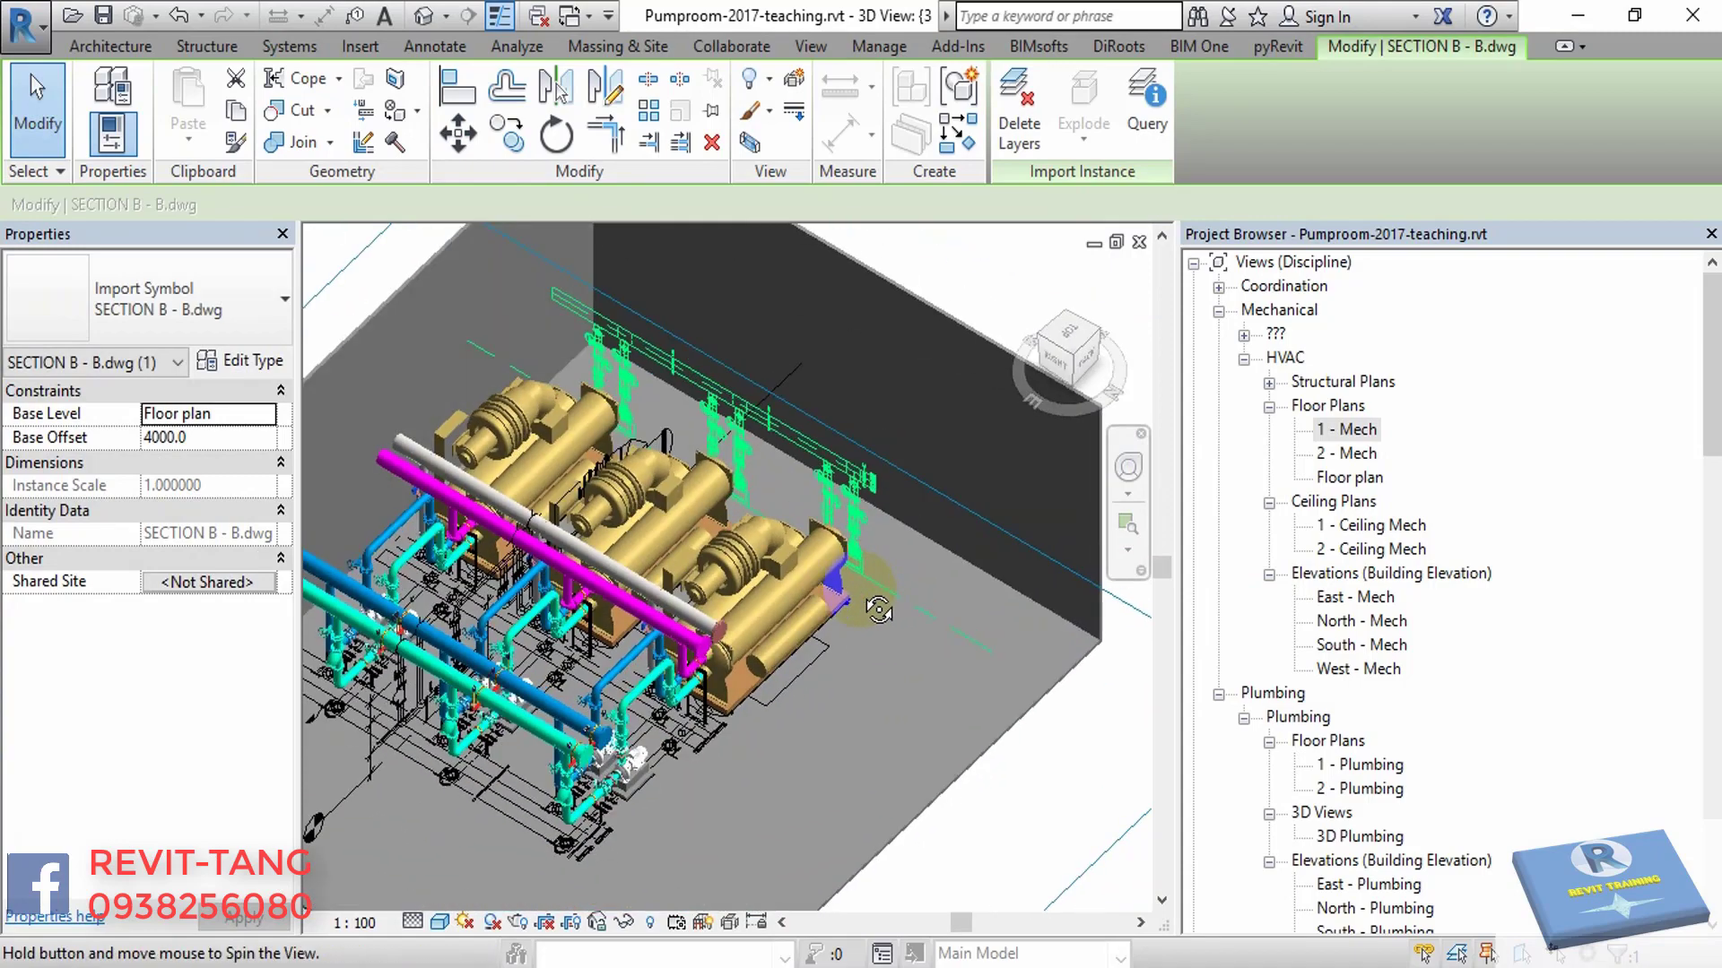
{"action": "key", "text": "Escape"}
{"action": "scroll", "coordinate": [847, 683], "scroll_direction": "down", "scroll_amount": 3}
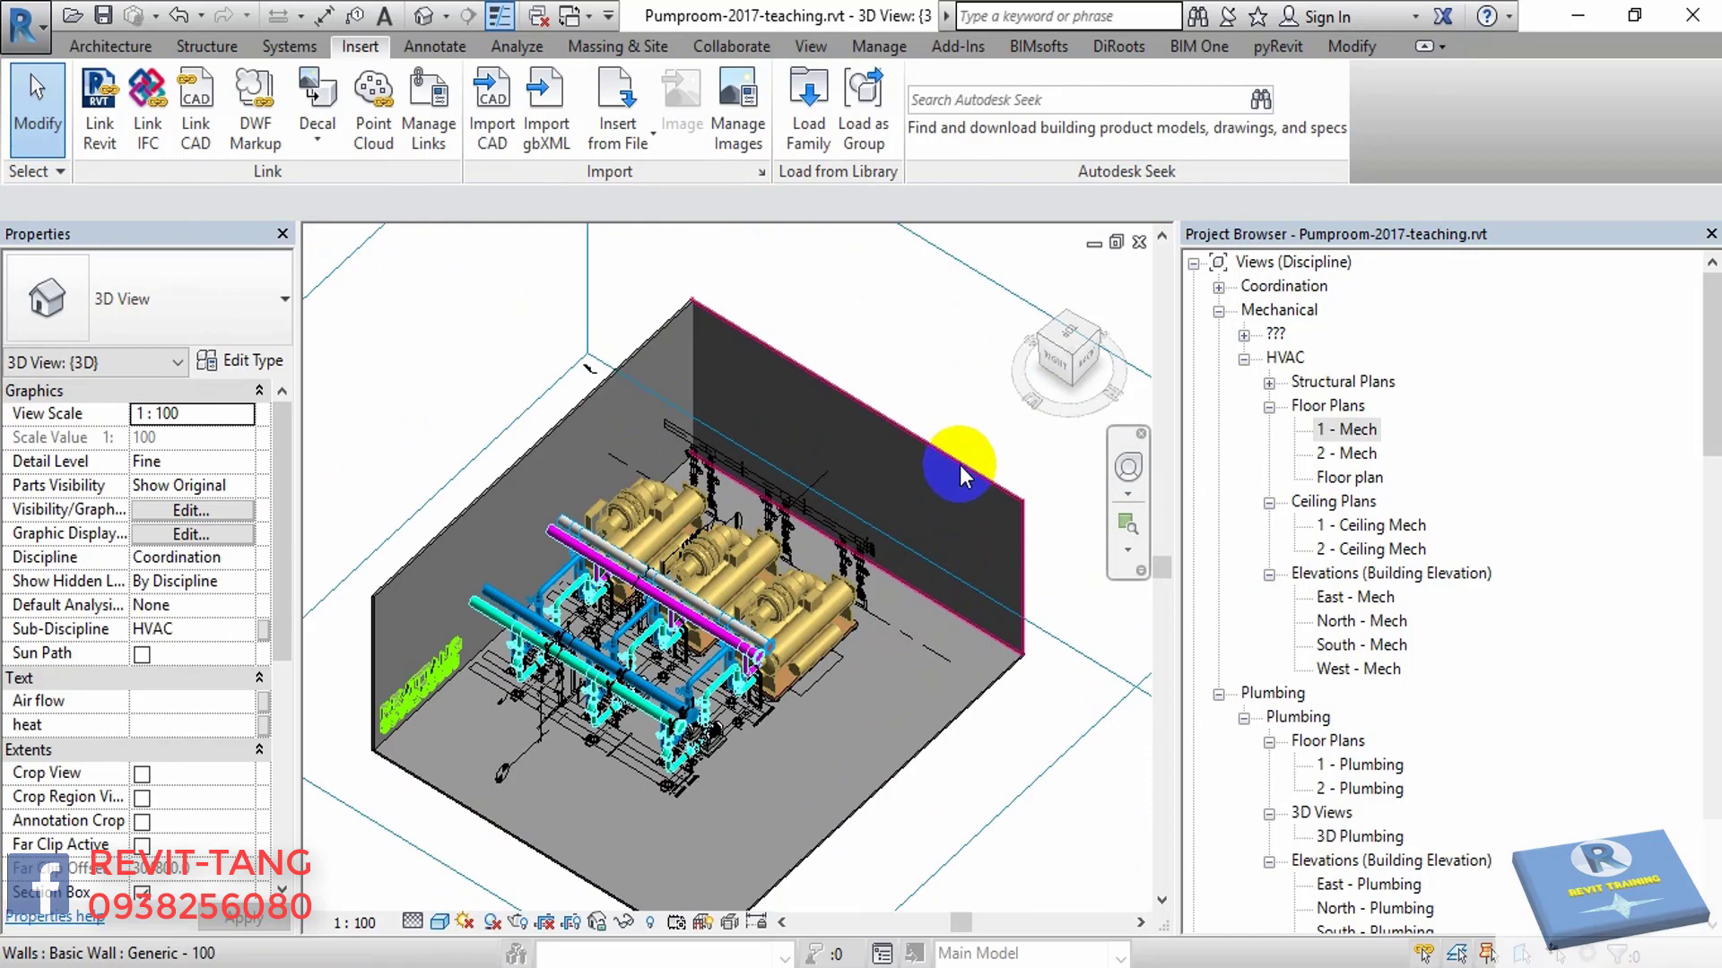
- Set the Generic - 100 wall type's structure layer material to Plywood, Sheathing
{"action": "left_click", "coordinate": [960, 465]}
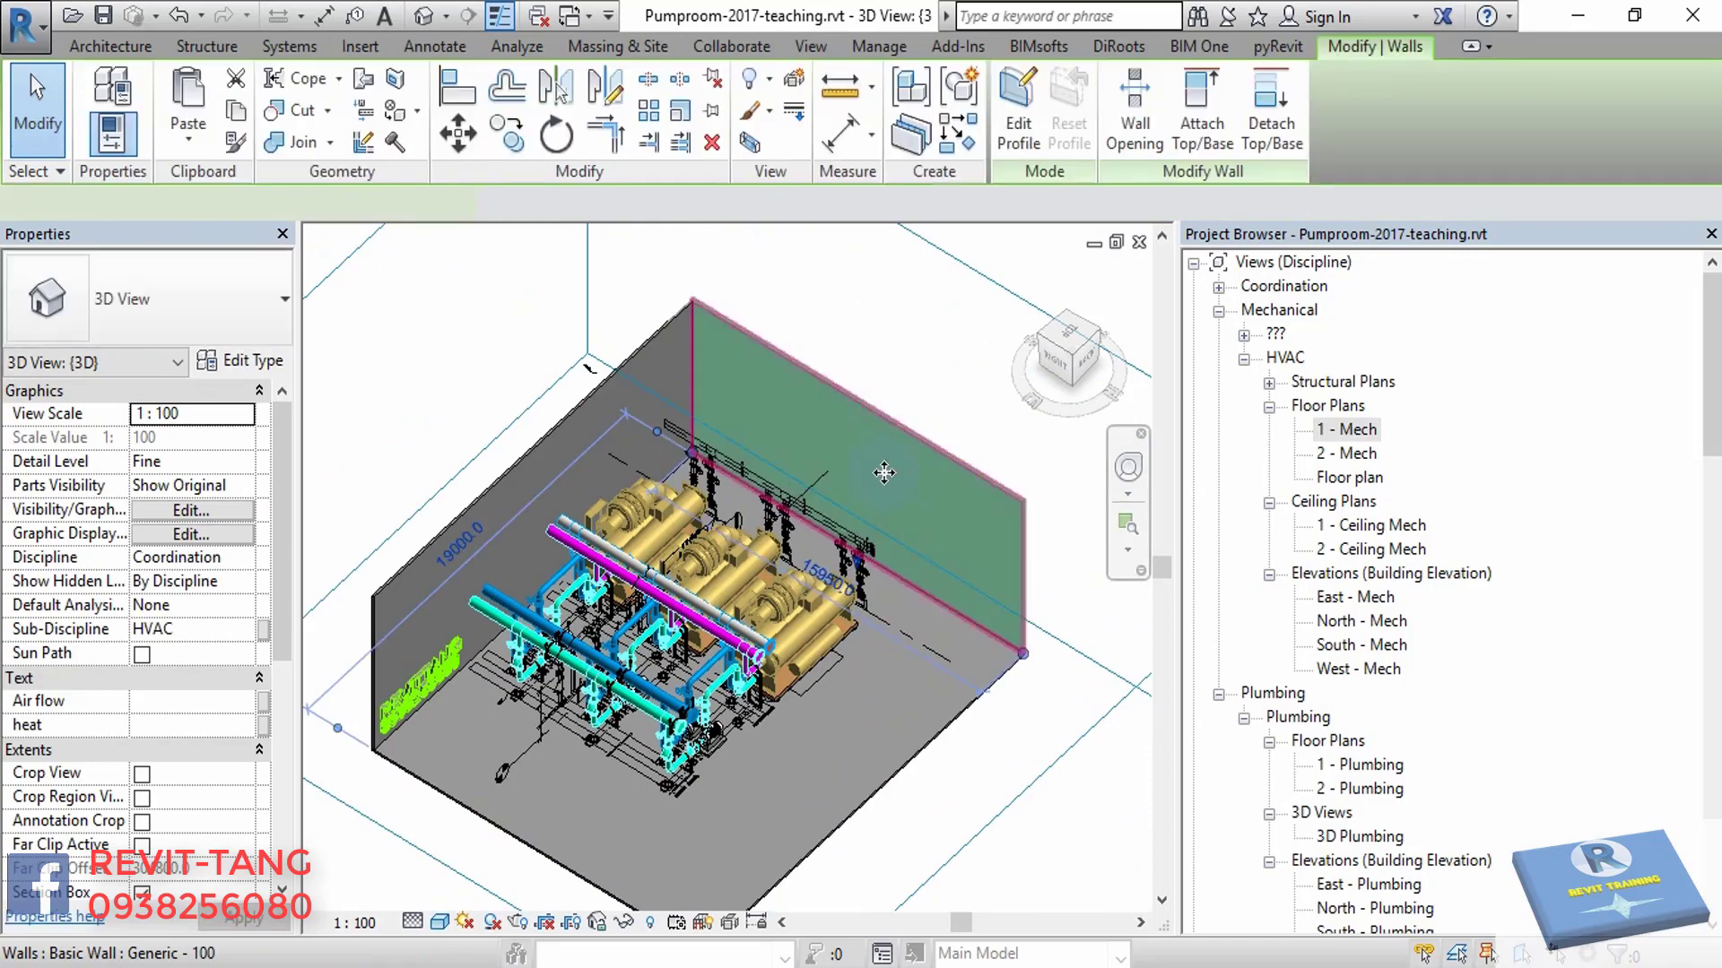
{"action": "left_click", "coordinate": [260, 361]}
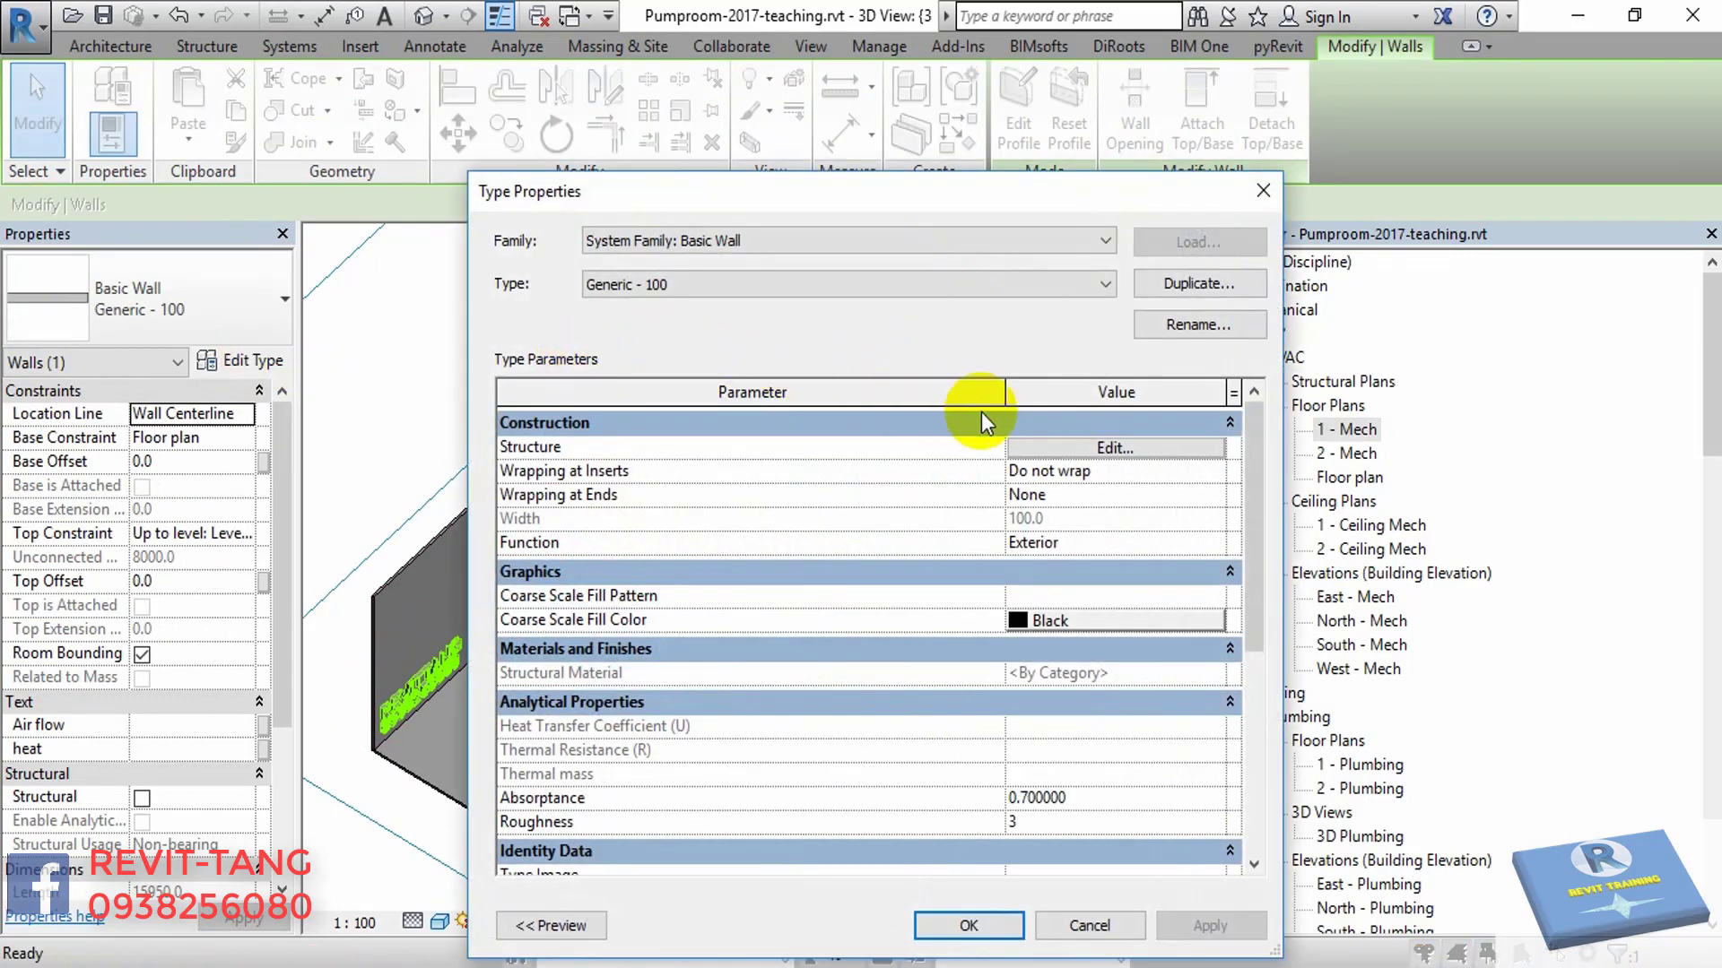
{"action": "left_click", "coordinate": [1080, 450]}
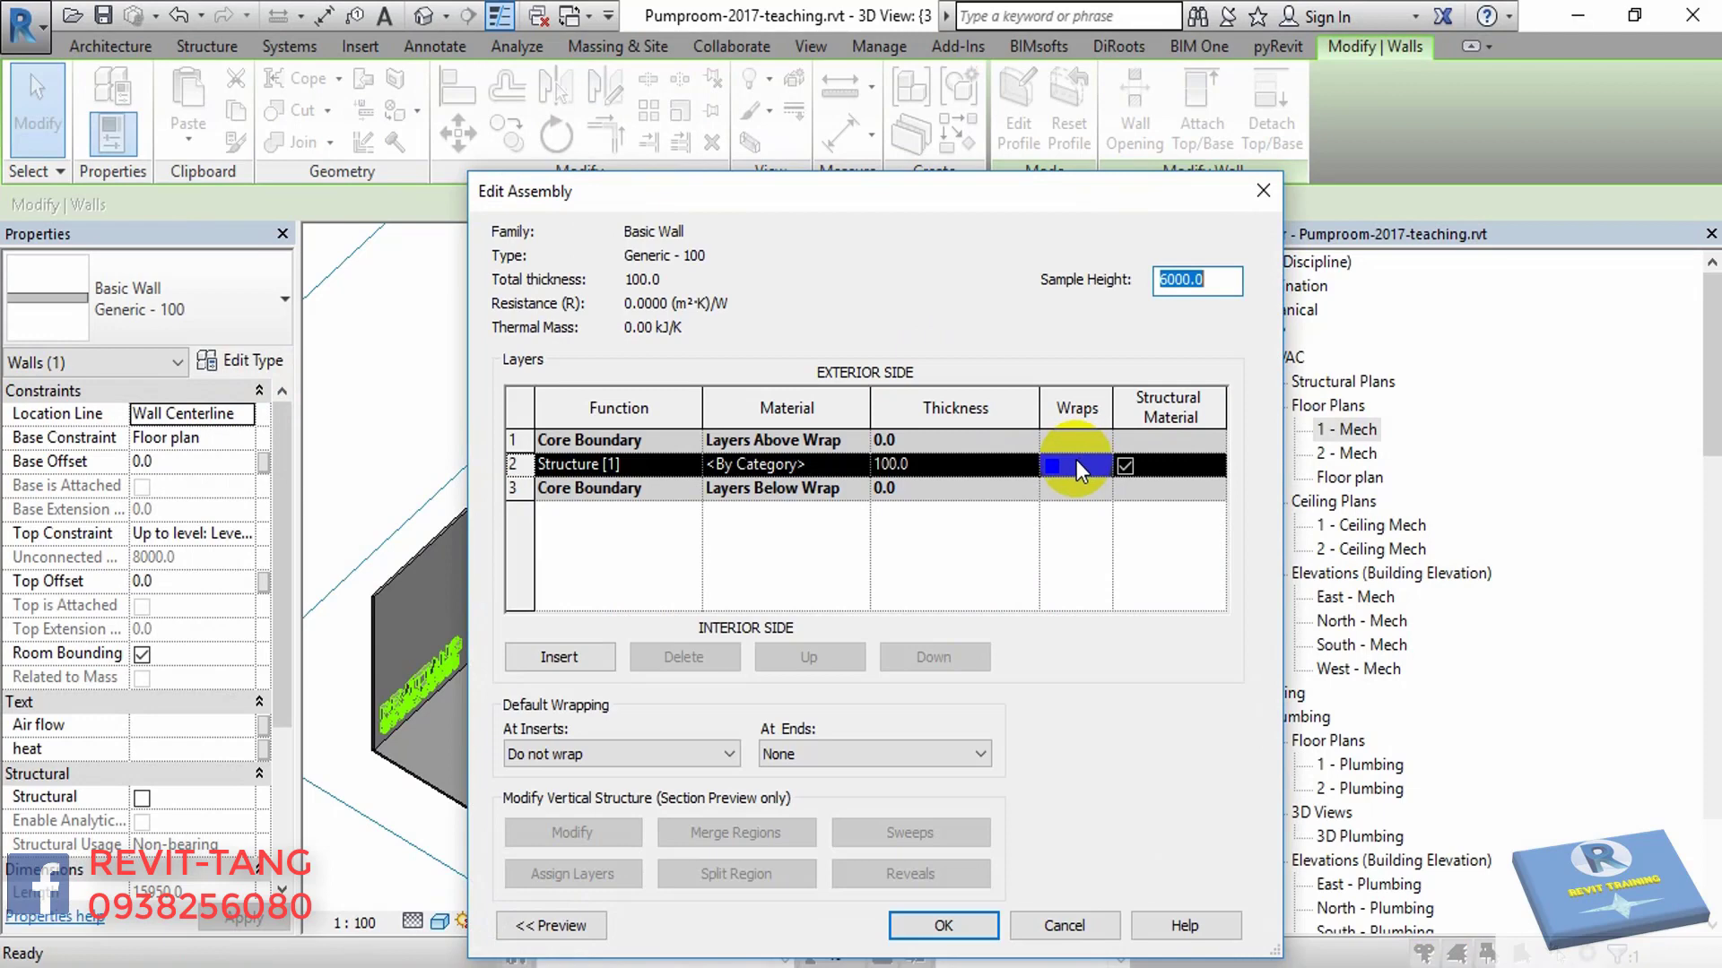
{"action": "left_click", "coordinate": [859, 464]}
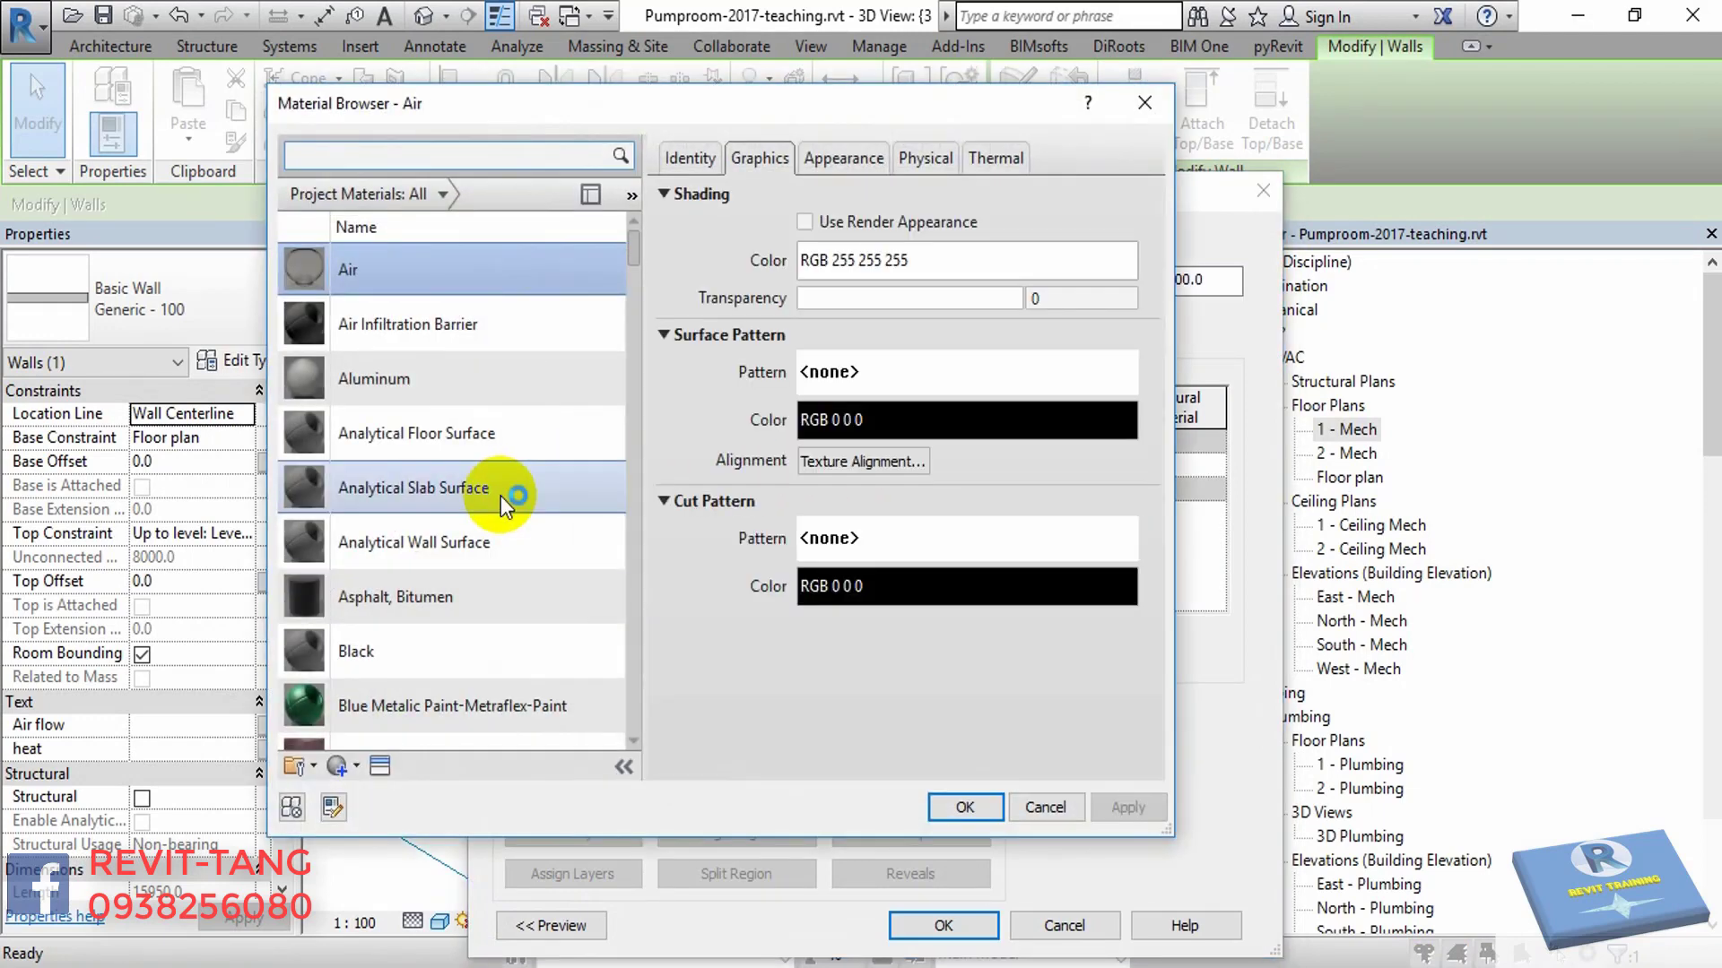
{"action": "scroll", "coordinate": [492, 531], "scroll_direction": "down", "scroll_amount": 5}
{"action": "scroll", "coordinate": [491, 536], "scroll_direction": "down", "scroll_amount": 3}
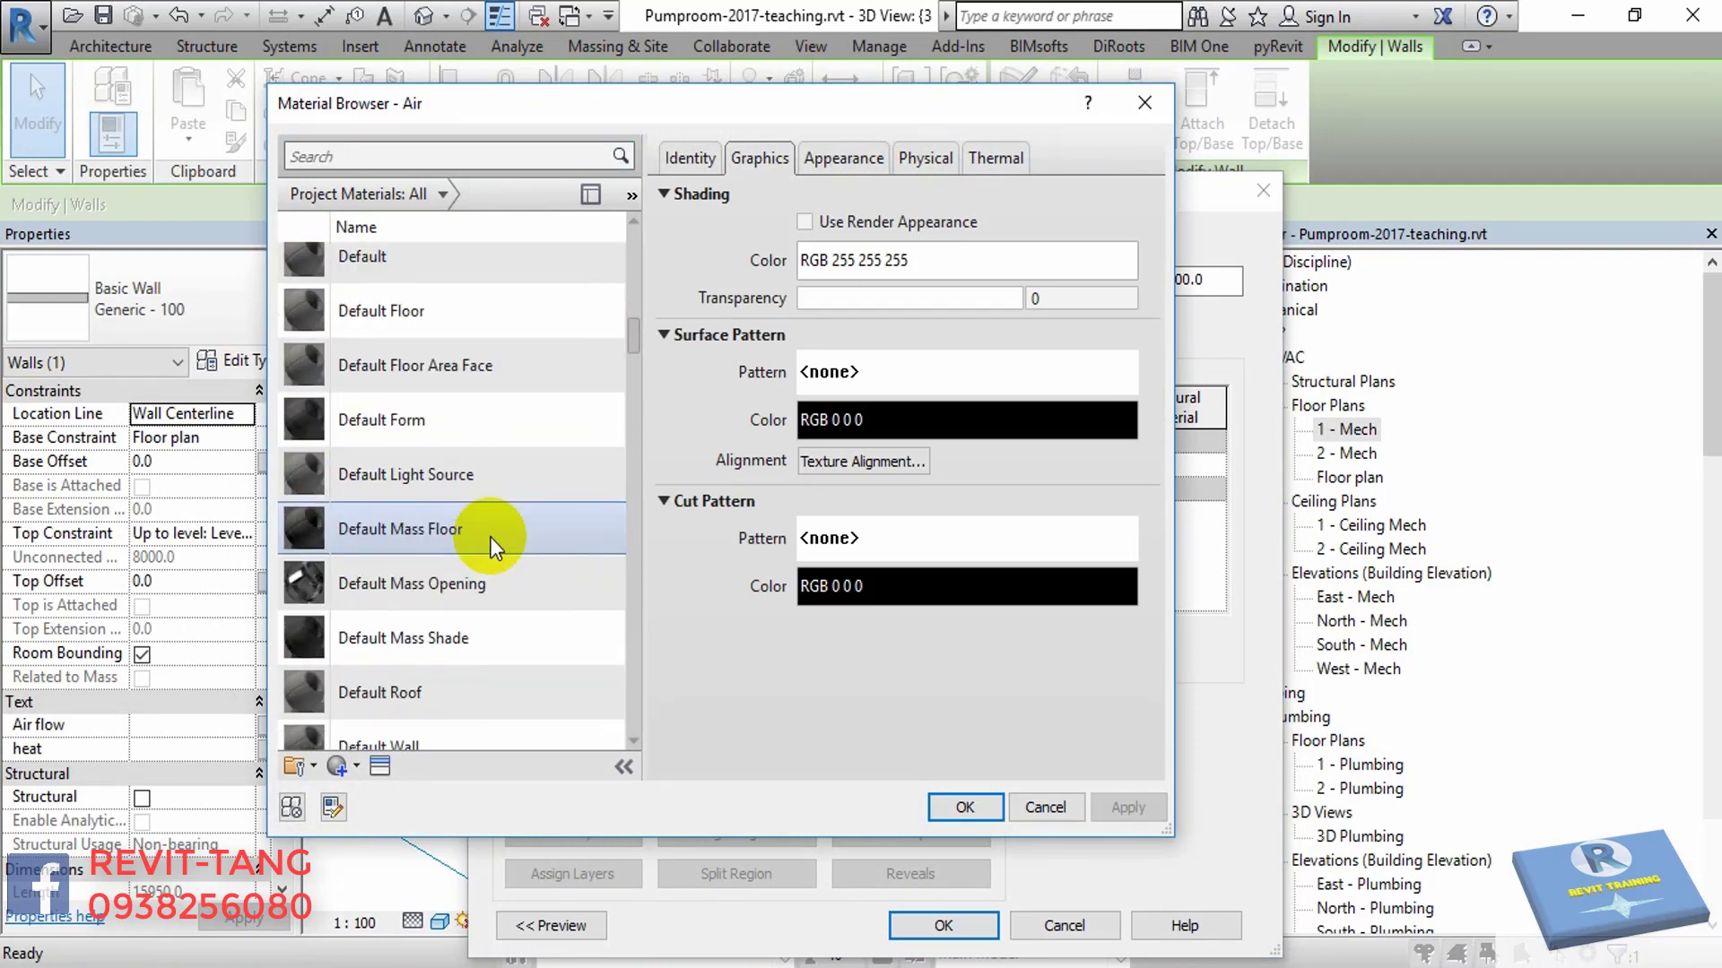
{"action": "scroll", "coordinate": [492, 537], "scroll_direction": "down", "scroll_amount": 3}
{"action": "scroll", "coordinate": [484, 535], "scroll_direction": "down", "scroll_amount": 3}
{"action": "scroll", "coordinate": [481, 536], "scroll_direction": "down", "scroll_amount": 4}
{"action": "scroll", "coordinate": [476, 536], "scroll_direction": "down", "scroll_amount": 3}
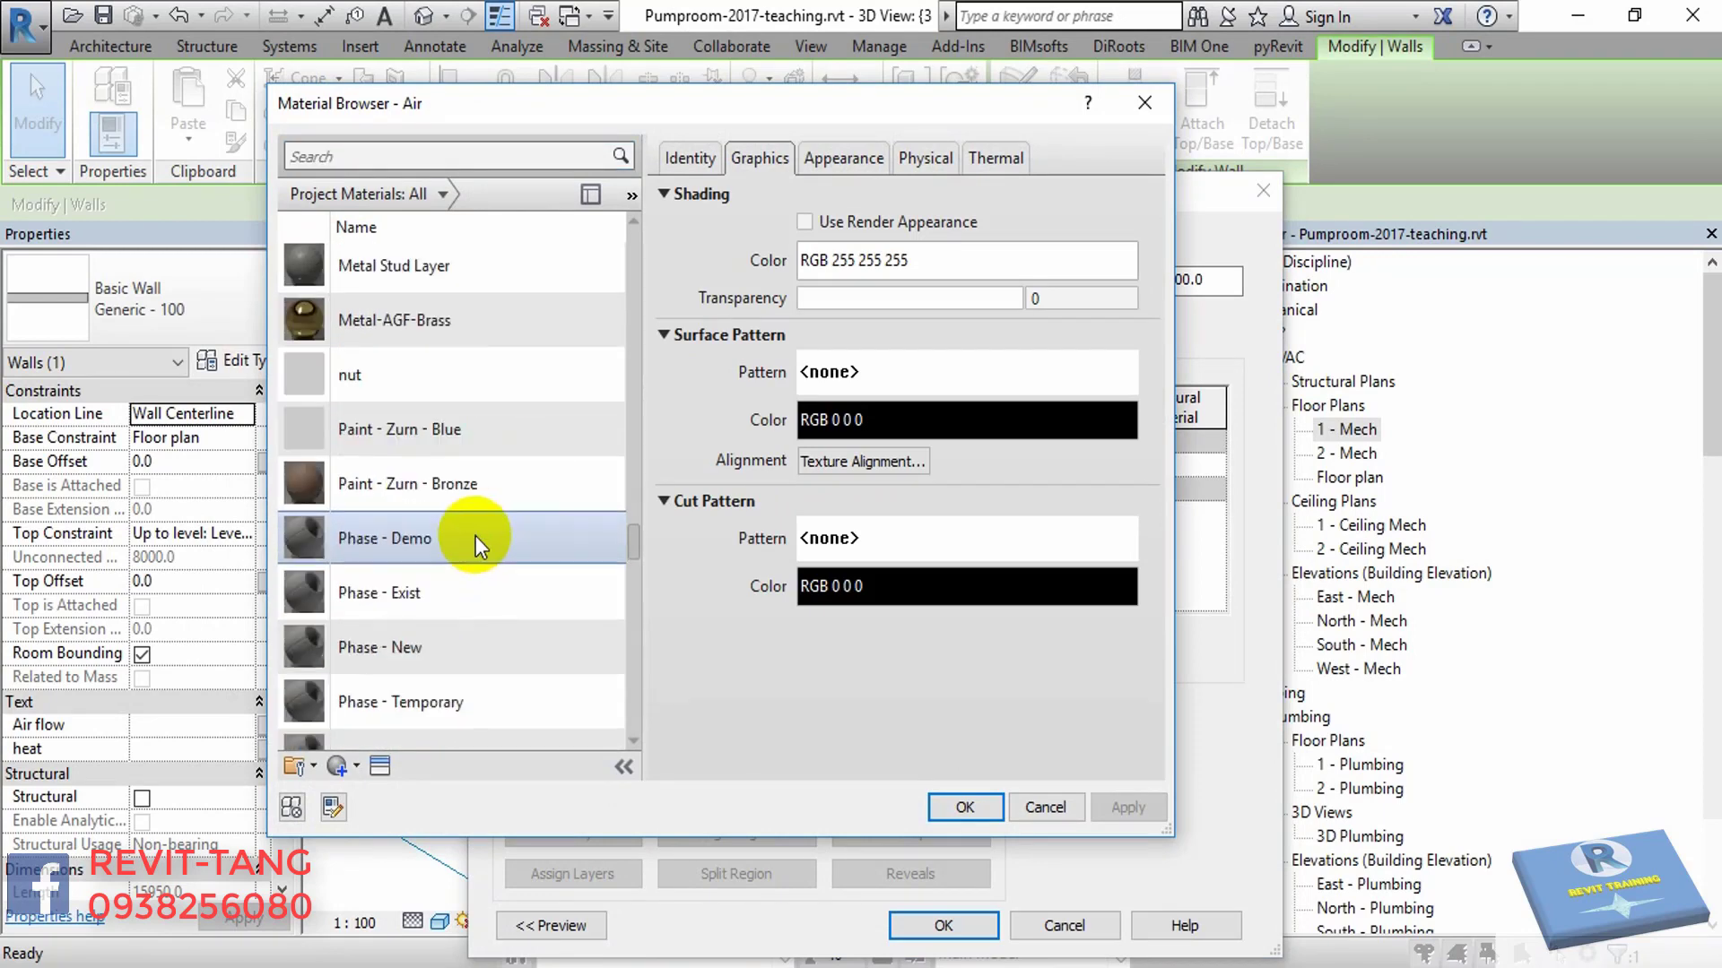
{"action": "scroll", "coordinate": [472, 535], "scroll_direction": "down", "scroll_amount": 3}
{"action": "left_click", "coordinate": [464, 341]}
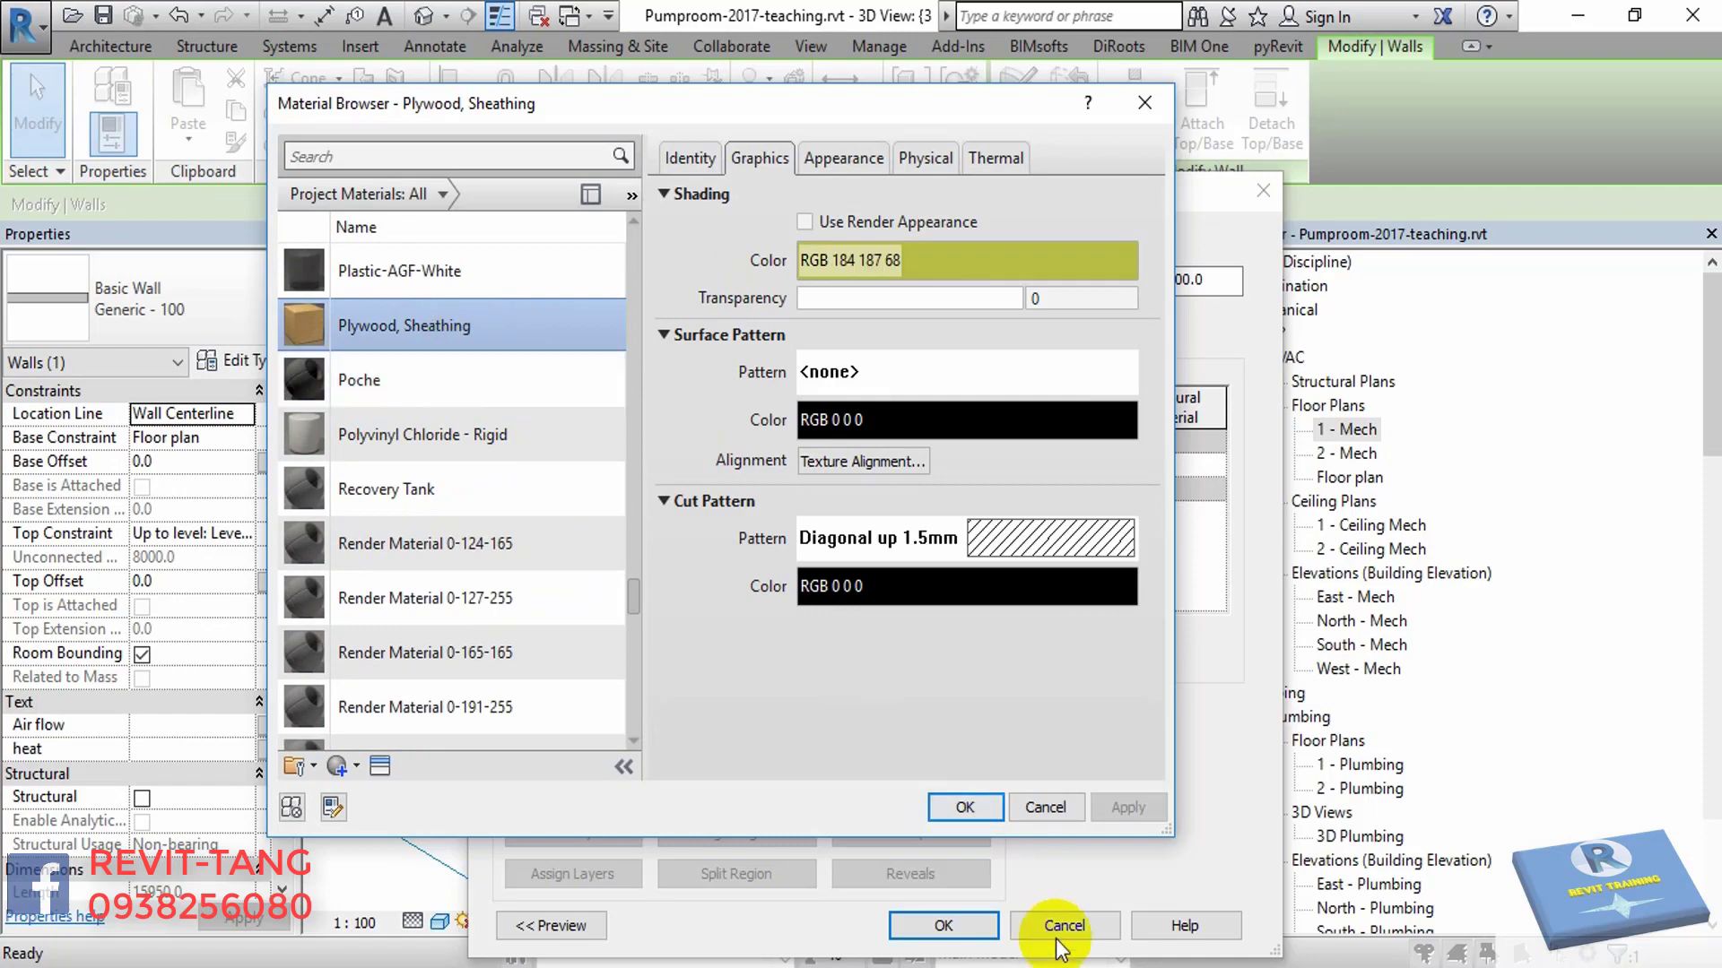
{"action": "left_click", "coordinate": [956, 810]}
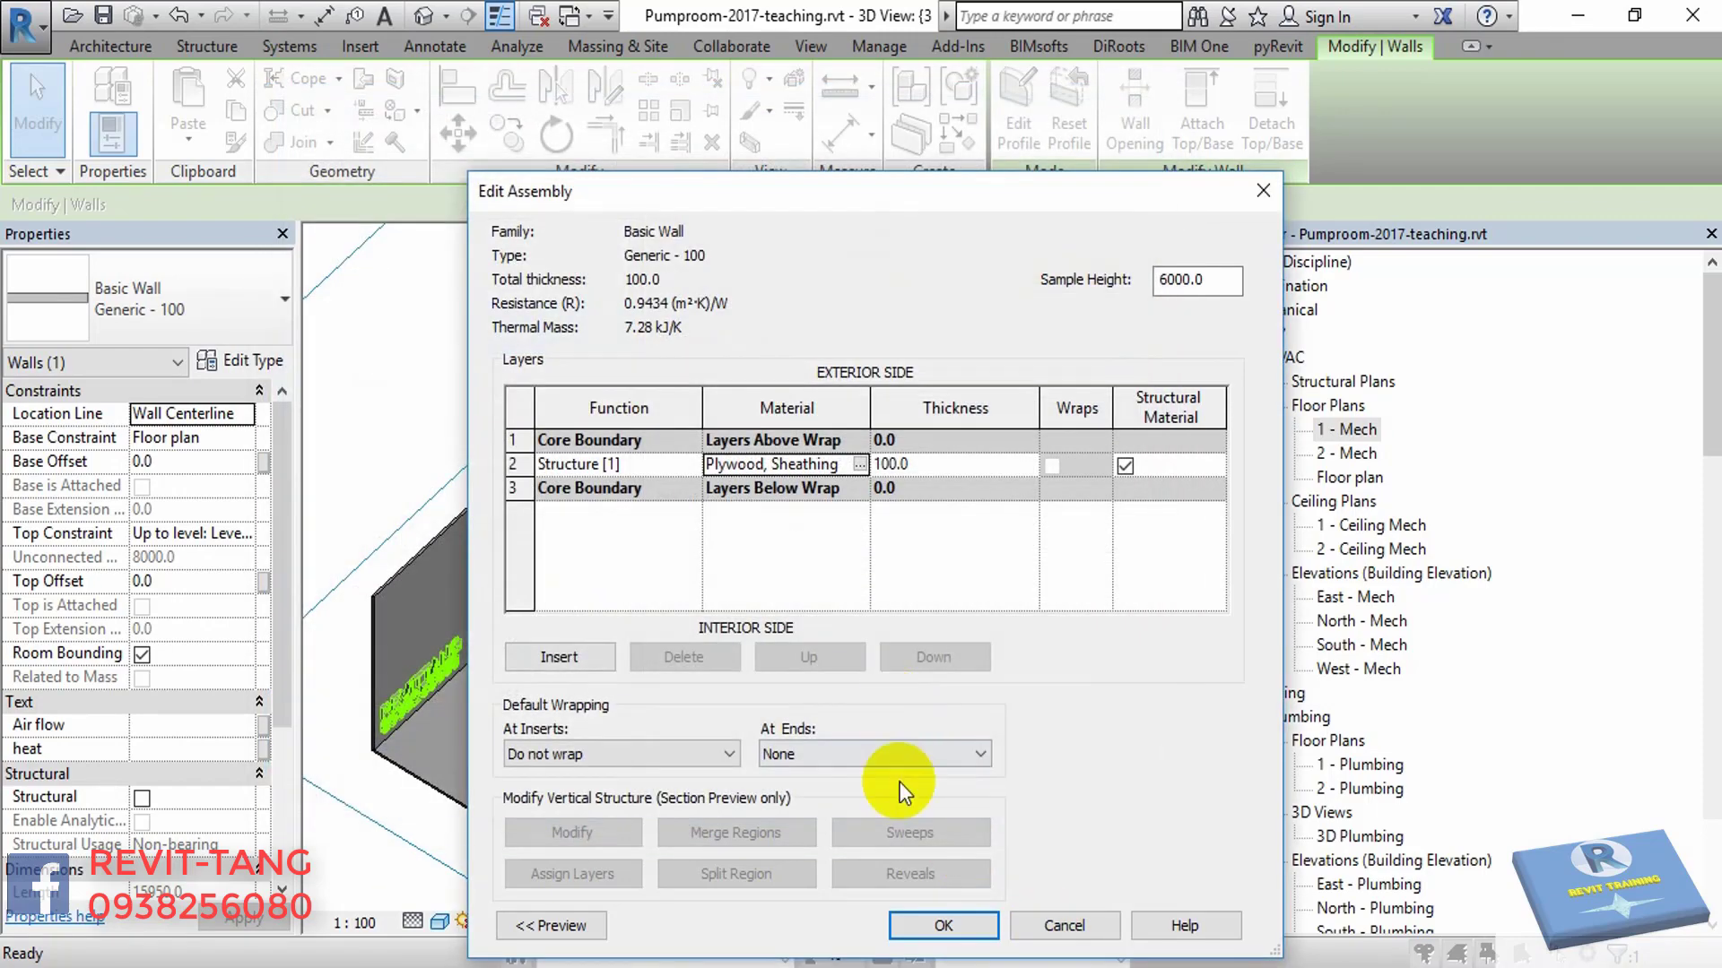
{"action": "left_click", "coordinate": [962, 923]}
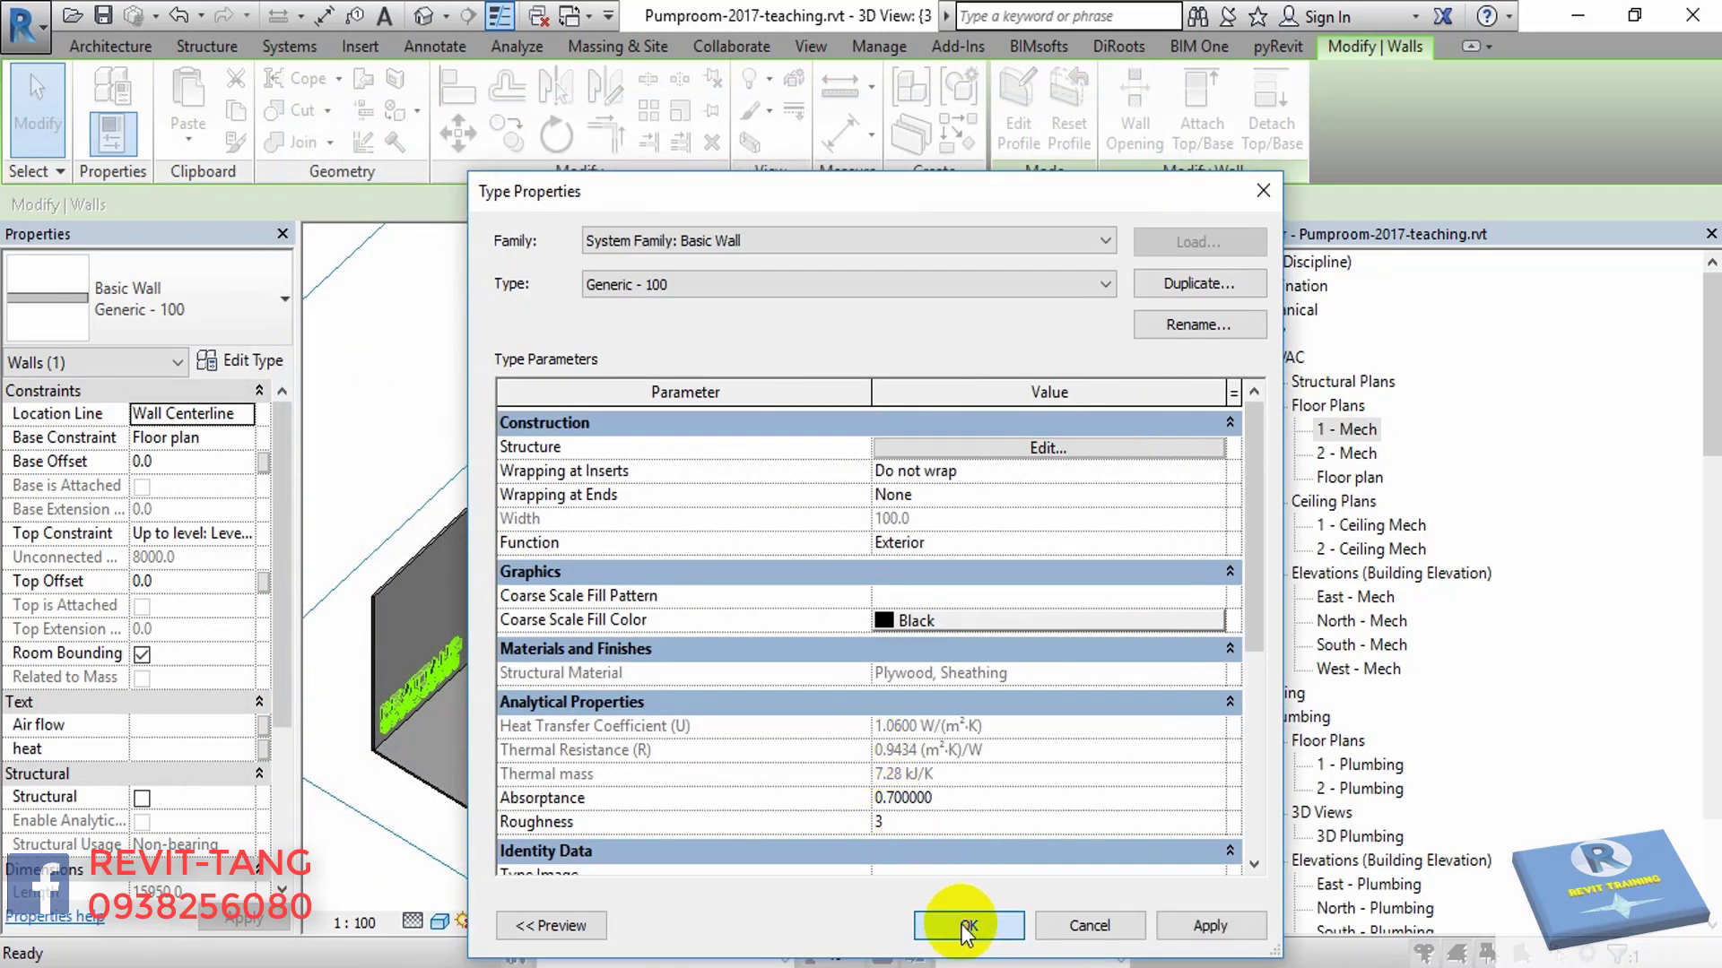
{"action": "left_click", "coordinate": [965, 928]}
{"action": "left_click", "coordinate": [1007, 789]}
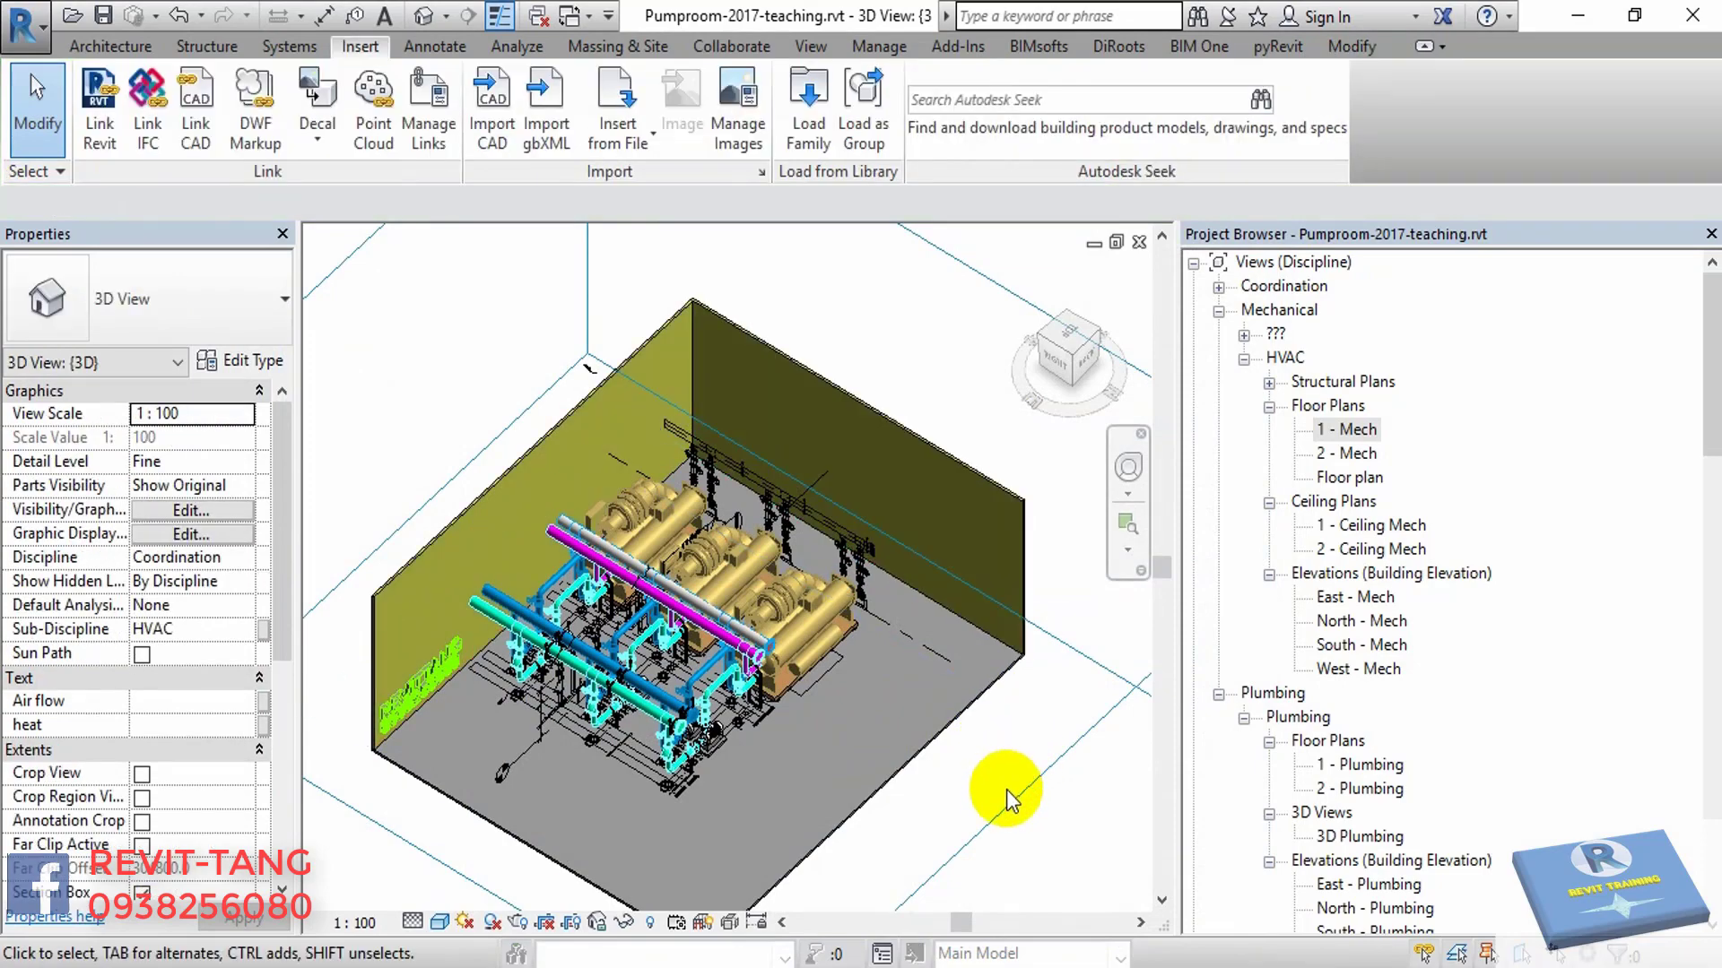
- Set the Generic 100 floor type's structure layer material to Plywood, Sheathing too
{"action": "left_click", "coordinate": [900, 749]}
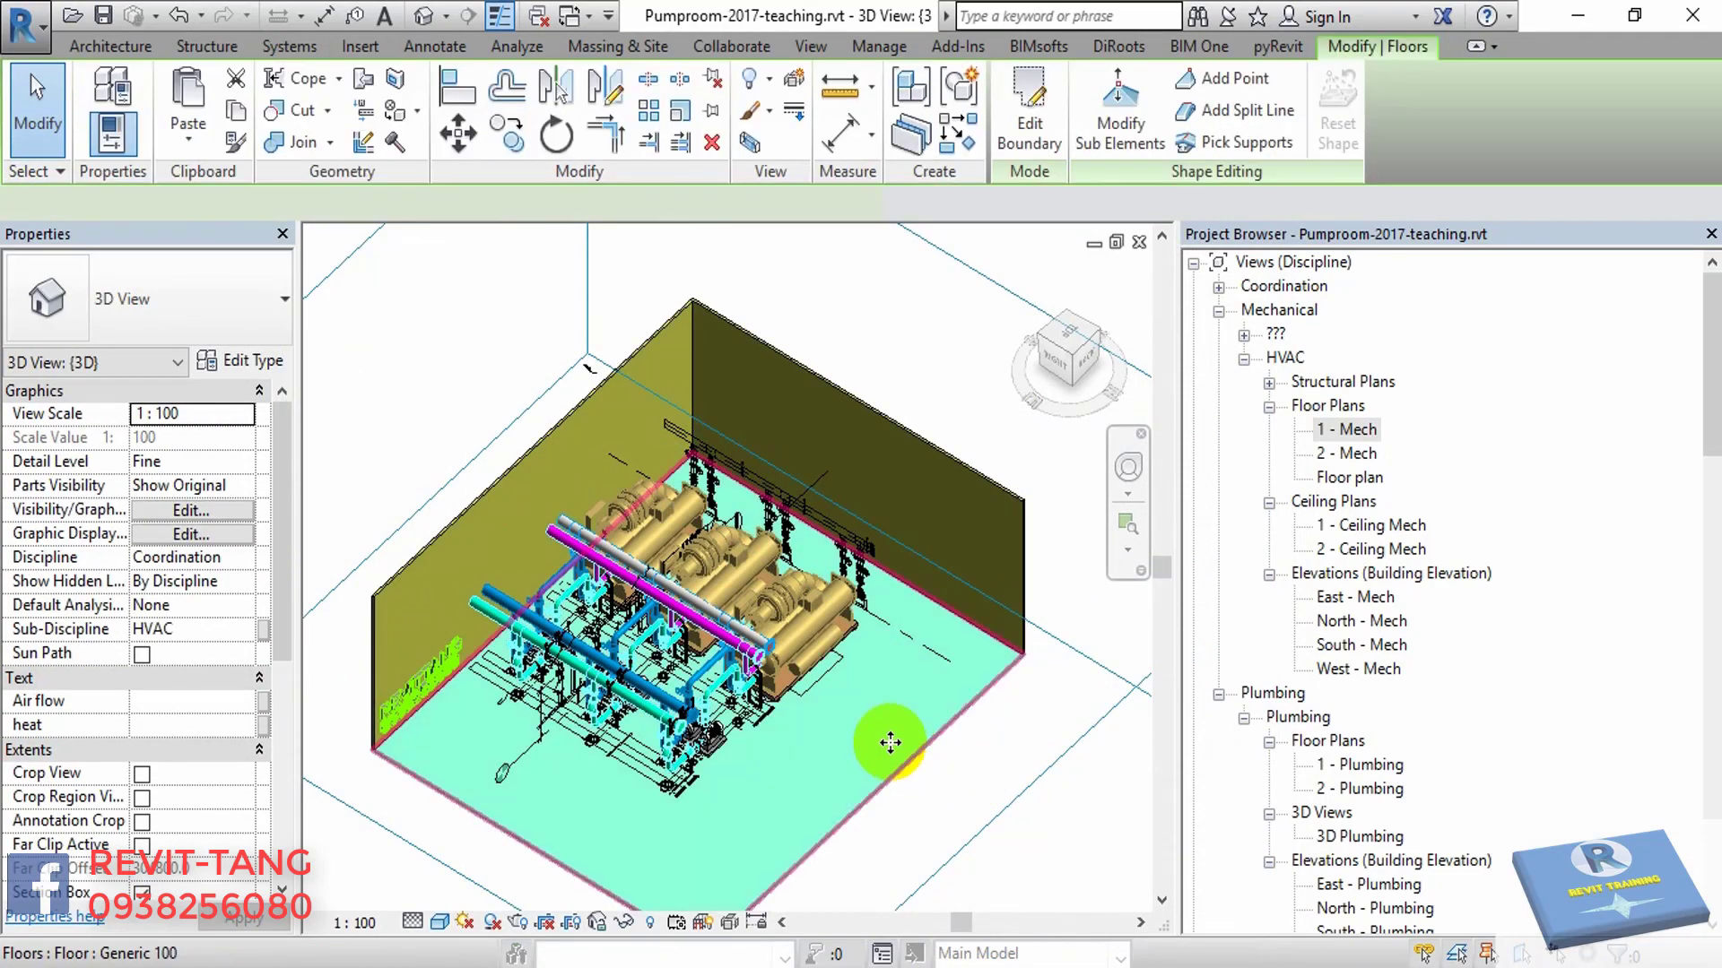
{"action": "left_click", "coordinate": [255, 367]}
{"action": "left_click", "coordinate": [1082, 457]}
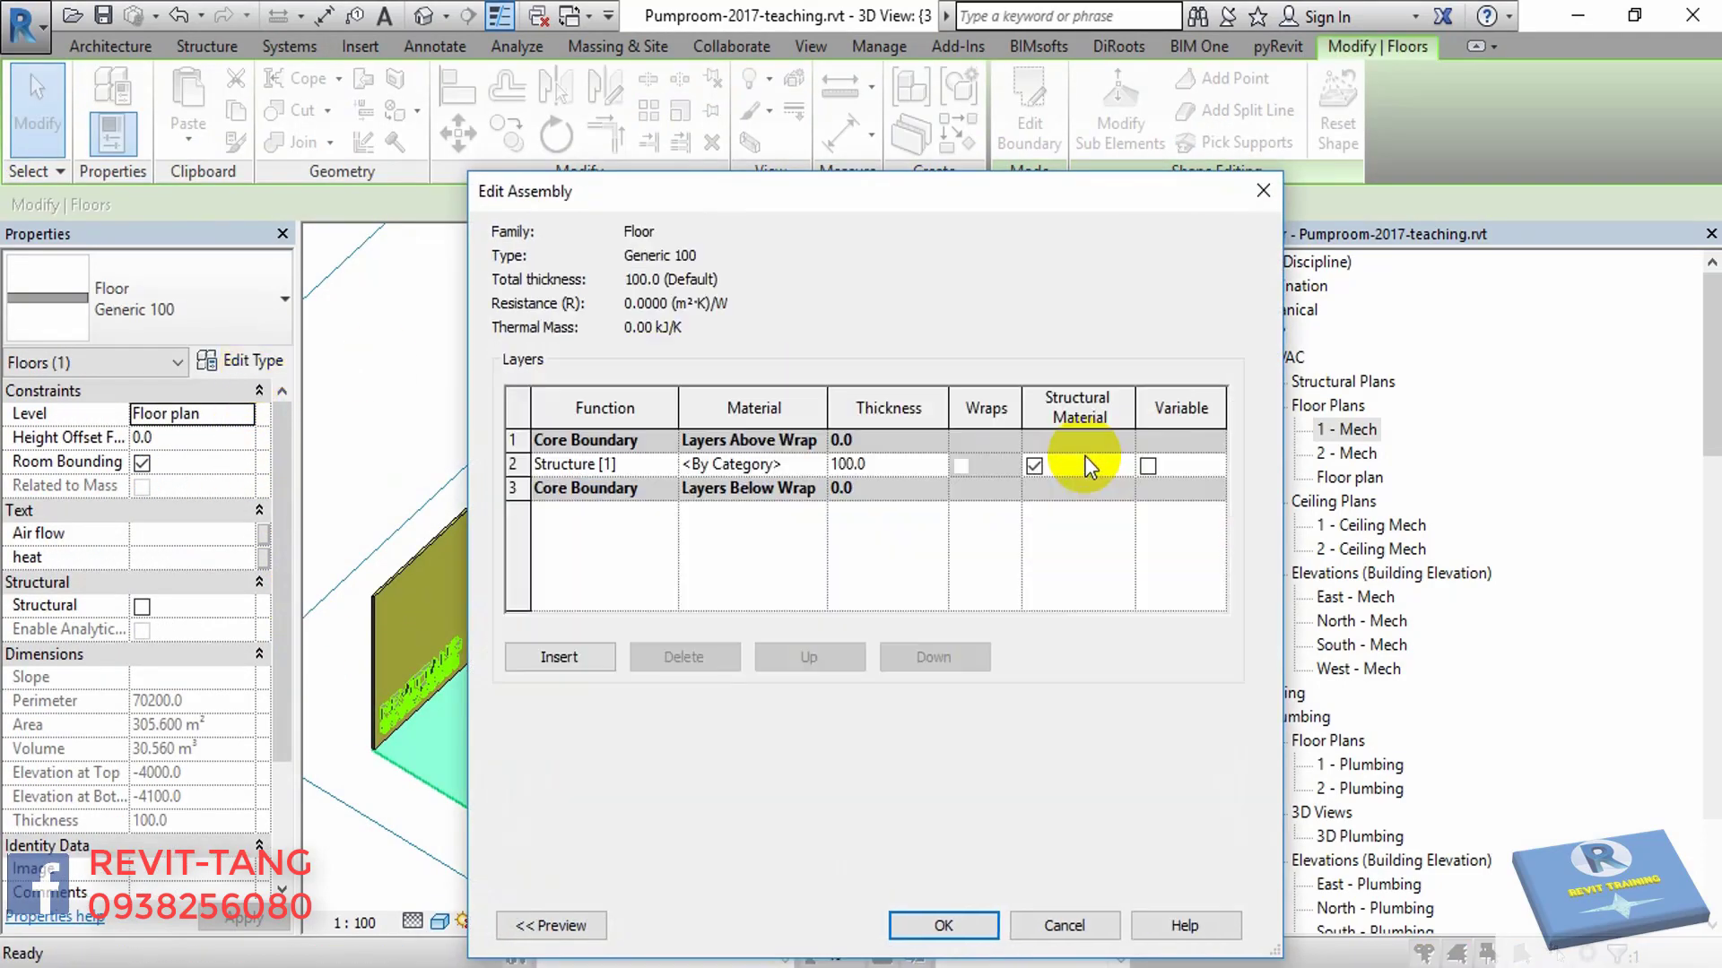
{"action": "left_click", "coordinate": [816, 466]}
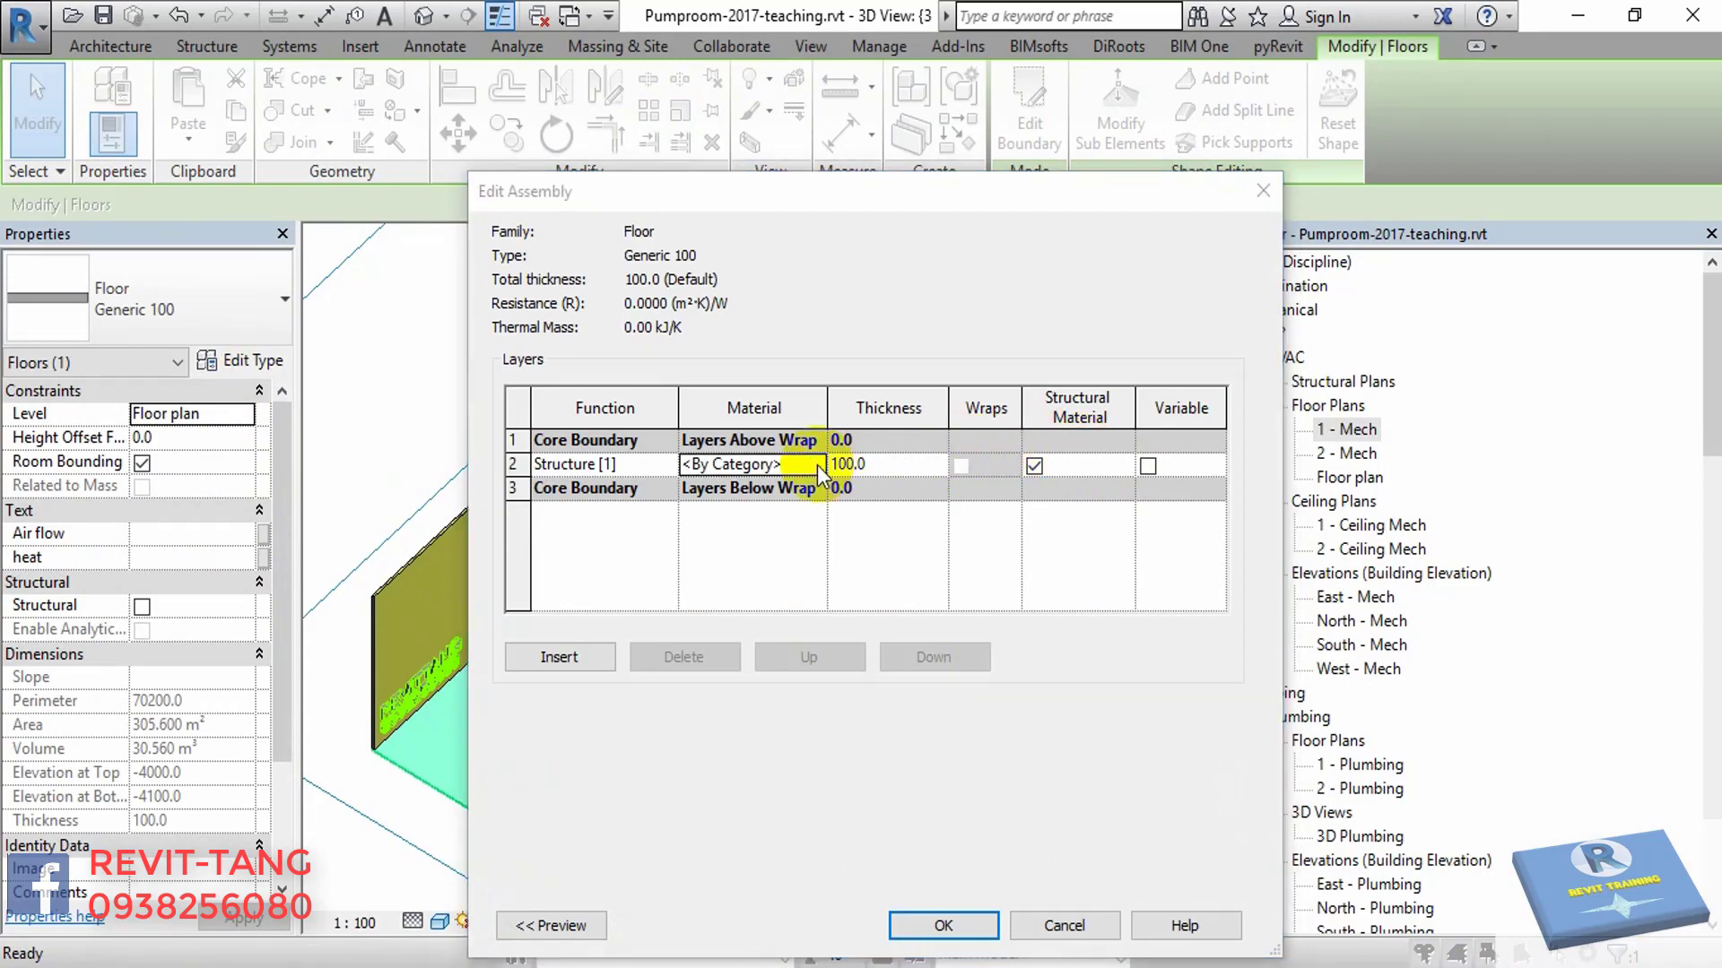
{"action": "left_click", "coordinate": [816, 466]}
{"action": "left_click", "coordinate": [958, 811]}
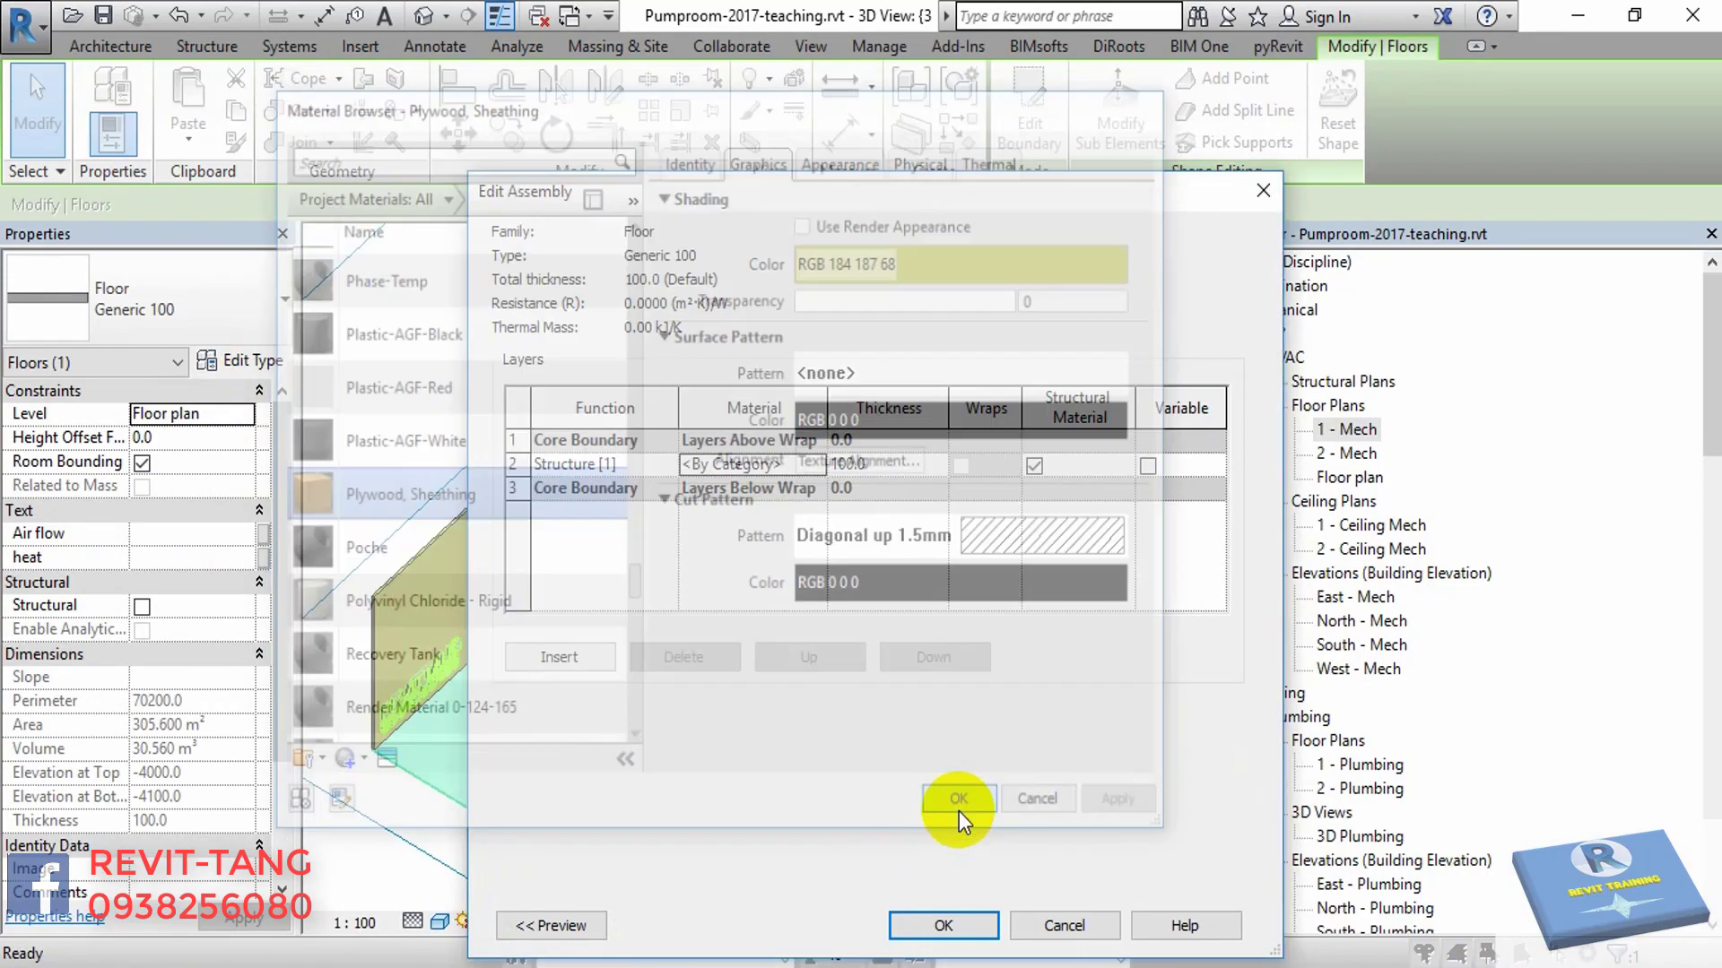
{"action": "left_click", "coordinate": [937, 924]}
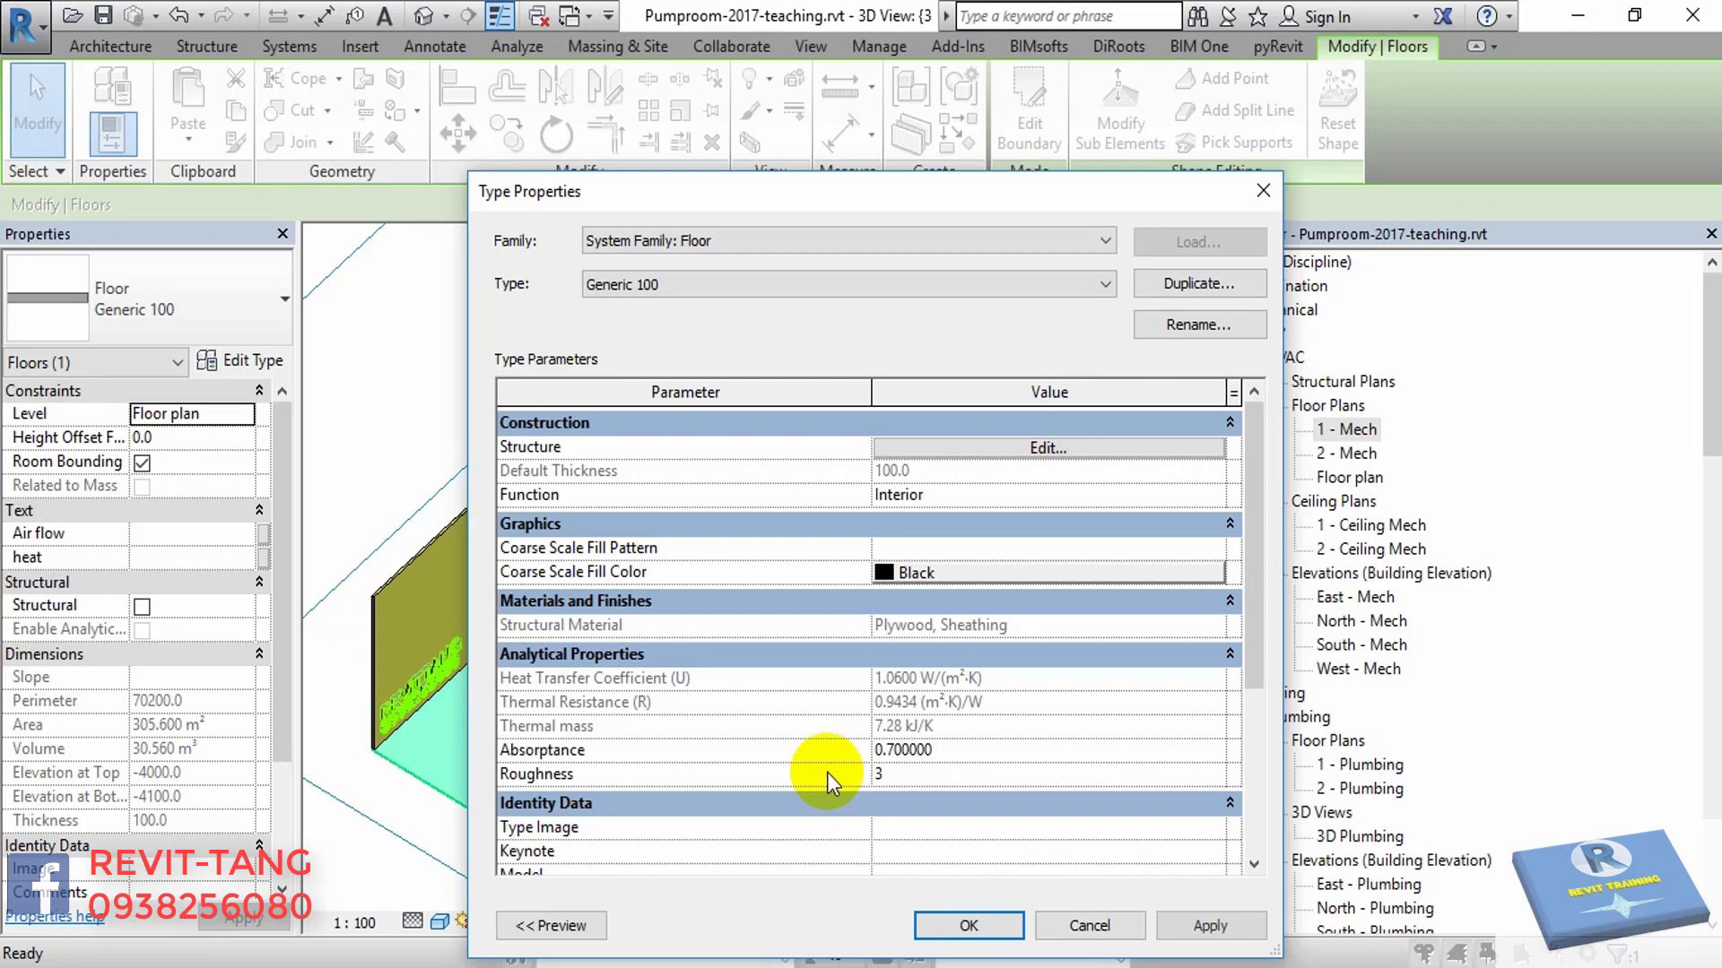
{"action": "left_click", "coordinate": [968, 925]}
{"action": "mouse_move", "coordinate": [987, 738]}
{"action": "middle_mouse_down"}
{"action": "mouse_move", "coordinate": [1022, 696]}
{"action": "mouse_move", "coordinate": [1007, 719]}
{"action": "mouse_move", "coordinate": [1007, 673]}
{"action": "mouse_move", "coordinate": [976, 691]}
{"action": "mouse_move", "coordinate": [1011, 673]}
{"action": "middle_mouse_up"}
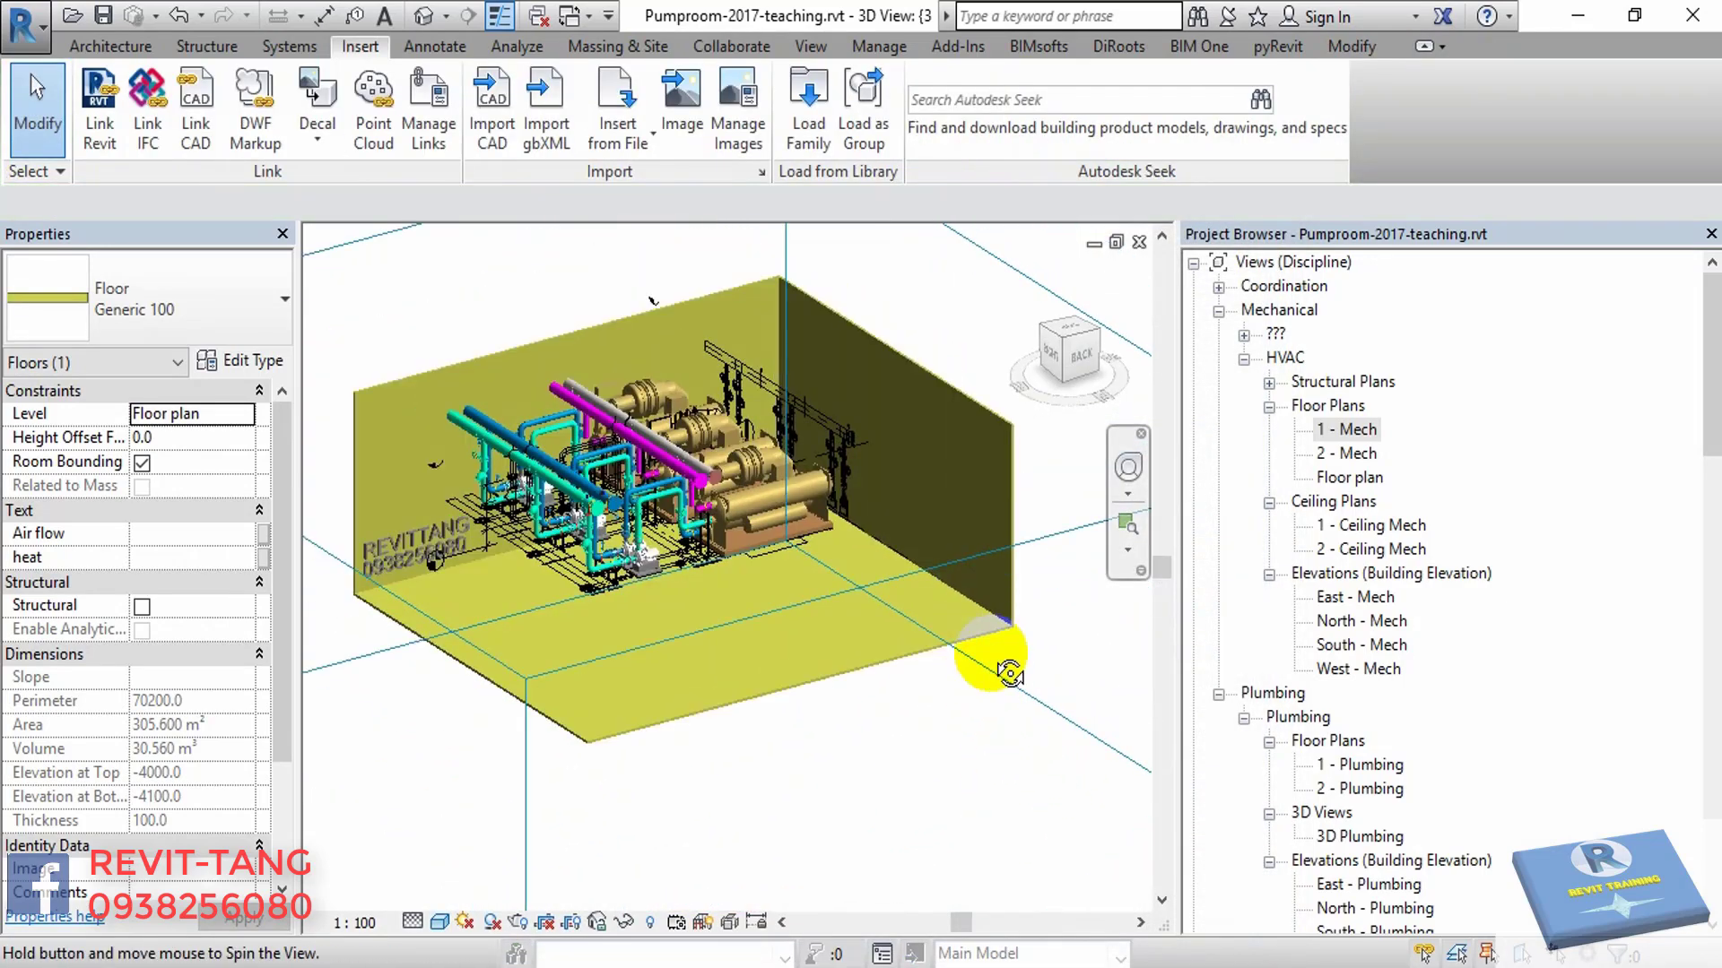
- Clear the selections, orbit slightly, and select the imported SECTION B - B drawing
{"action": "key", "text": "Escape"}
{"action": "scroll", "coordinate": [931, 504], "scroll_direction": "up", "scroll_amount": 2}
{"action": "scroll", "coordinate": [879, 529], "scroll_direction": "up", "scroll_amount": 4}
{"action": "scroll", "coordinate": [875, 527], "scroll_direction": "up", "scroll_amount": 2}
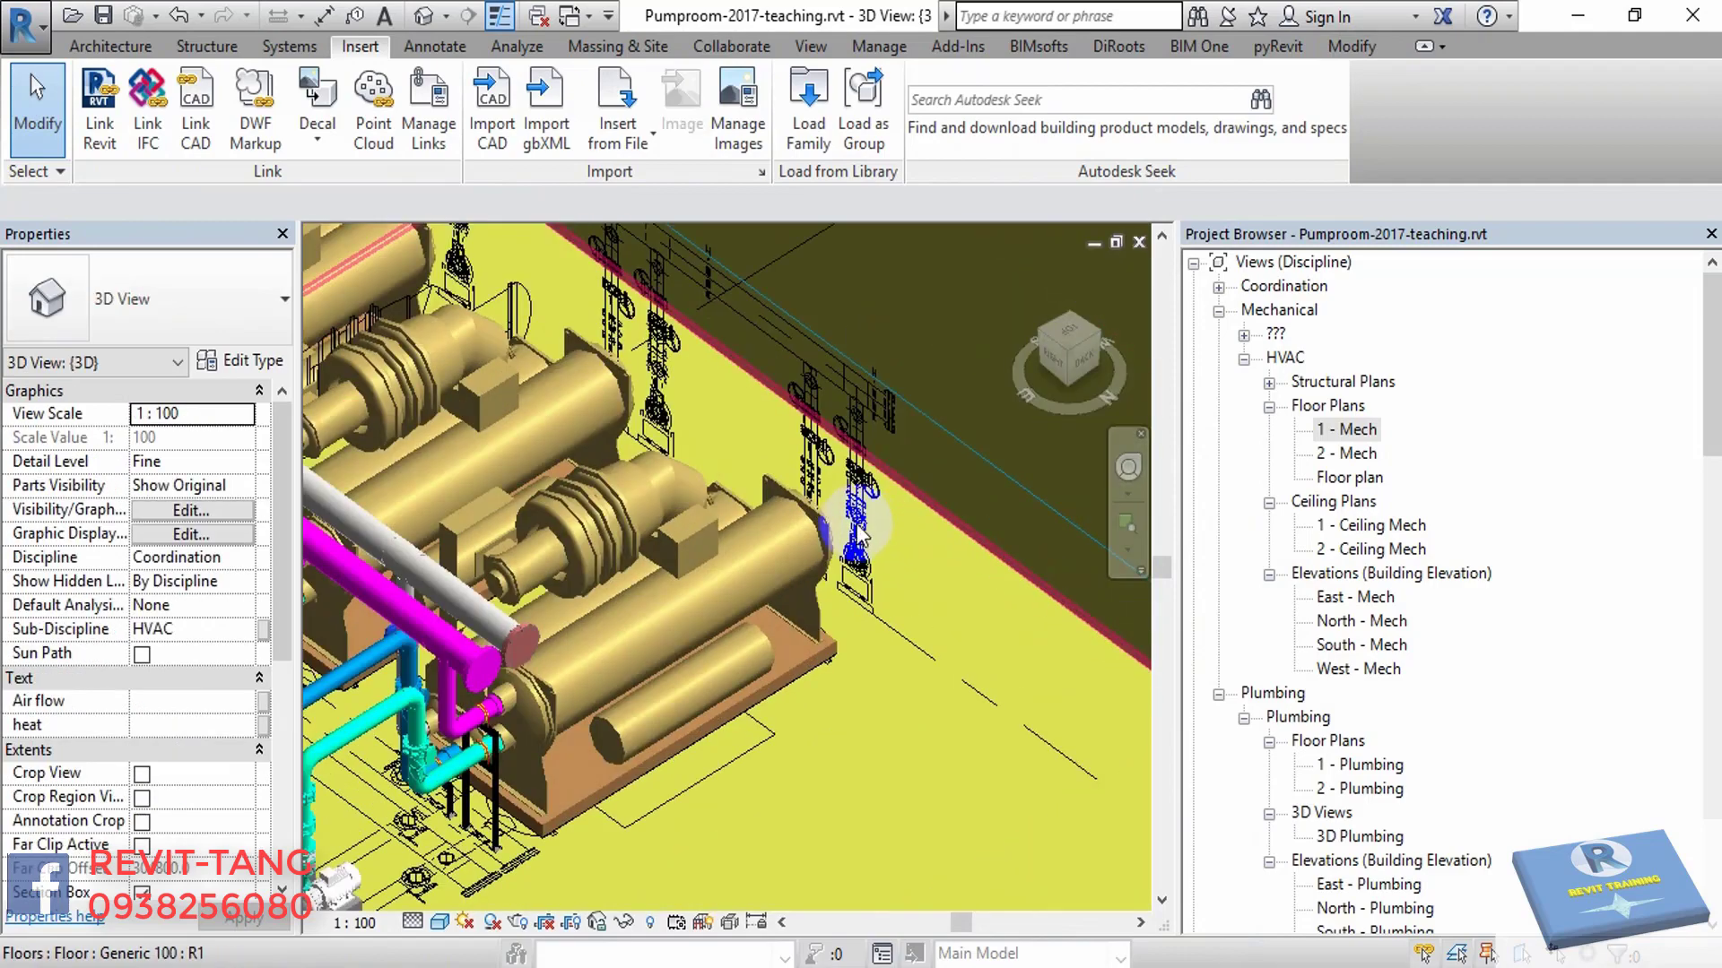
{"action": "left_click", "coordinate": [862, 525]}
{"action": "key", "text": "Escape"}
{"action": "mouse_move", "coordinate": [868, 520]}
{"action": "middle_mouse_down", "text": "shift"}
{"action": "mouse_move", "coordinate": [888, 517]}
{"action": "mouse_move", "coordinate": [826, 469]}
{"action": "mouse_move", "coordinate": [848, 419]}
{"action": "mouse_move", "coordinate": [741, 373]}
{"action": "mouse_move", "coordinate": [811, 411]}
{"action": "mouse_move", "coordinate": [773, 338]}
{"action": "mouse_move", "coordinate": [838, 412]}
{"action": "mouse_move", "coordinate": [795, 411]}
{"action": "mouse_move", "coordinate": [954, 288]}
{"action": "mouse_move", "coordinate": [1014, 323]}
{"action": "middle_mouse_up", "text": "shift"}
{"action": "key", "text": "Tab"}
{"action": "left_click", "coordinate": [848, 420]}
{"action": "key", "text": "Escape"}
{"action": "left_click", "coordinate": [784, 345]}
{"action": "left_click", "coordinate": [1073, 352]}
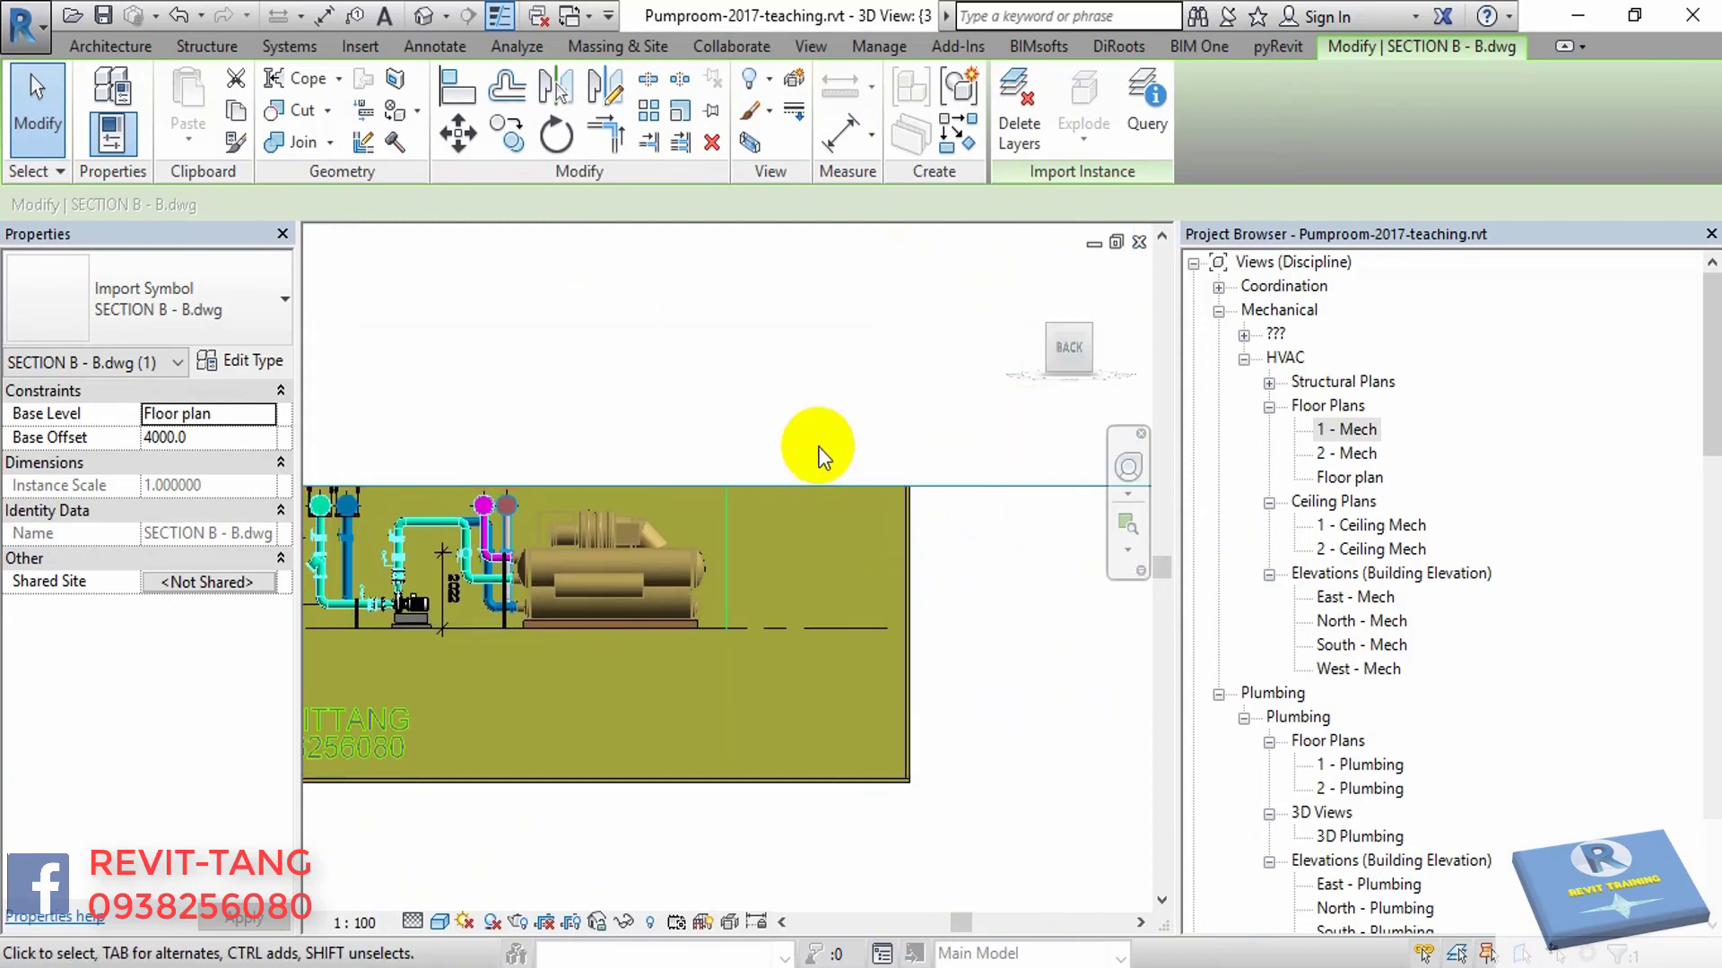
{"action": "scroll", "coordinate": [818, 458], "scroll_direction": "up", "scroll_amount": 2}
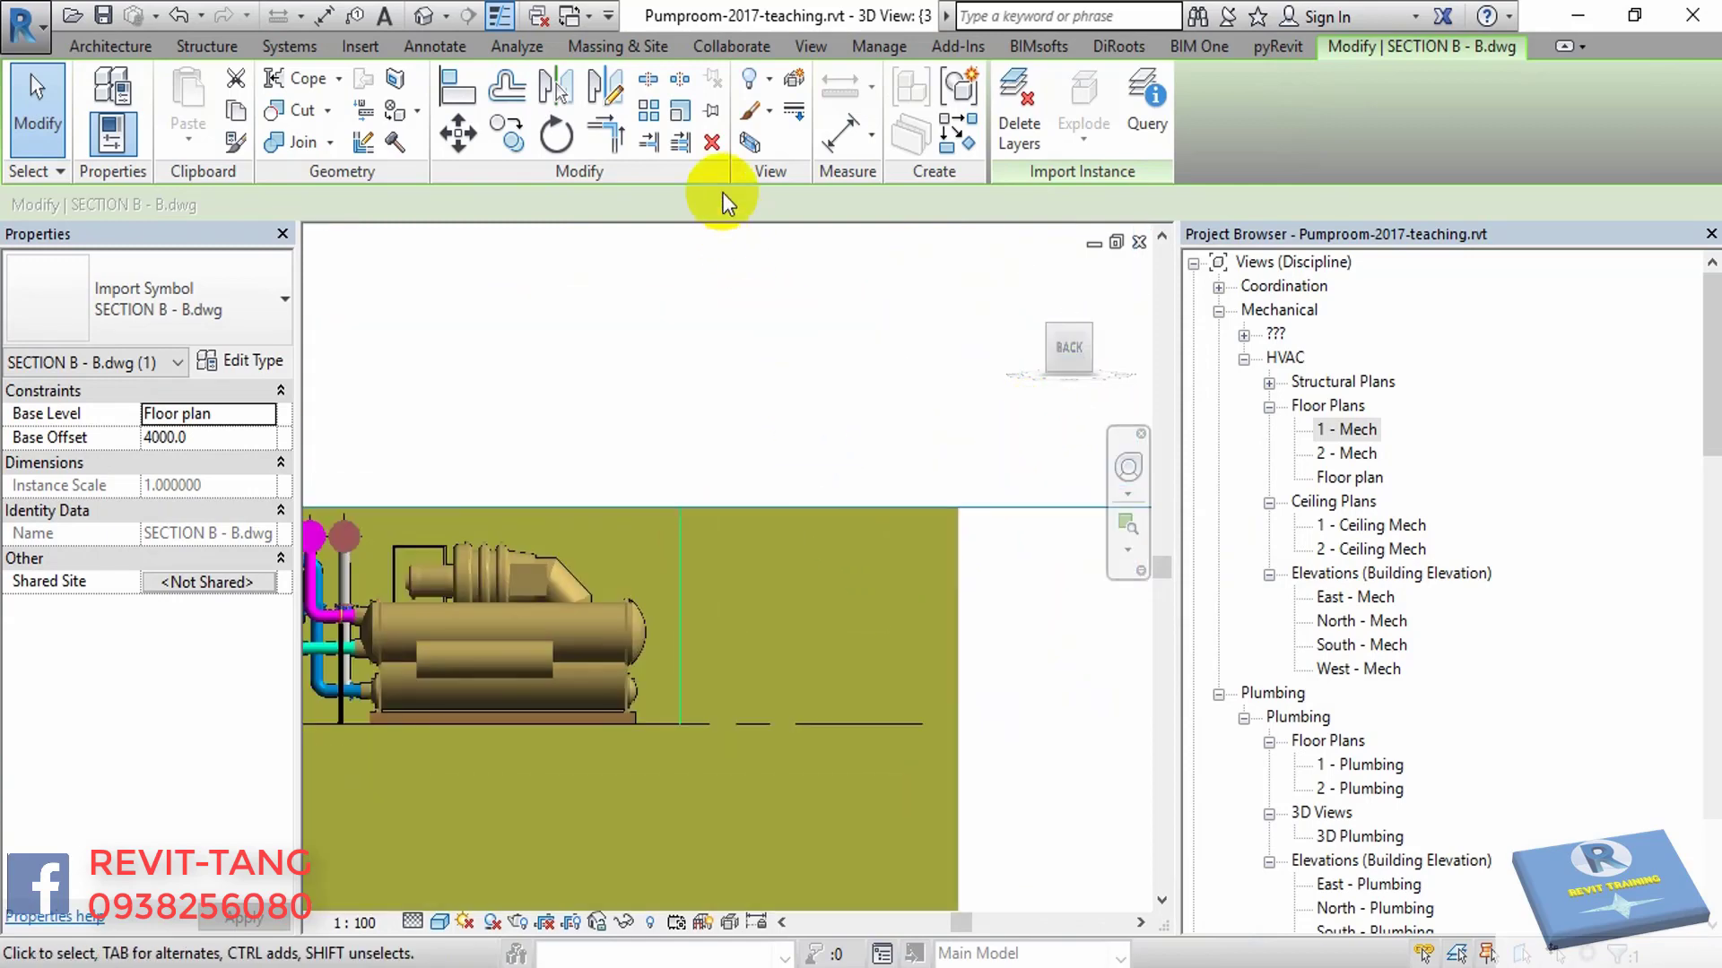
- Displace the section drawing by -4955.6 along X, clear of the pump room
{"action": "left_click", "coordinate": [798, 79]}
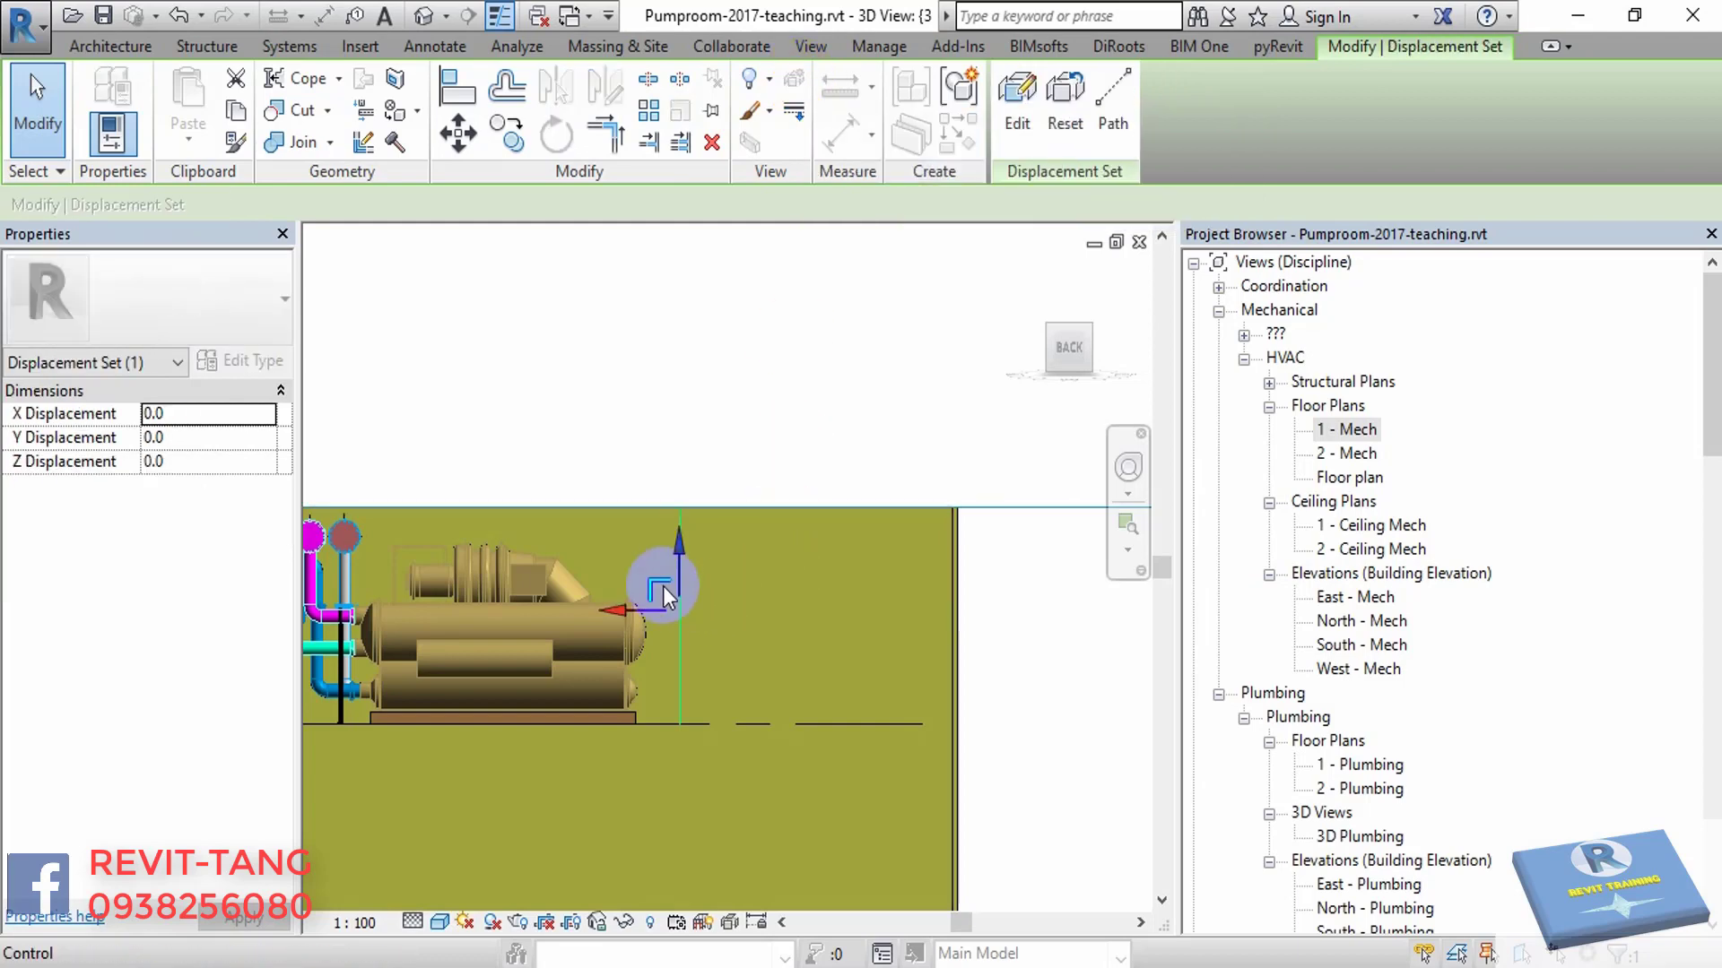
{"action": "left_click_drag", "start_coordinate": [631, 606], "coordinate": [868, 610]}
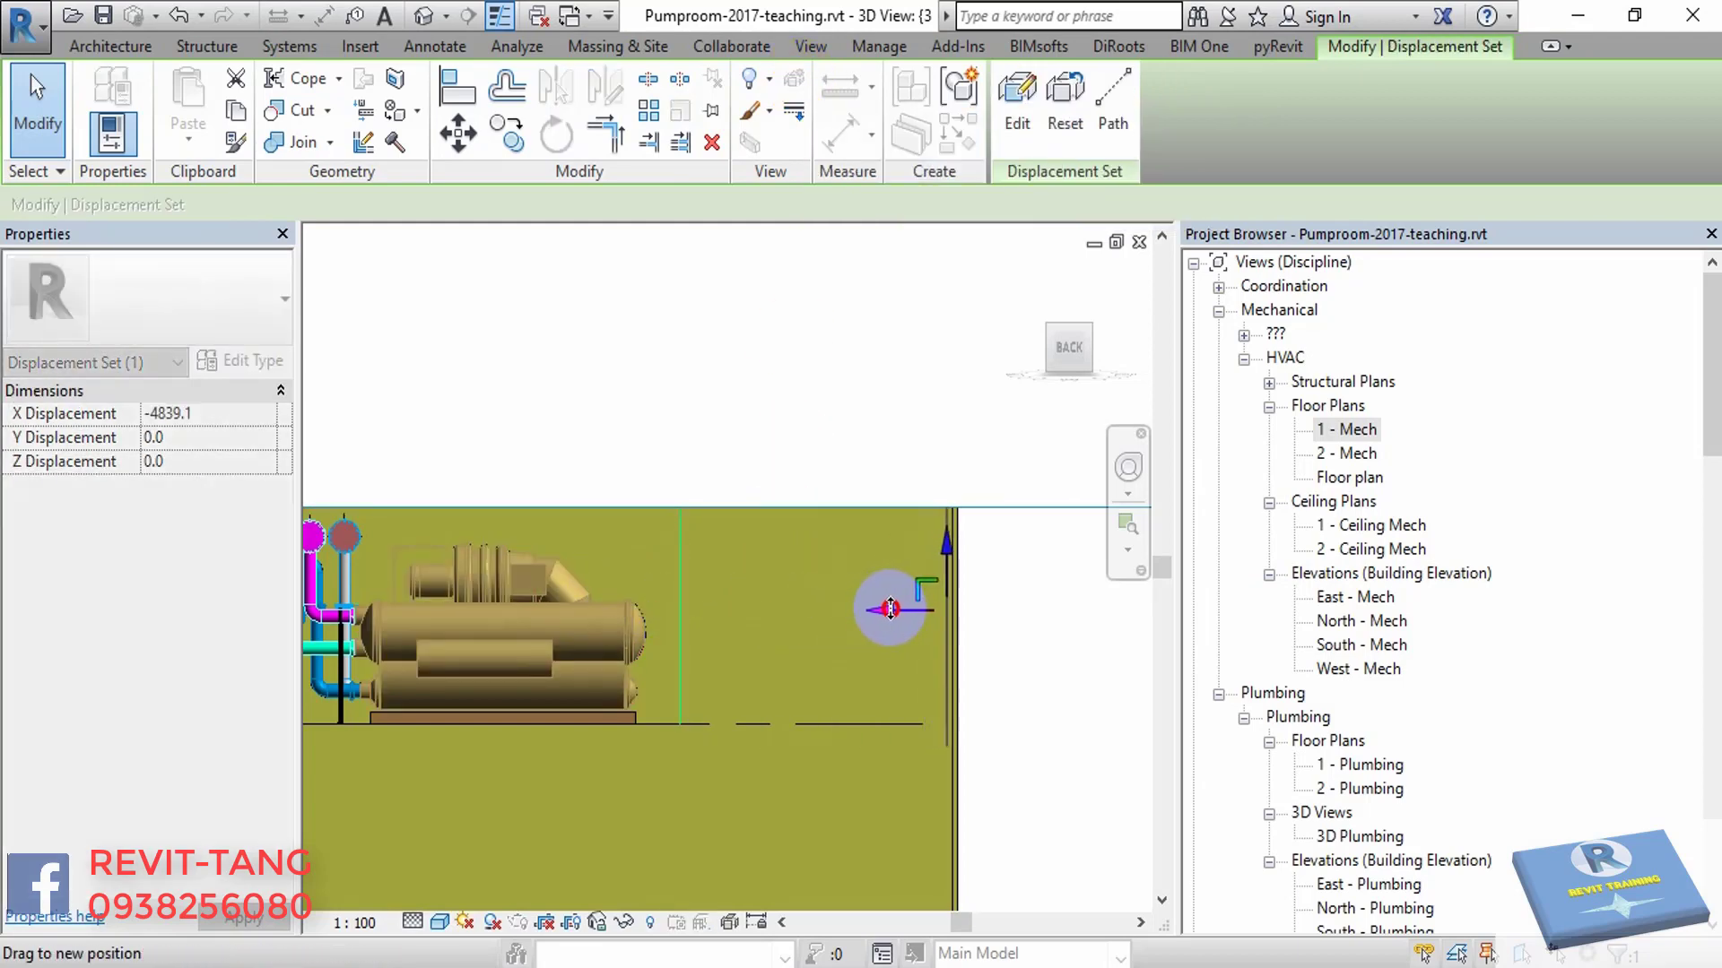
{"action": "scroll", "coordinate": [886, 618], "scroll_direction": "down", "scroll_amount": 3}
{"action": "scroll", "coordinate": [455, 671], "scroll_direction": "up", "scroll_amount": 2}
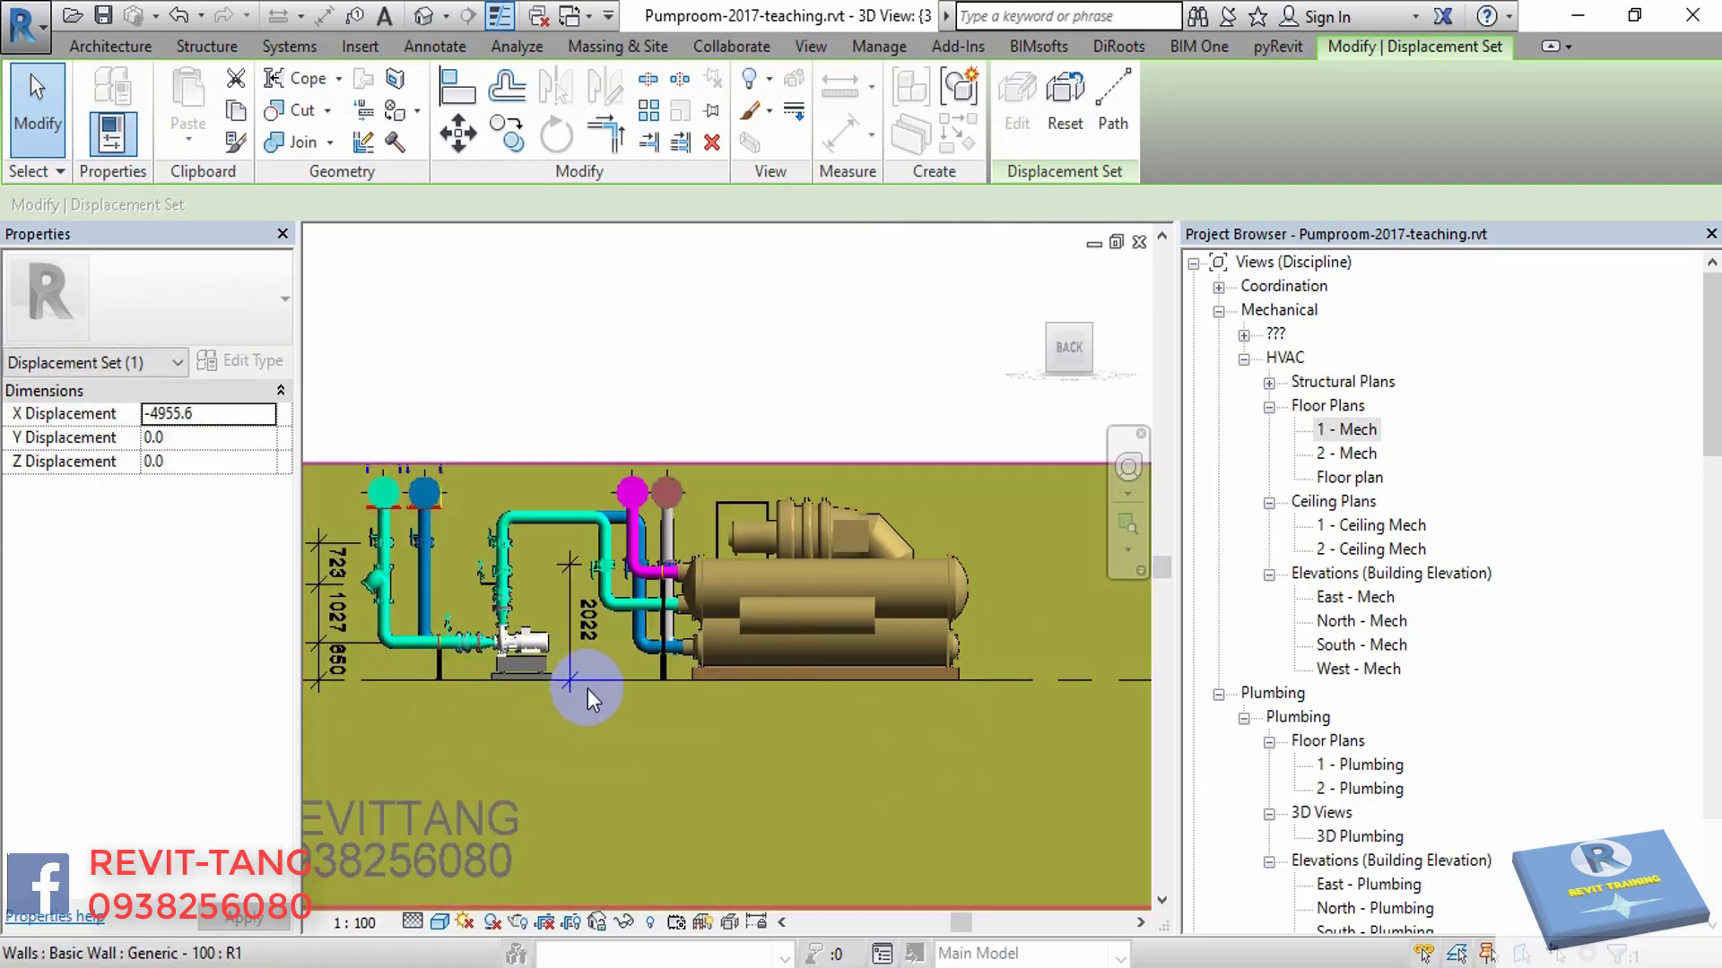
{"action": "left_click", "coordinate": [590, 620]}
{"action": "mouse_move", "coordinate": [590, 620]}
{"action": "middle_mouse_down", "text": "shift"}
{"action": "mouse_move", "coordinate": [639, 636]}
{"action": "mouse_move", "coordinate": [647, 682]}
{"action": "mouse_move", "coordinate": [858, 438]}
{"action": "middle_mouse_up", "text": "shift"}
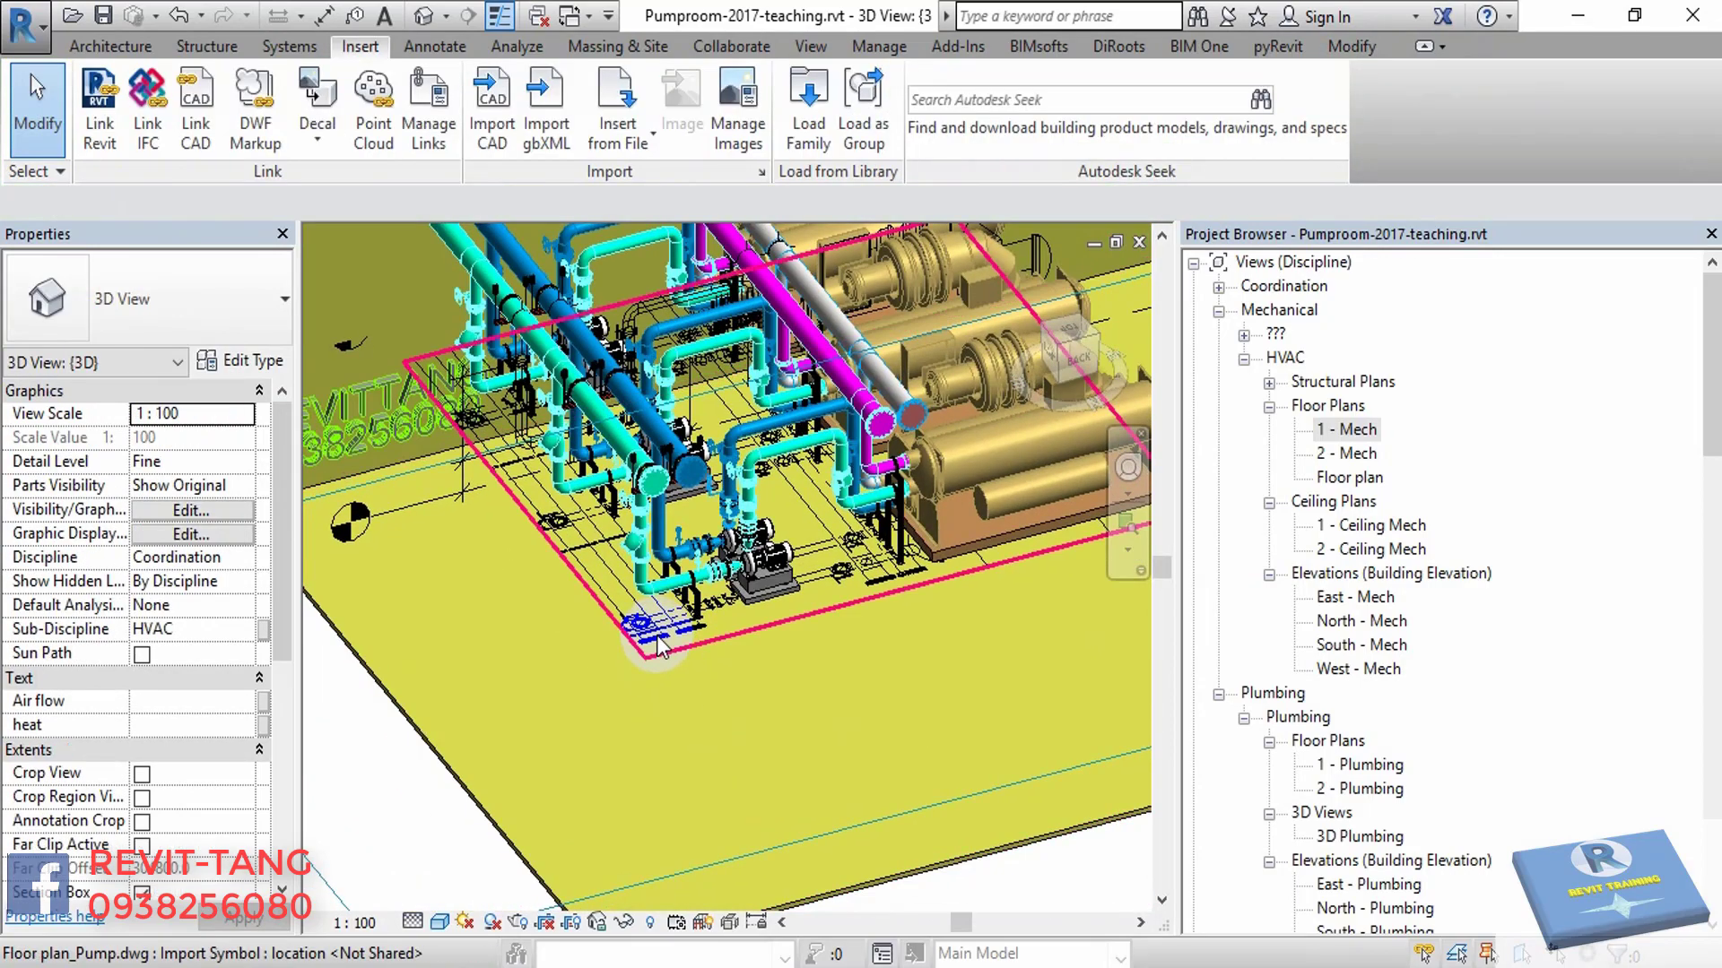
- Displace Floor plan_Pump.dwg by -3895.8 along Z from the back view, then return to isometric
{"action": "left_click", "coordinate": [859, 438]}
{"action": "left_click", "coordinate": [1078, 368]}
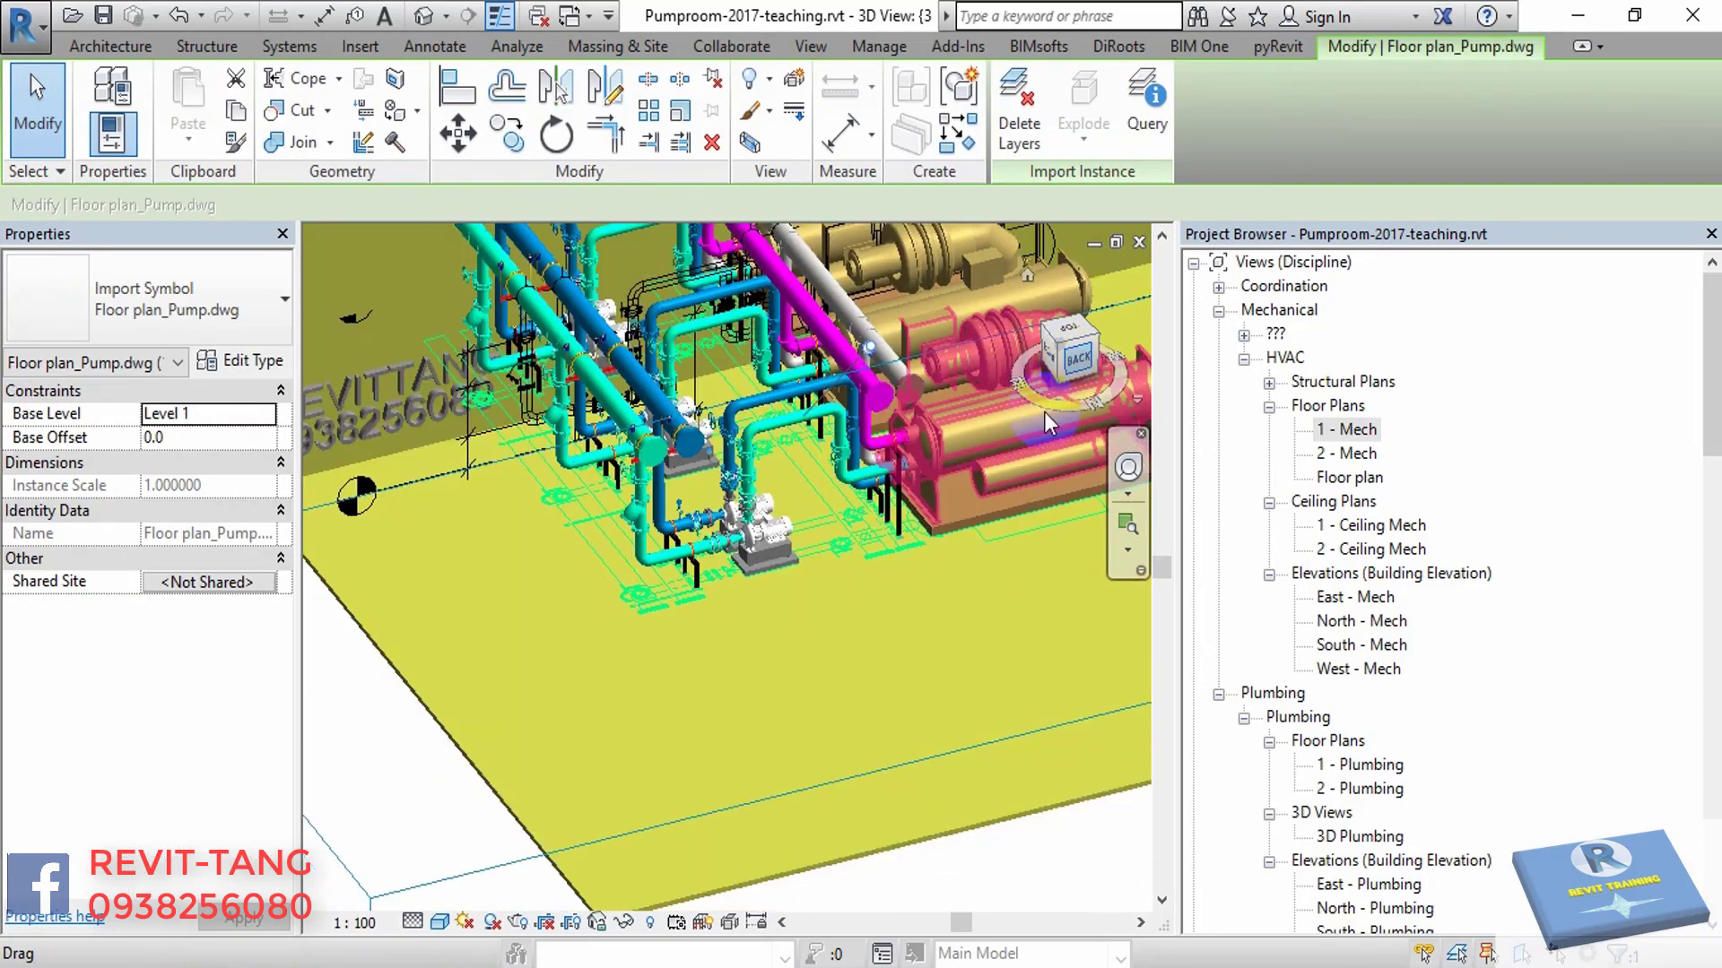
{"action": "left_click", "coordinate": [794, 85]}
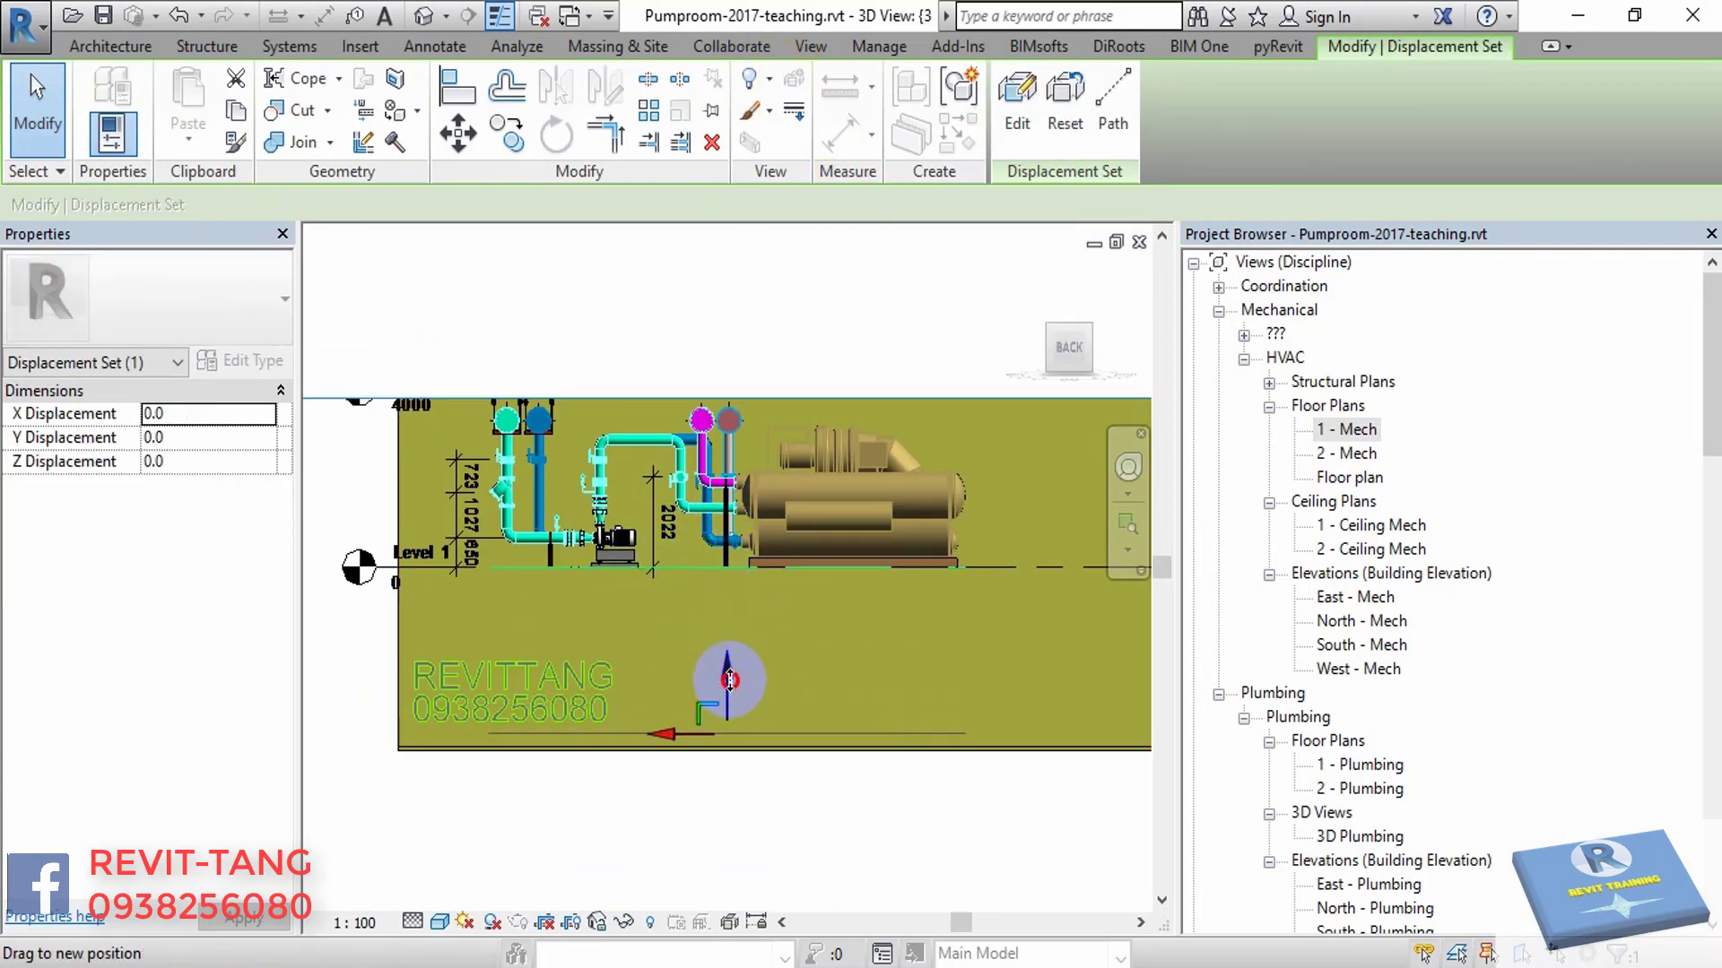
{"action": "left_click_drag", "start_coordinate": [730, 680], "coordinate": [730, 682]}
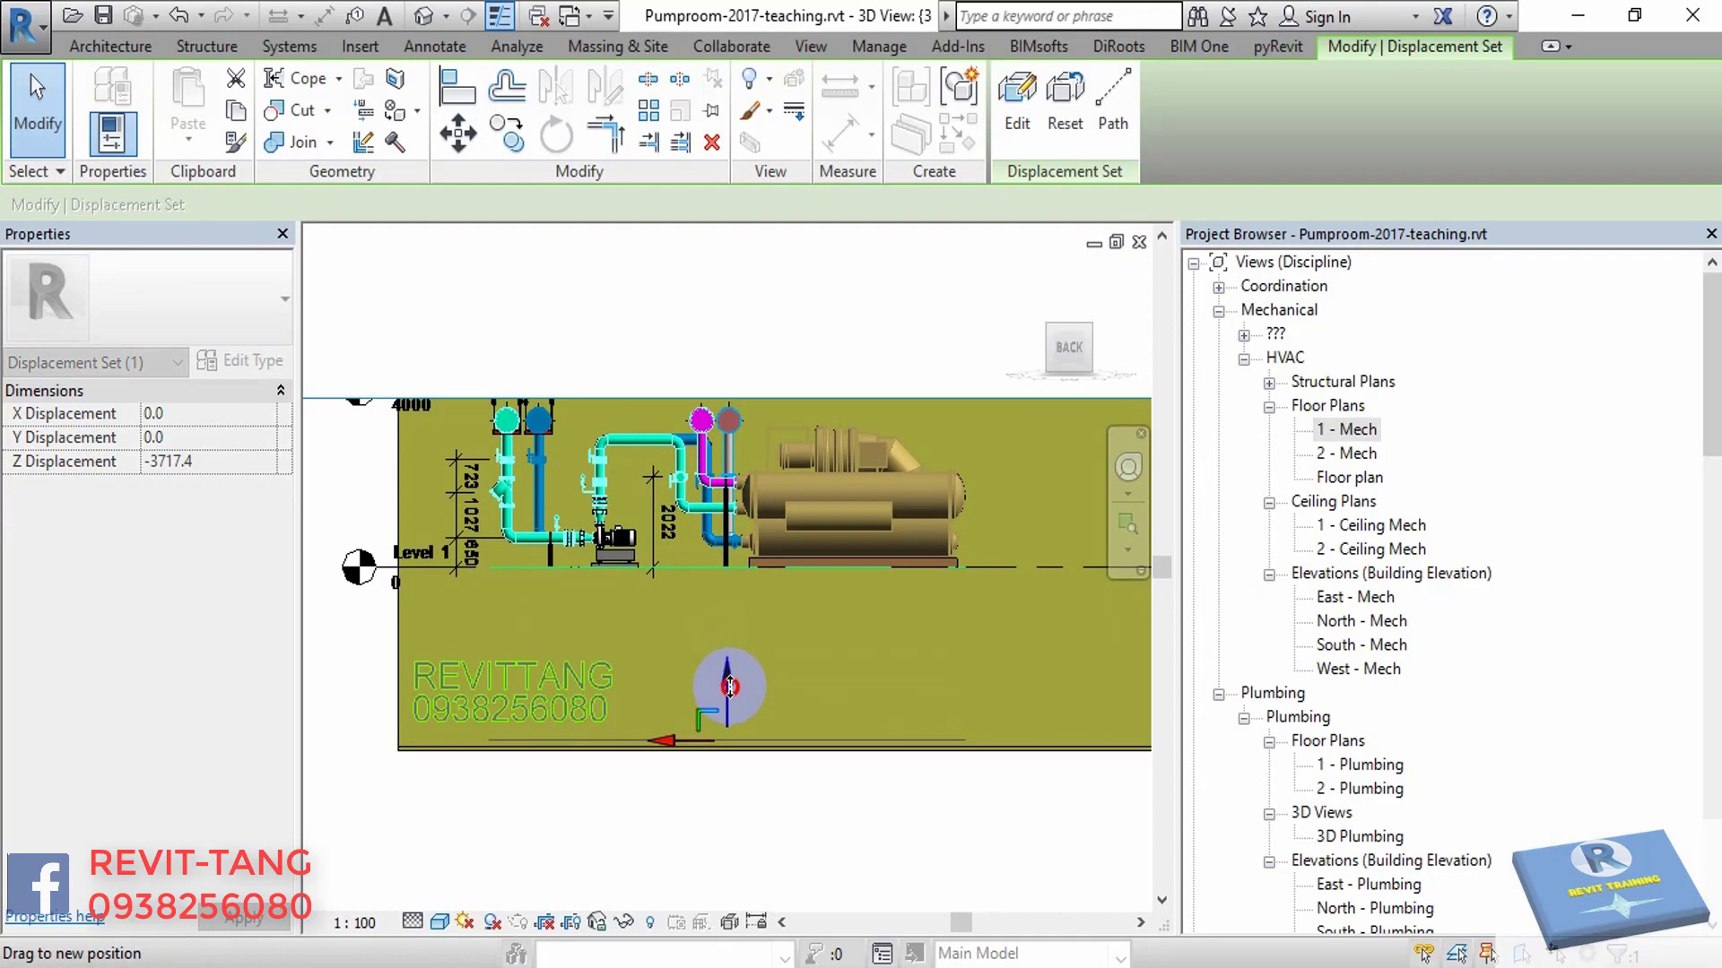
{"action": "middle_click_drag", "start_coordinate": [765, 583], "coordinate": [707, 639], "text": "shift"}
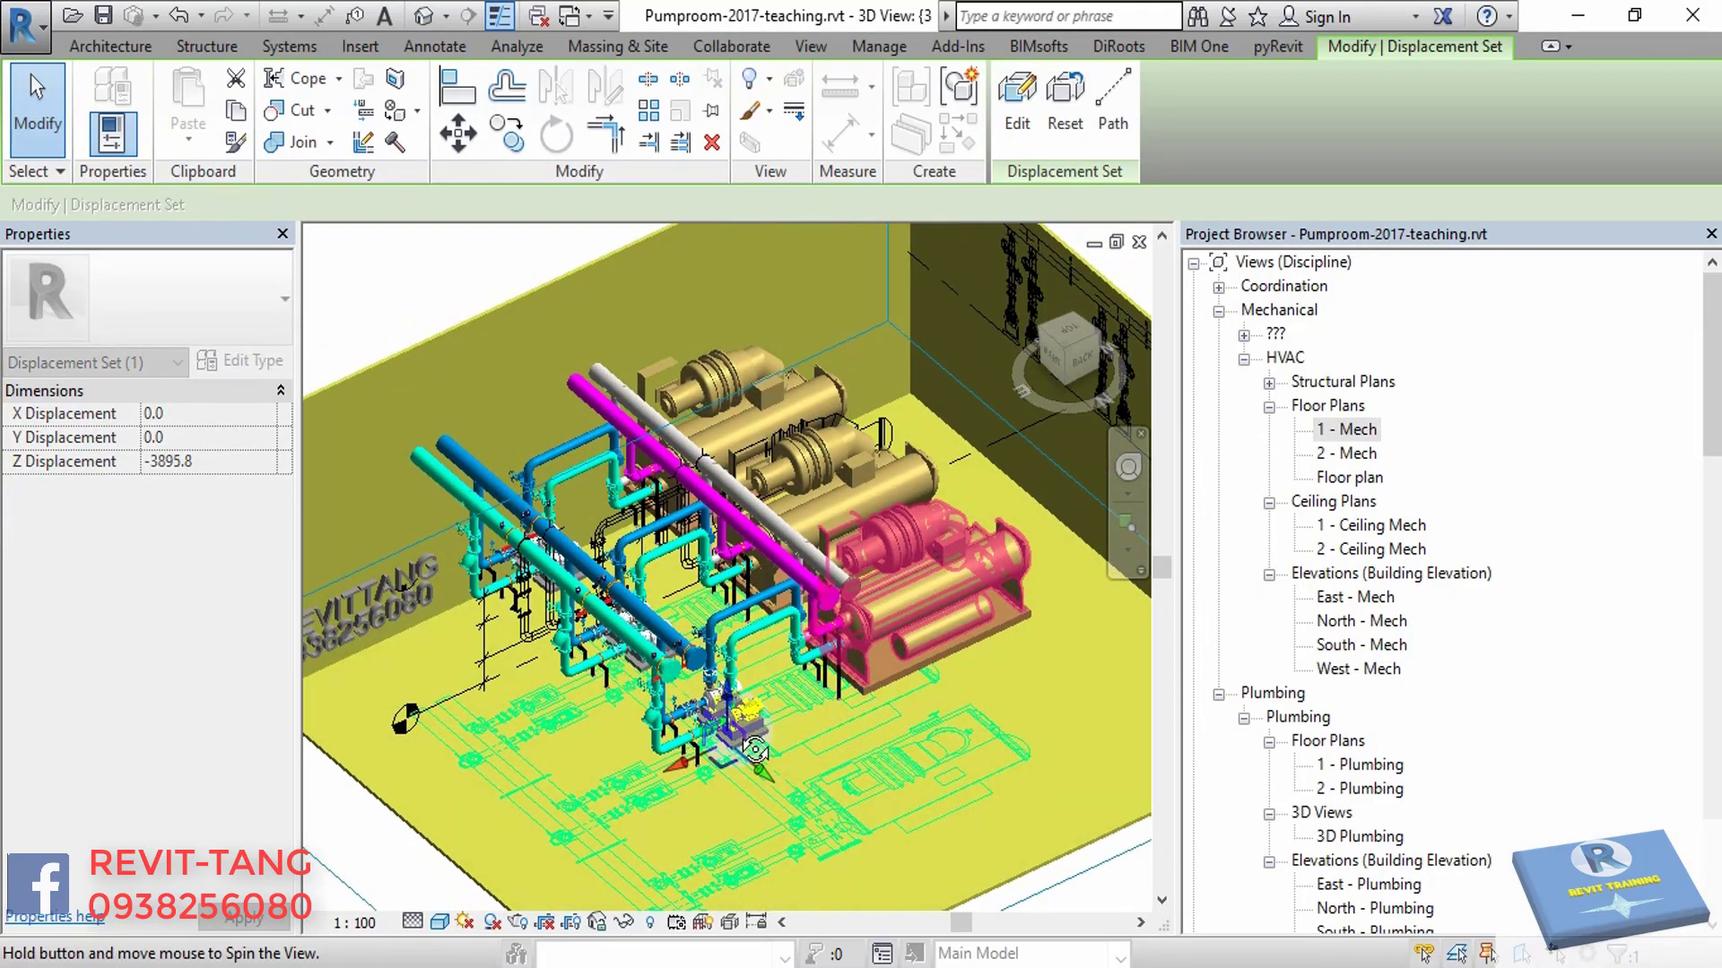
{"action": "key", "text": "Escape"}
{"action": "scroll", "coordinate": [567, 661], "scroll_direction": "up", "scroll_amount": 5}
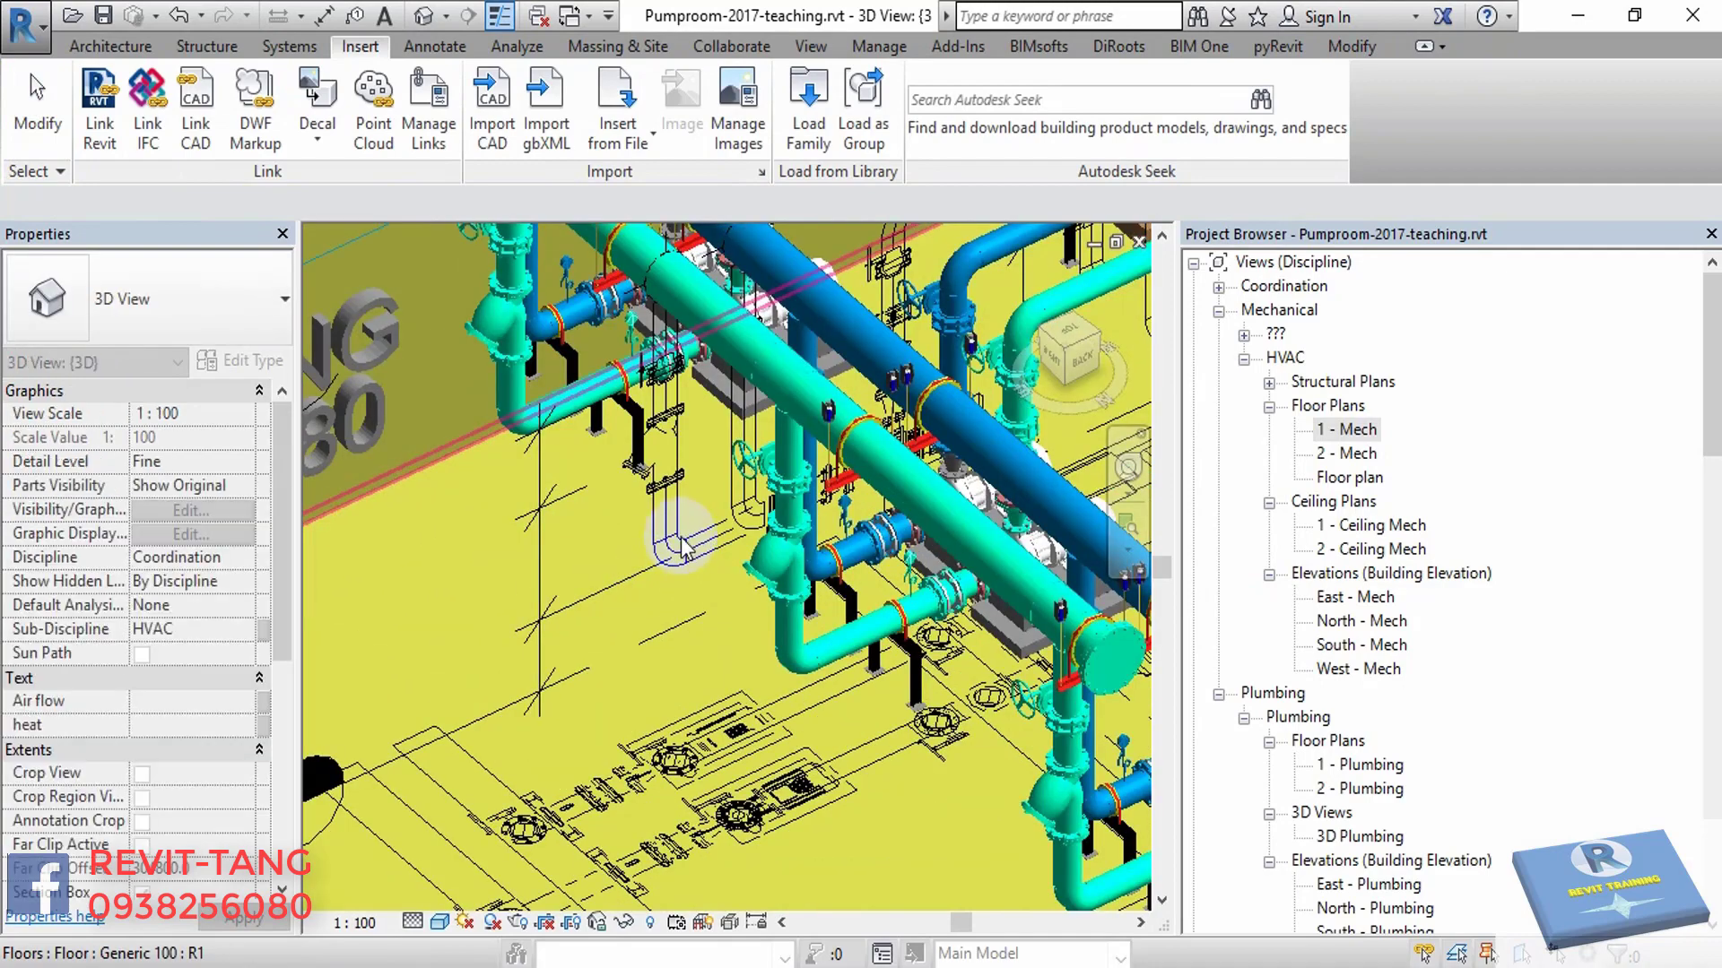
- Displace the SECTION A - A.dwg import by -6873.2 along Y from a right-side view
{"action": "left_click", "coordinate": [674, 542]}
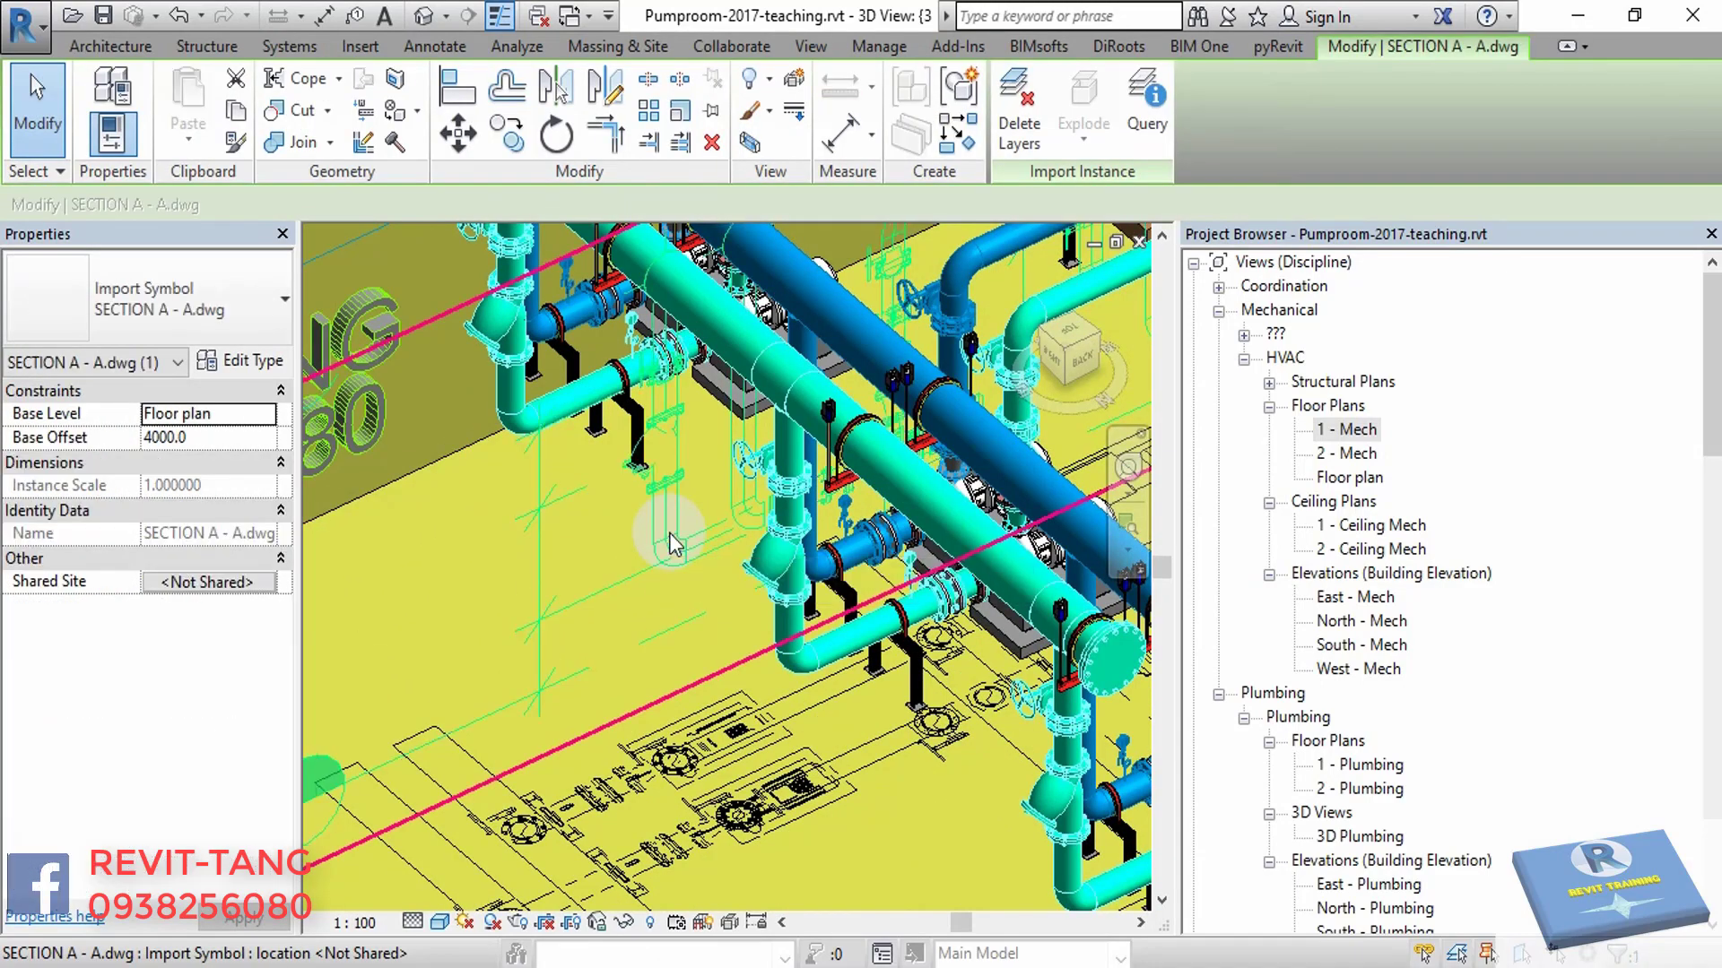
{"action": "scroll", "coordinate": [966, 378], "scroll_direction": "down", "scroll_amount": 3}
{"action": "left_click", "coordinate": [1049, 381]}
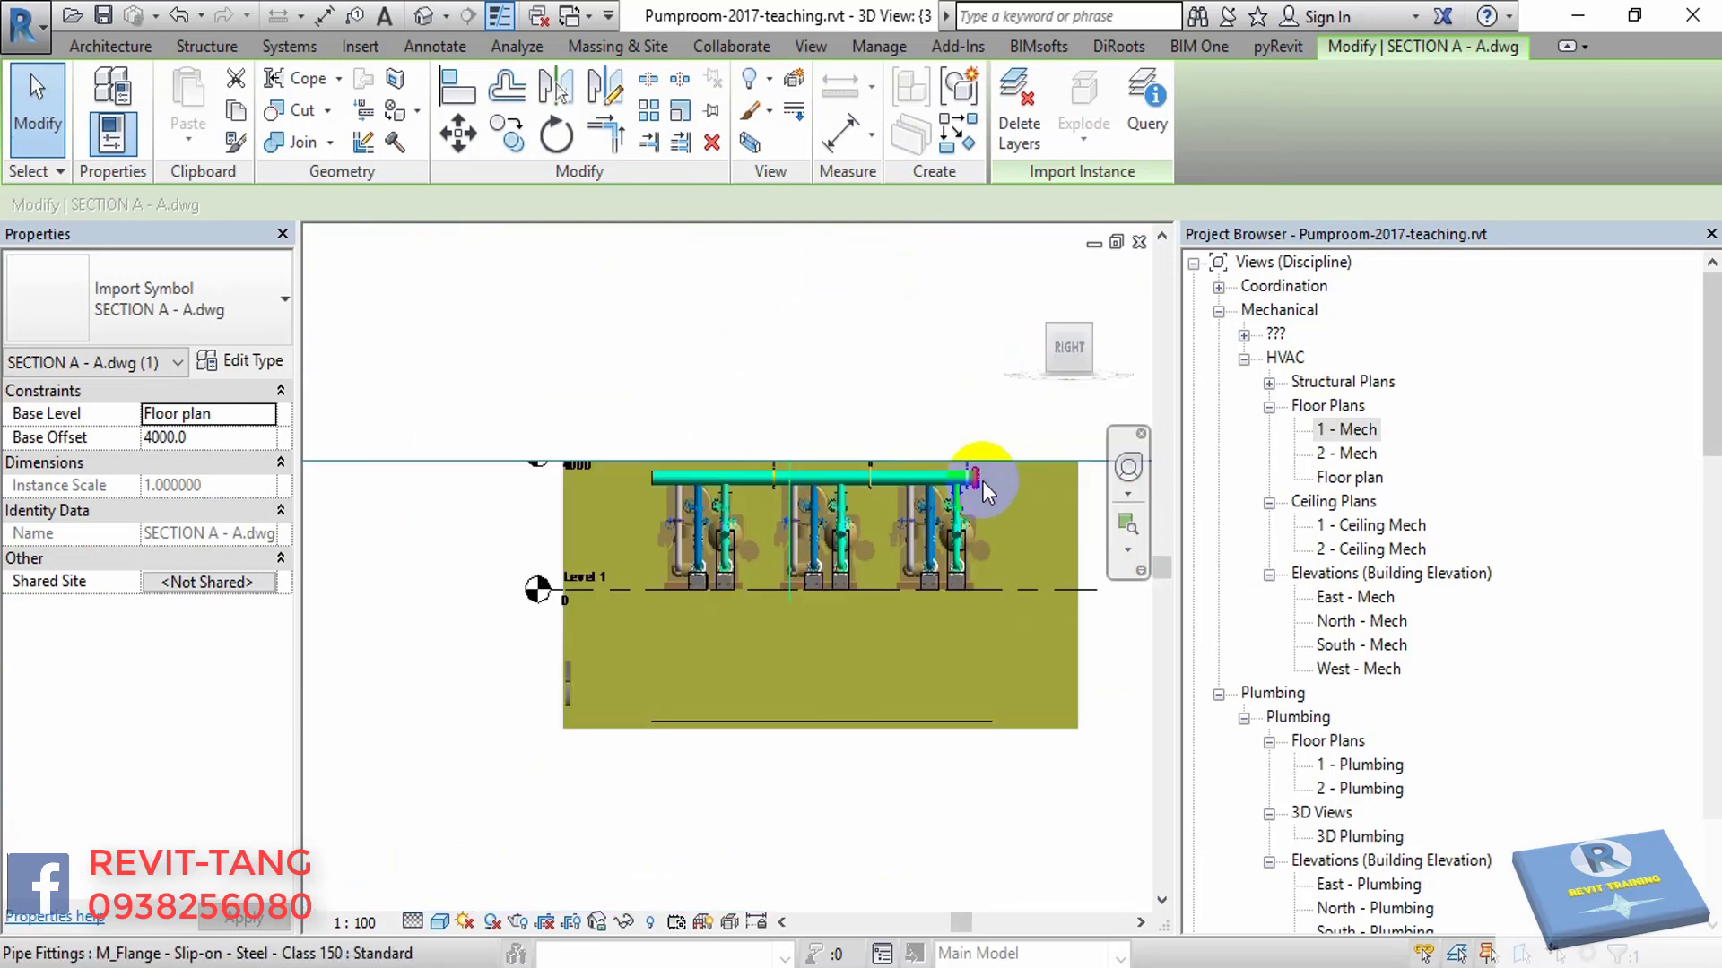
{"action": "left_click", "coordinate": [1035, 370]}
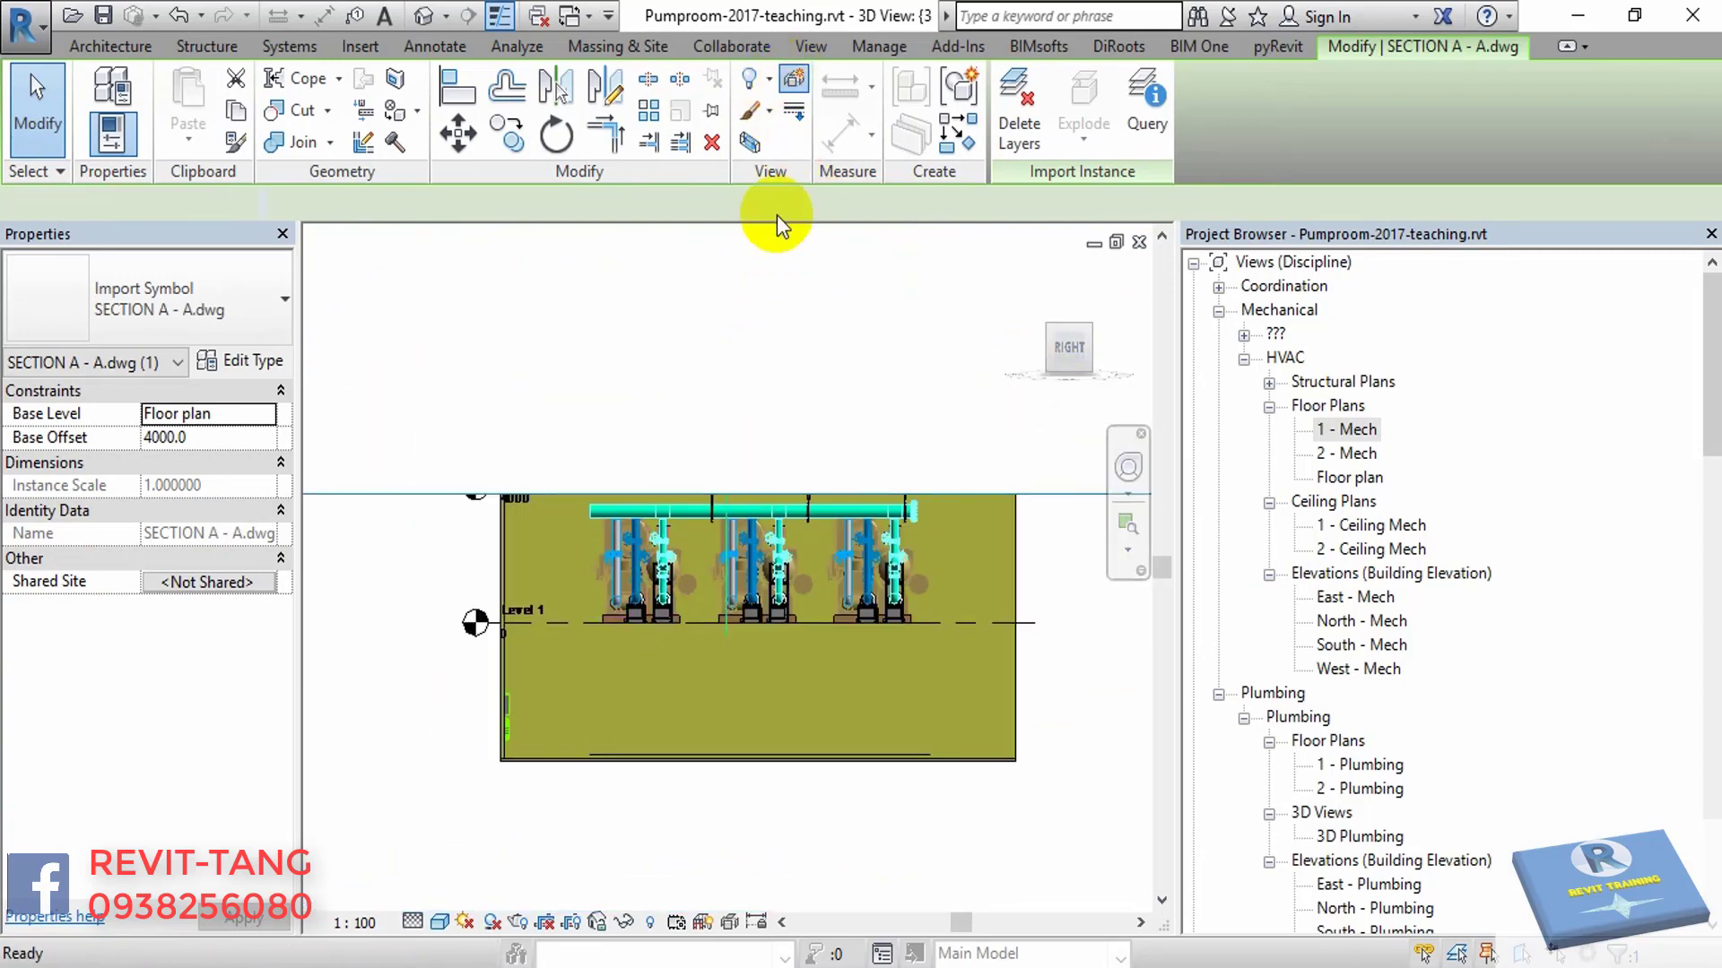
{"action": "scroll", "coordinate": [637, 557], "scroll_direction": "up", "scroll_amount": 2}
{"action": "left_click_drag", "start_coordinate": [839, 562], "coordinate": [707, 554]}
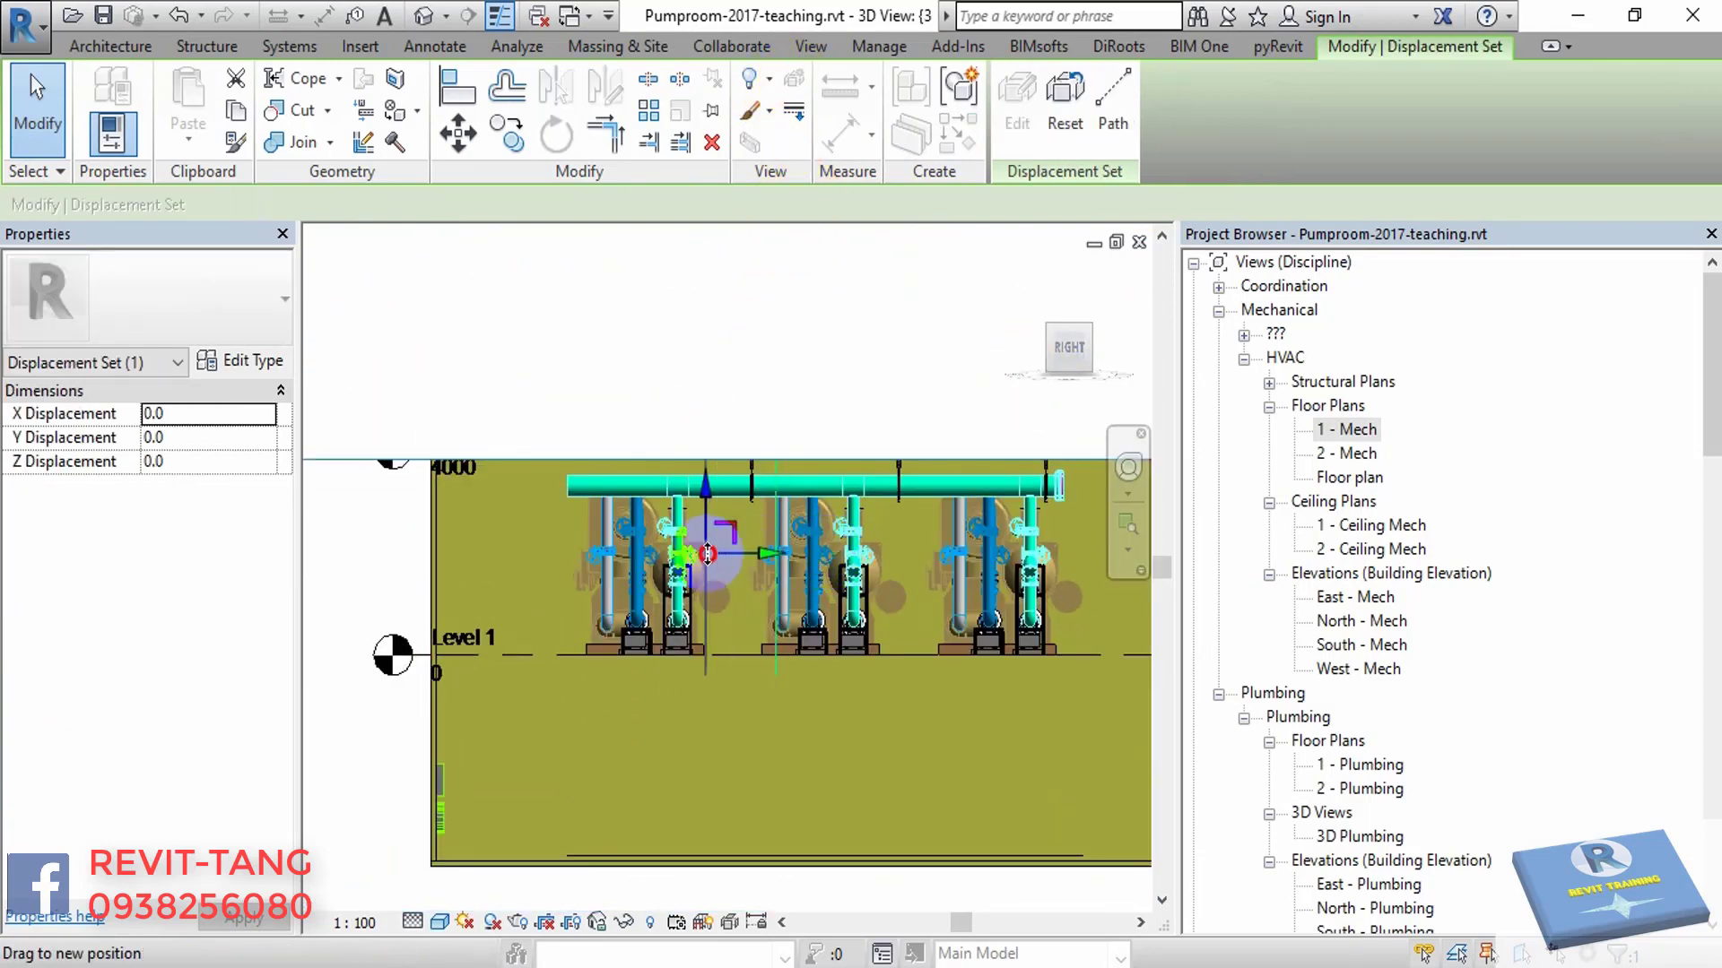
{"action": "left_click_drag", "start_coordinate": [503, 552], "coordinate": [500, 552]}
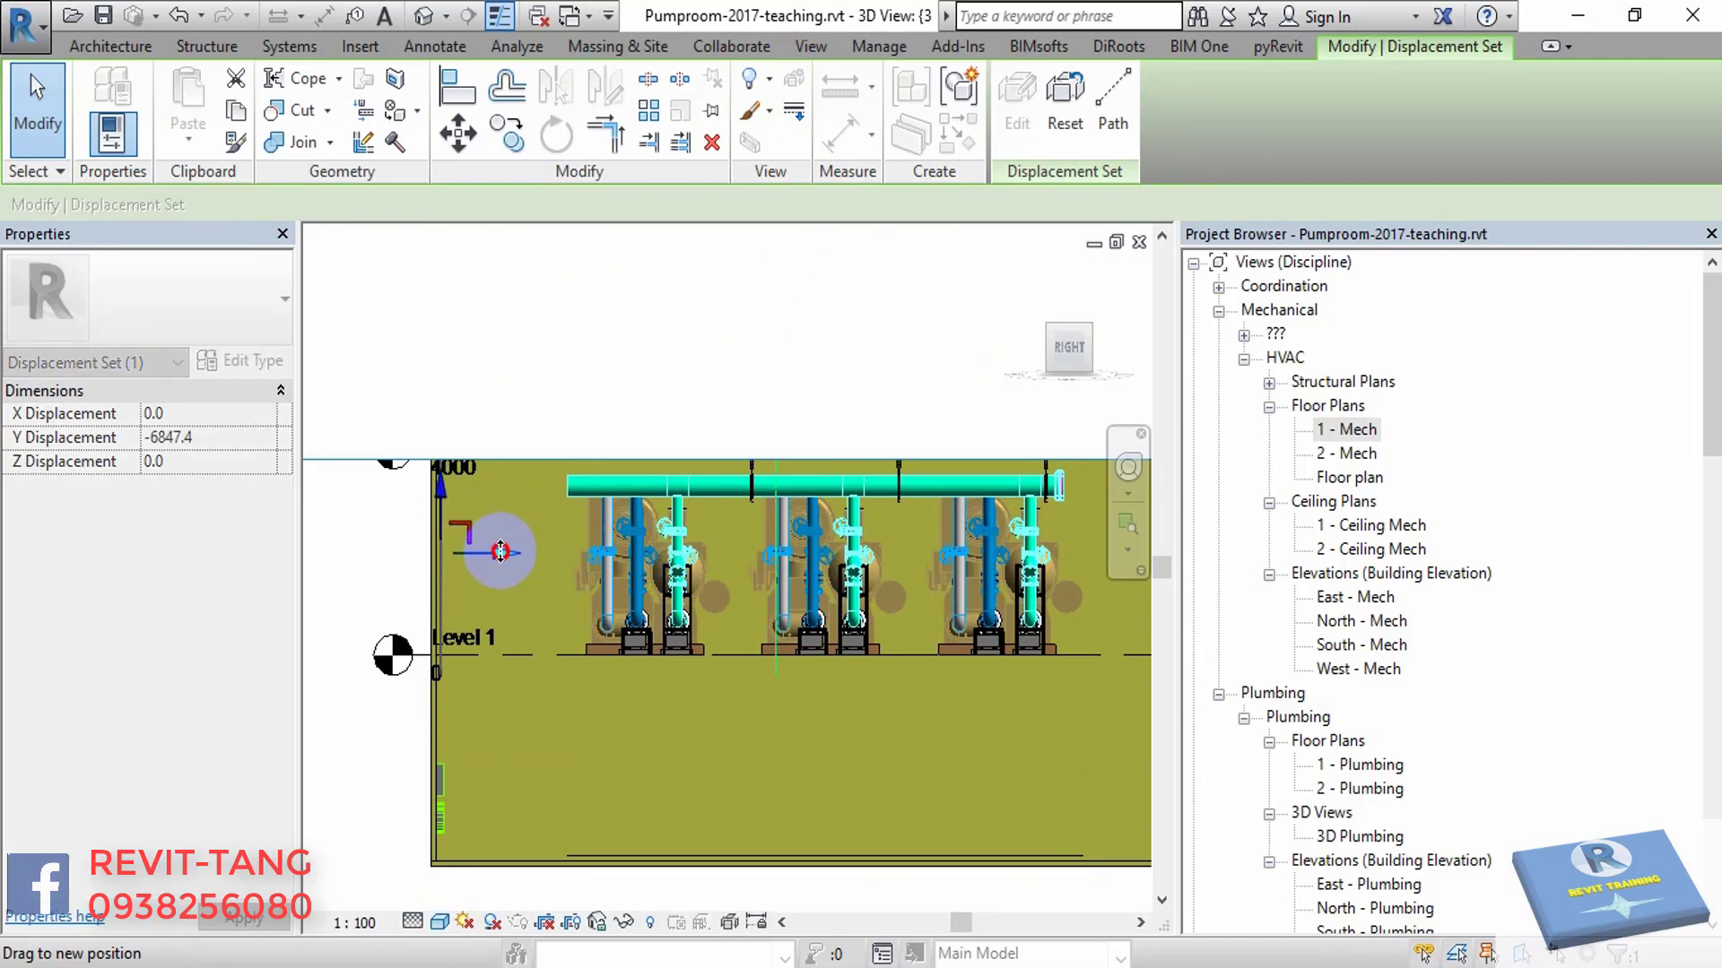
{"action": "mouse_move", "coordinate": [717, 562]}
{"action": "middle_mouse_down", "text": "shift"}
{"action": "mouse_move", "coordinate": [767, 587]}
{"action": "mouse_move", "coordinate": [785, 572]}
{"action": "middle_mouse_up", "text": "shift"}
{"action": "key", "text": "Escape"}
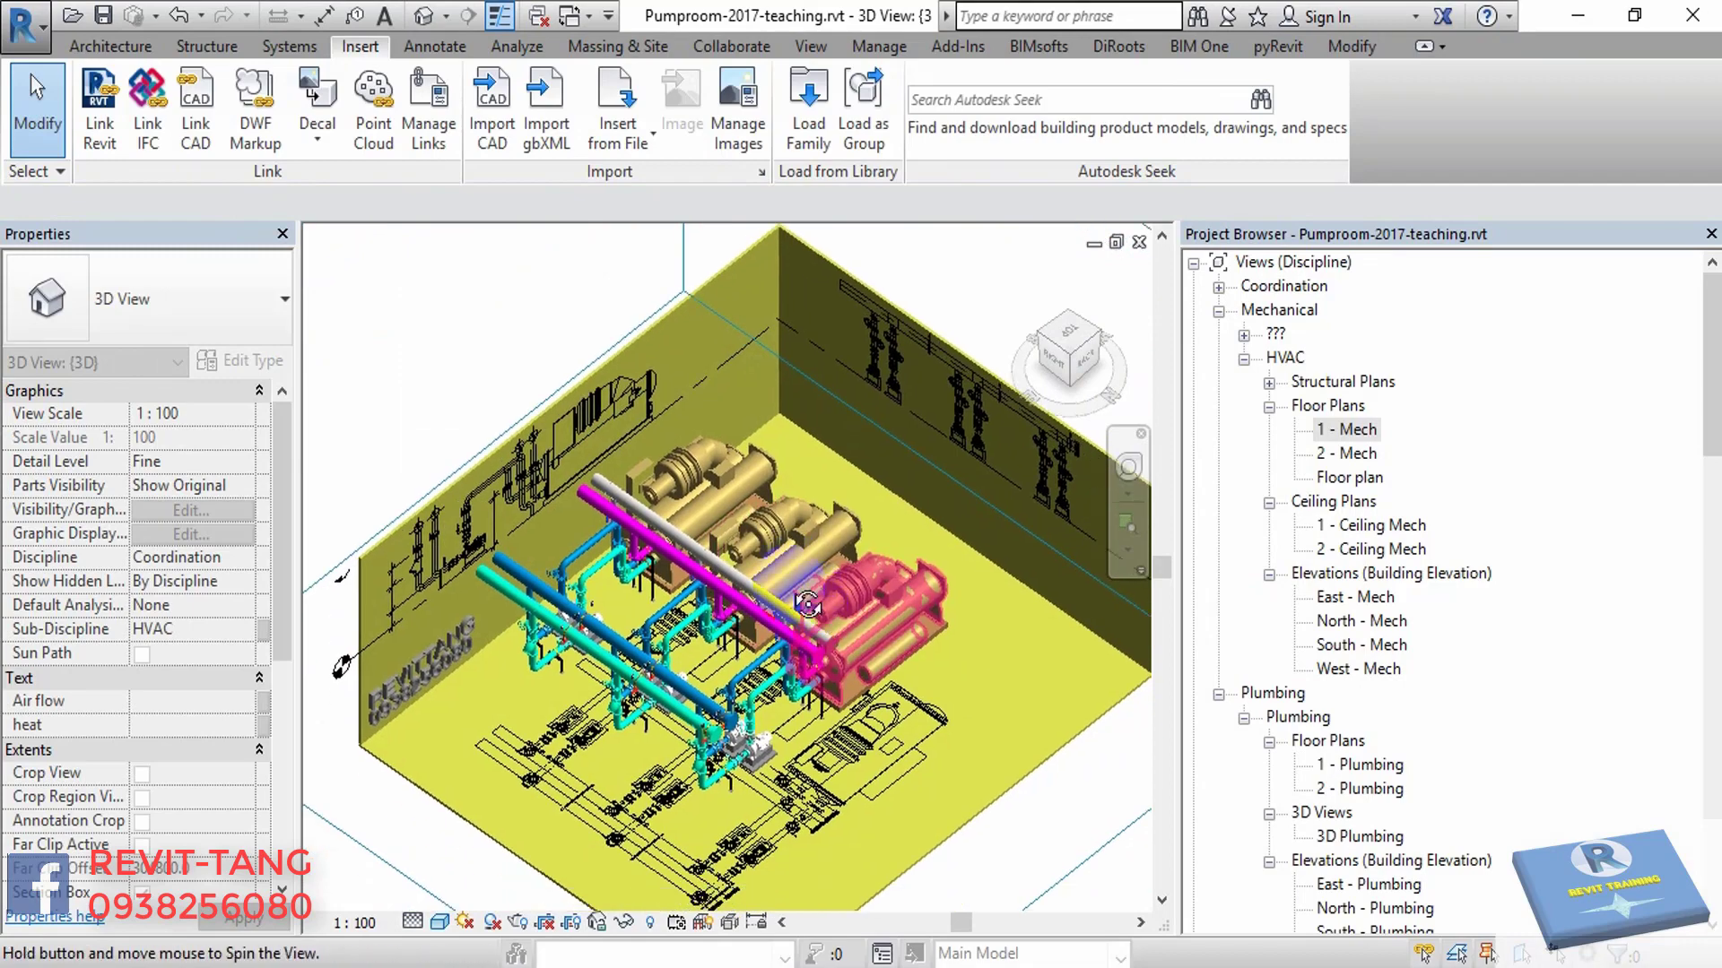
- Select the room's right-hand wall and inspect it from several orbit angles
{"action": "scroll", "coordinate": [785, 572], "scroll_direction": "up", "scroll_amount": 2}
{"action": "middle_click_drag", "start_coordinate": [852, 591], "coordinate": [946, 618]}
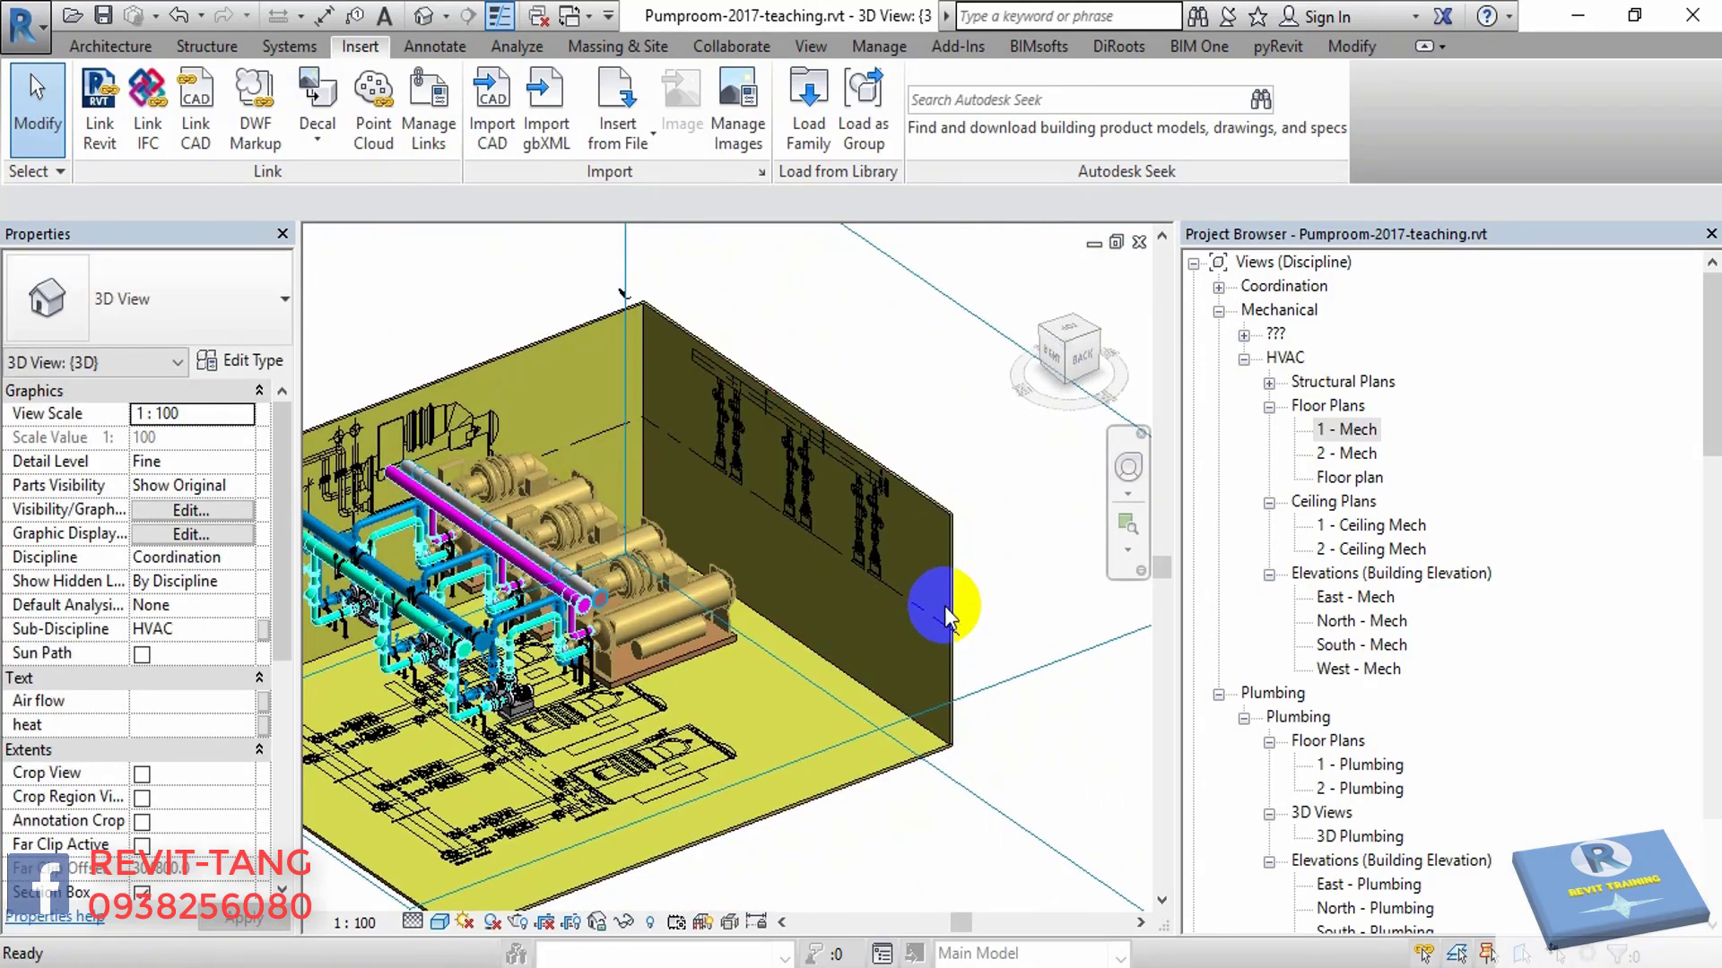
{"action": "left_click", "coordinate": [938, 591]}
{"action": "scroll", "coordinate": [797, 448], "scroll_direction": "down", "scroll_amount": 2}
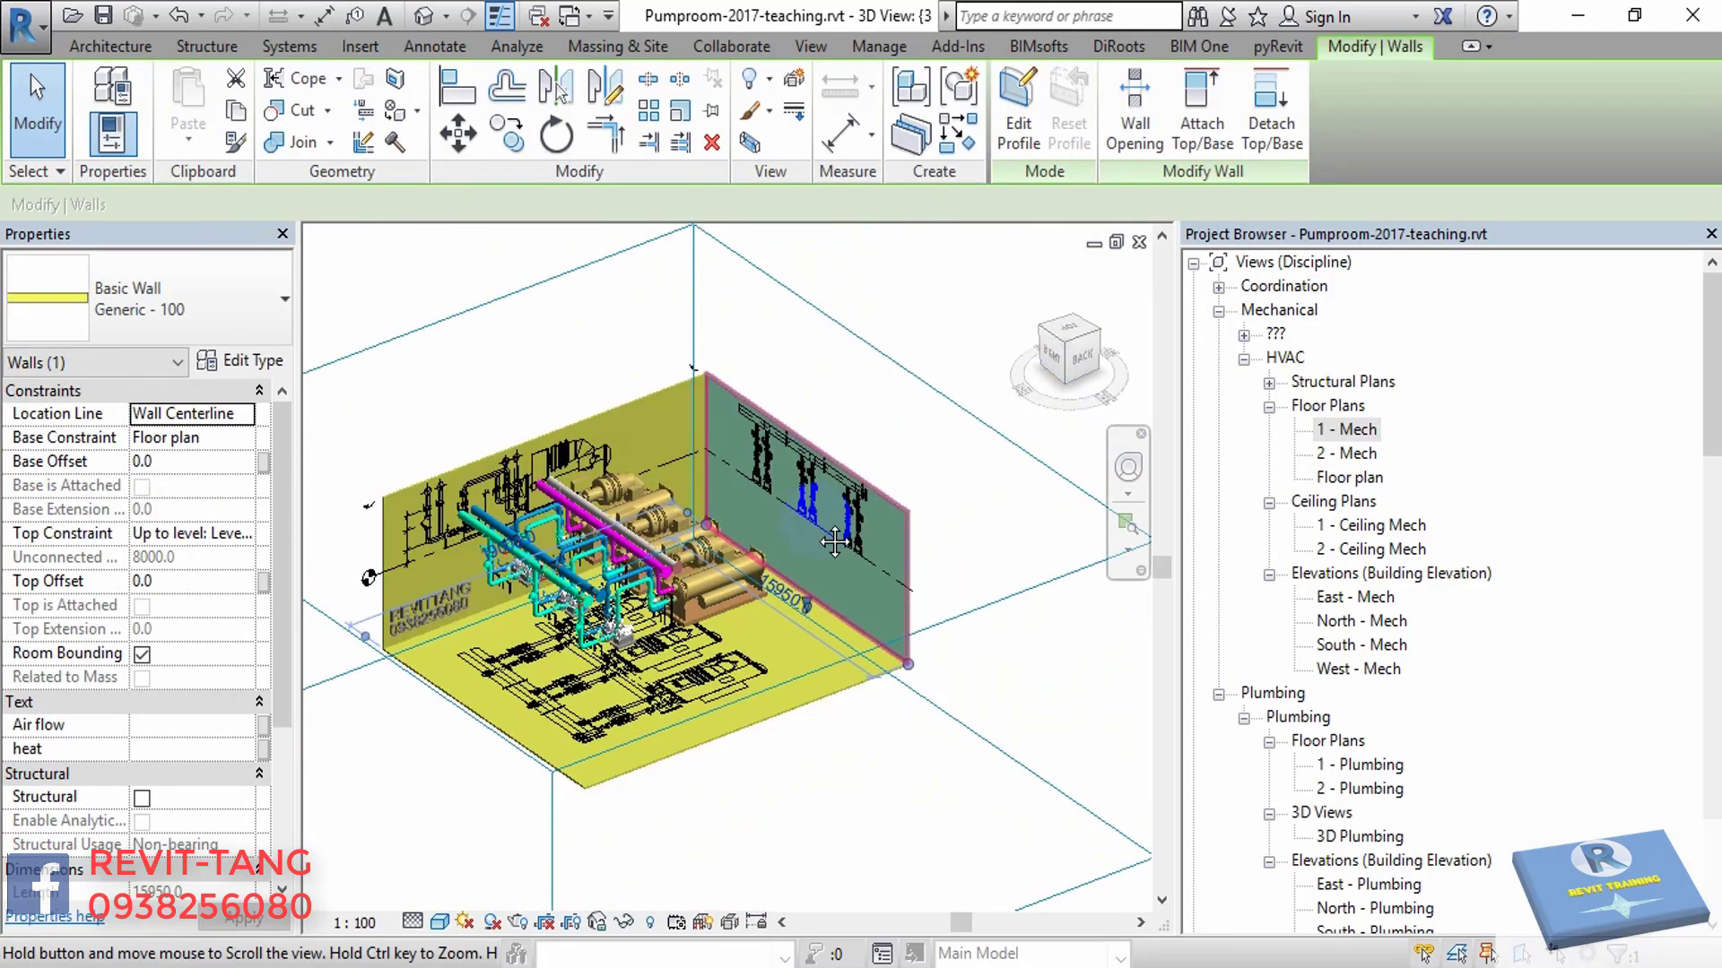
{"action": "middle_click_drag", "start_coordinate": [796, 448], "coordinate": [820, 465]}
{"action": "left_click", "coordinate": [950, 563]}
{"action": "left_click", "coordinate": [789, 502]}
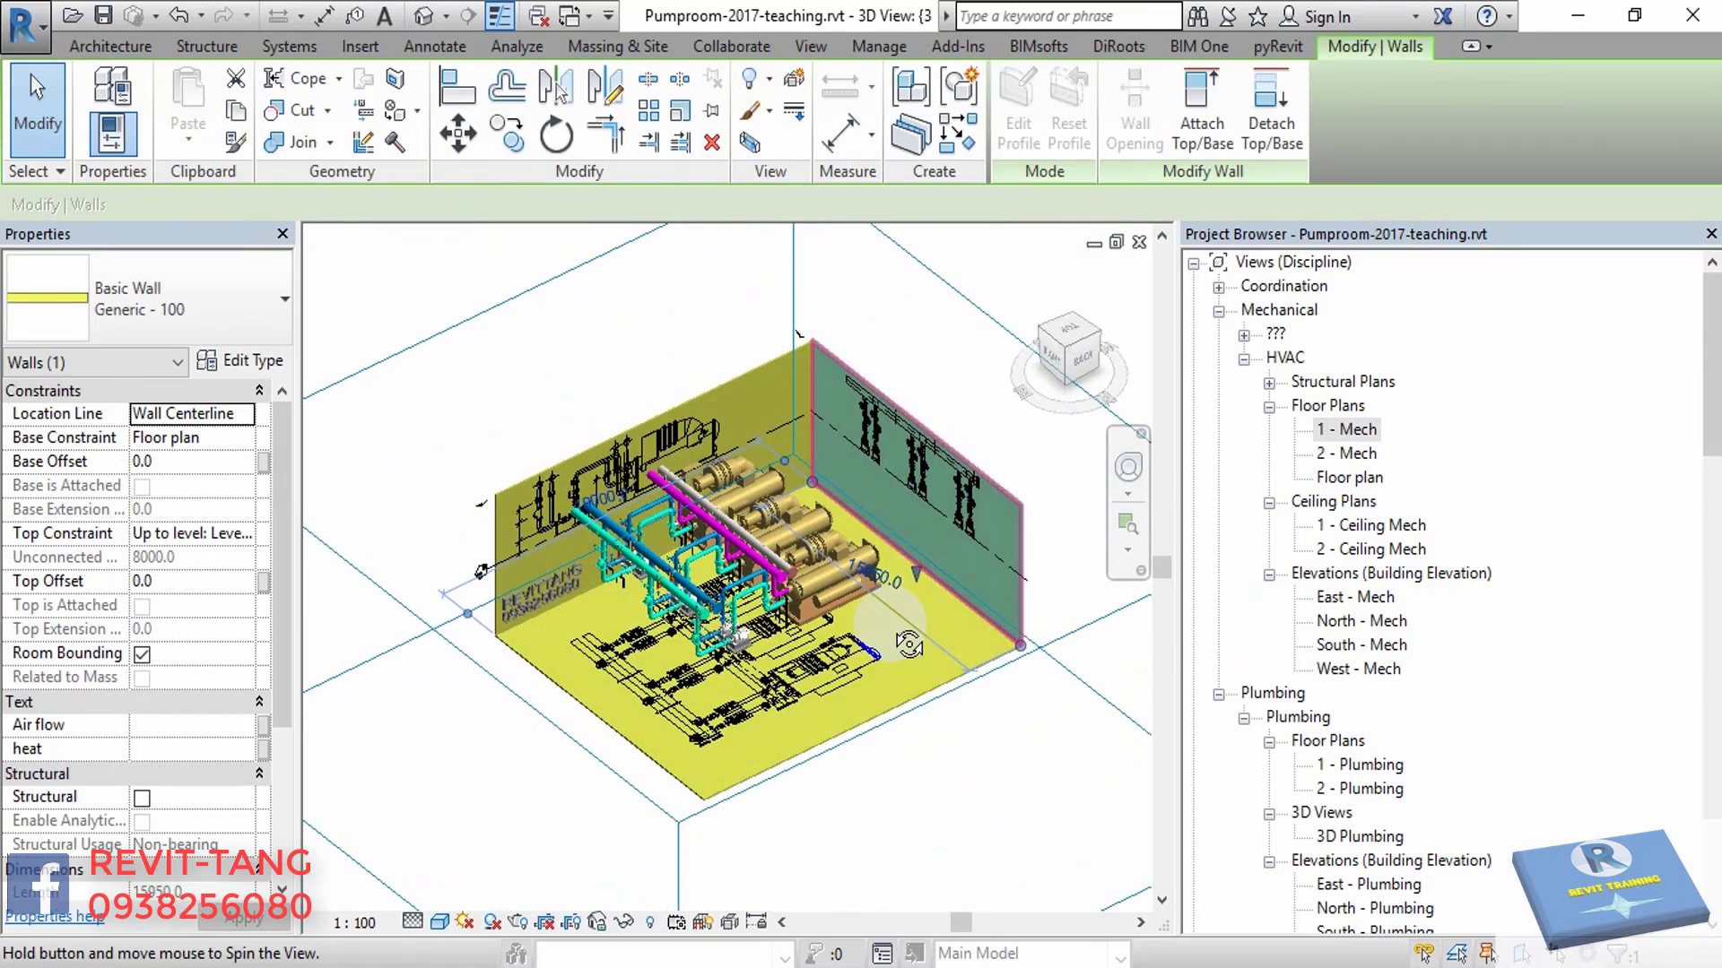
{"action": "middle_click_drag", "start_coordinate": [795, 541], "coordinate": [767, 674], "text": "shift"}
{"action": "scroll", "coordinate": [767, 674], "scroll_direction": "up", "scroll_amount": 3}
{"action": "scroll", "coordinate": [767, 674], "scroll_direction": "down", "scroll_amount": 2}
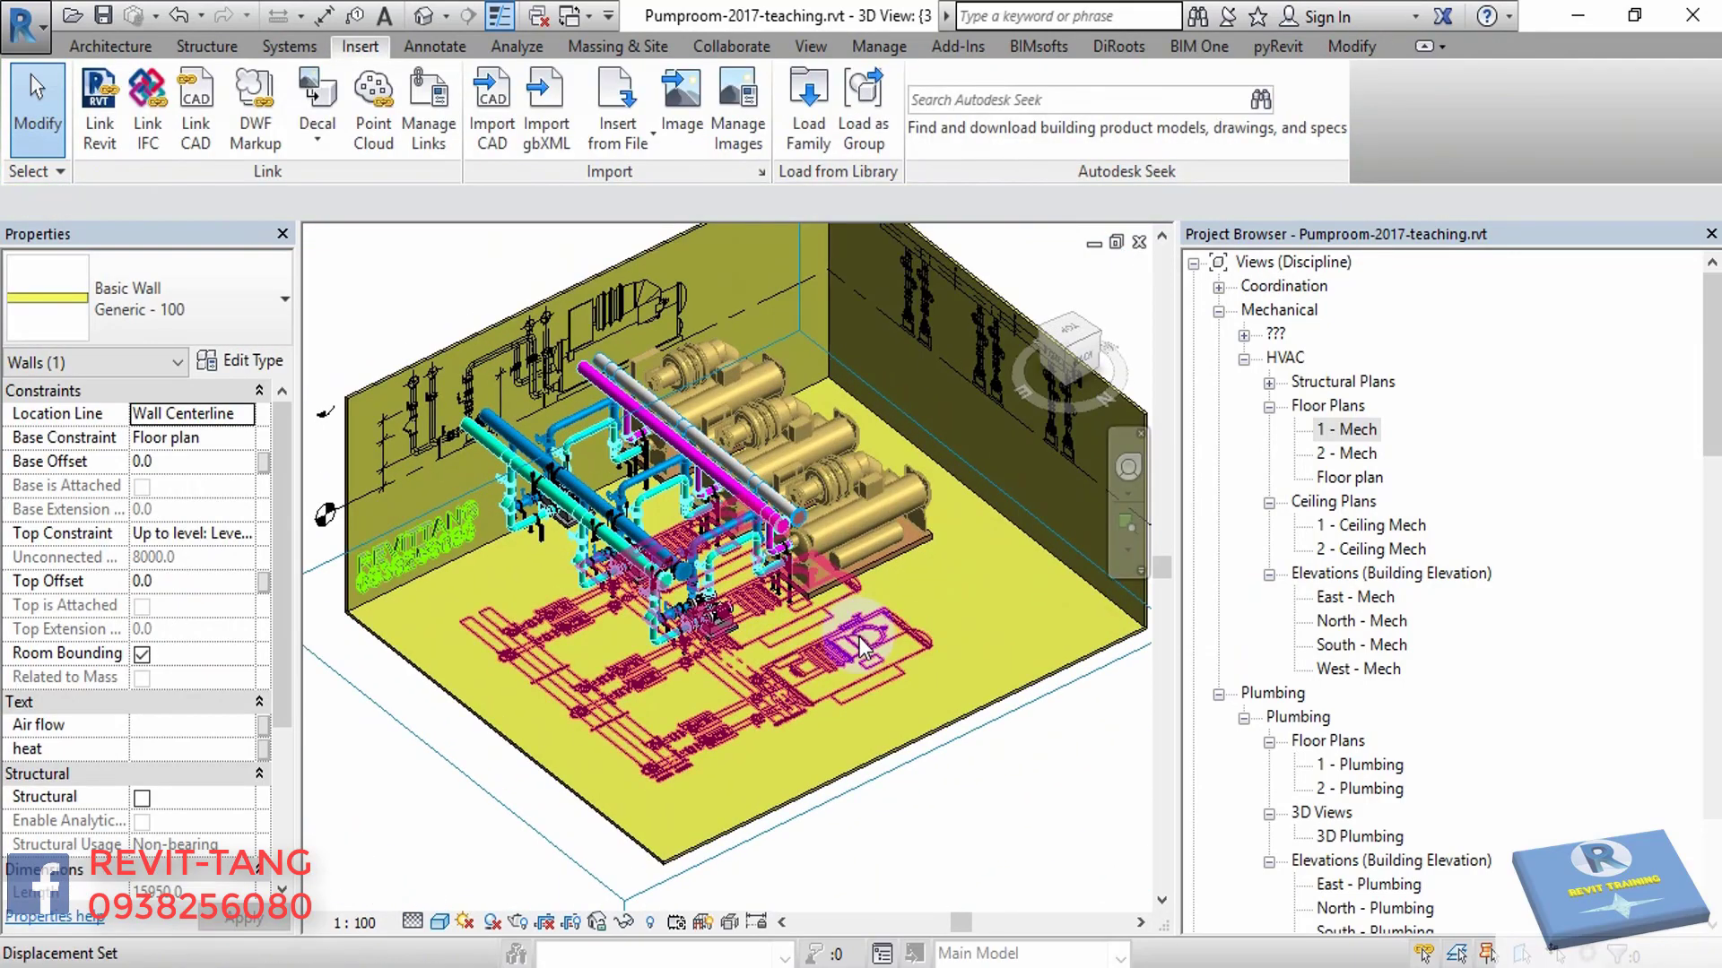
{"action": "scroll", "coordinate": [911, 639], "scroll_direction": "down", "scroll_amount": 2}
{"action": "key", "text": "Escape"}
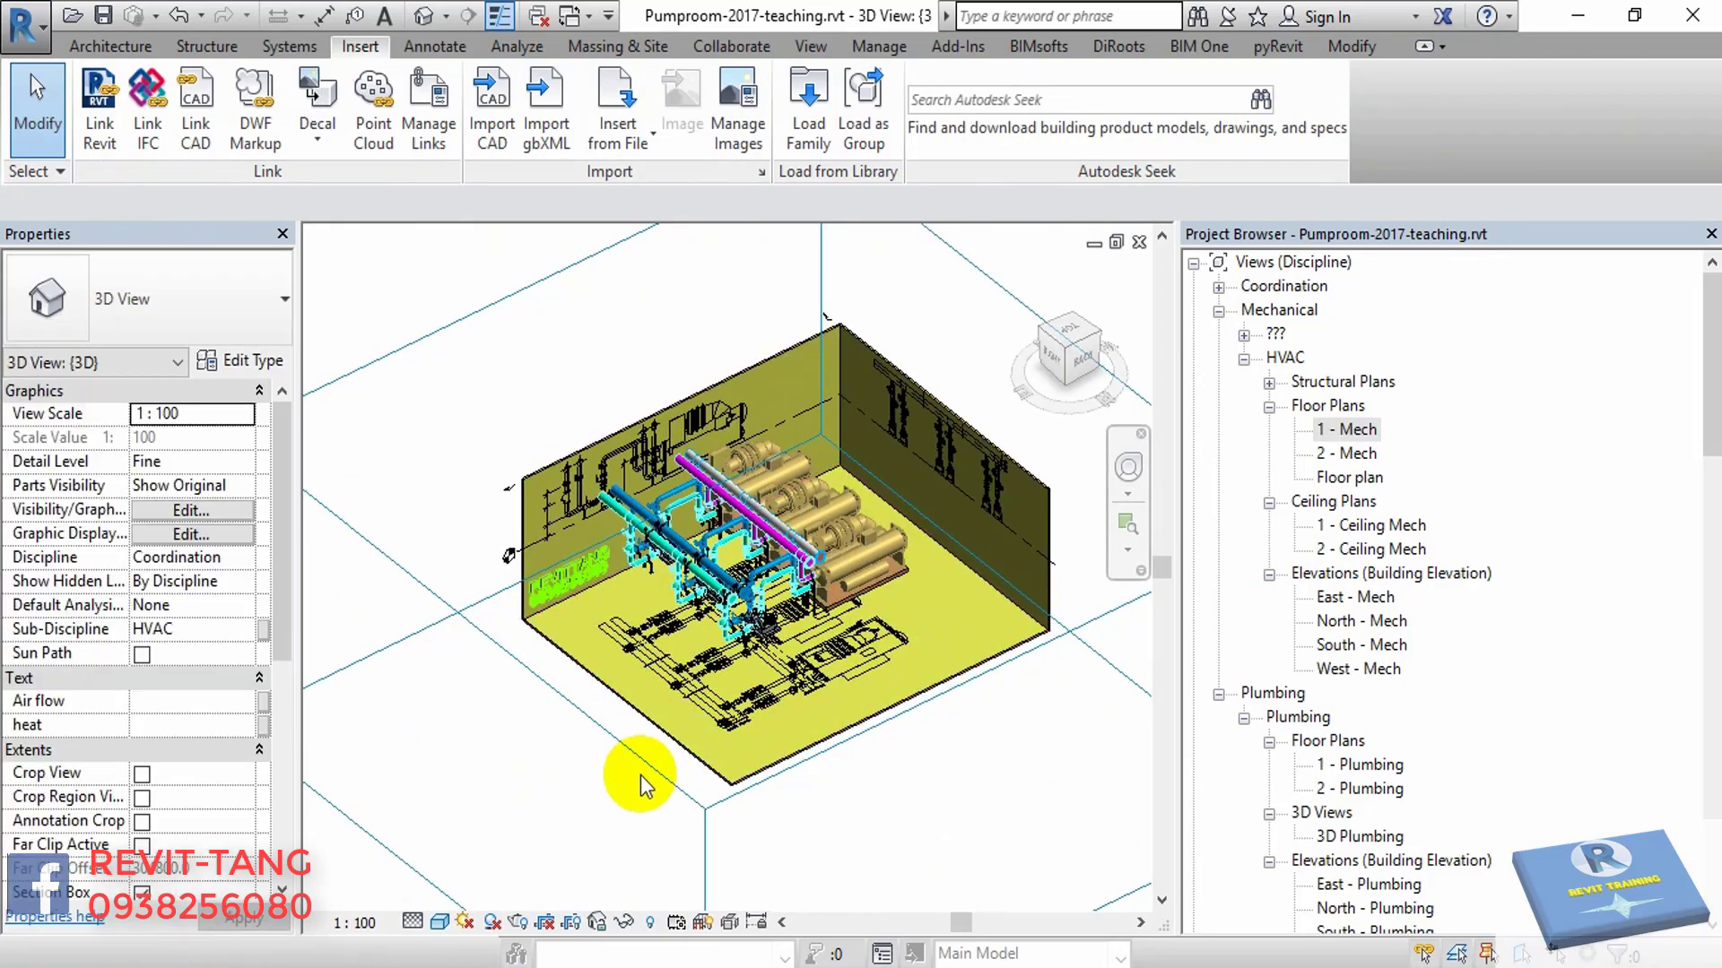
- Switch off the 3D view's section box and orbit to inspect the room walls
{"action": "left_click", "coordinate": [650, 773]}
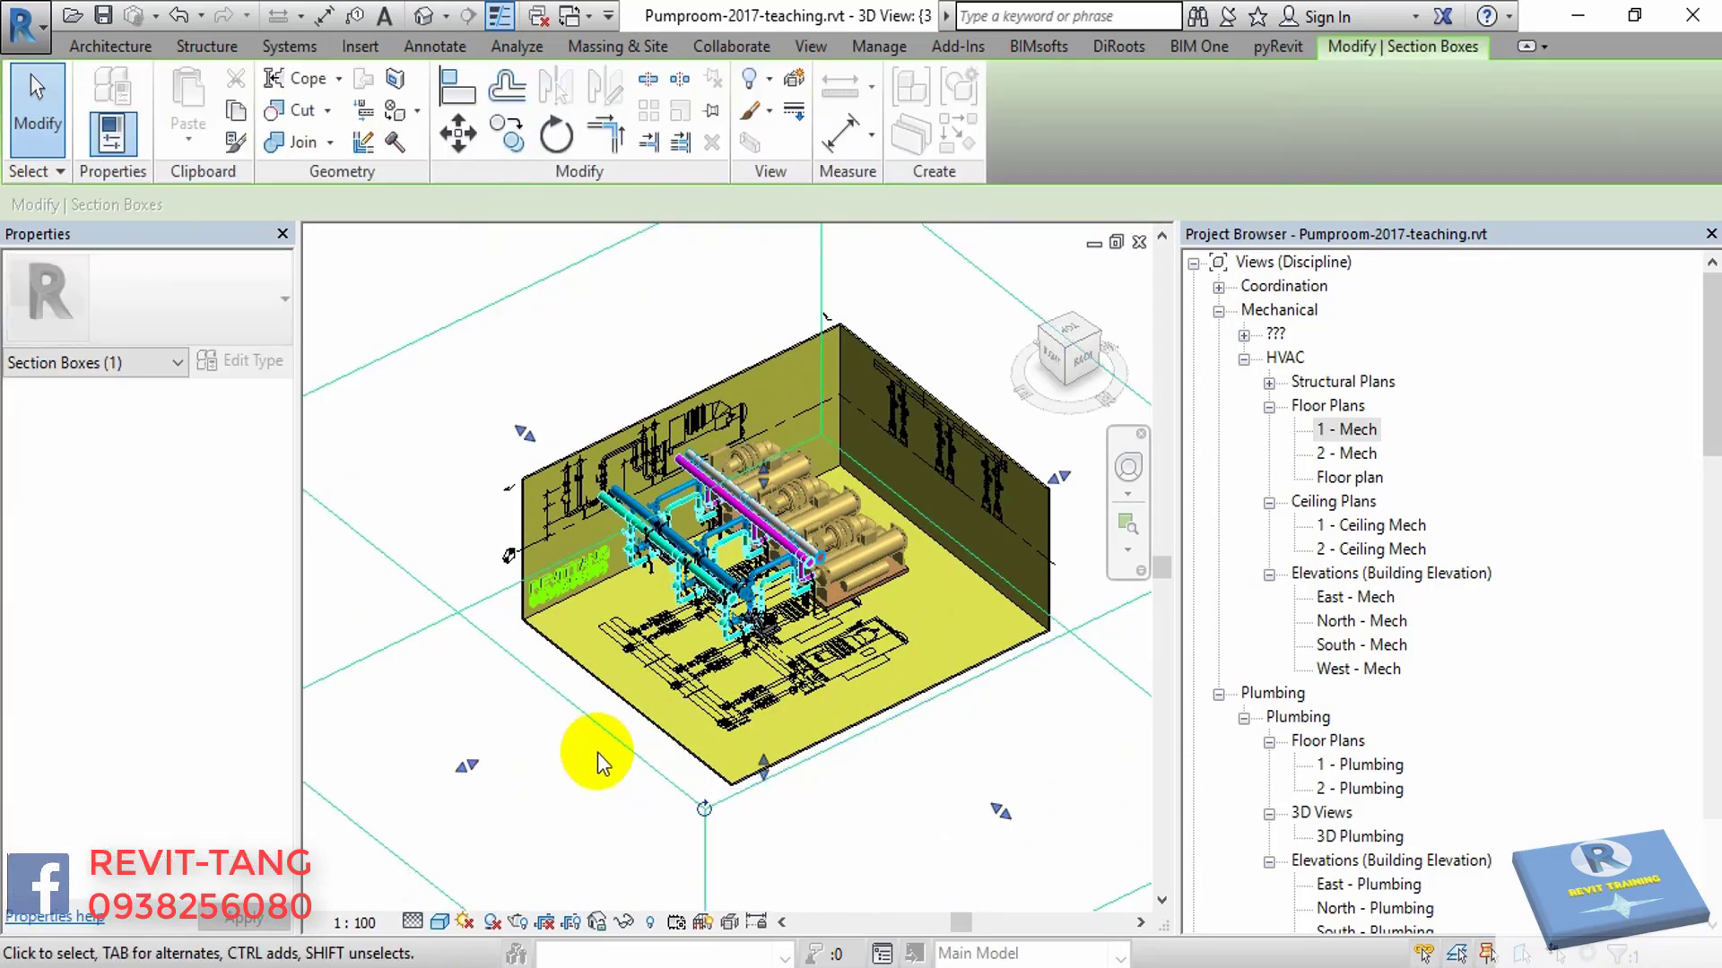
{"action": "key", "text": "Escape"}
{"action": "scroll", "coordinate": [170, 691], "scroll_direction": "down", "scroll_amount": 1}
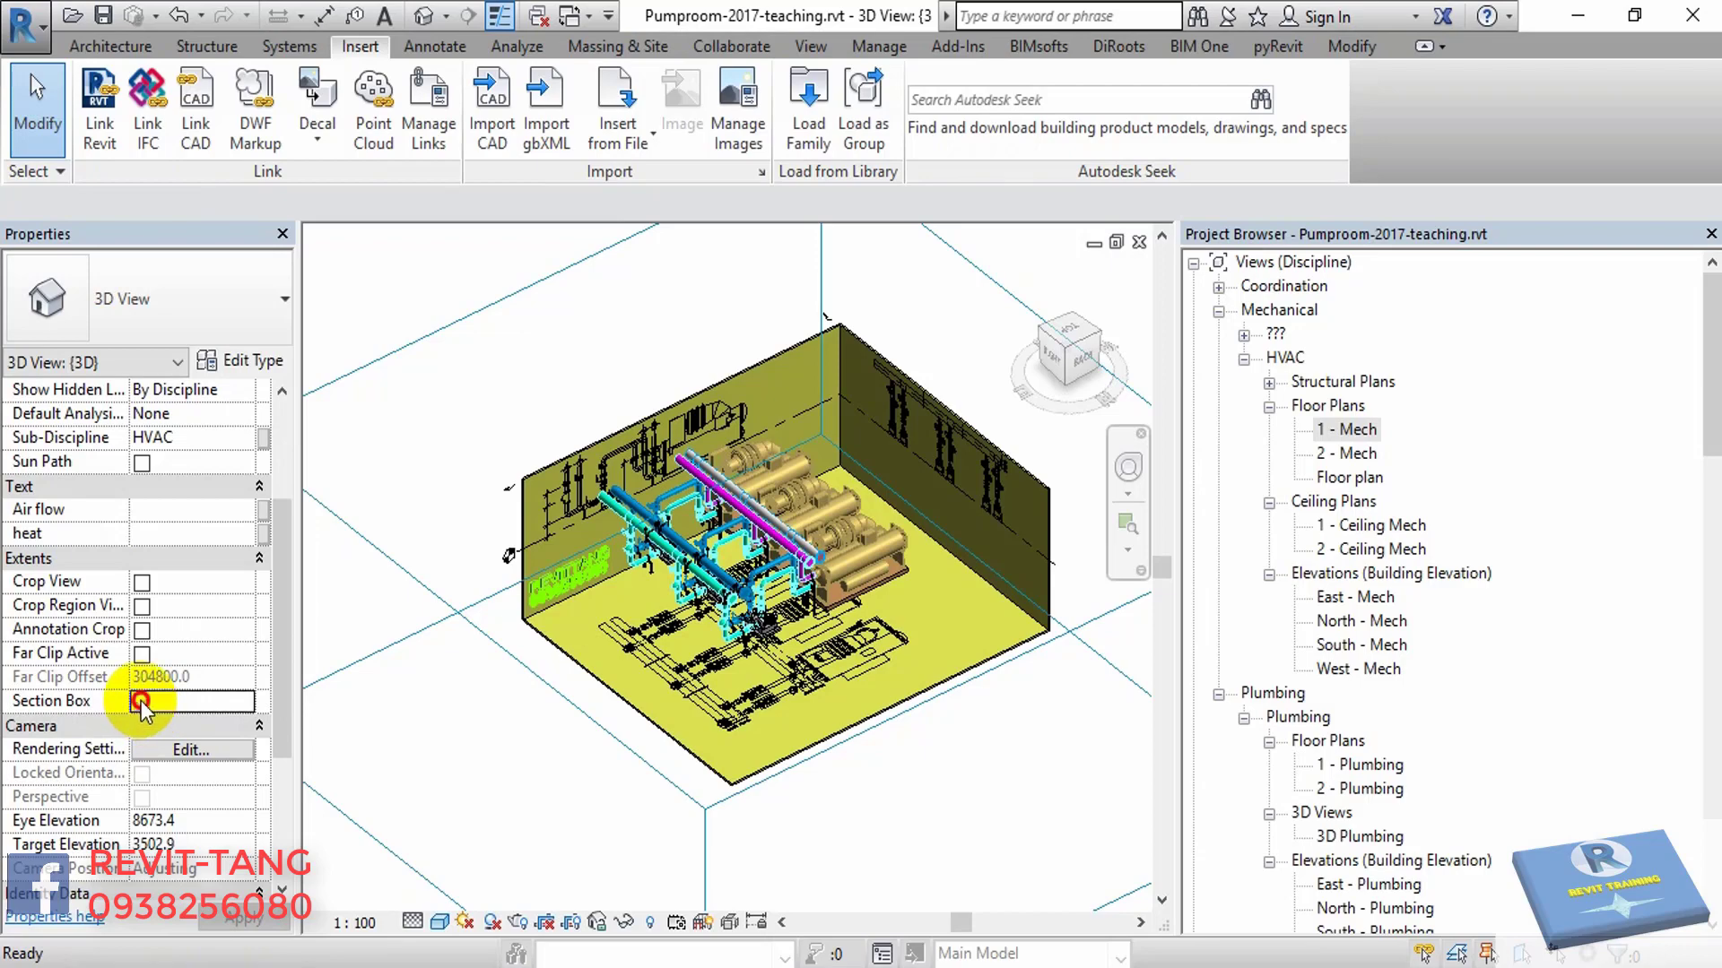
{"action": "middle_click_drag", "start_coordinate": [581, 750], "coordinate": [823, 674], "text": "shift"}
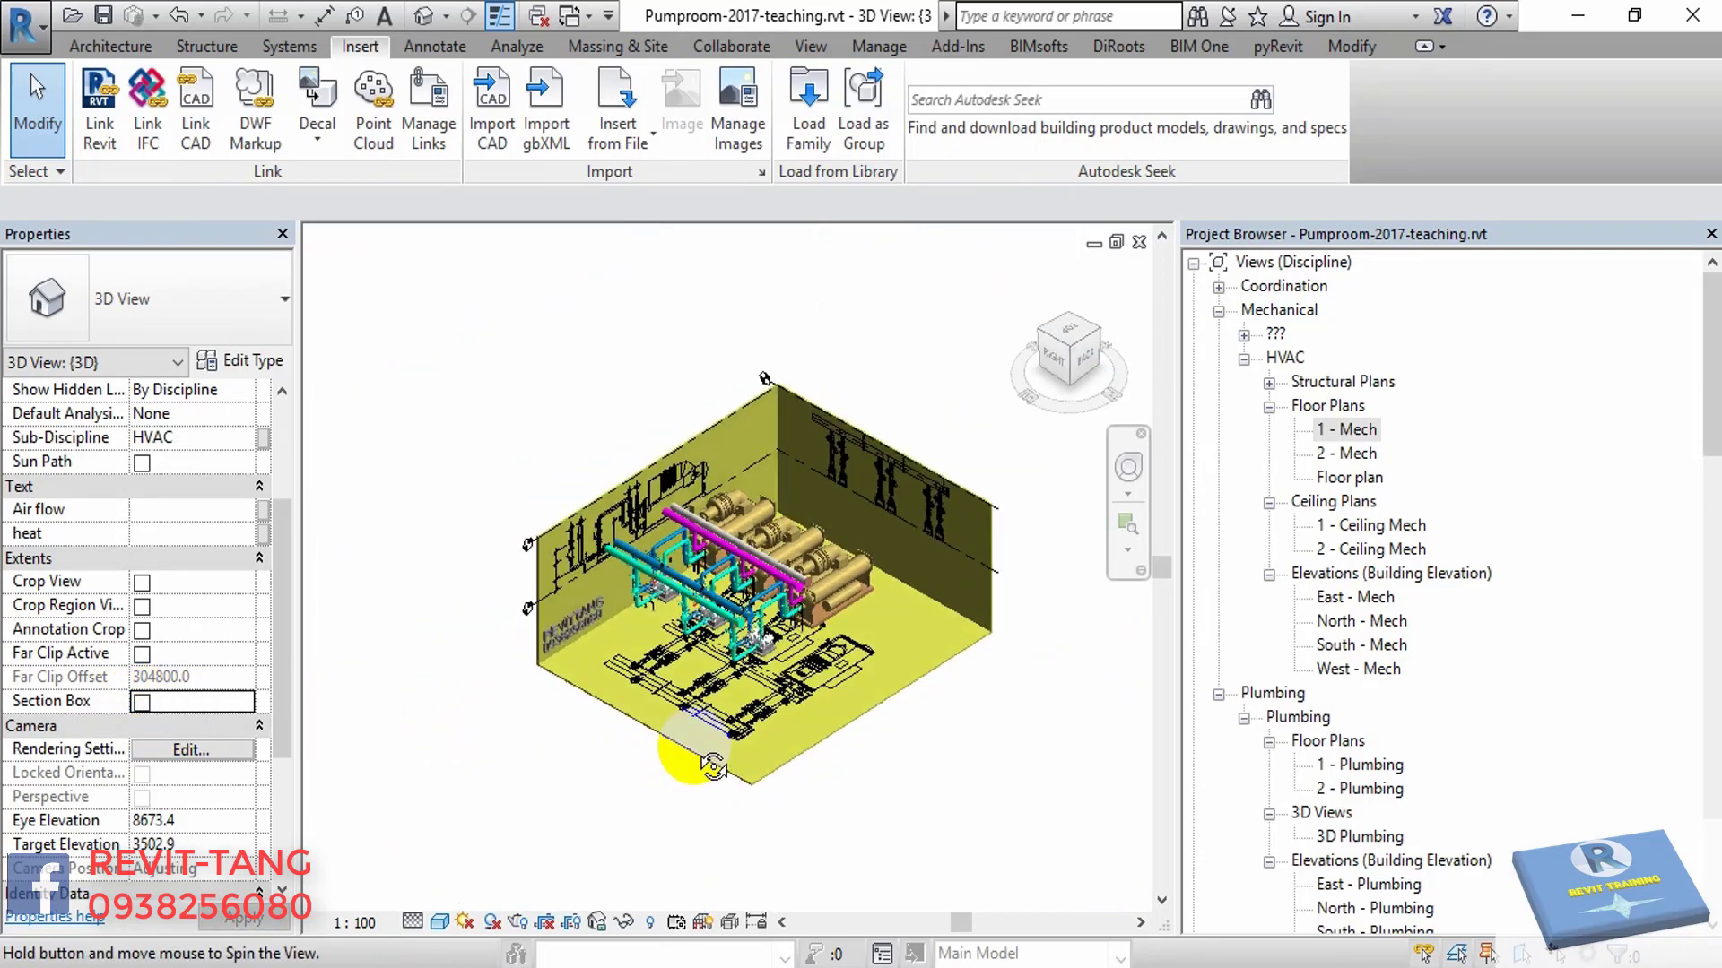
{"action": "scroll", "coordinate": [823, 674], "scroll_direction": "up", "scroll_amount": 3}
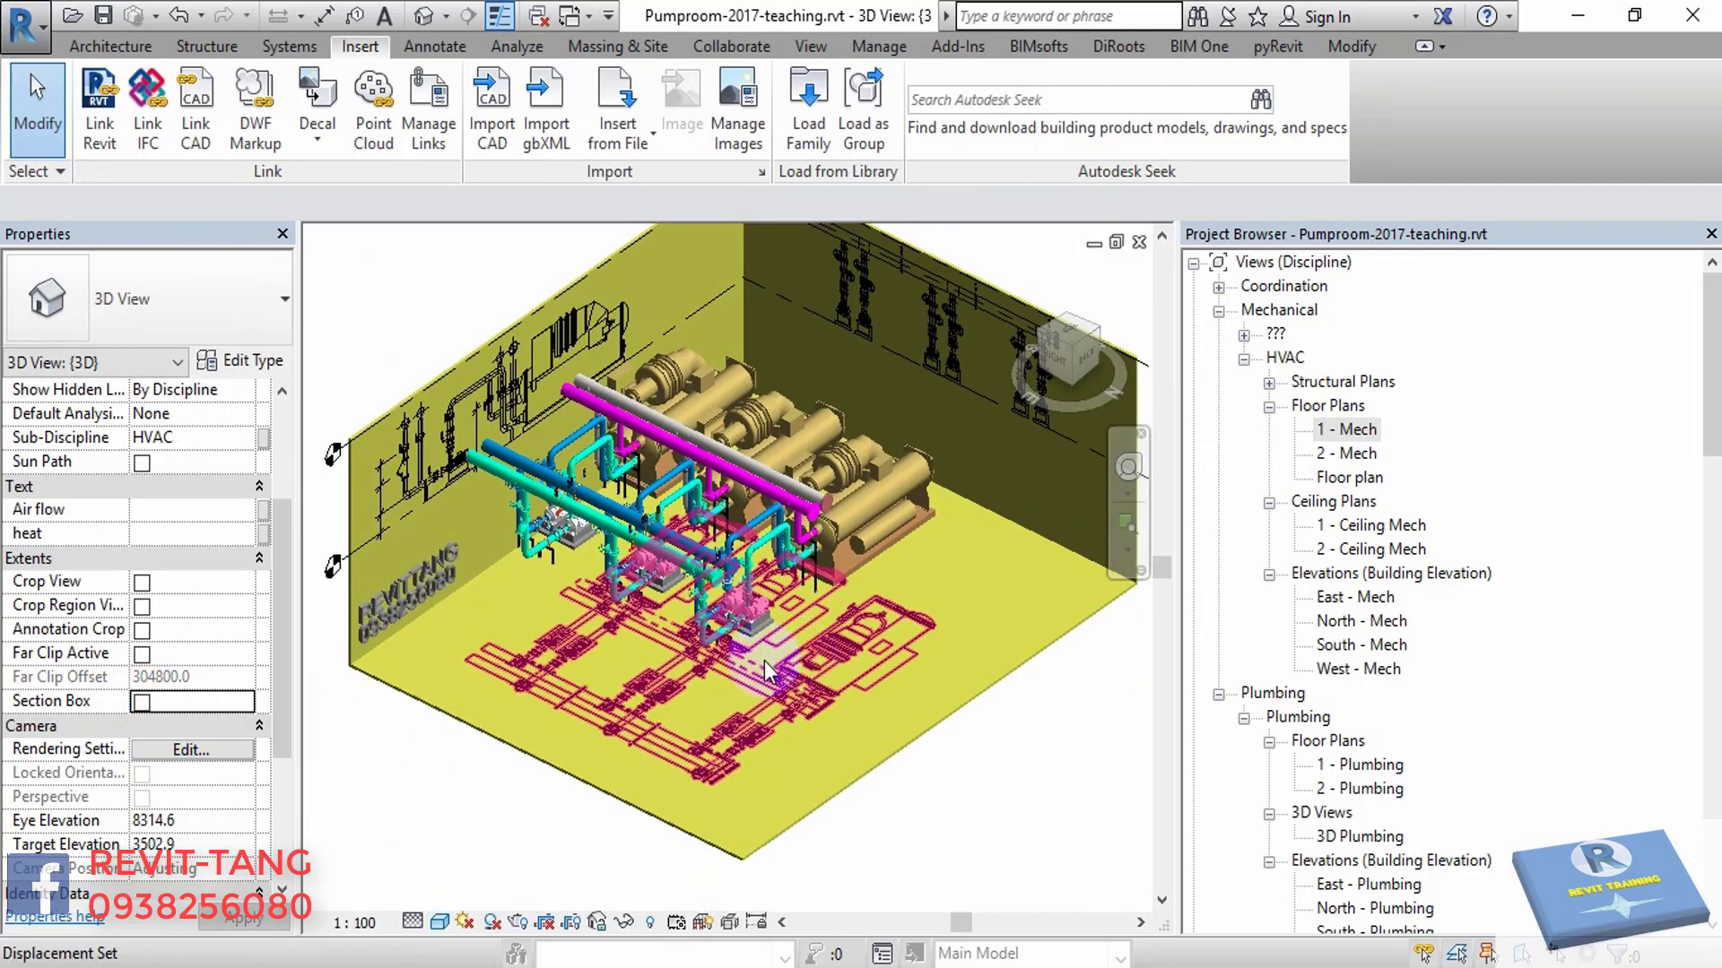
{"action": "middle_click_drag", "start_coordinate": [862, 684], "coordinate": [852, 546], "text": "shift"}
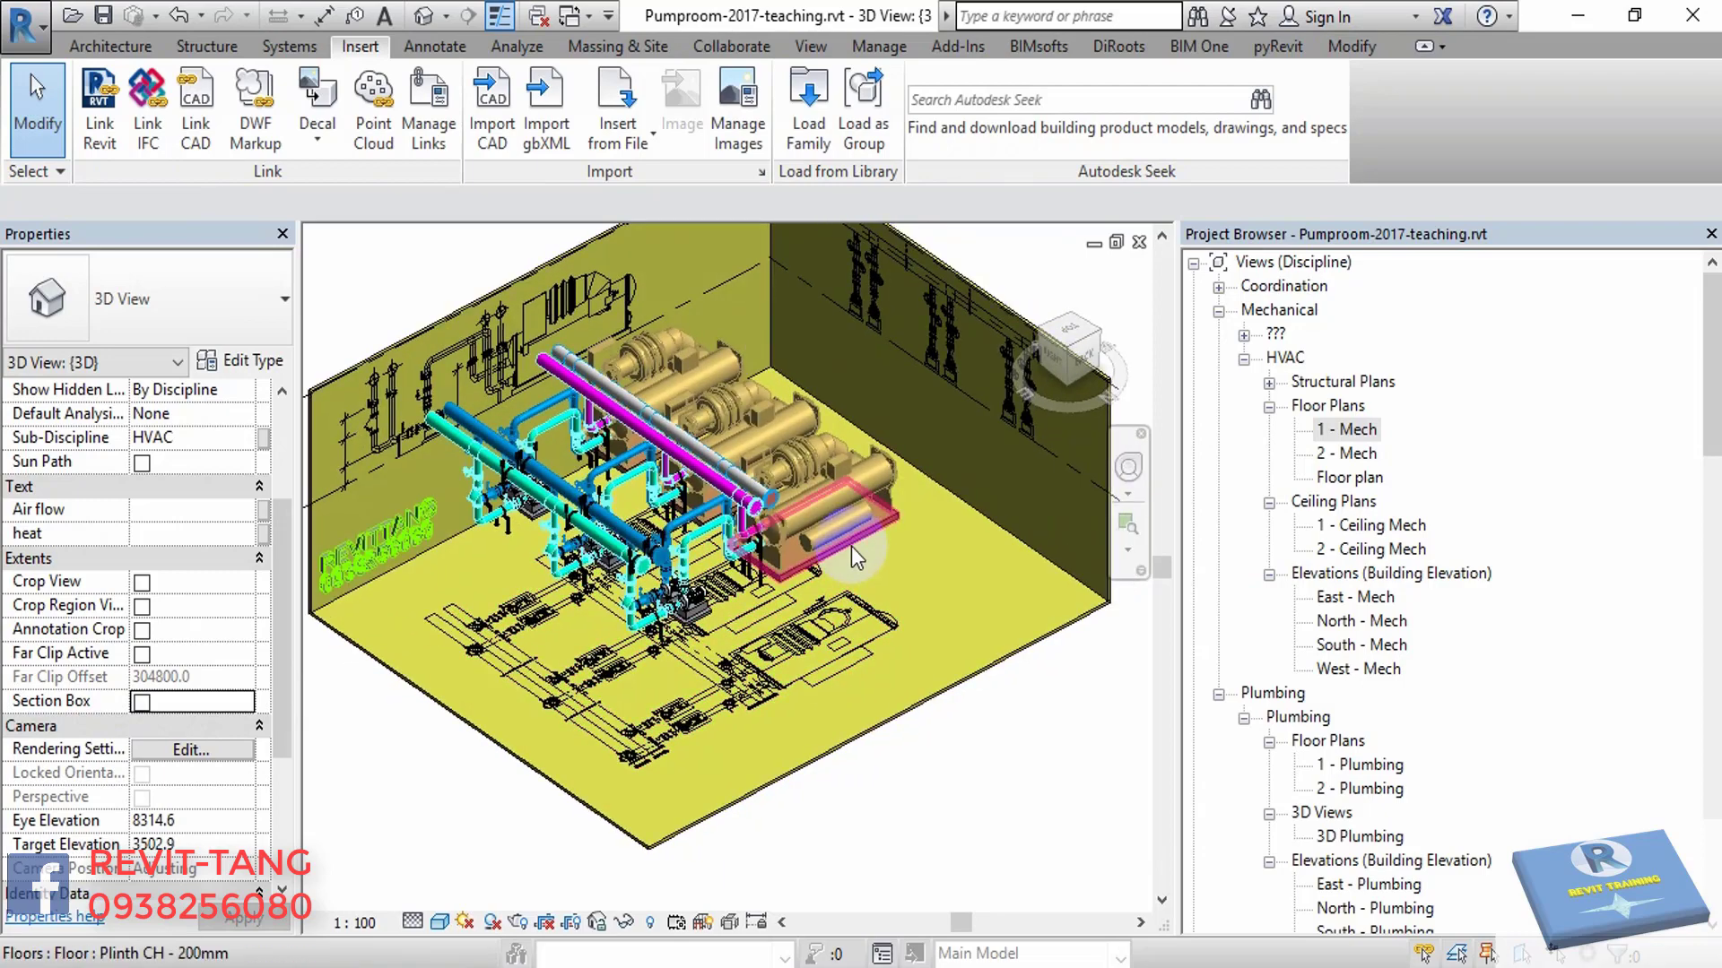
{"action": "scroll", "coordinate": [852, 546], "scroll_direction": "down", "scroll_amount": 2}
{"action": "scroll", "coordinate": [951, 525], "scroll_direction": "down", "scroll_amount": 2}
{"action": "left_click", "coordinate": [998, 536]}
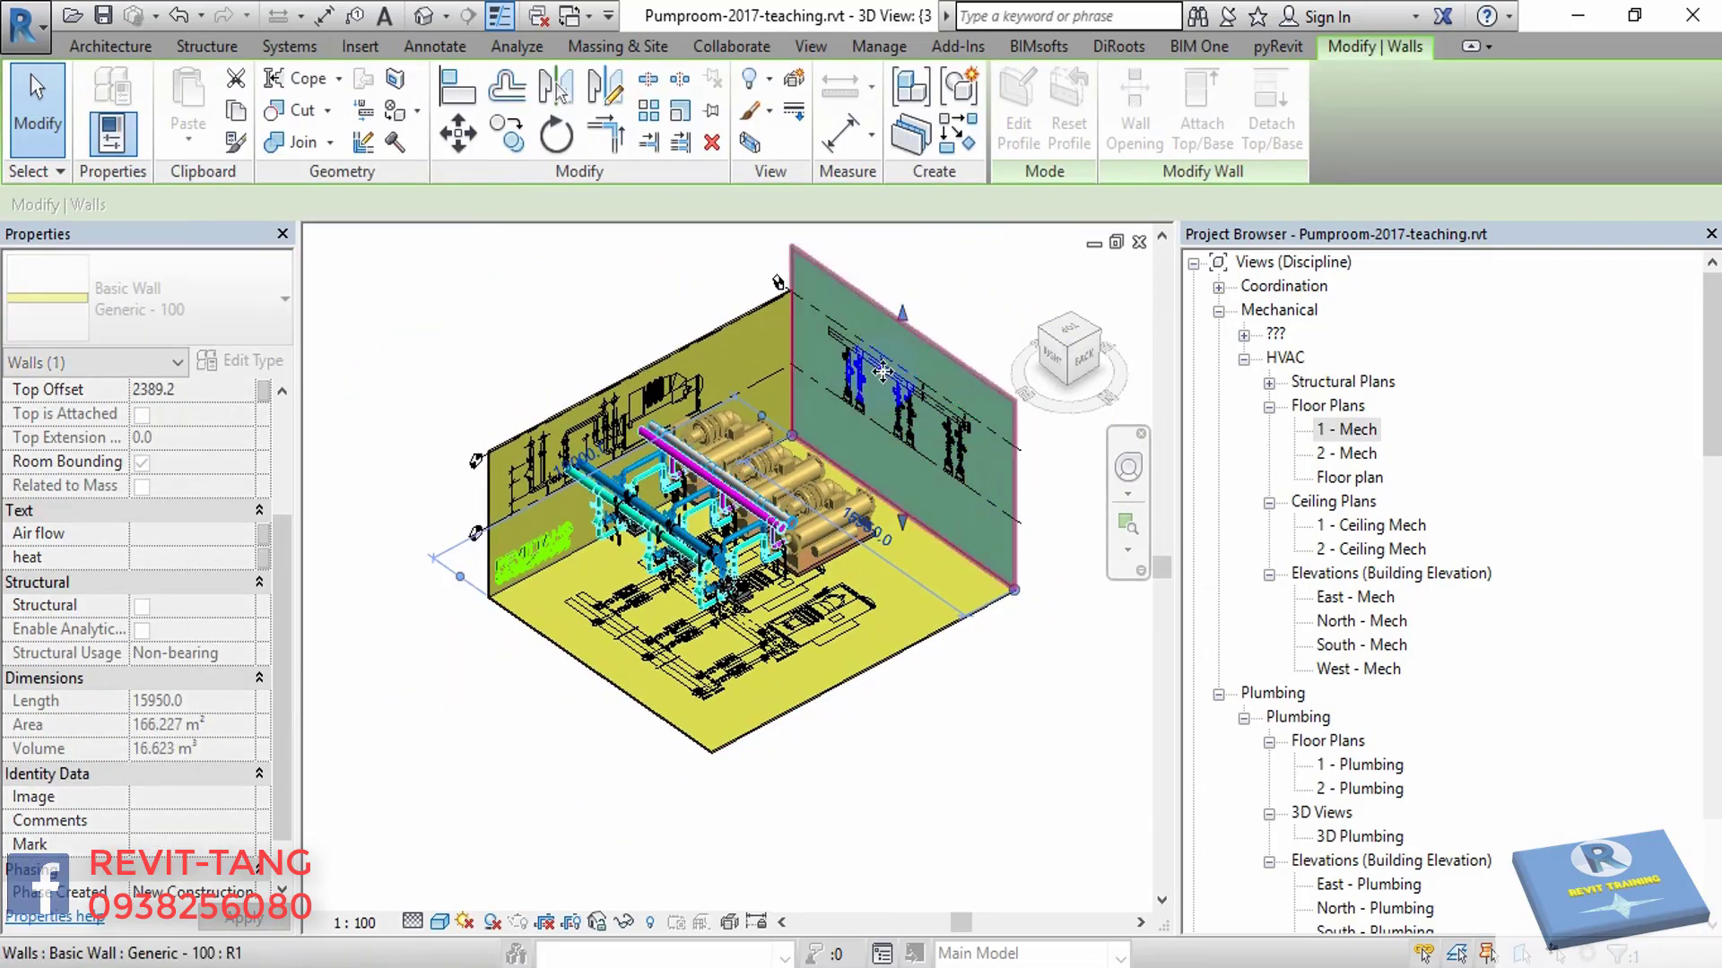
- Align the wall face to its neighbour at the top corner and lock it
{"action": "left_click", "coordinate": [815, 261]}
{"action": "scroll", "coordinate": [815, 269], "scroll_direction": "up", "scroll_amount": 3}
{"action": "middle_click_drag", "start_coordinate": [815, 269], "coordinate": [834, 330]}
{"action": "scroll", "coordinate": [795, 312], "scroll_direction": "up", "scroll_amount": 3}
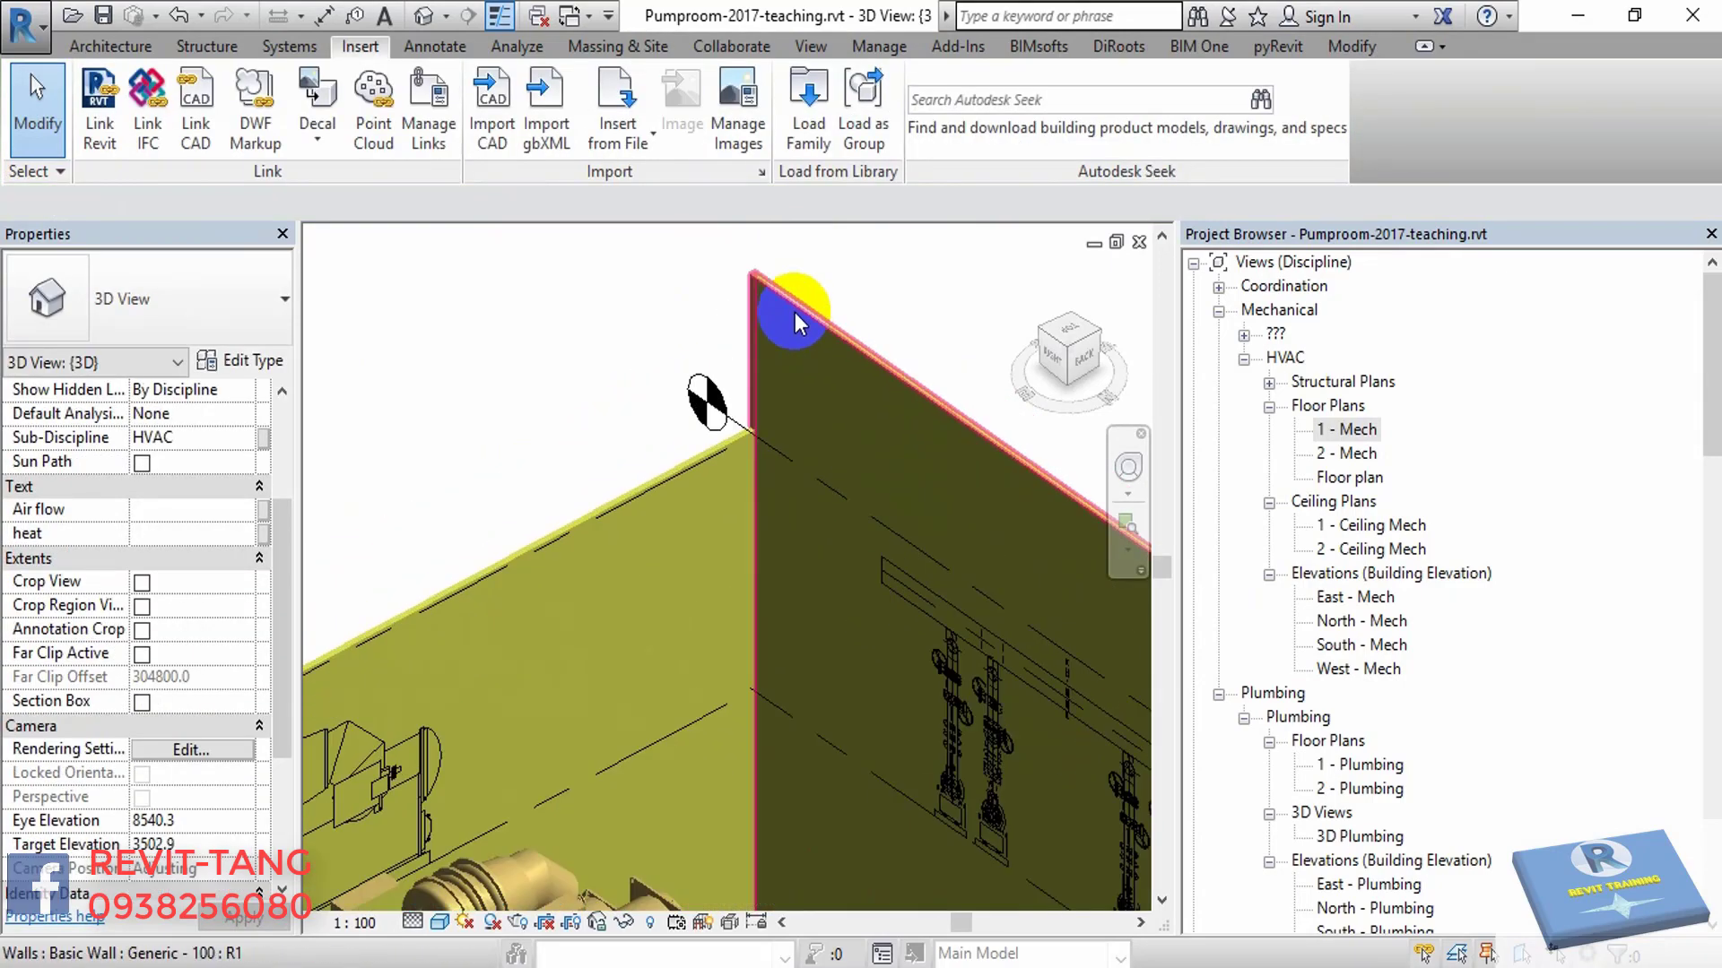
{"action": "scroll", "coordinate": [746, 258], "scroll_direction": "up", "scroll_amount": 5}
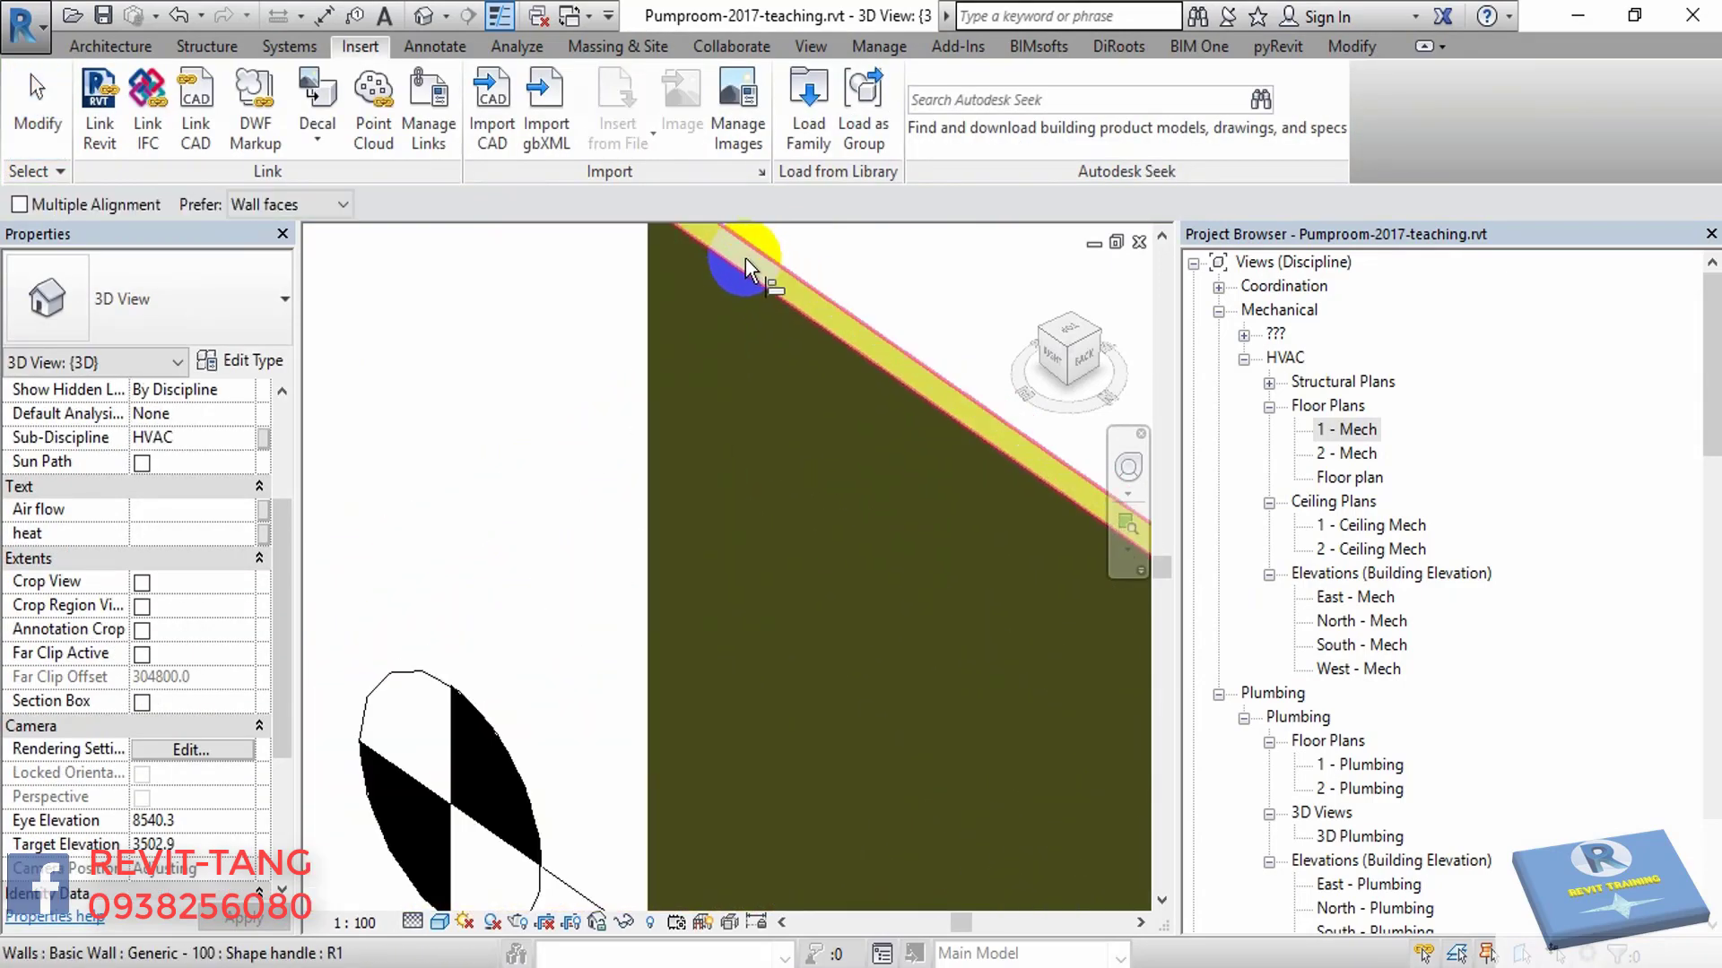
{"action": "scroll", "coordinate": [748, 261], "scroll_direction": "down", "scroll_amount": 5}
{"action": "middle_click_drag", "start_coordinate": [748, 261], "coordinate": [699, 570]}
{"action": "scroll", "coordinate": [671, 499], "scroll_direction": "up", "scroll_amount": 4}
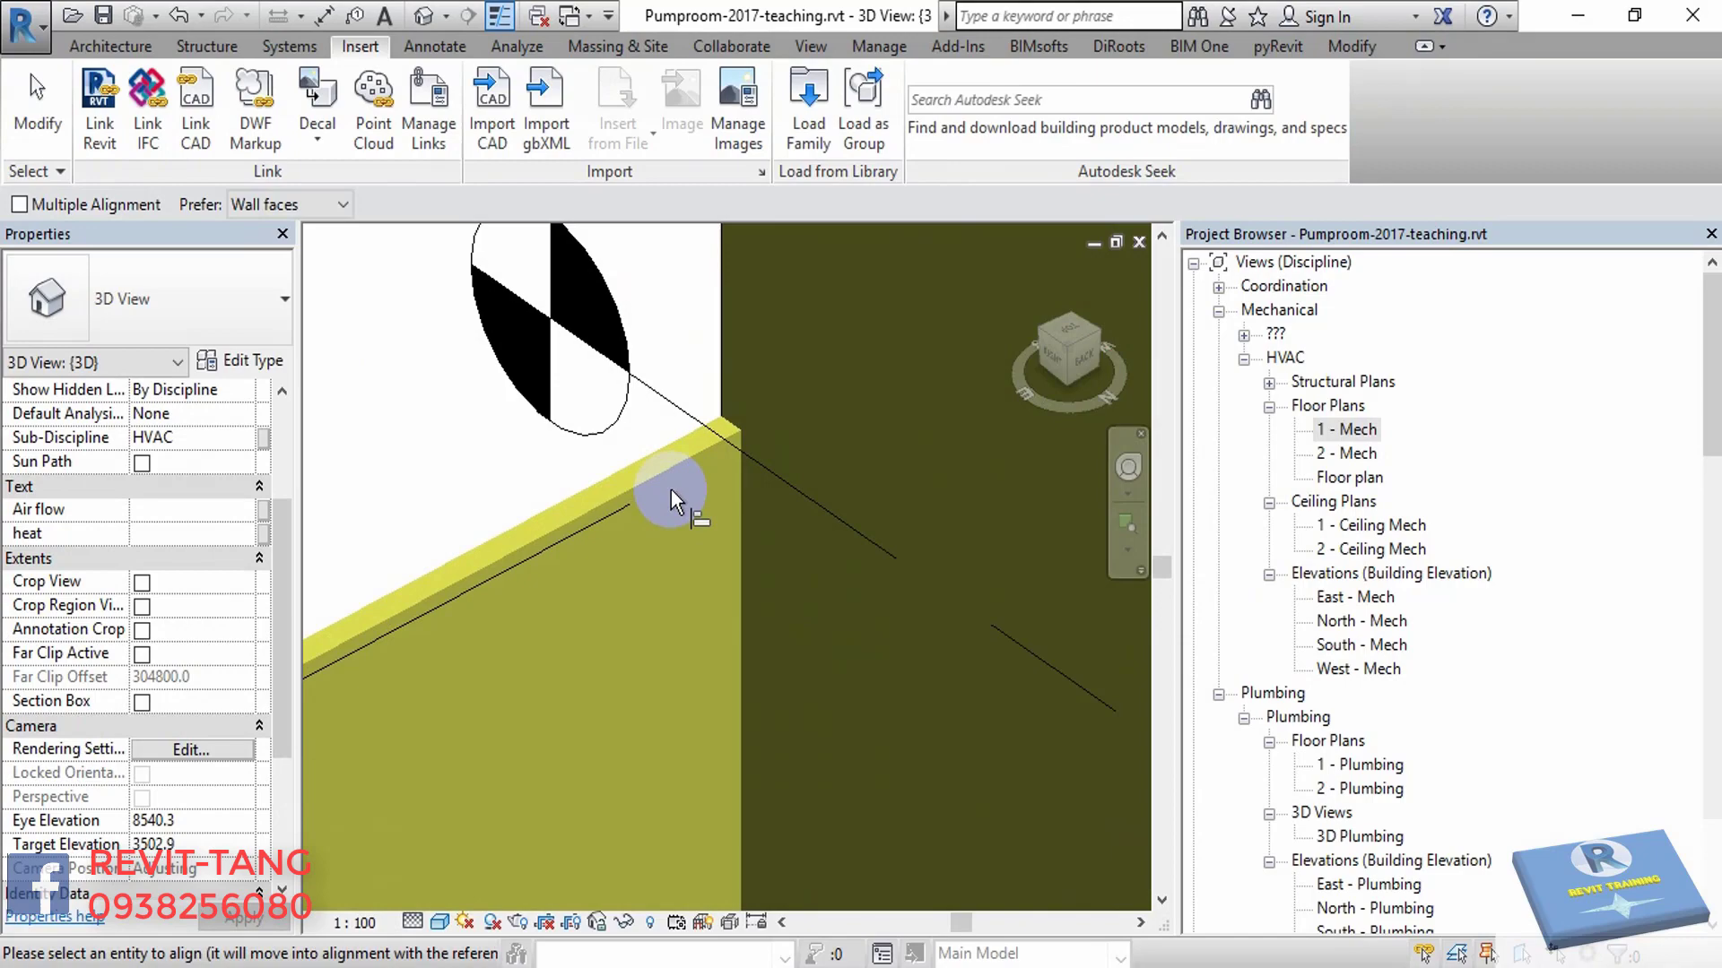
{"action": "left_click", "coordinate": [677, 445]}
{"action": "scroll", "coordinate": [690, 524], "scroll_direction": "down", "scroll_amount": 3}
{"action": "scroll", "coordinate": [735, 502], "scroll_direction": "down", "scroll_amount": 4}
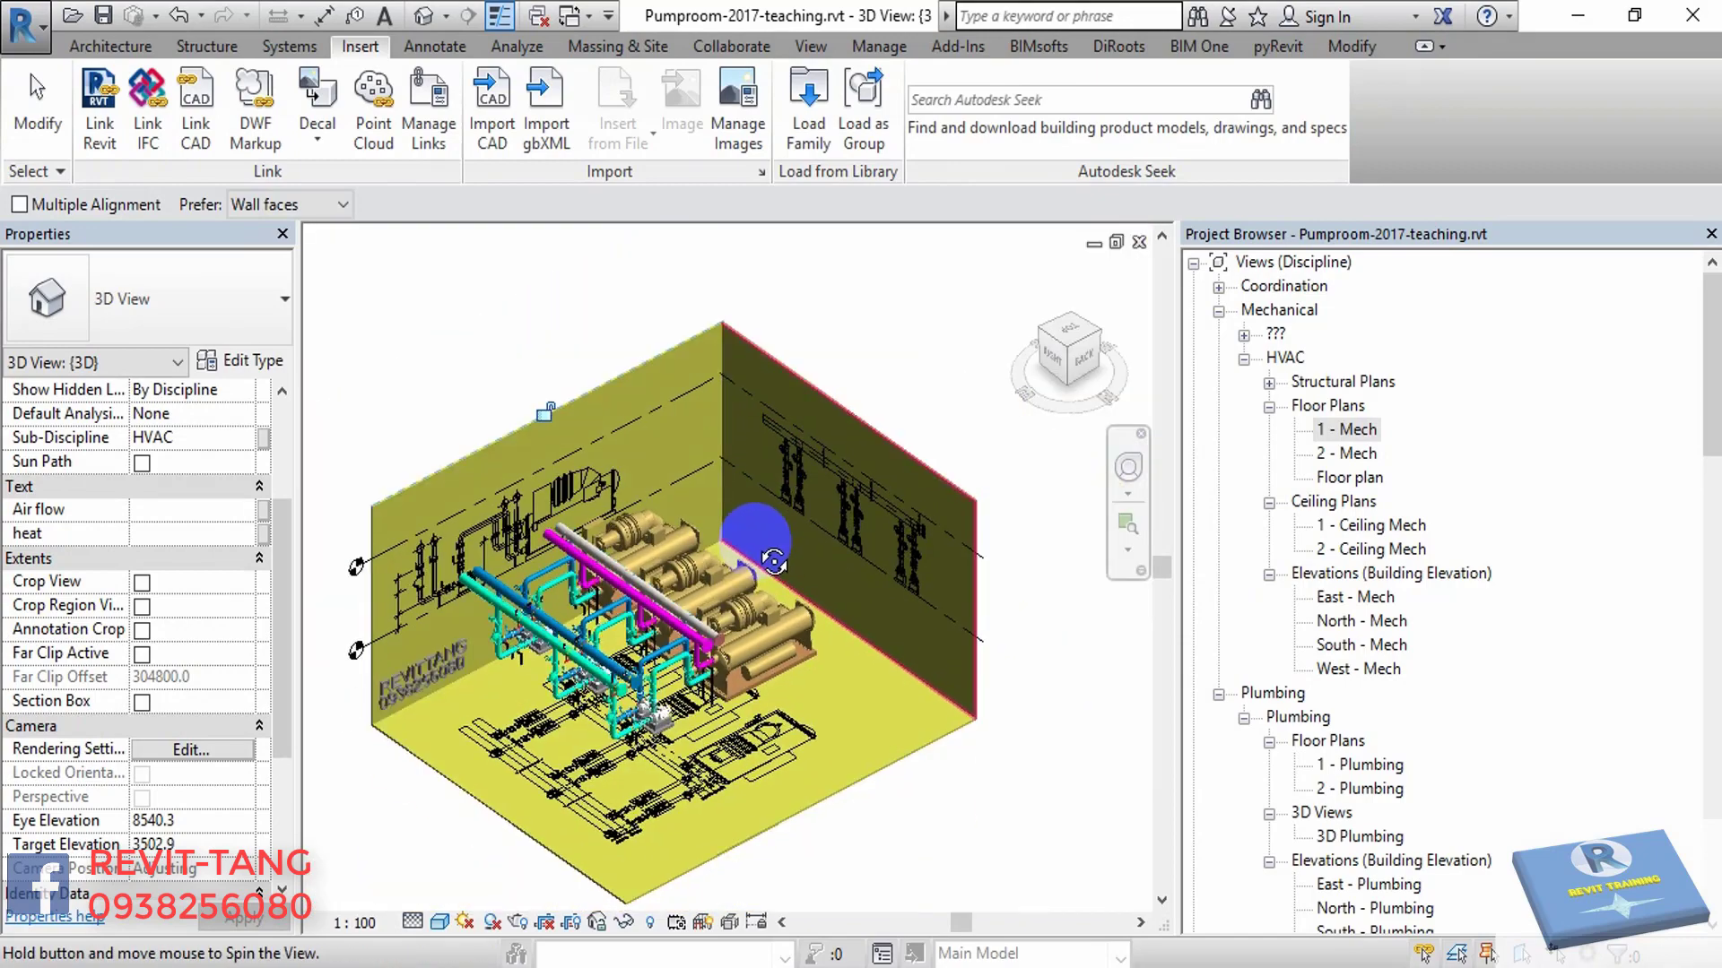
{"action": "middle_click_drag", "start_coordinate": [761, 459], "coordinate": [816, 410]}
- In Top view, stretch the Generic - 100 wall's end from 19050 to 21000 long
{"action": "left_click", "coordinate": [434, 613]}
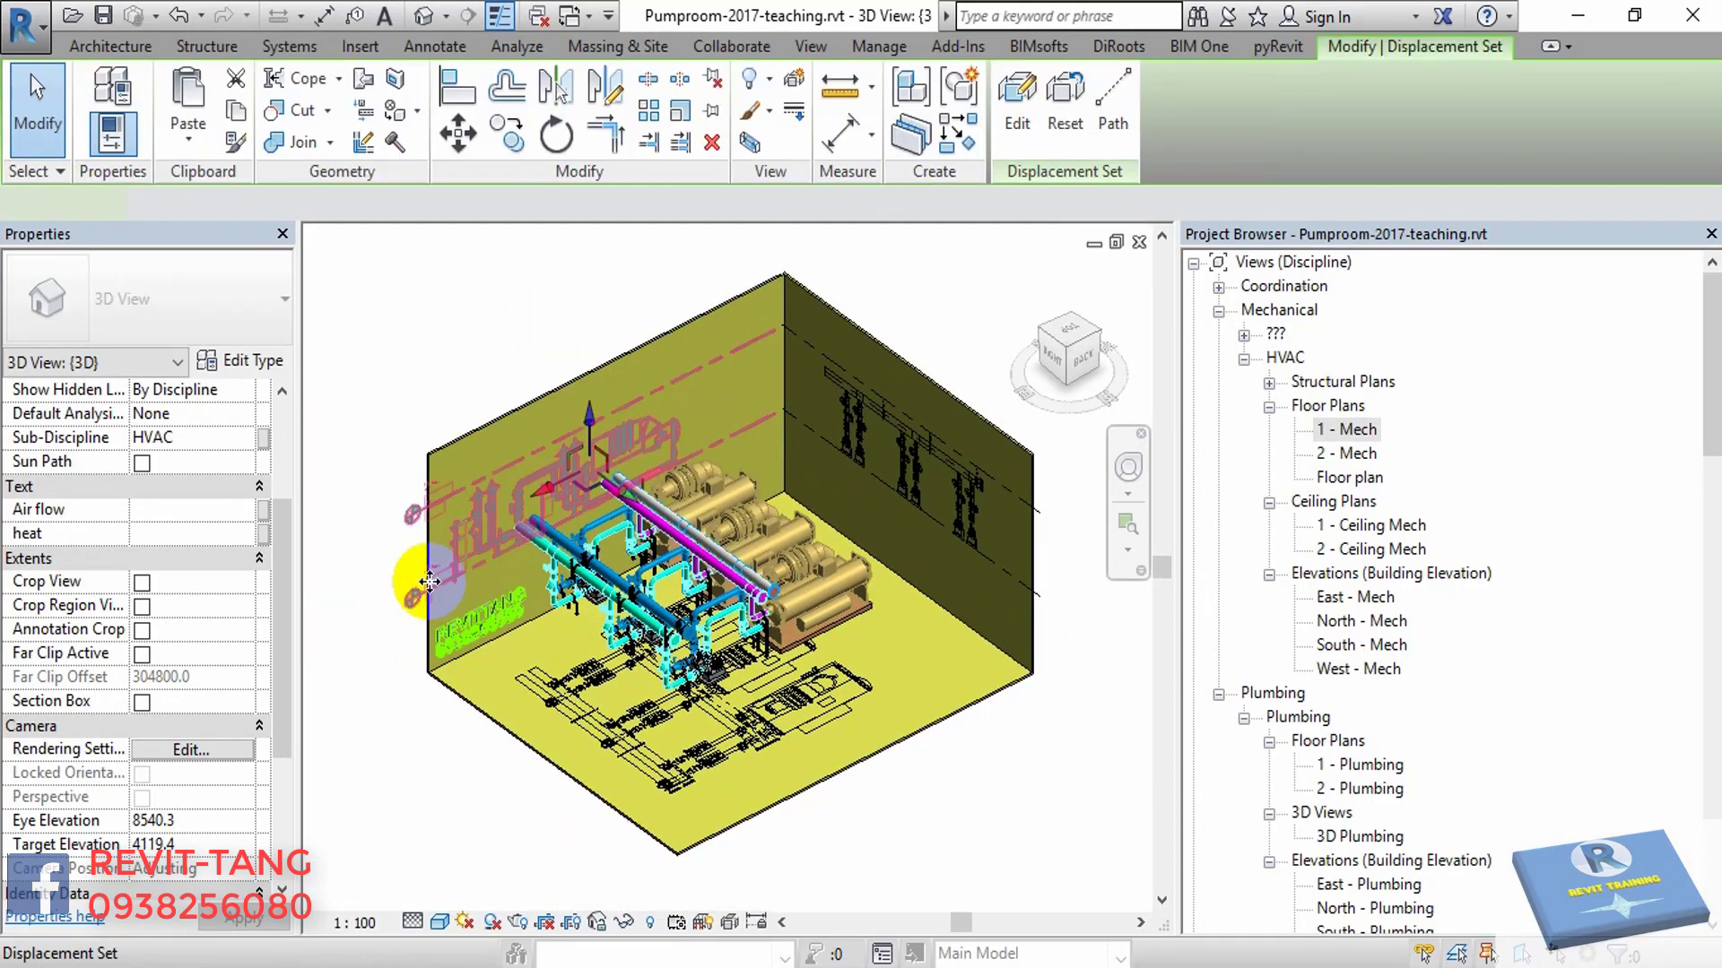
{"action": "left_click", "coordinate": [417, 572]}
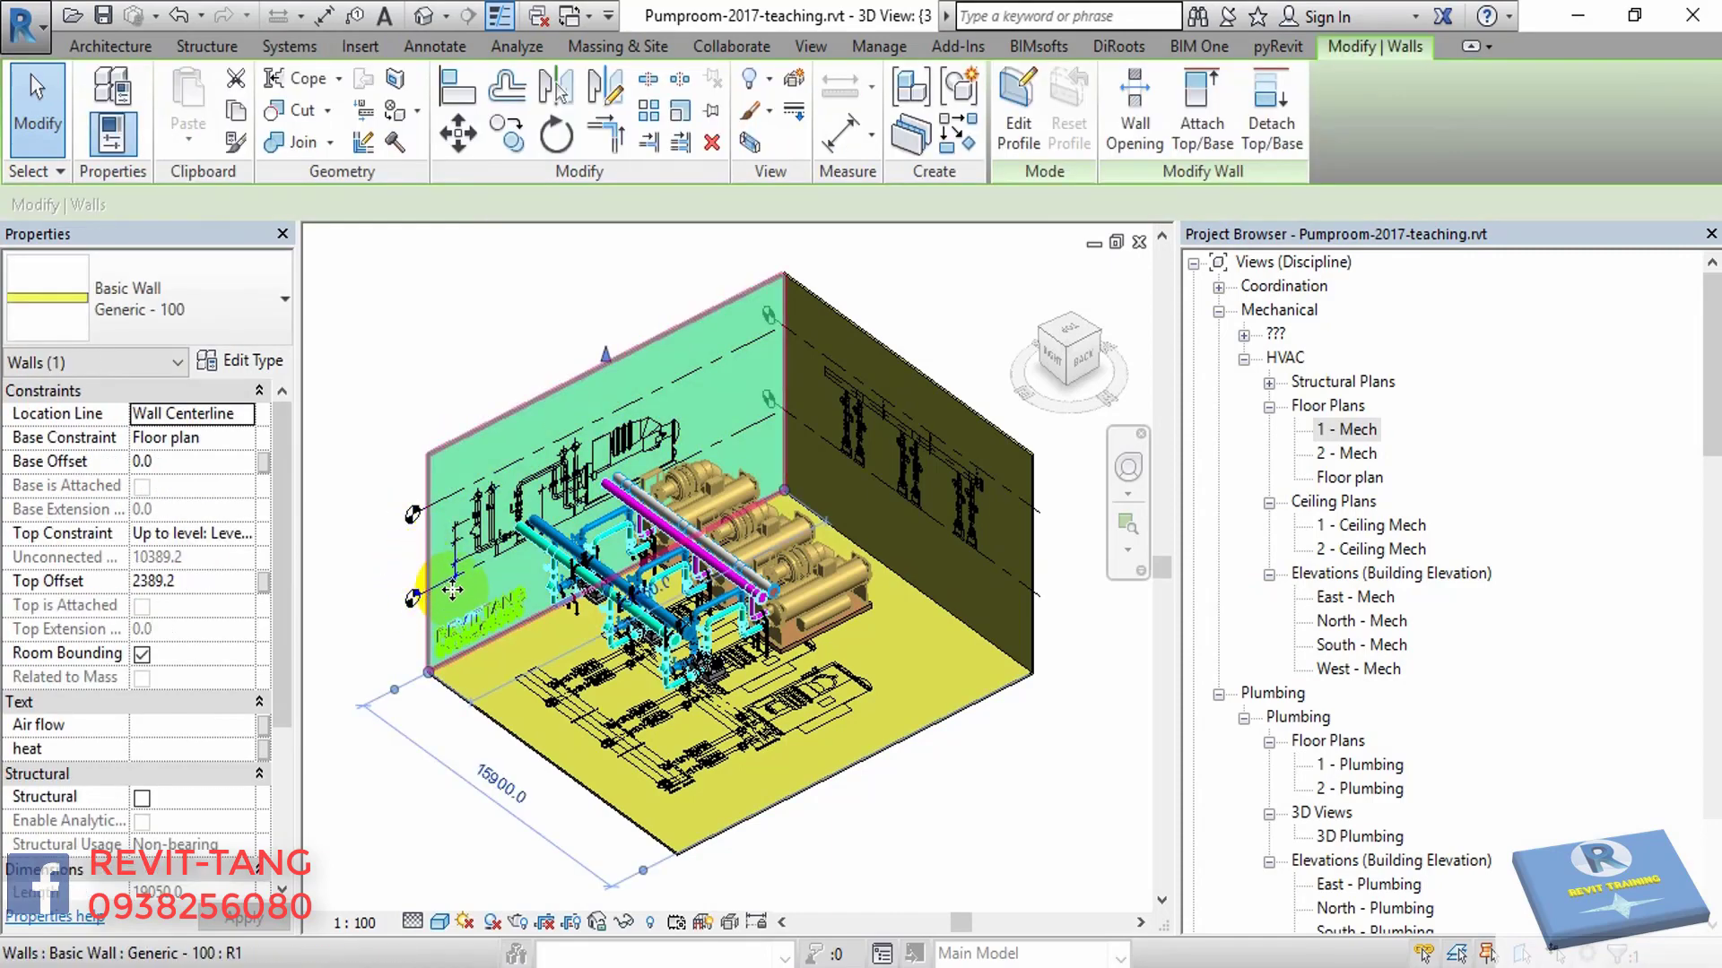
{"action": "left_click", "coordinate": [1067, 341]}
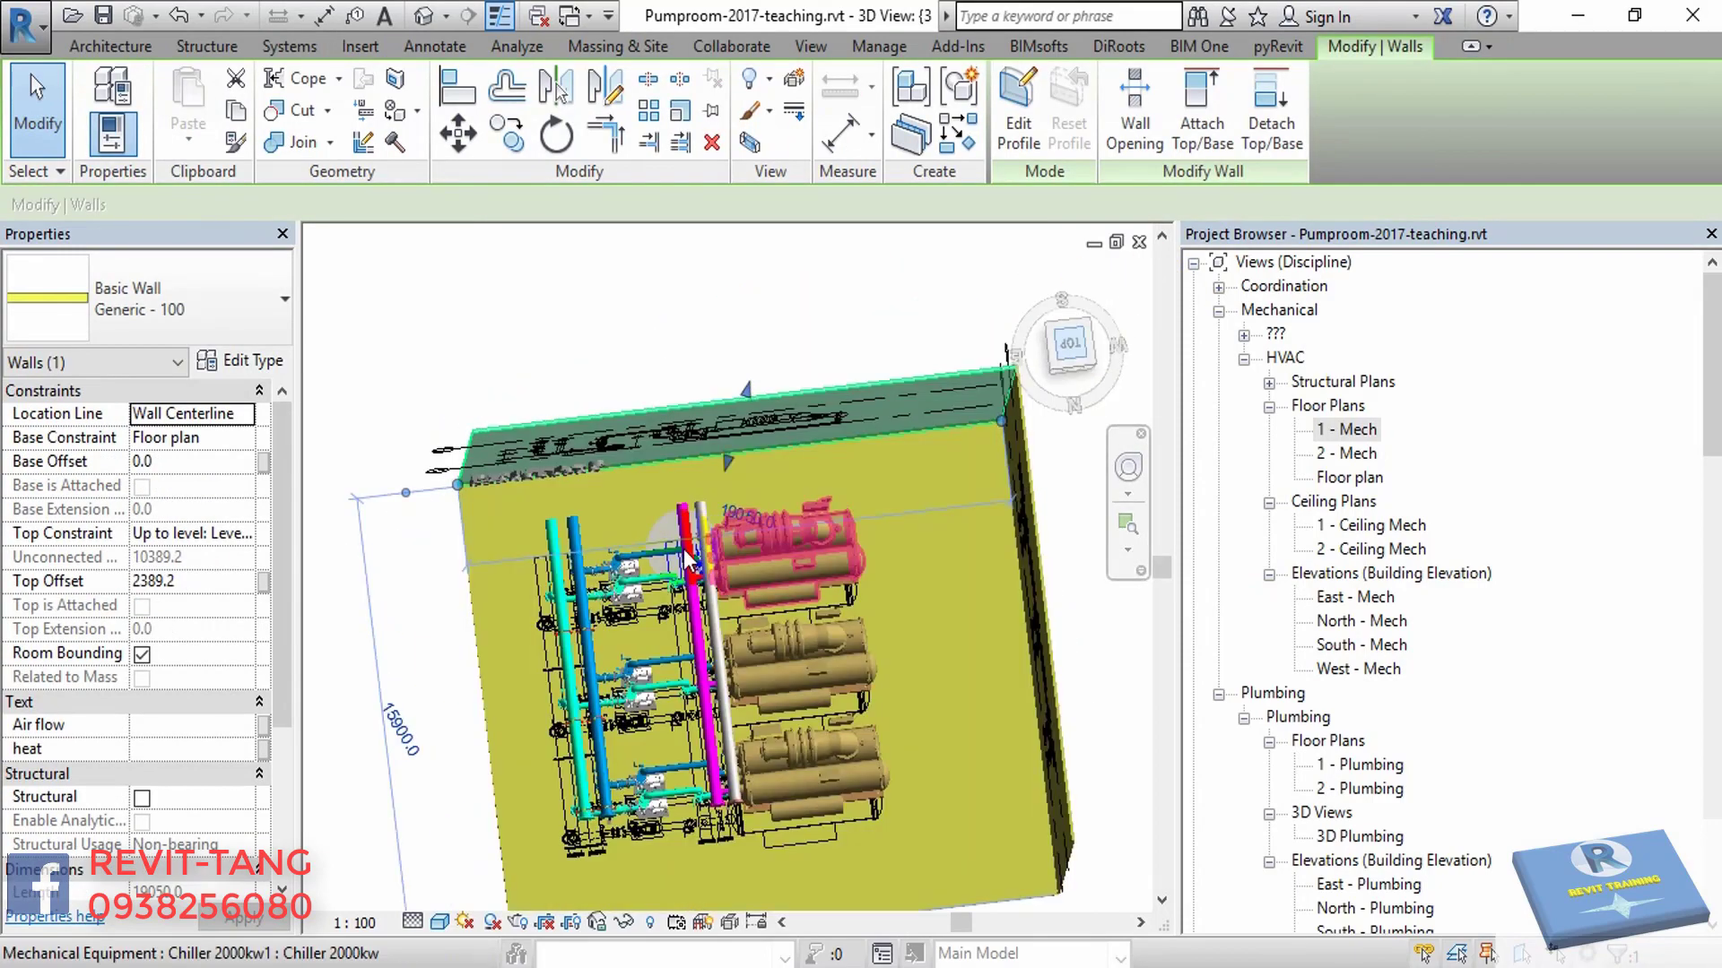
{"action": "middle_click_drag", "start_coordinate": [590, 538], "coordinate": [872, 484]}
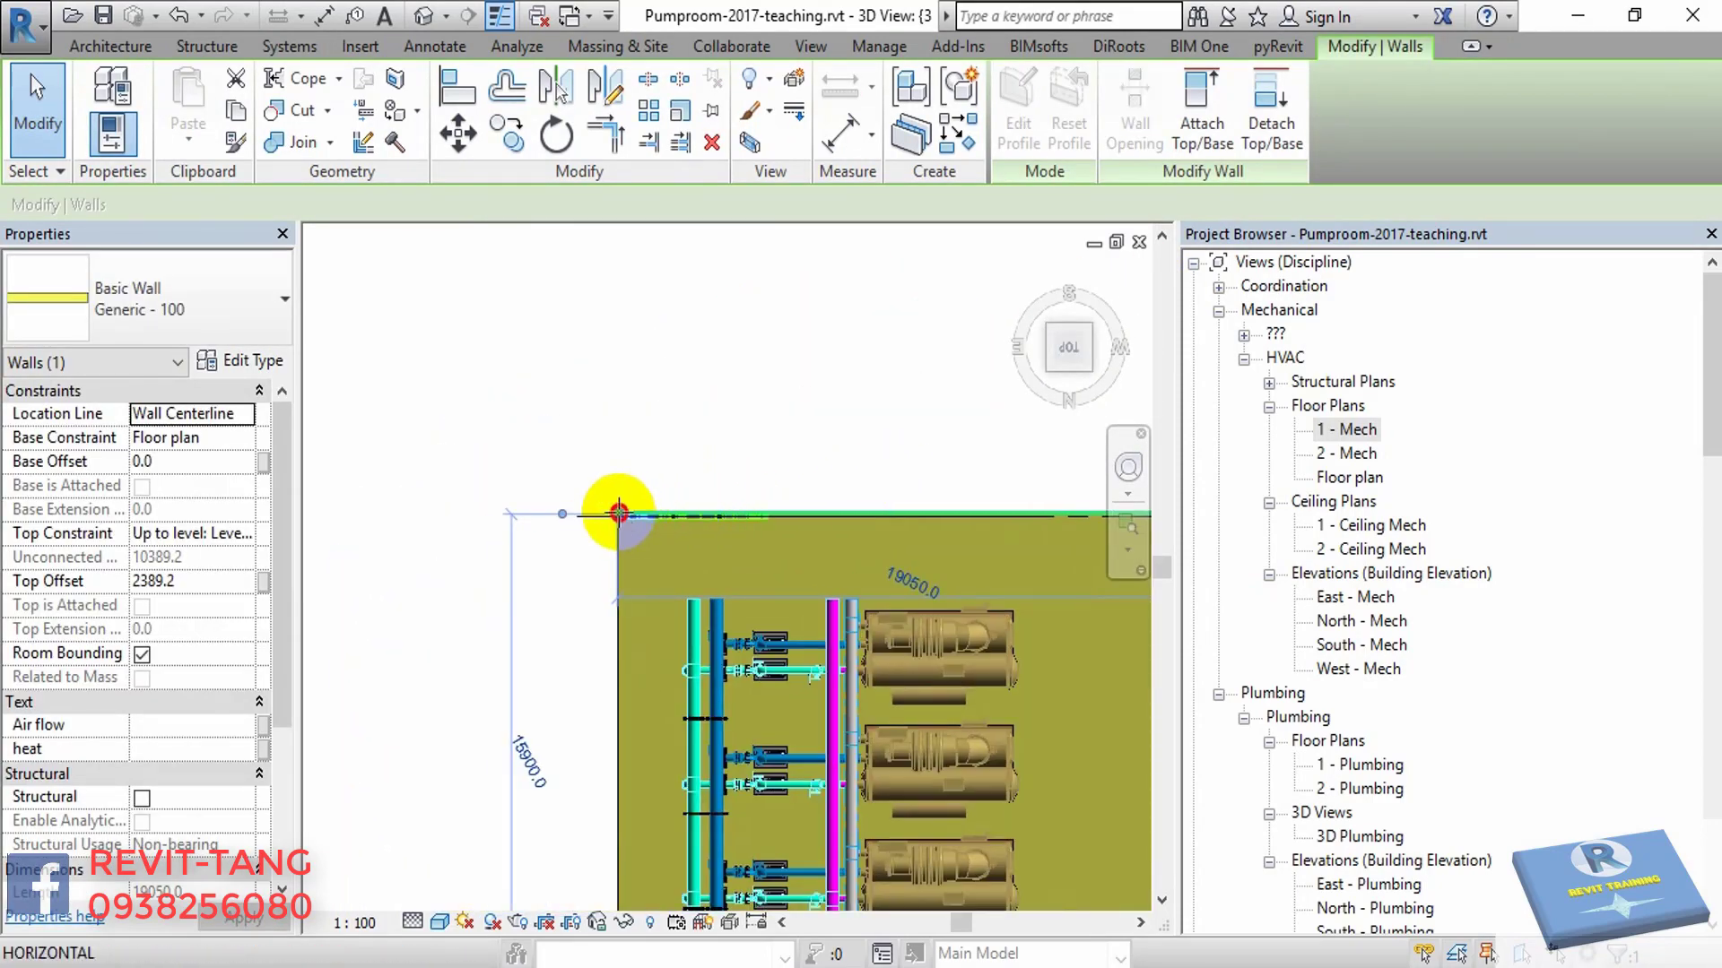
{"action": "left_click_drag", "start_coordinate": [618, 512], "coordinate": [558, 509]}
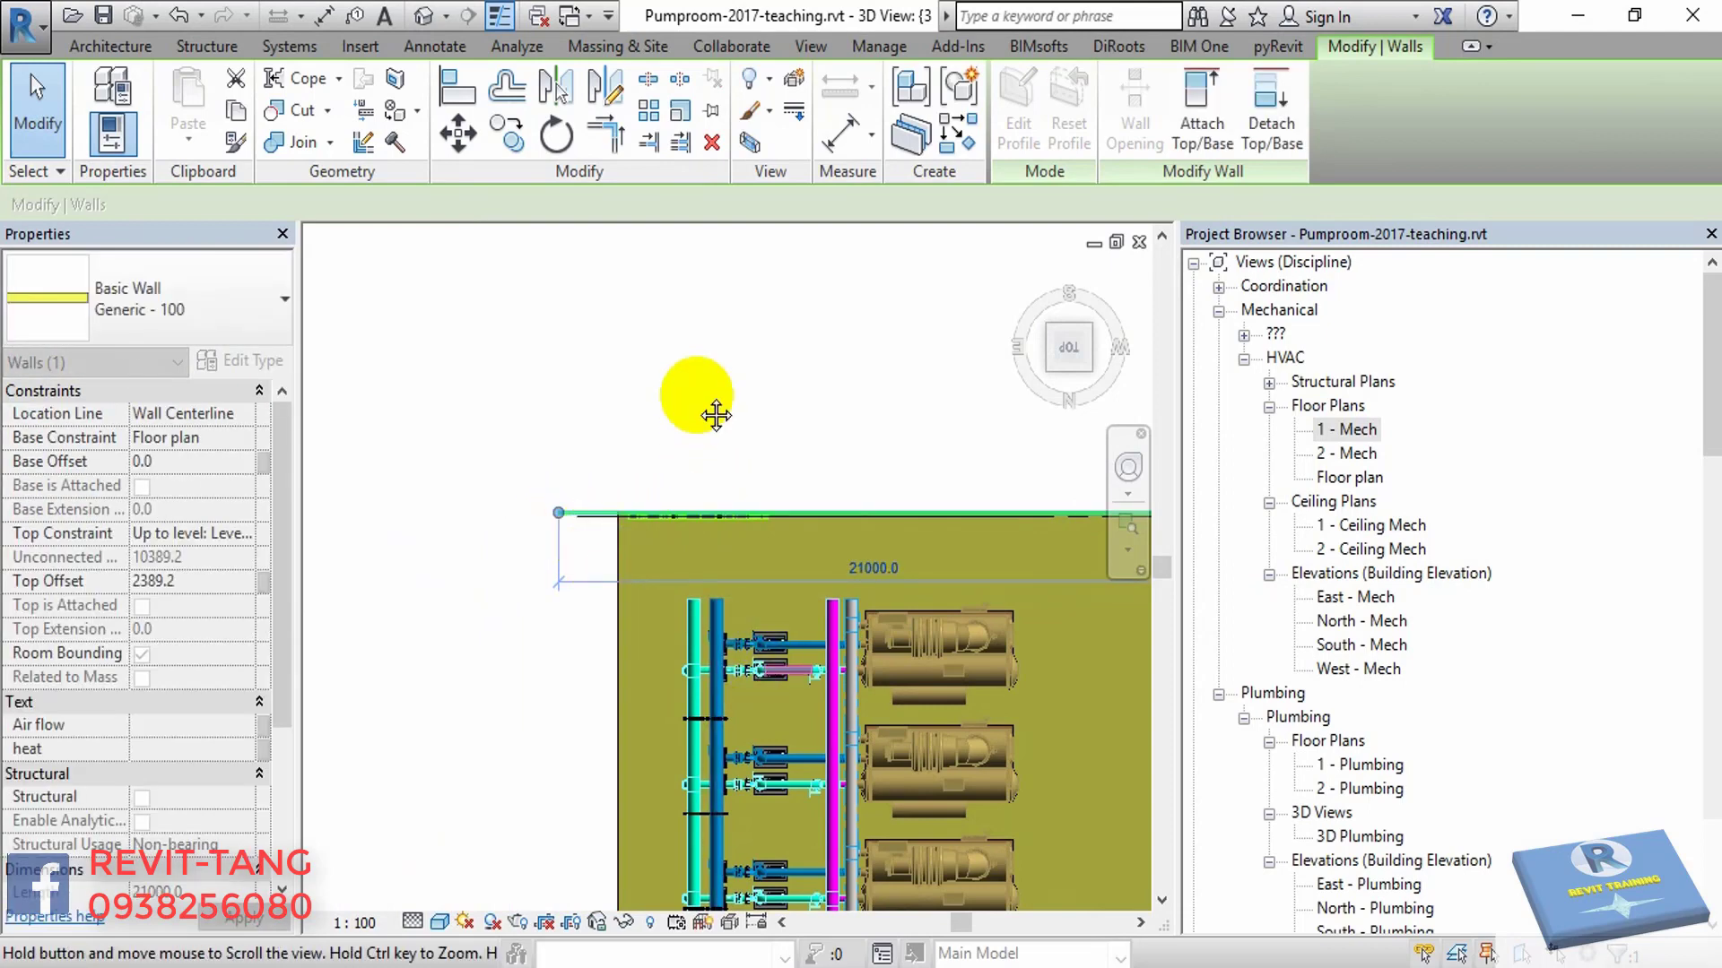
{"action": "middle_click_drag", "start_coordinate": [716, 415], "coordinate": [578, 498]}
- Move the floor's vertical boundary line onto the wall line, enlarging it to 336.800 m²
{"action": "double_click", "coordinate": [567, 497]}
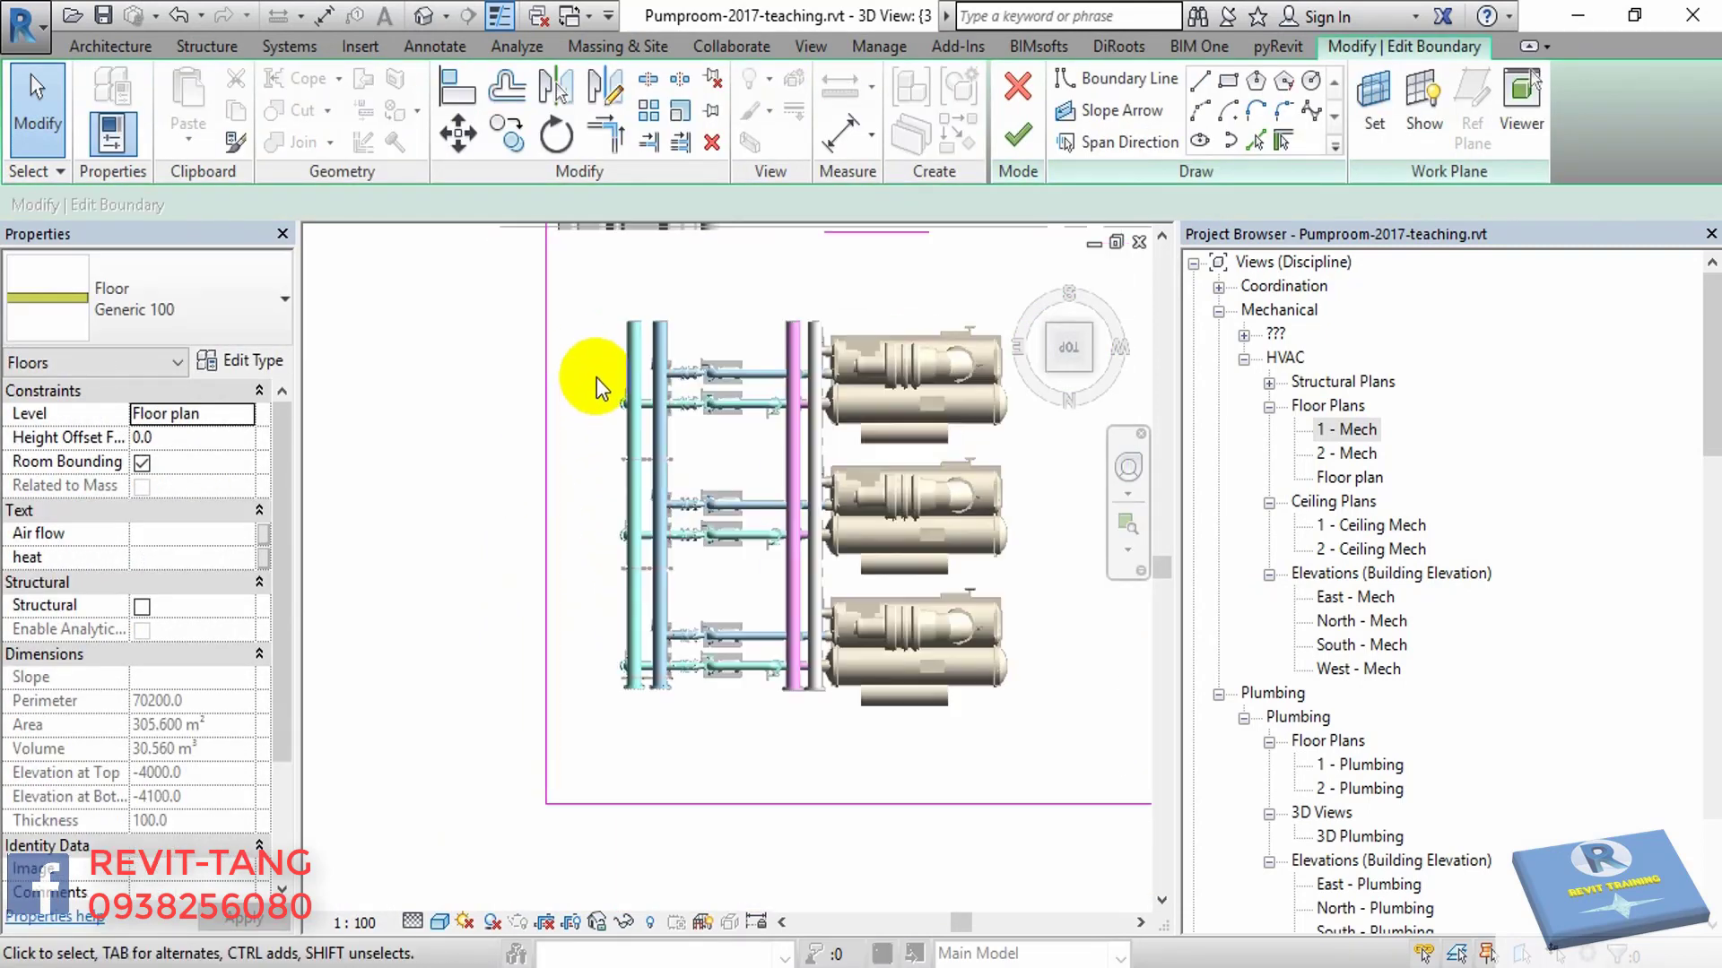
{"action": "middle_click_drag", "start_coordinate": [595, 378], "coordinate": [684, 538]}
{"action": "scroll", "coordinate": [661, 554], "scroll_direction": "up", "scroll_amount": 3}
{"action": "left_click", "coordinate": [649, 545]}
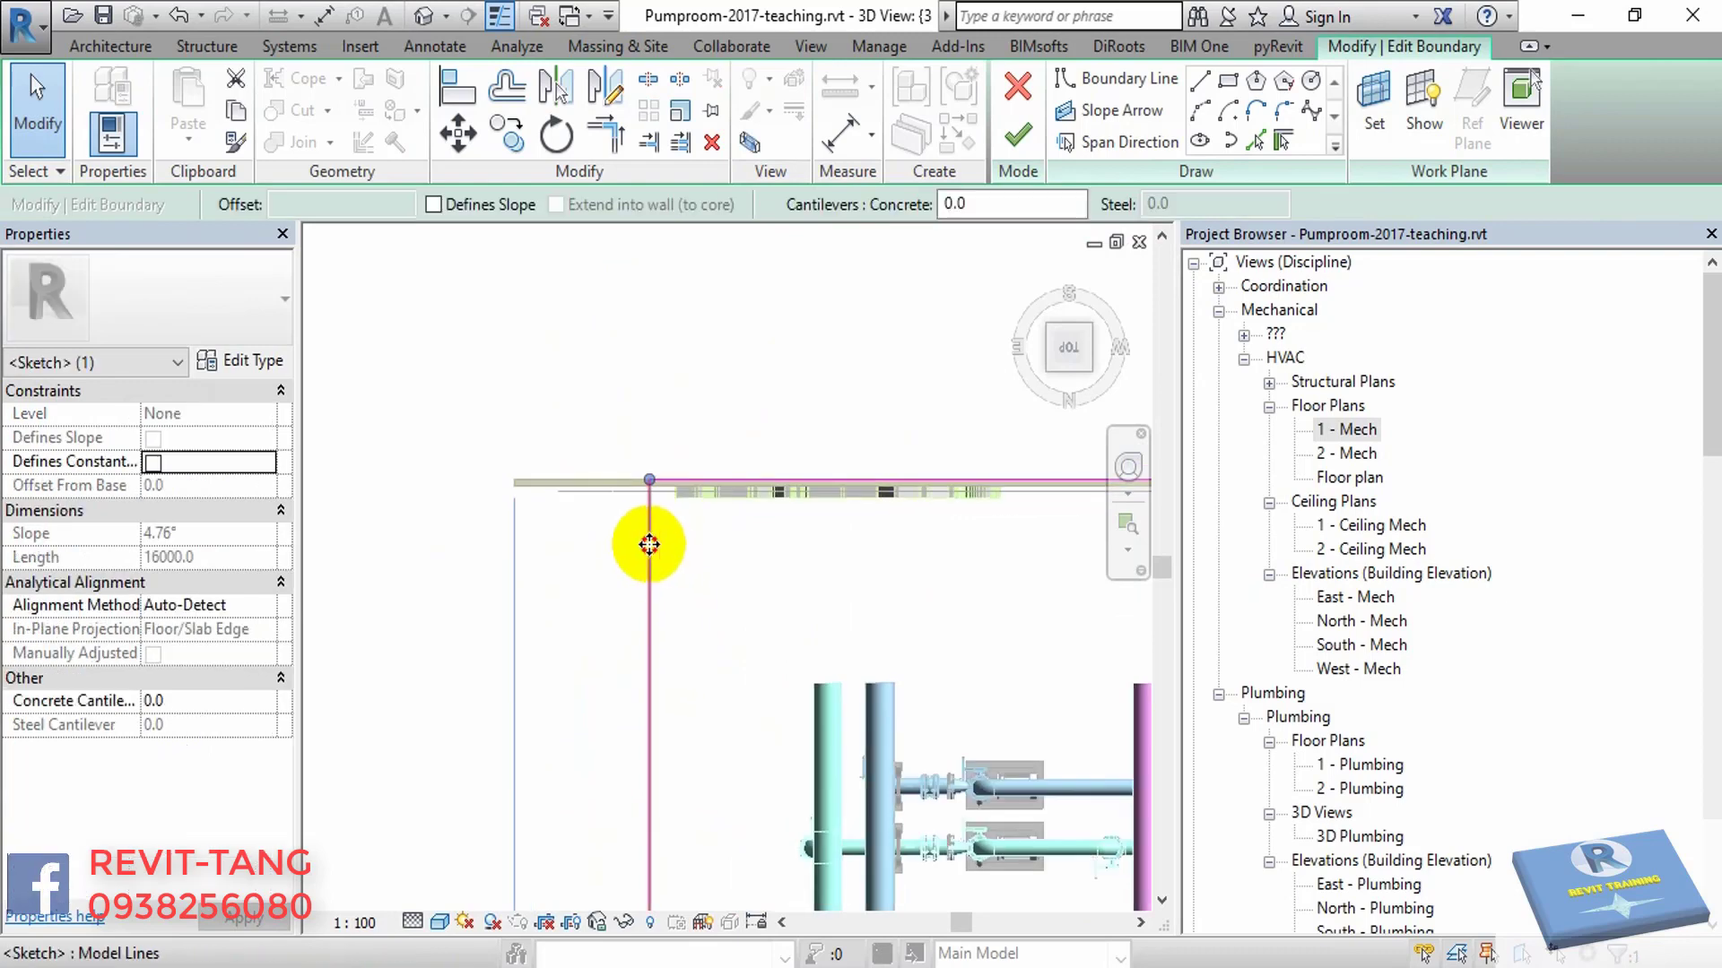
{"action": "left_click_drag", "start_coordinate": [649, 544], "coordinate": [521, 542]}
{"action": "left_click", "coordinate": [1017, 135]}
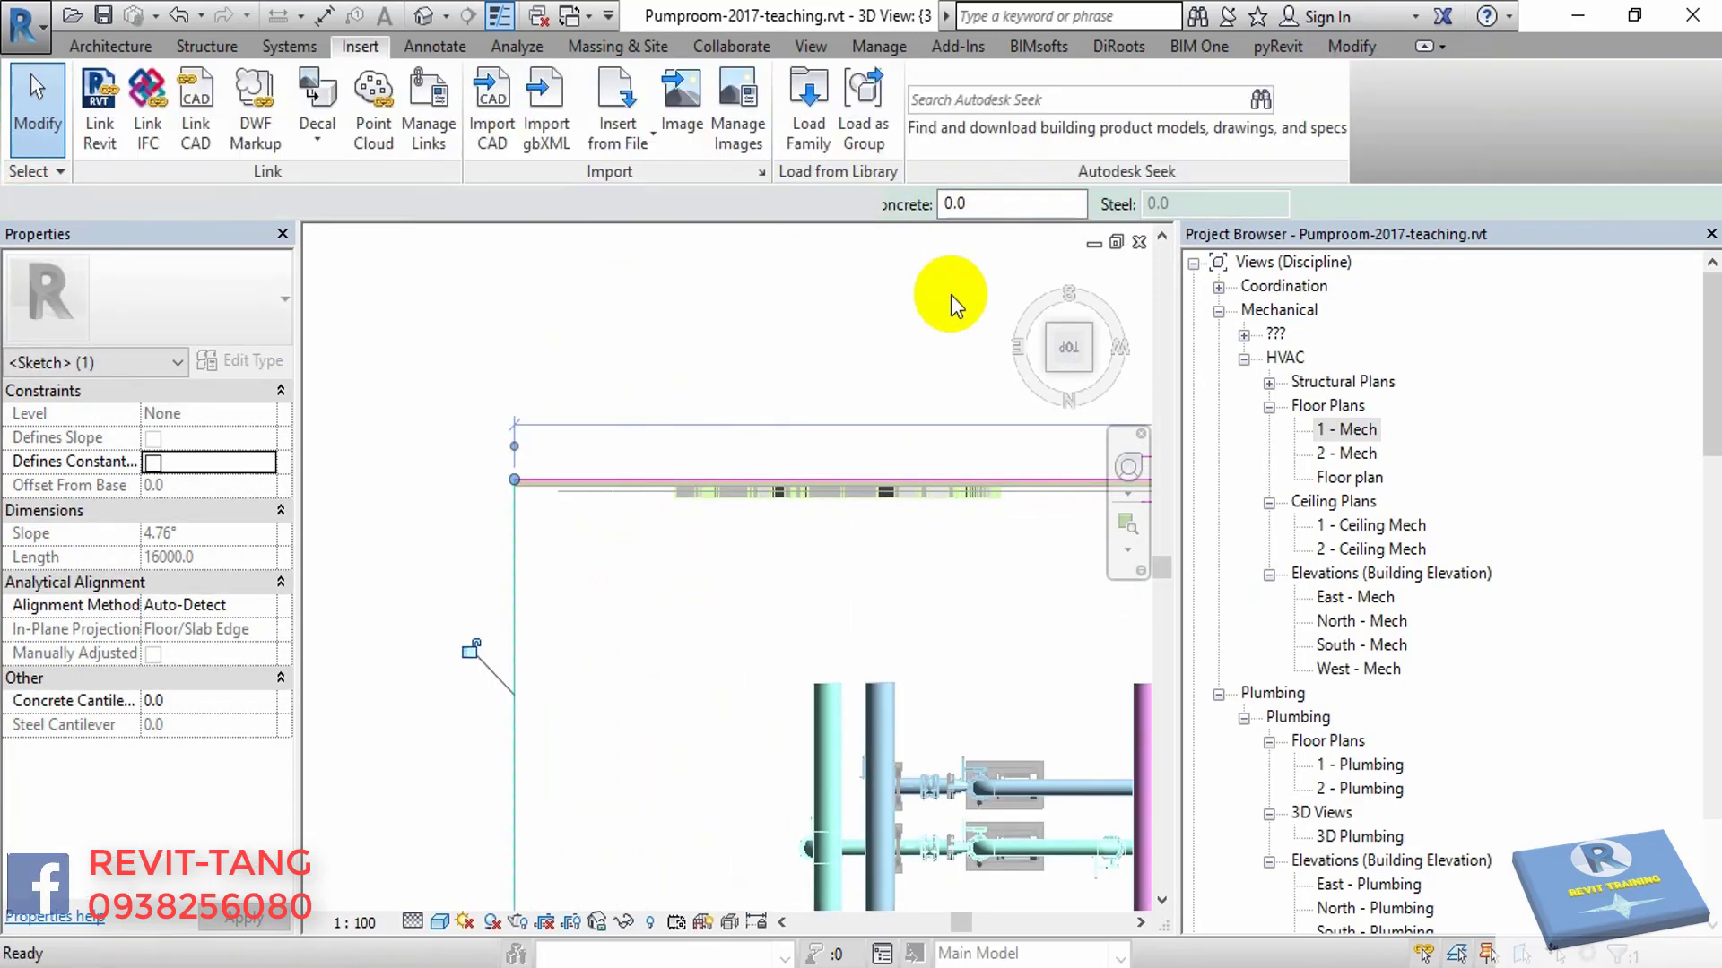
- Orbit the model into an isometric 3D view of the pump room
{"action": "scroll", "coordinate": [815, 568], "scroll_direction": "down", "scroll_amount": 3}
{"action": "scroll", "coordinate": [671, 348], "scroll_direction": "down", "scroll_amount": 2}
{"action": "mouse_move", "coordinate": [670, 347]}
{"action": "middle_mouse_down"}
{"action": "mouse_move", "coordinate": [769, 615]}
{"action": "mouse_move", "coordinate": [852, 383]}
{"action": "mouse_move", "coordinate": [861, 655]}
{"action": "mouse_move", "coordinate": [924, 641]}
{"action": "mouse_move", "coordinate": [908, 557]}
{"action": "middle_mouse_up"}
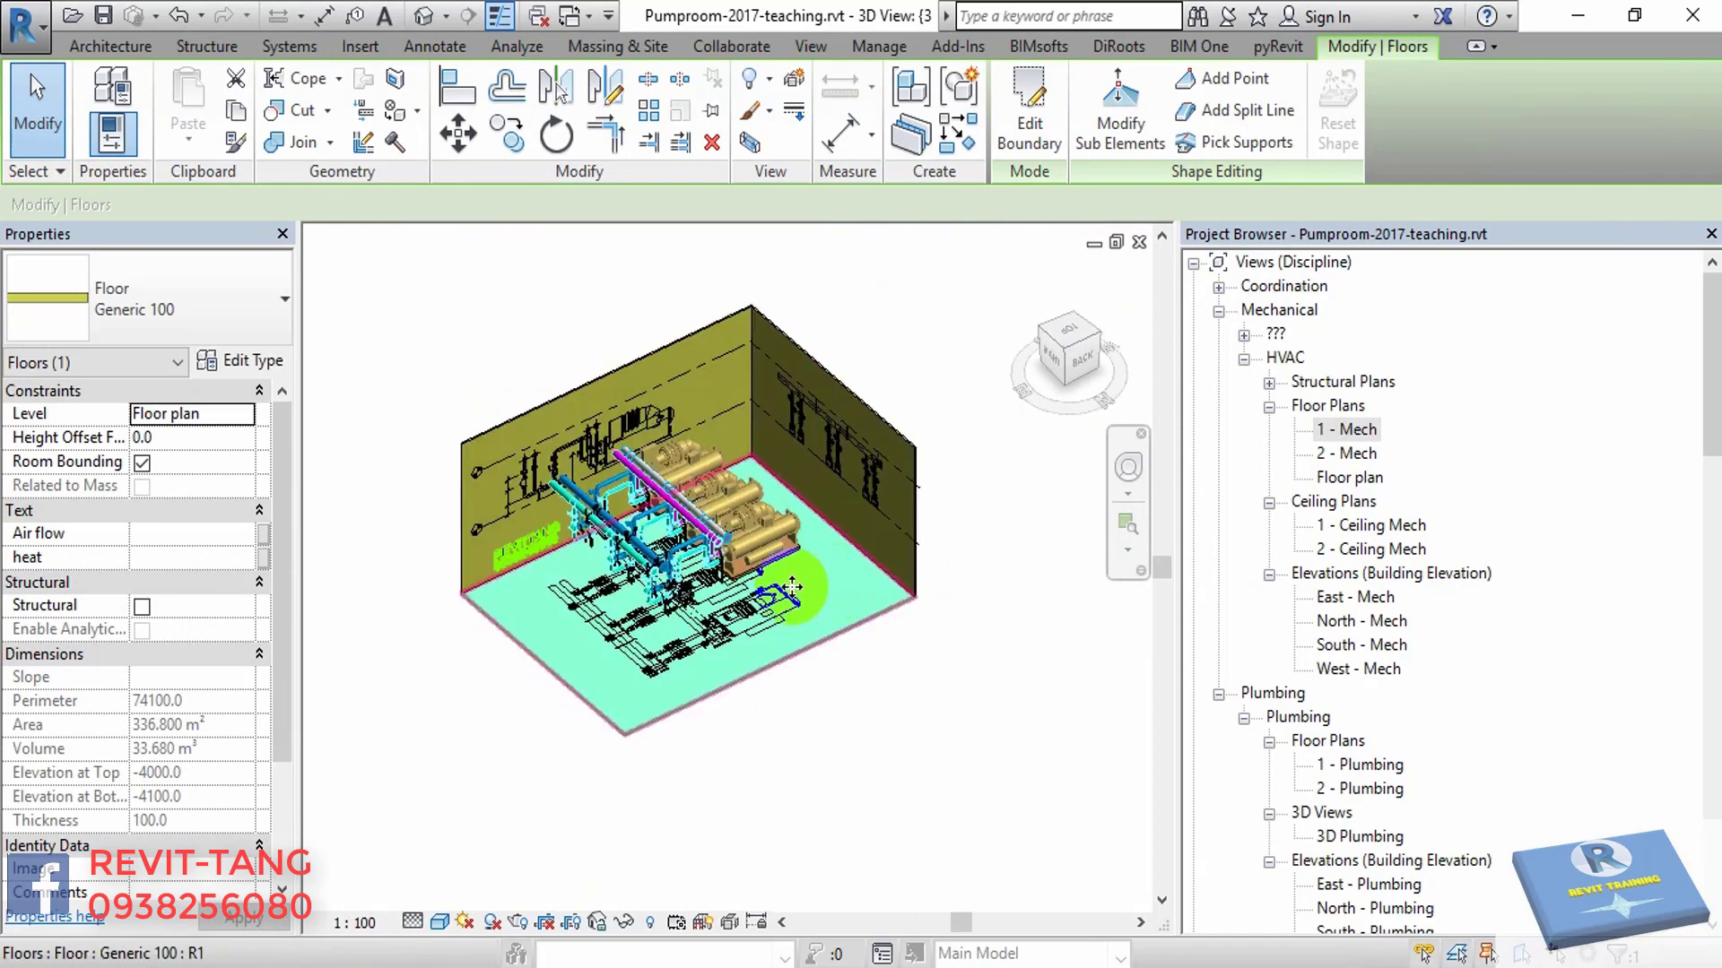
{"action": "scroll", "coordinate": [791, 587], "scroll_direction": "up", "scroll_amount": 2}
{"action": "middle_click_drag", "start_coordinate": [815, 597], "coordinate": [870, 641]}
{"action": "scroll", "coordinate": [1472, 756], "scroll_direction": "down", "scroll_amount": 2}
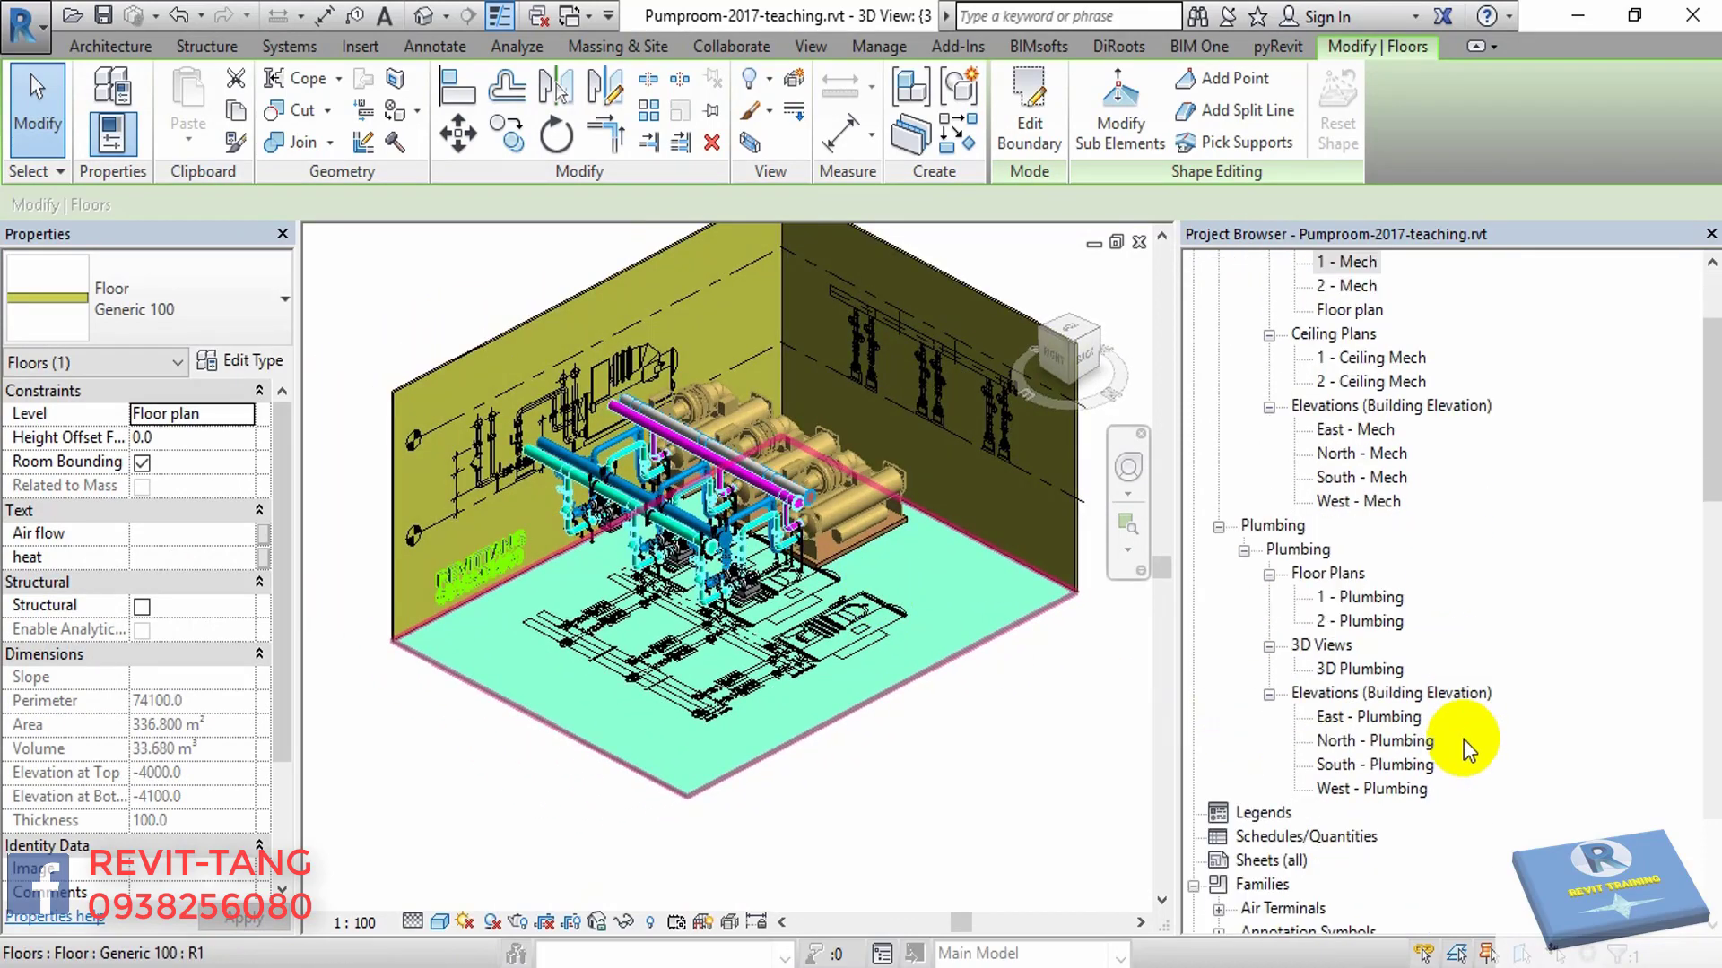
{"action": "scroll", "coordinate": [1306, 807], "scroll_direction": "down", "scroll_amount": 2}
{"action": "scroll", "coordinate": [1268, 807], "scroll_direction": "down", "scroll_amount": 2}
{"action": "scroll", "coordinate": [1264, 615], "scroll_direction": "down", "scroll_amount": 1}
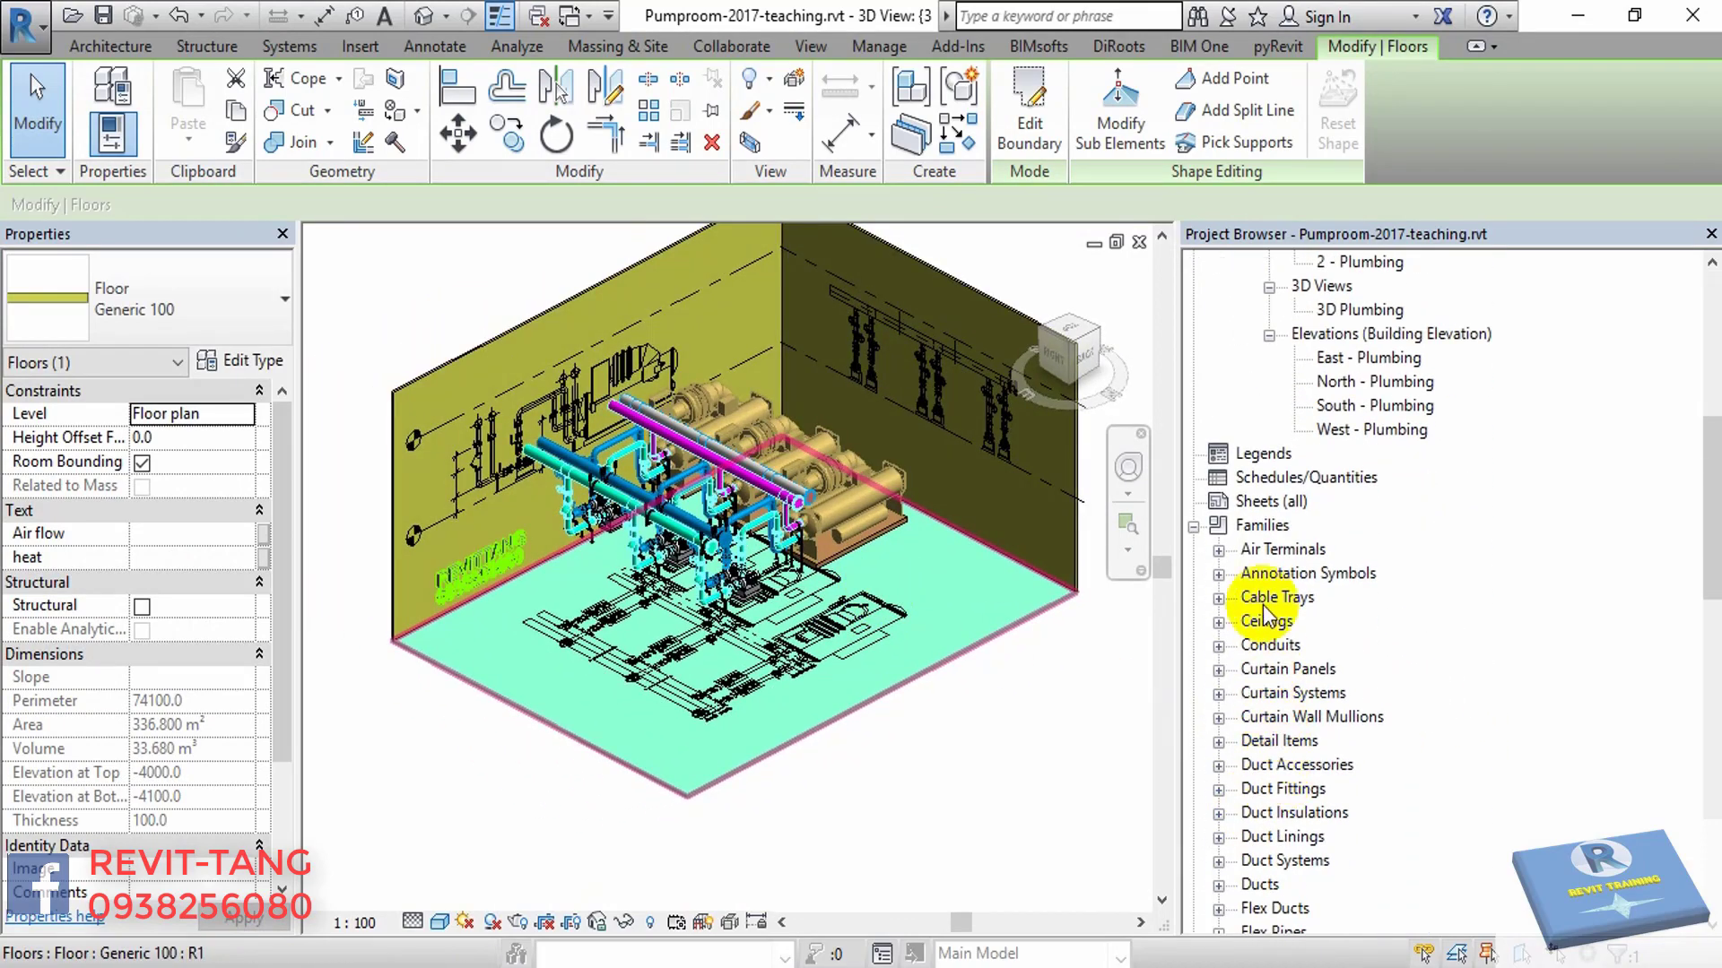
- Add sheet A101 from Sheets (all) using the A1 metric title block
{"action": "right_click", "coordinate": [1270, 501]}
{"action": "left_click", "coordinate": [1305, 525]}
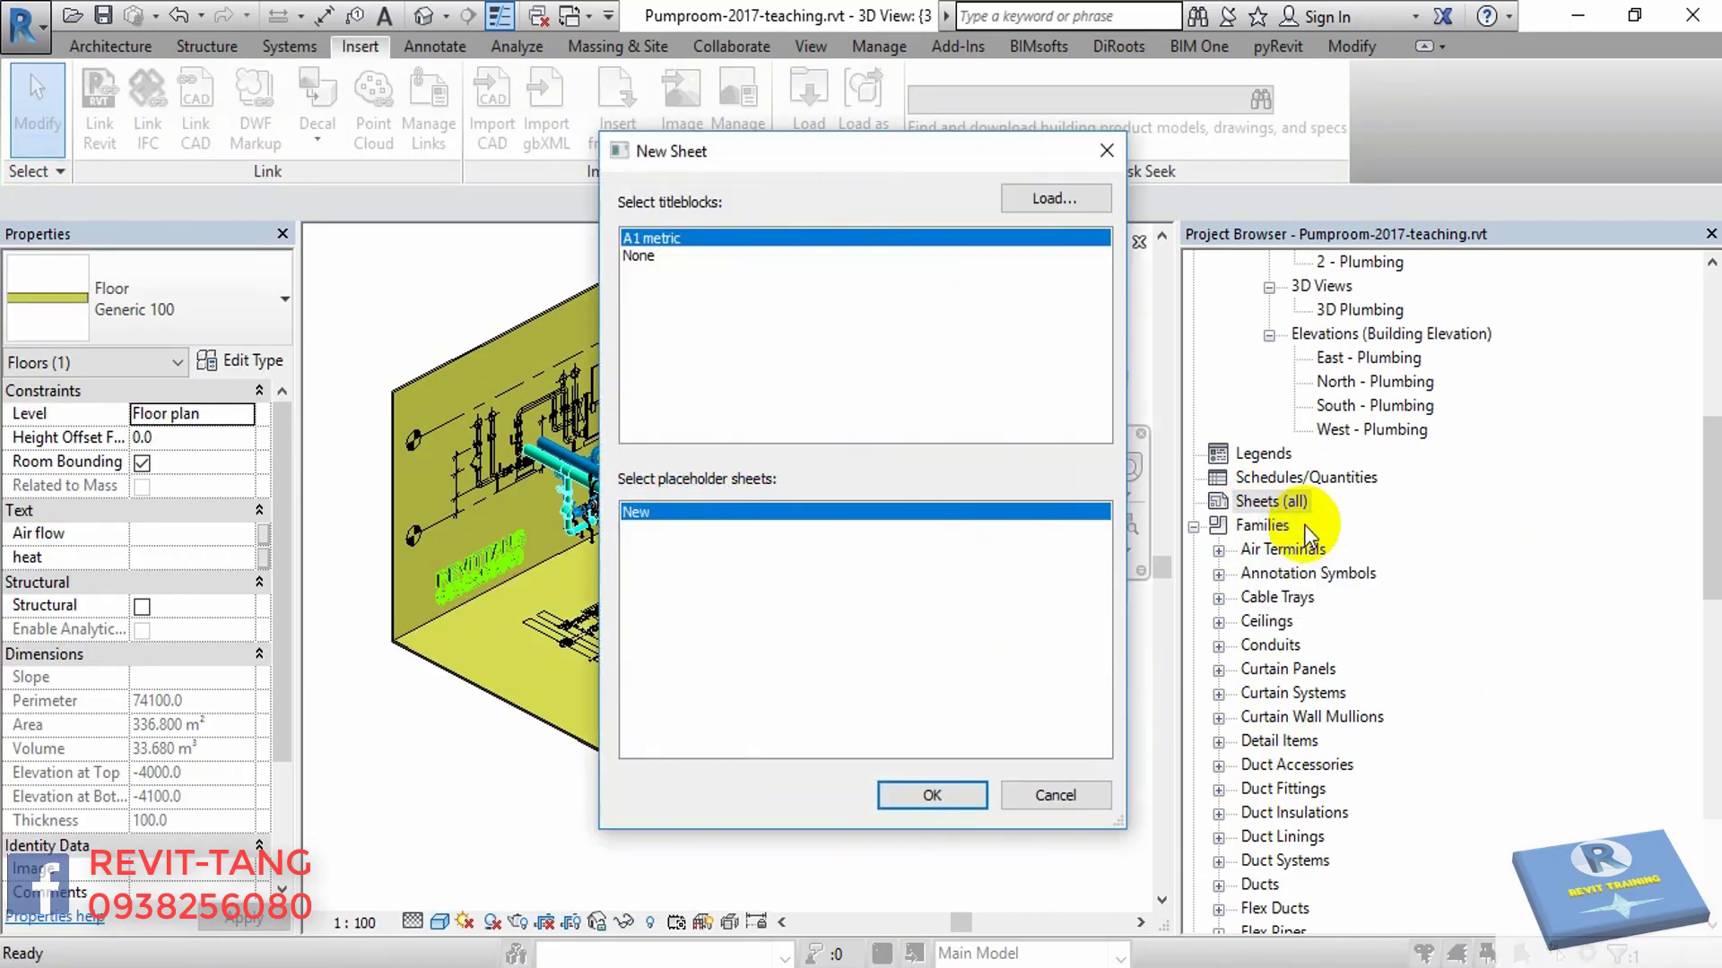
{"action": "key", "text": "Escape"}
{"action": "right_click", "coordinate": [1273, 502]}
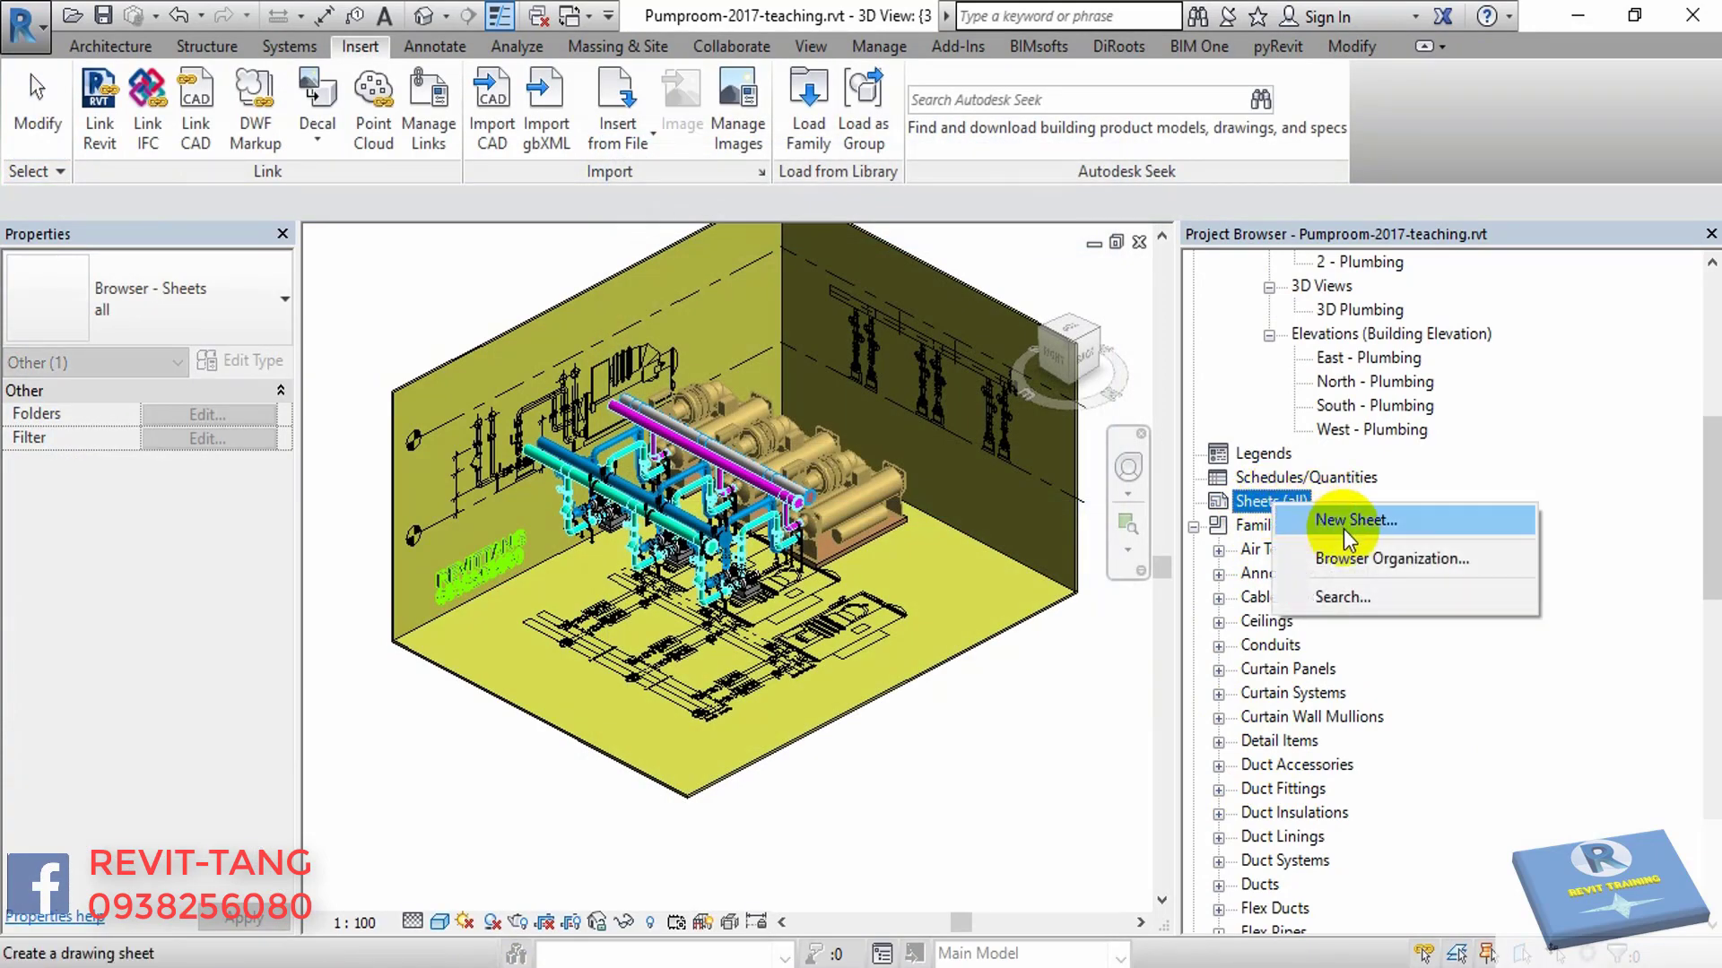
{"action": "left_click", "coordinate": [1345, 524]}
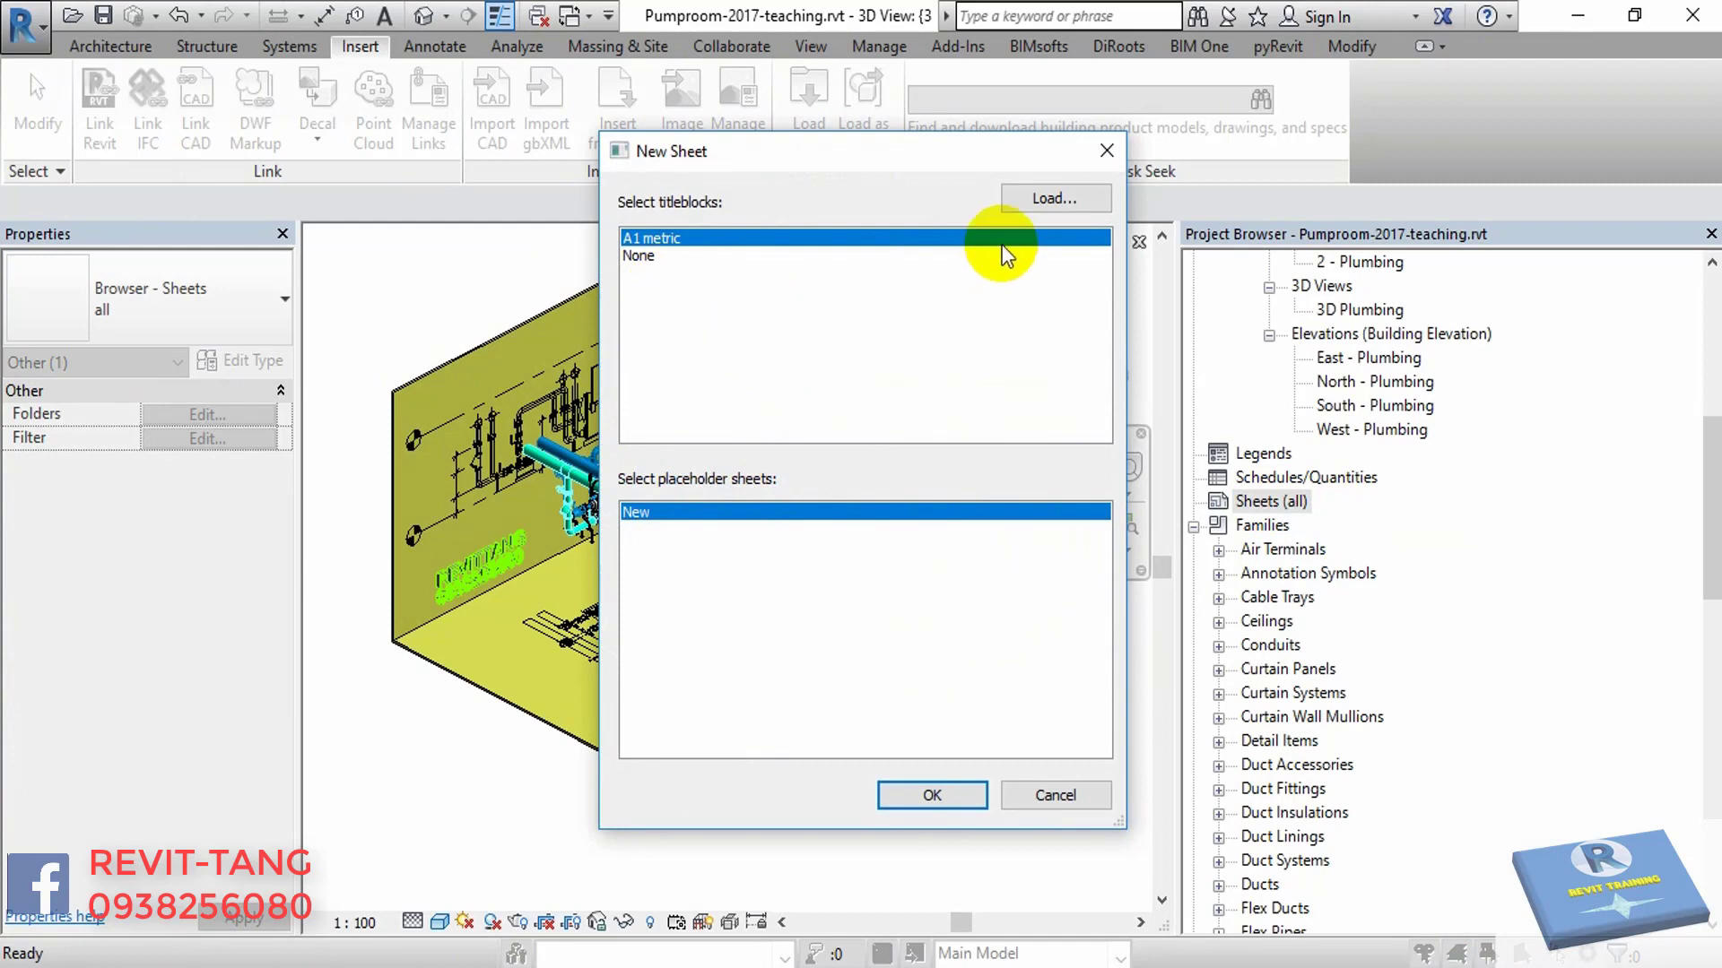
{"action": "left_click", "coordinate": [932, 795]}
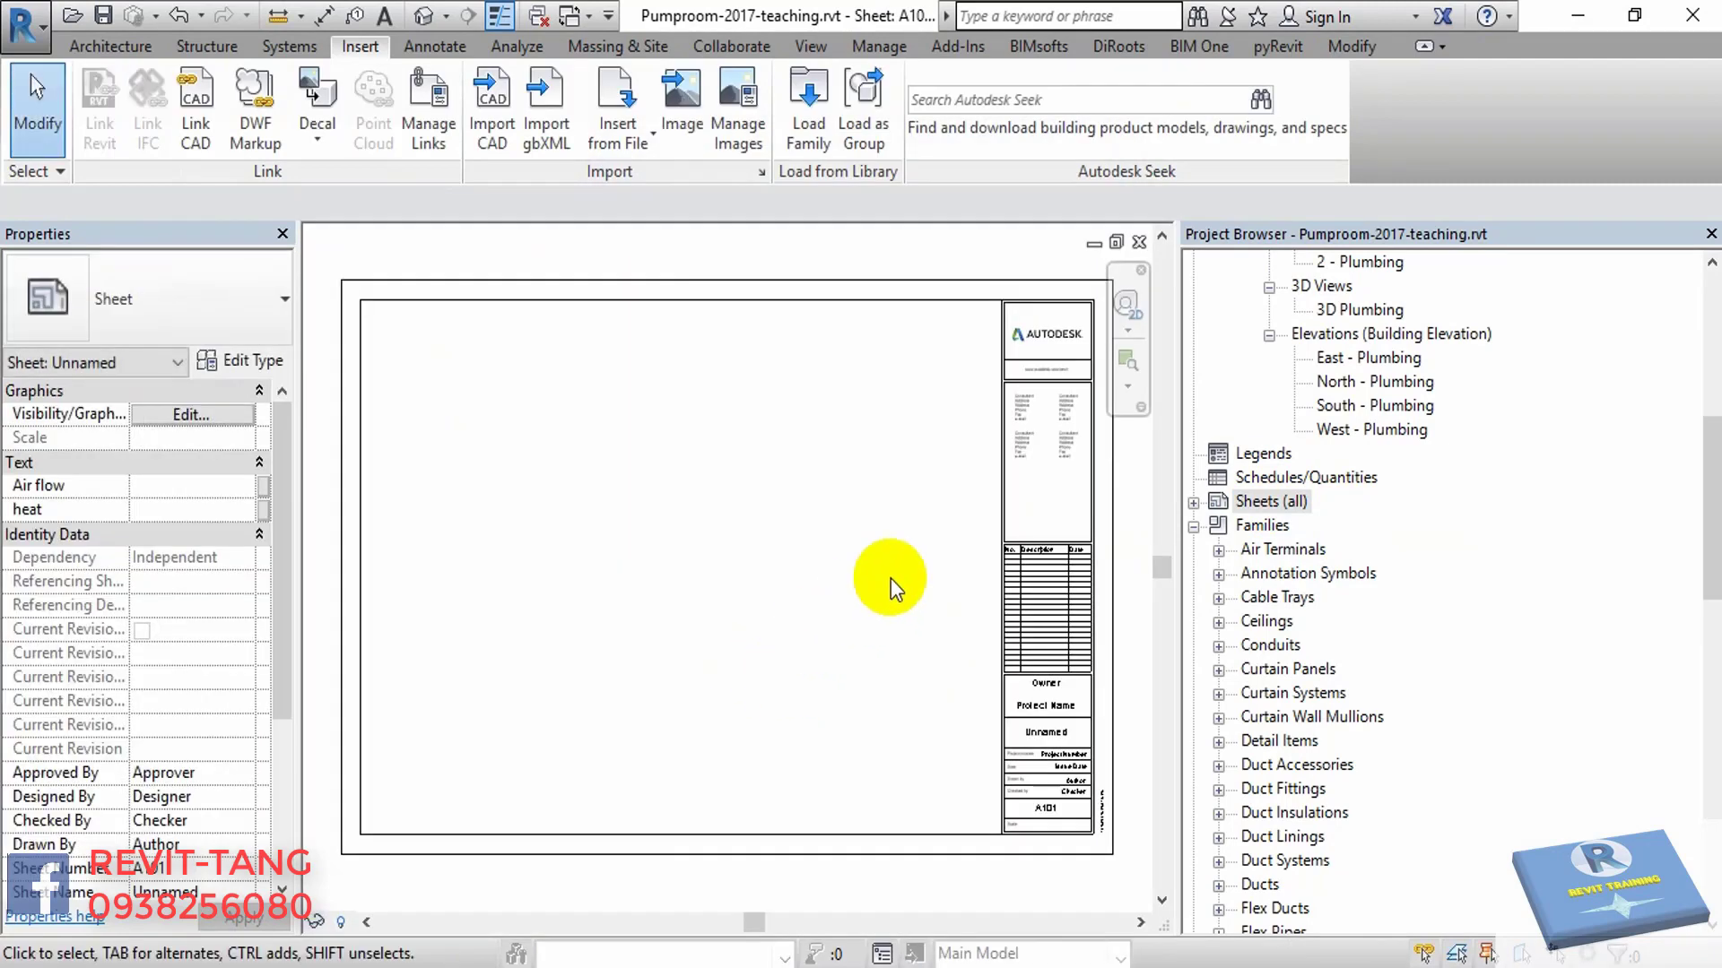
{"action": "scroll", "coordinate": [1398, 389], "scroll_direction": "up", "scroll_amount": 2}
{"action": "scroll", "coordinate": [1399, 389], "scroll_direction": "up", "scroll_amount": 4}
{"action": "scroll", "coordinate": [1363, 385], "scroll_direction": "up", "scroll_amount": 1}
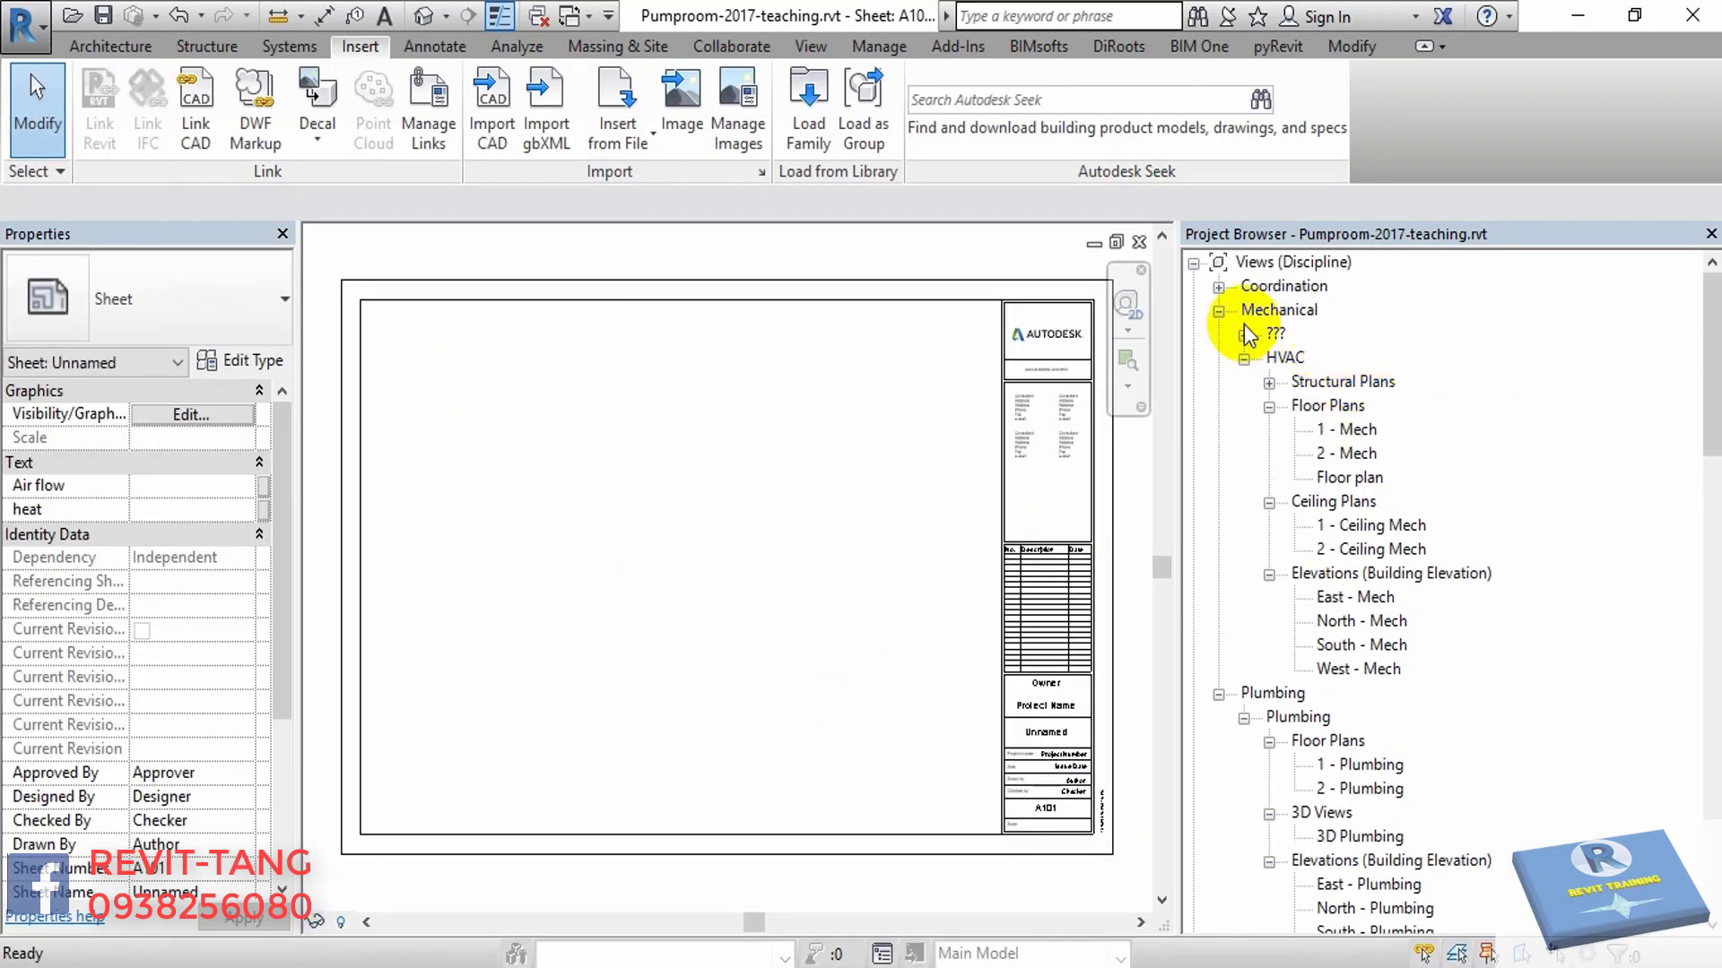
- Expand Coordination > HVAC > 3D Views and open the {3D} view
{"action": "left_click", "coordinate": [1219, 287]}
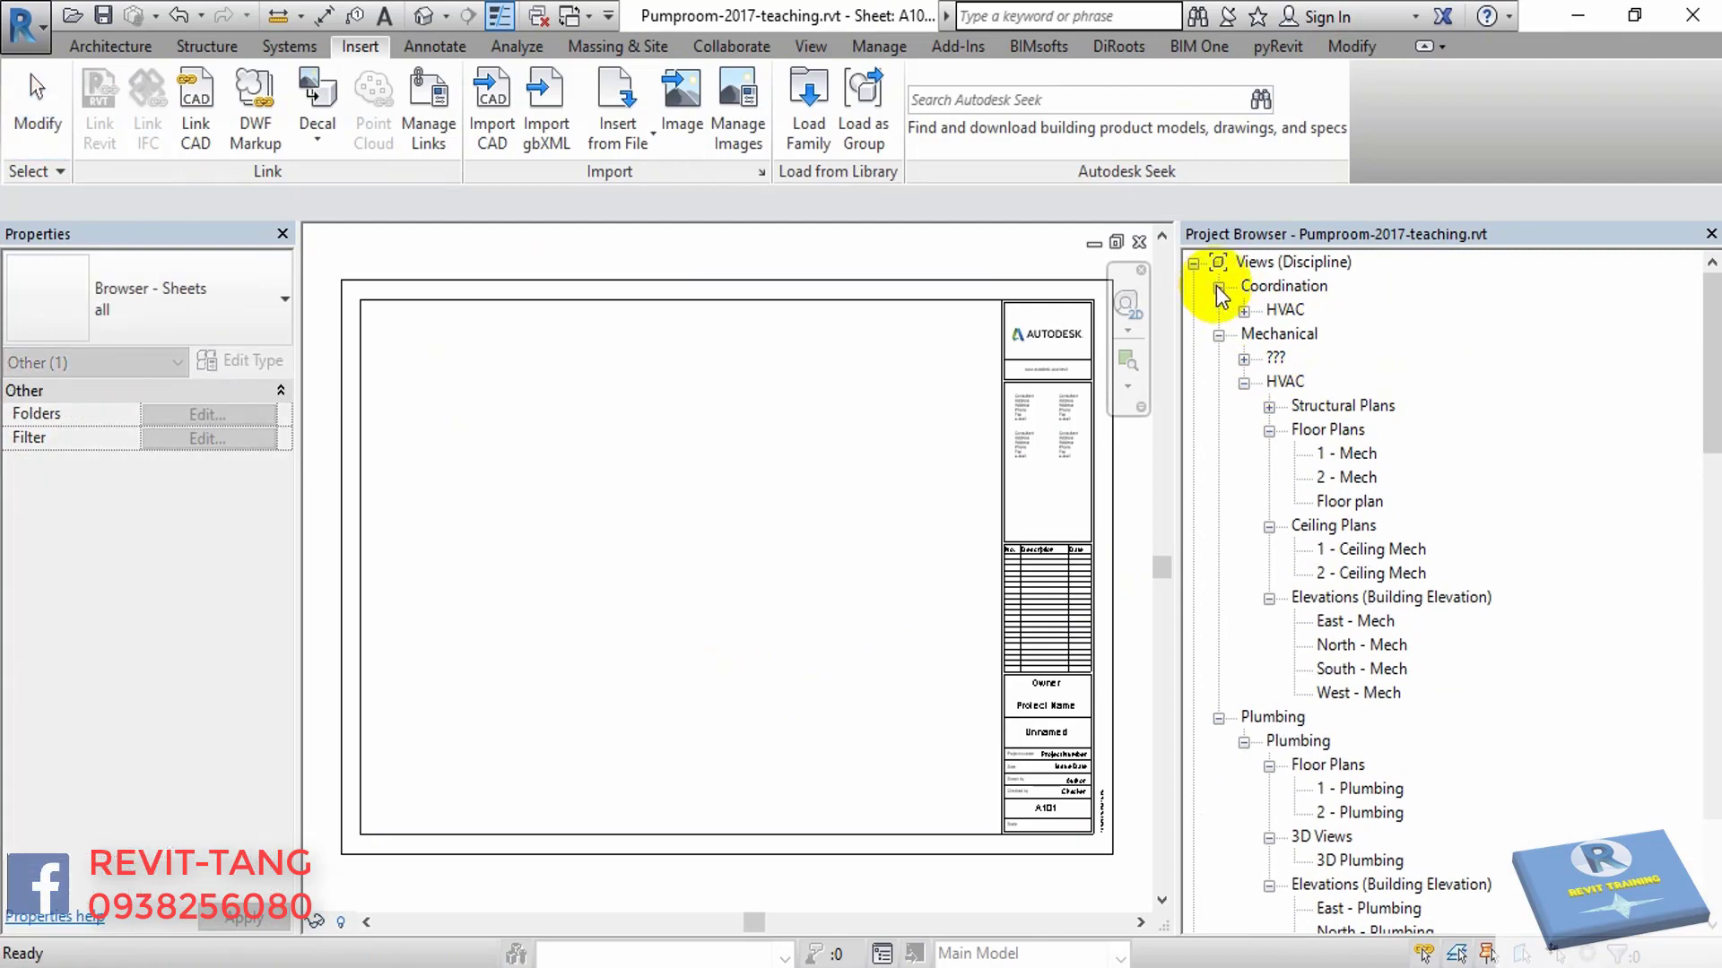
{"action": "left_click", "coordinate": [1244, 311]}
{"action": "left_click", "coordinate": [1269, 335]}
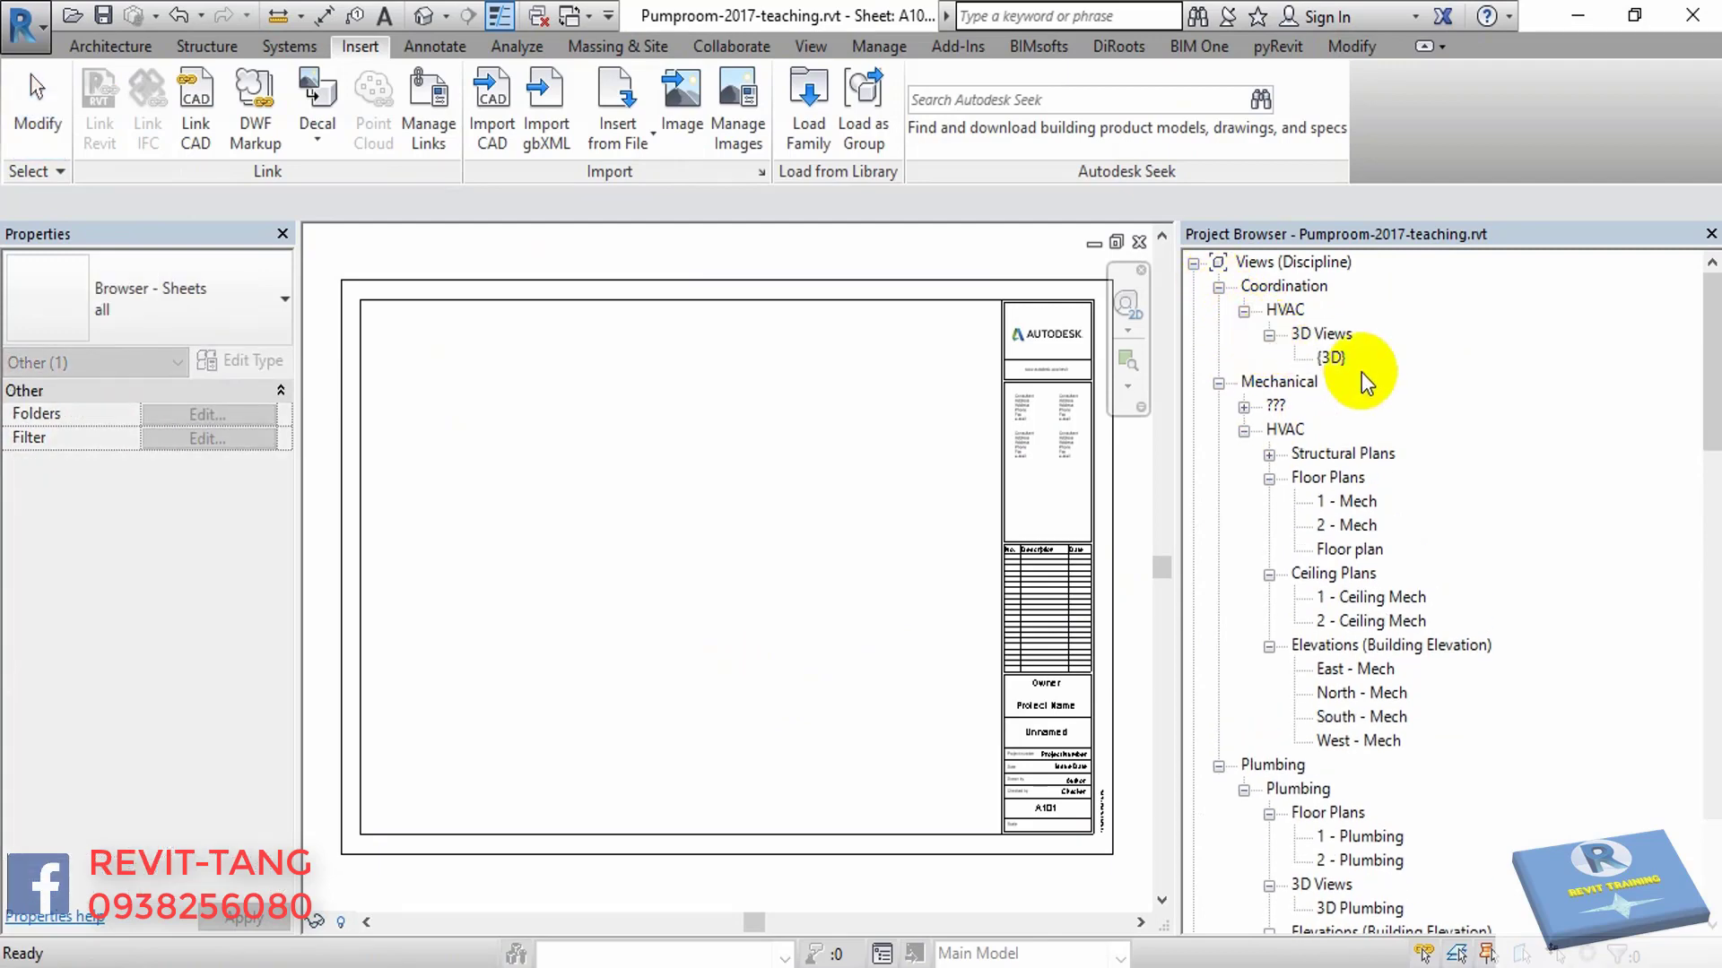
{"action": "left_click", "coordinate": [1334, 360]}
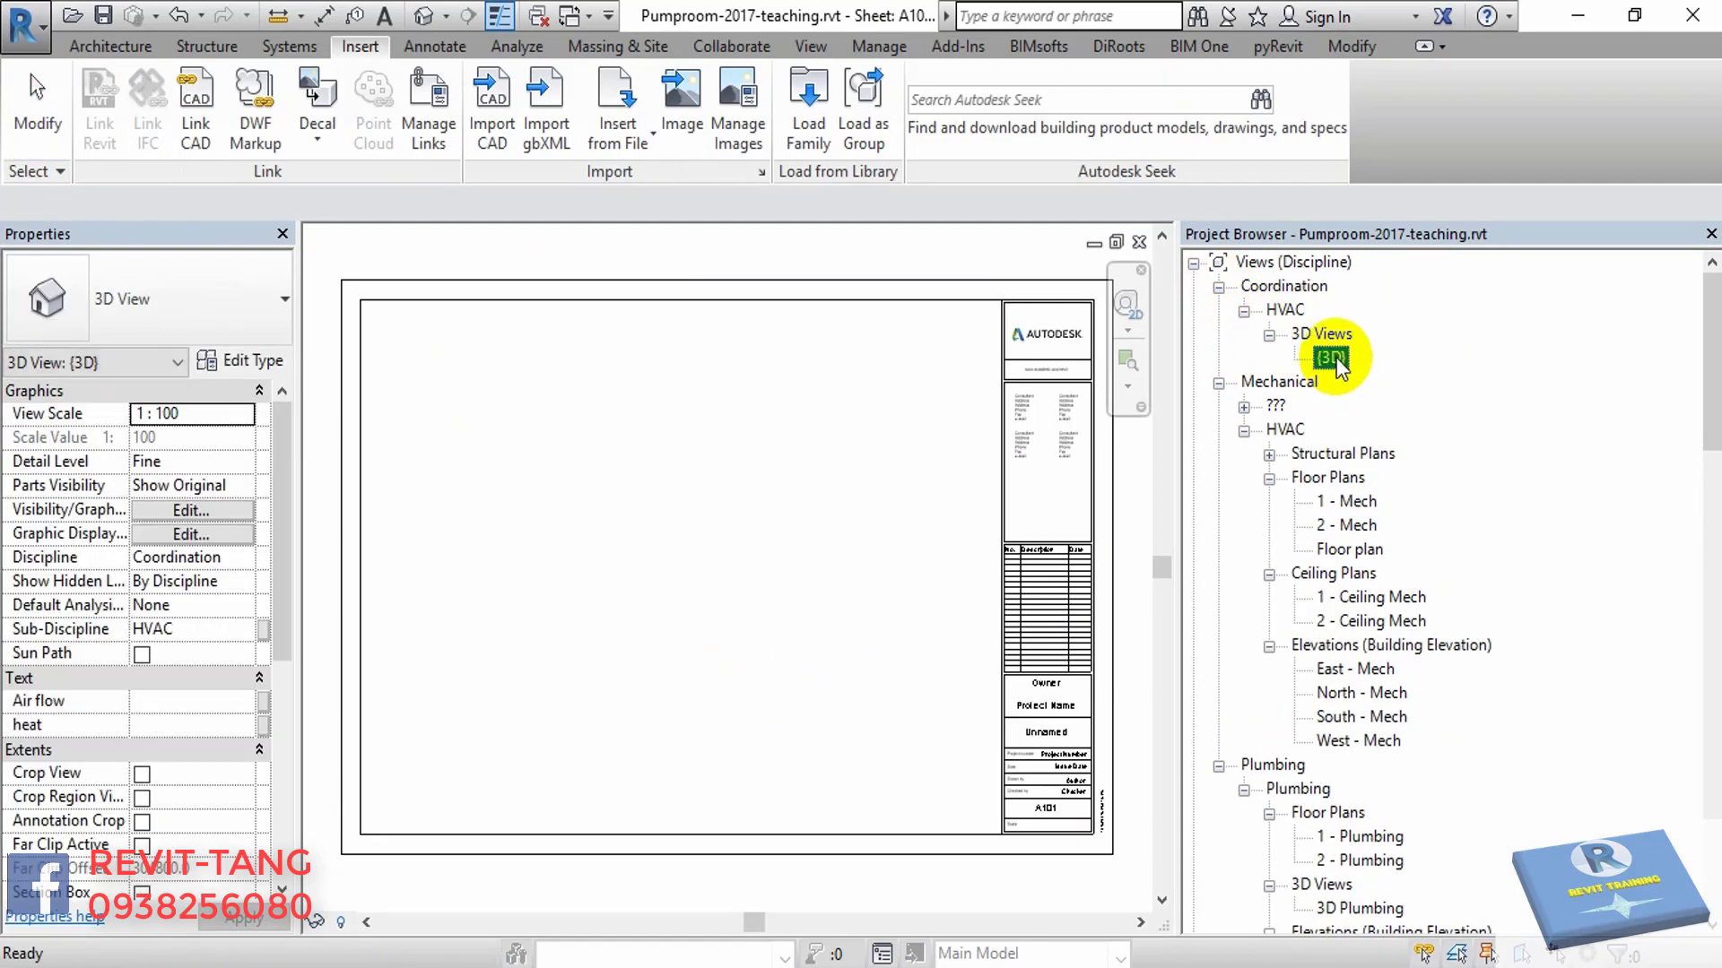
{"action": "left_click", "coordinate": [1336, 358]}
{"action": "key", "text": "Escape"}
{"action": "double_click", "coordinate": [1336, 358]}
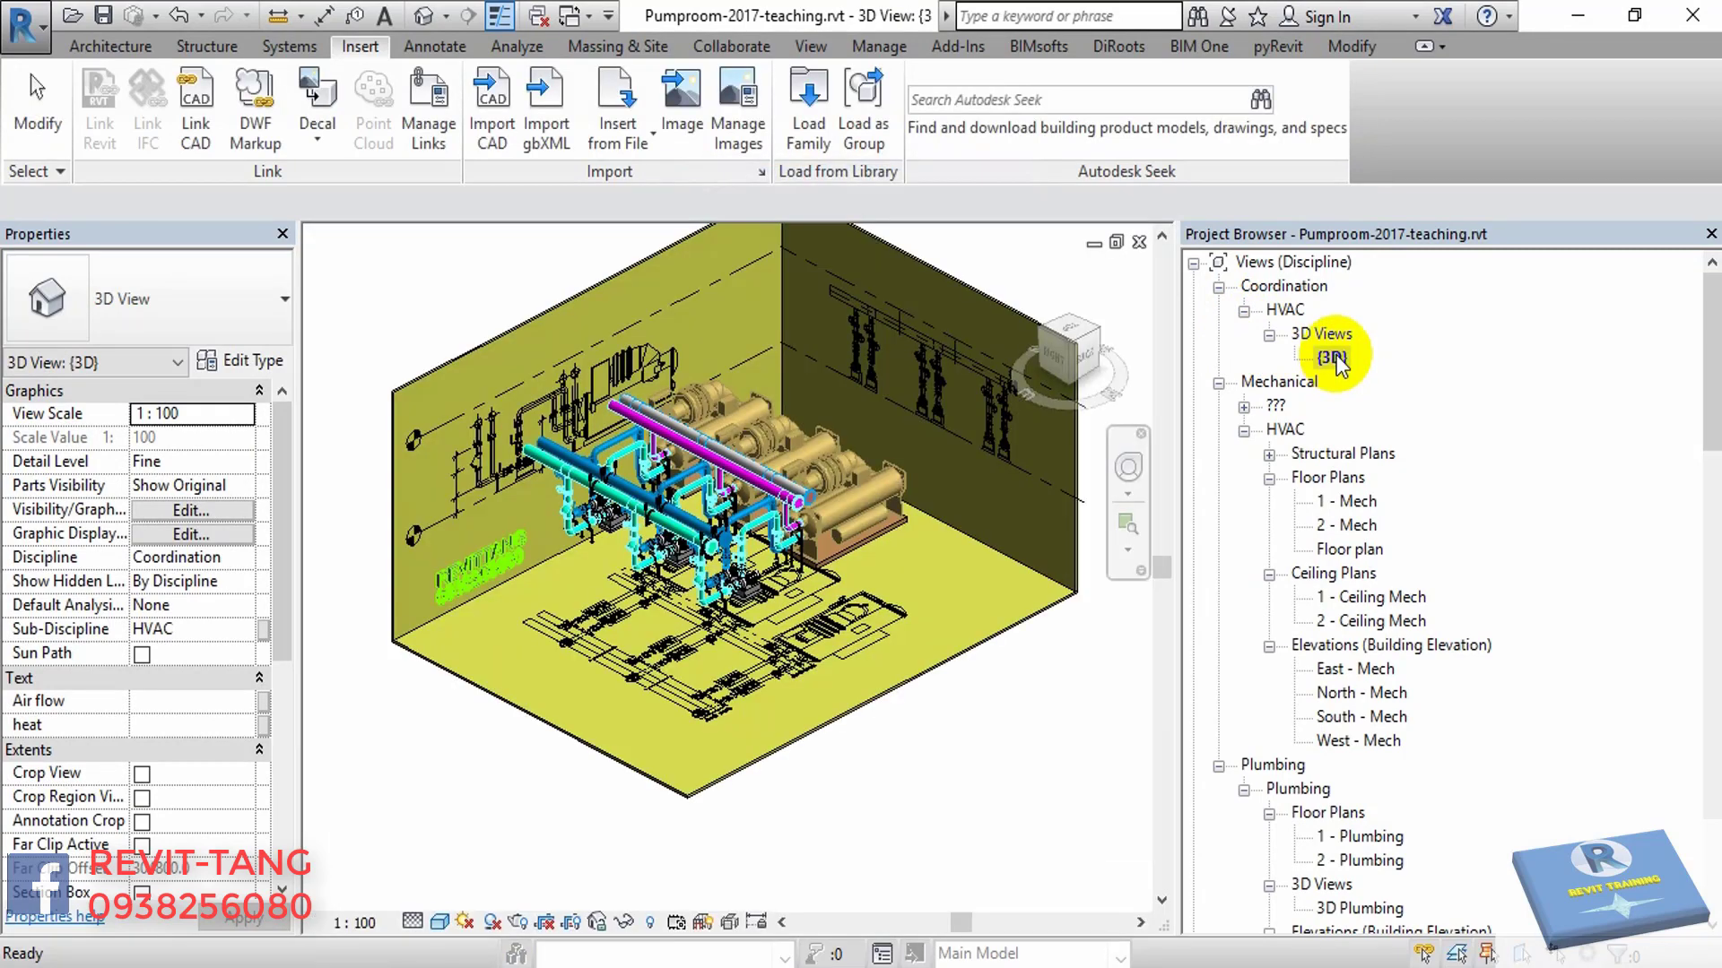
- Rename the {3D} view to 'CHILLED WATER PUMP ROOM ISOMETRIC - ALL IN ONE'
{"action": "left_click", "coordinate": [1334, 358]}
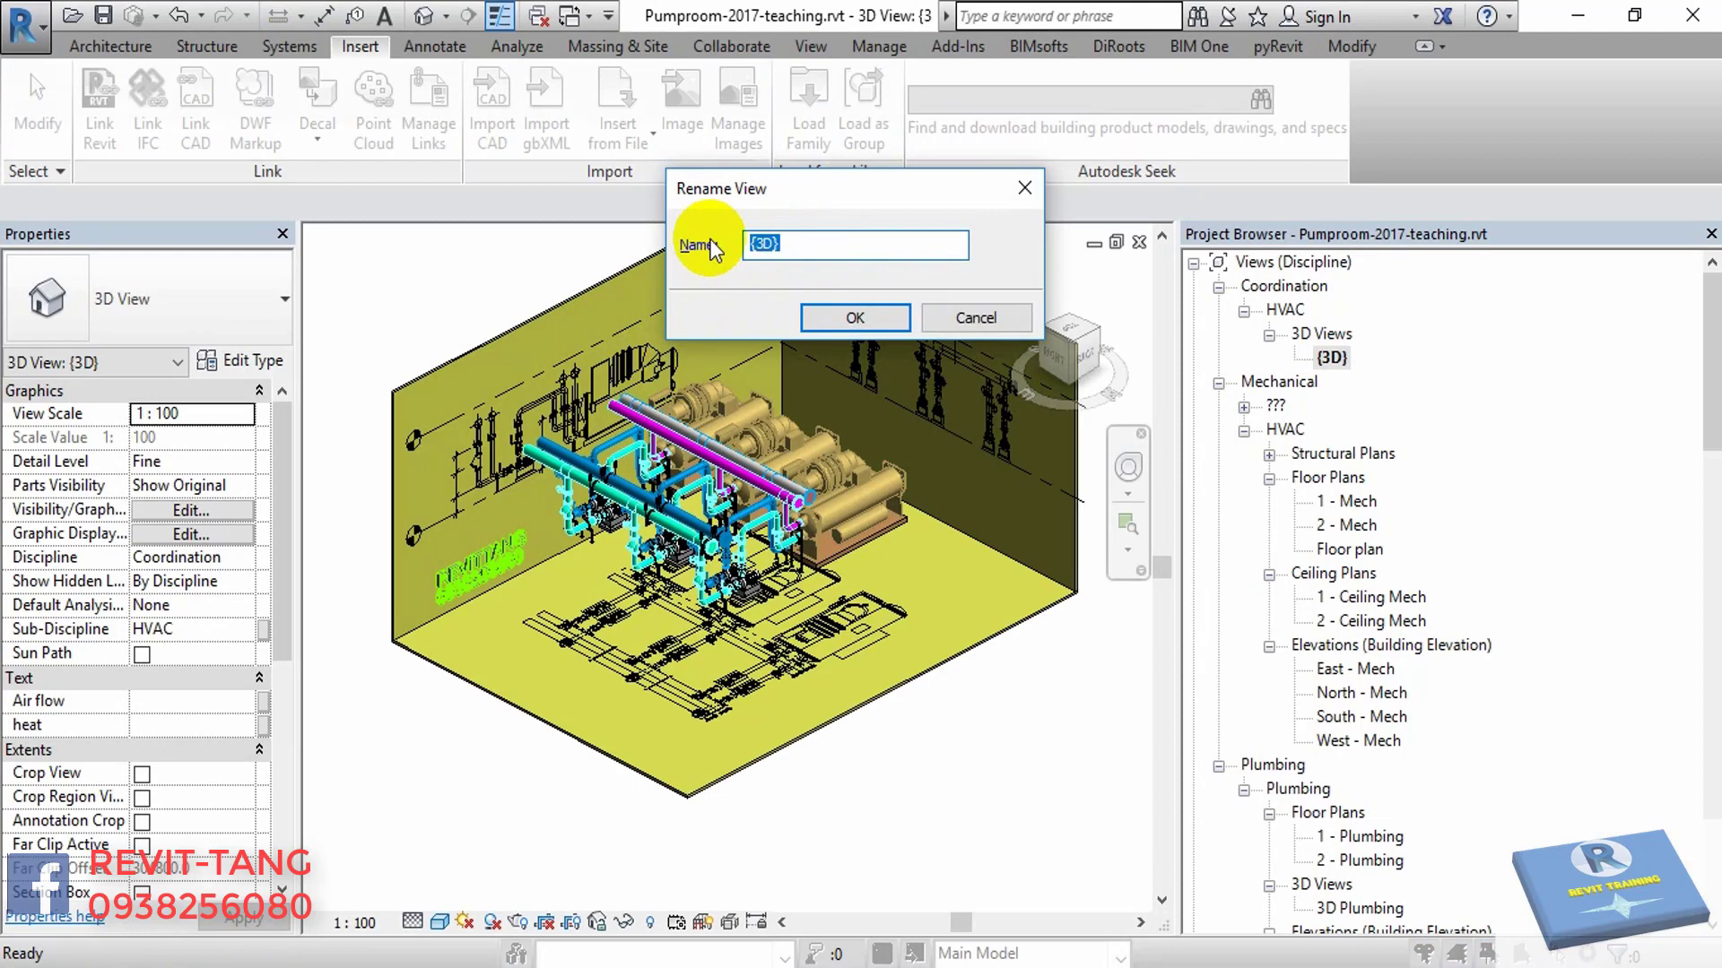
{"action": "key", "text": "BackSpace"}
{"action": "key", "text": "BackSpace"}
{"action": "type", "text": "ILLED WATER PUMP ROOM ISOM"}
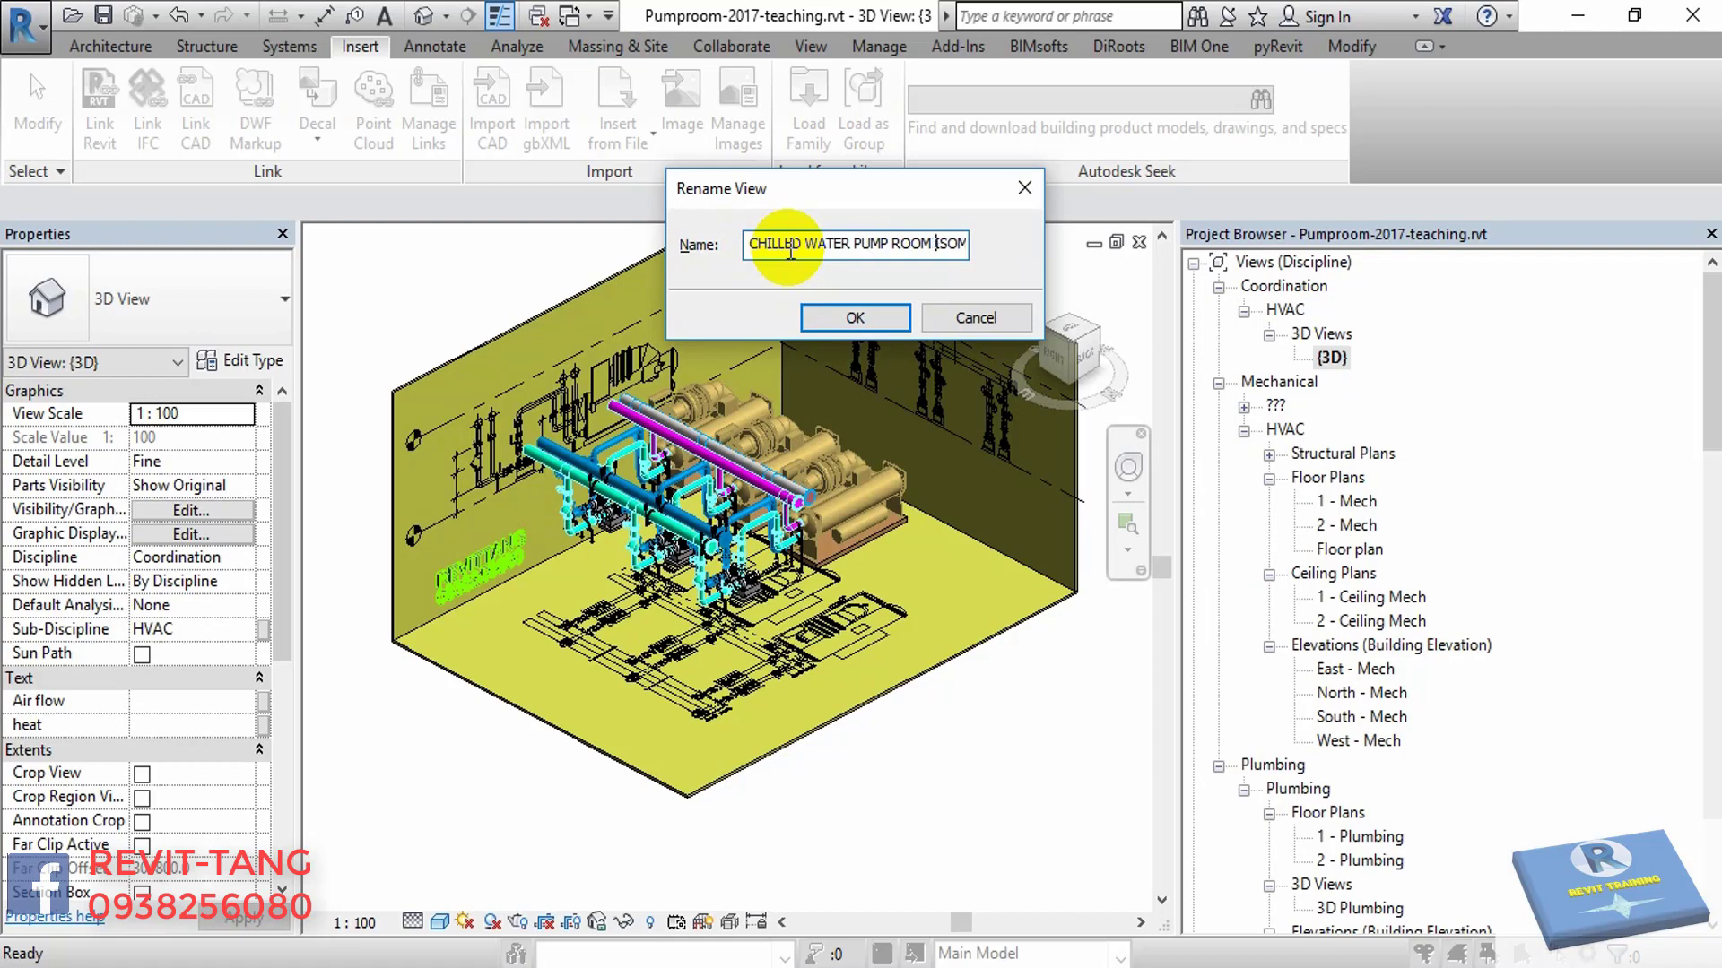
{"action": "left_click_drag", "start_coordinate": [937, 243], "coordinate": [980, 314]}
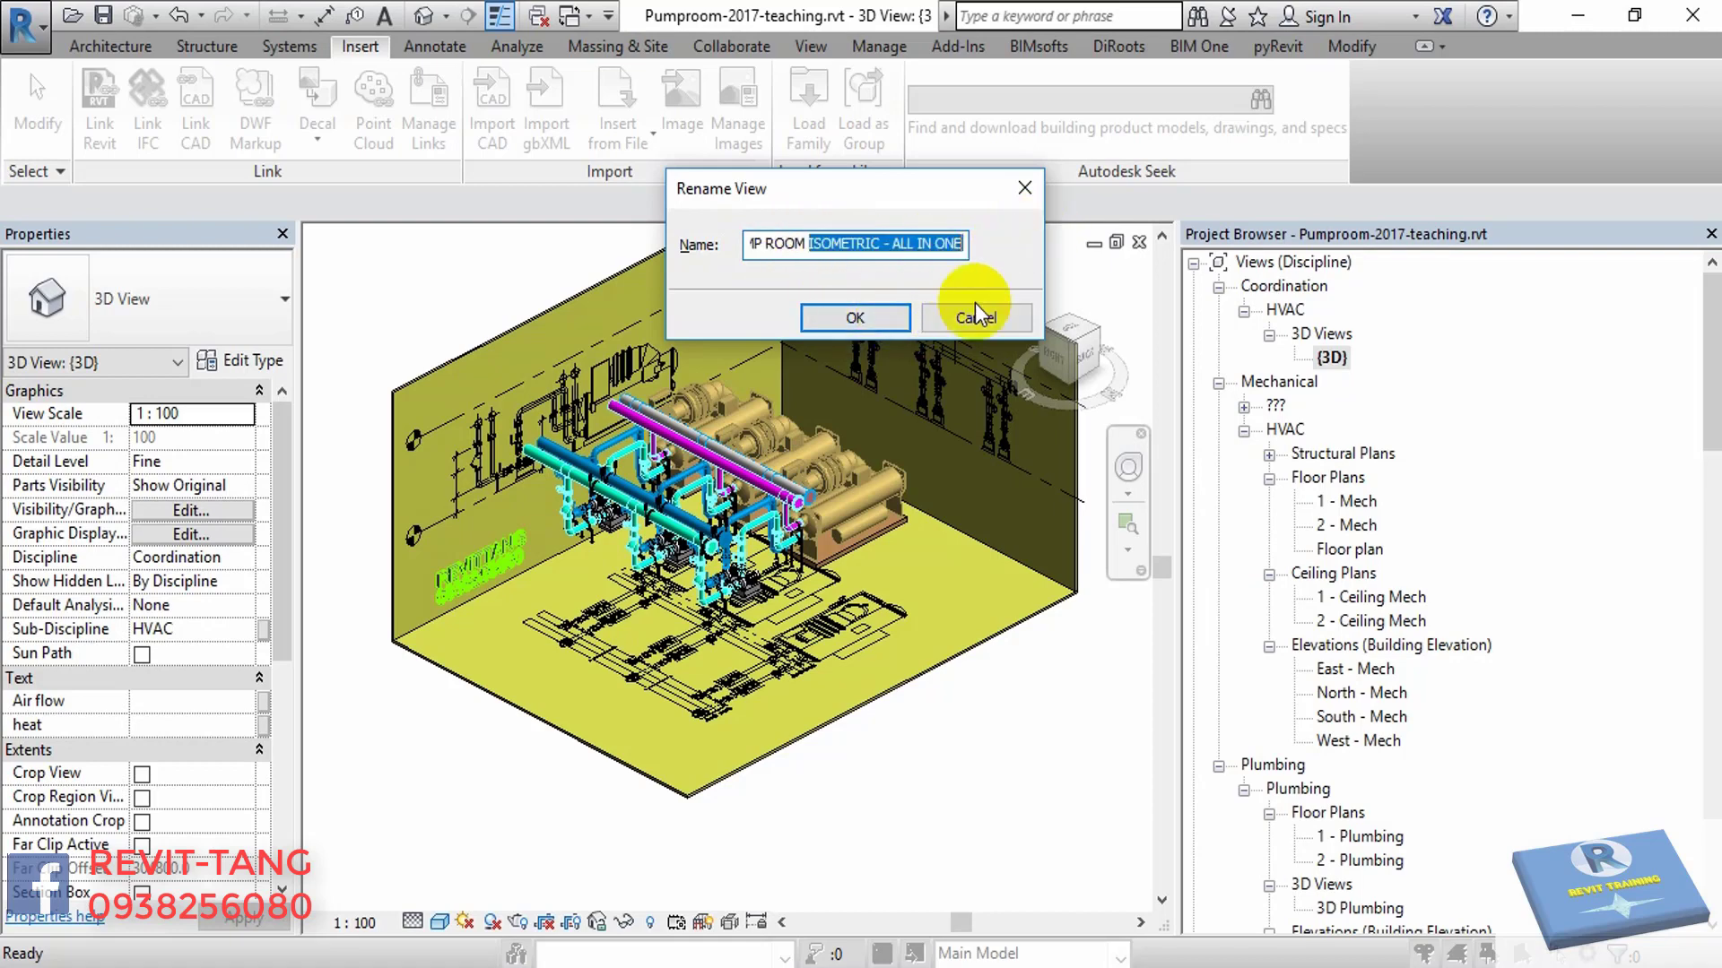
{"action": "left_click", "coordinate": [863, 312]}
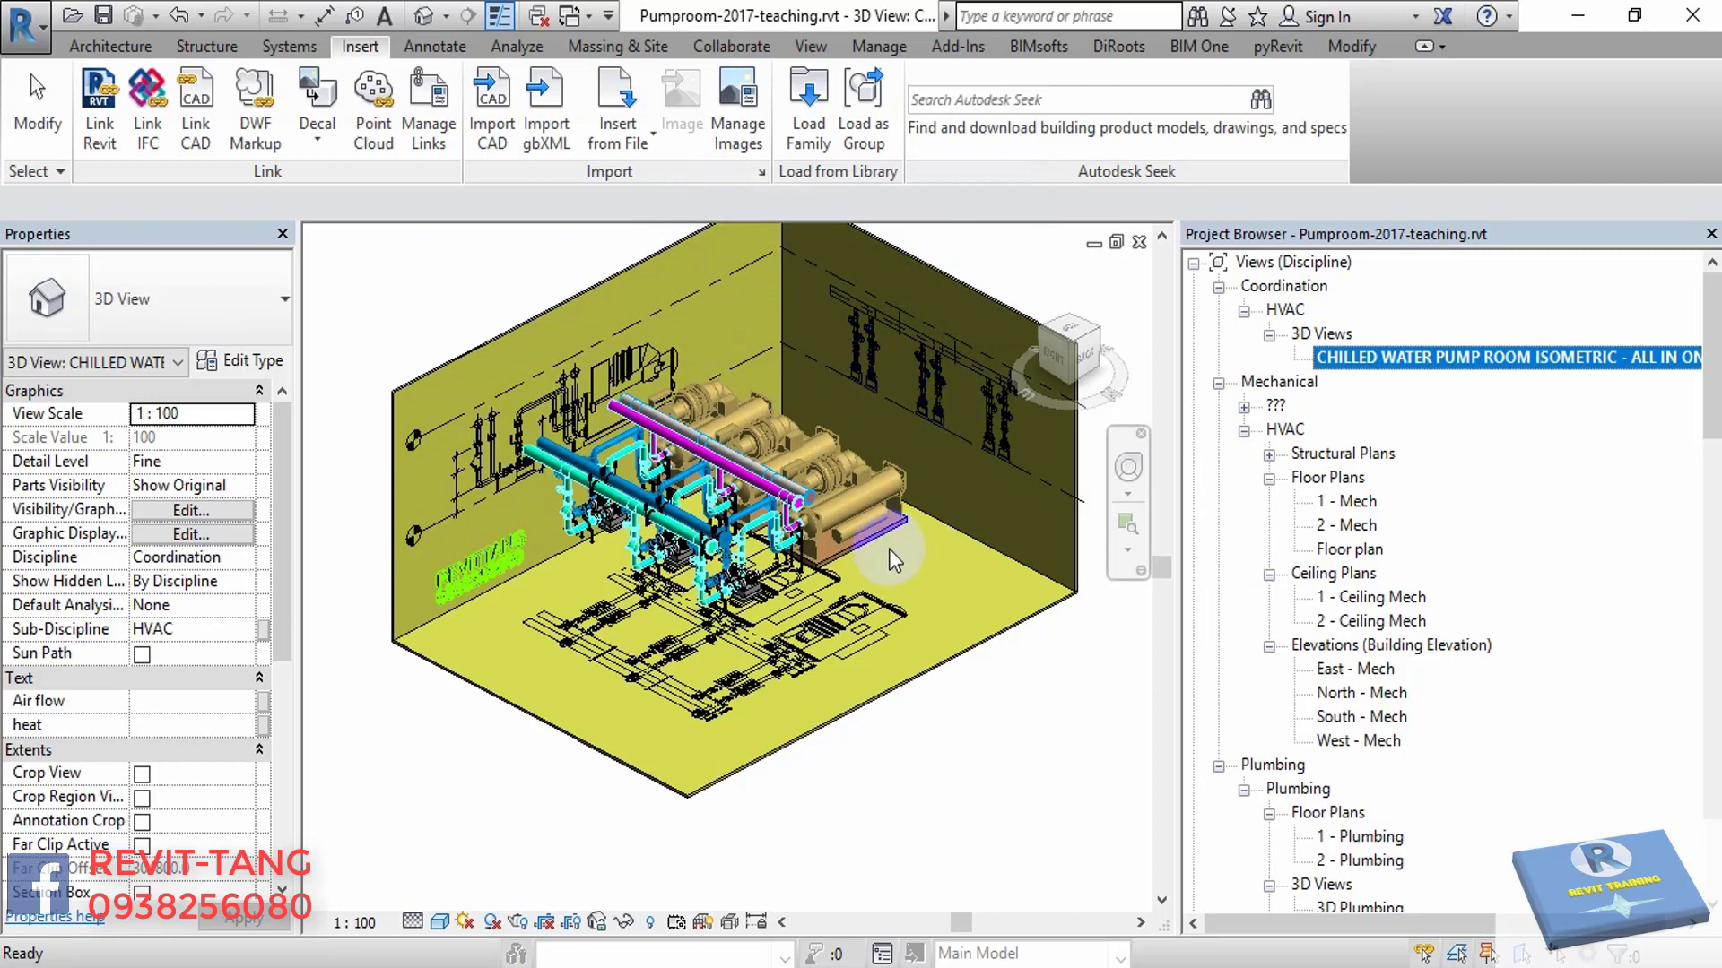
- Place the renamed isometric 3D view as a viewport on sheet A101
{"action": "scroll", "coordinate": [1392, 662], "scroll_direction": "down", "scroll_amount": 1}
{"action": "double_click", "coordinate": [1355, 671]}
{"action": "scroll", "coordinate": [1380, 690], "scroll_direction": "down", "scroll_amount": 2}
{"action": "scroll", "coordinate": [1380, 705], "scroll_direction": "down", "scroll_amount": 3}
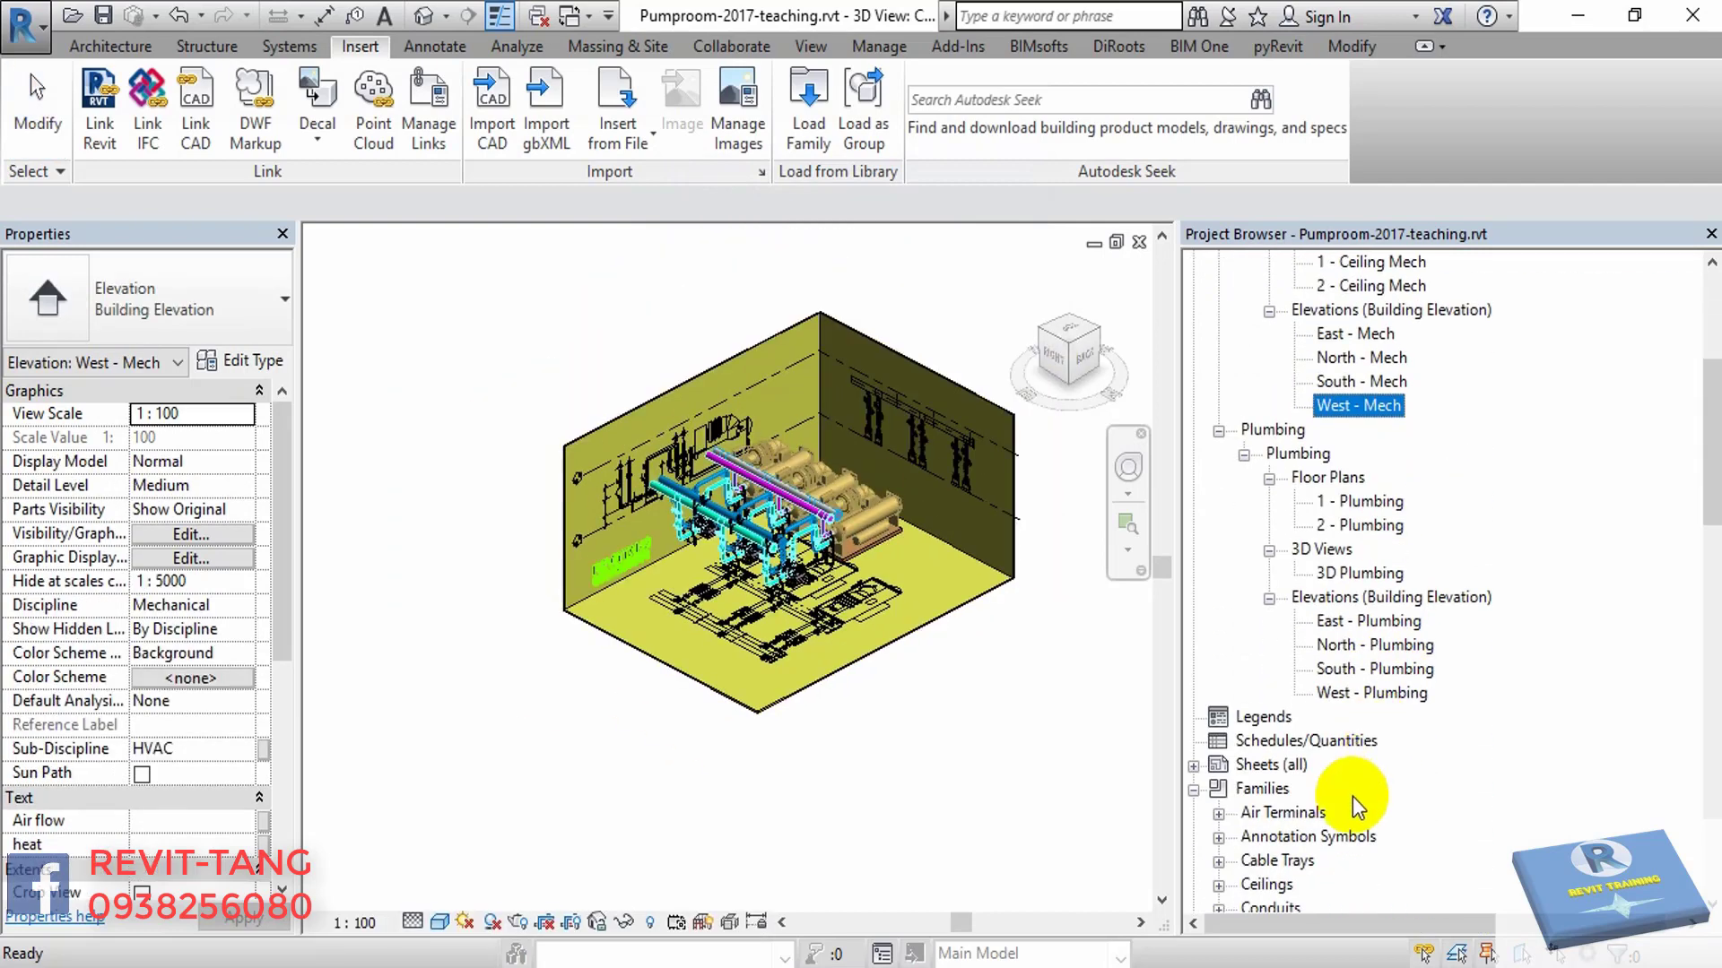
{"action": "scroll", "coordinate": [1353, 796], "scroll_direction": "down", "scroll_amount": 2}
{"action": "scroll", "coordinate": [1339, 761], "scroll_direction": "down", "scroll_amount": 3}
{"action": "scroll", "coordinate": [1336, 699], "scroll_direction": "up", "scroll_amount": 1}
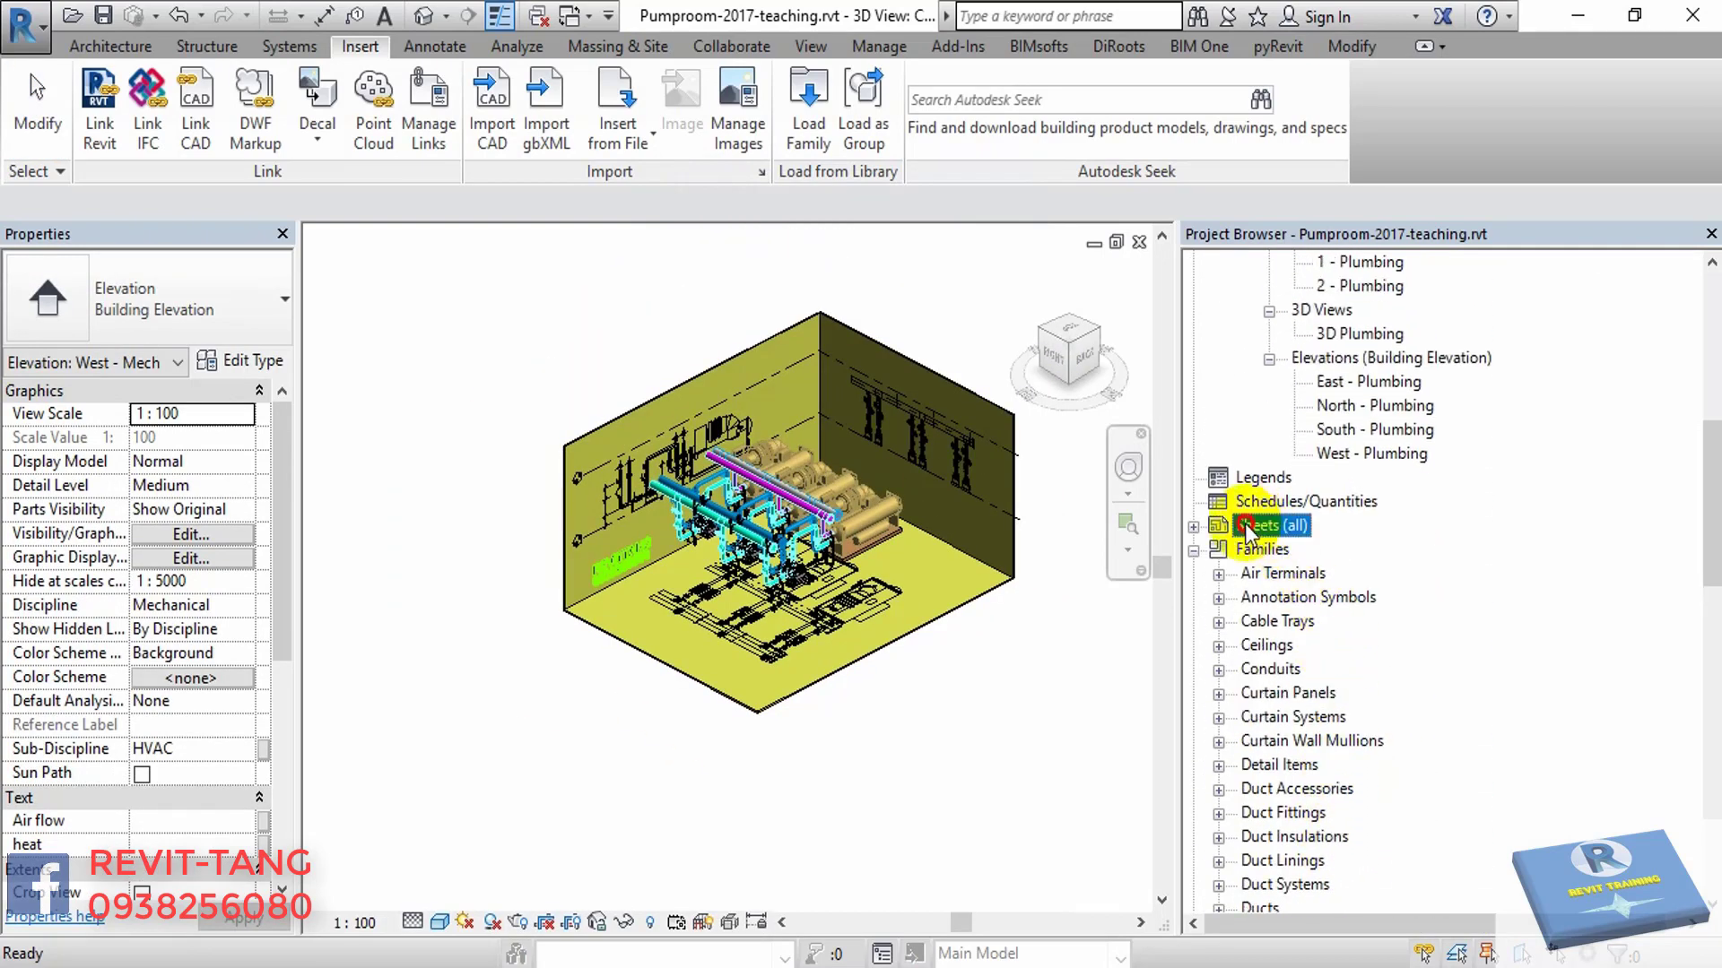
{"action": "double_click", "coordinate": [1246, 529]}
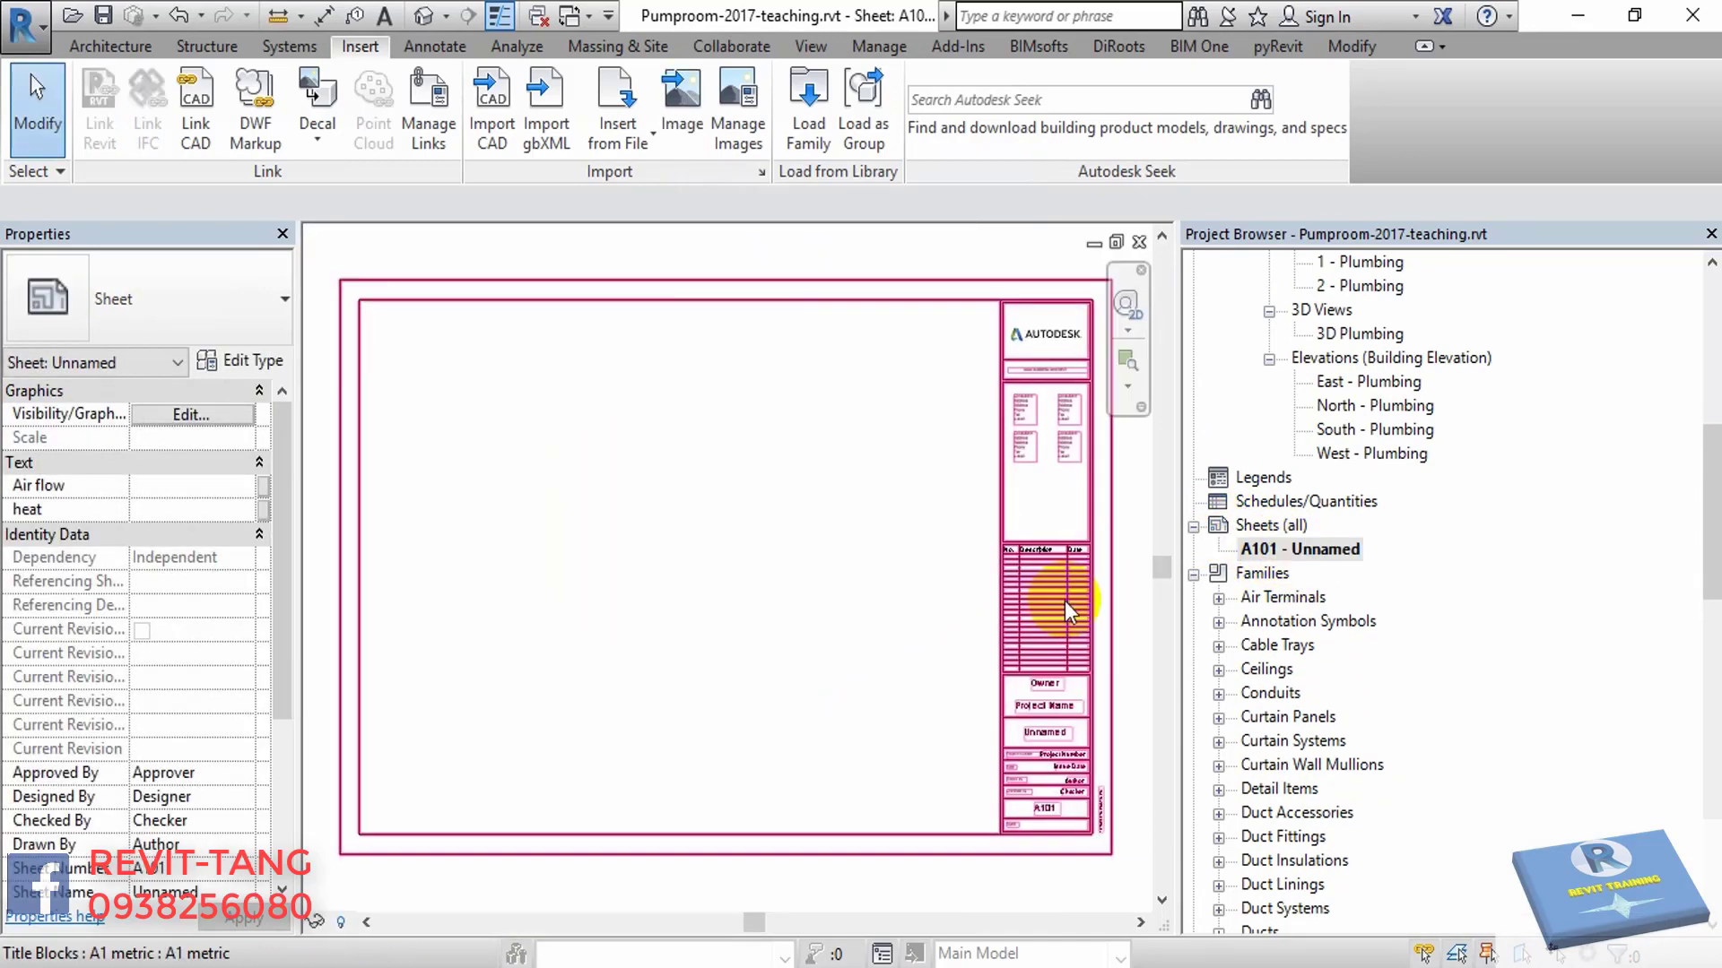
{"action": "scroll", "coordinate": [1422, 378], "scroll_direction": "up", "scroll_amount": 4}
{"action": "scroll", "coordinate": [1483, 438], "scroll_direction": "up", "scroll_amount": 4}
{"action": "scroll", "coordinate": [1375, 380], "scroll_direction": "up", "scroll_amount": 1}
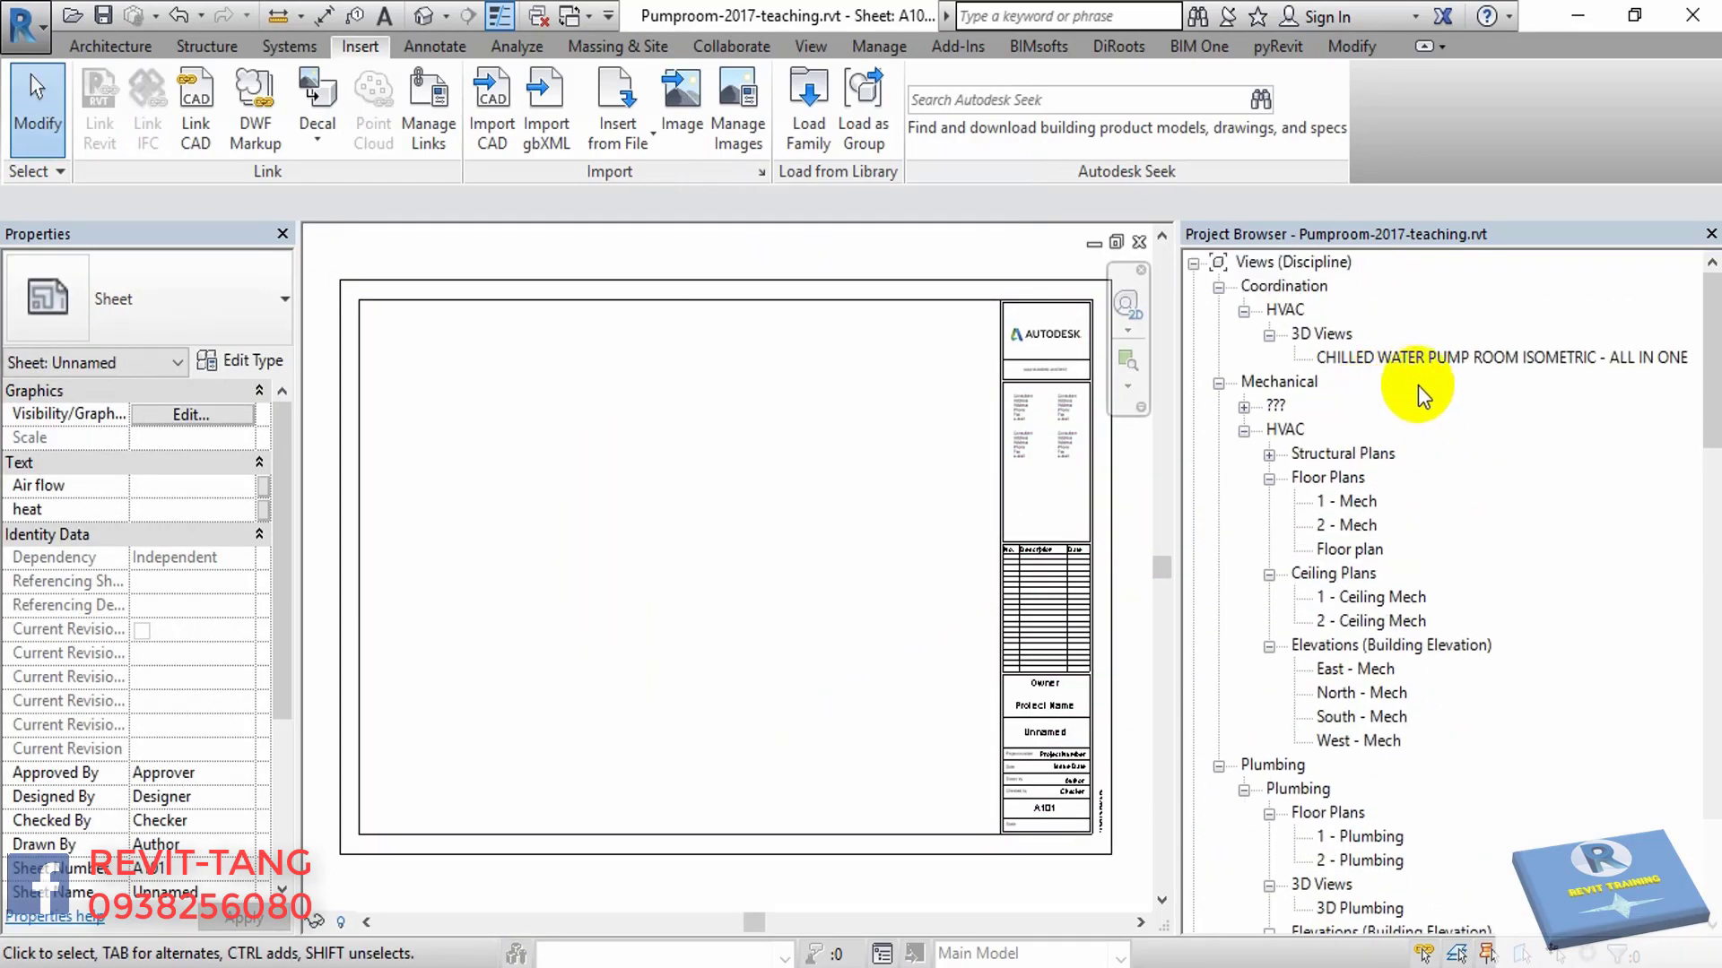
{"action": "left_click_drag", "start_coordinate": [1421, 359], "coordinate": [709, 511]}
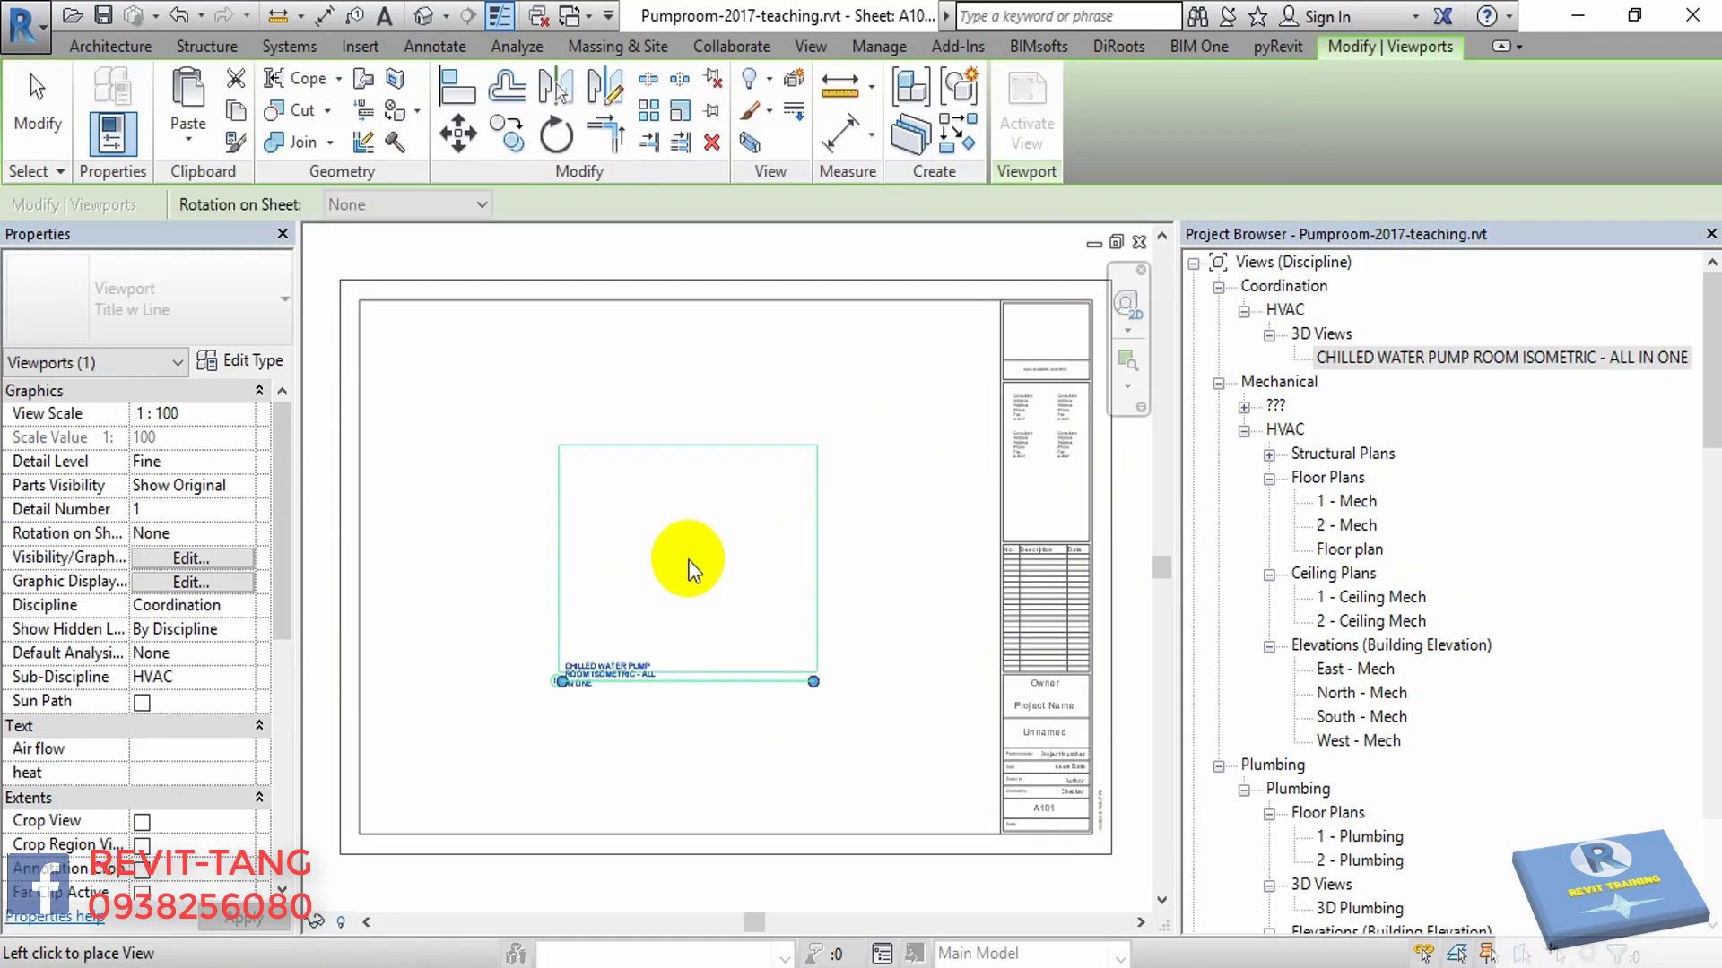
{"action": "left_click", "coordinate": [687, 567]}
{"action": "scroll", "coordinate": [688, 565], "scroll_direction": "up", "scroll_amount": 2}
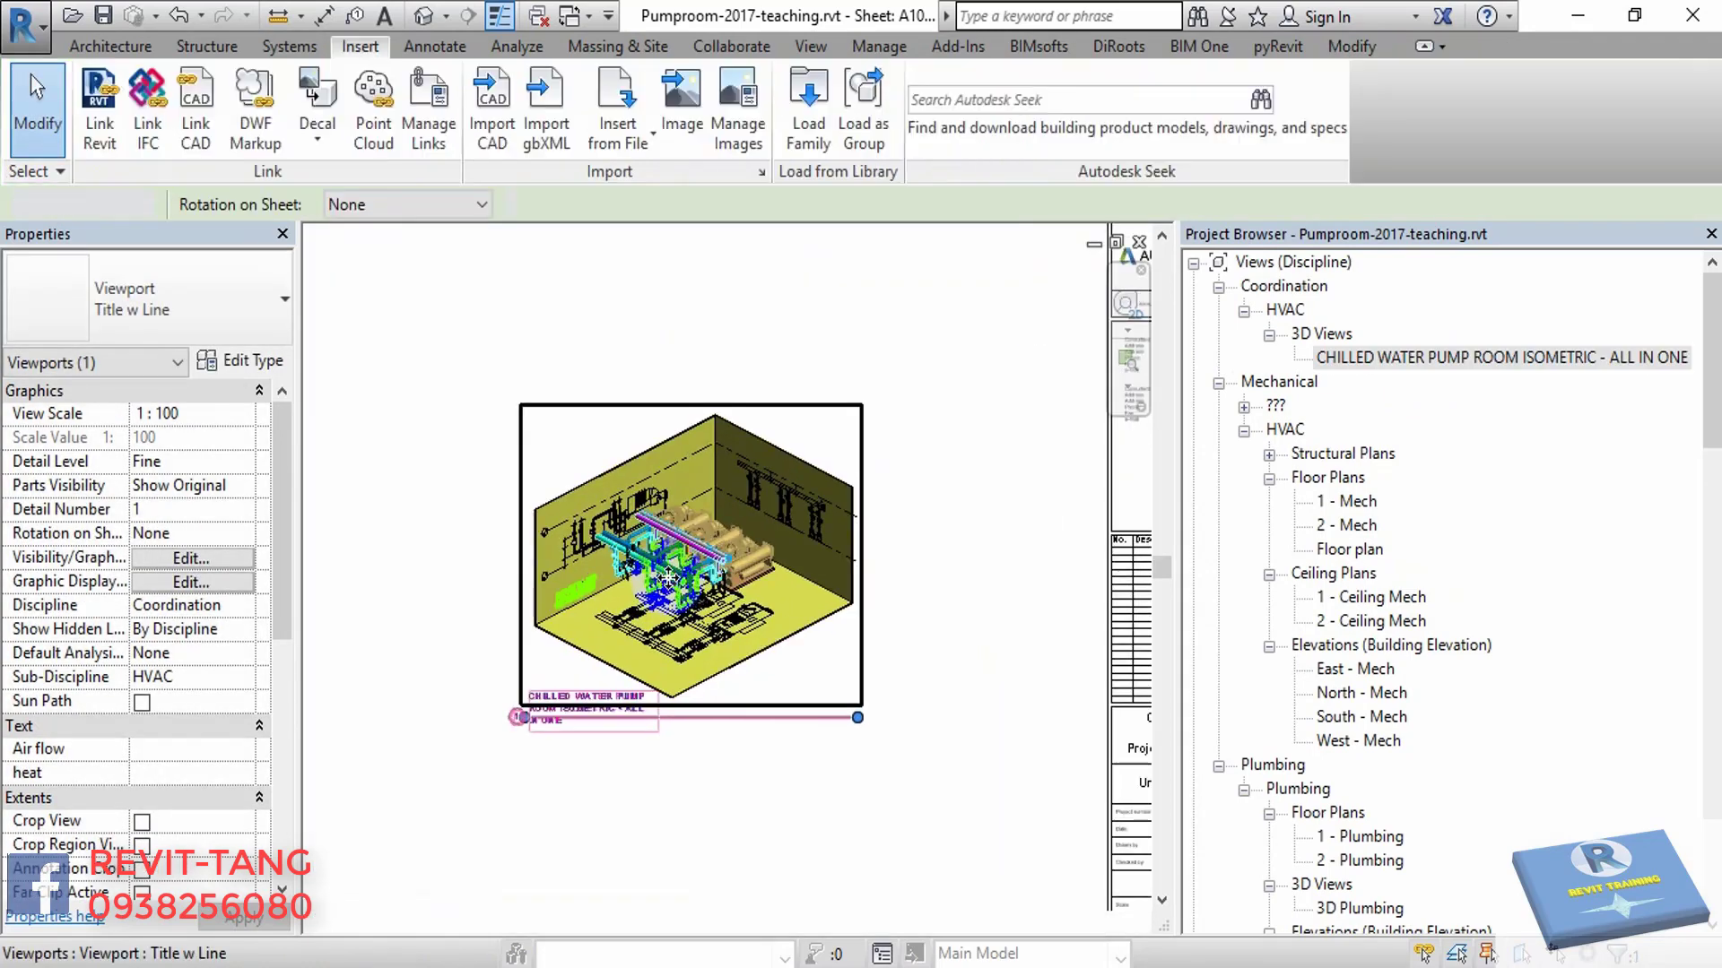
- Set the viewport's view scale to 1:50, then deactivate the view
{"action": "double_click", "coordinate": [668, 578]}
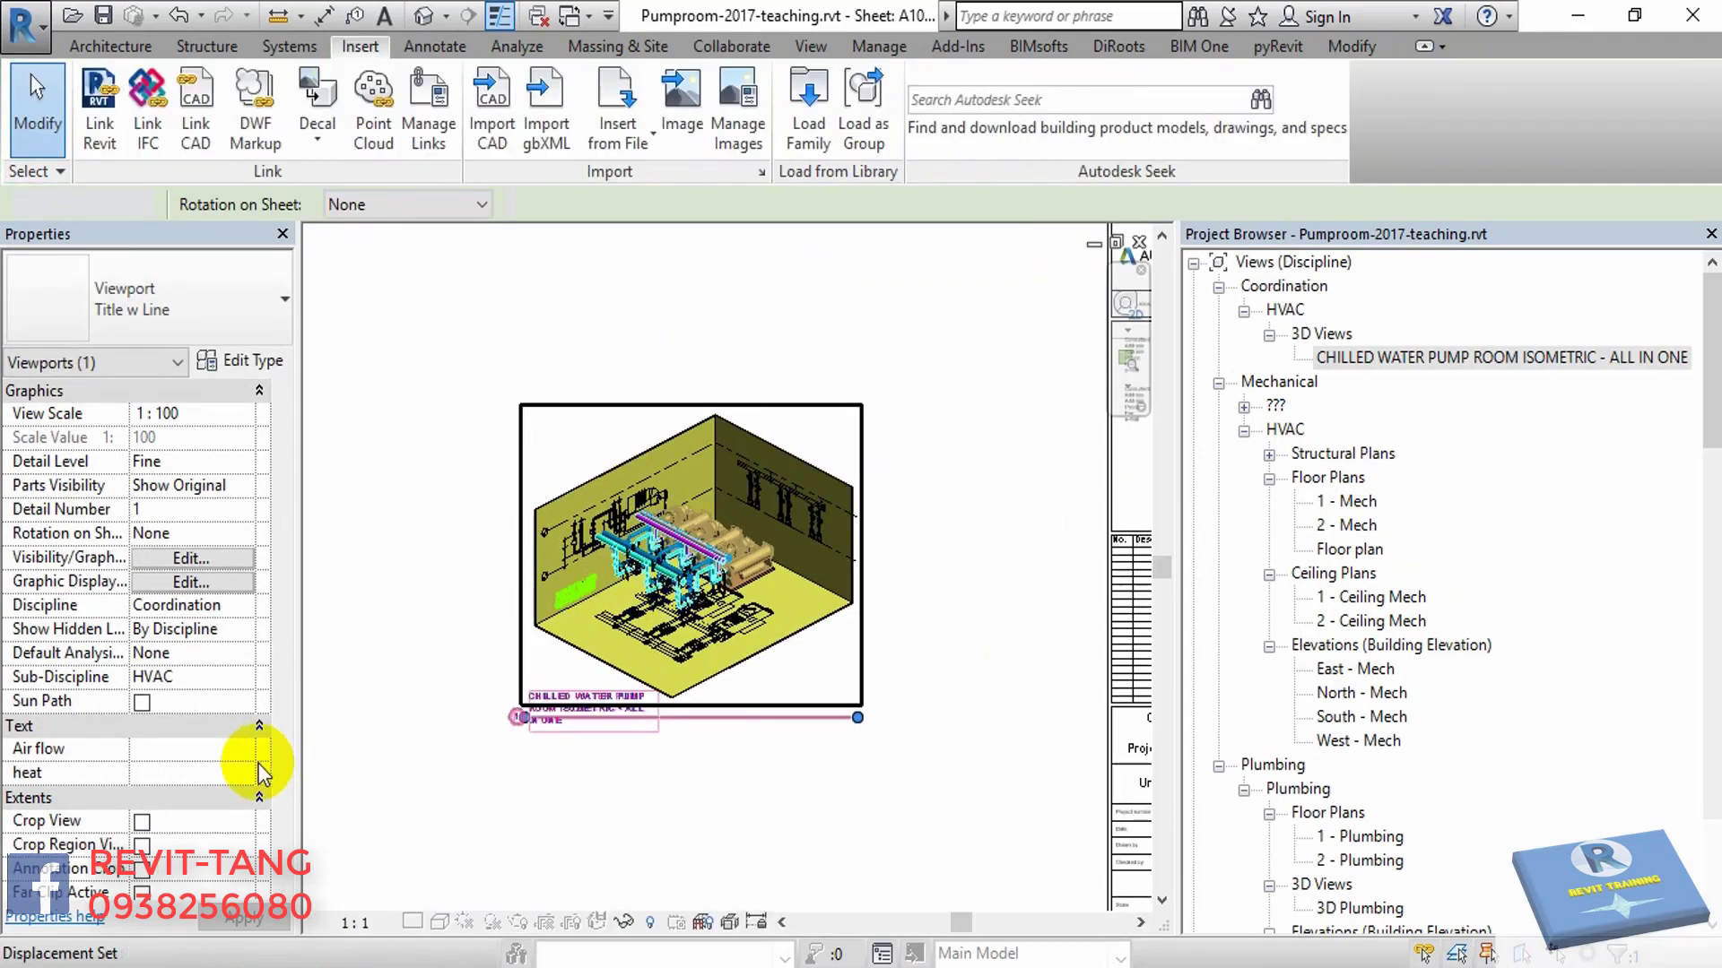
{"action": "left_click", "coordinate": [363, 924]}
{"action": "left_click", "coordinate": [448, 733]}
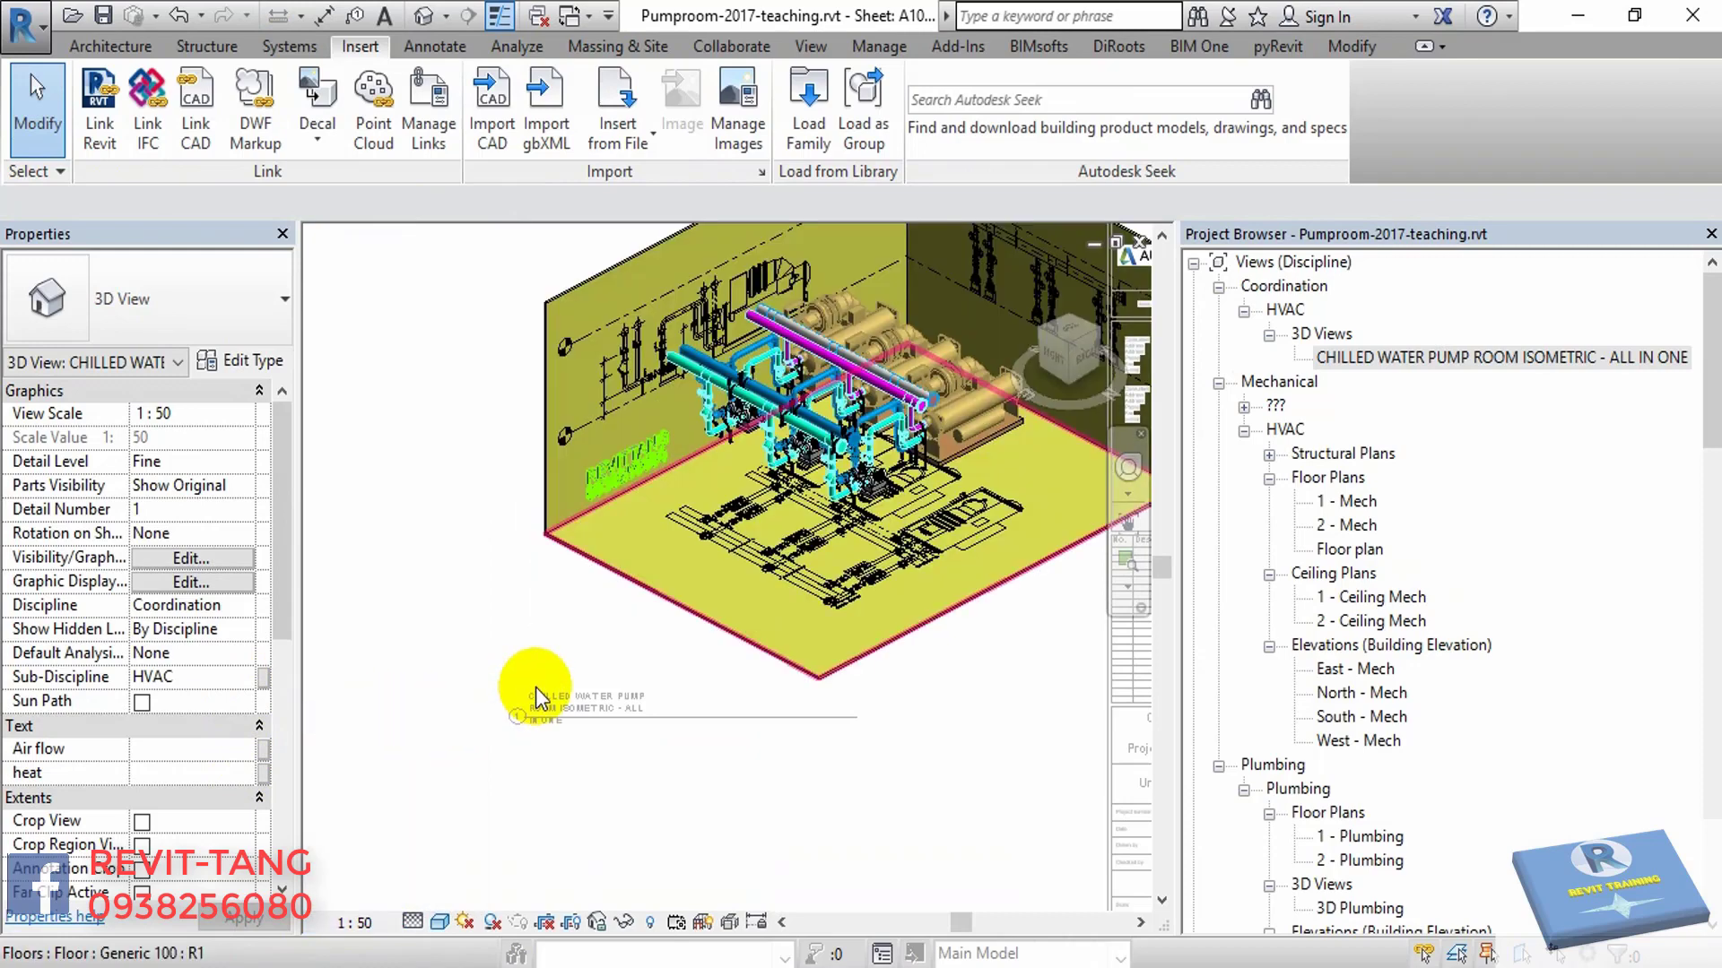
{"action": "scroll", "coordinate": [628, 650], "scroll_direction": "down", "scroll_amount": 2}
{"action": "right_click", "coordinate": [830, 742]}
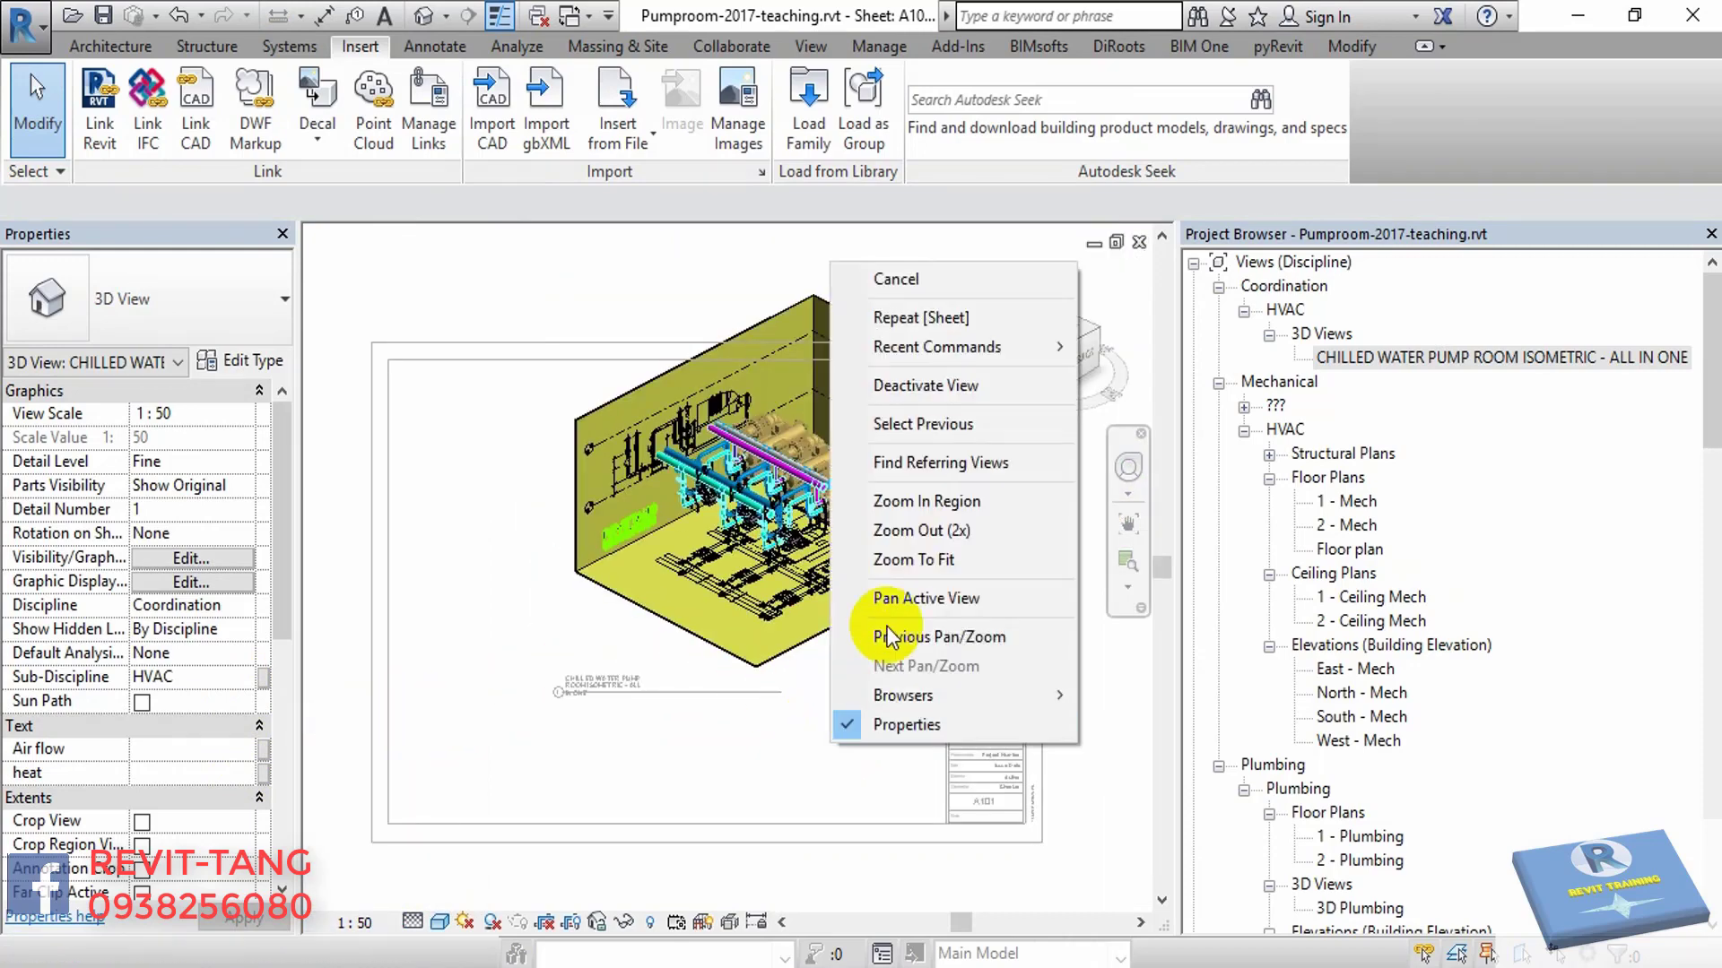
{"action": "left_click", "coordinate": [950, 387]}
- Move the viewport down and left on the sheet
{"action": "left_click_drag", "start_coordinate": [803, 488], "coordinate": [722, 587]}
{"action": "scroll", "coordinate": [502, 769], "scroll_direction": "up", "scroll_amount": 2}
{"action": "scroll", "coordinate": [561, 794], "scroll_direction": "up", "scroll_amount": 2}
{"action": "scroll", "coordinate": [524, 757], "scroll_direction": "up", "scroll_amount": 1}
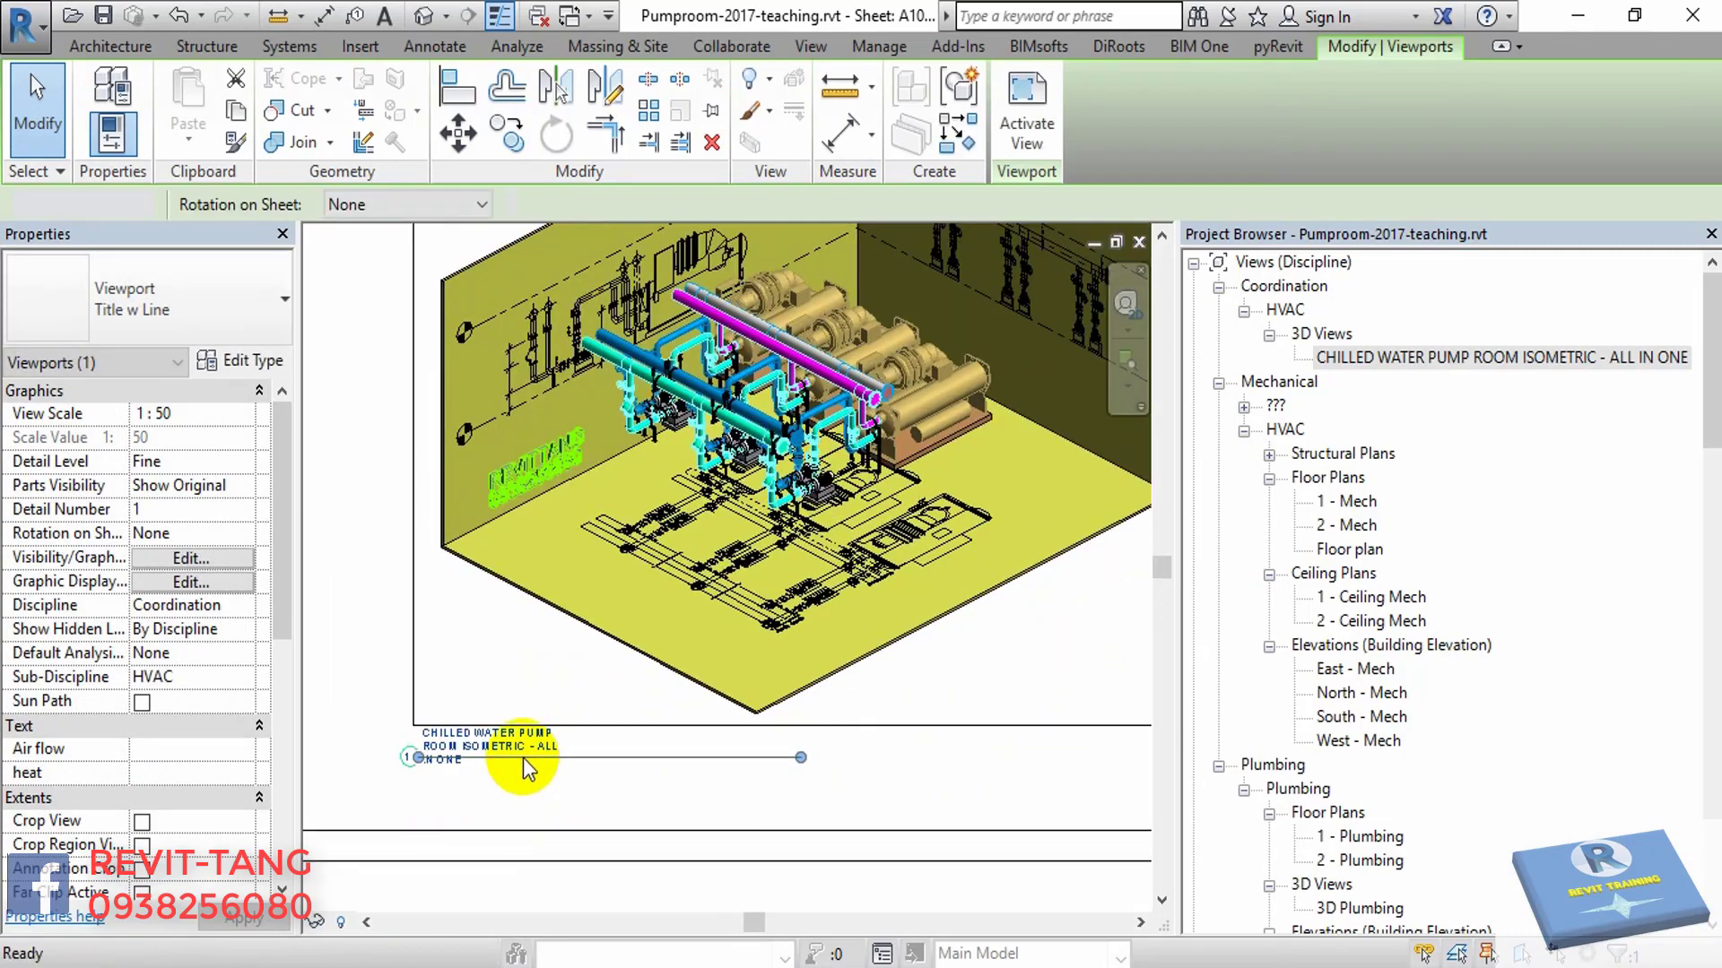
{"action": "key", "text": "Escape"}
{"action": "scroll", "coordinate": [524, 756], "scroll_direction": "up", "scroll_amount": 2}
{"action": "scroll", "coordinate": [584, 755], "scroll_direction": "up", "scroll_amount": 1}
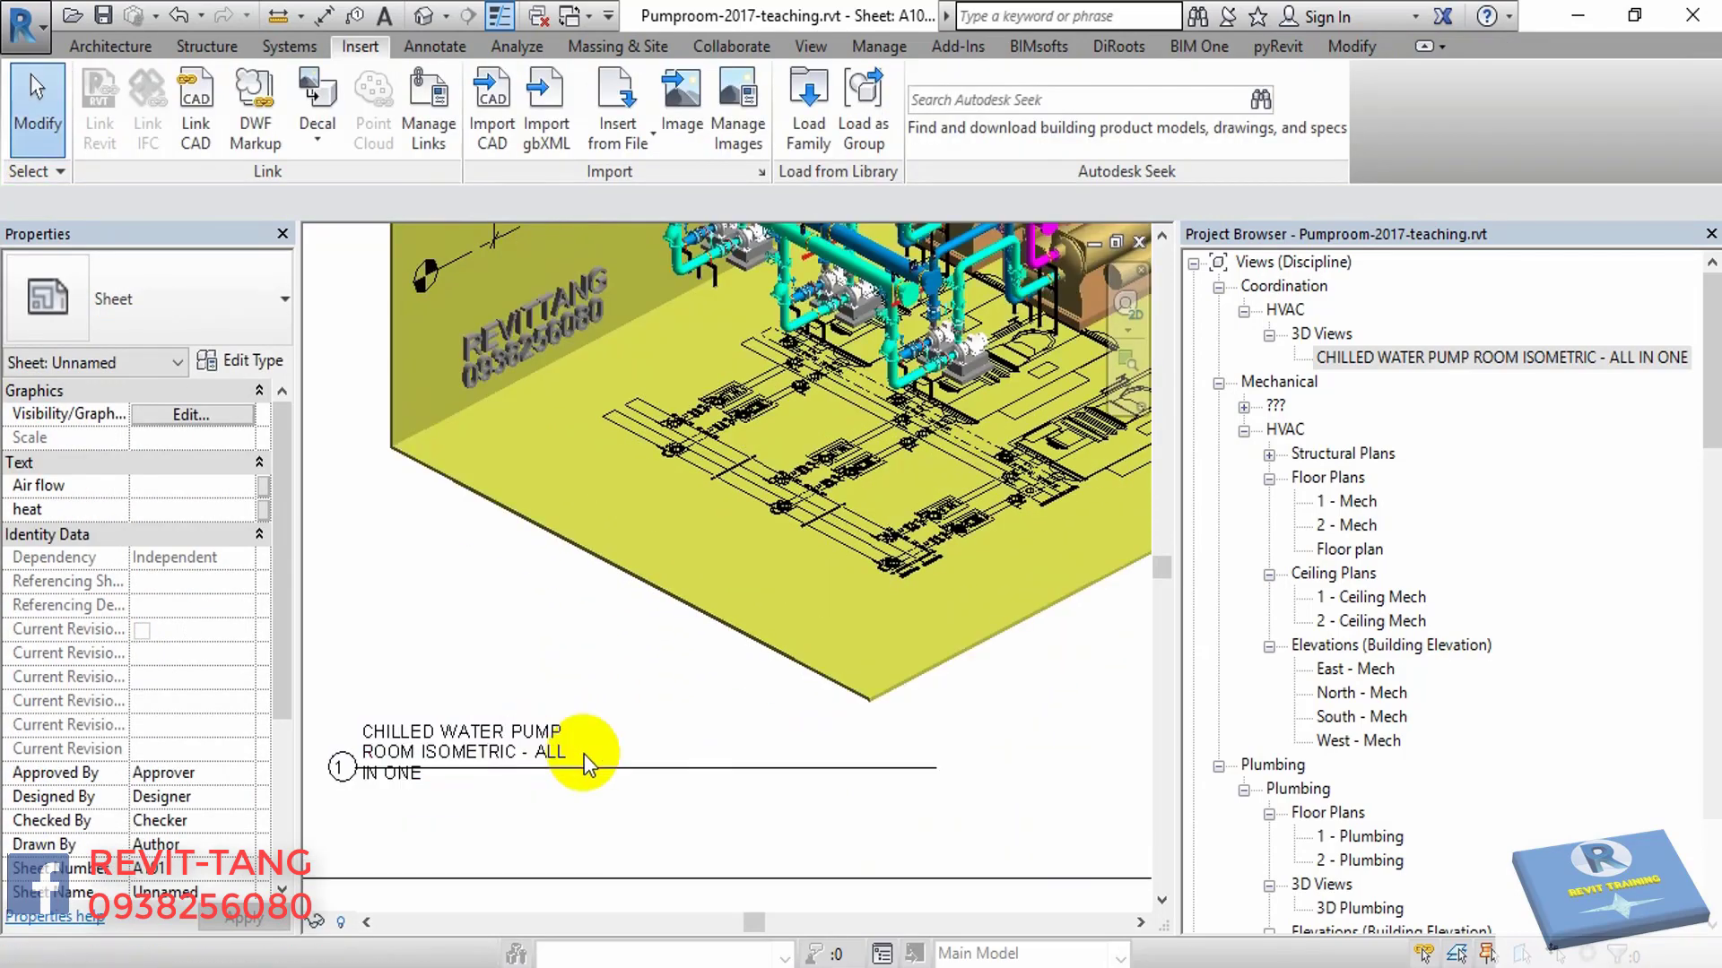
- Shorten the viewport's title line and check the title selection
{"action": "left_click", "coordinate": [819, 664]}
{"action": "left_click_drag", "start_coordinate": [937, 768], "coordinate": [593, 768]}
{"action": "key", "text": "Escape"}
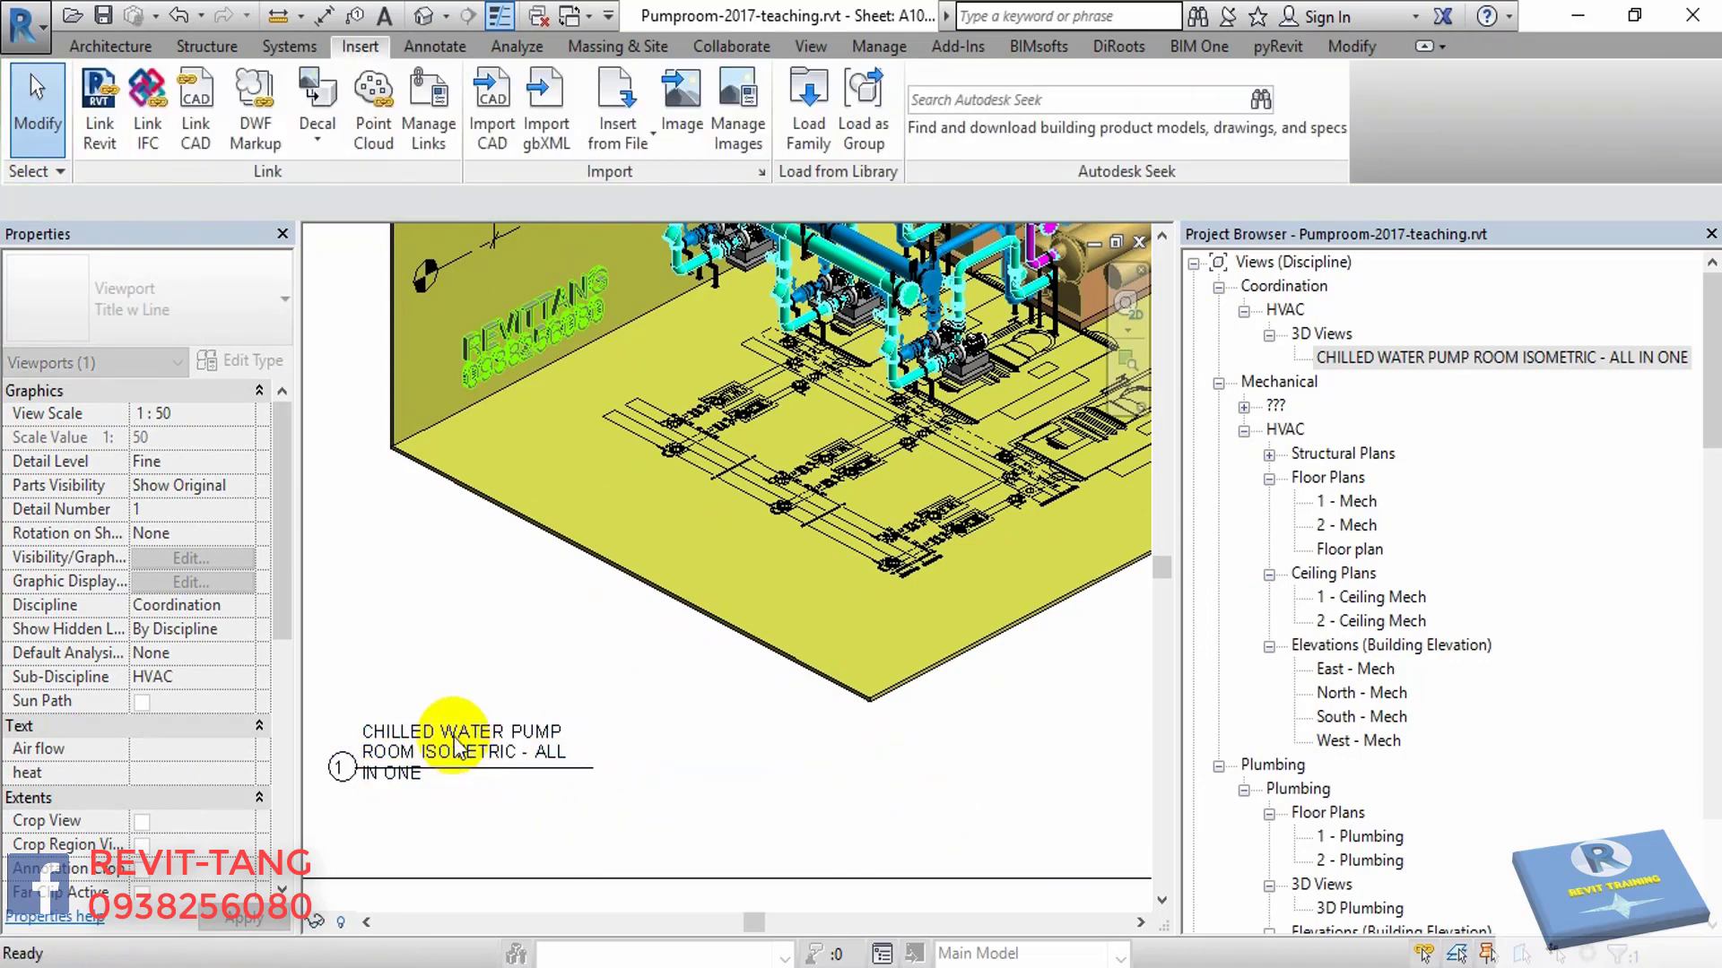
{"action": "left_click", "coordinate": [455, 745]}
{"action": "scroll", "coordinate": [448, 755], "scroll_direction": "up", "scroll_amount": 1}
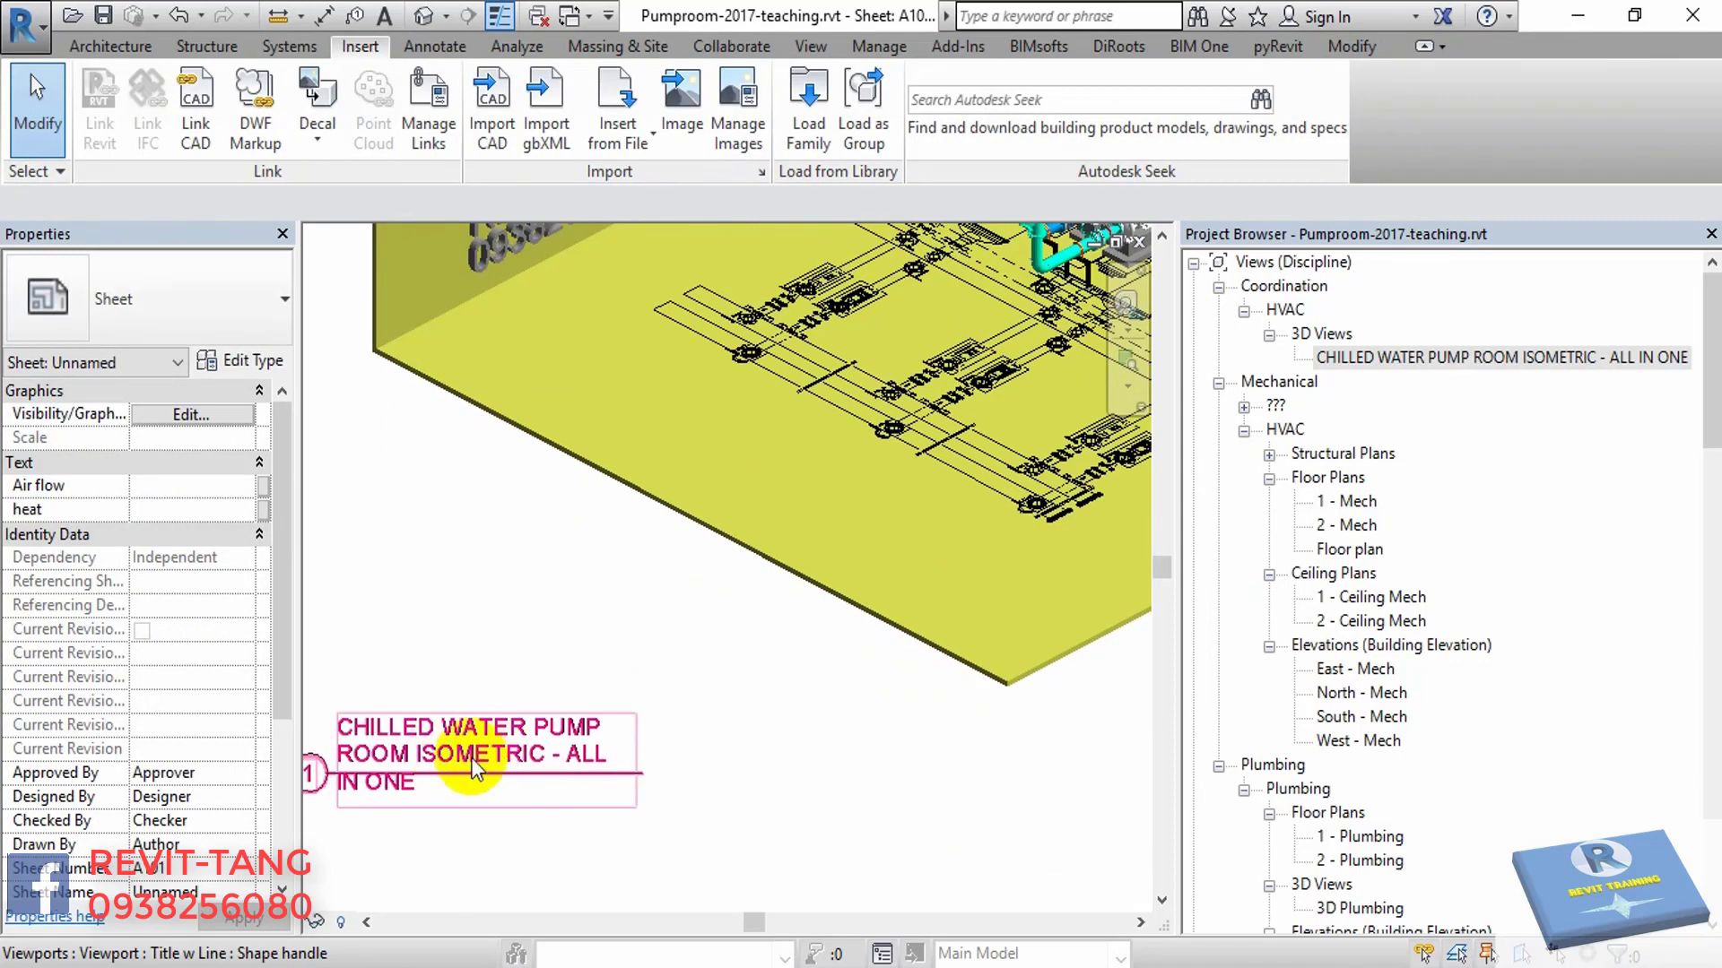
{"action": "middle_click_drag", "start_coordinate": [502, 753], "coordinate": [535, 757]}
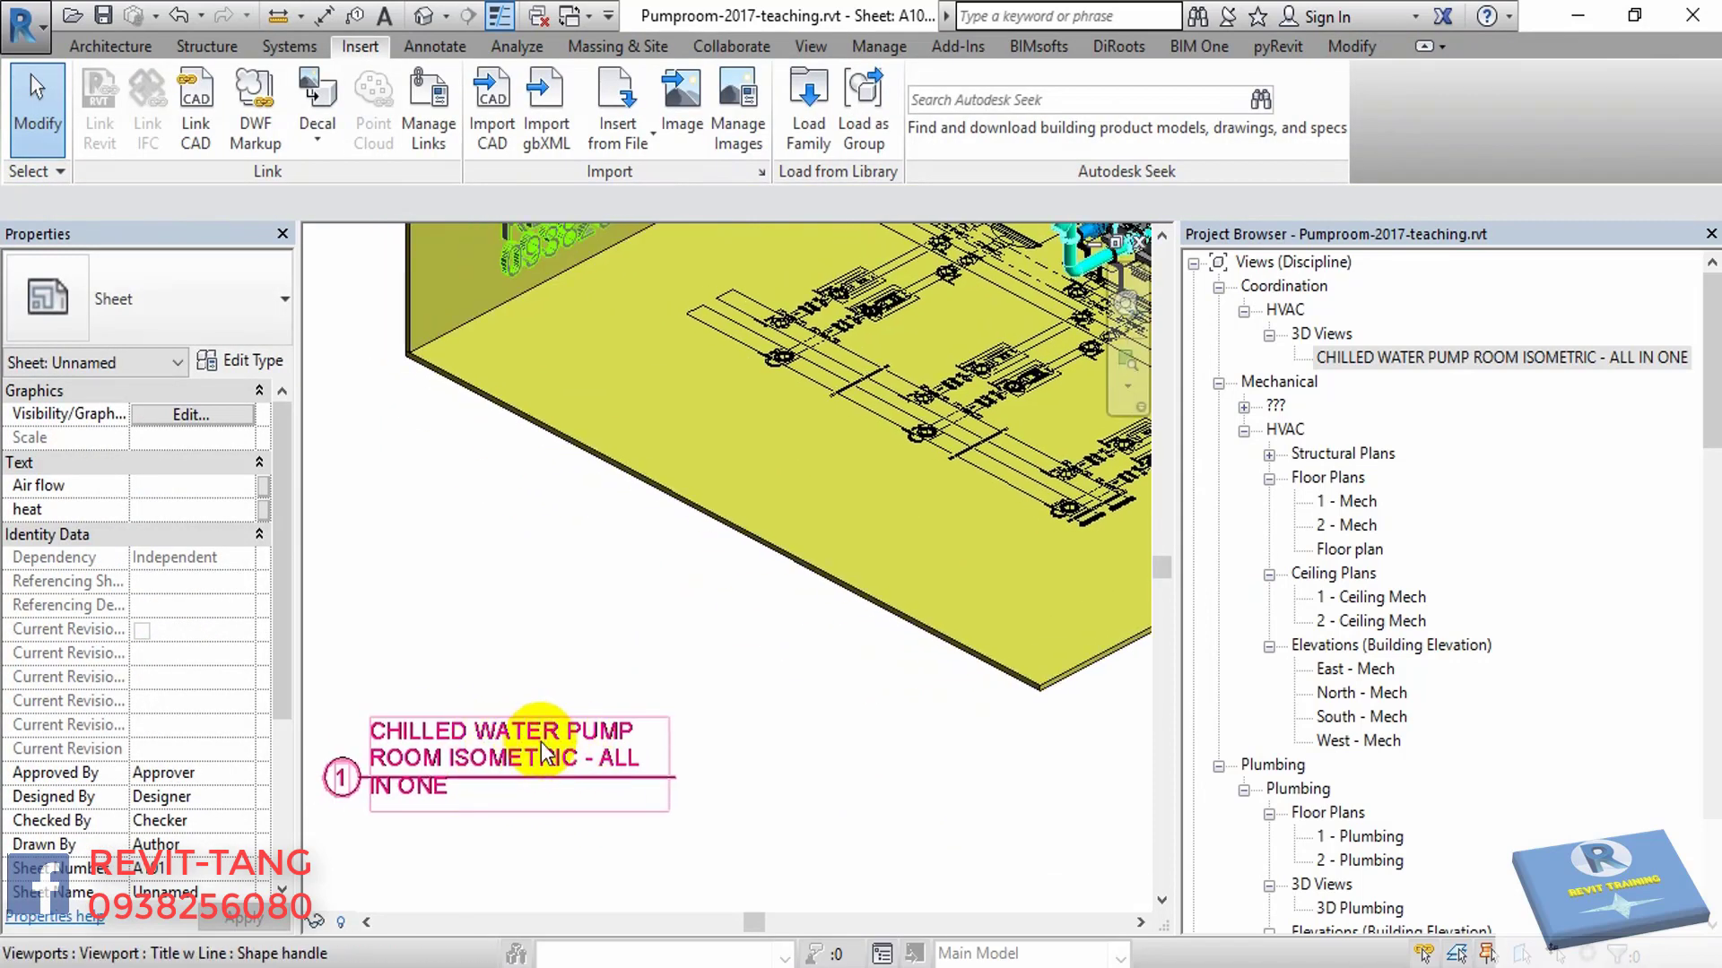
{"action": "left_click", "coordinate": [553, 751]}
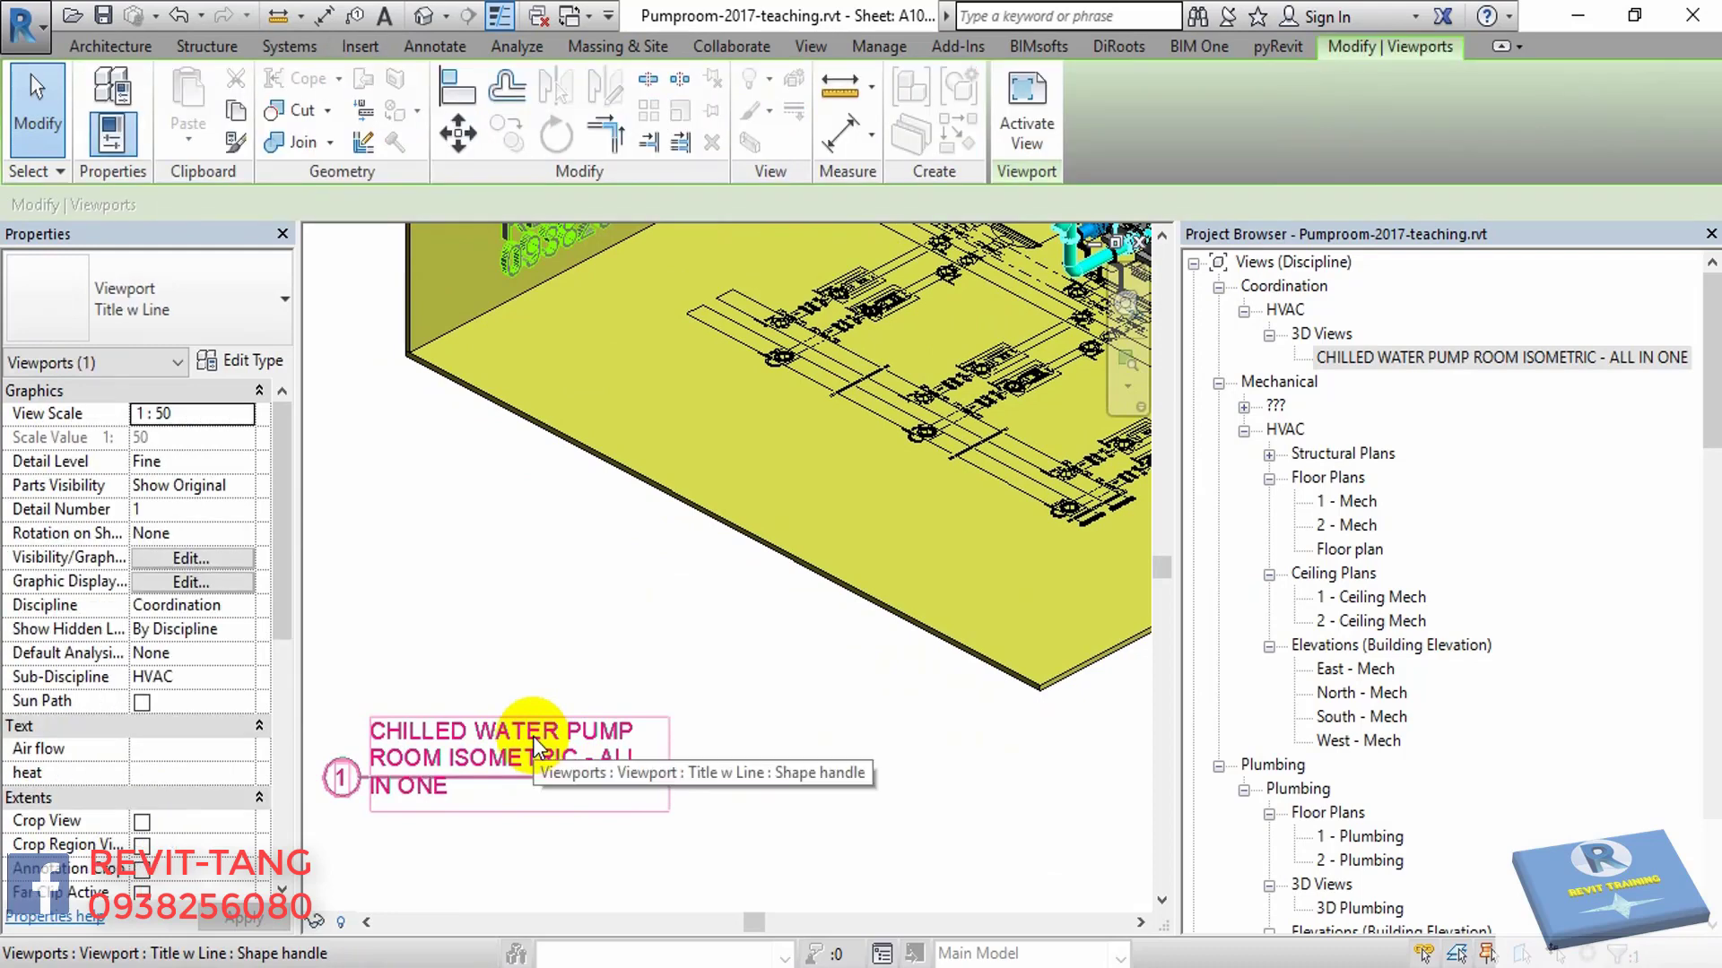
{"action": "left_click", "coordinate": [709, 799]}
- Widen the View Name label in the view title family and reload it, overwriting the existing version
{"action": "double_click", "coordinate": [708, 799]}
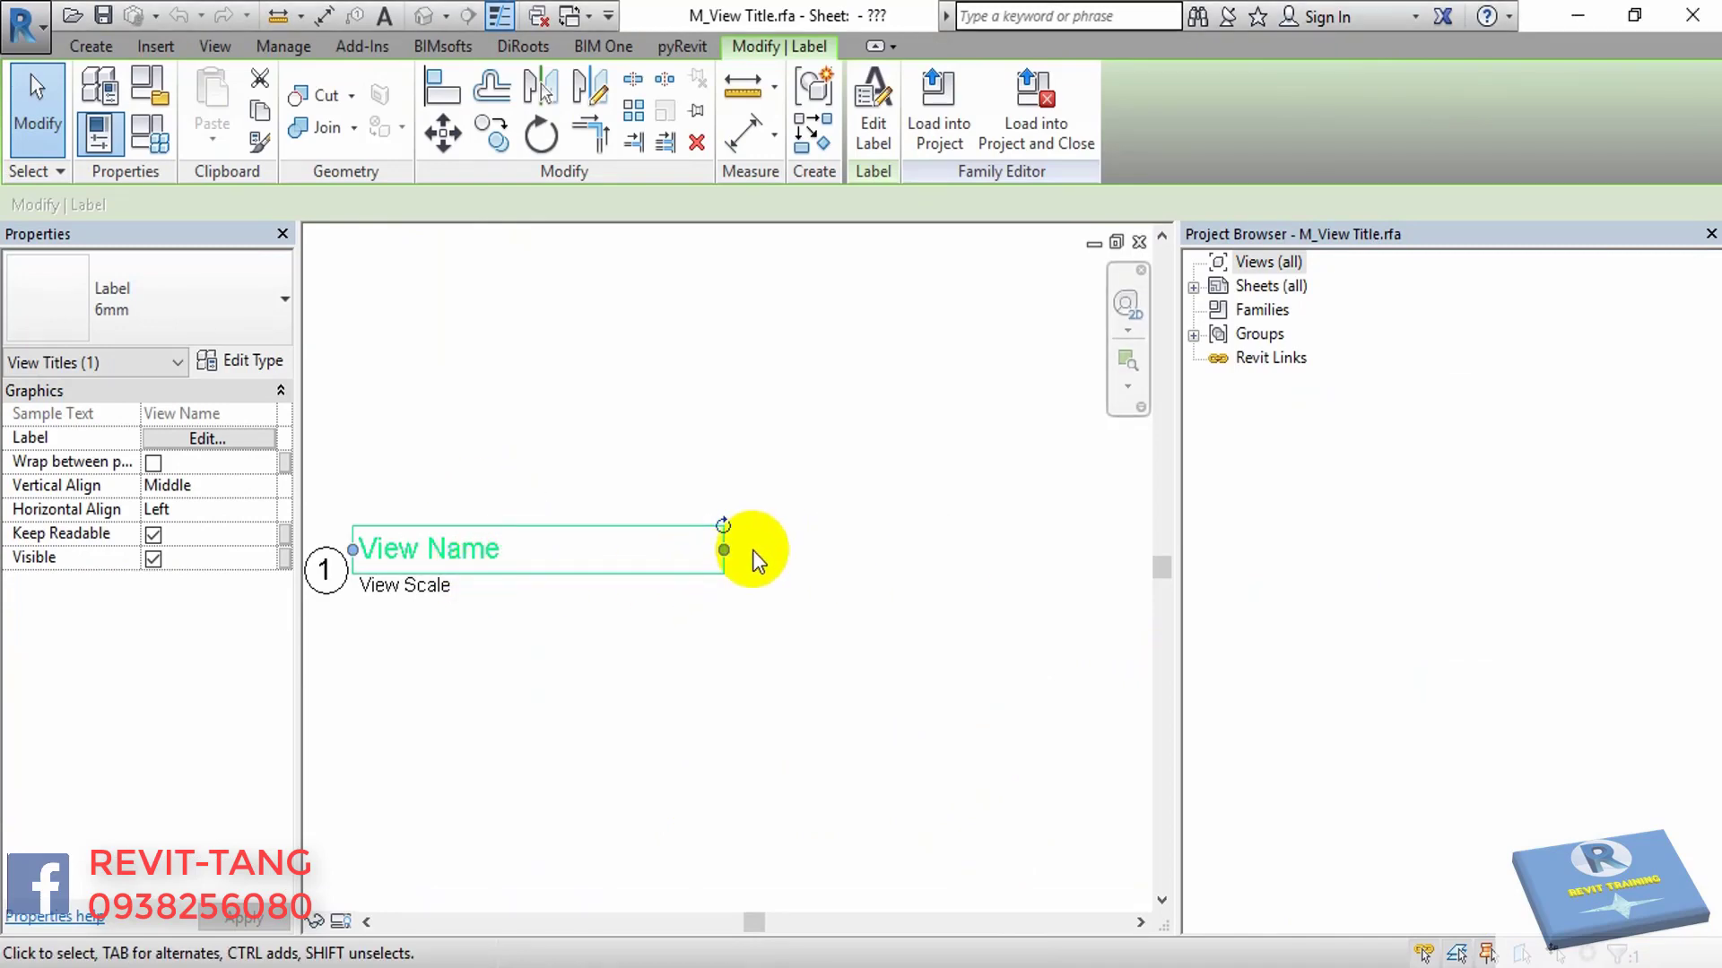
{"action": "left_click_drag", "start_coordinate": [726, 552], "coordinate": [1084, 549]}
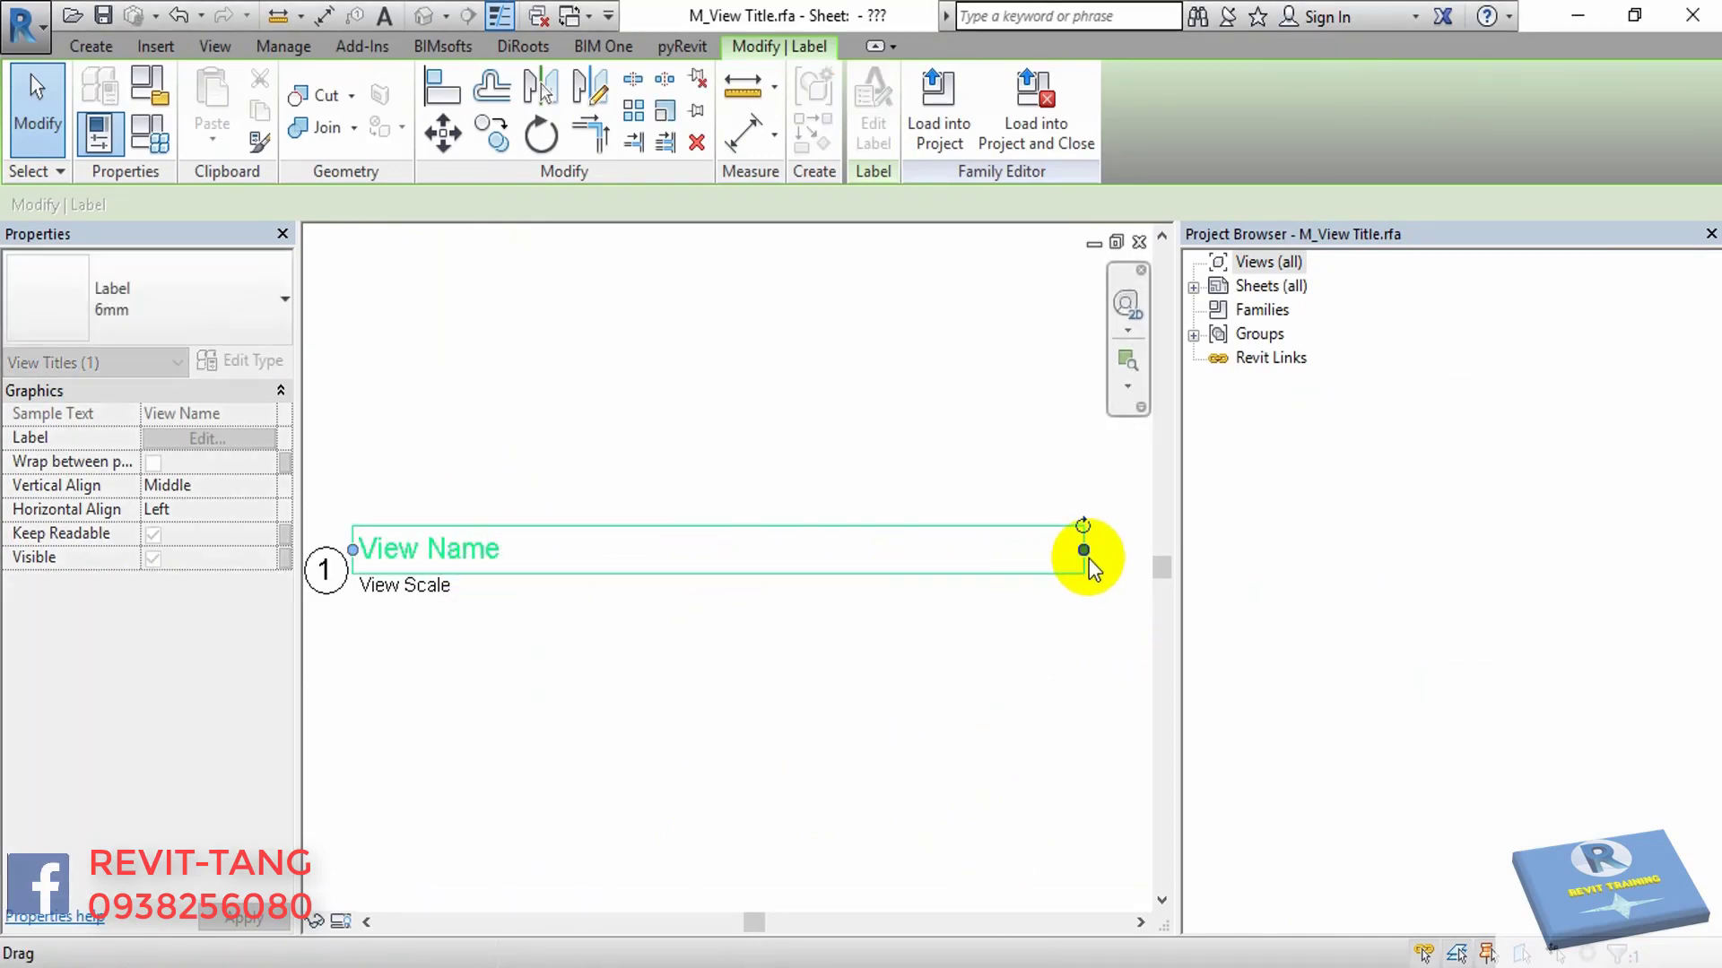
{"action": "left_click", "coordinate": [933, 412]}
{"action": "left_click", "coordinate": [881, 103]}
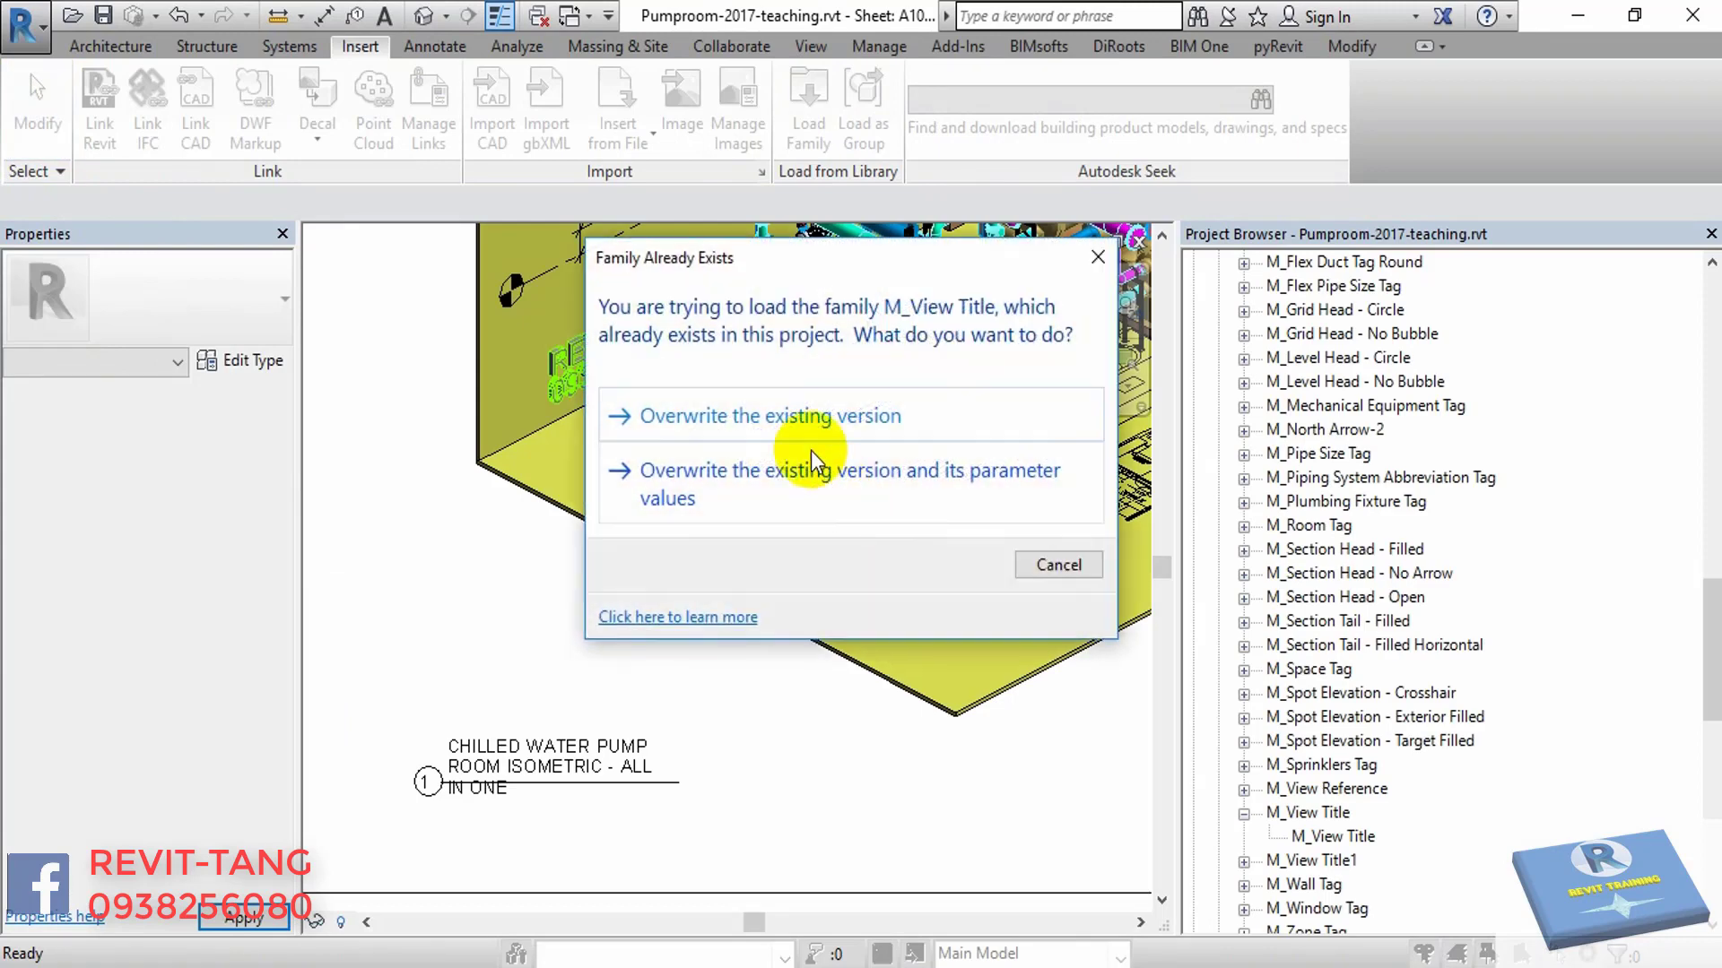
{"action": "left_click", "coordinate": [810, 453]}
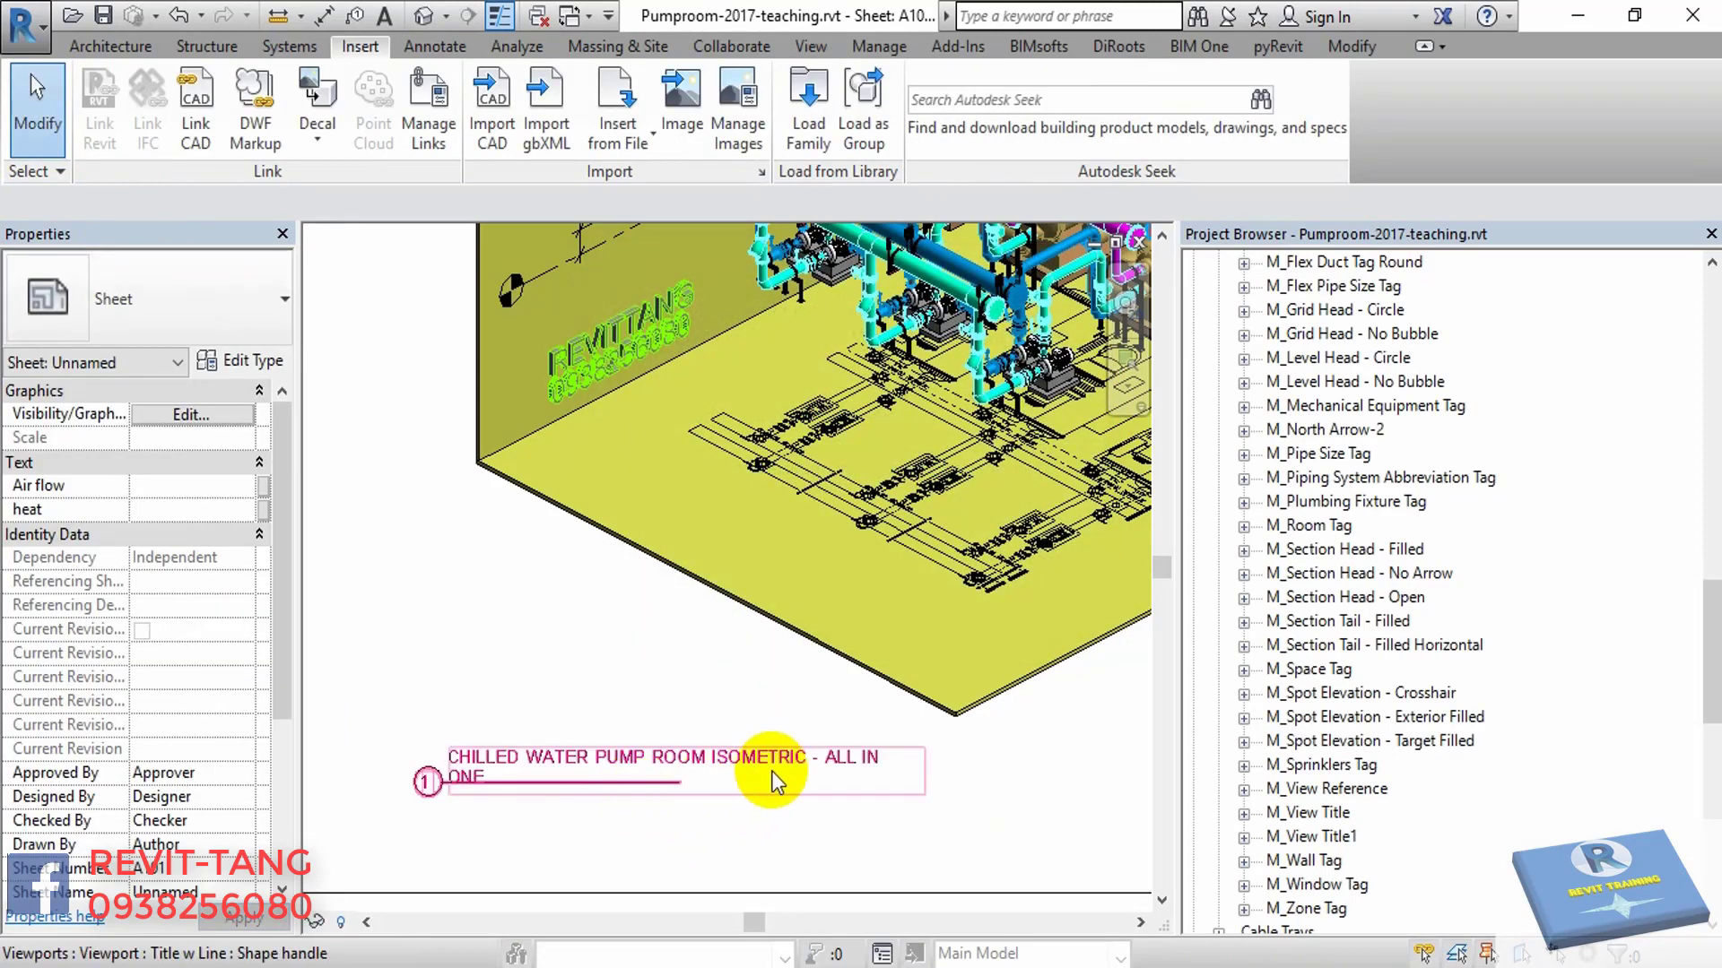
- Widen the M_View Title View Name label further and reload it with Overwrite
{"action": "left_click", "coordinate": [1243, 813]}
{"action": "right_click", "coordinate": [1316, 832]}
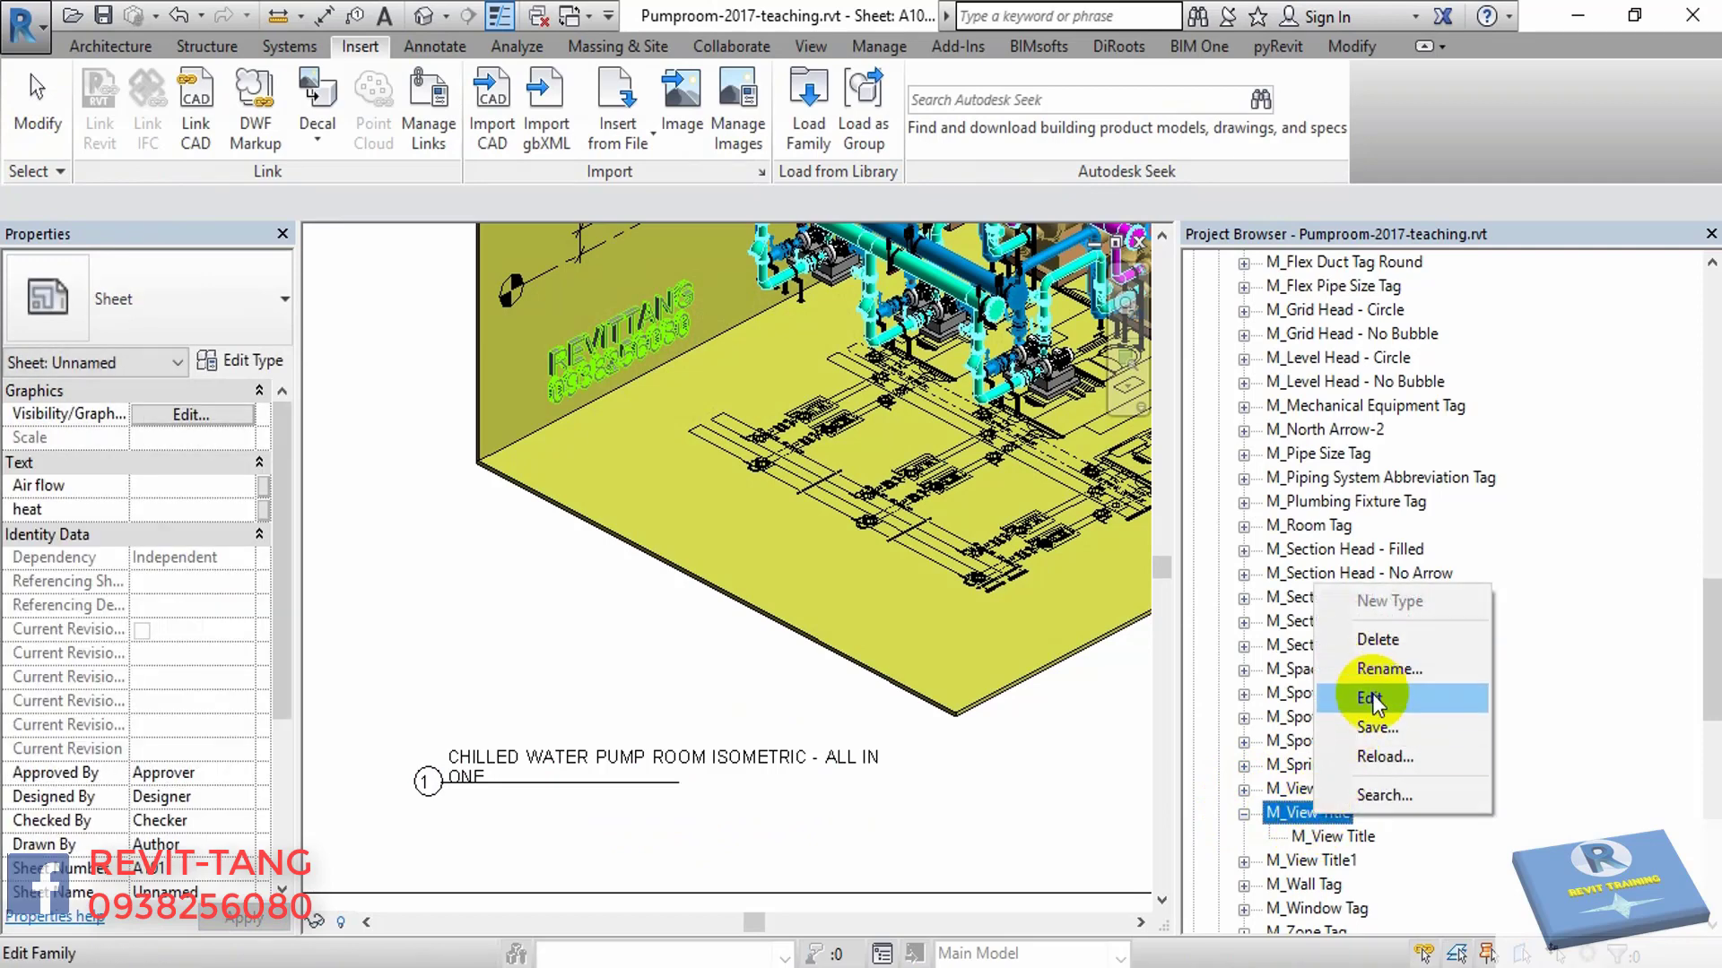
{"action": "left_click", "coordinate": [1414, 696]}
{"action": "left_click", "coordinate": [968, 543]}
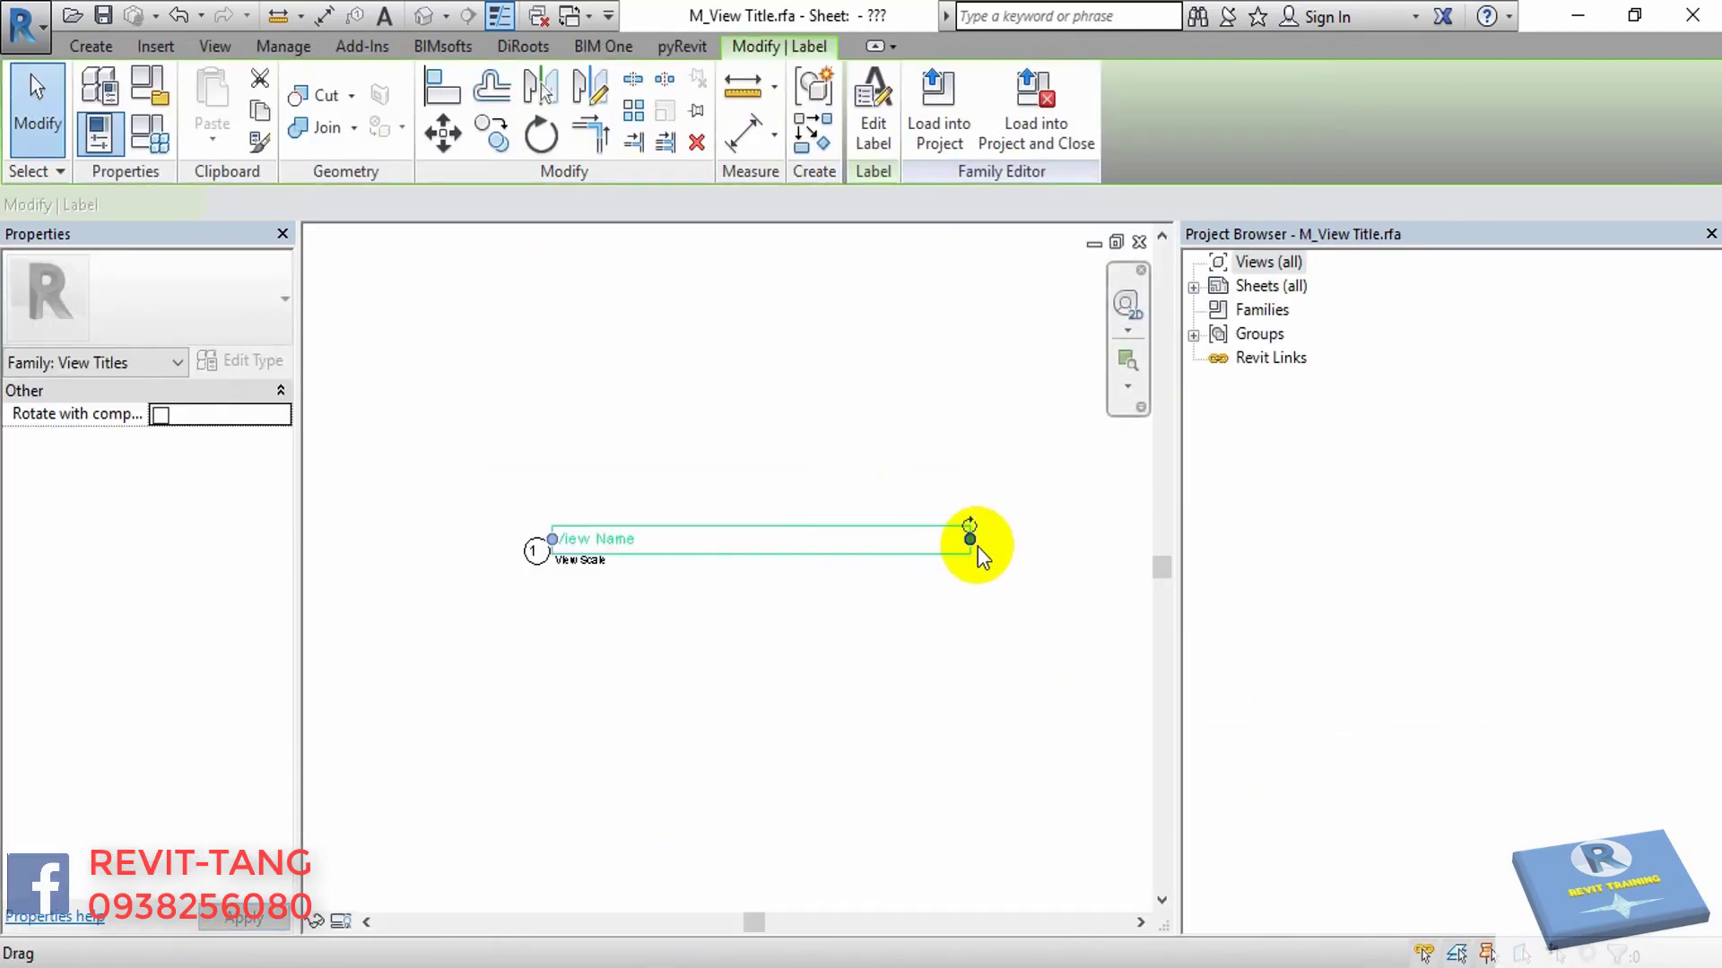
{"action": "left_click_drag", "start_coordinate": [972, 541], "coordinate": [1090, 542]}
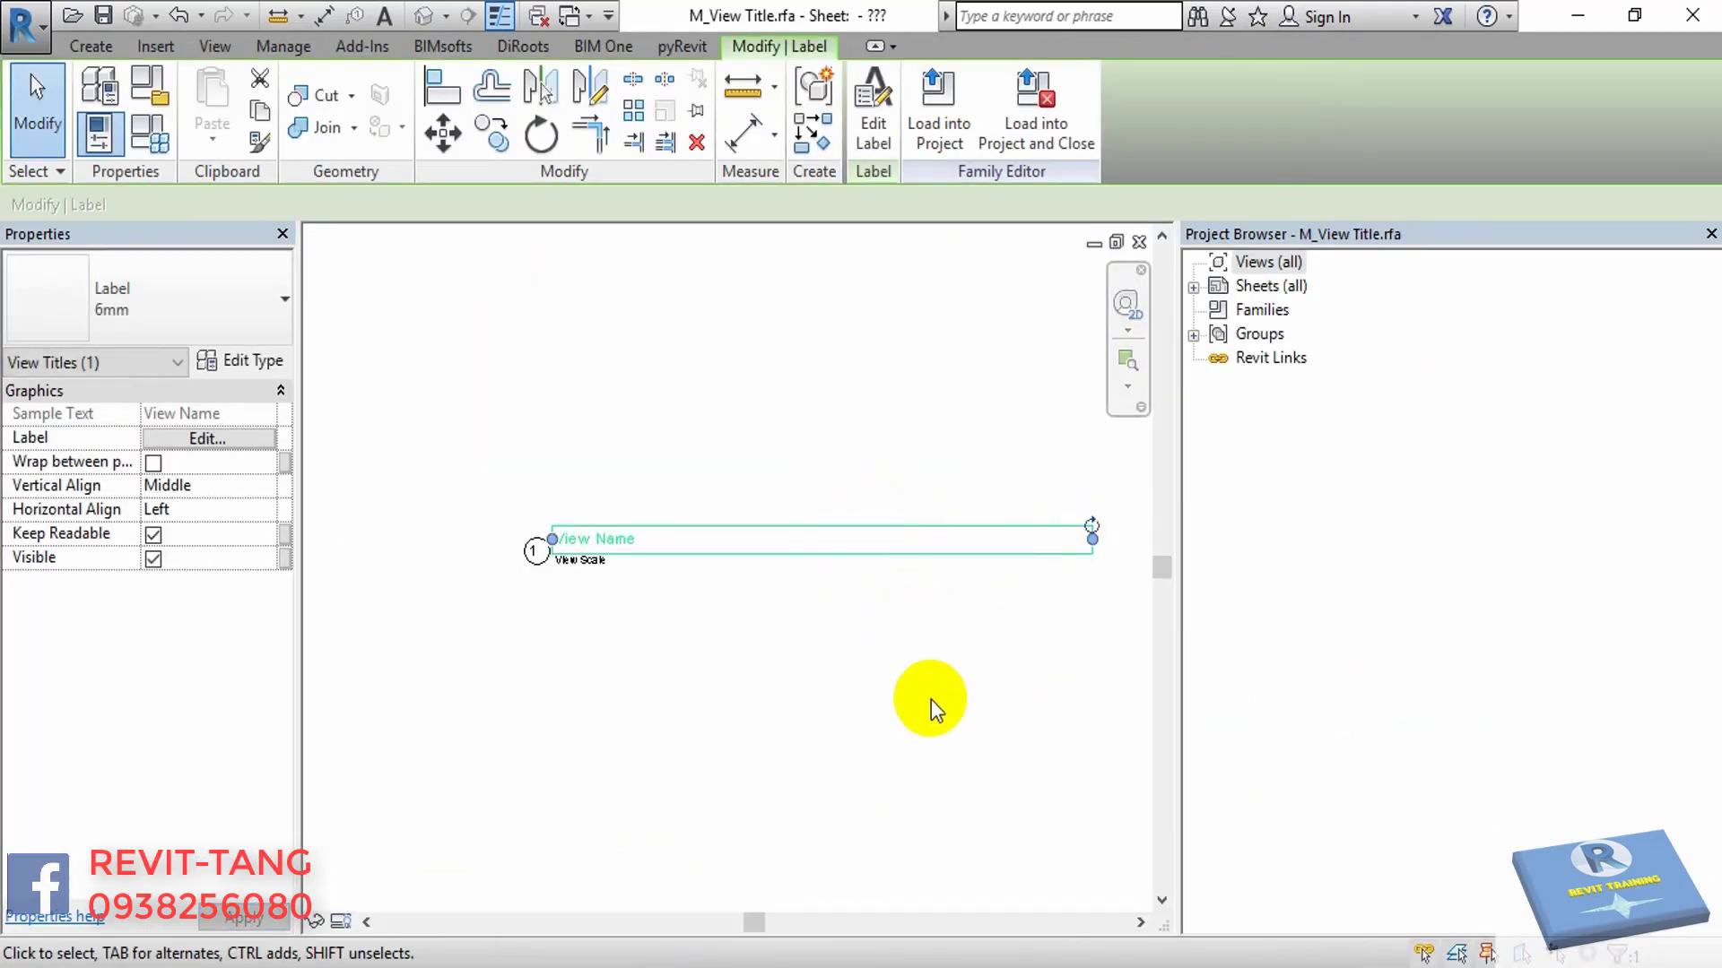
{"action": "key", "text": "Escape"}
{"action": "left_click", "coordinate": [880, 99]}
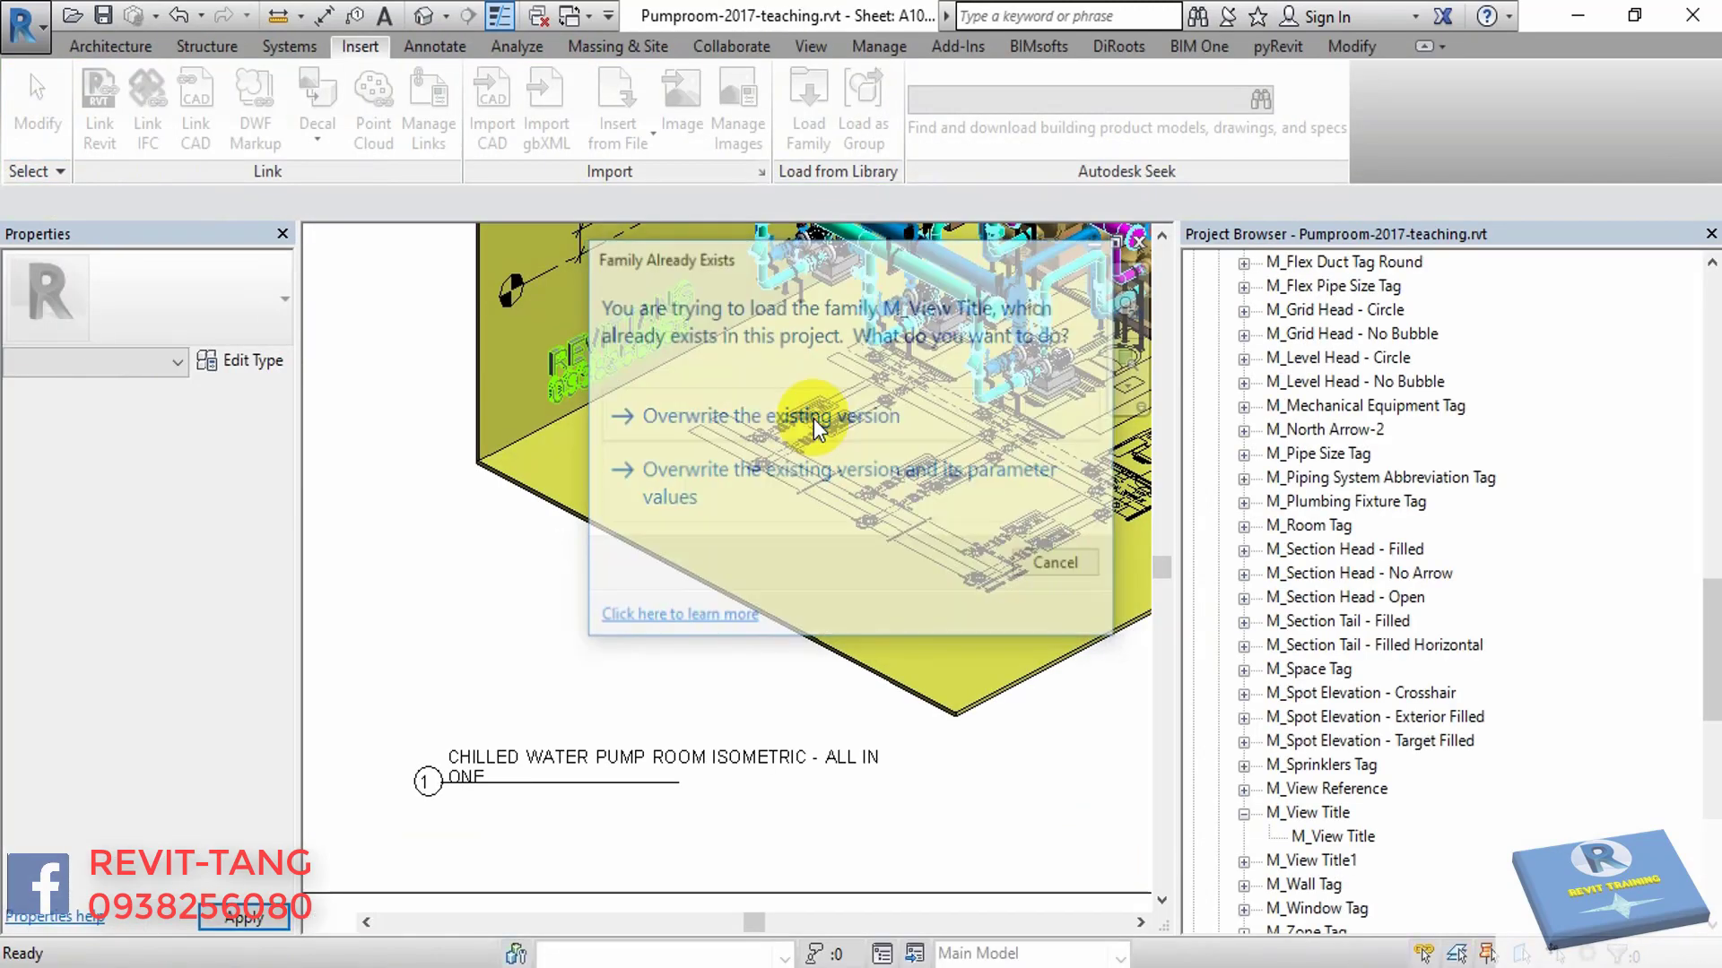
{"action": "left_click", "coordinate": [816, 417]}
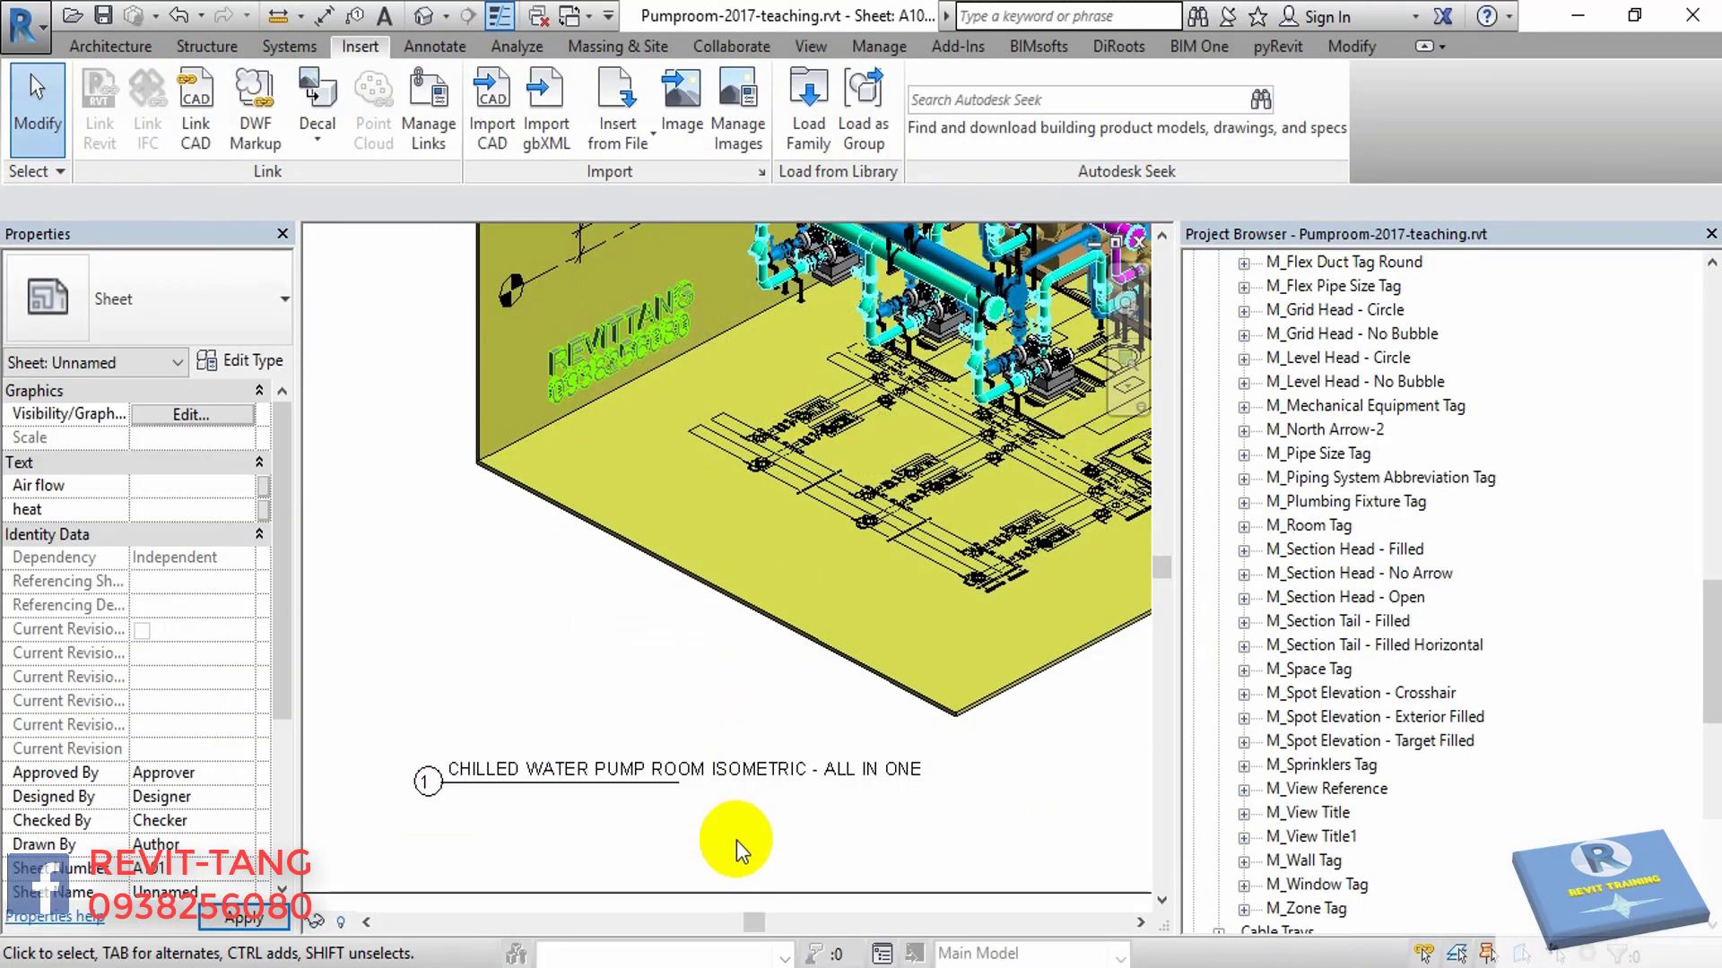
- Extend the viewport title underline to run under the full one-line view name
{"action": "left_click", "coordinate": [826, 484]}
{"action": "left_click_drag", "start_coordinate": [679, 782], "coordinate": [929, 782]}
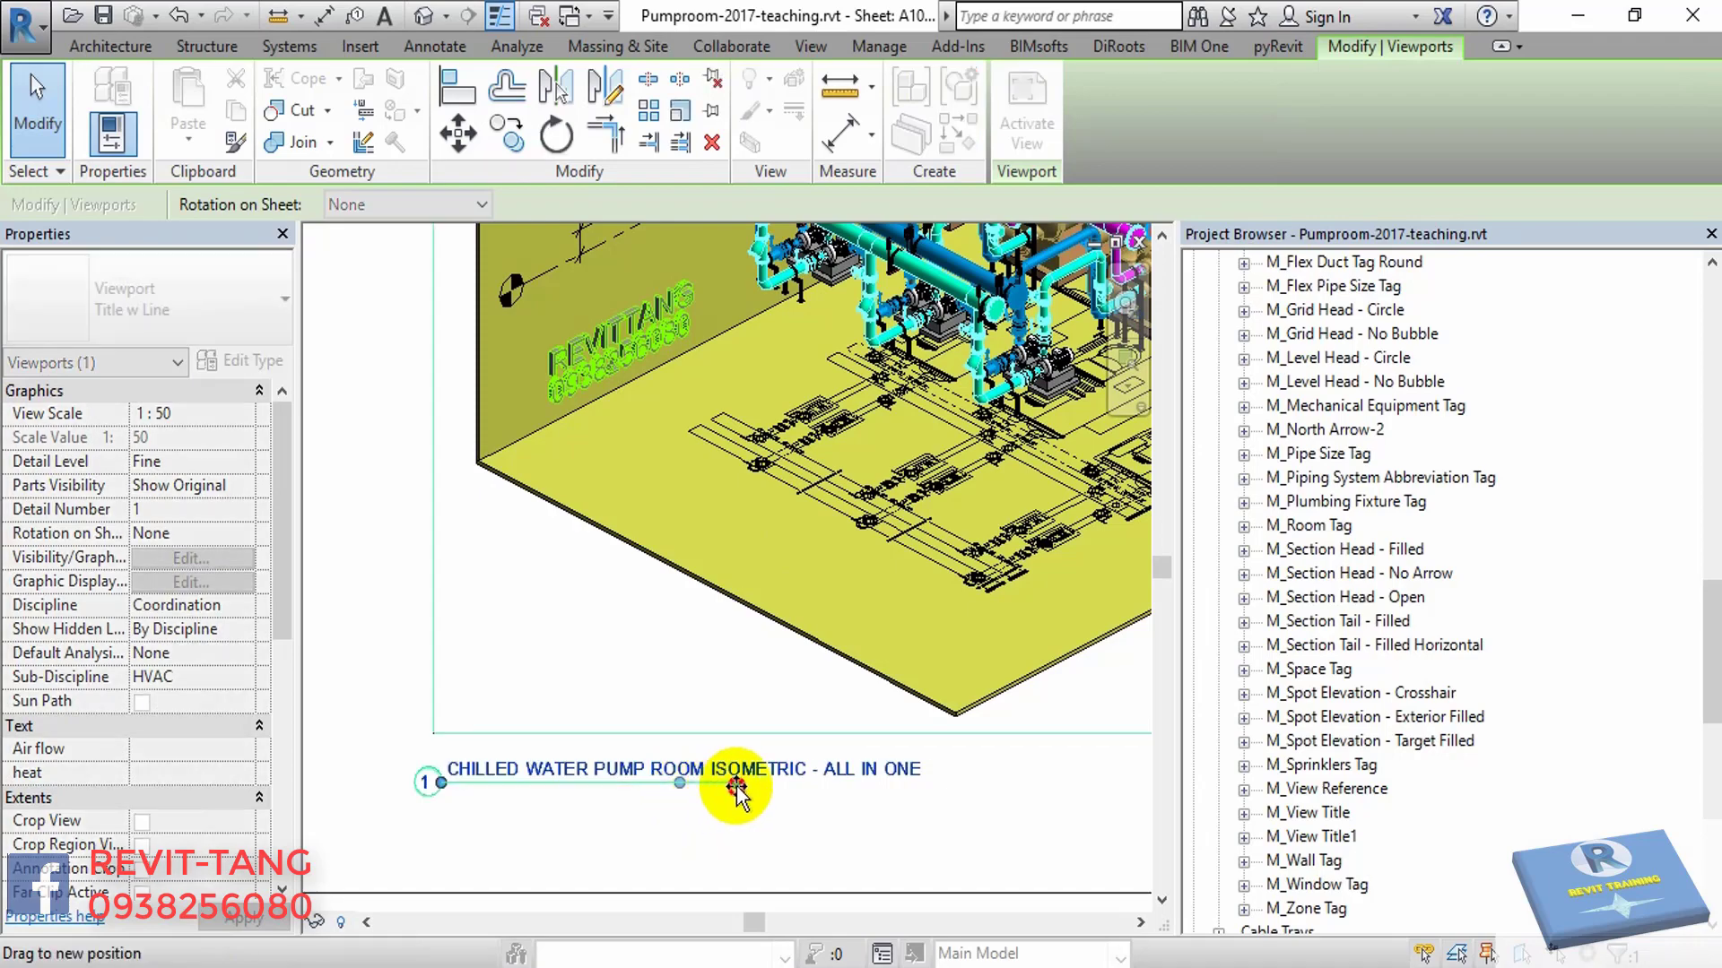
{"action": "left_click", "coordinate": [950, 843]}
{"action": "scroll", "coordinate": [850, 800], "scroll_direction": "down", "scroll_amount": 3}
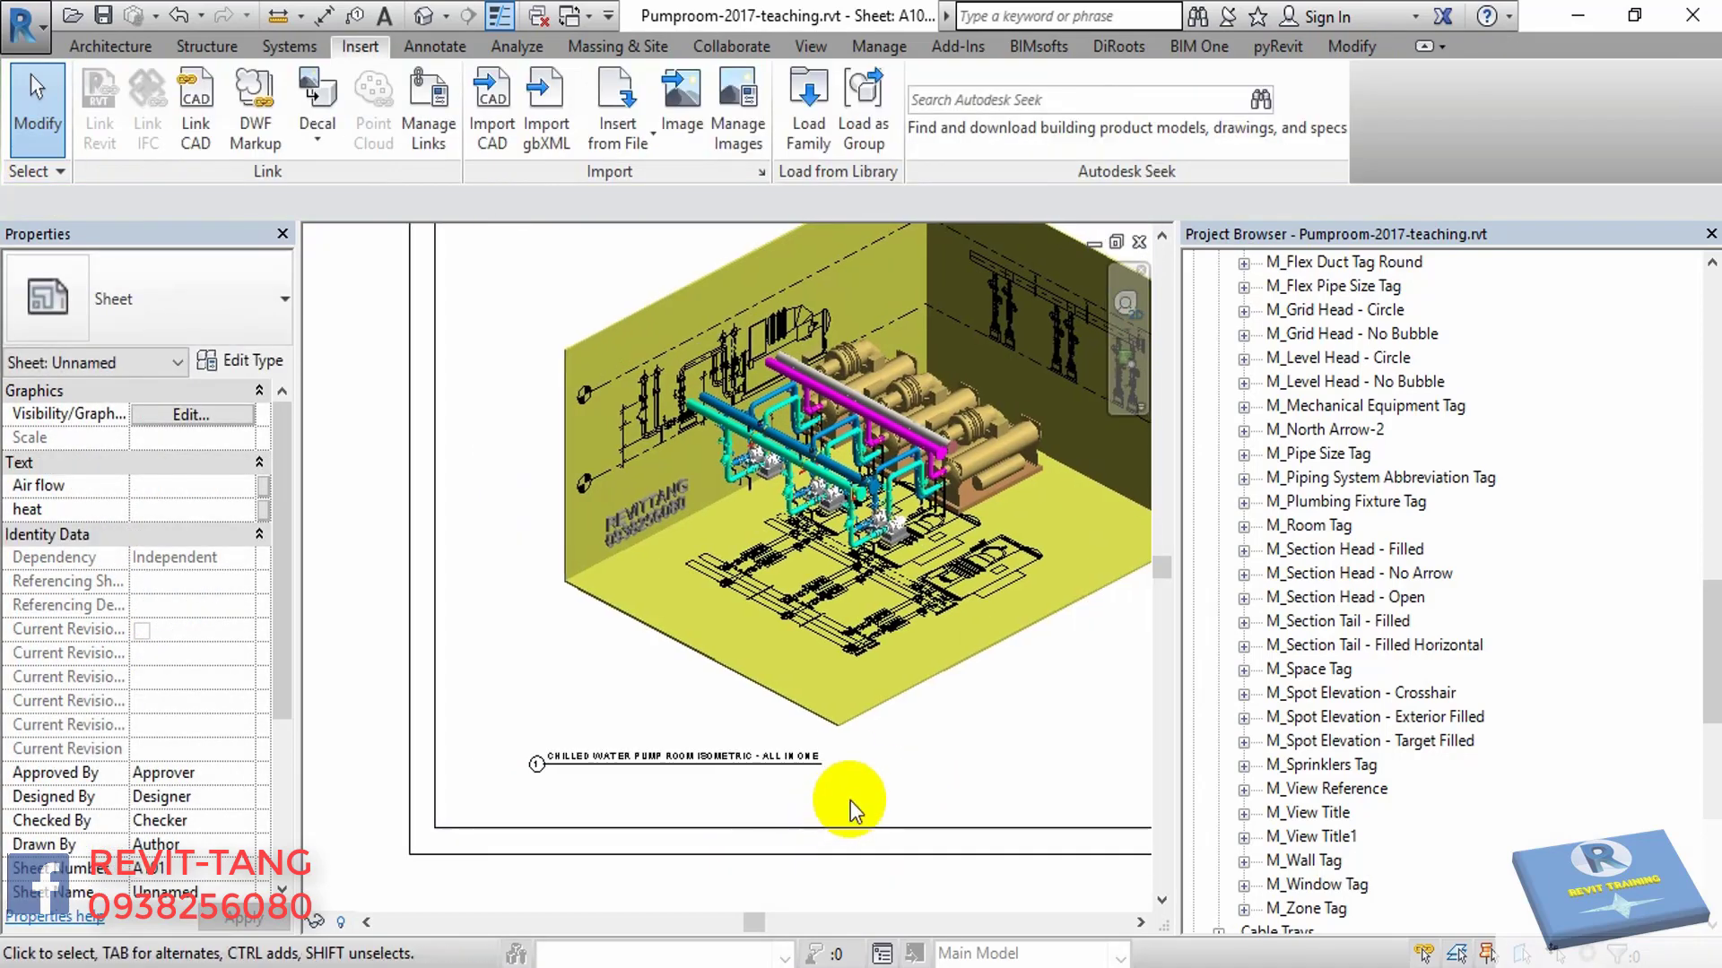
{"action": "scroll", "coordinate": [869, 778], "scroll_direction": "down", "scroll_amount": 1}
{"action": "scroll", "coordinate": [821, 784], "scroll_direction": "up", "scroll_amount": 2}
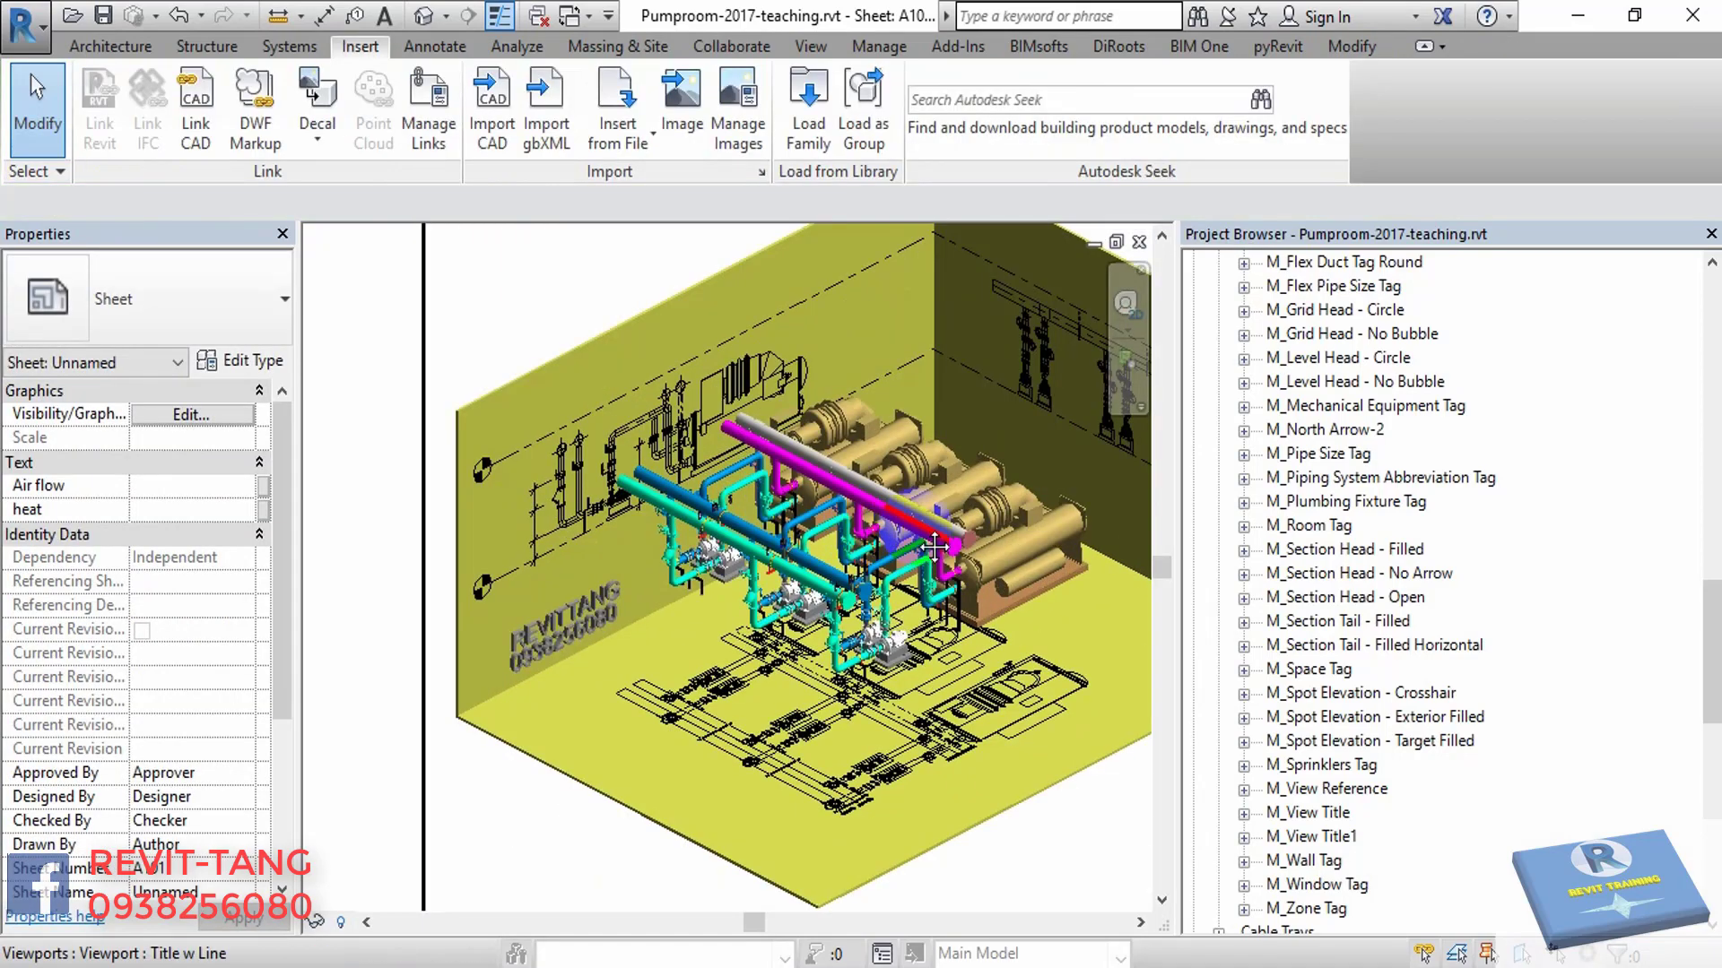
{"action": "scroll", "coordinate": [743, 719], "scroll_direction": "up", "scroll_amount": 2}
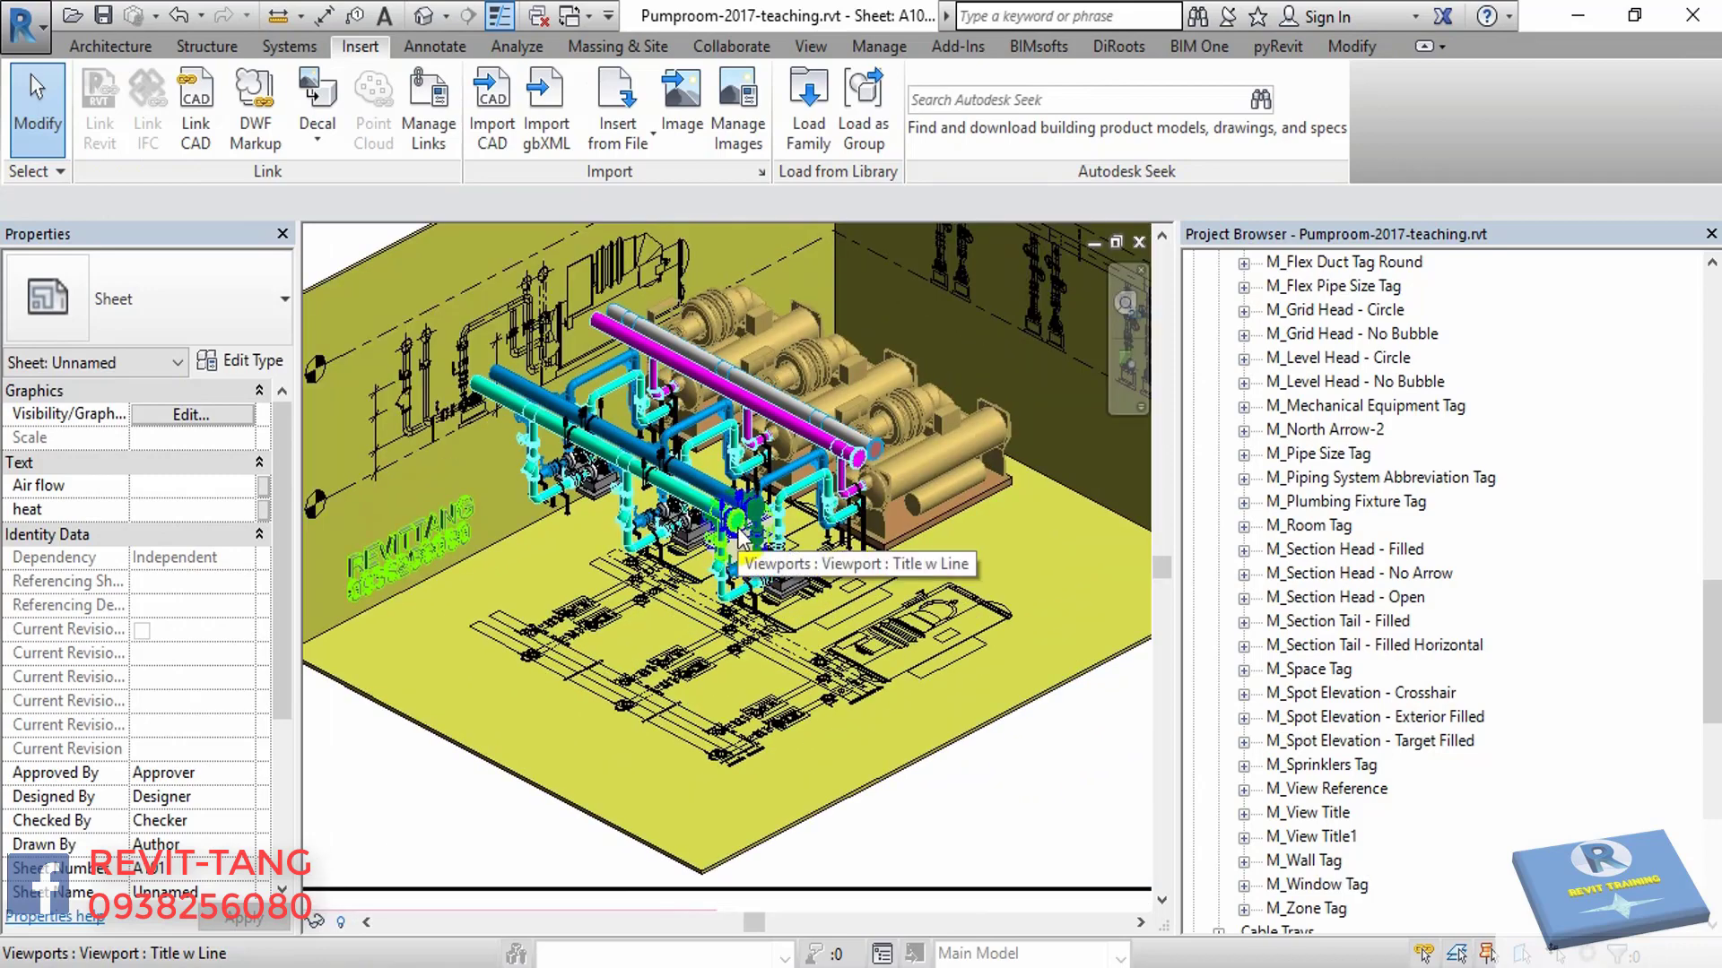
{"action": "middle_click_drag", "start_coordinate": [682, 592], "coordinate": [686, 645]}
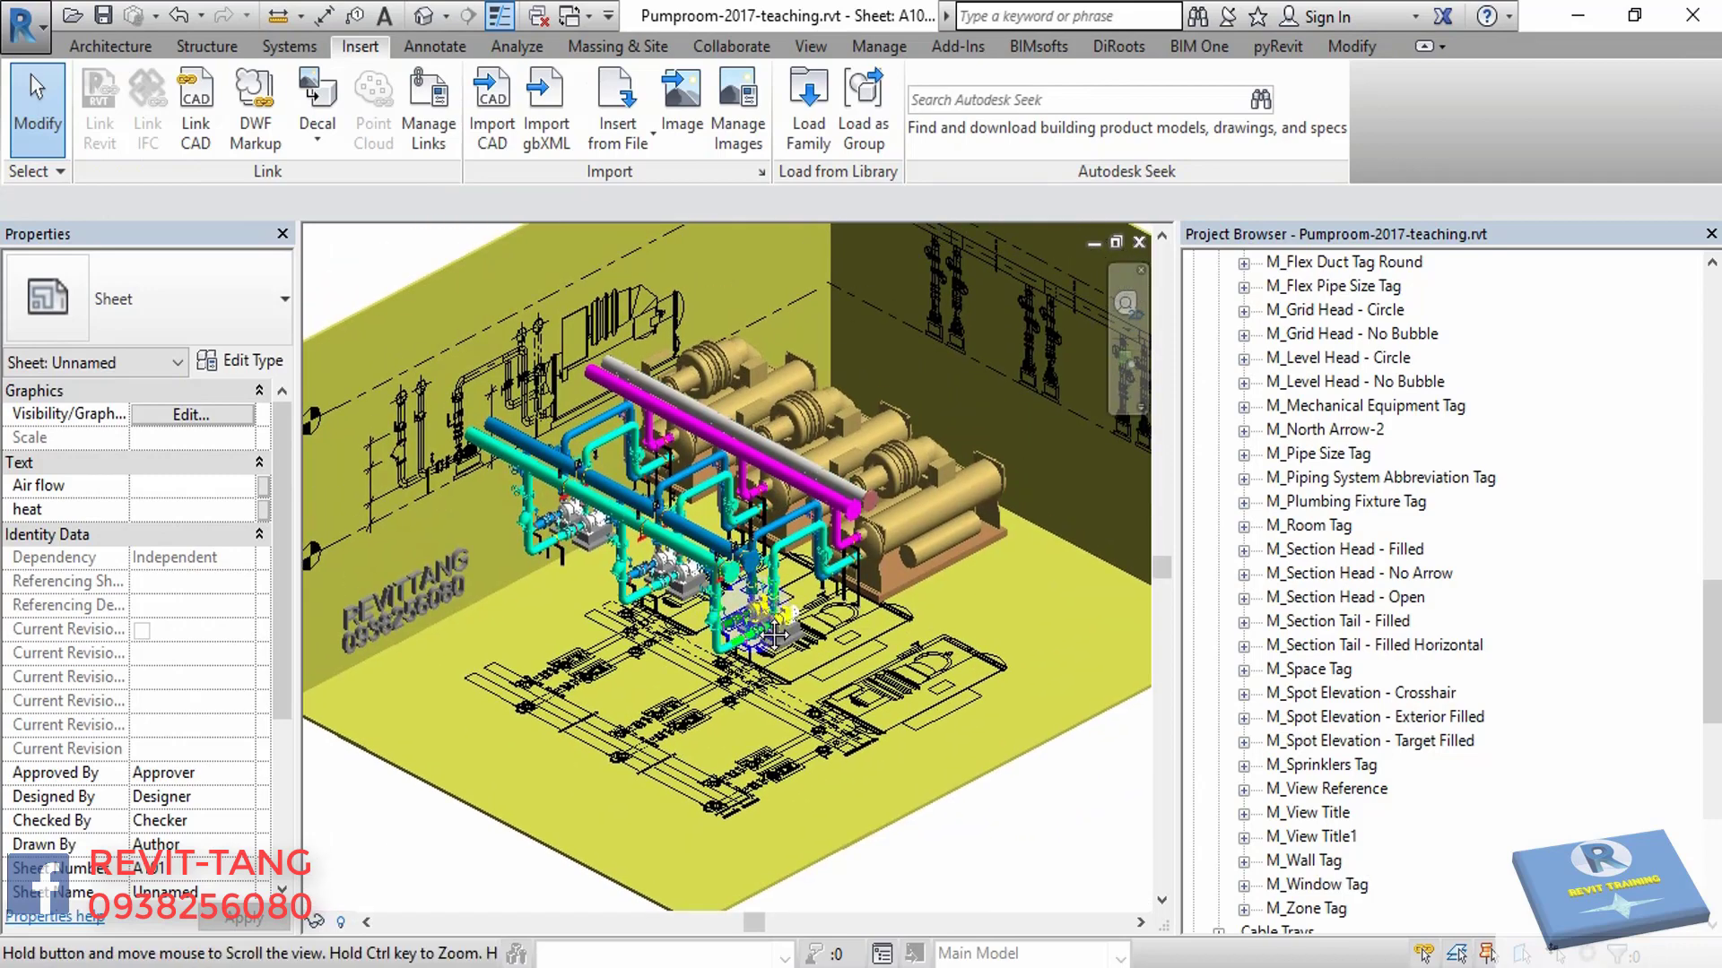
- Close the Project Browser, activate the viewport, and Save Orientation and Lock View
{"action": "left_click", "coordinate": [1711, 233]}
{"action": "mouse_move", "coordinate": [1166, 641]}
{"action": "middle_mouse_down"}
{"action": "mouse_move", "coordinate": [1154, 652]}
{"action": "mouse_move", "coordinate": [1175, 672]}
{"action": "middle_mouse_up"}
{"action": "scroll", "coordinate": [1211, 634], "scroll_direction": "down", "scroll_amount": 2}
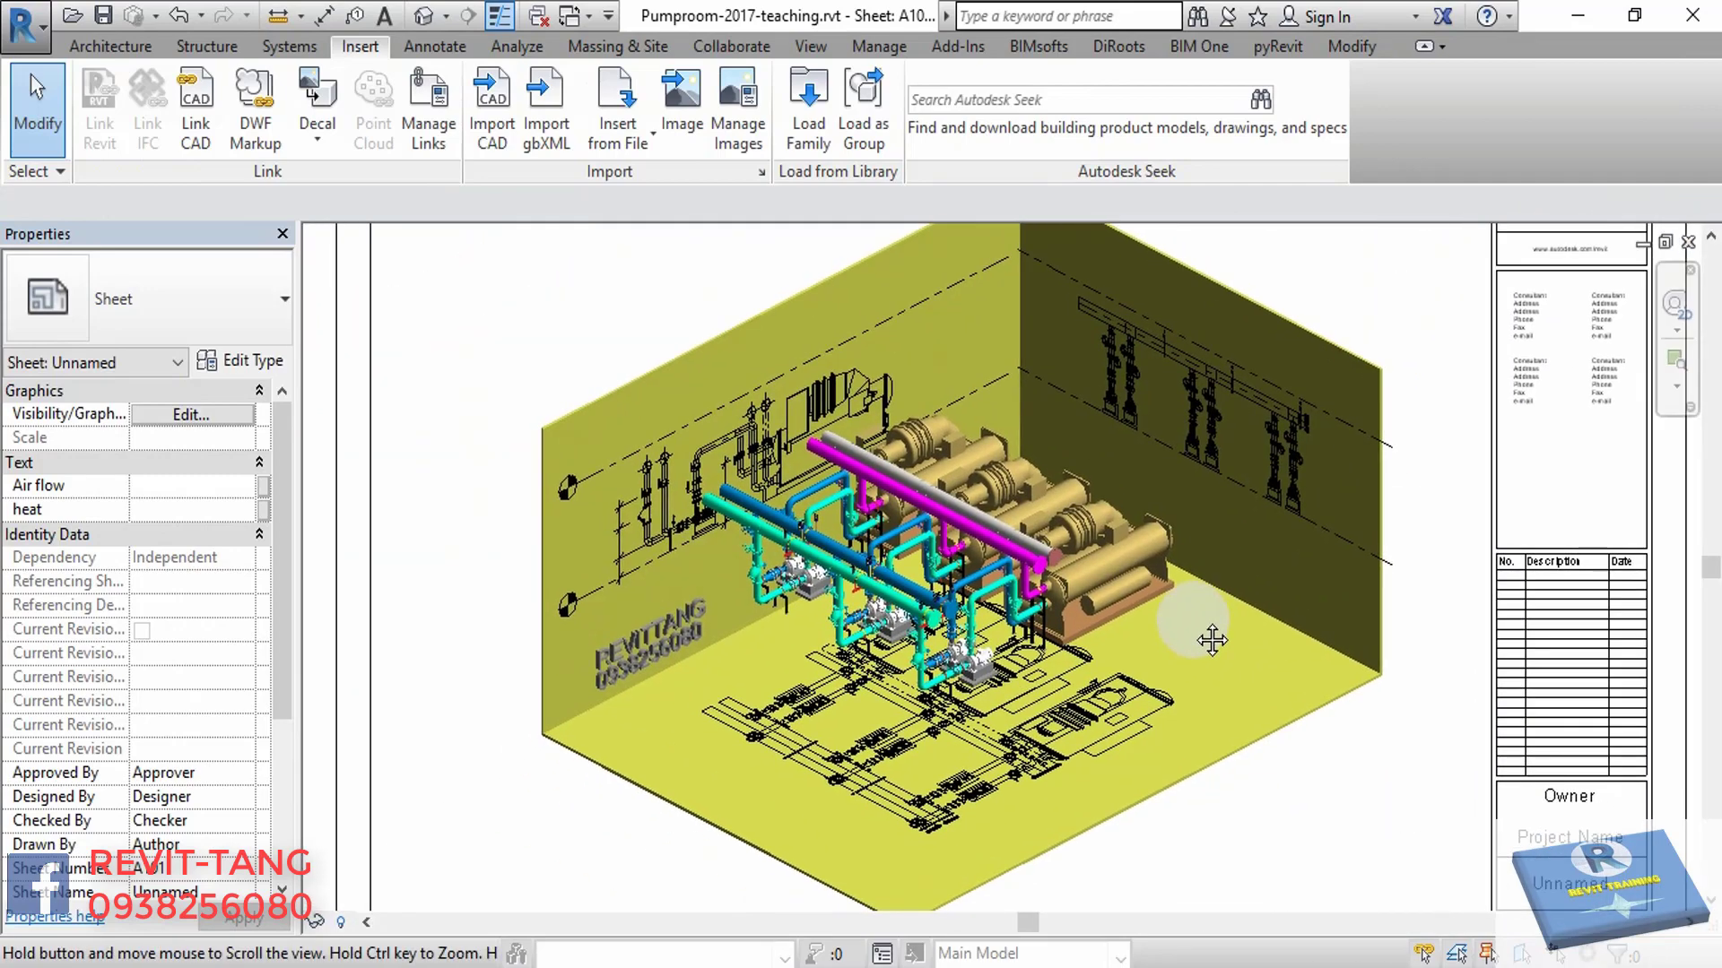
{"action": "scroll", "coordinate": [1073, 573], "scroll_direction": "up", "scroll_amount": 4}
{"action": "double_click", "coordinate": [1067, 578]}
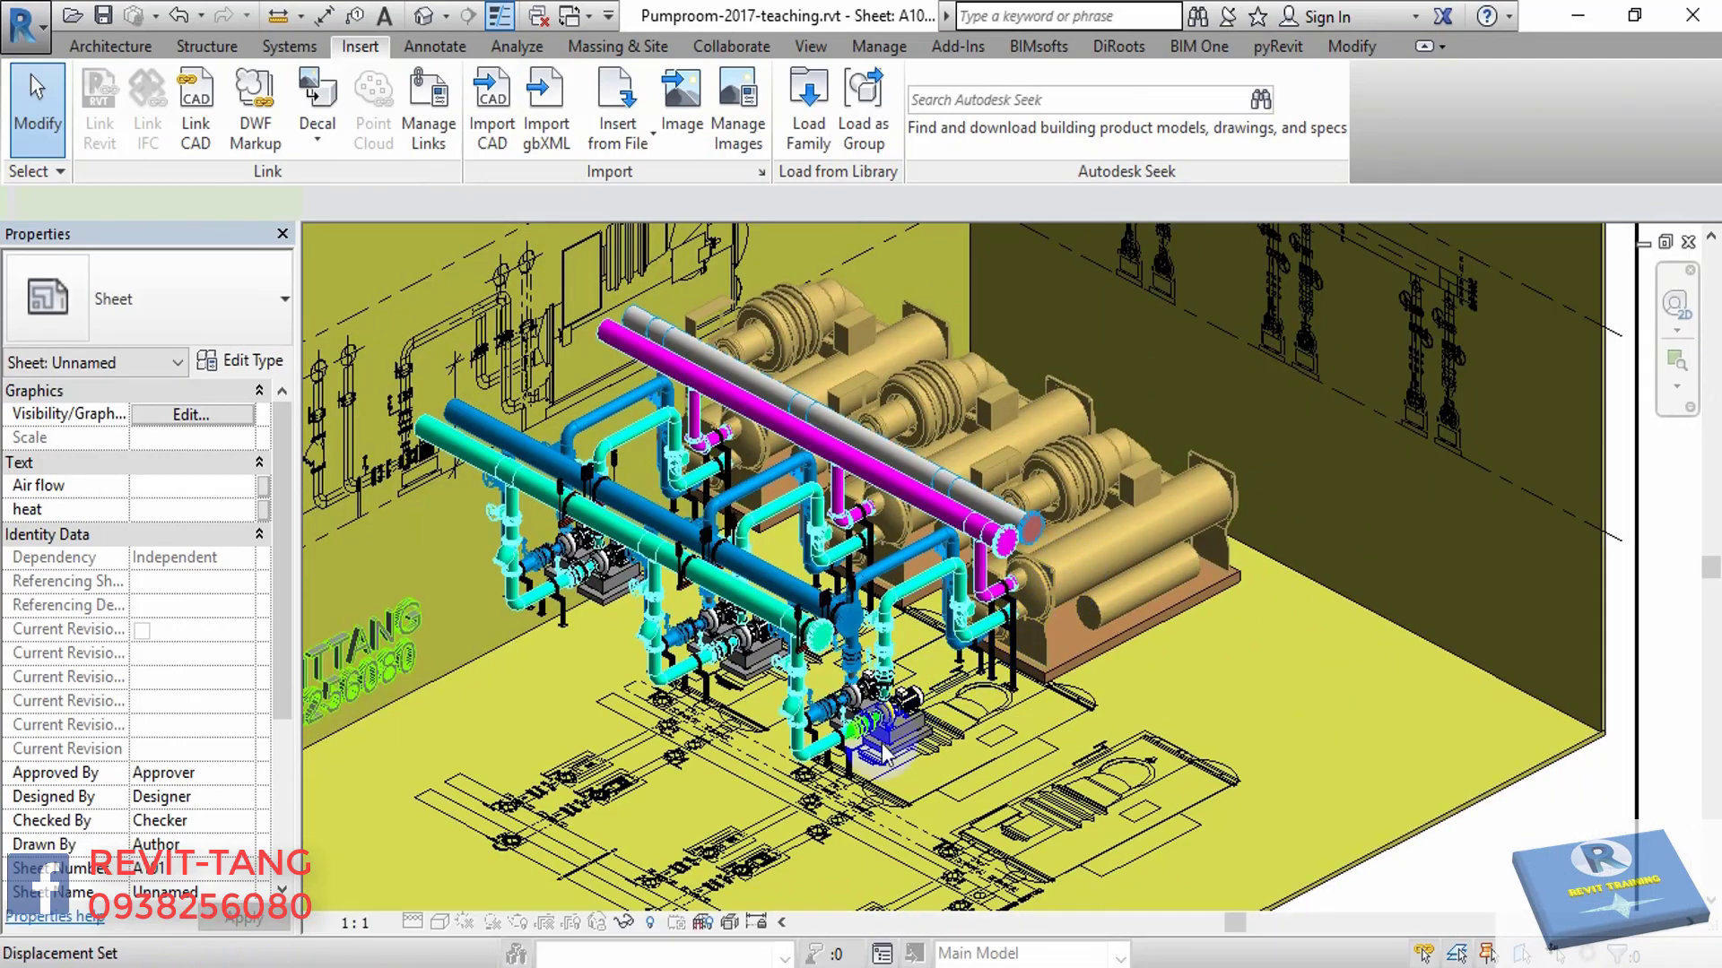
{"action": "left_click", "coordinate": [599, 929]}
{"action": "left_click", "coordinate": [610, 830]}
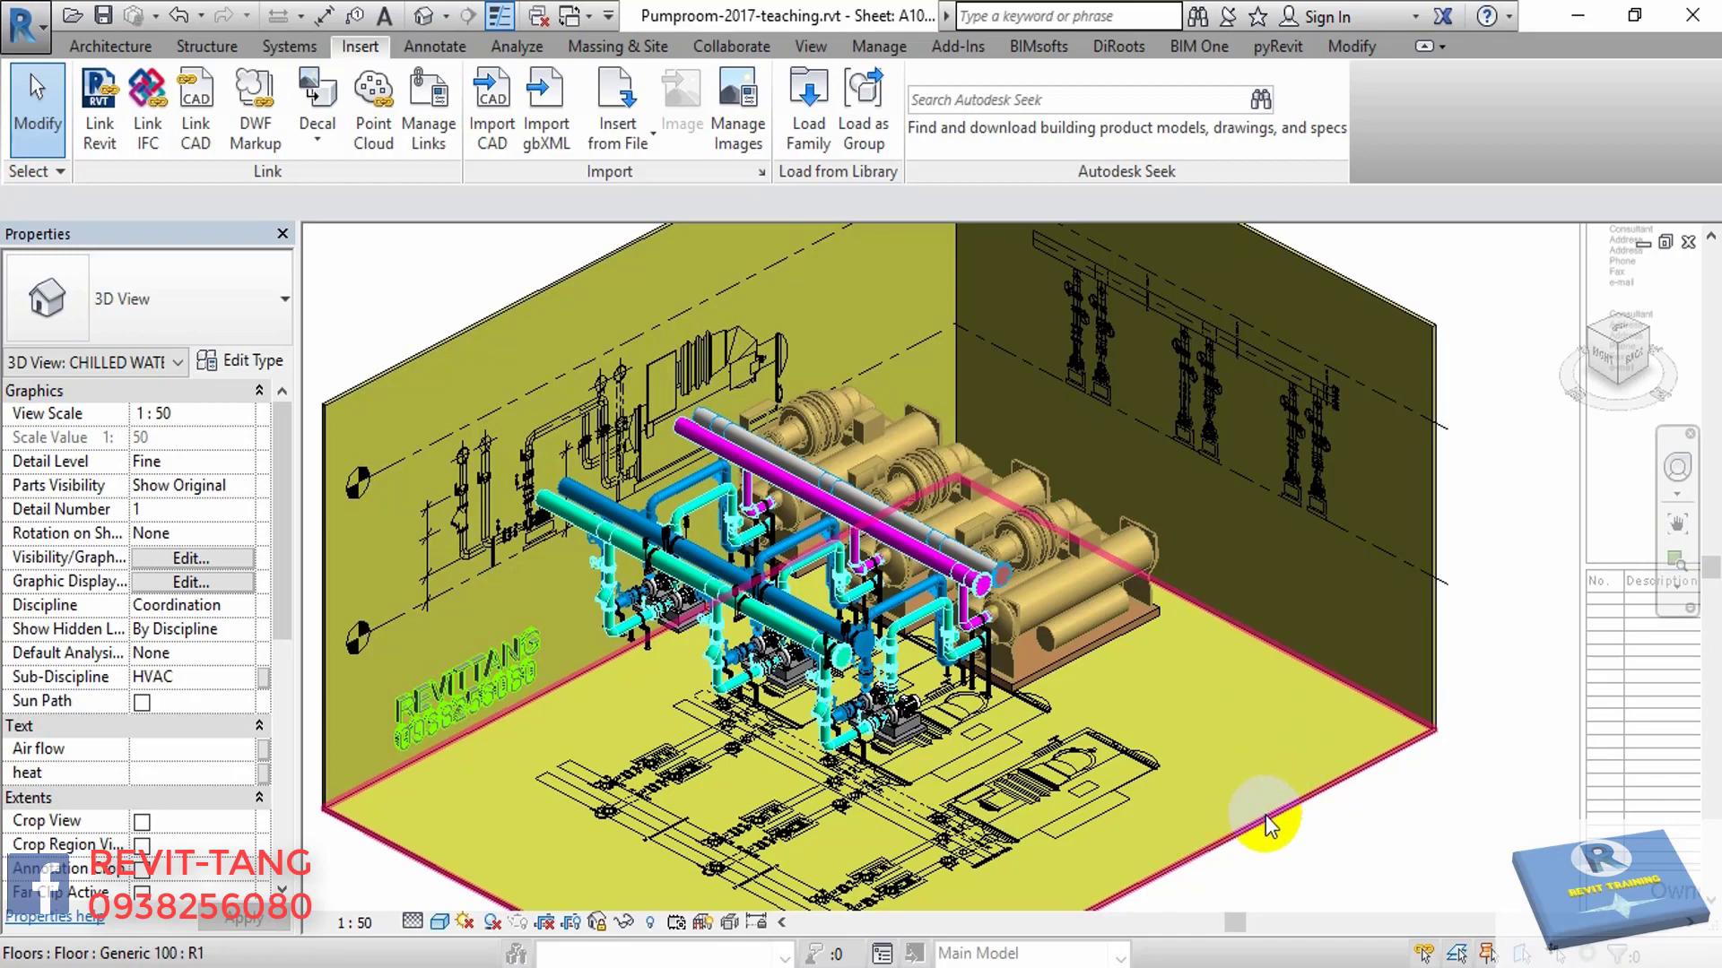
{"action": "scroll", "coordinate": [1266, 815], "scroll_direction": "down", "scroll_amount": 1}
{"action": "scroll", "coordinate": [1261, 807], "scroll_direction": "down", "scroll_amount": 1}
{"action": "scroll", "coordinate": [1223, 807], "scroll_direction": "down", "scroll_amount": 1}
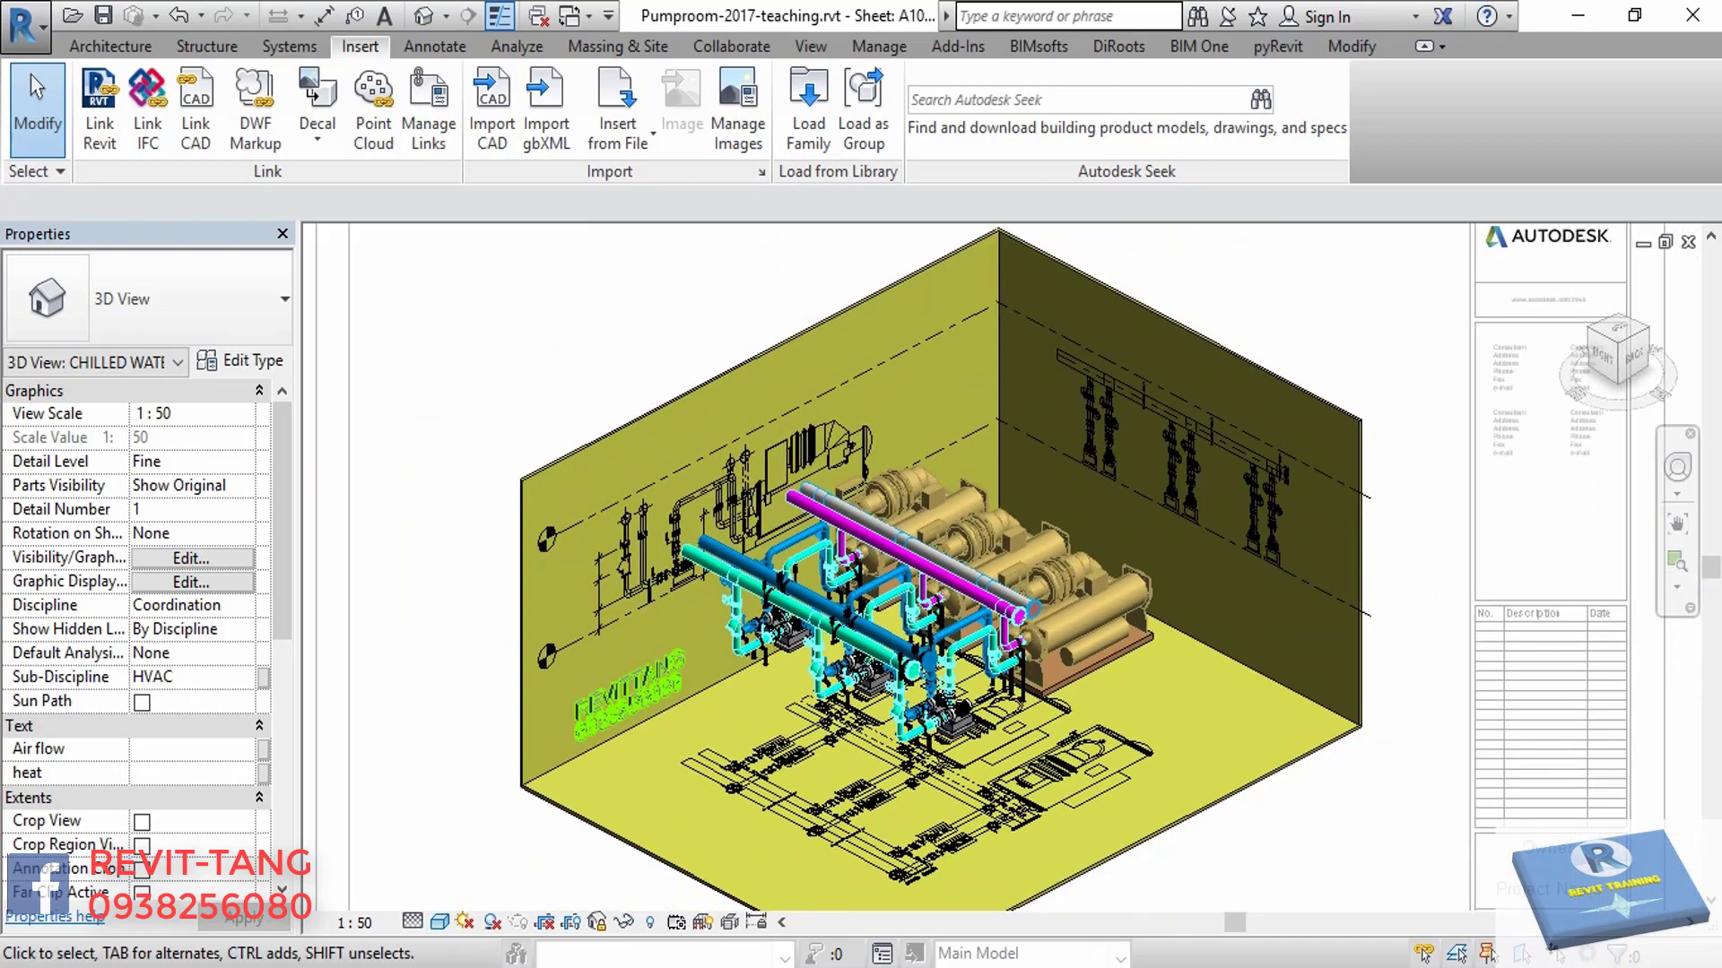